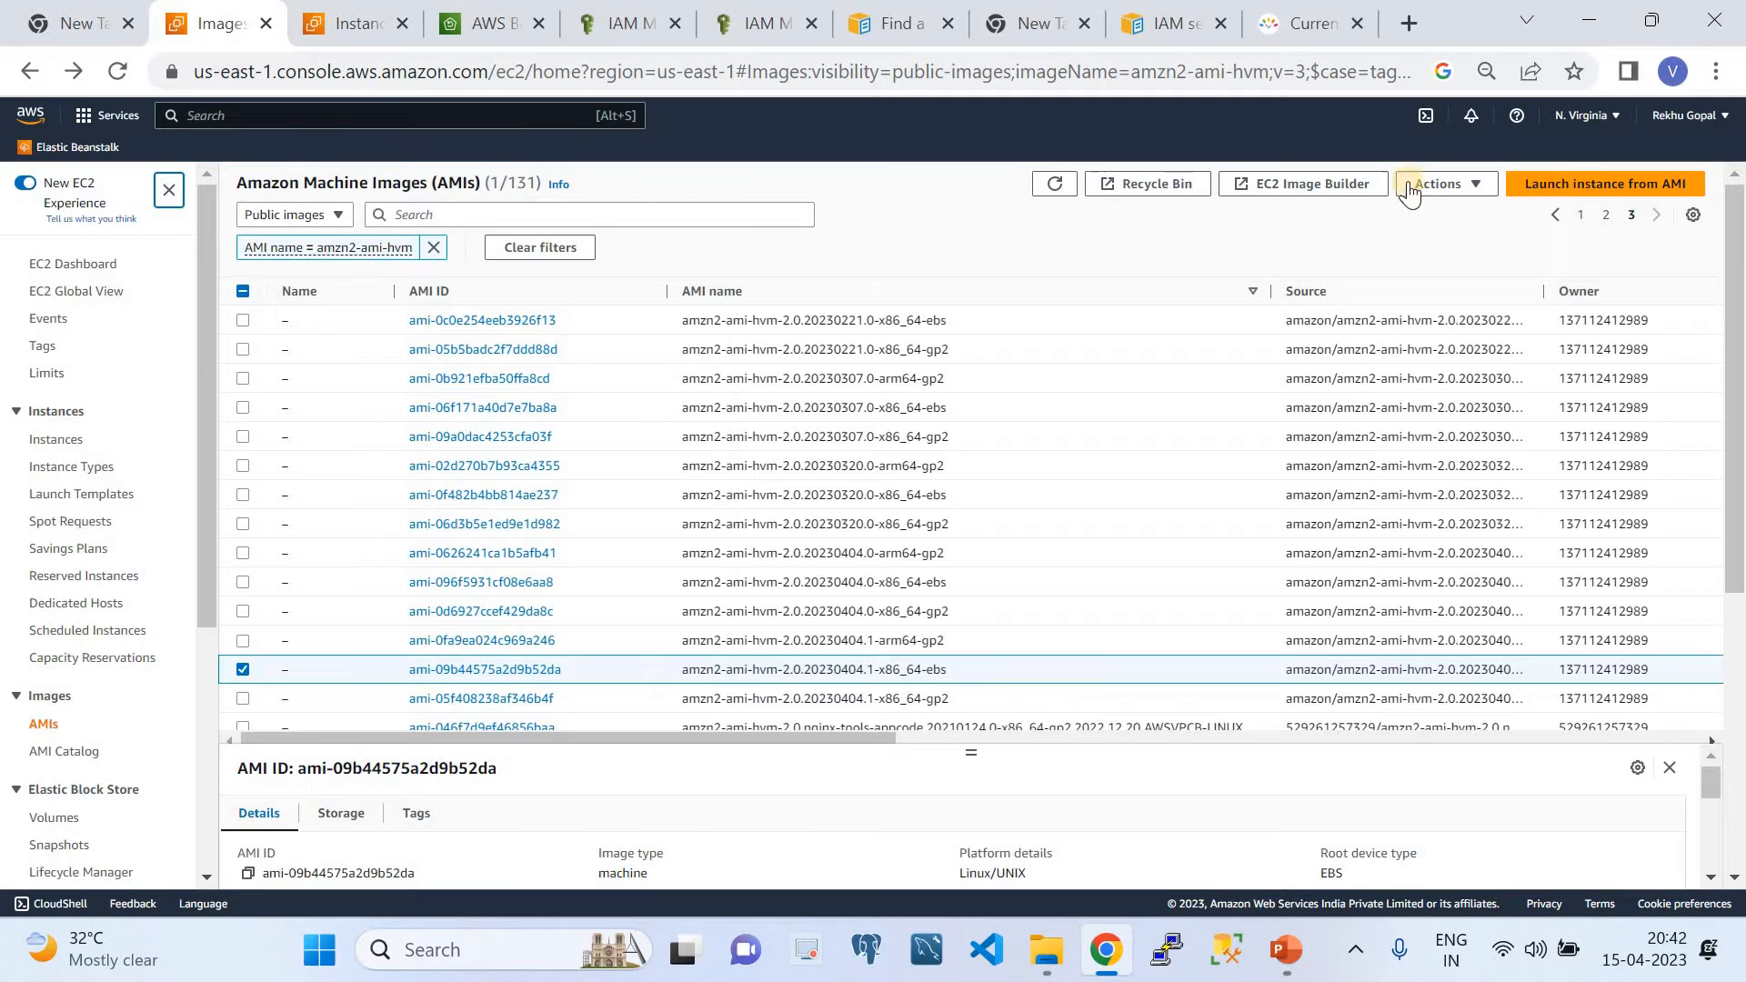
Start launching an instance from the selected AMI and set its Name tag to EC2Backup
left_click(1576, 184)
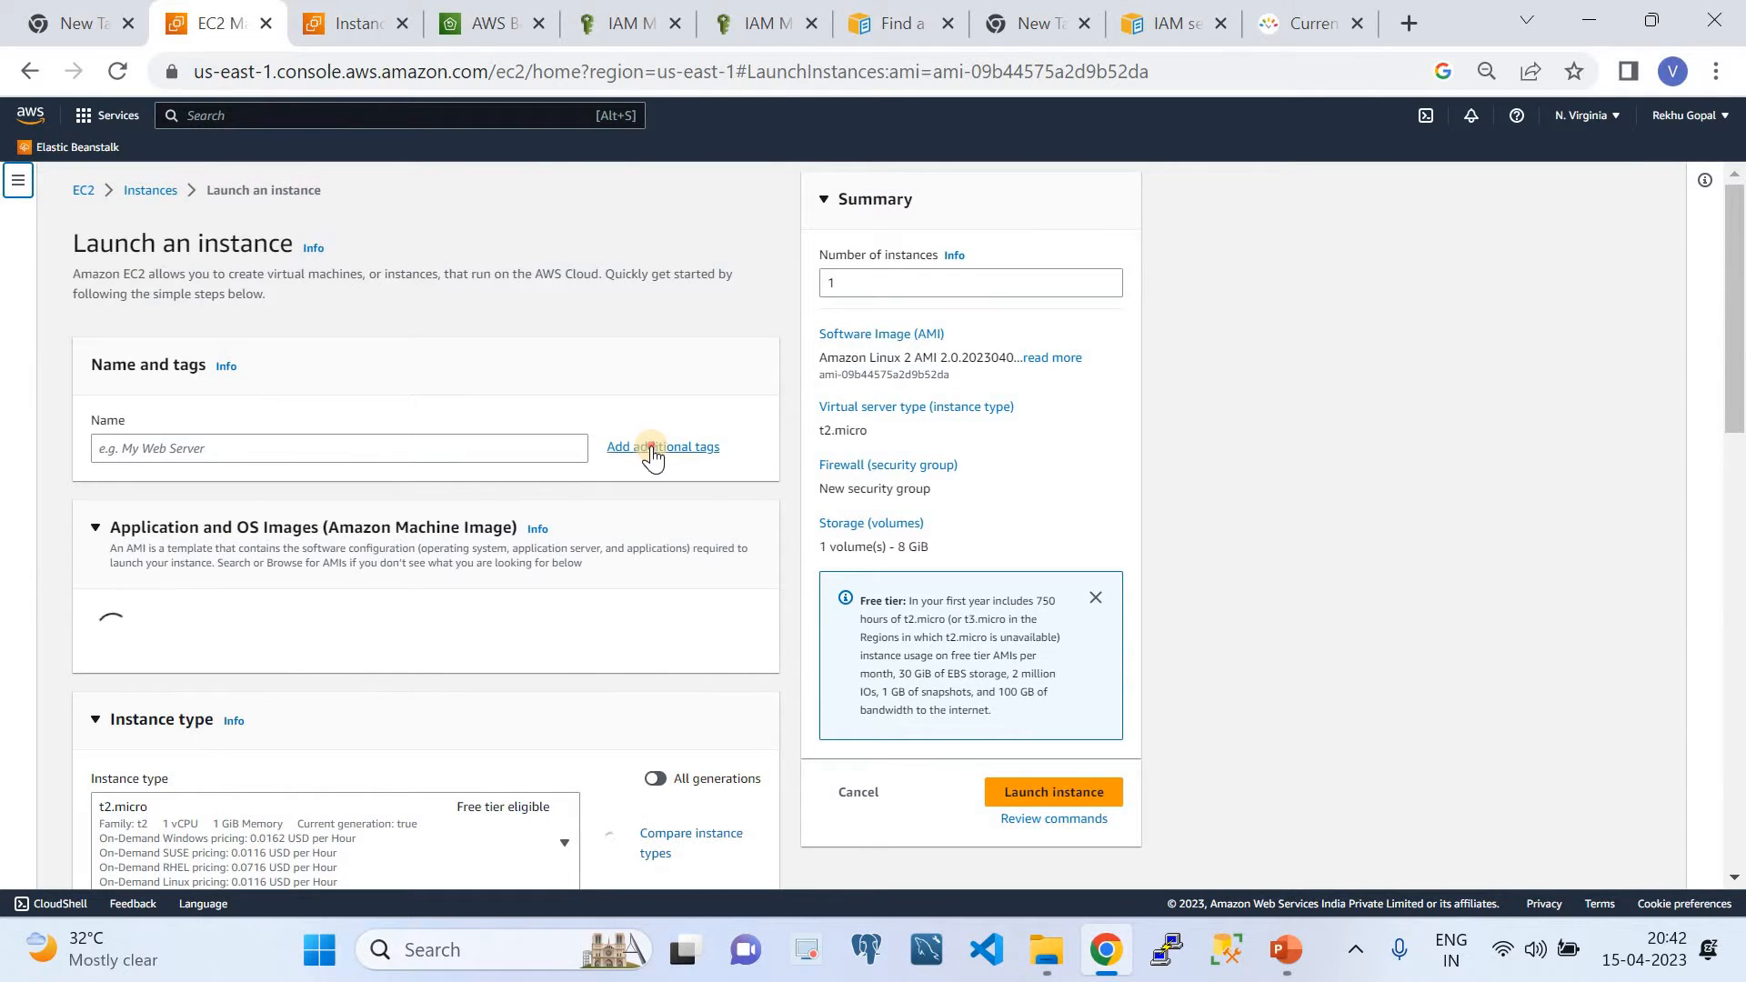
left_click(652, 447)
left_click(348, 461)
type("EC2")
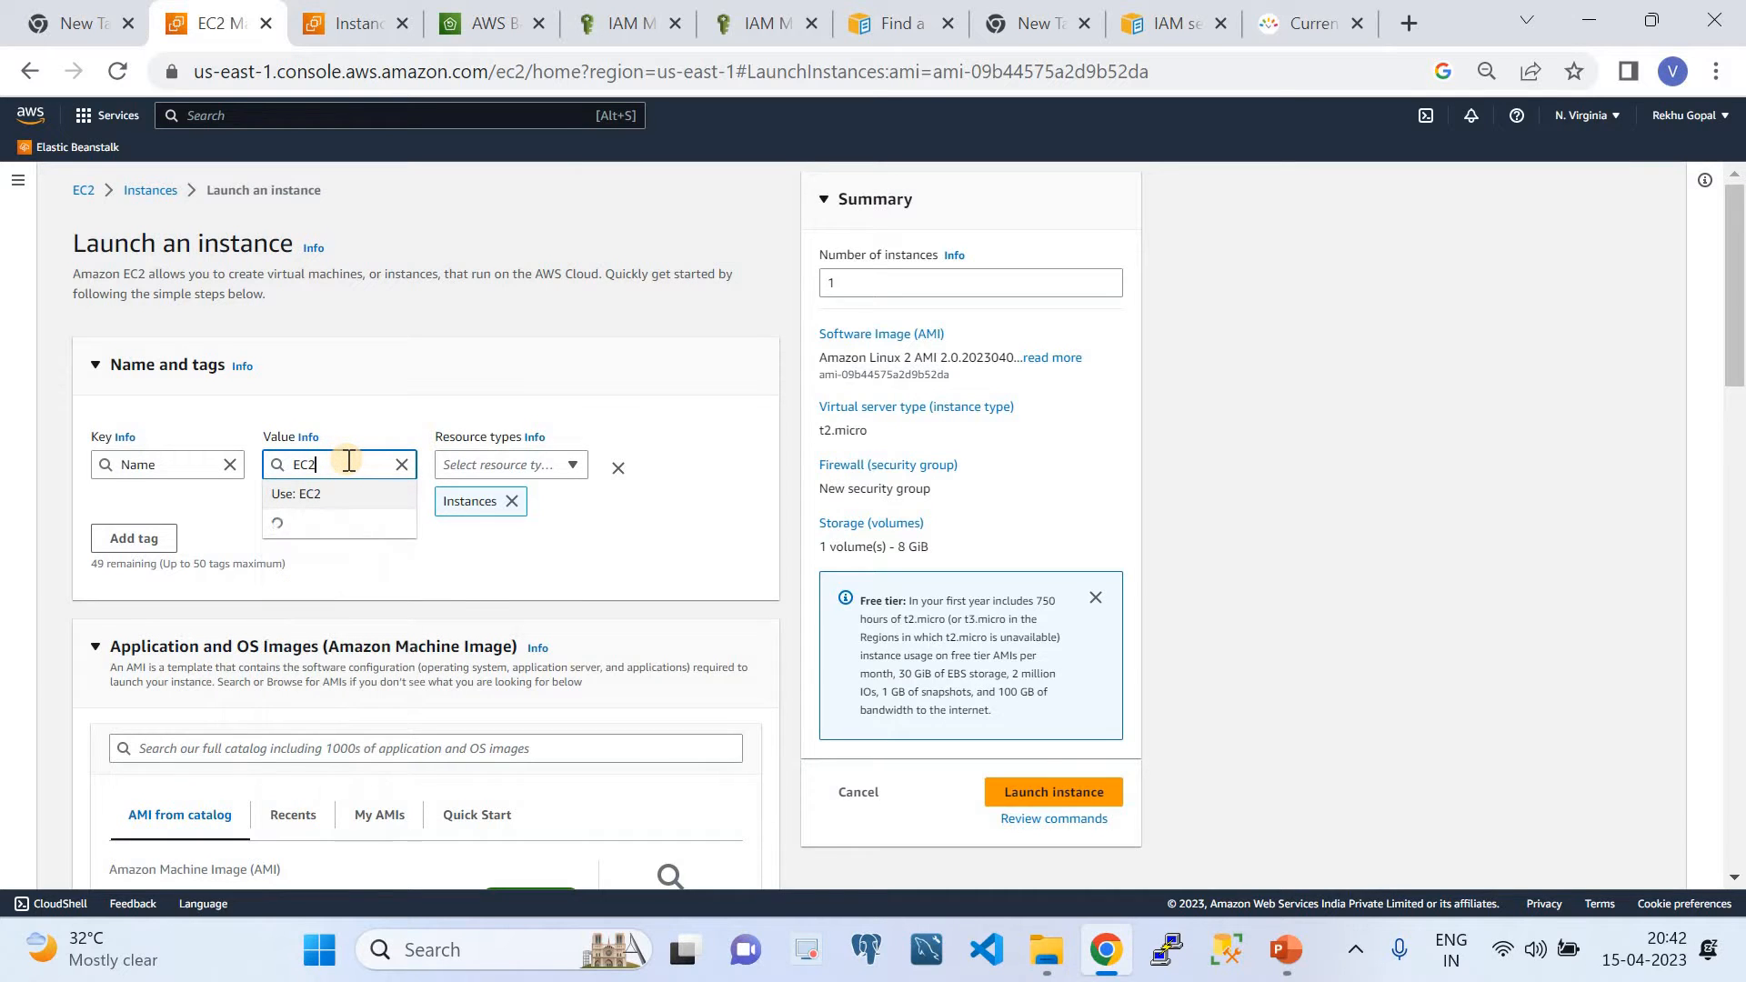
type("Backup")
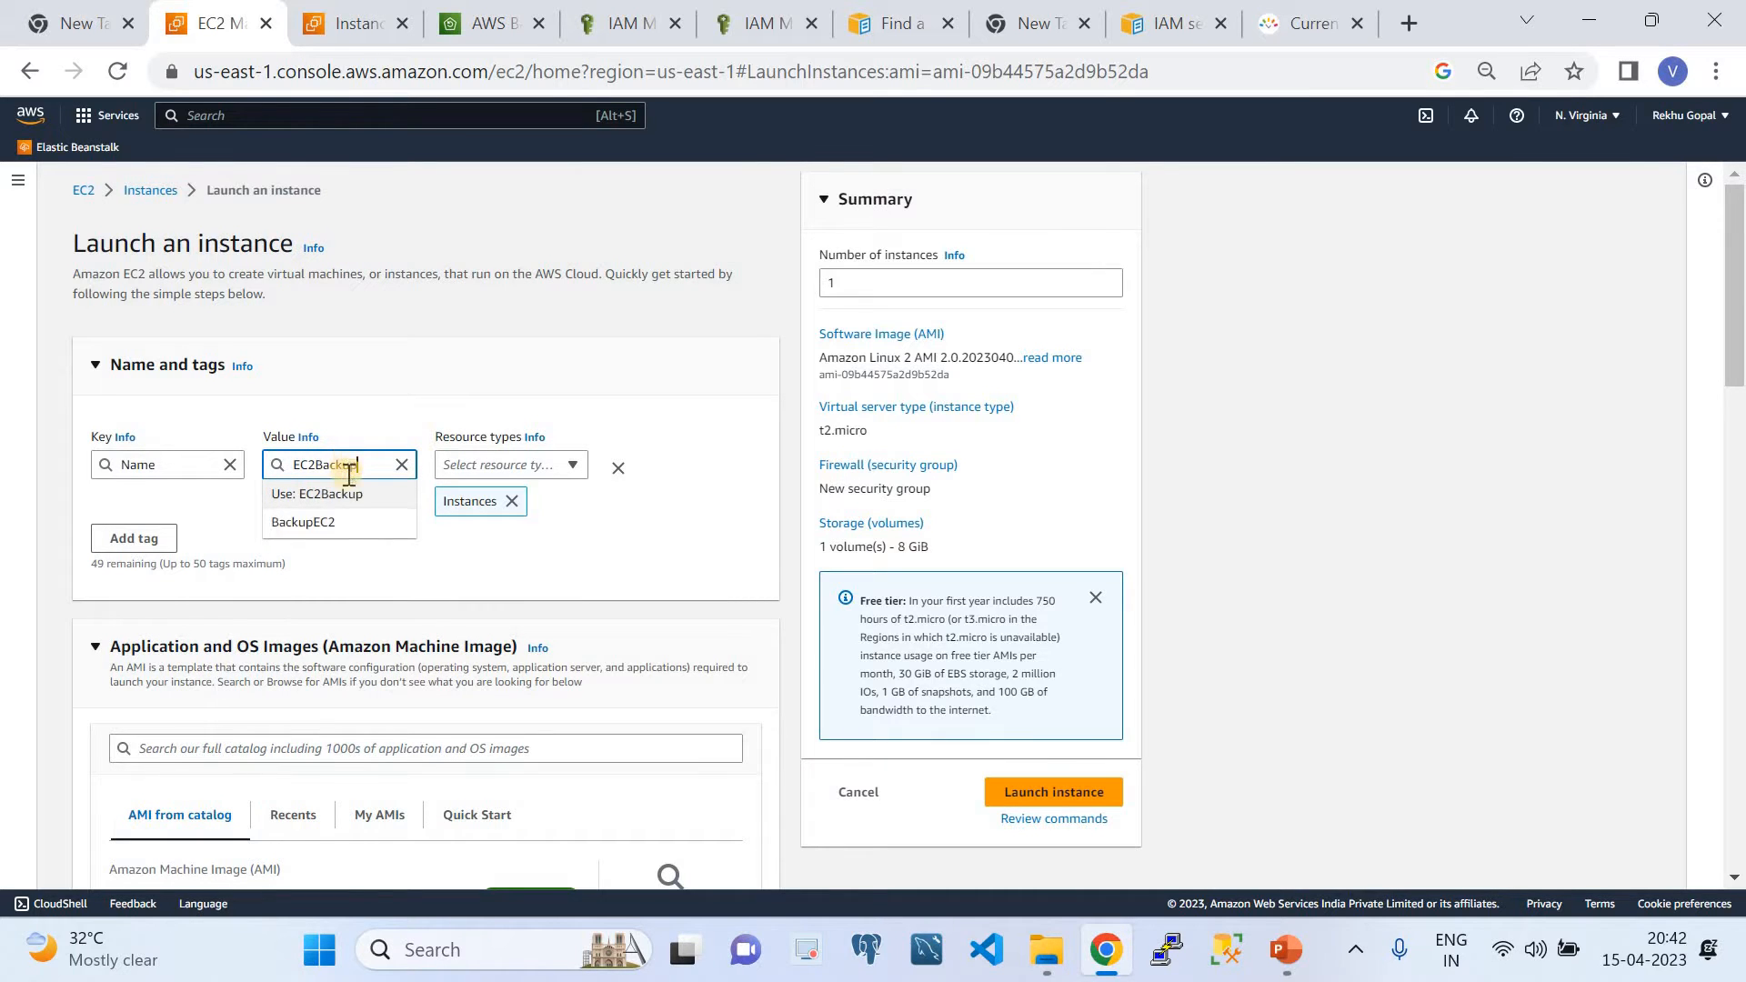
left_click(615, 555)
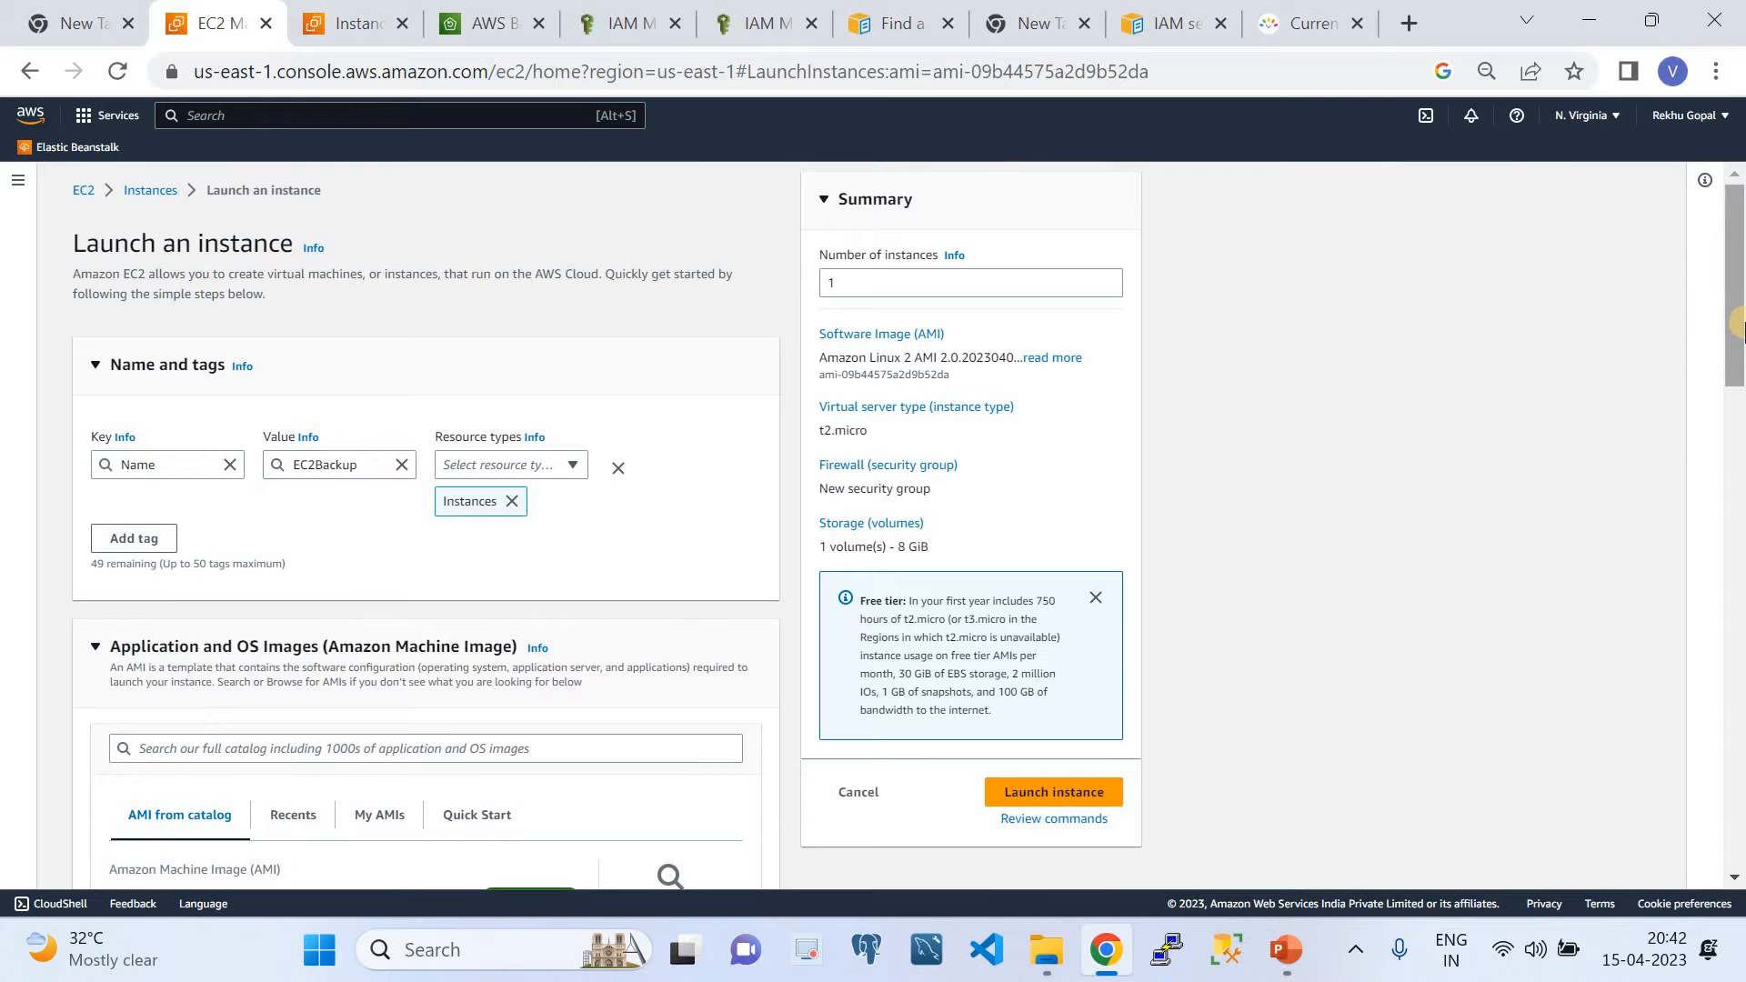
Create a new RSA key pair named TestKeypairLinux in .pem format for the instance login
left_click_drag(1738, 345, 1740, 420)
scroll(1740, 420, "down", 2)
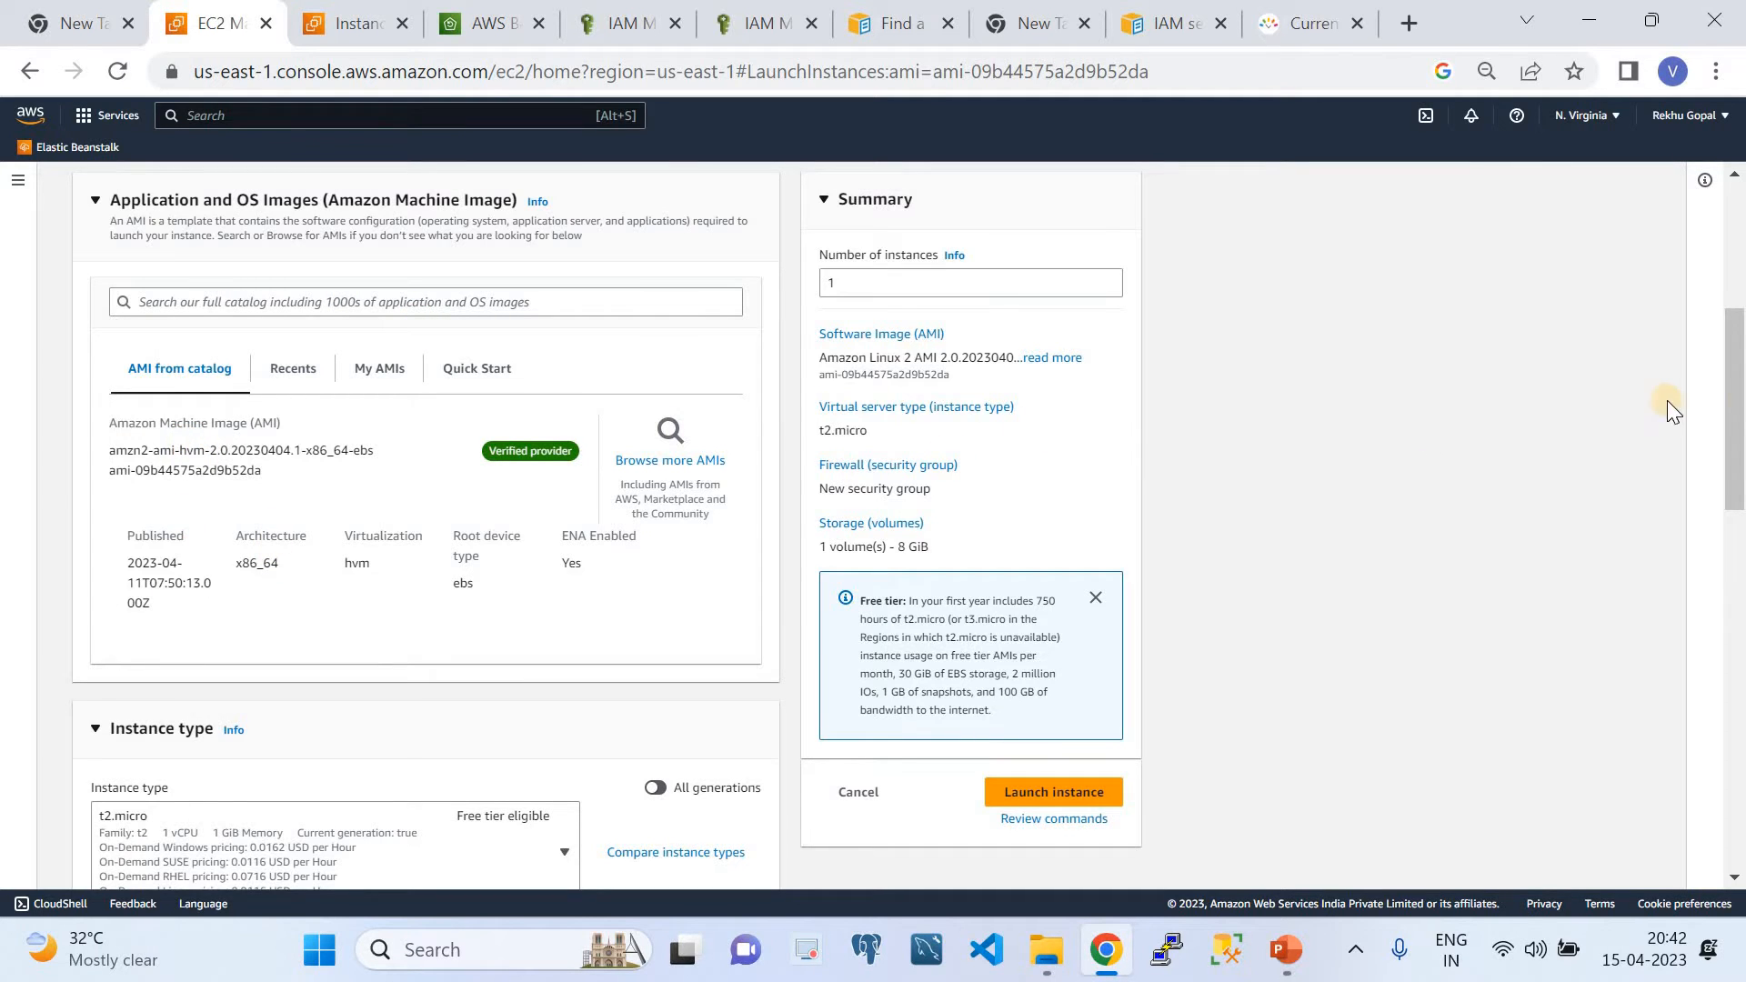
left_click_drag(1740, 418, 1708, 486)
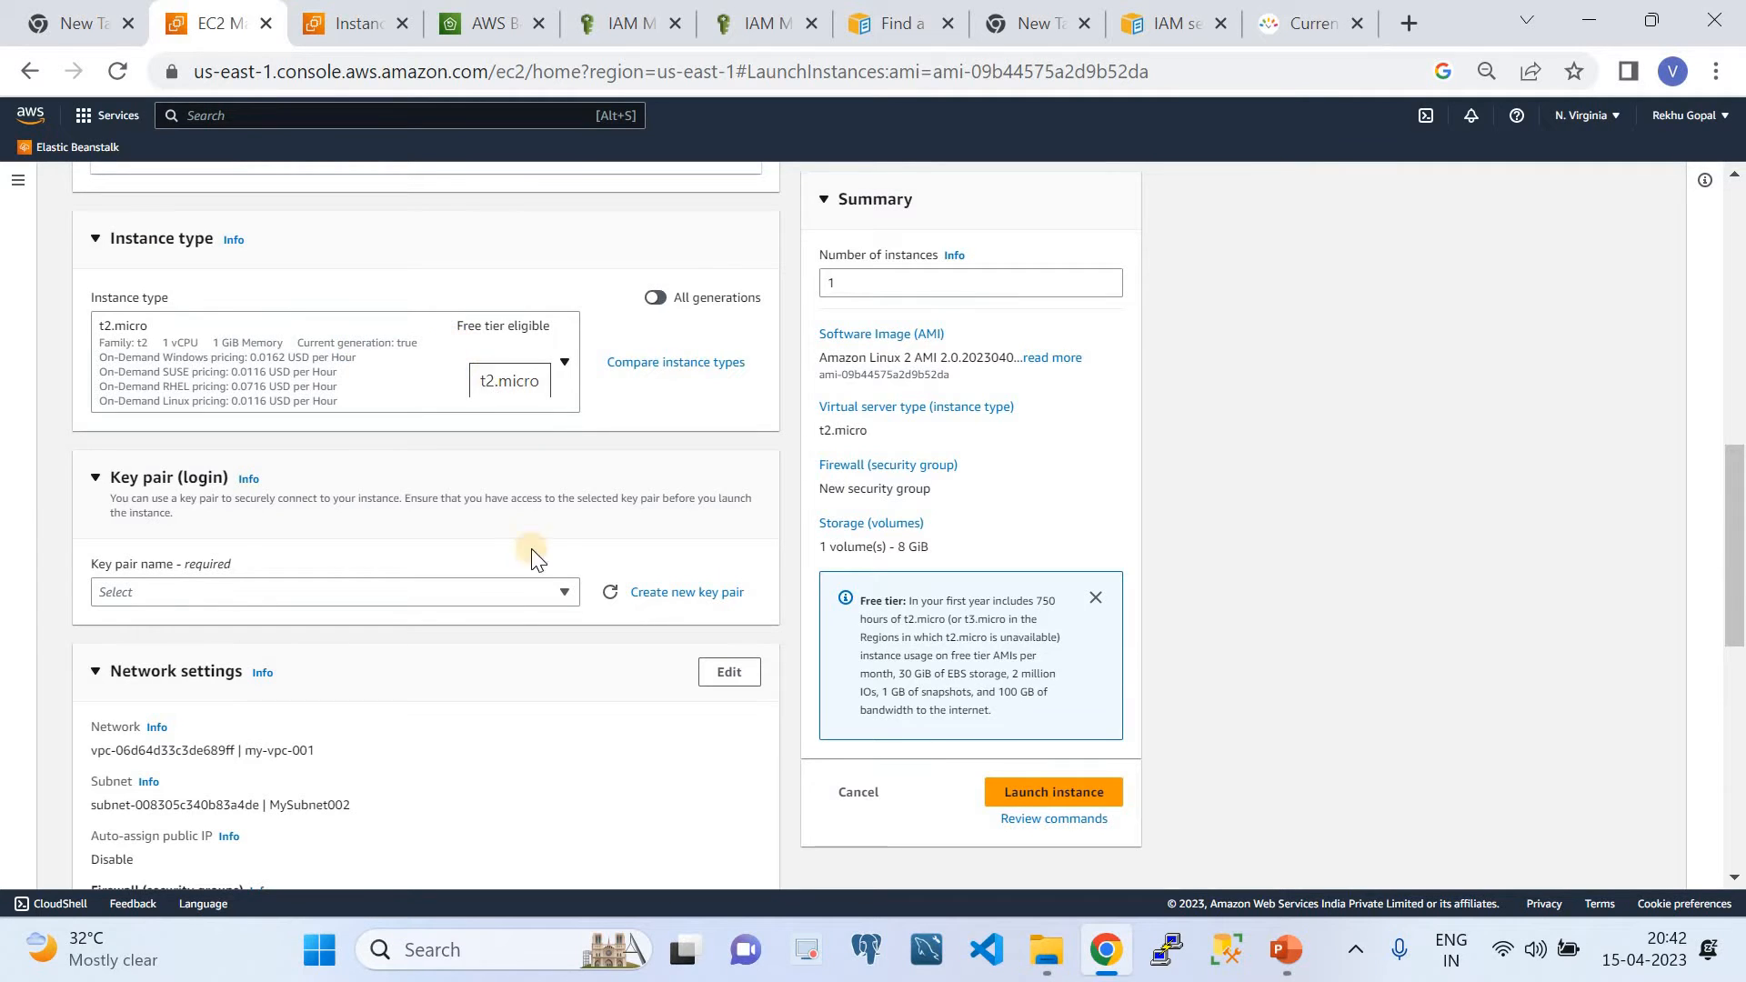
left_click(446, 592)
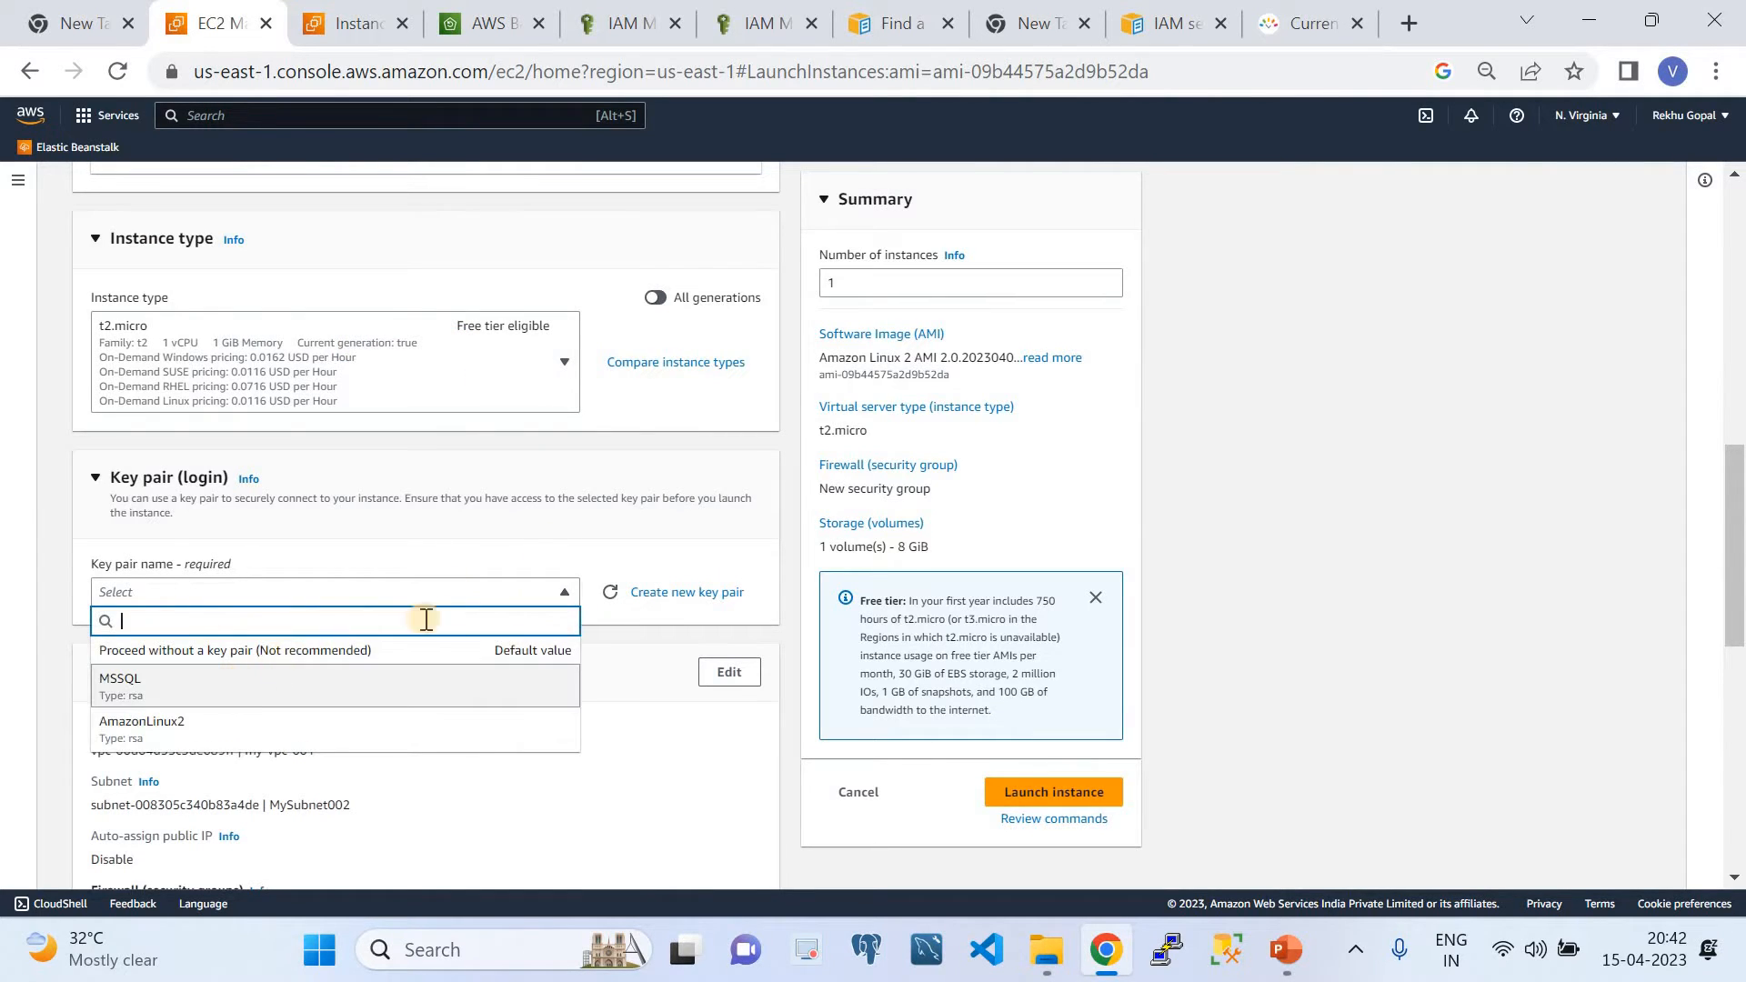
left_click(643, 594)
left_click(744, 464)
type("Test")
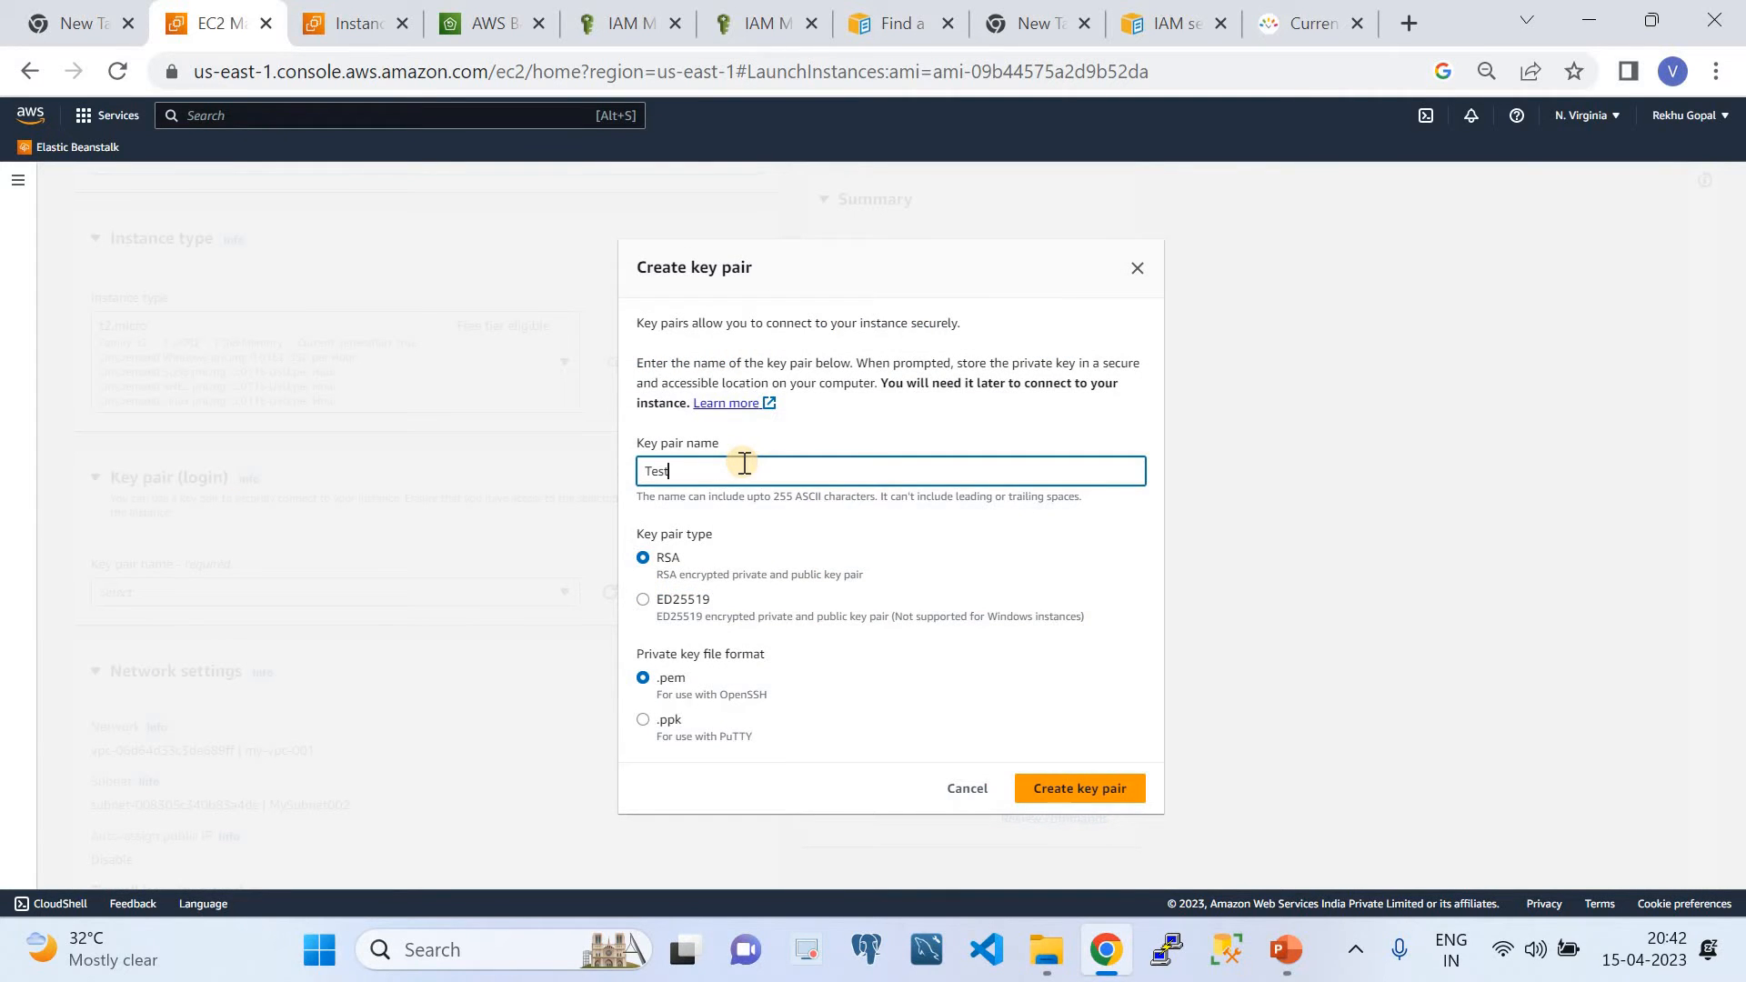
type("KeypairLinux")
left_click(1065, 772)
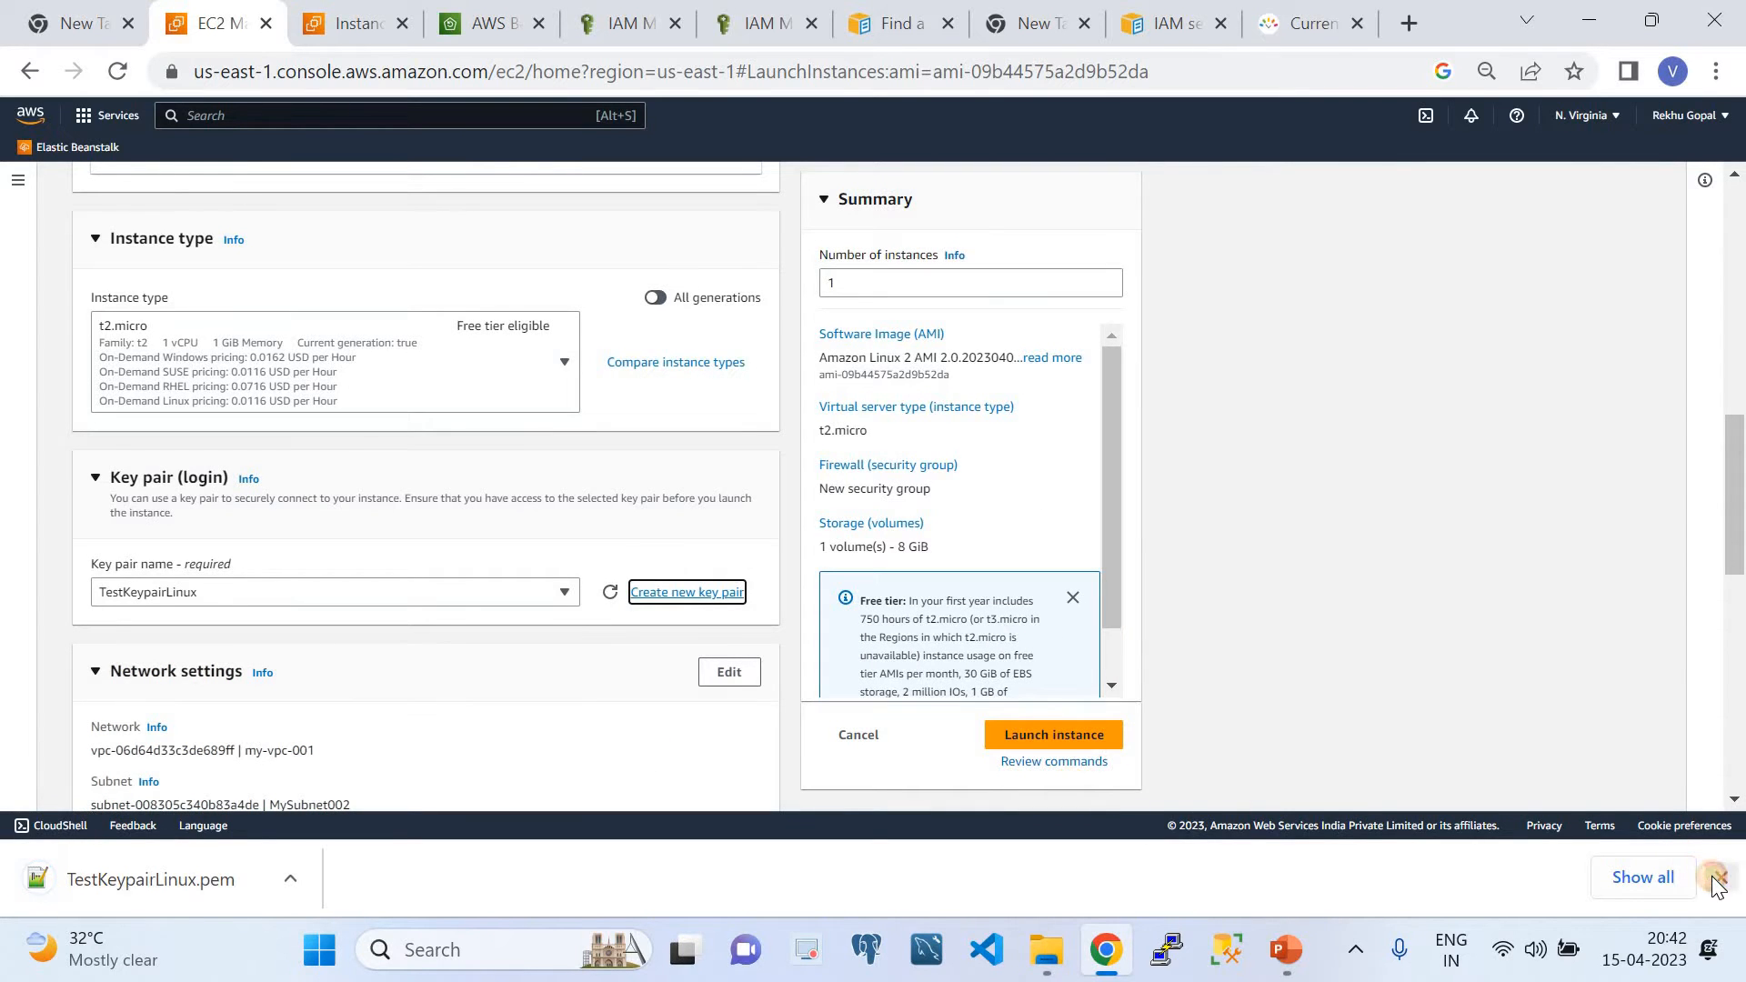
left_click(1720, 877)
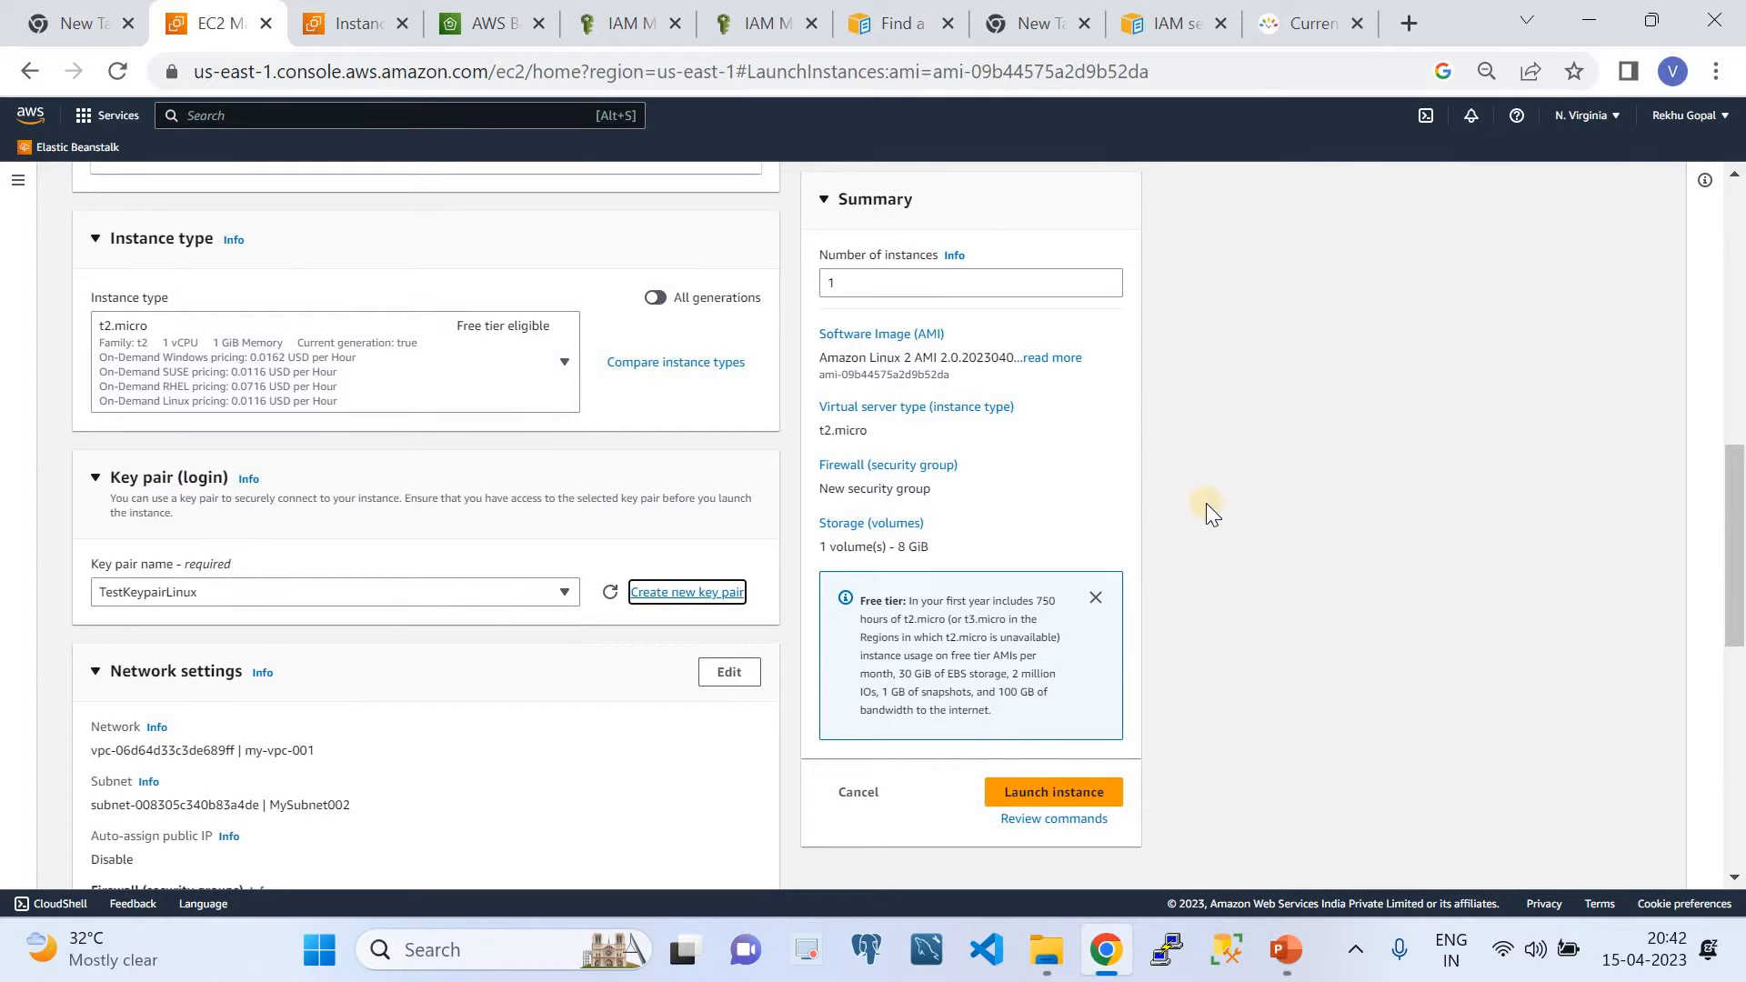
Edit the network settings to use the VPC my-vpc-001 and the subnet MySubnet1
left_click_drag(1739, 543, 1739, 648)
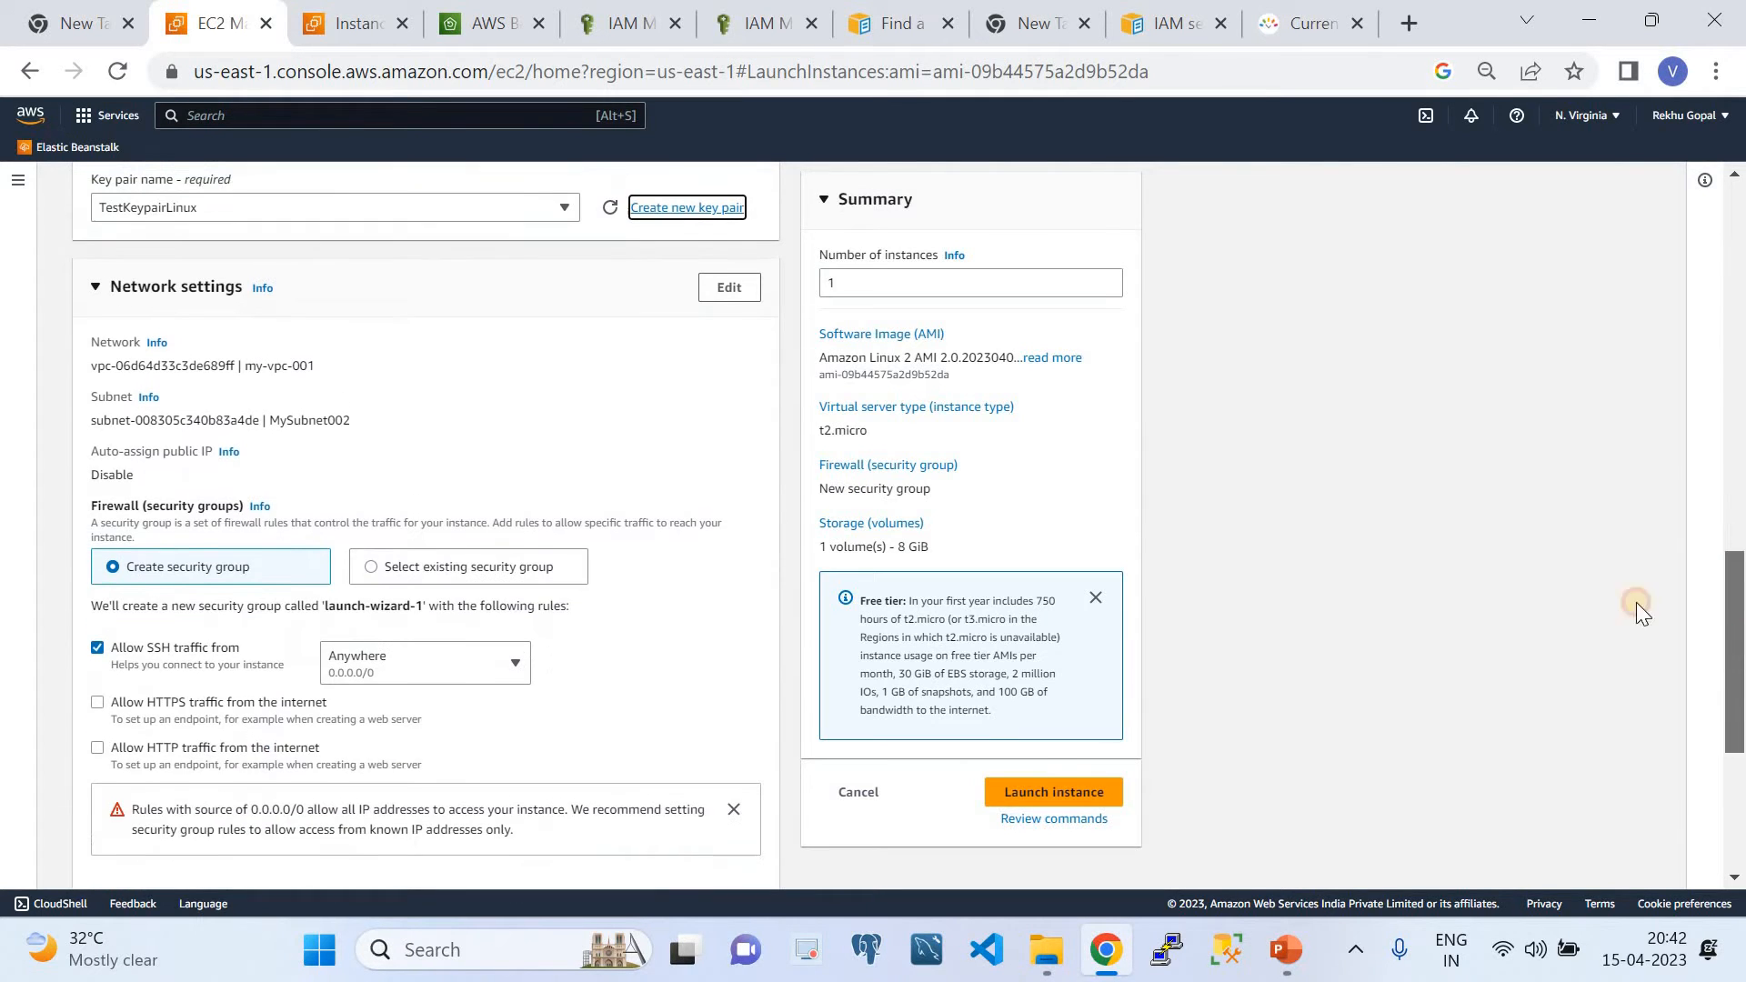
left_click(725, 291)
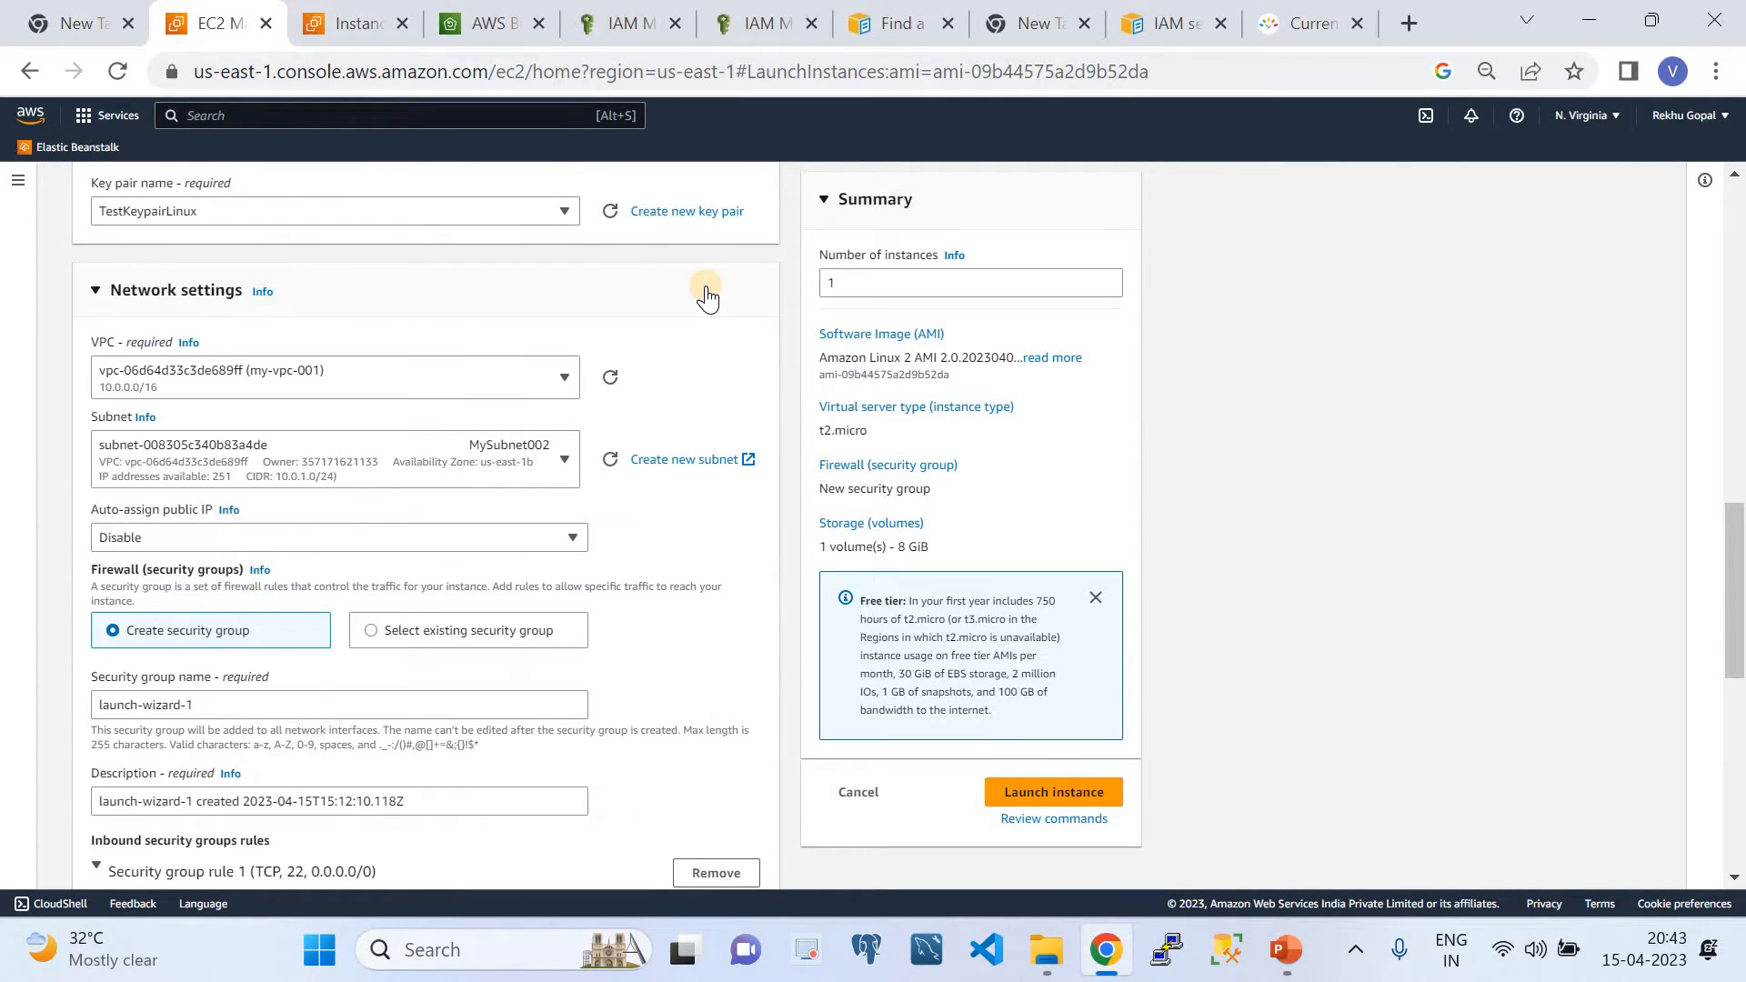
left_click(435, 380)
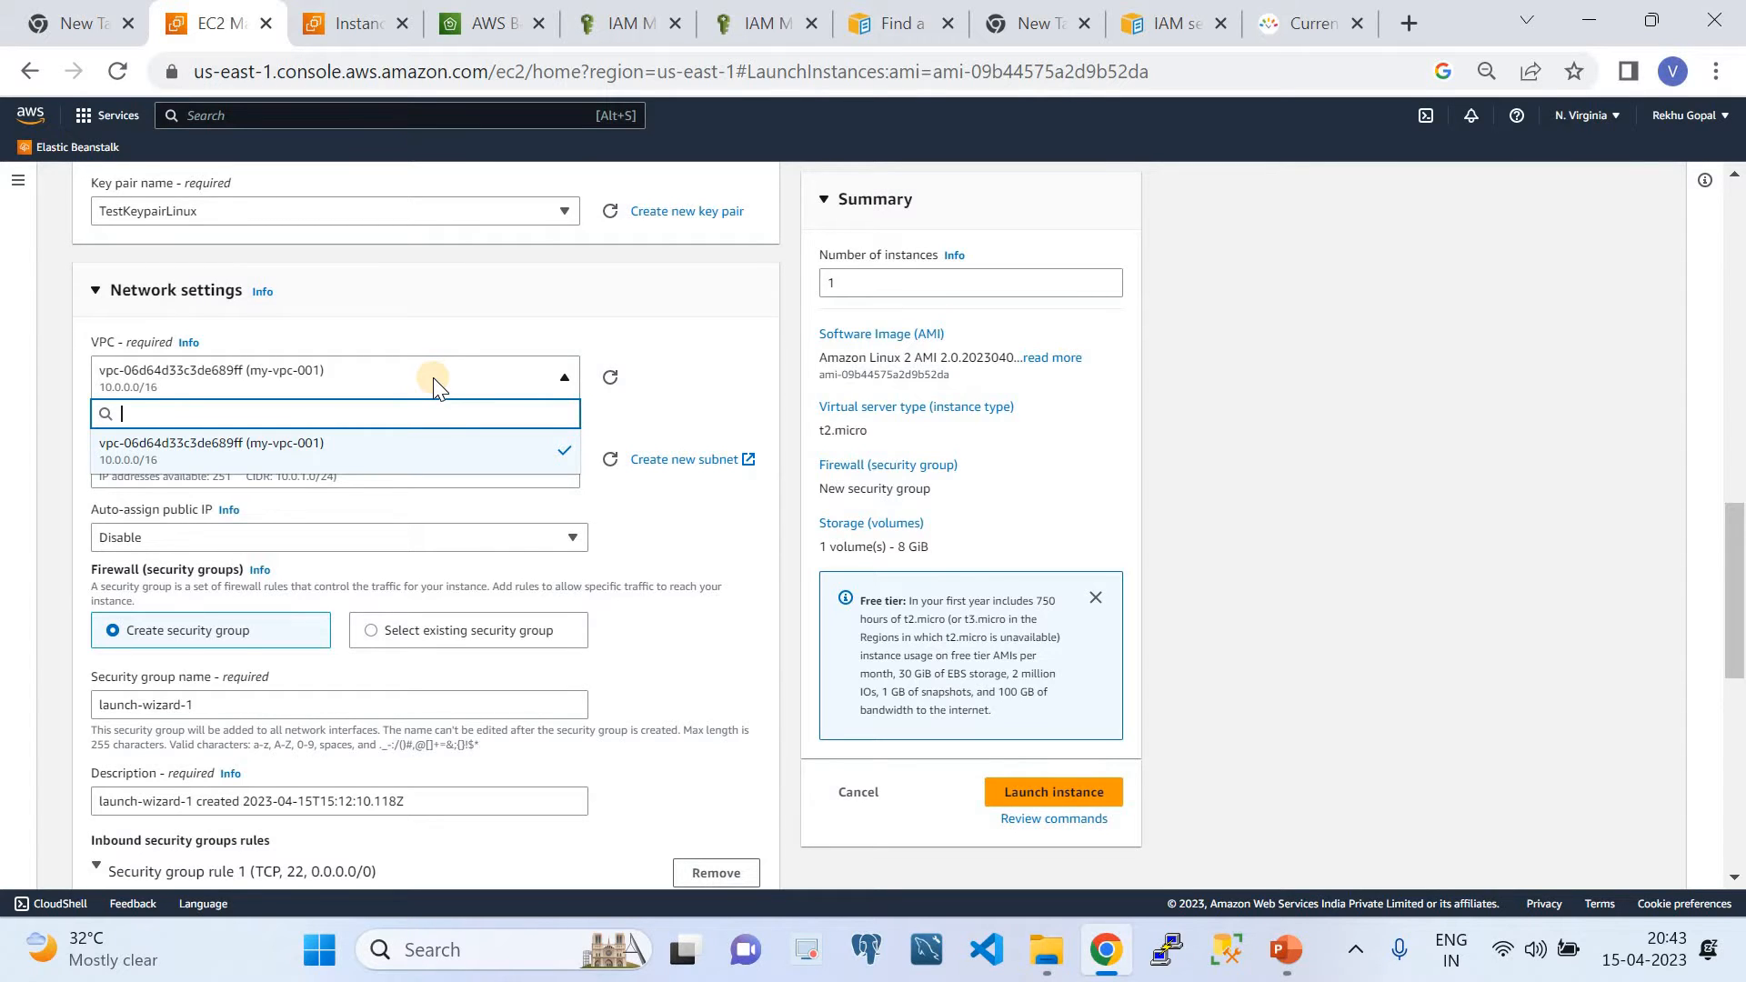
left_click(369, 456)
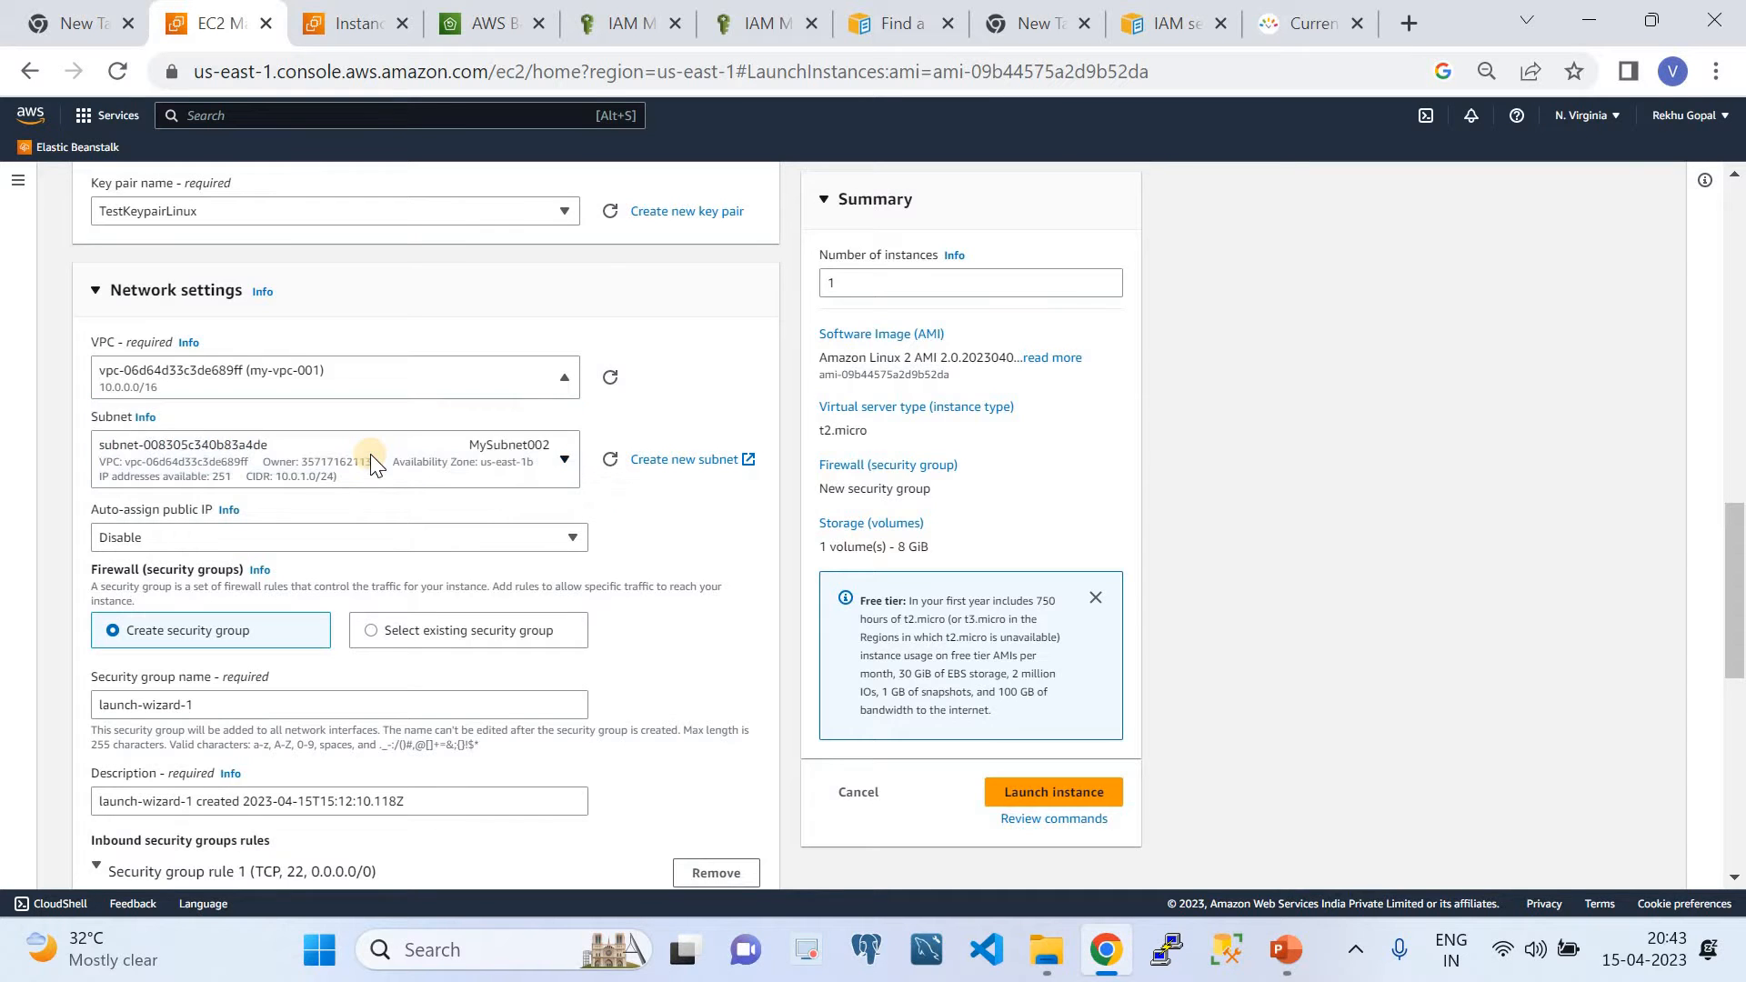
left_click(298, 461)
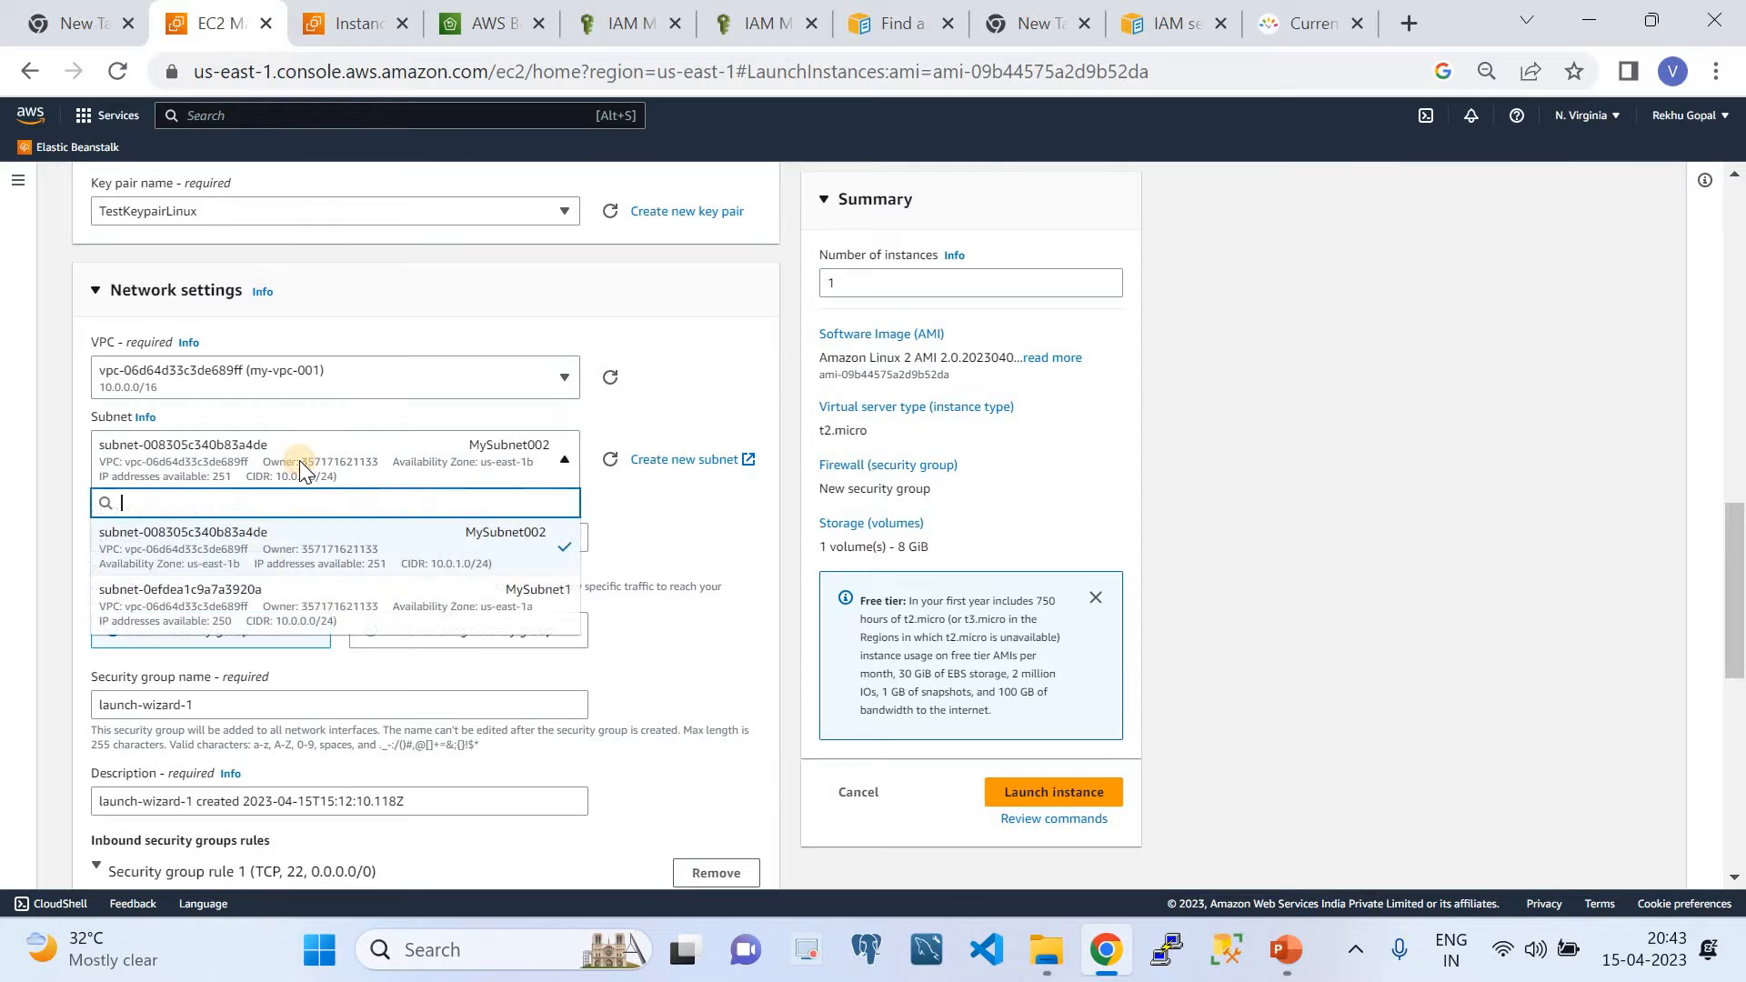
left_click(259, 598)
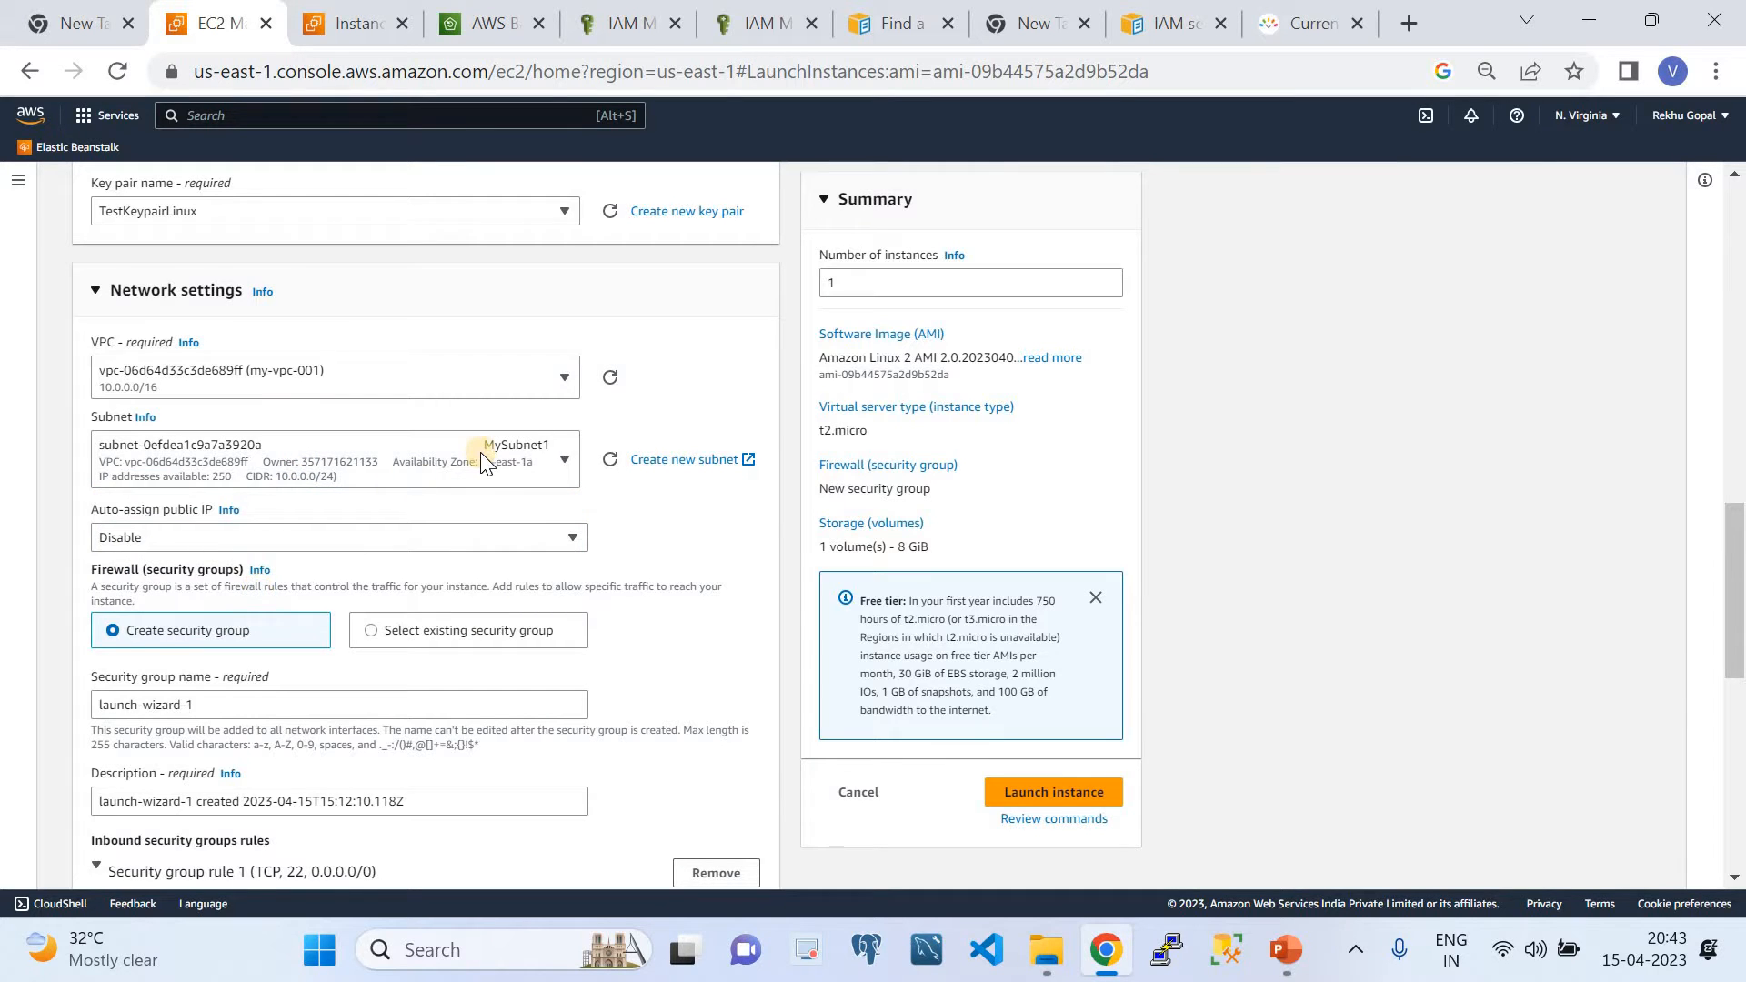
Enable auto-assignment of a public IP and assign the existing default security group to the instance
left_click(323, 536)
left_click(177, 570)
left_click(360, 629)
left_click(310, 705)
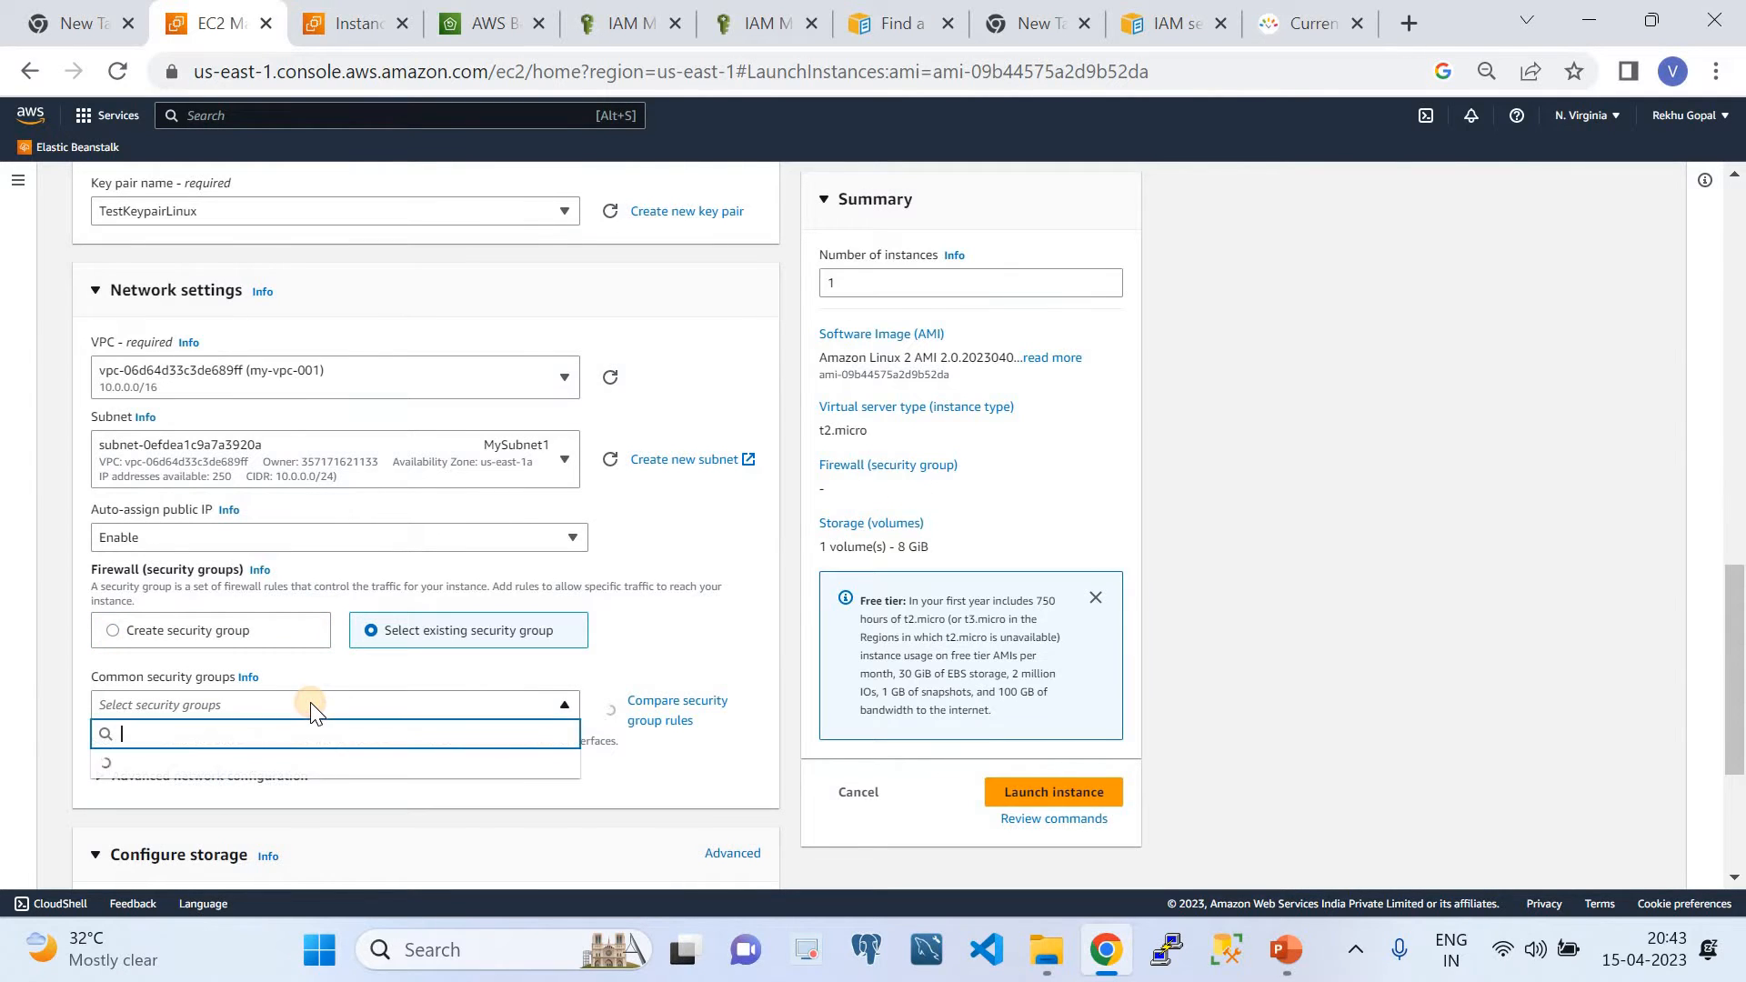
left_click(170, 813)
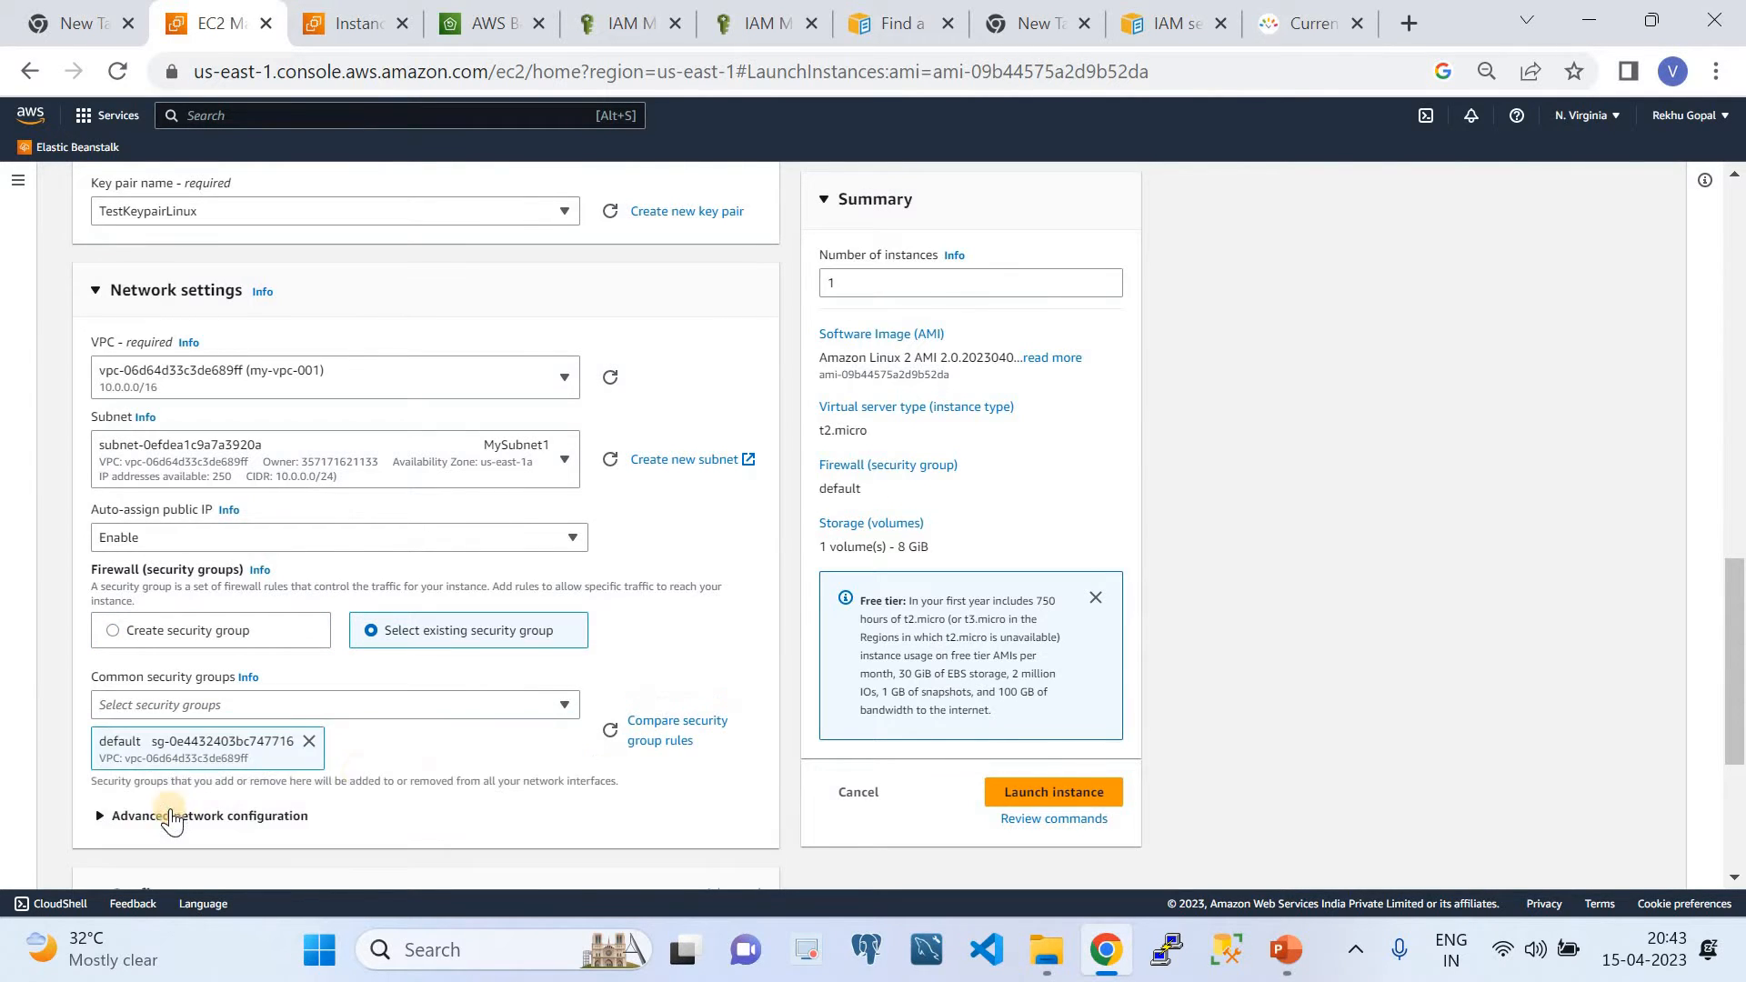
left_click_drag(1733, 619, 1734, 728)
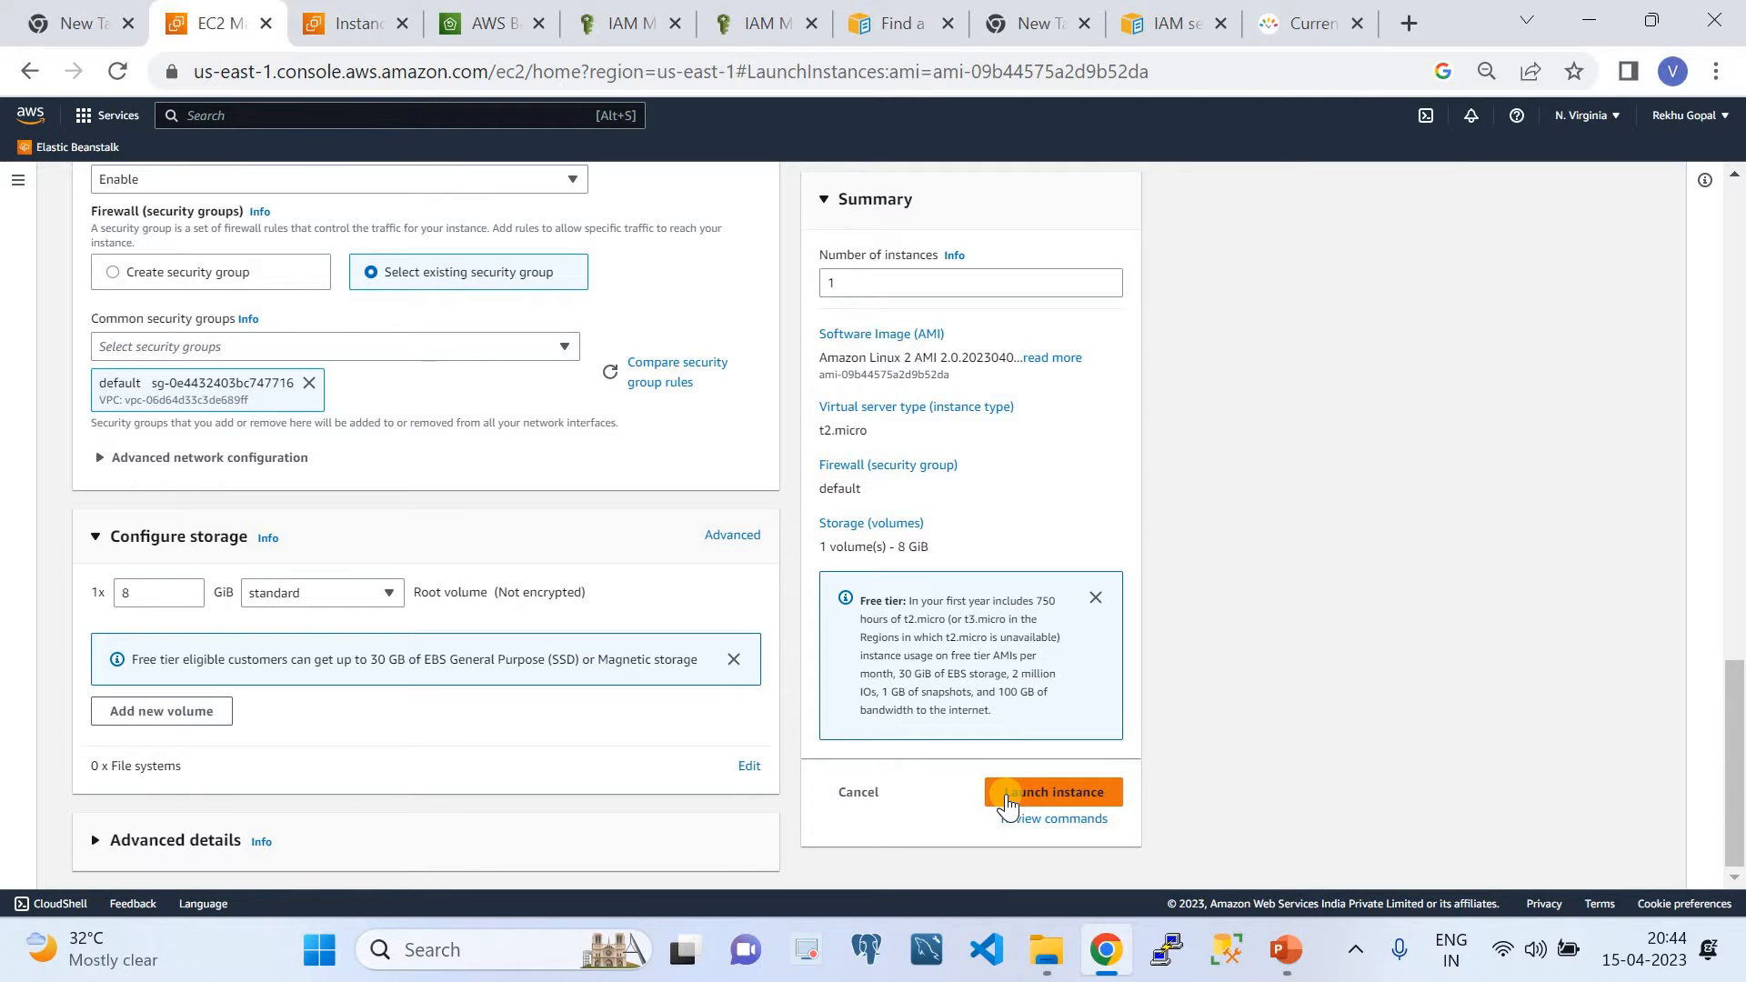
Open the IAM role modification page for the existing BackupEC2 instance
left_click(358, 31)
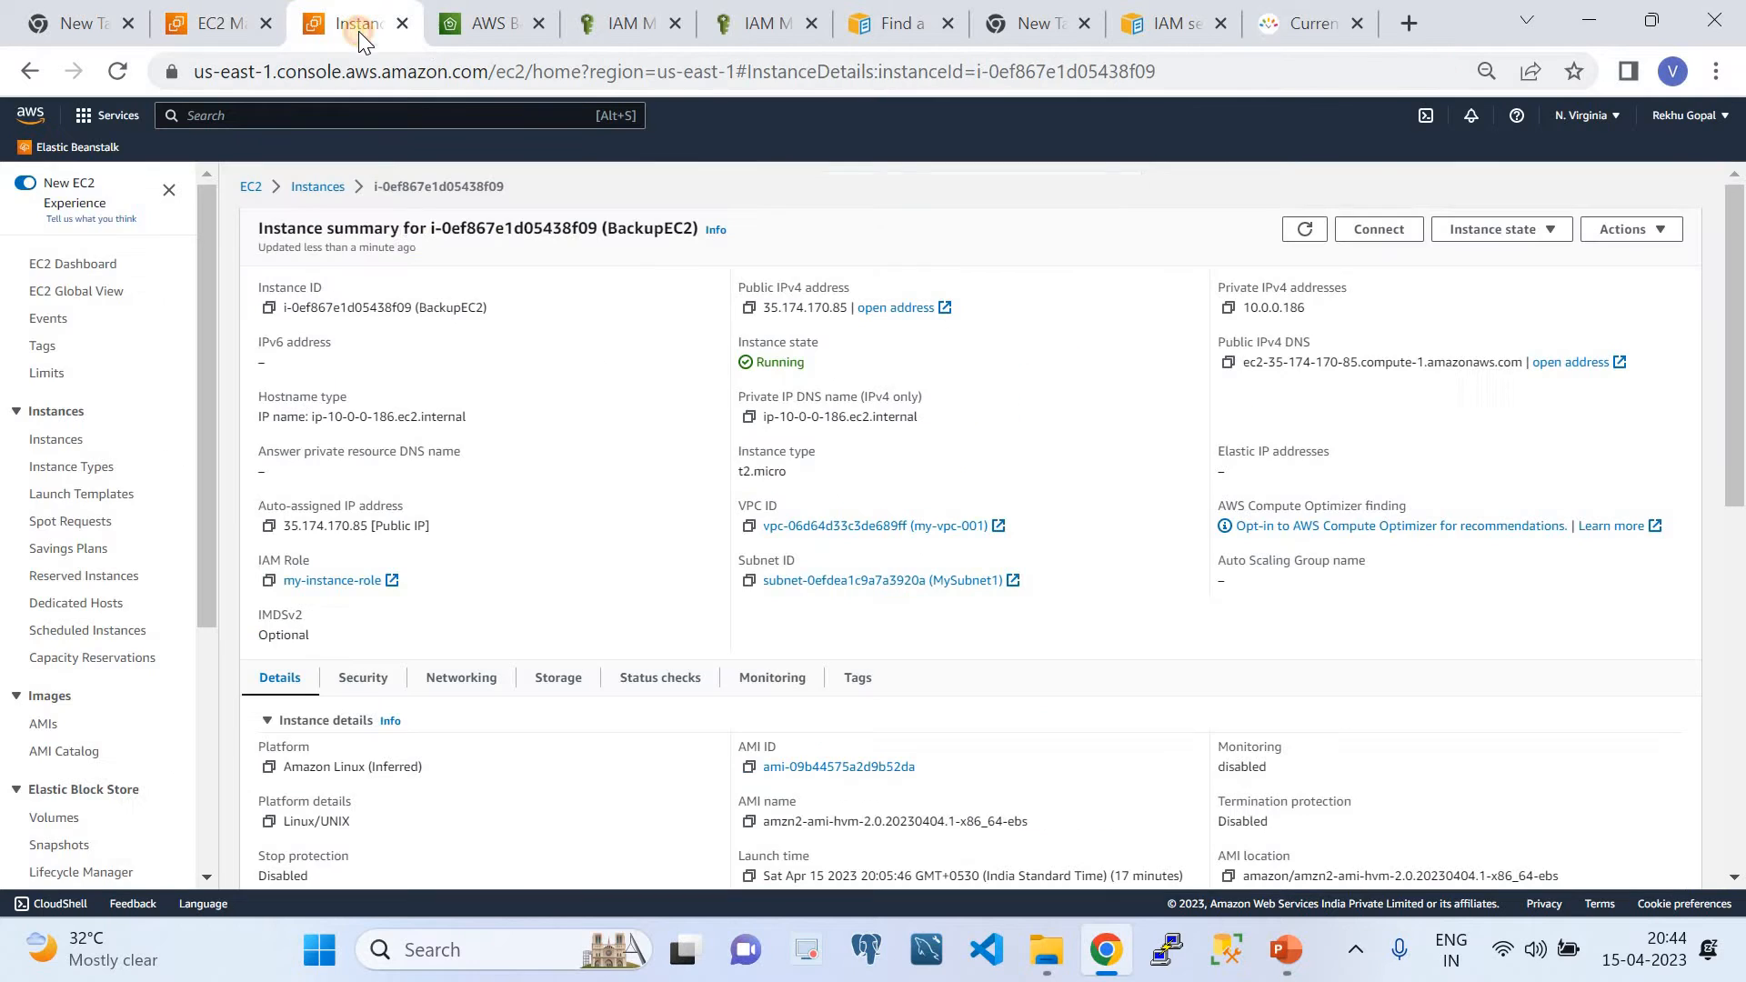
left_click(308, 193)
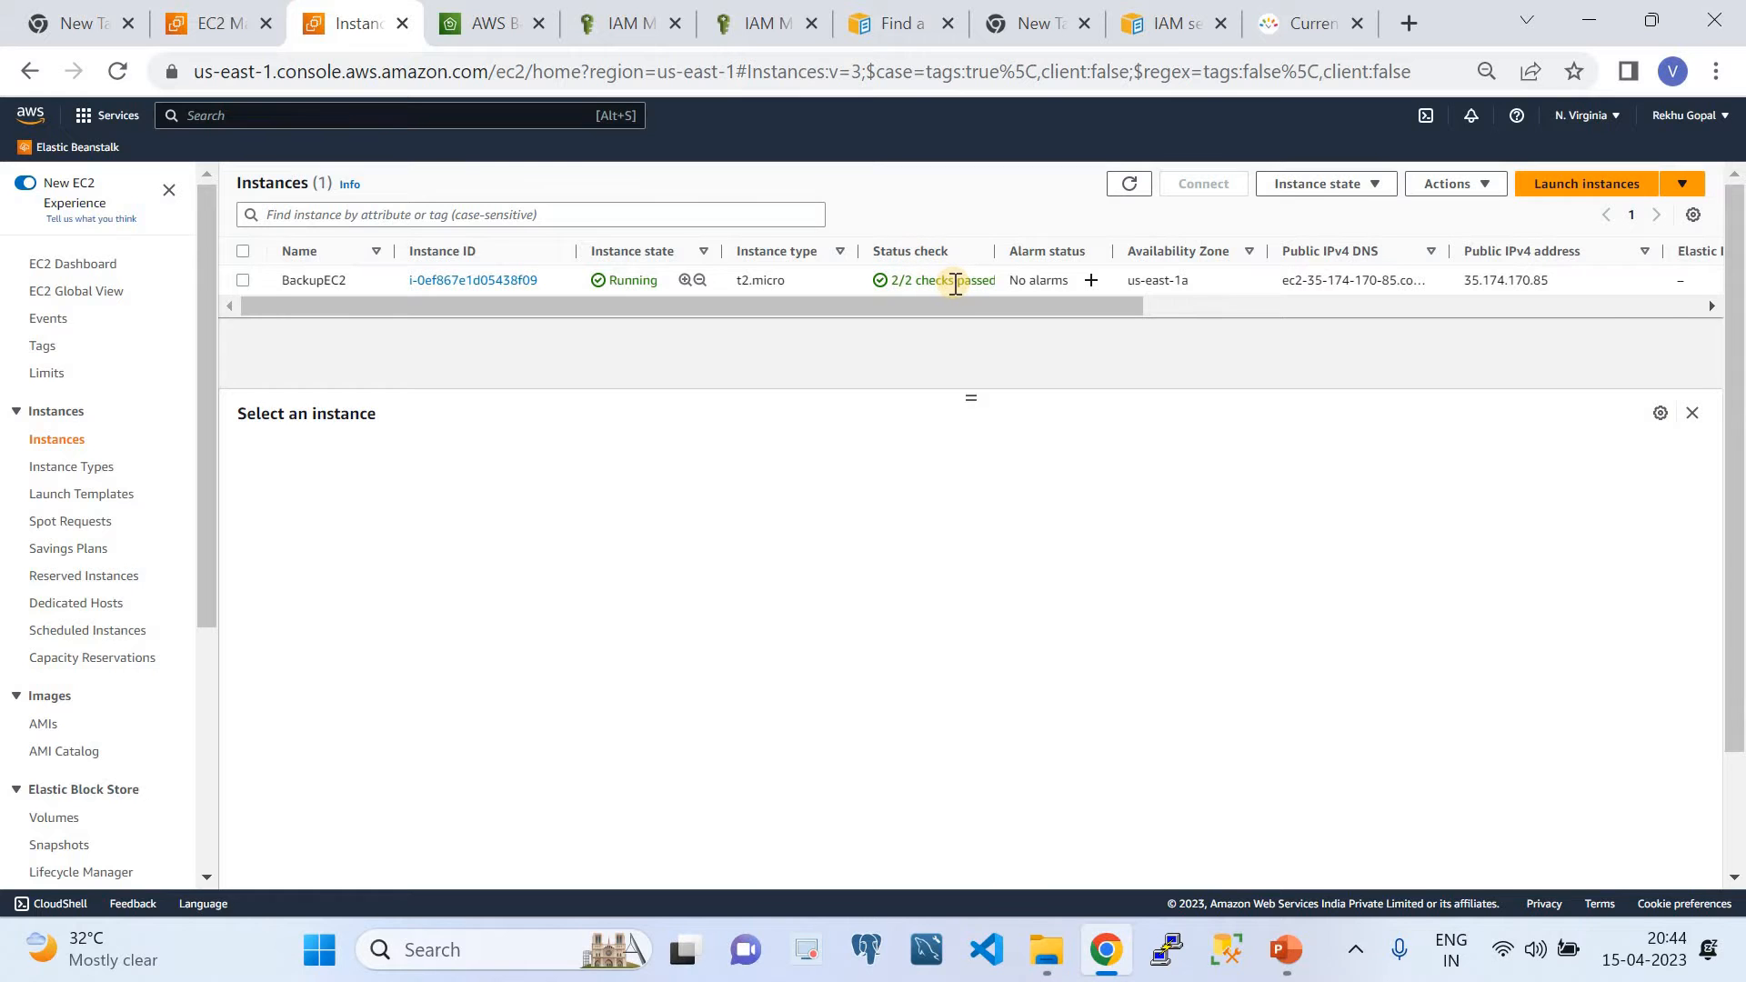
left_click(246, 280)
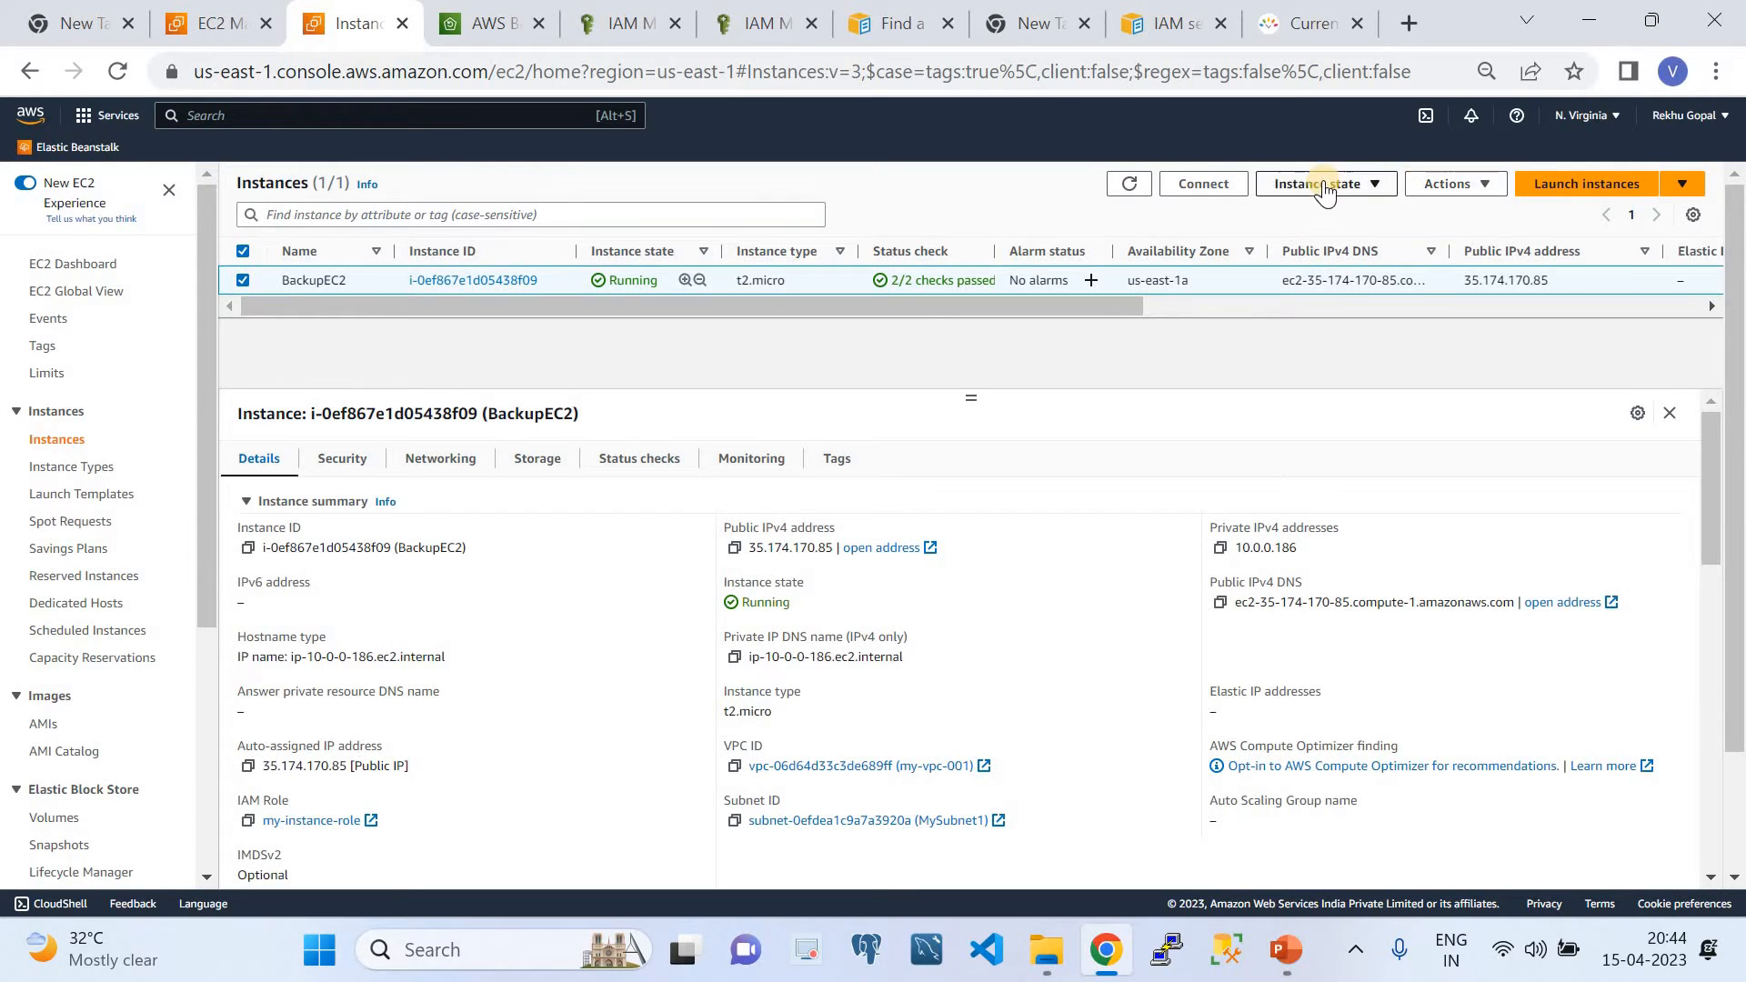
left_click(1450, 185)
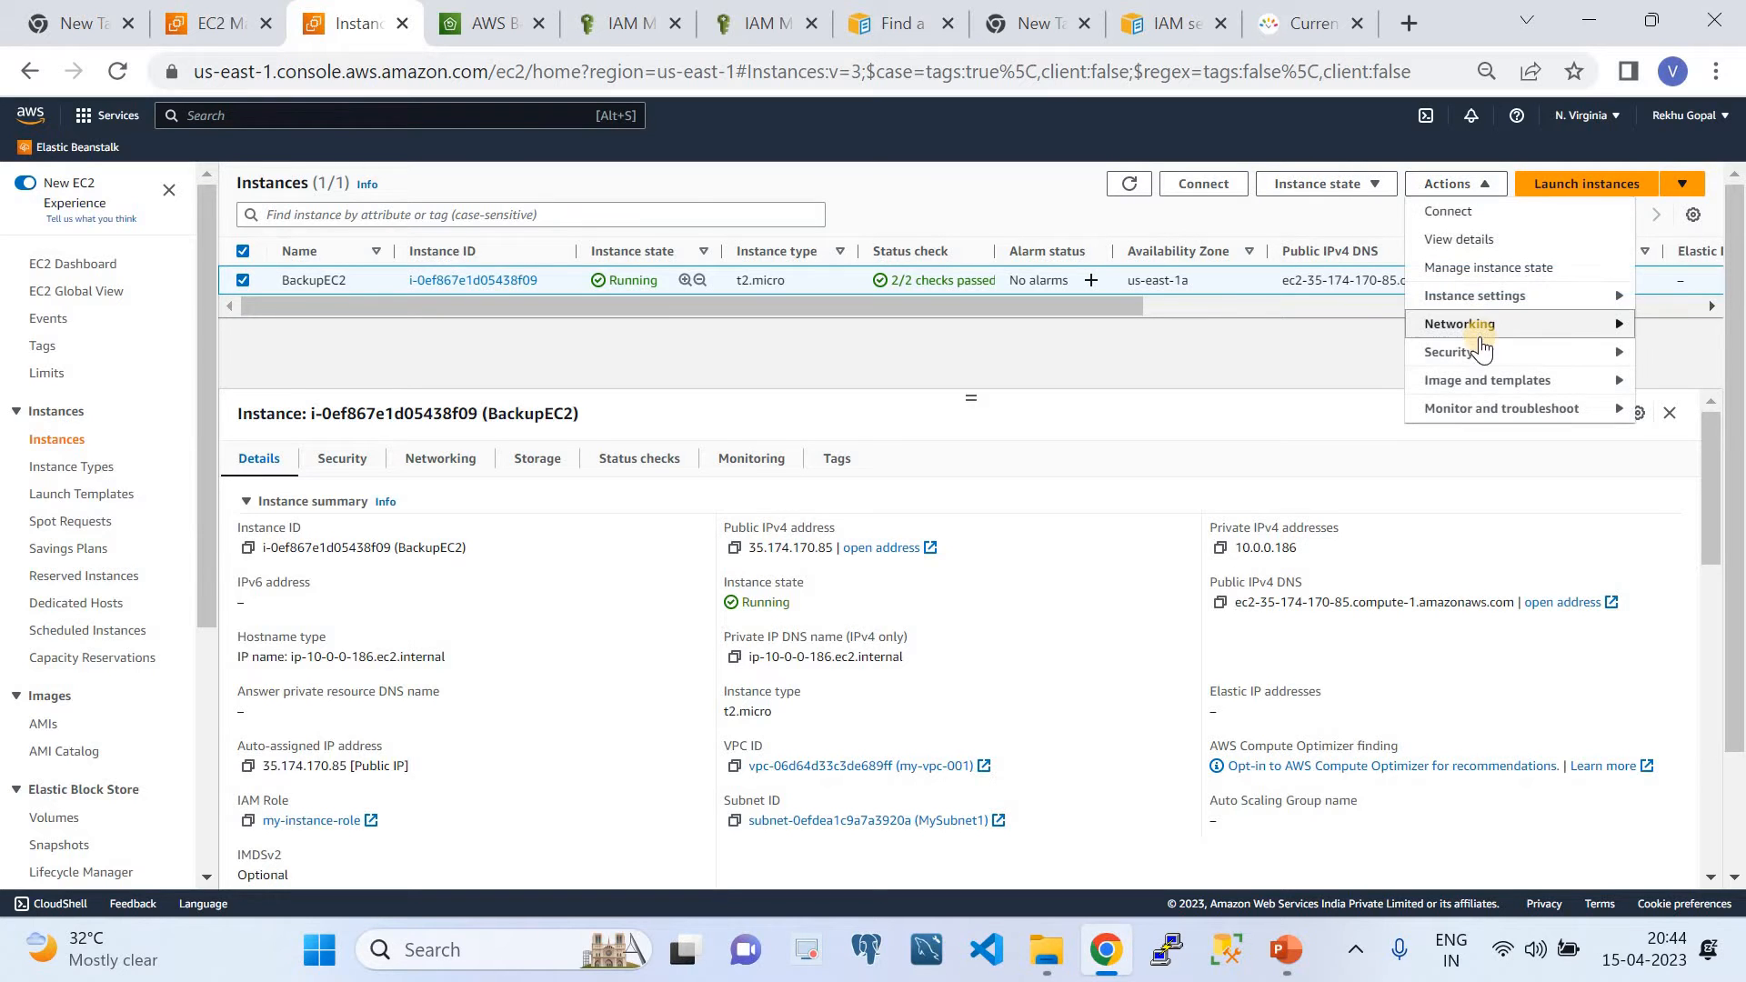
mouse_move(1482, 355)
left_click(1301, 409)
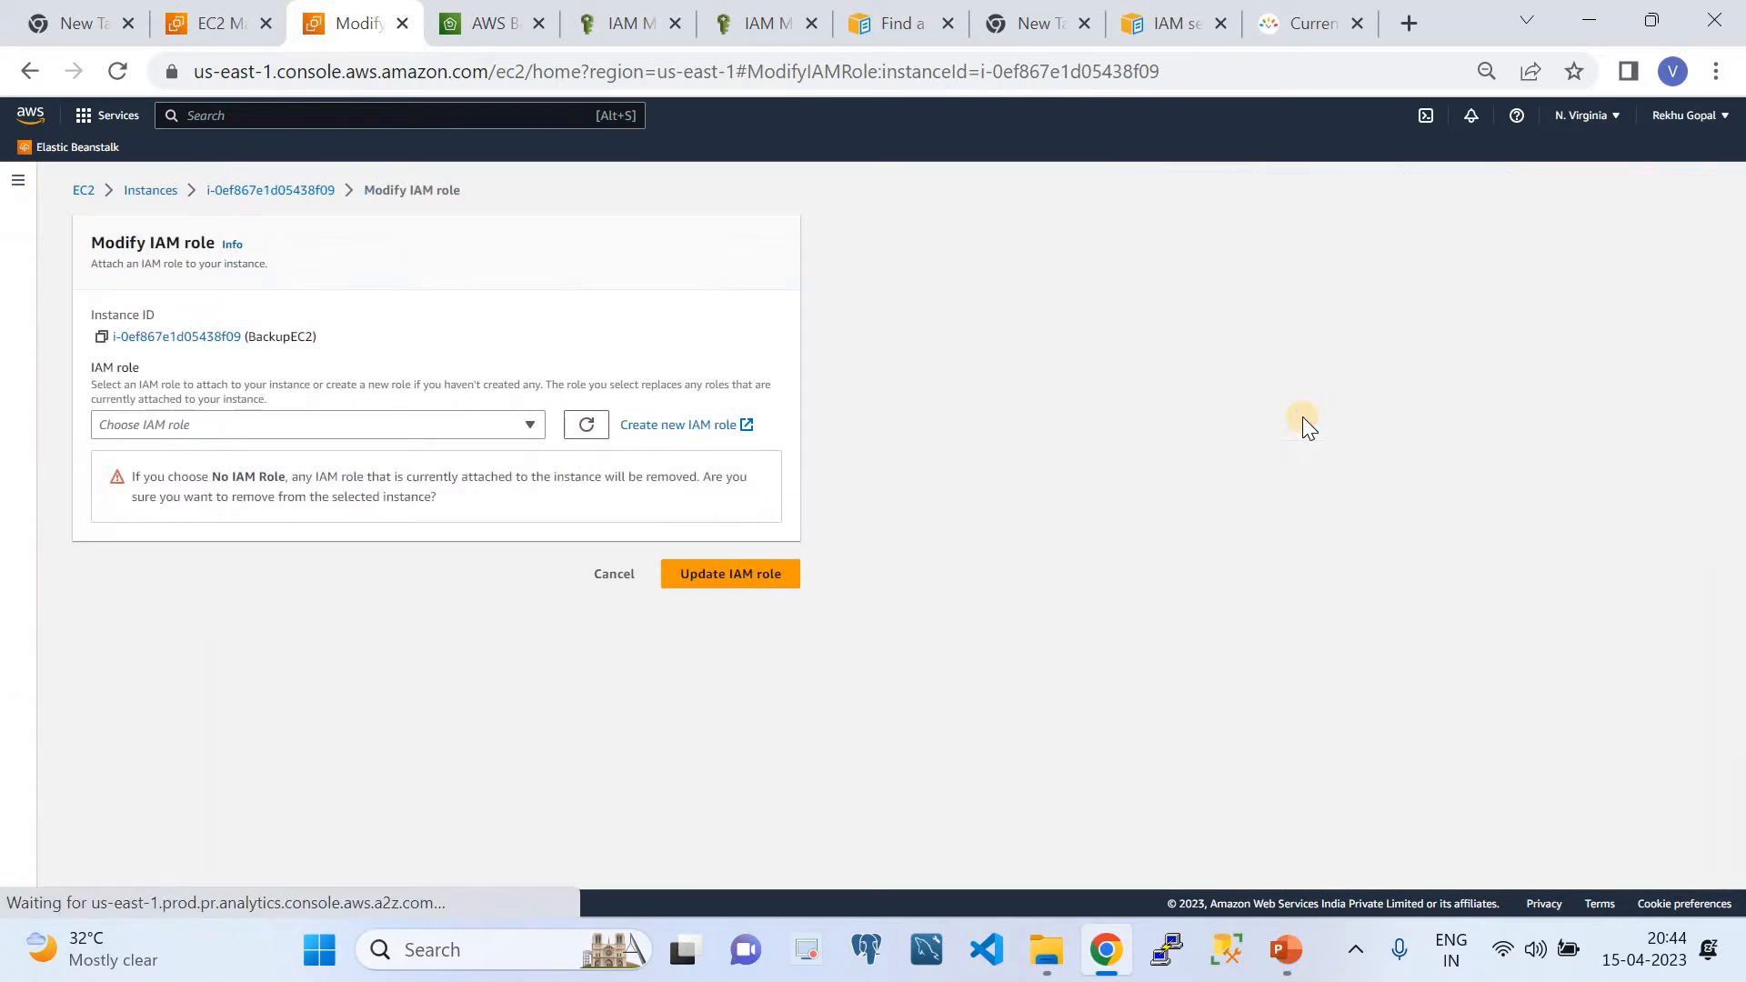
Review the IAM role choices, keep Test-instance-profile selected, and return to the BackupEC2 instance summary without updating
left_click(436, 425)
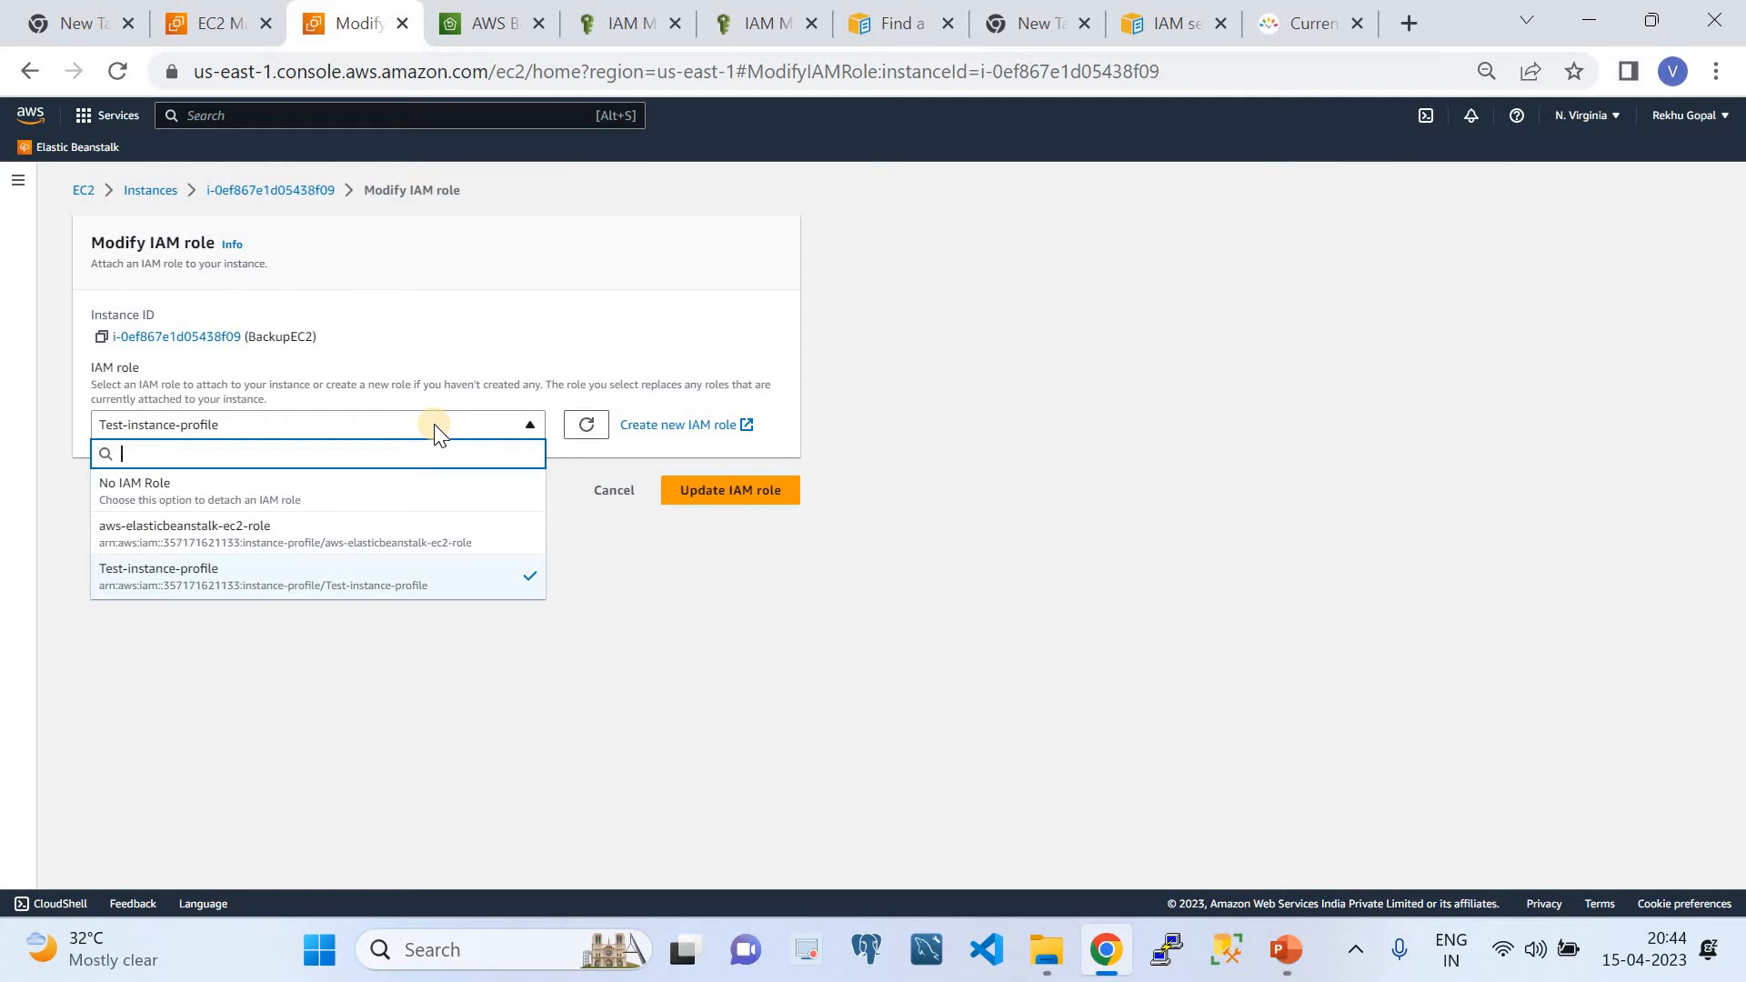
left_click(276, 571)
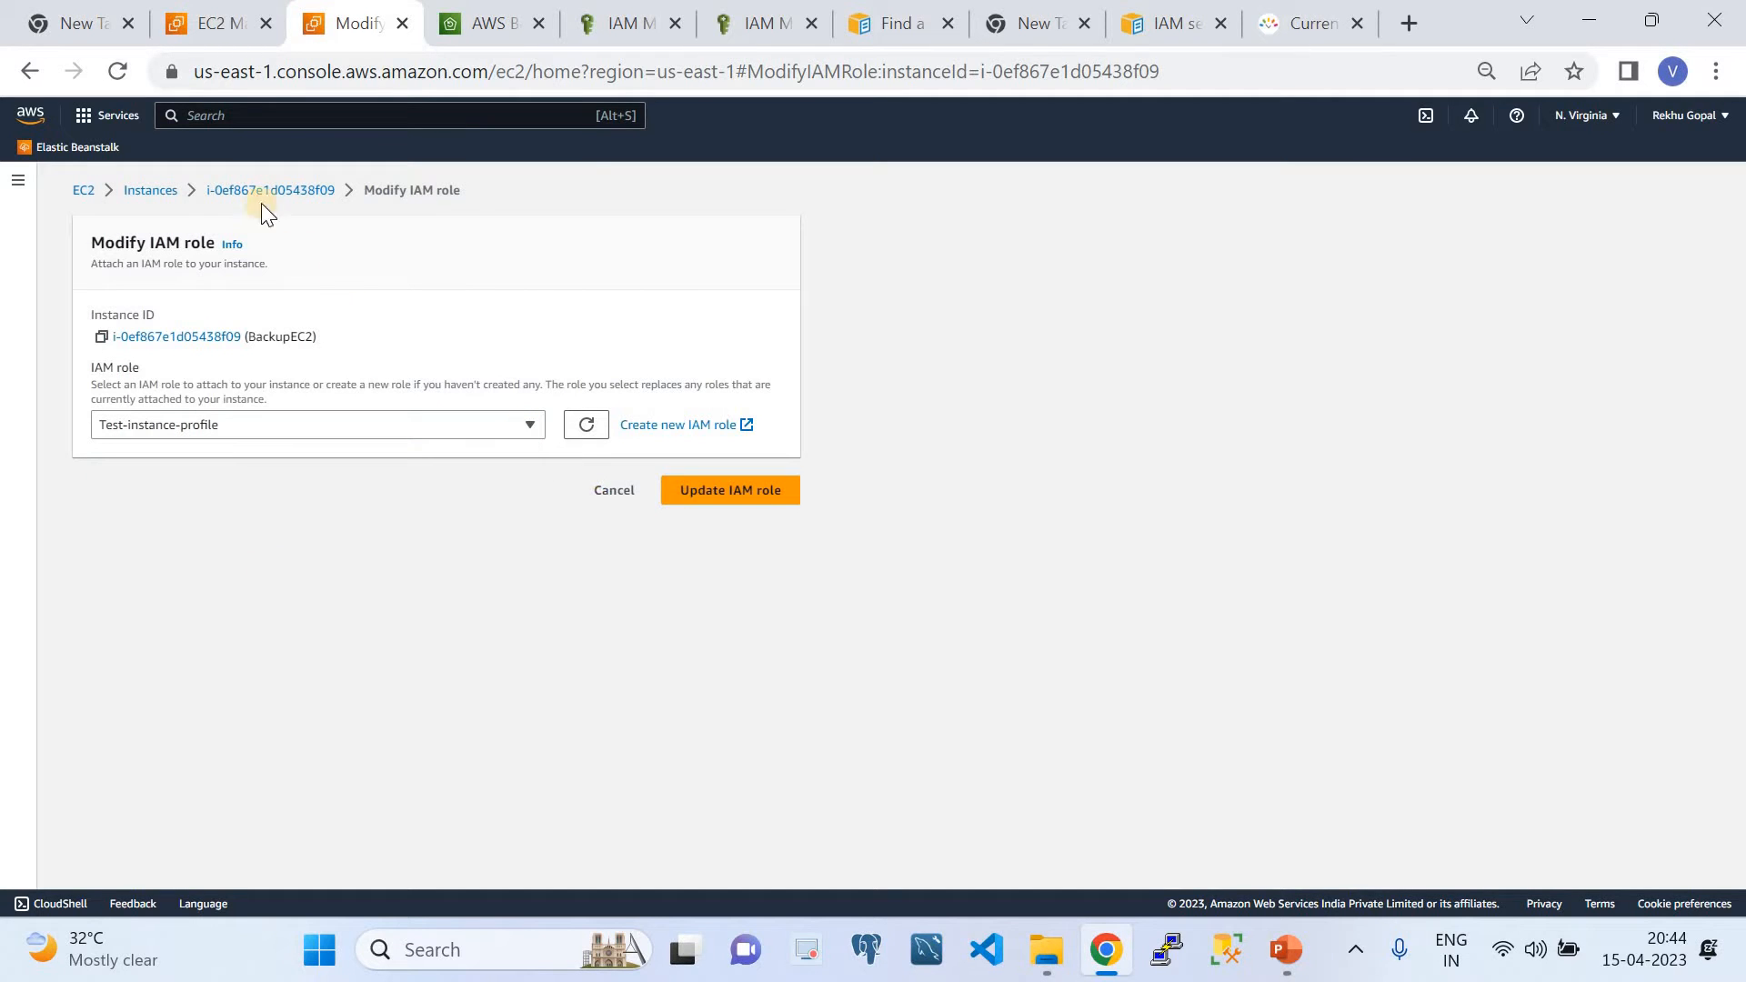
left_click(295, 199)
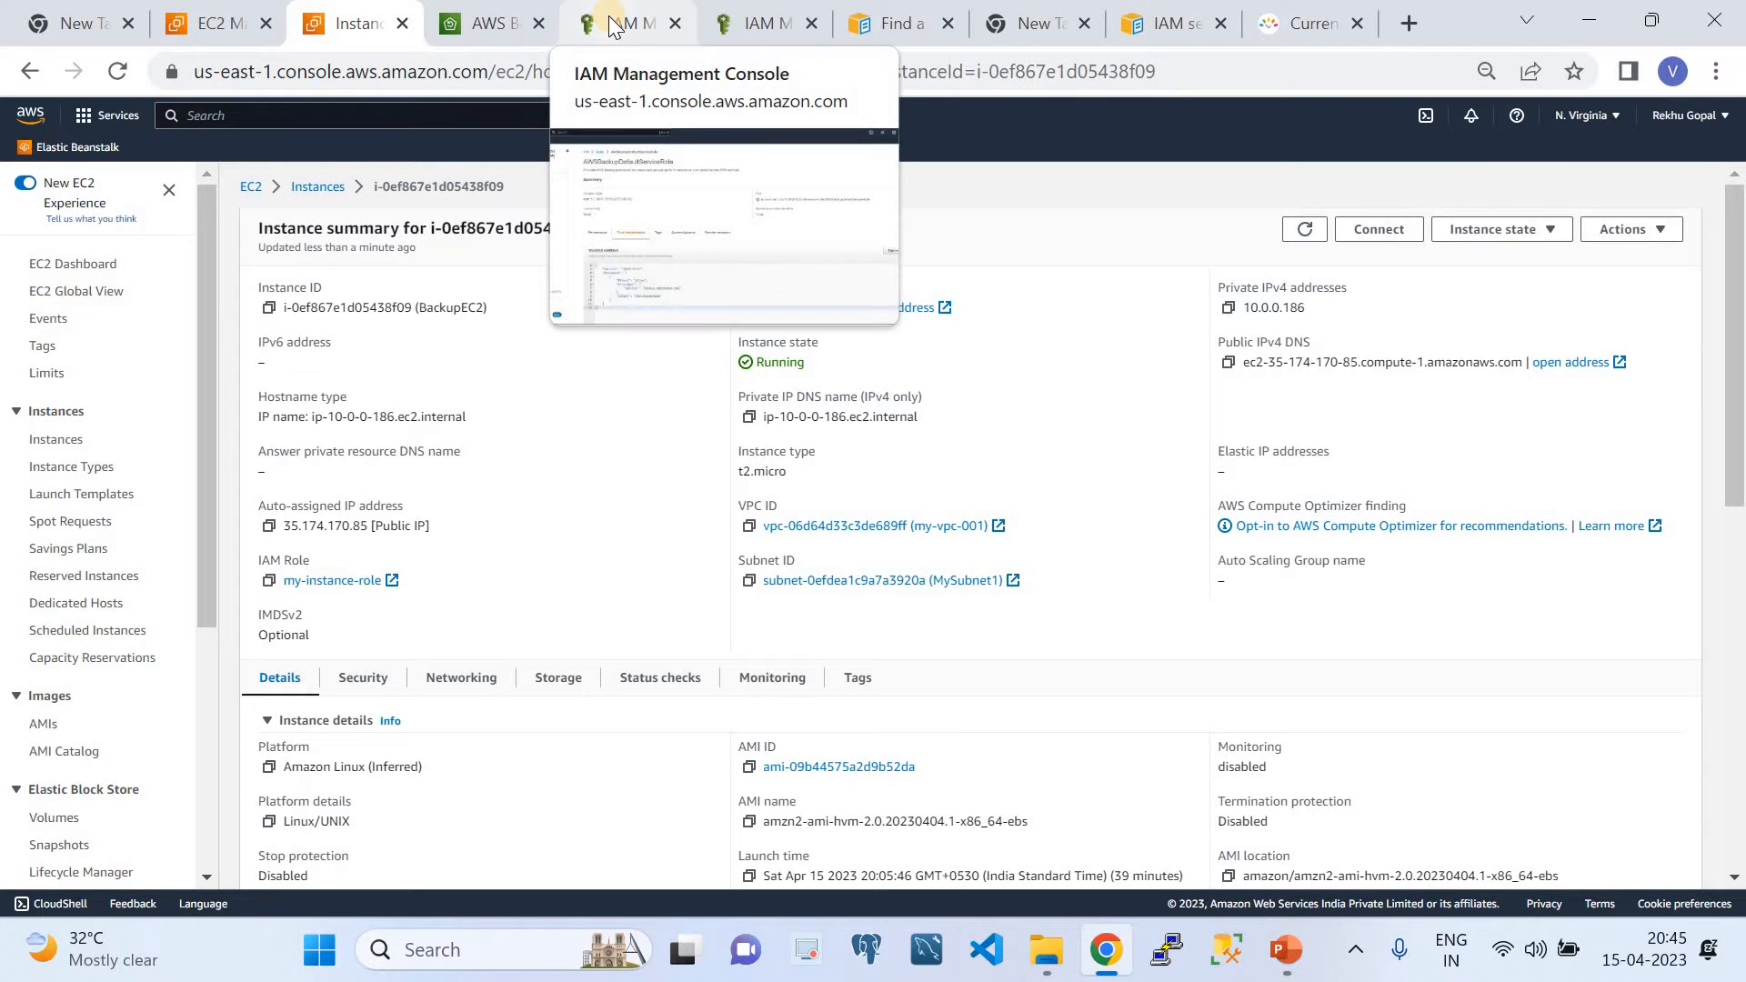
Examine my-instance-role in IAM: its instance profile ARN, attached permissions policies and the trusted services in its trust policy
left_click(762, 25)
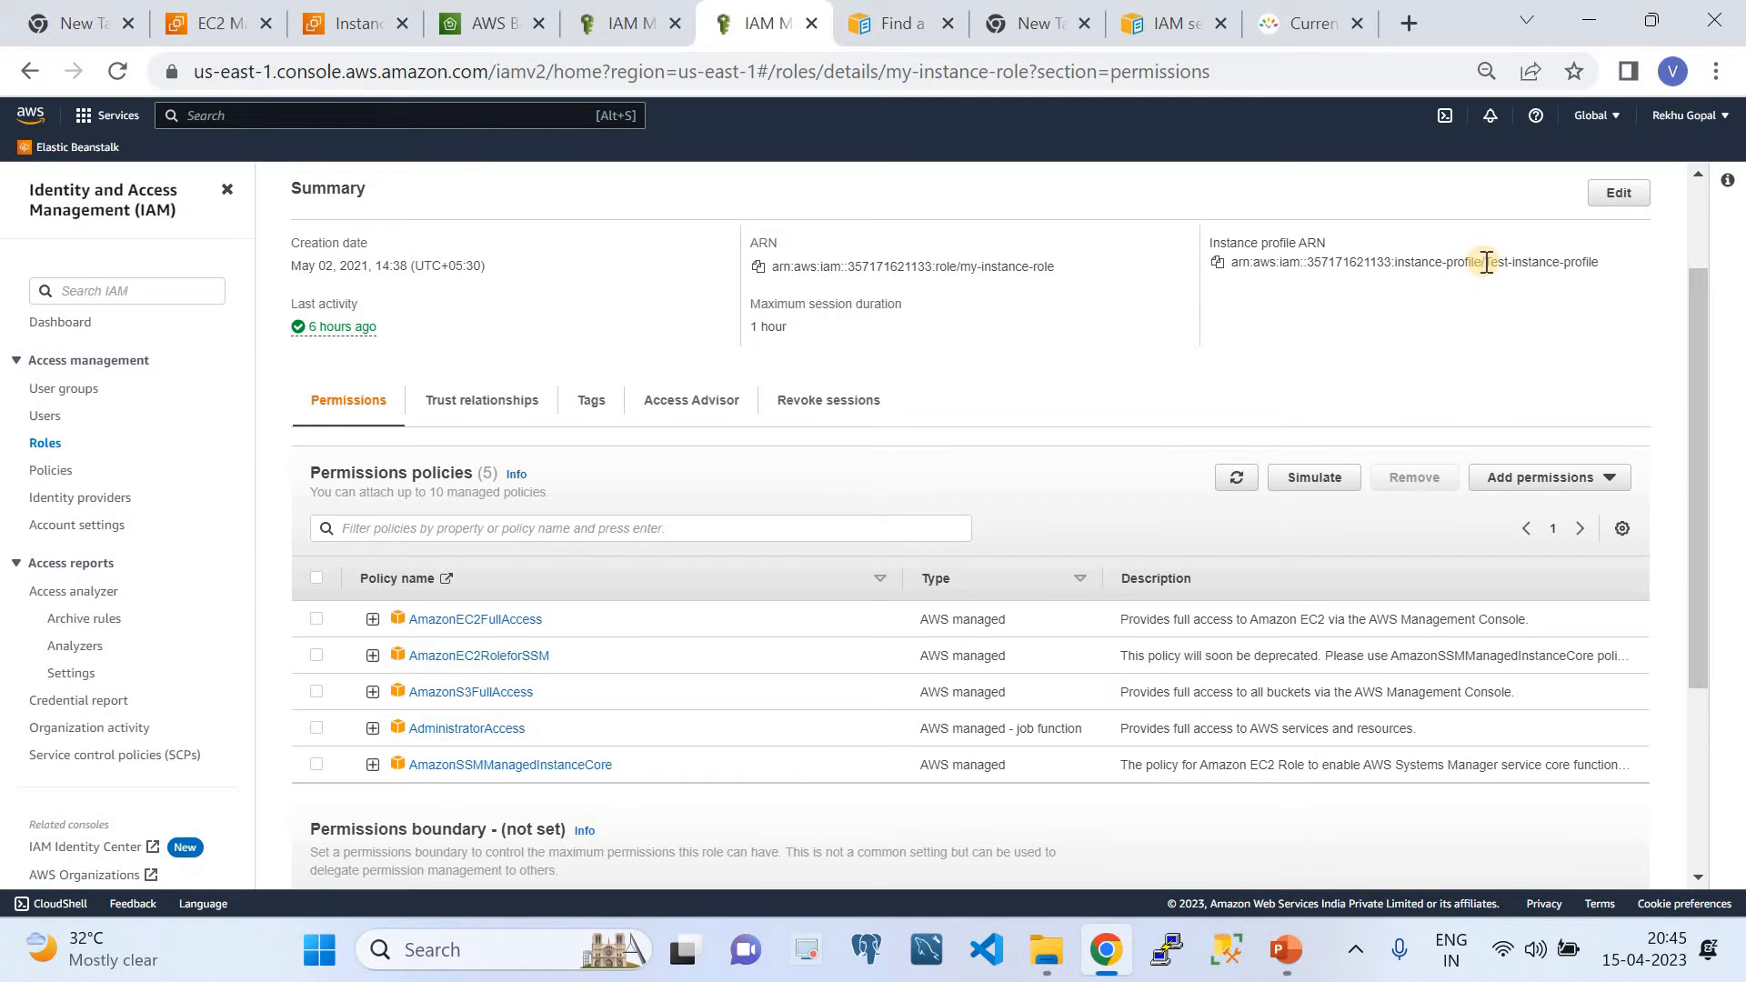
left_click_drag(1483, 263, 1564, 263)
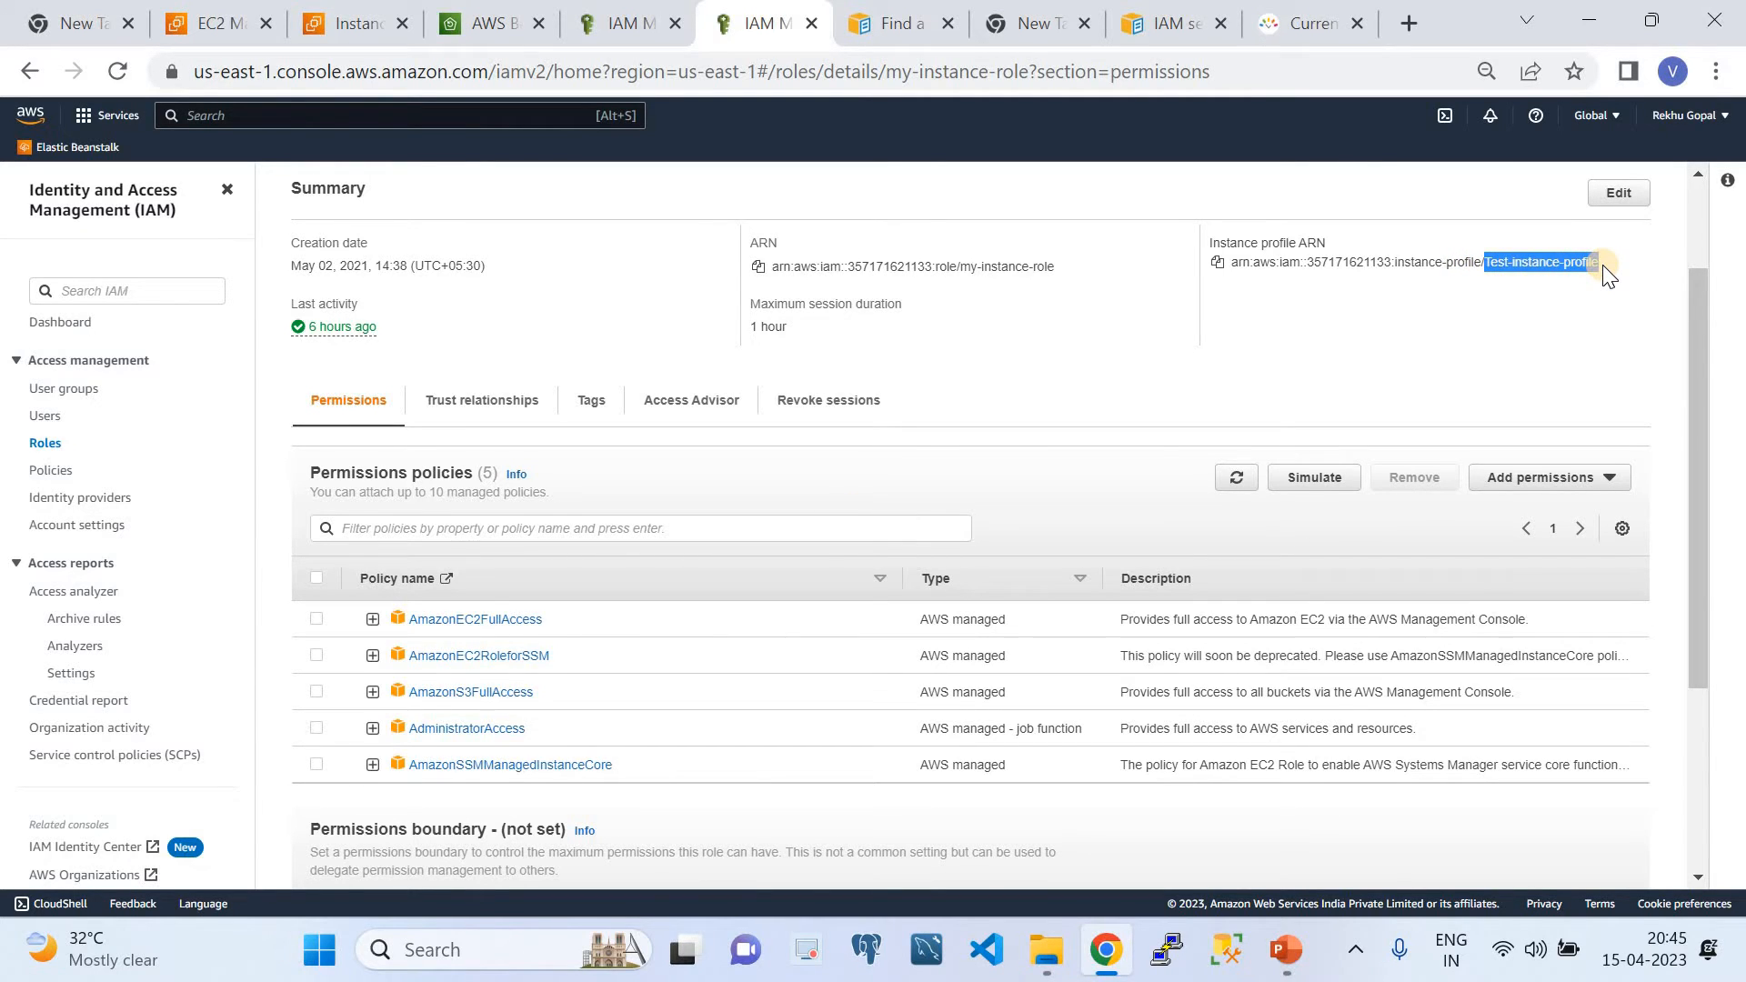
left_click_drag(1693, 302, 1689, 229)
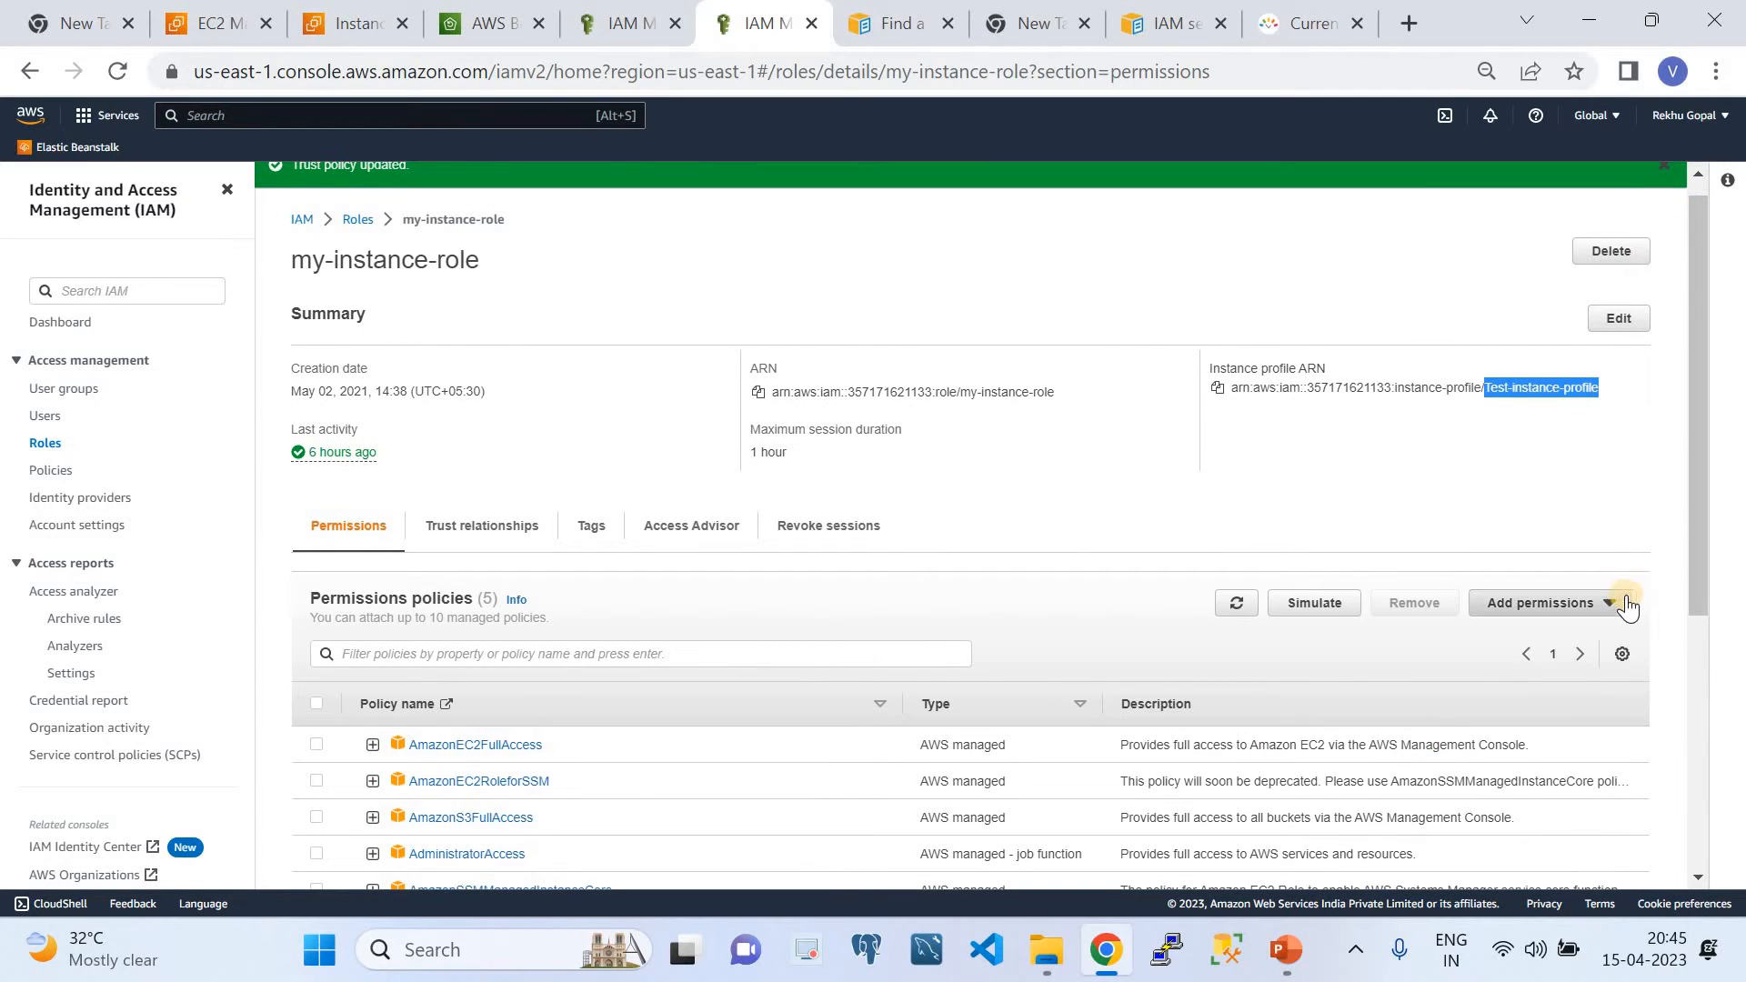
scroll(1684, 667, "down", 3)
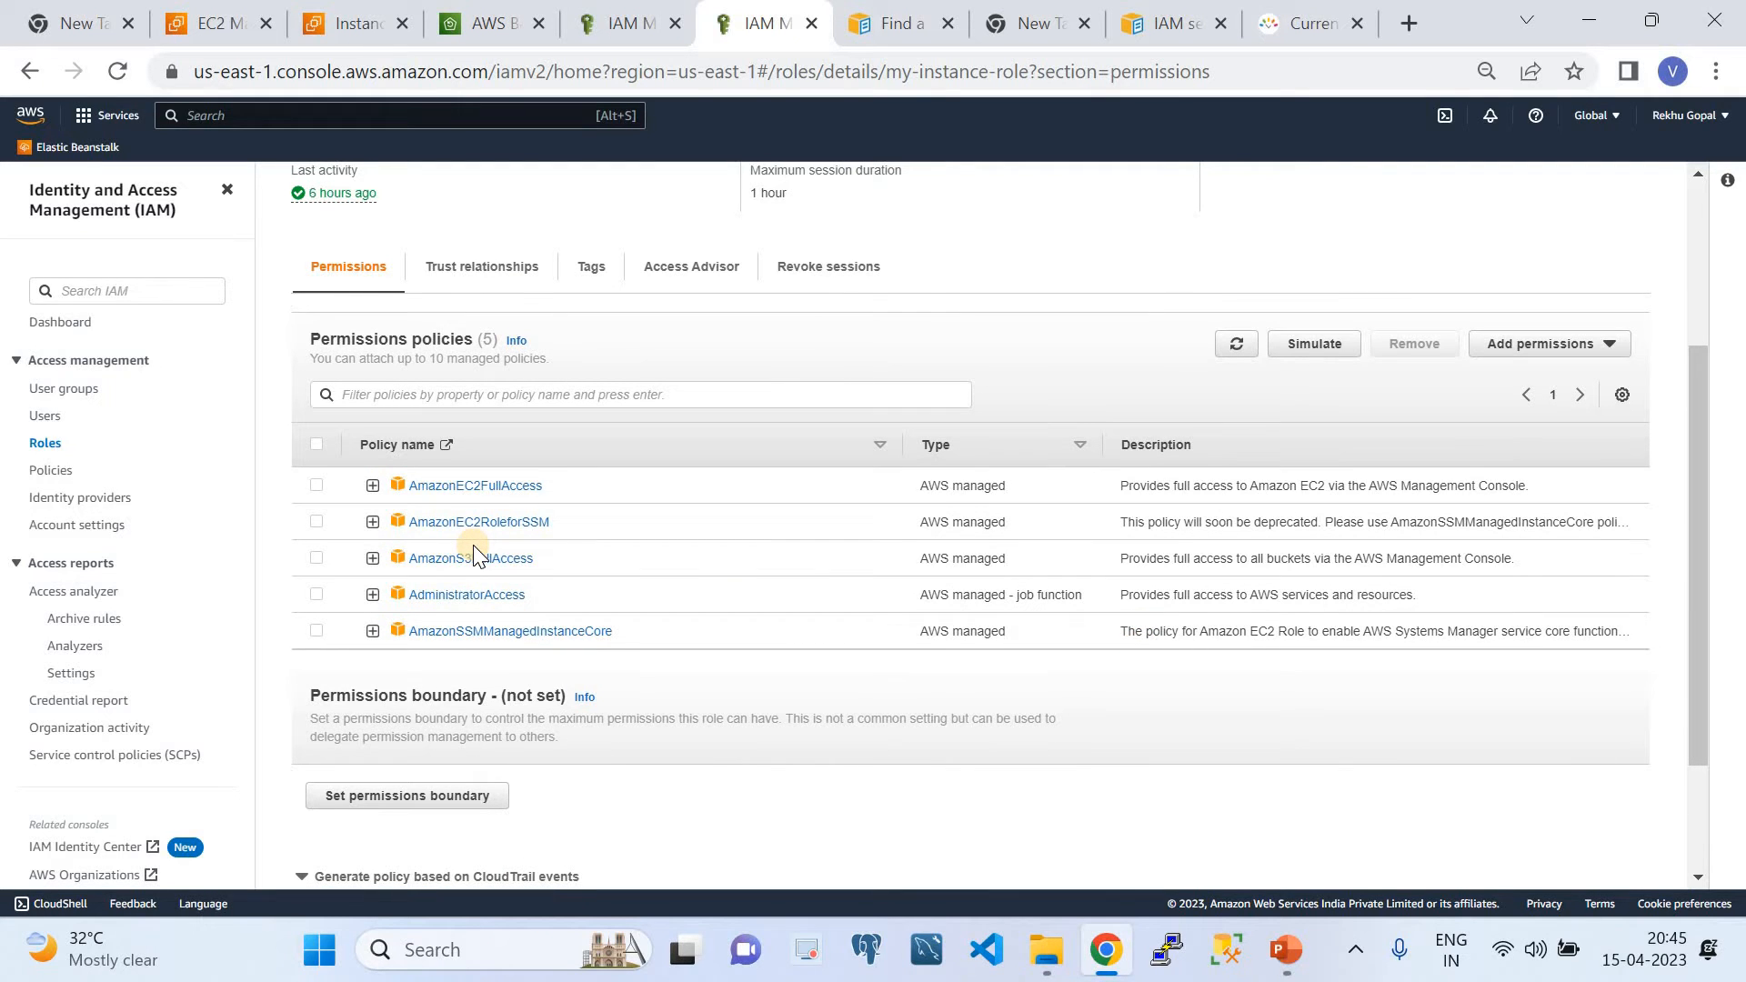
left_click(497, 276)
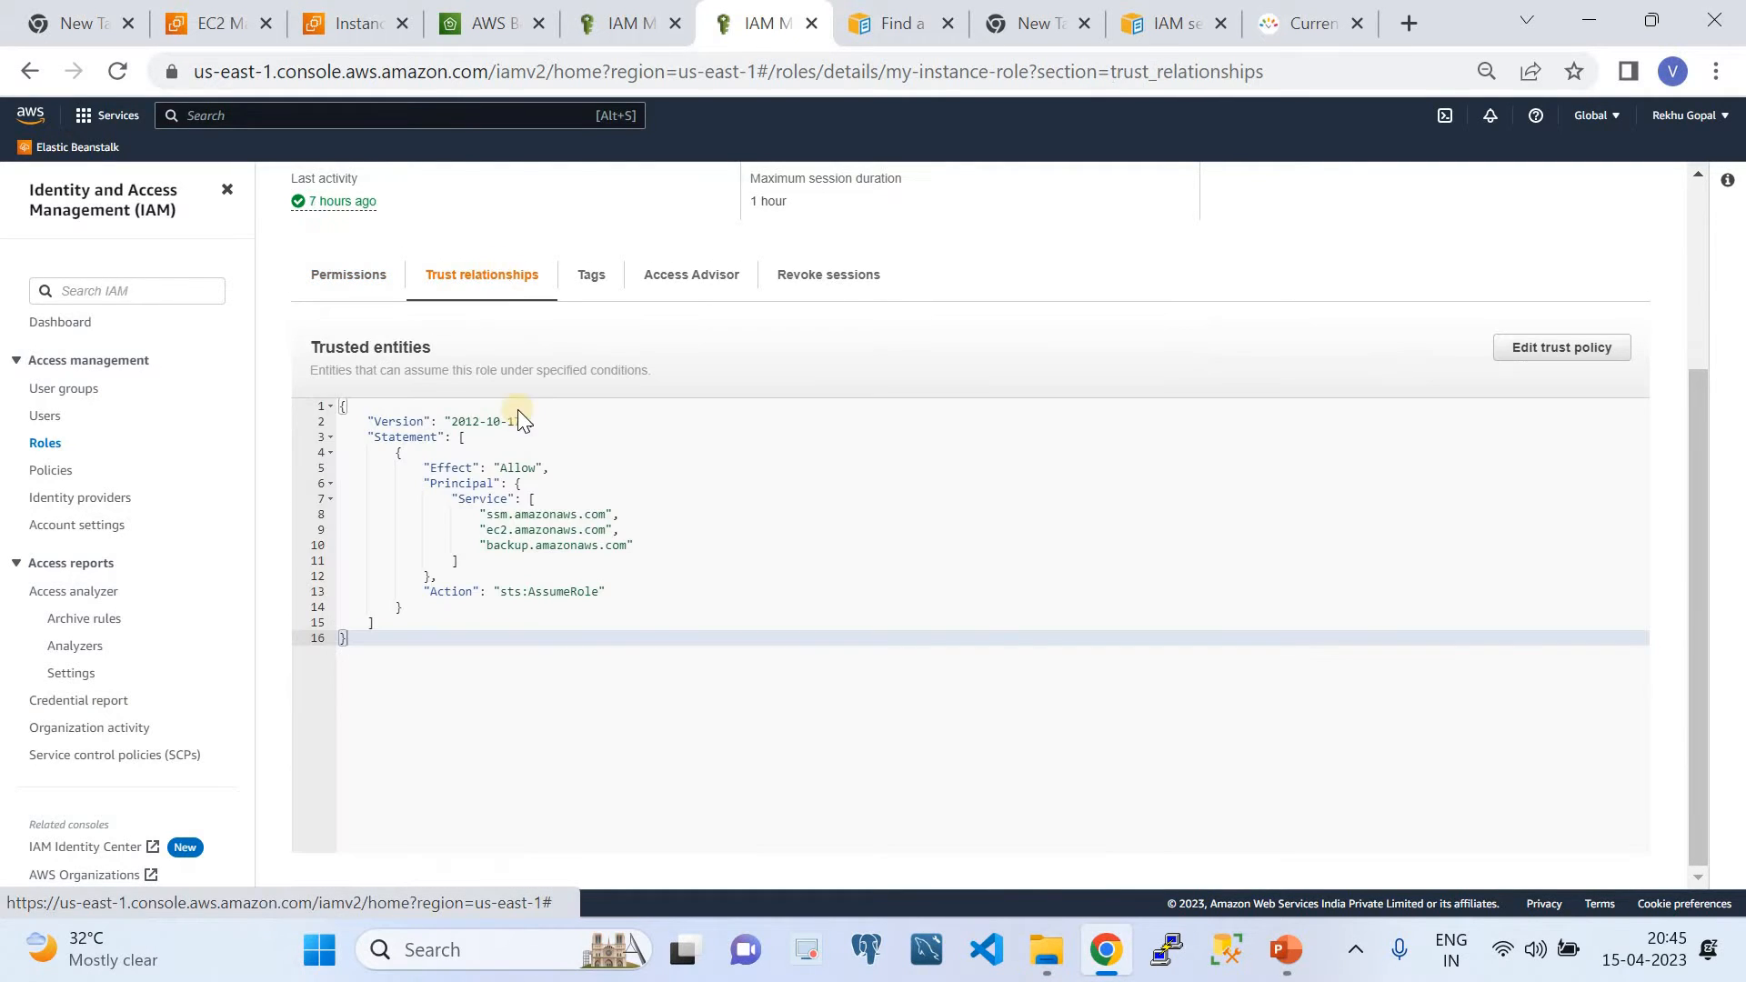
left_click_drag(492, 529, 604, 532)
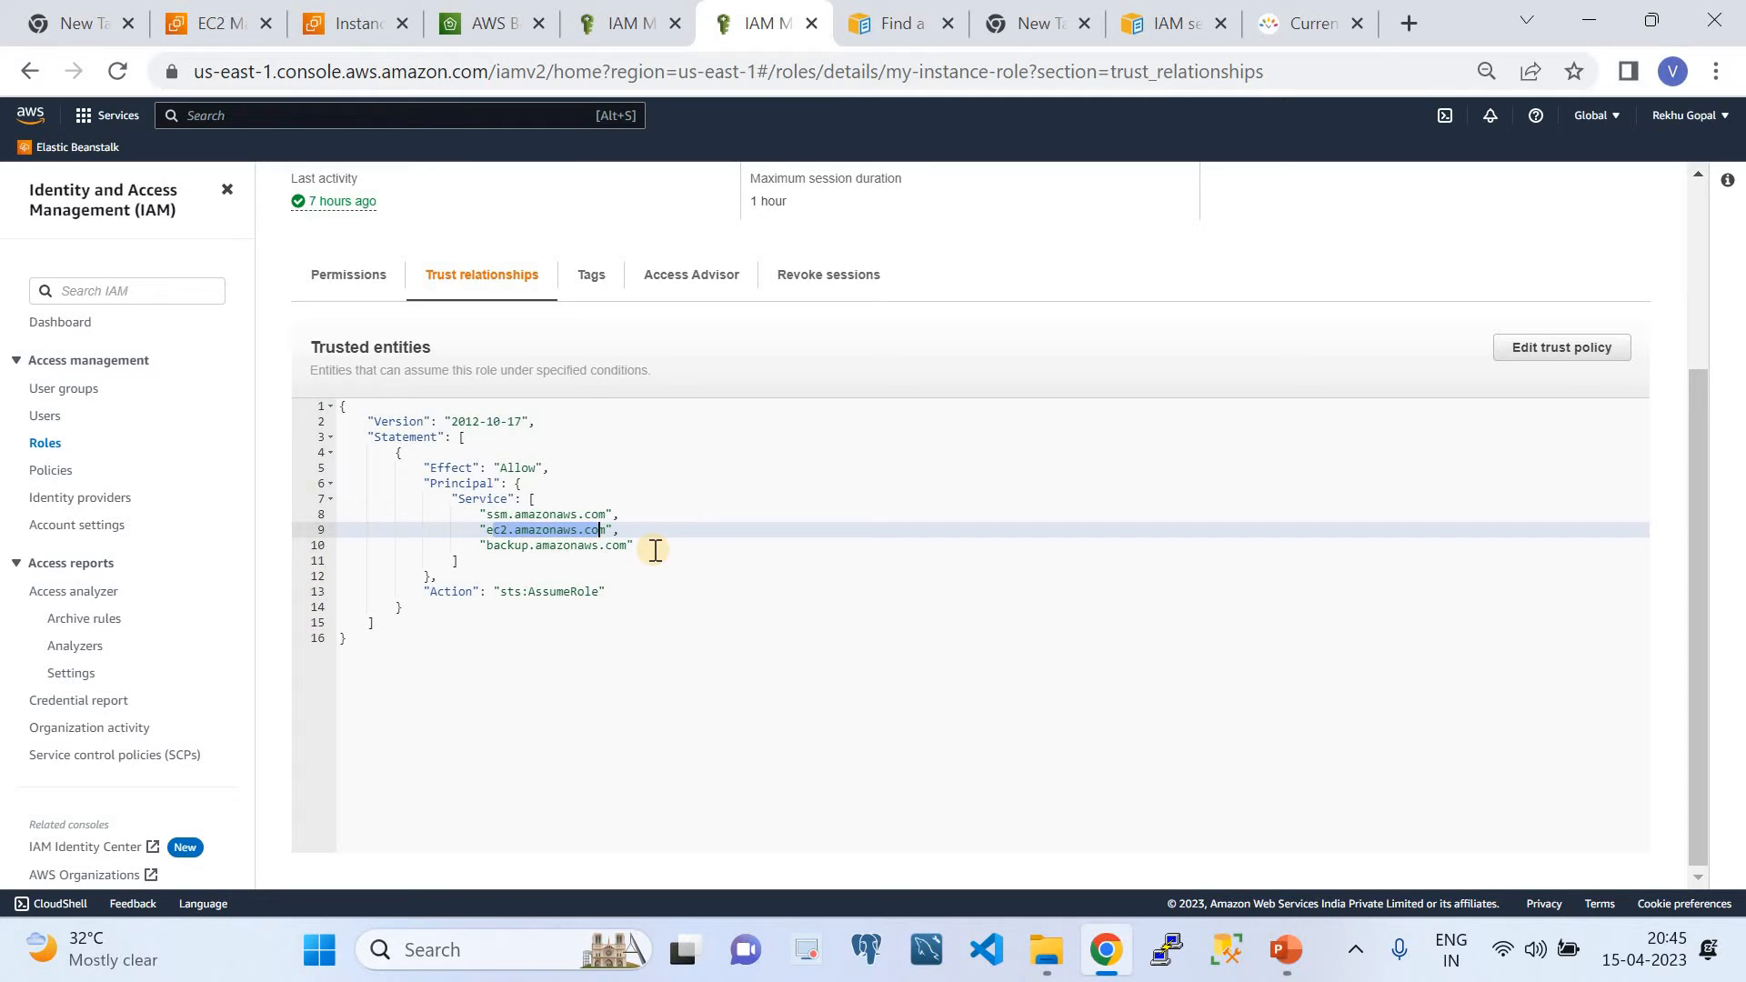
Review the BackupEC2 instance's summary, details and security rules and the backup architecture slide, and return to the instances list
left_click(351, 18)
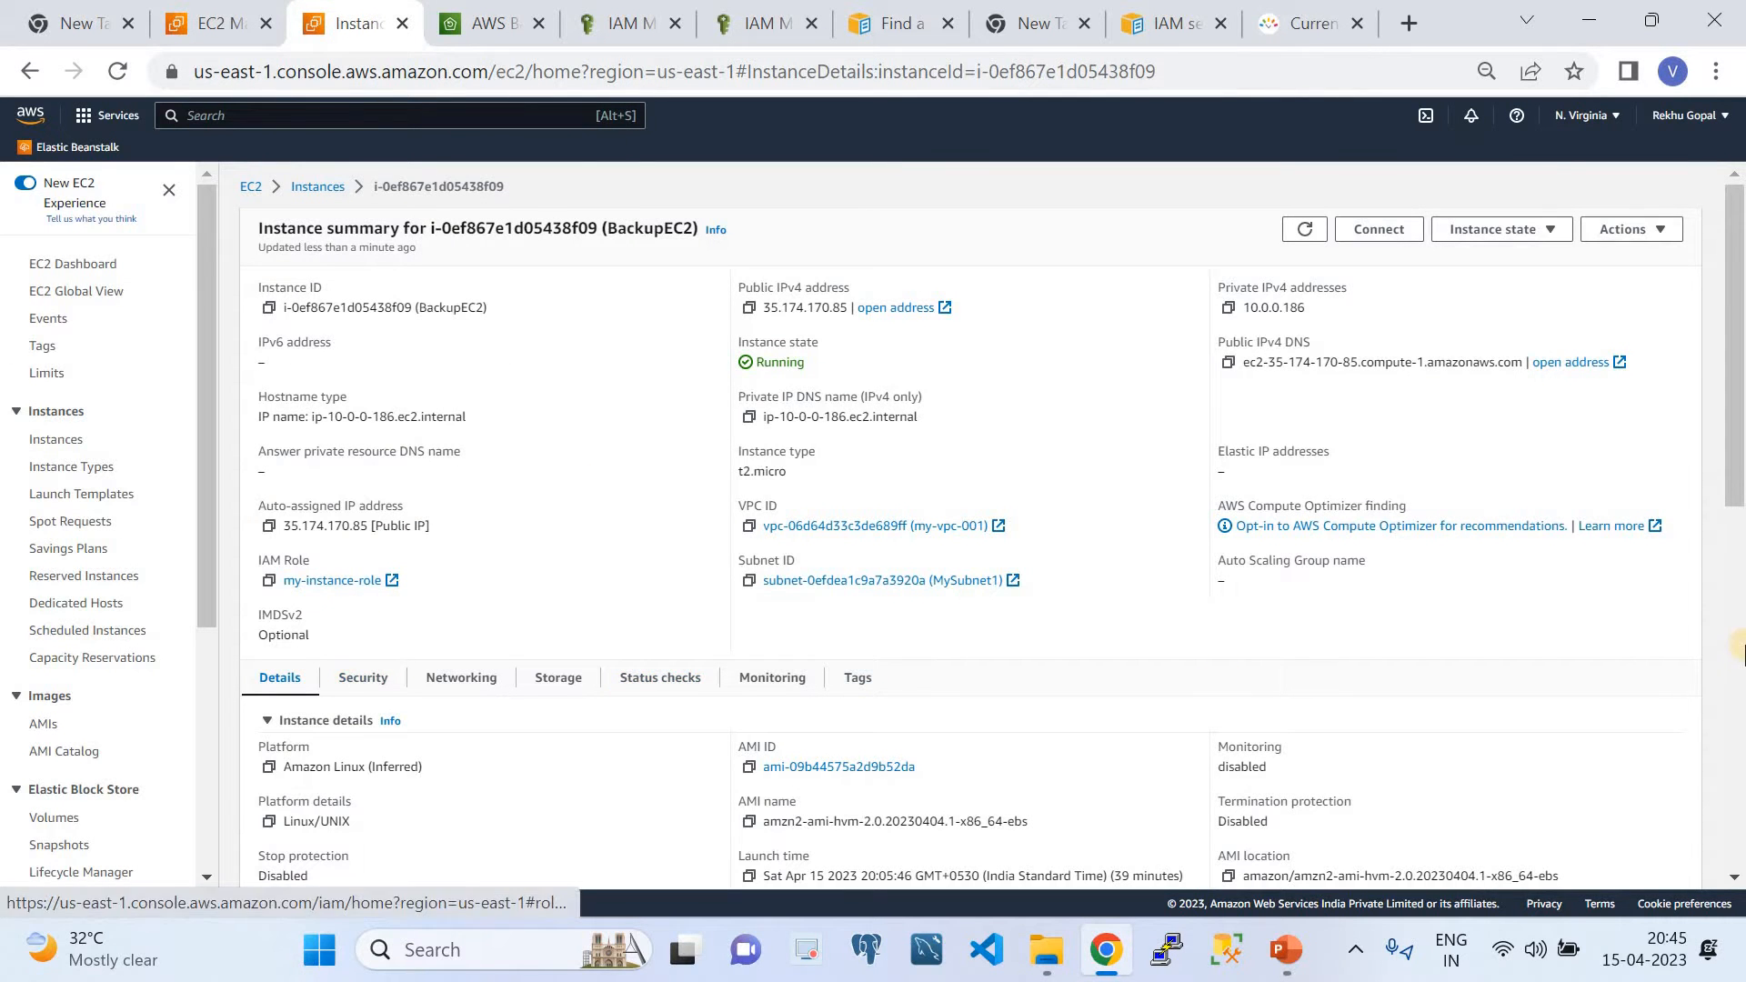
left_click_drag(1740, 482, 1740, 578)
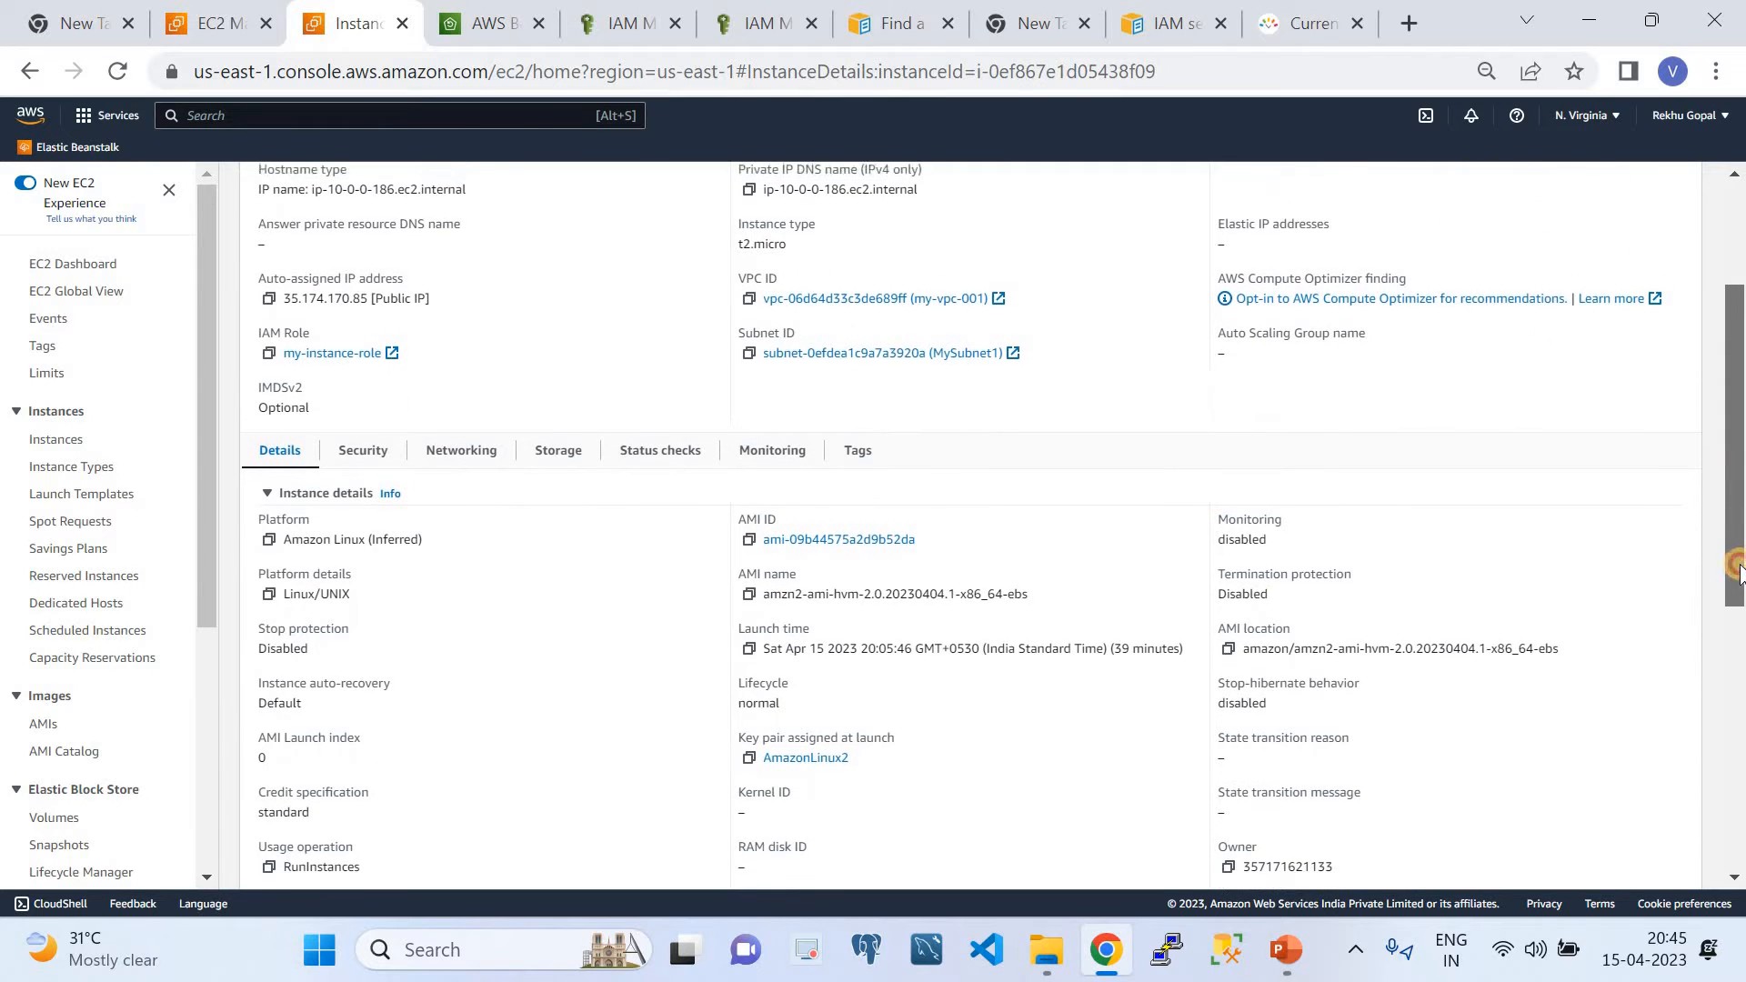
left_click(375, 459)
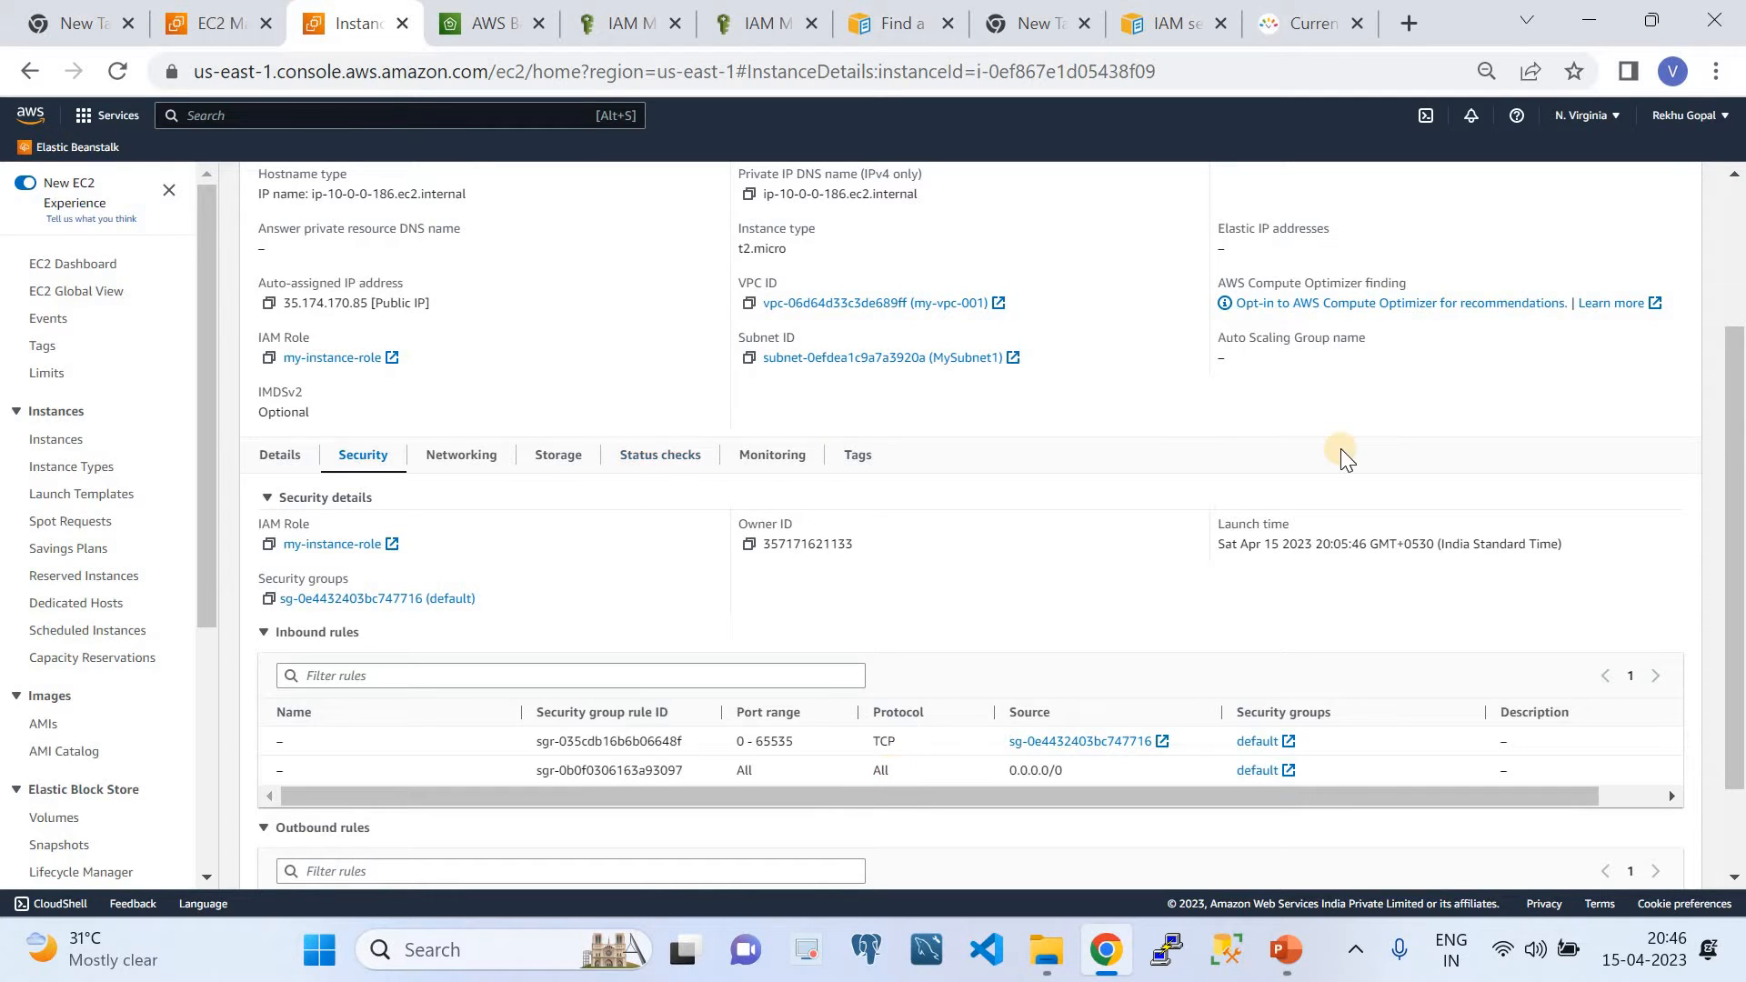
scroll(1461, 644, "up", 1)
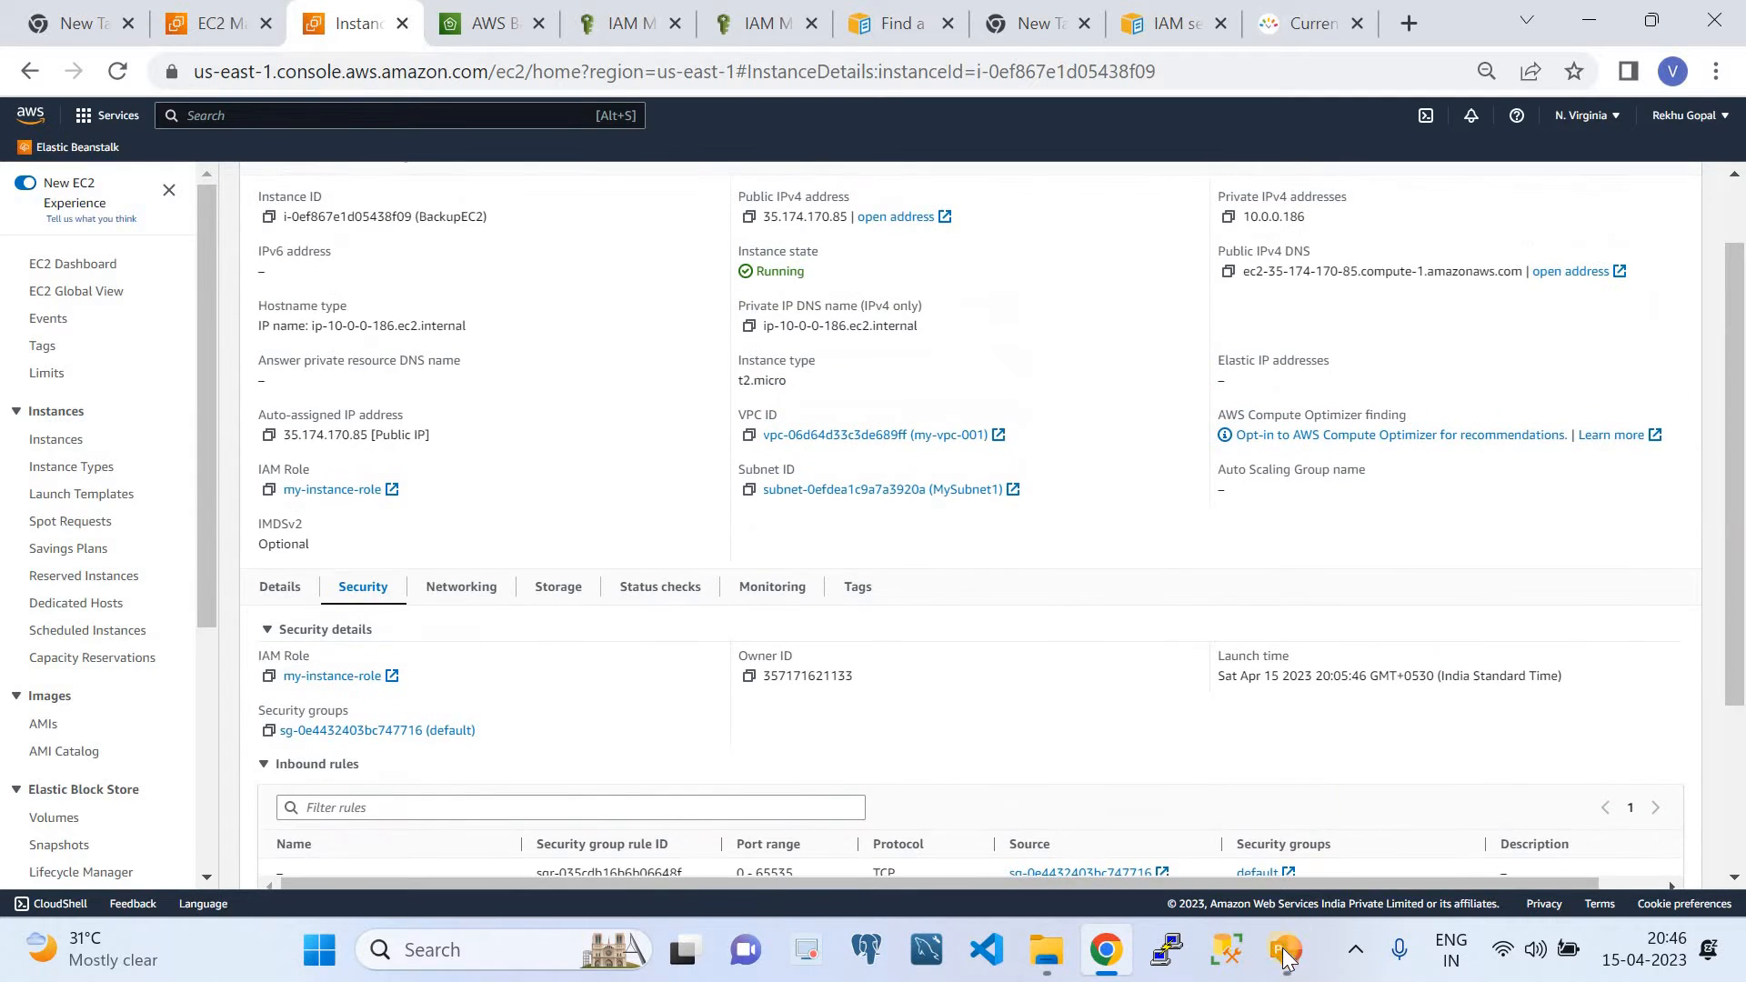
left_click(1285, 950)
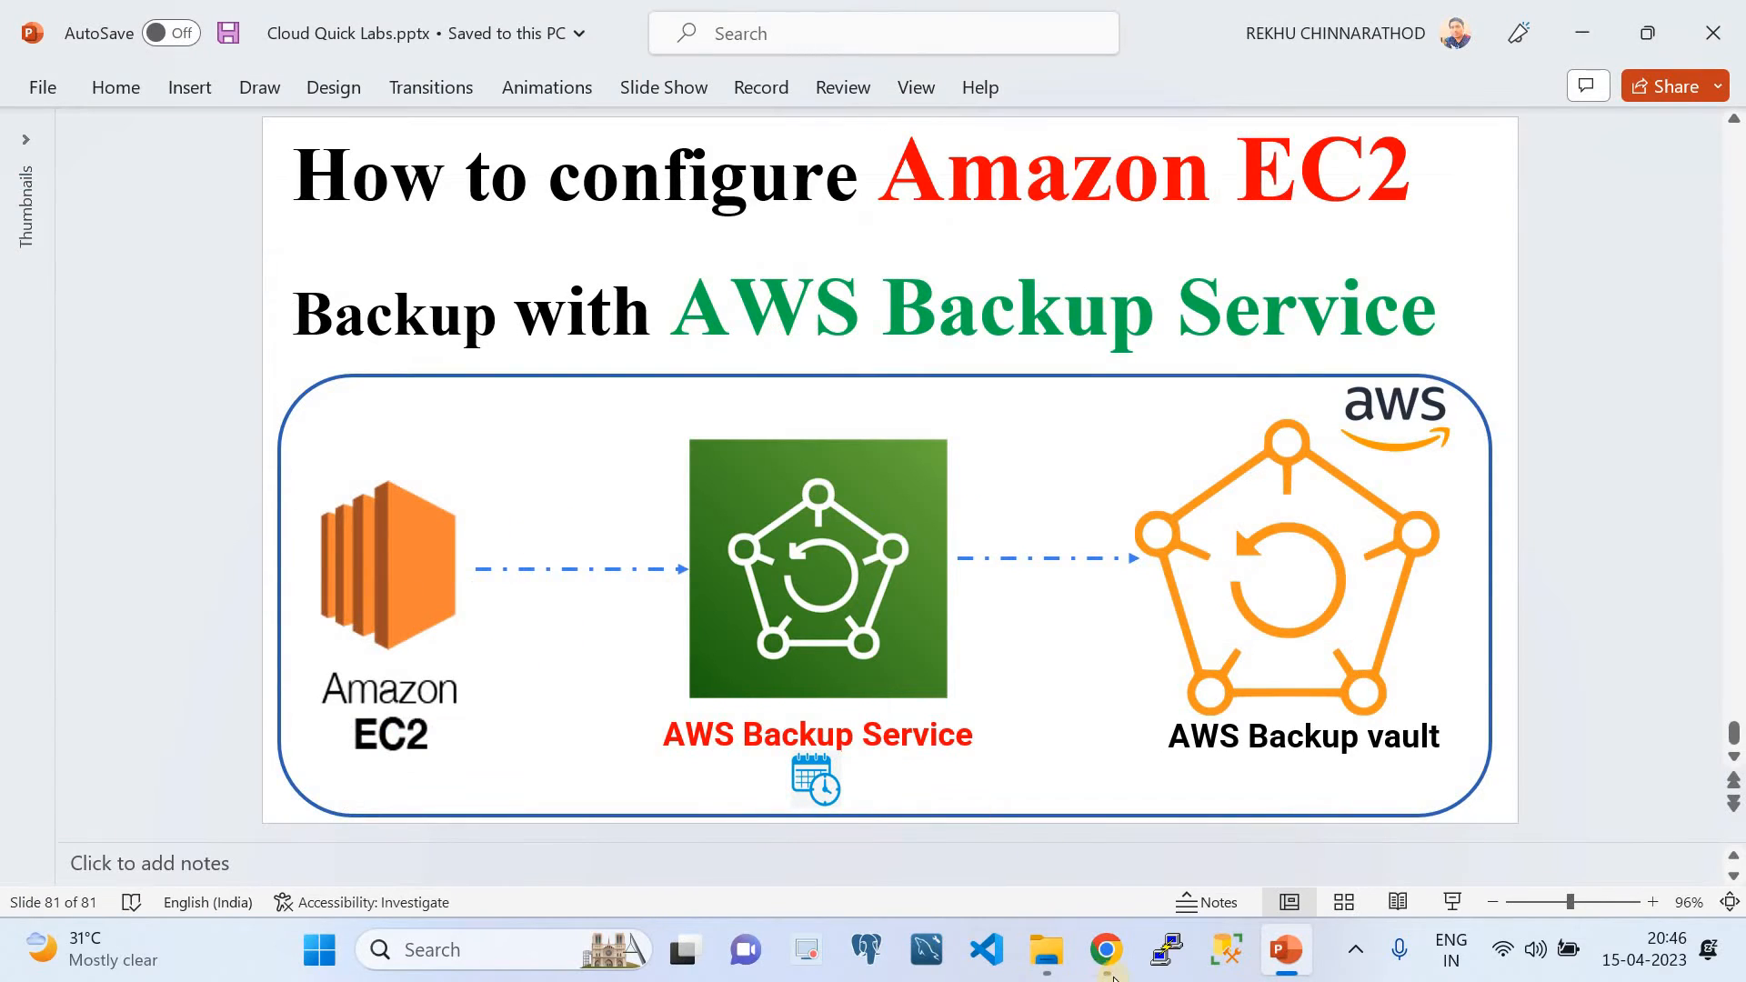
left_click(1105, 949)
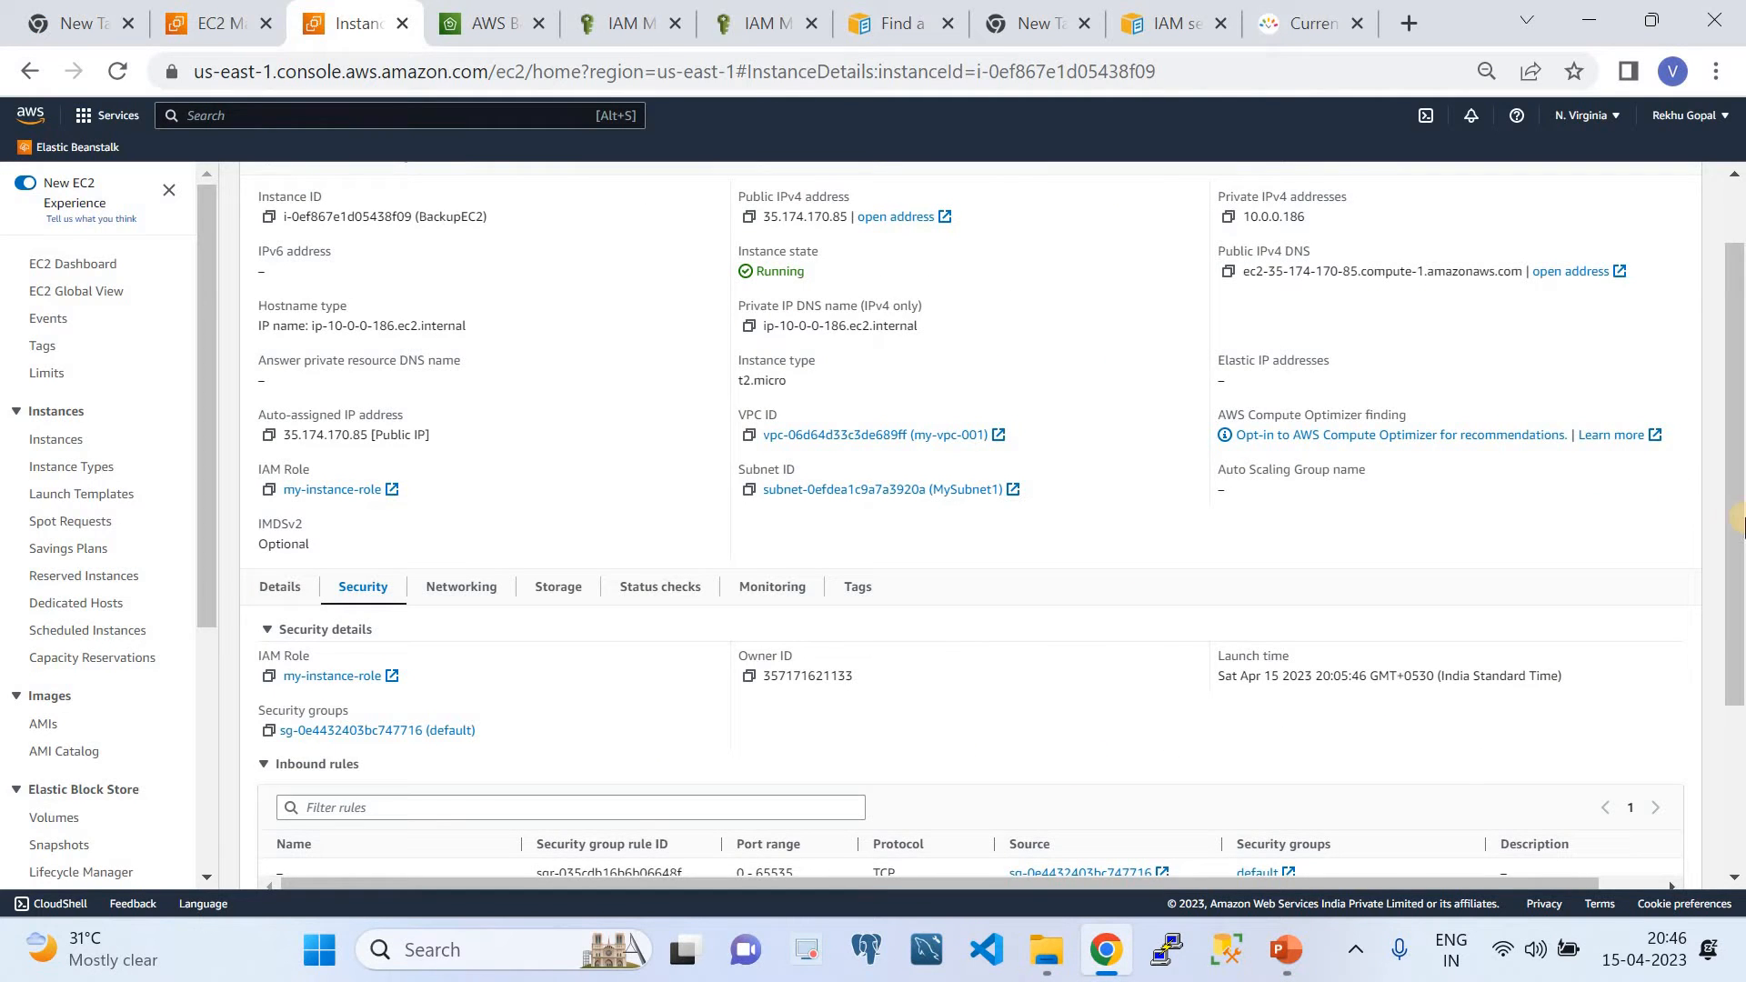
scroll(1732, 509, "up", 1)
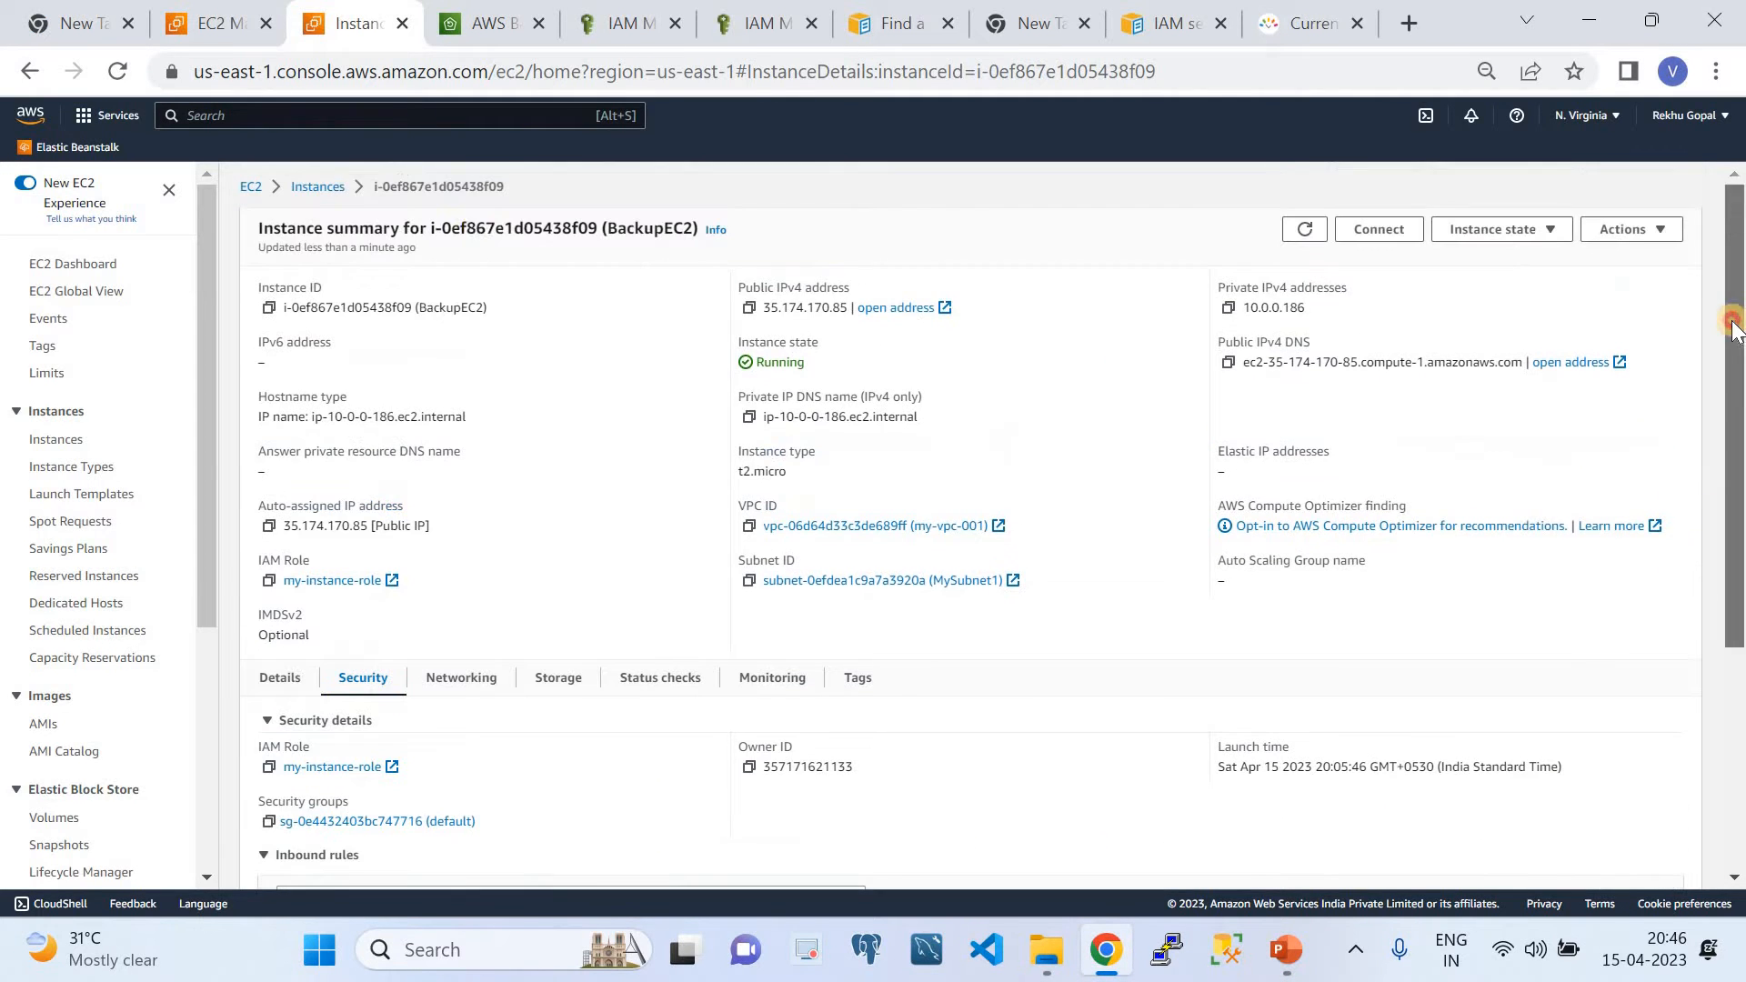
left_click(316, 185)
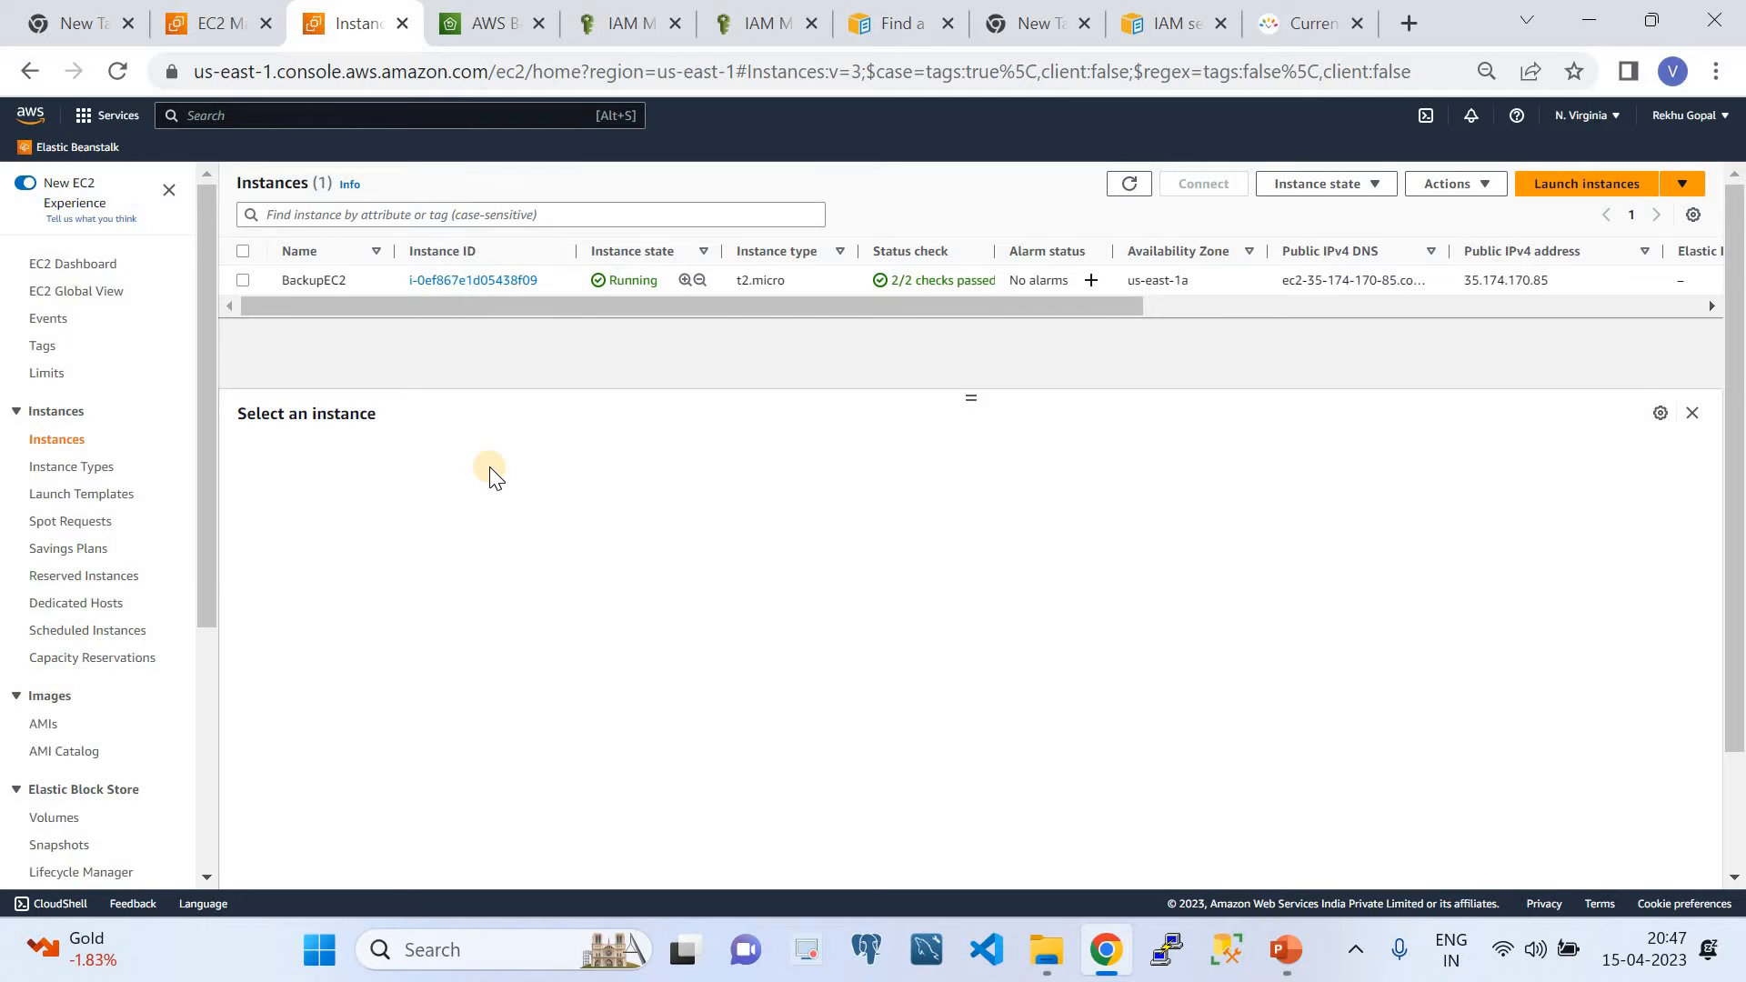
In AWS Backup, create a backup vault named TestVault with the (default) aws/backup encryption key and return to the vaults list
left_click(482, 23)
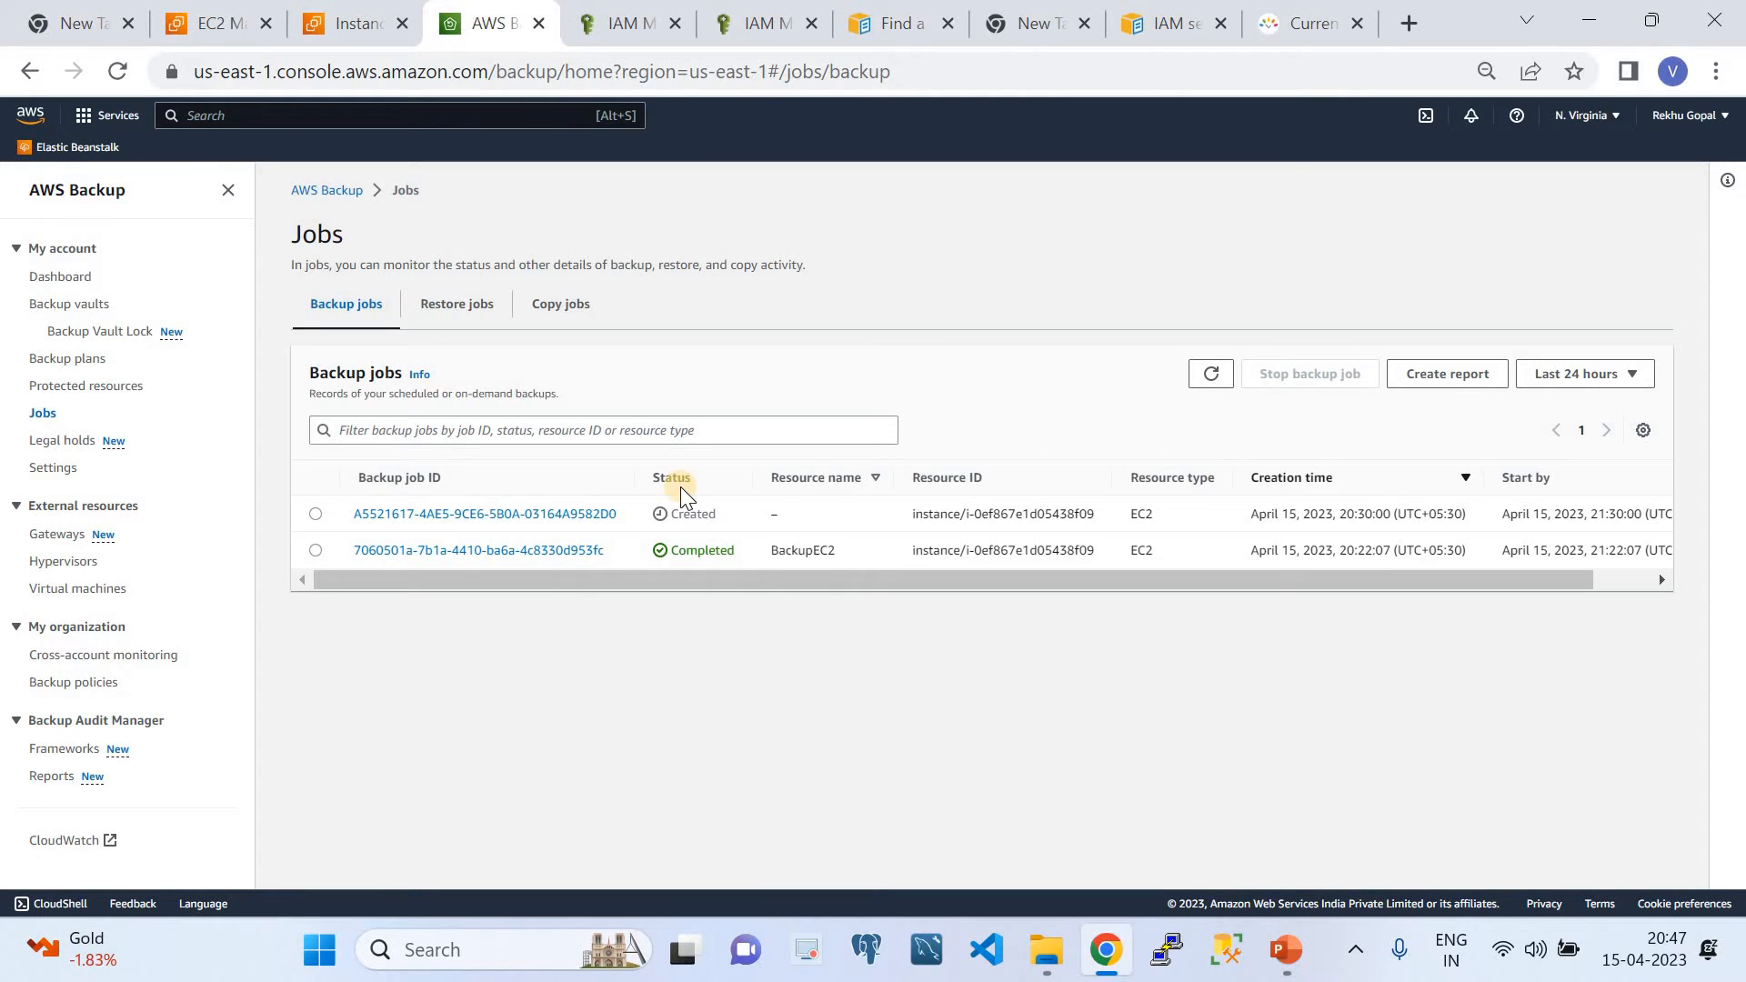
left_click(53, 280)
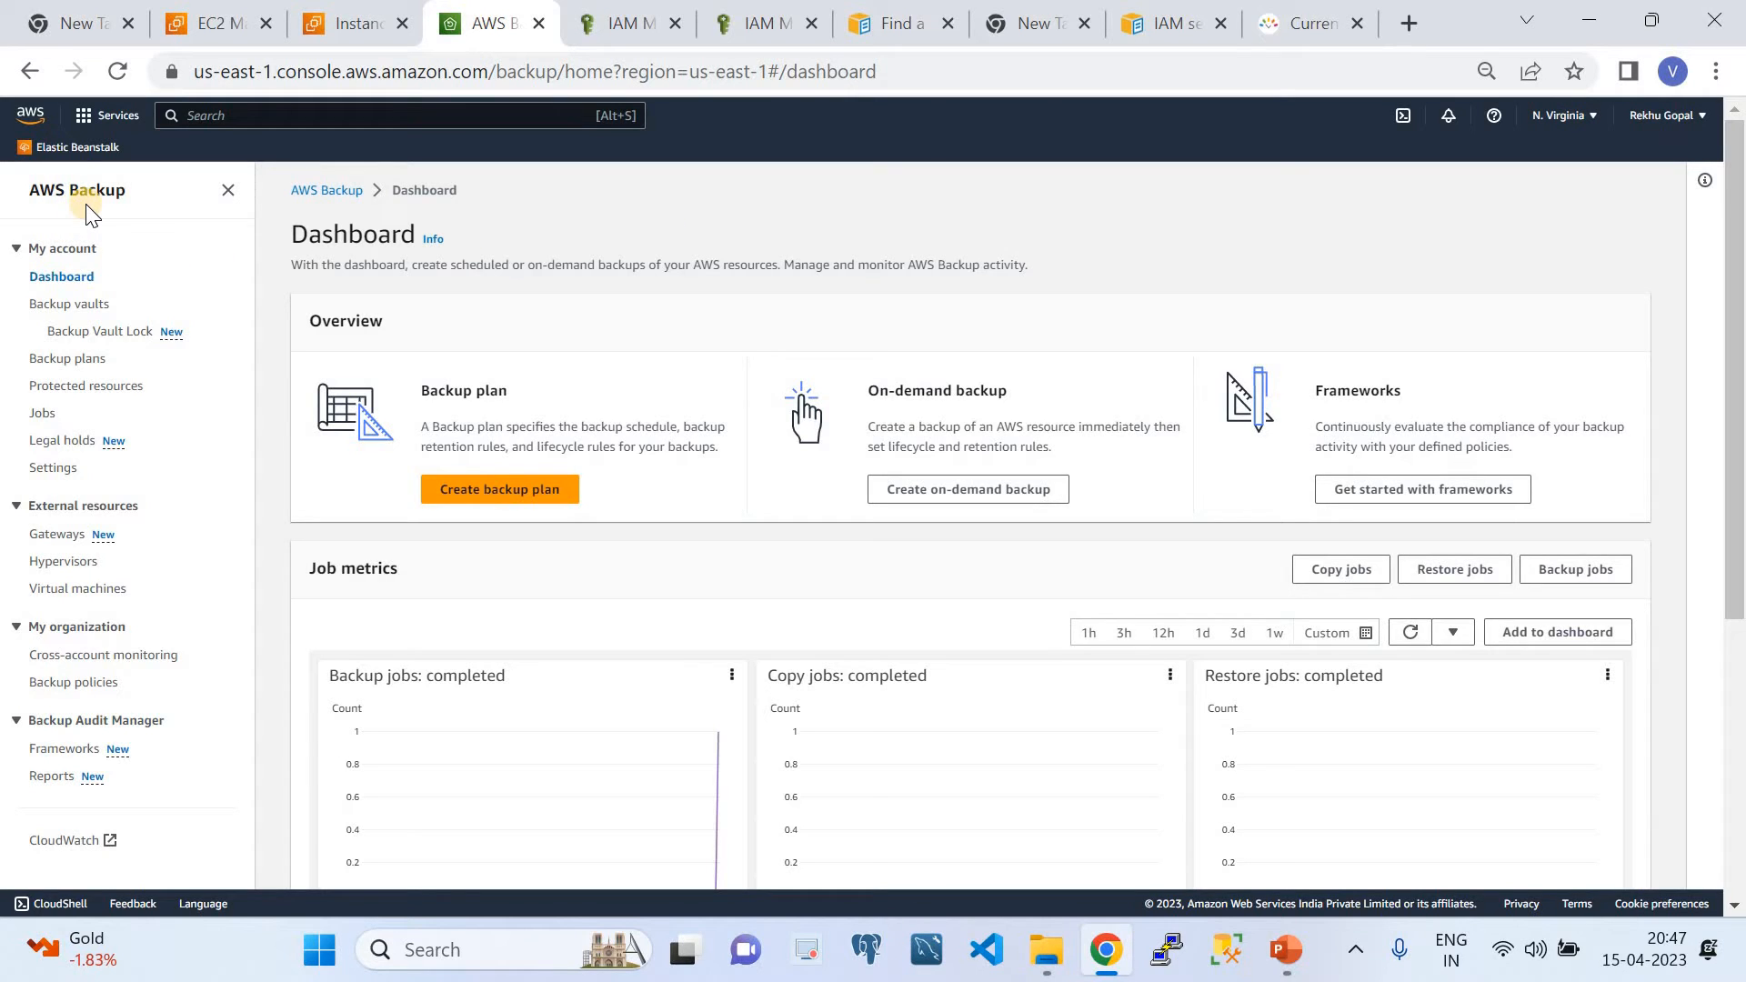
left_click(93, 314)
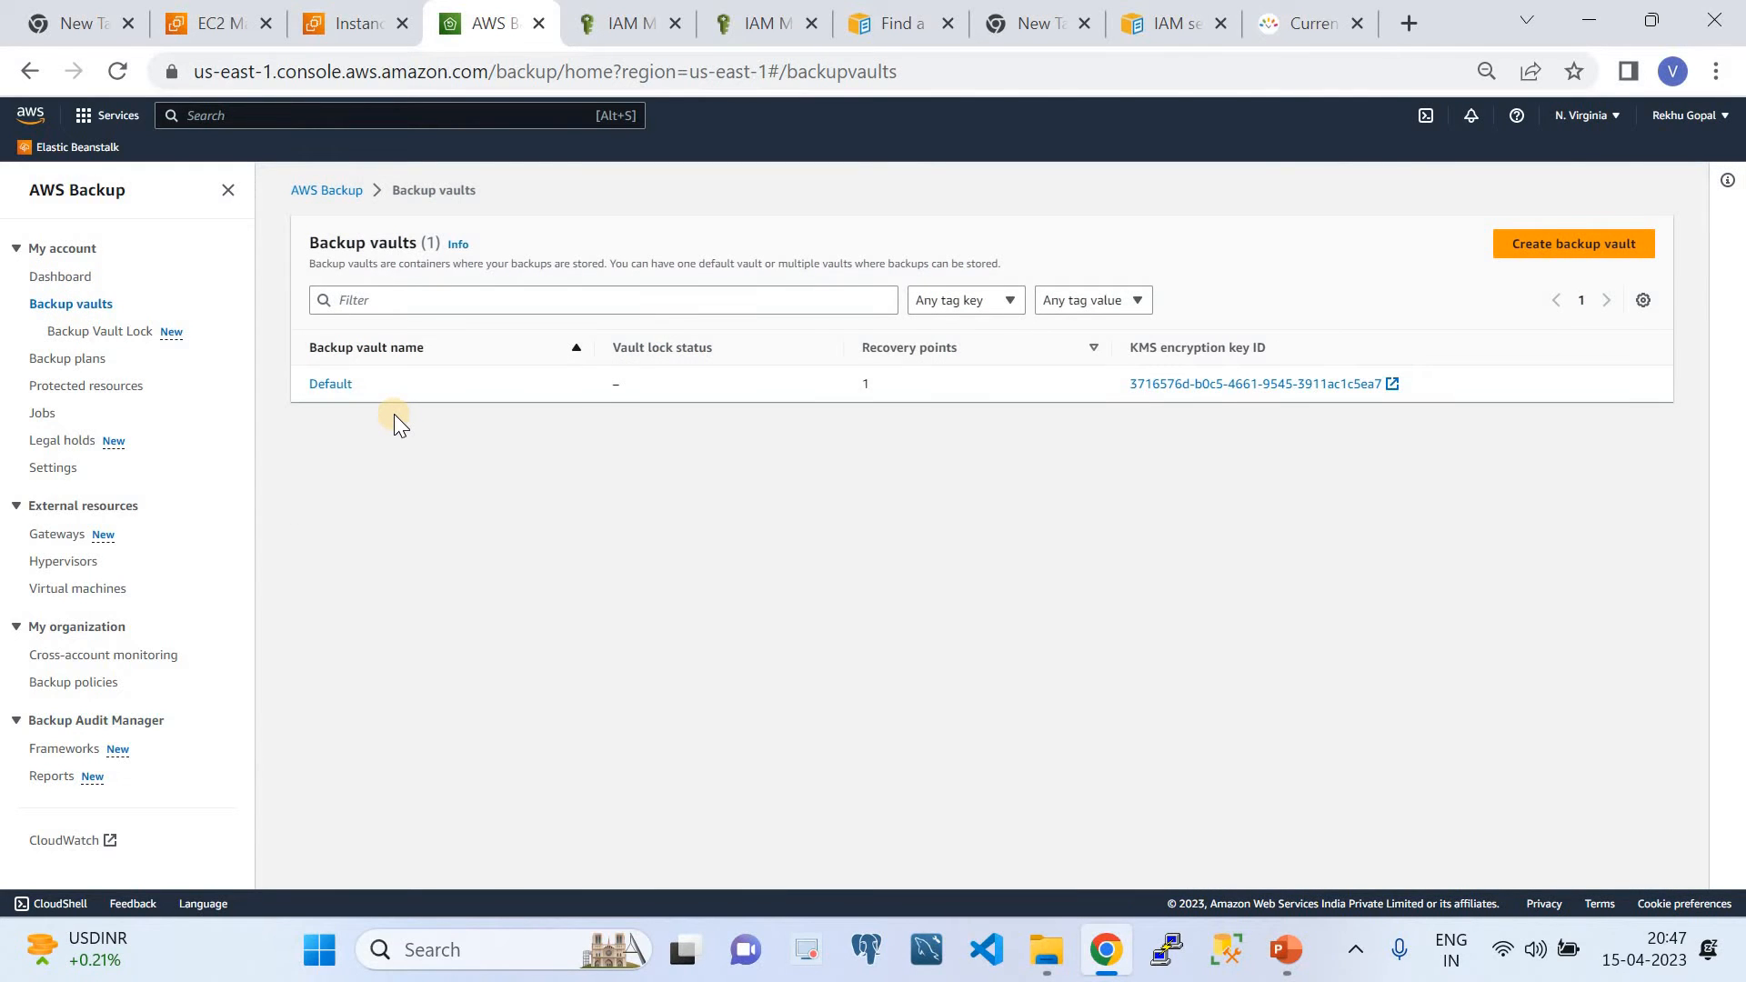
left_click(1542, 248)
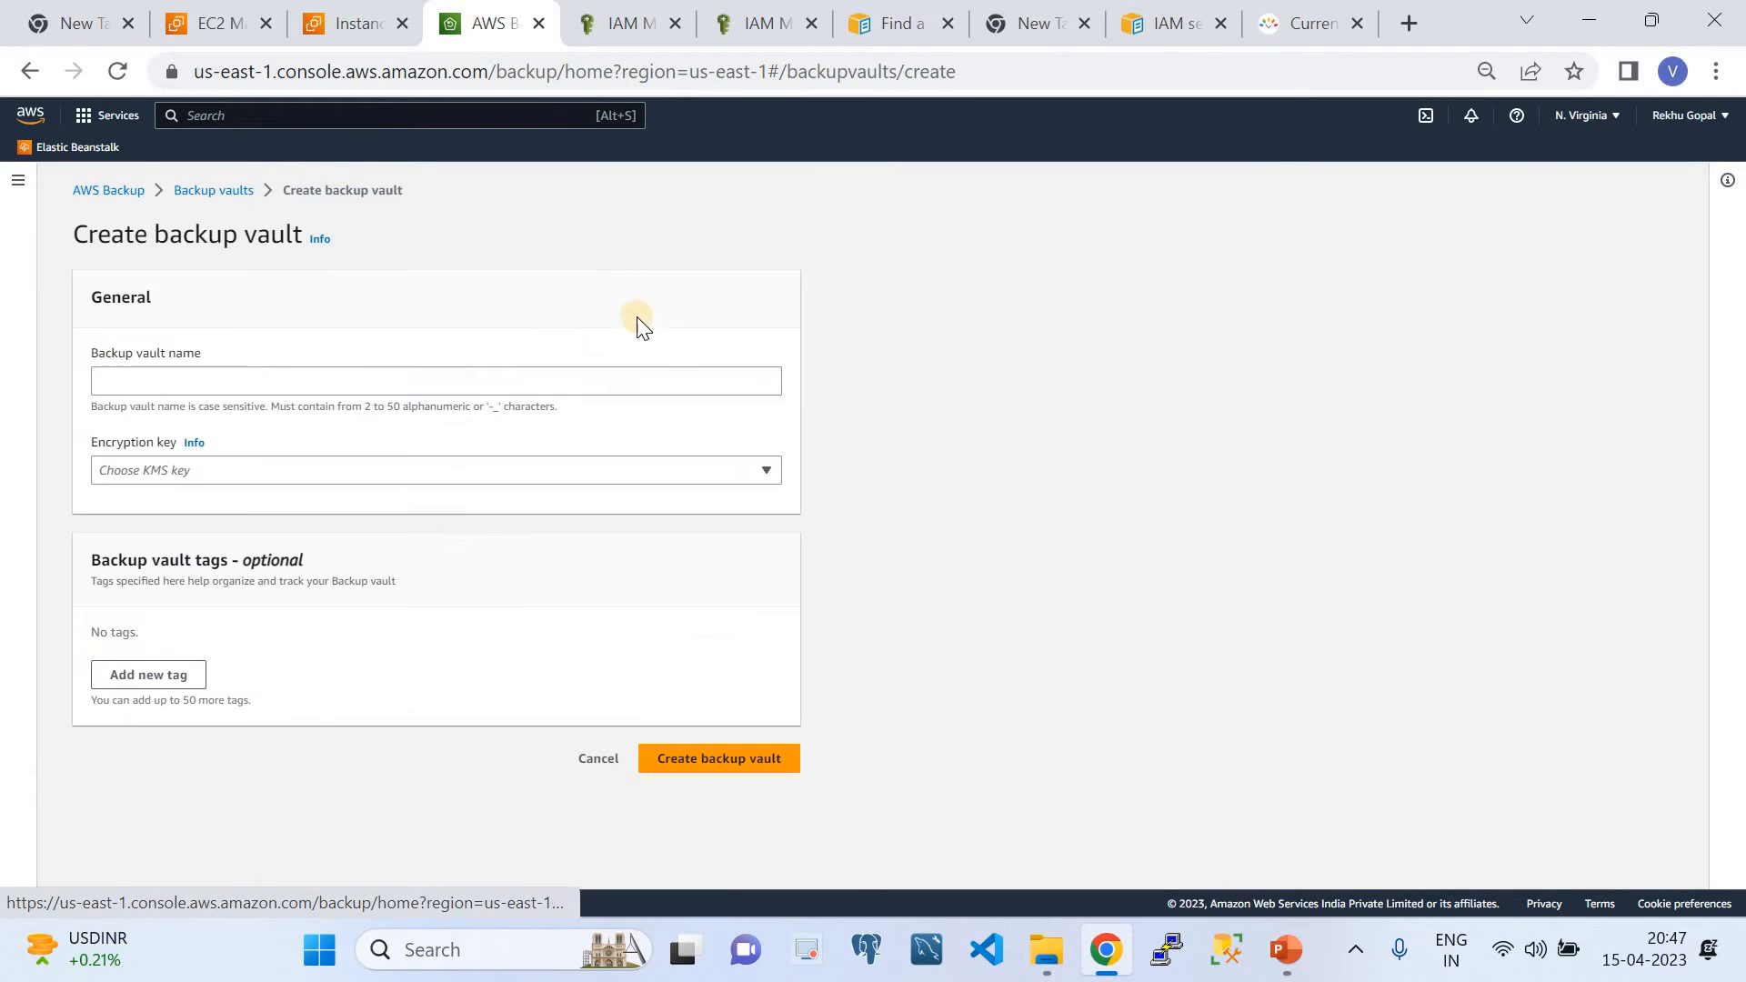
left_click(354, 383)
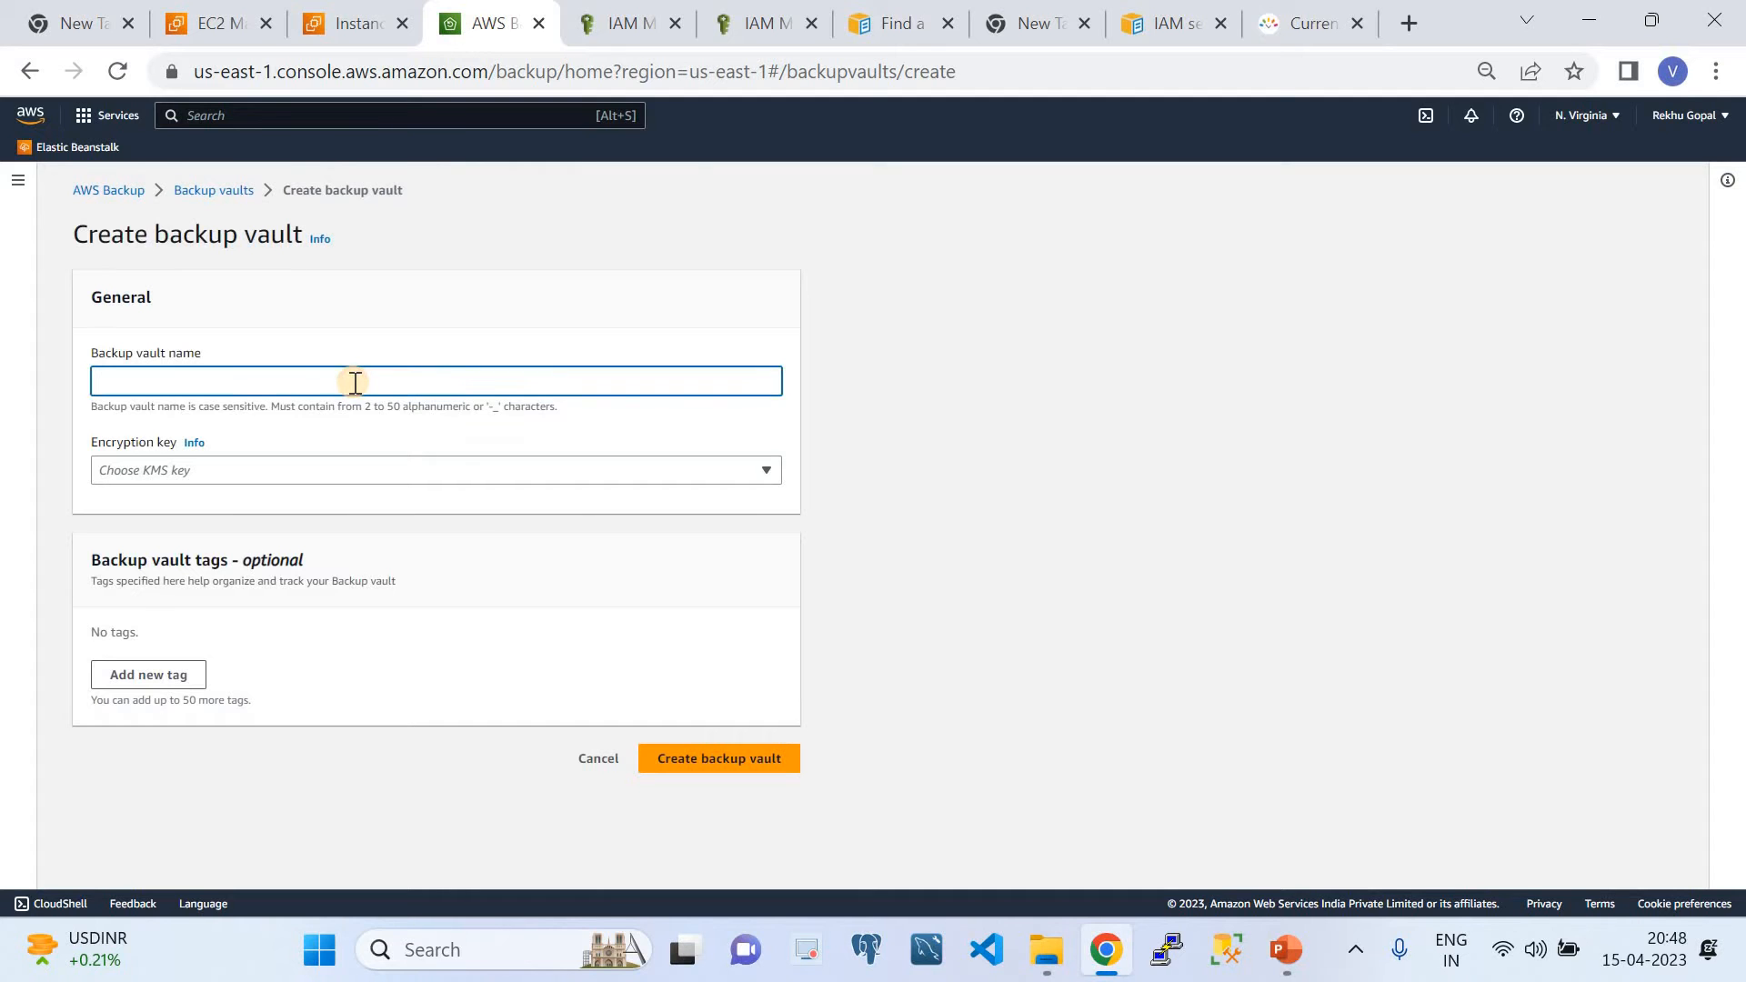
type("TestVault")
left_click(340, 468)
left_click(202, 528)
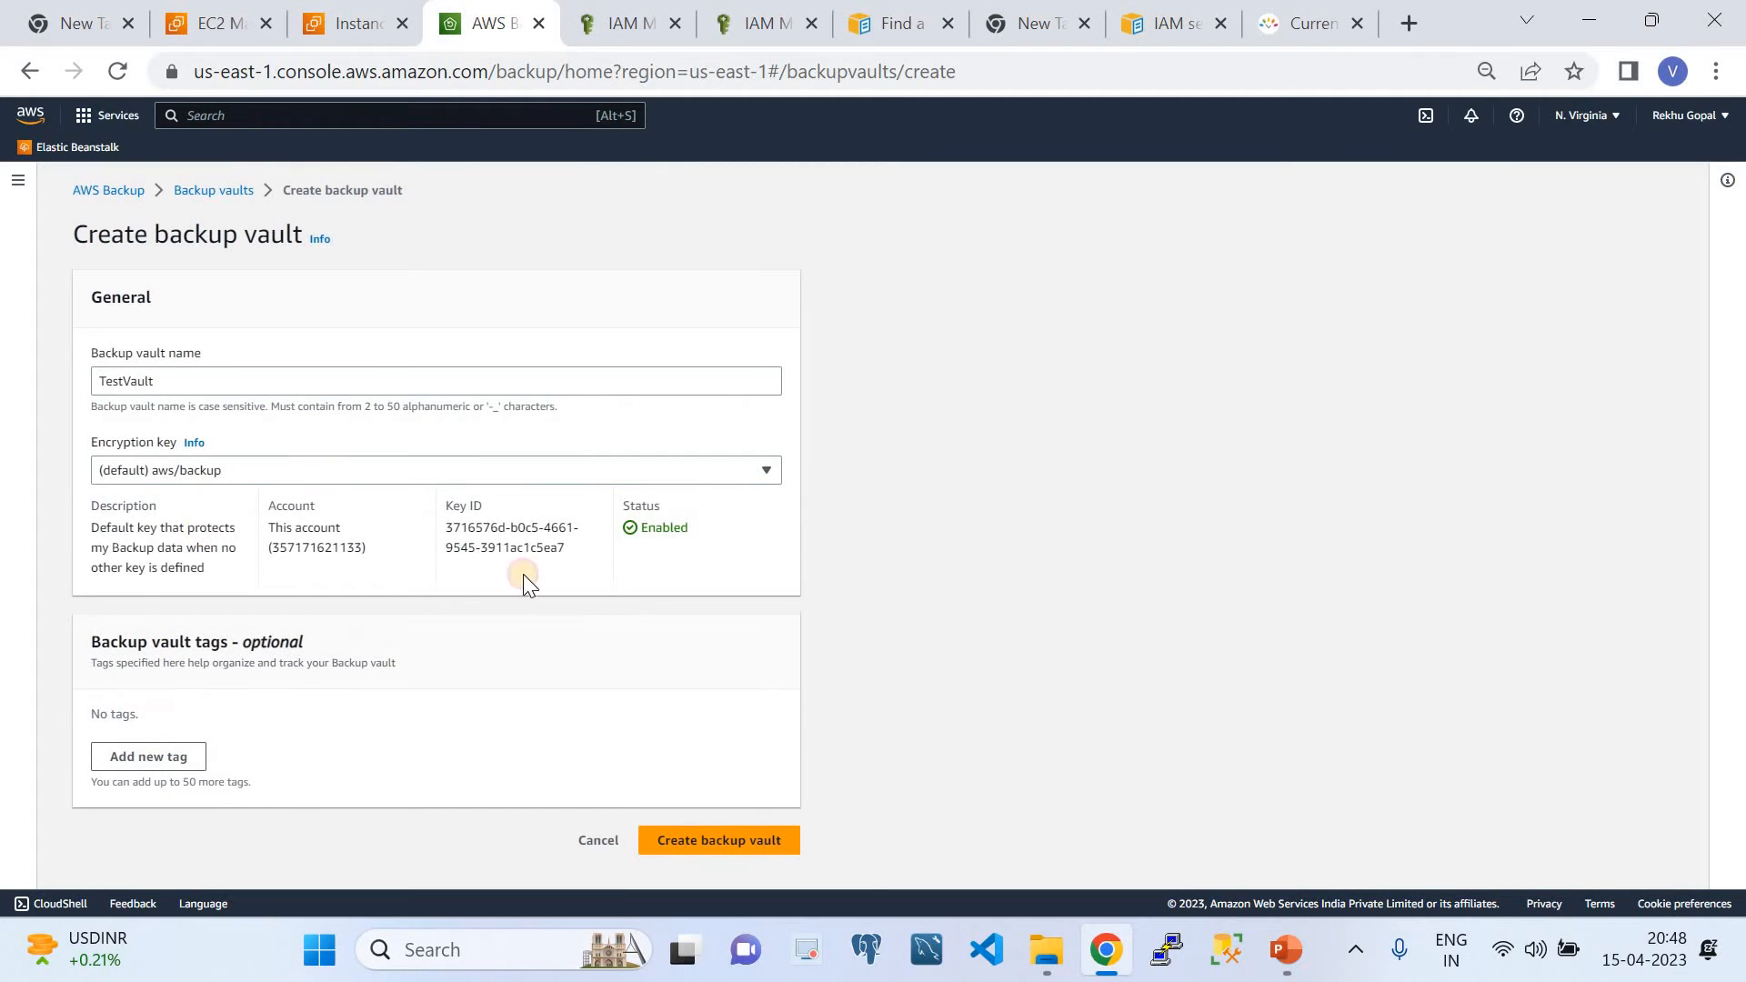
left_click(730, 846)
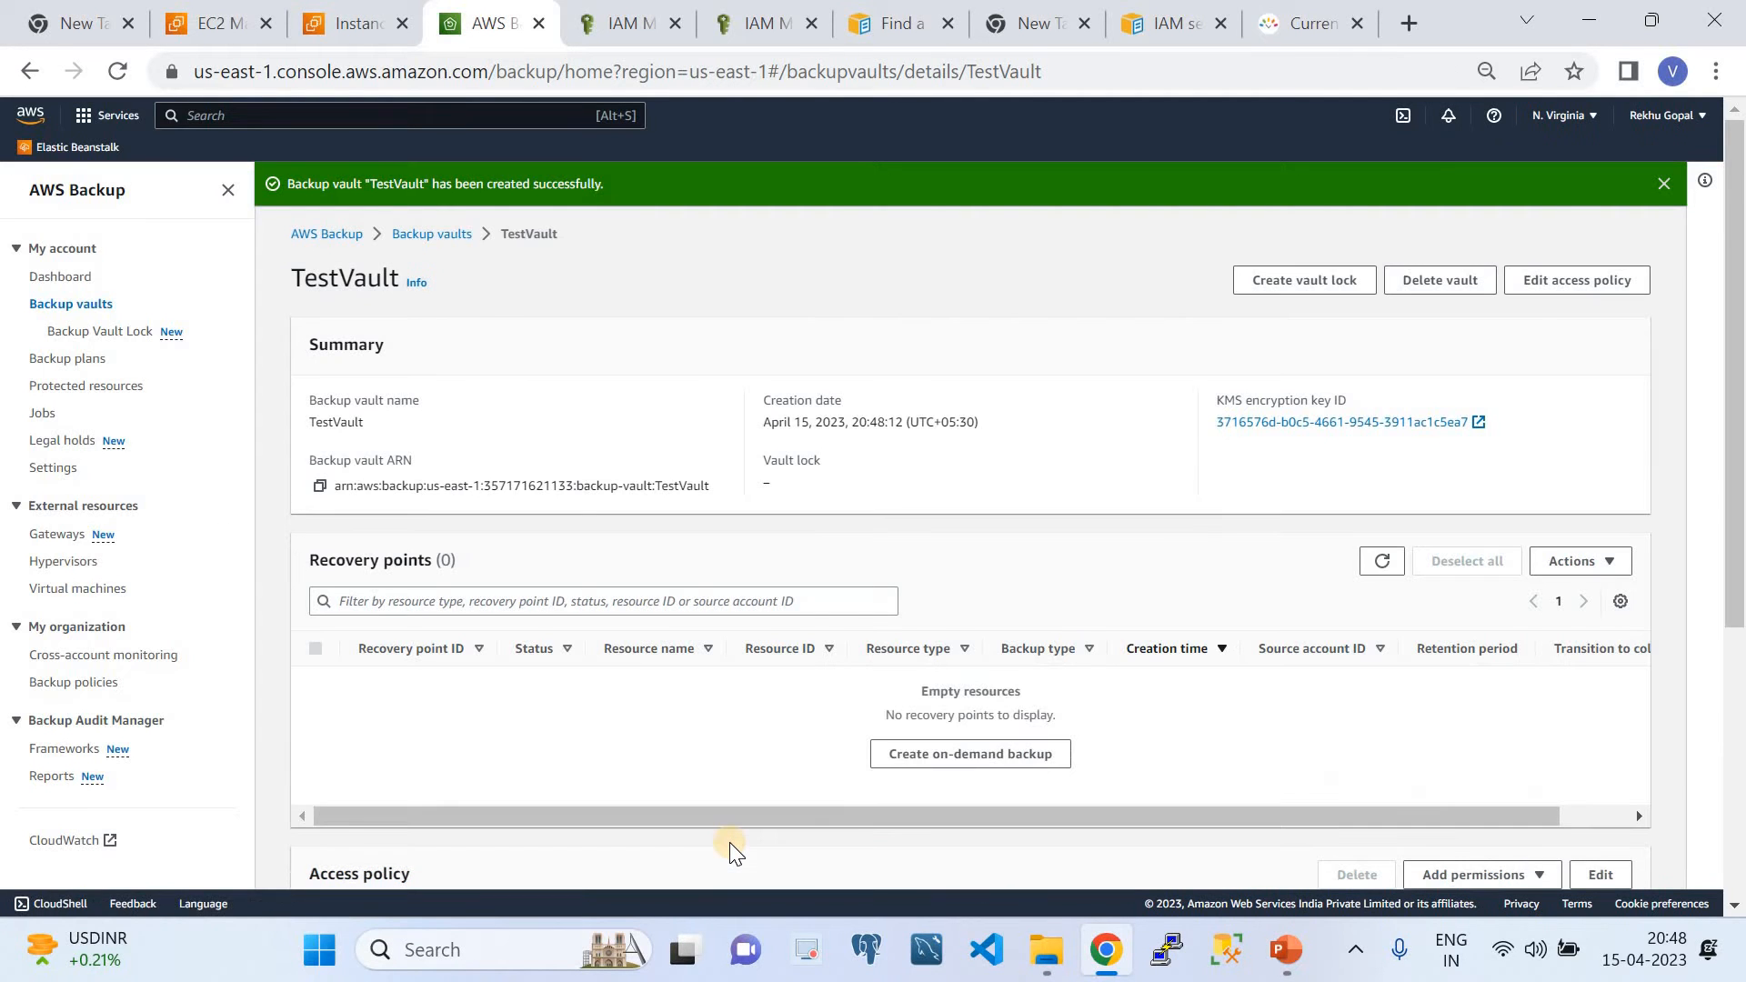
left_click(438, 232)
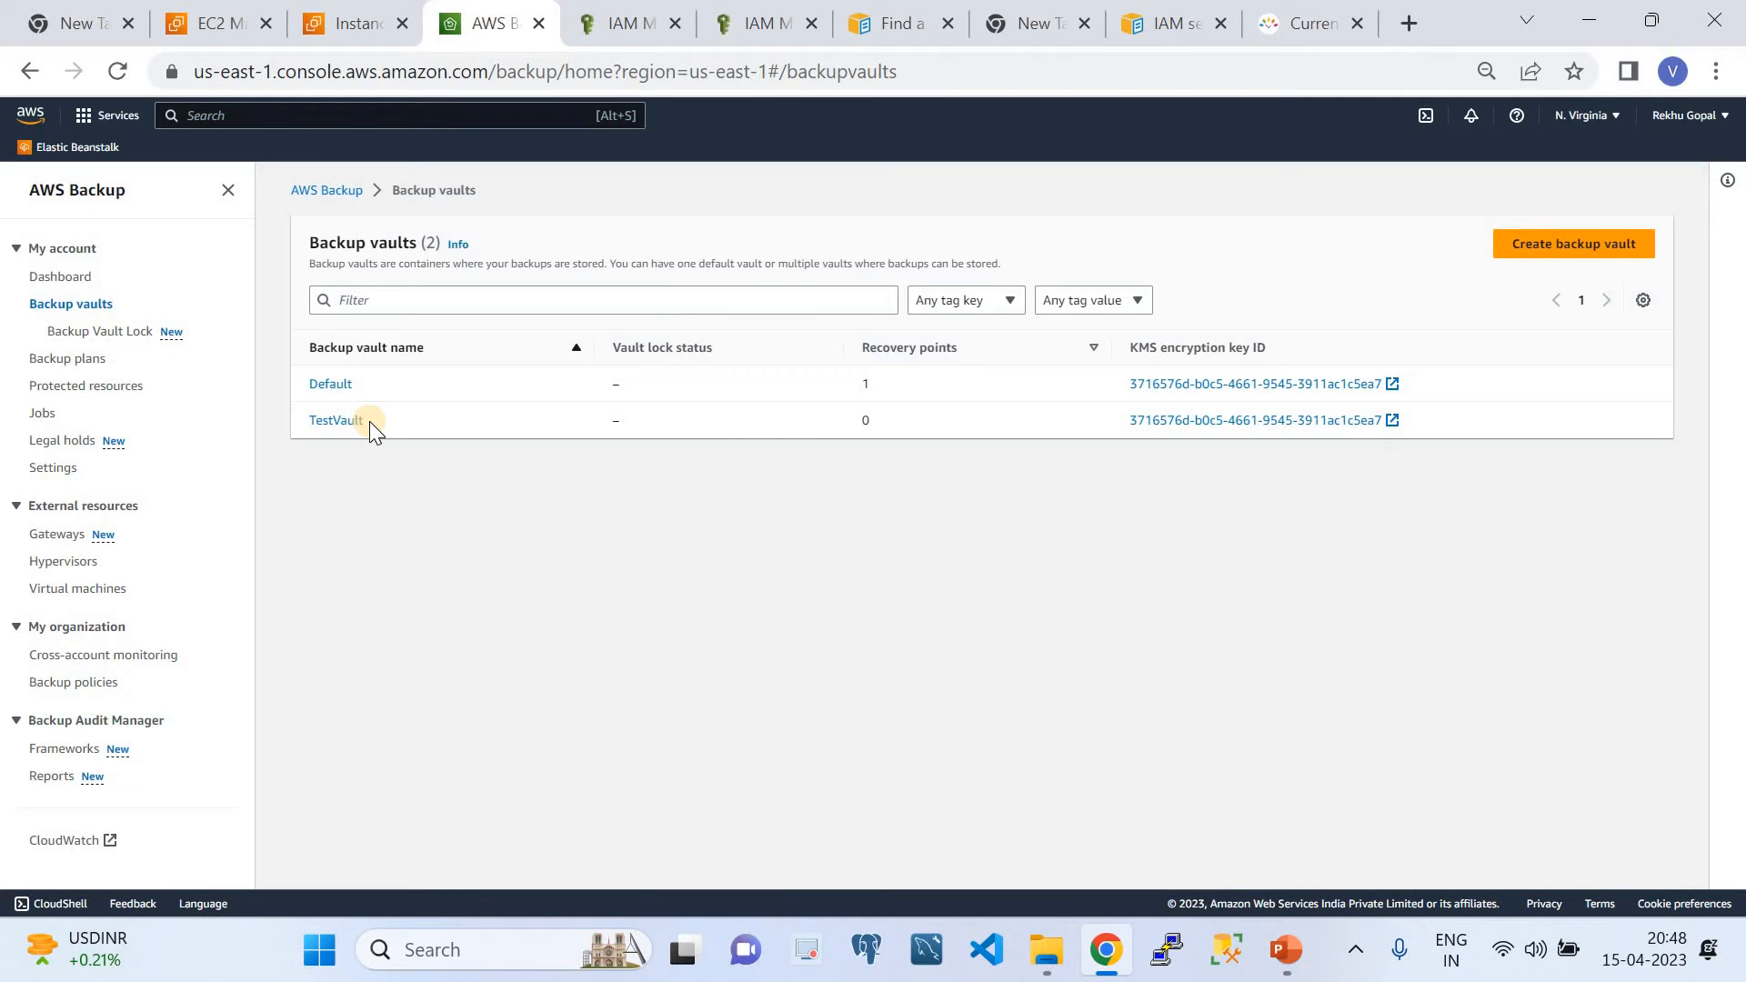
Start a new backup plan built from scratch and name it cloudquicklabplan
left_click(53, 356)
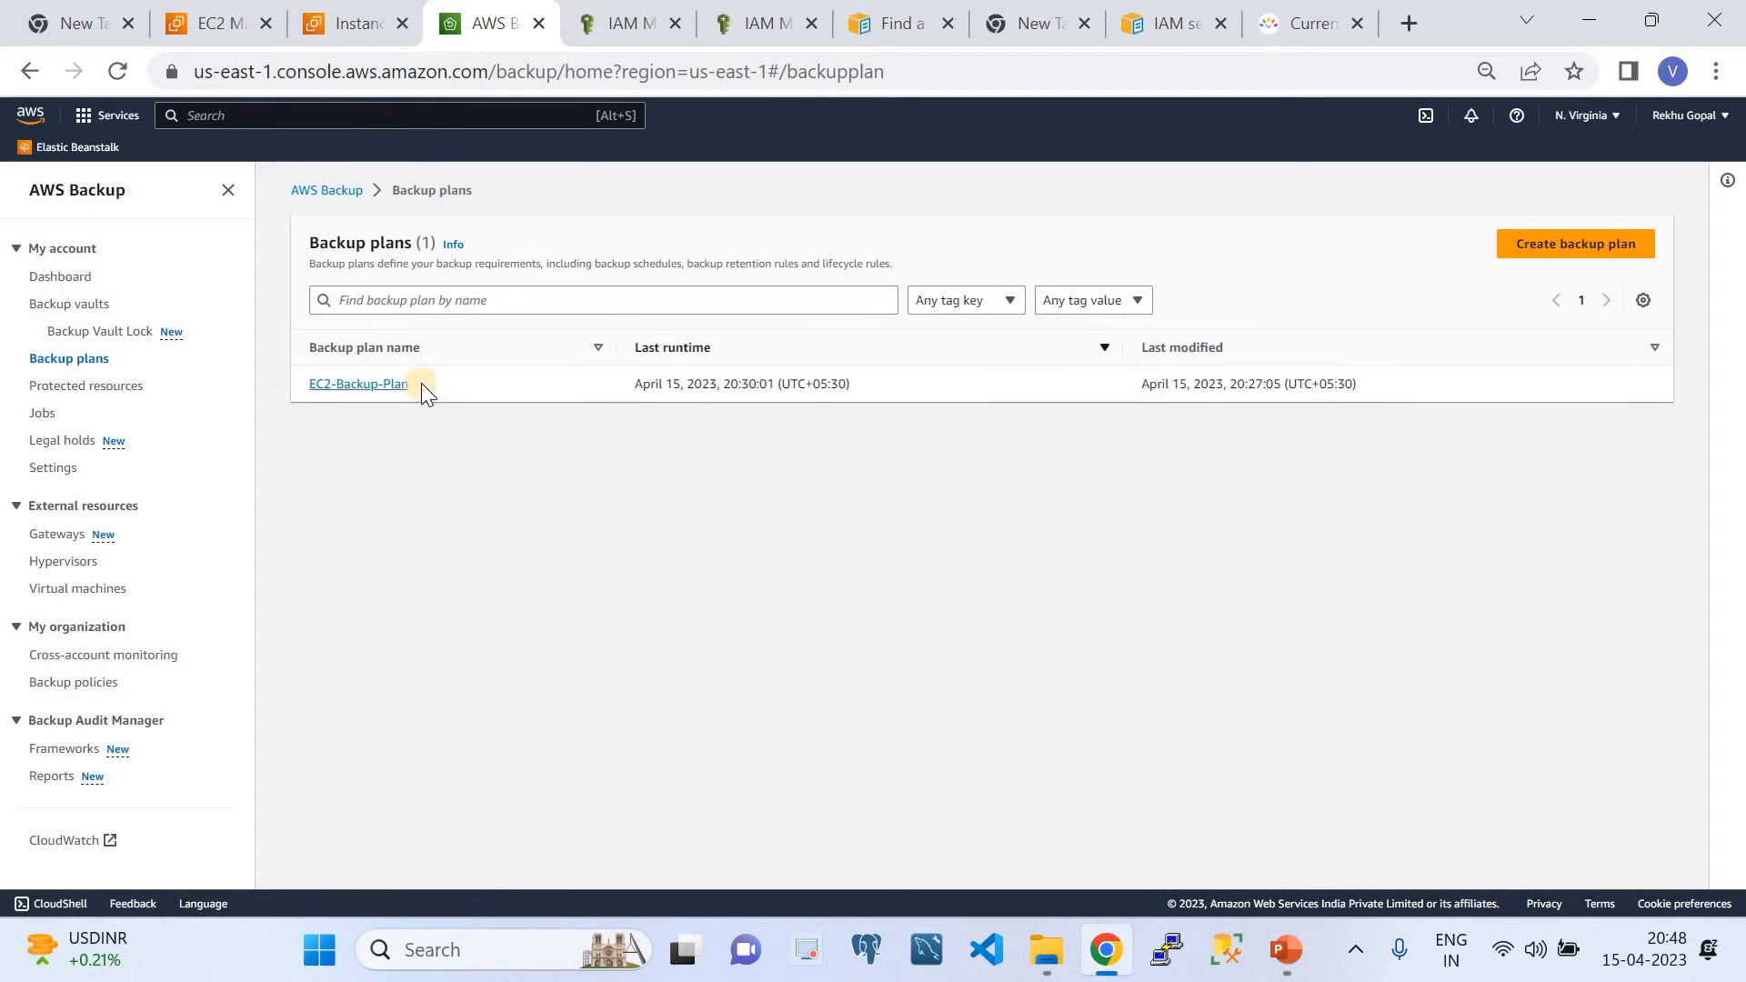
left_click_drag(422, 382, 291, 385)
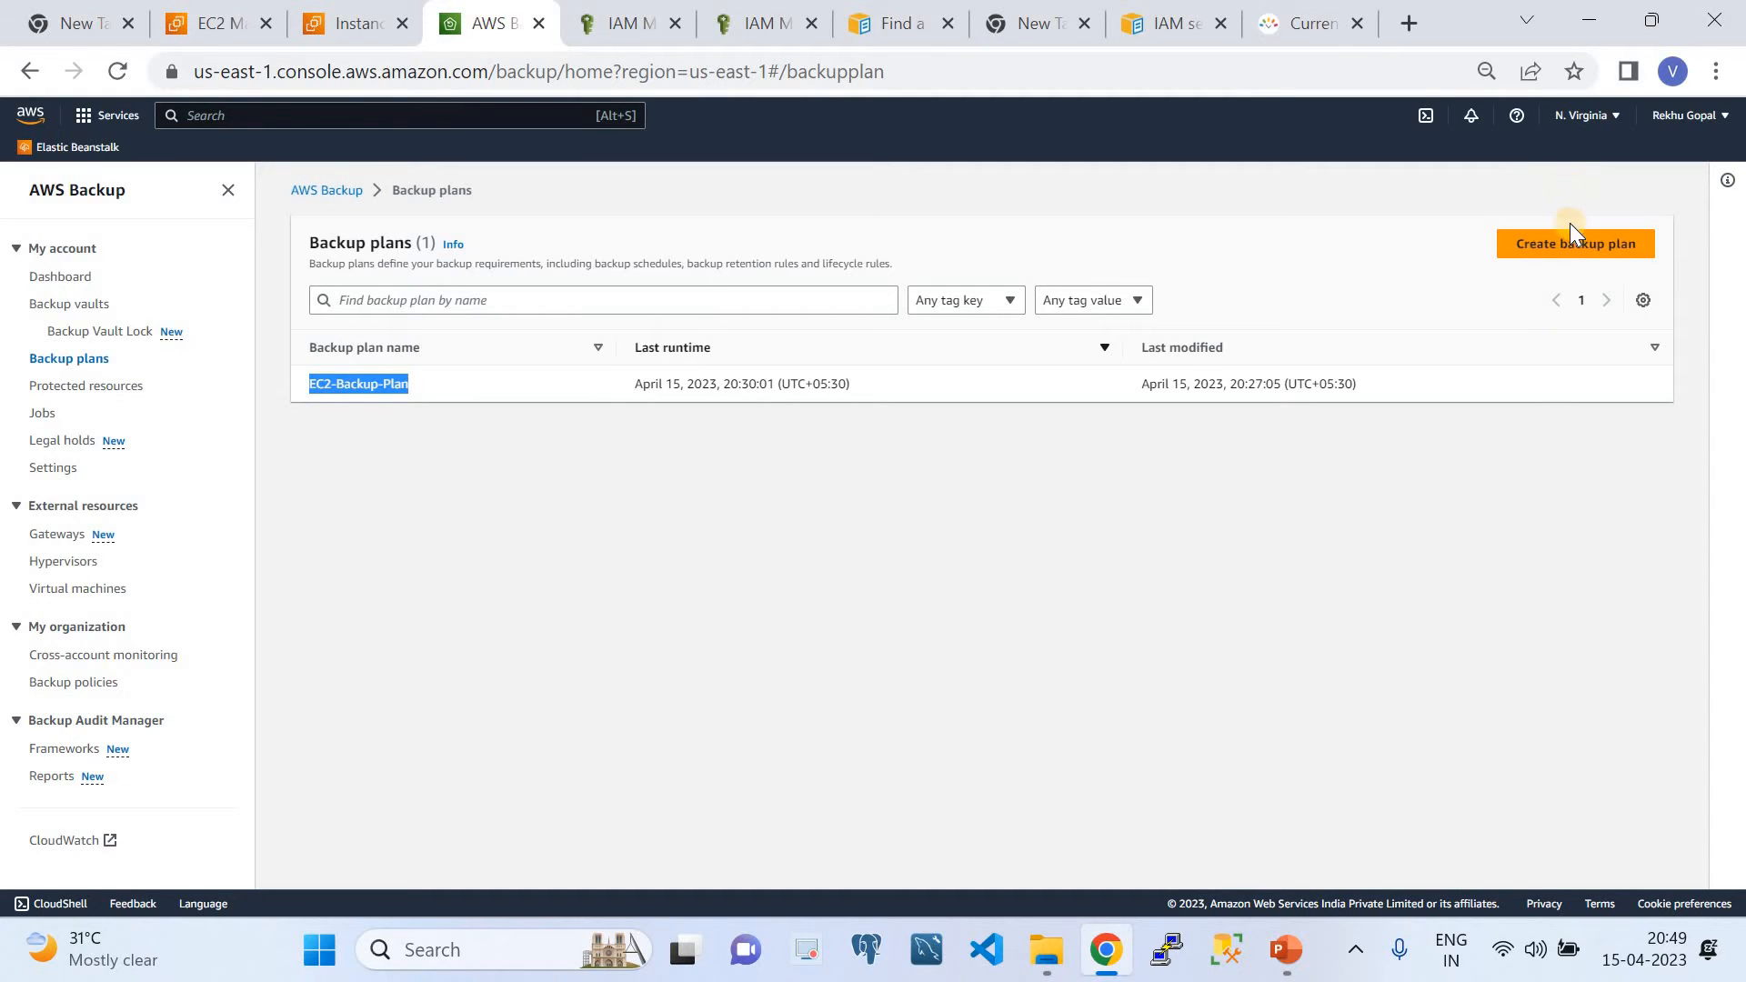
left_click(1568, 245)
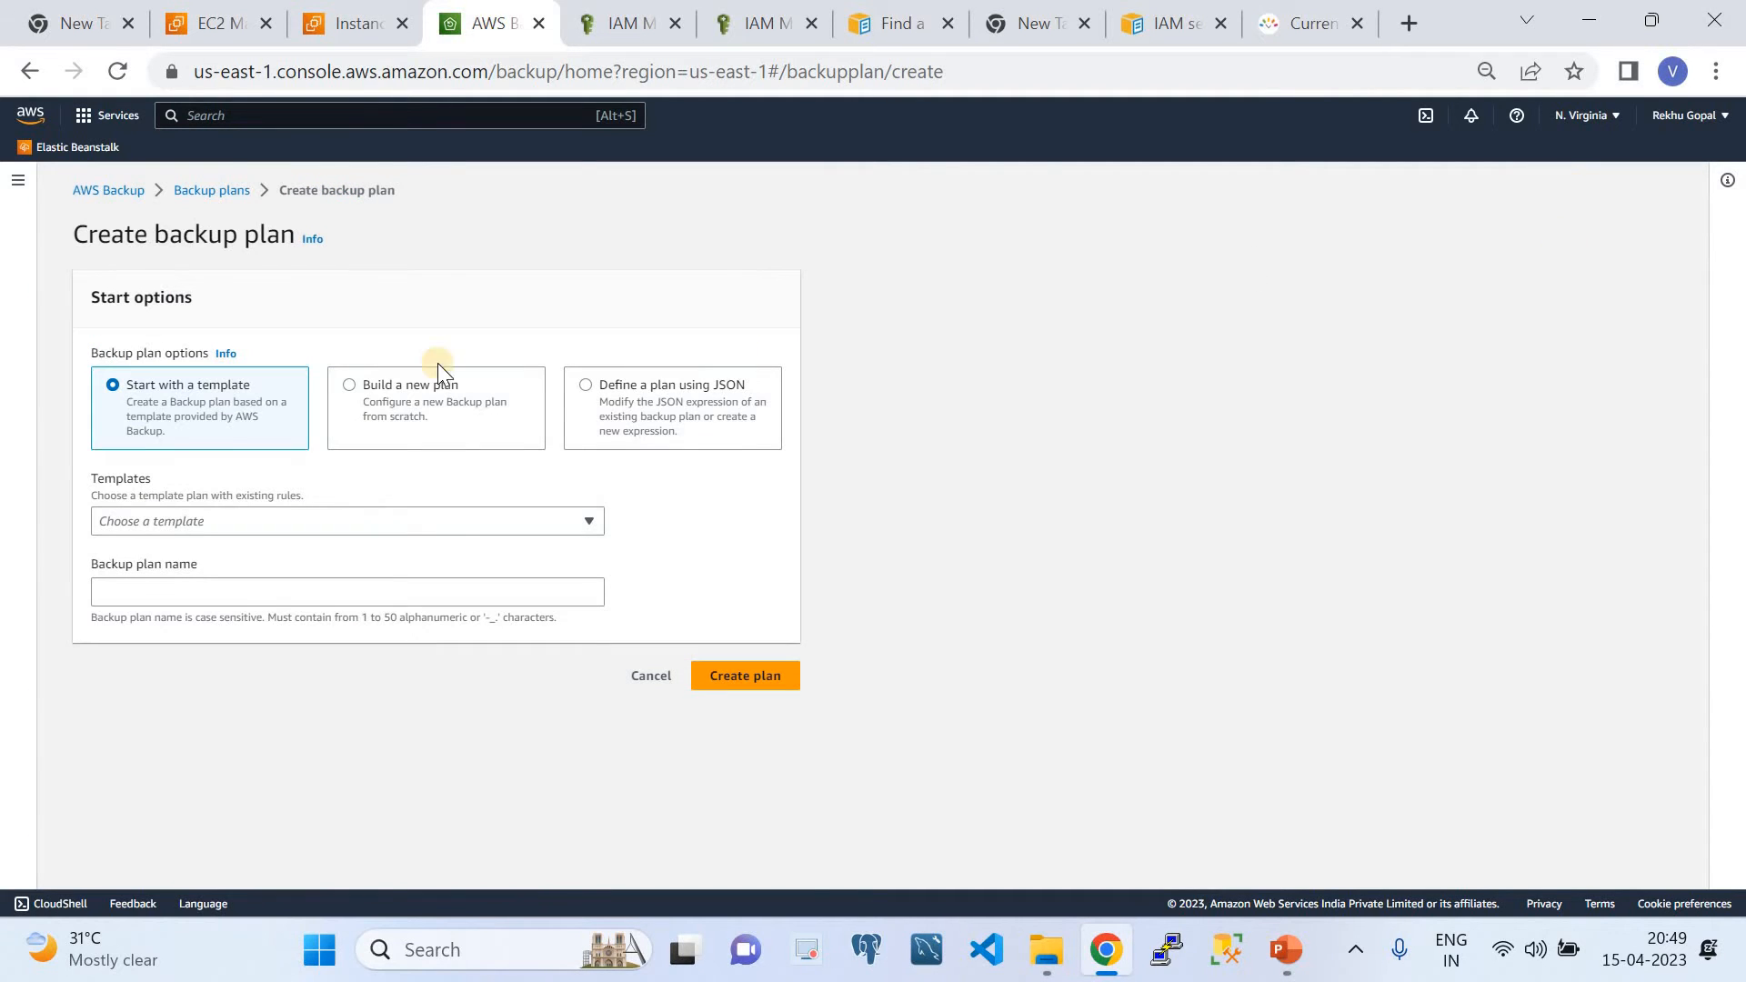
left_click(355, 387)
left_click(296, 508)
type("c")
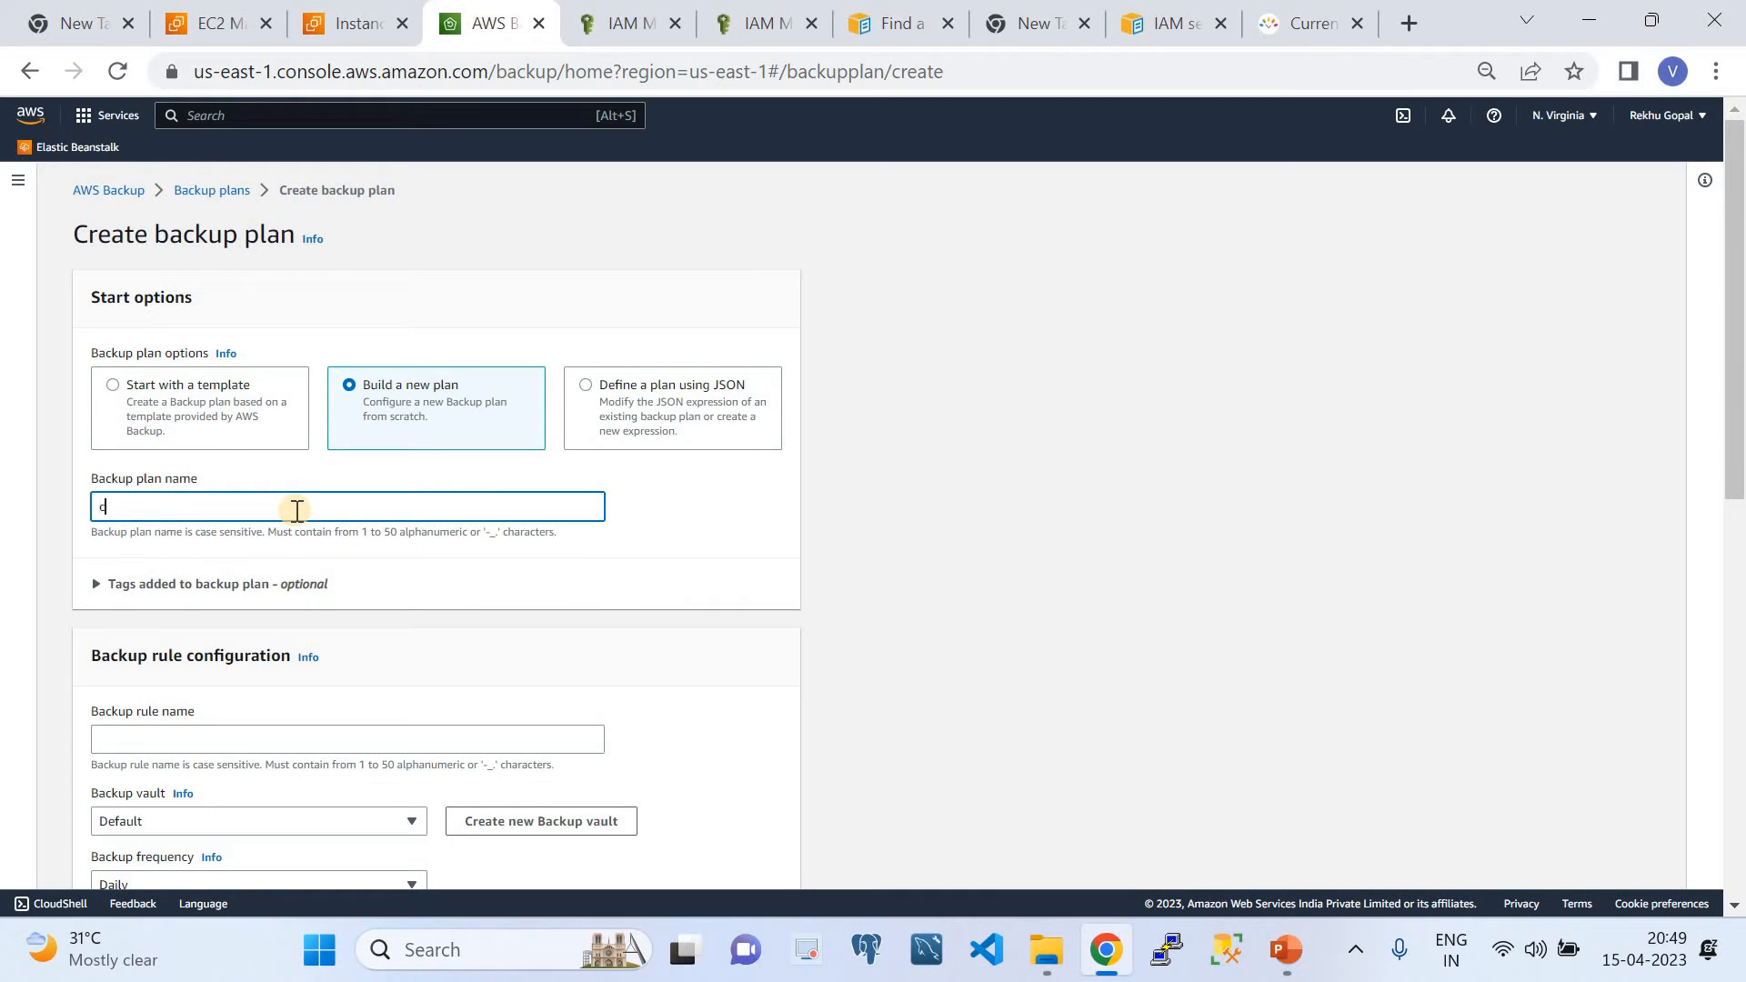
type("loudquicklabplan")
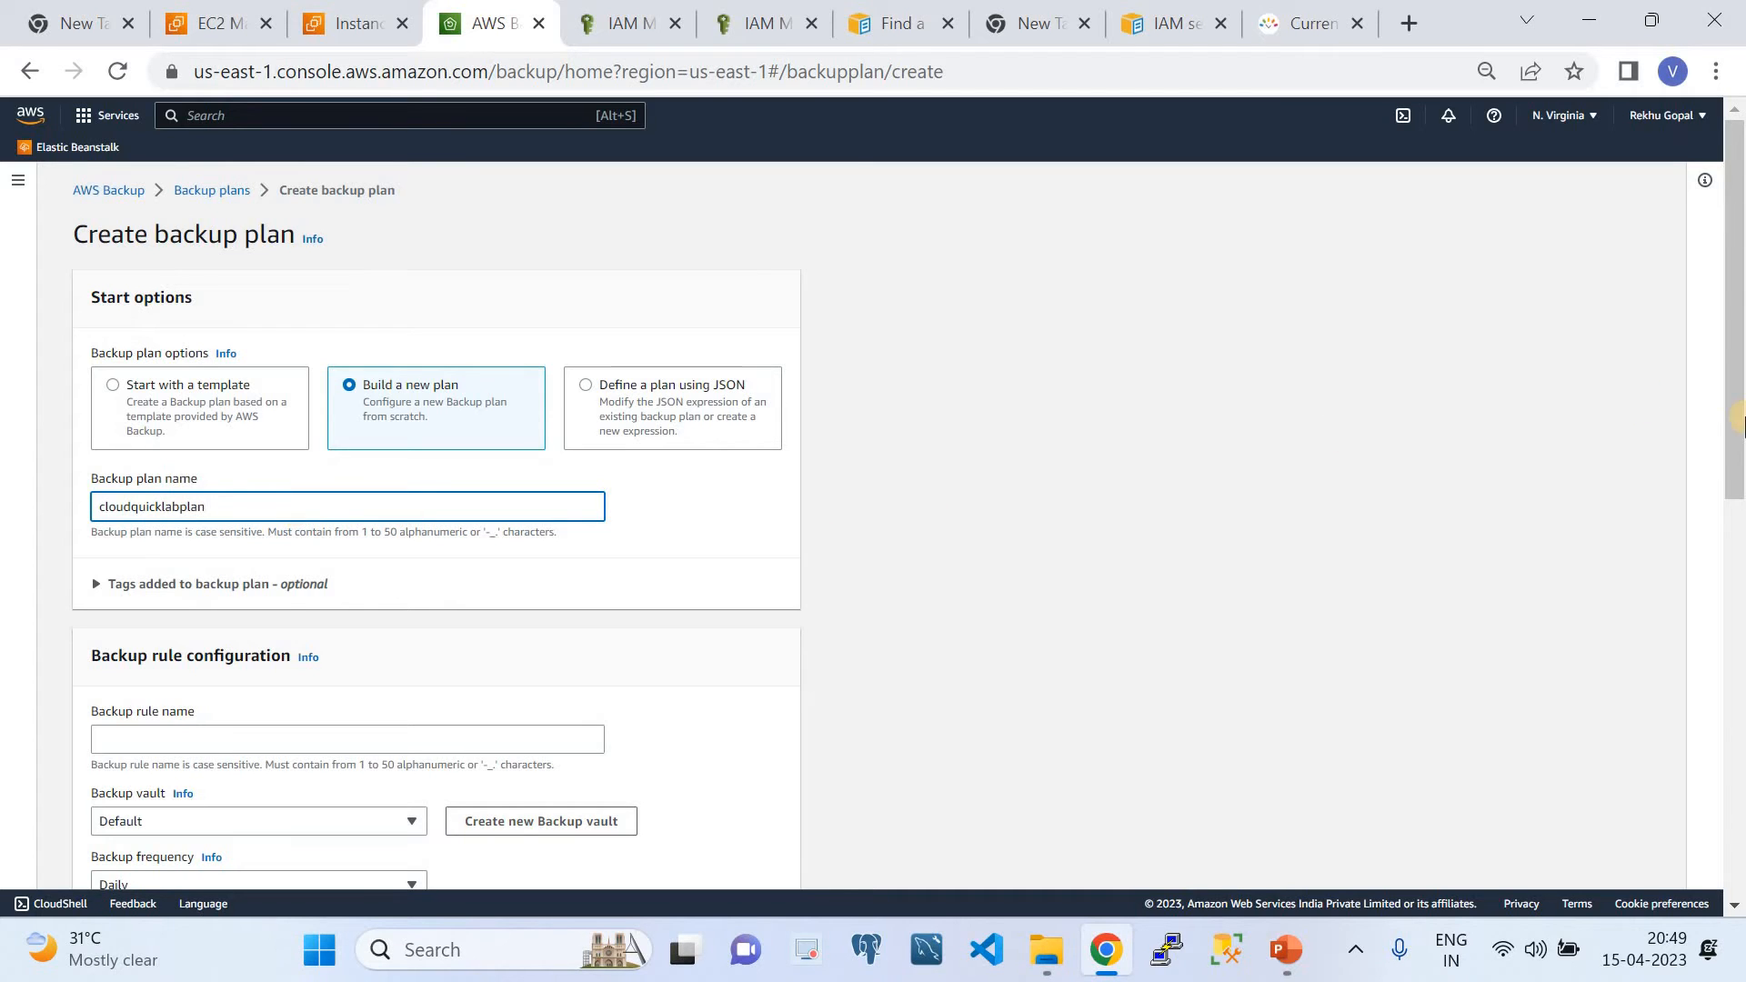
Name the backup rule cloudquicklabplan-rule, reusing the plan name with the suffix -rule
left_click_drag(1725, 449, 1703, 542)
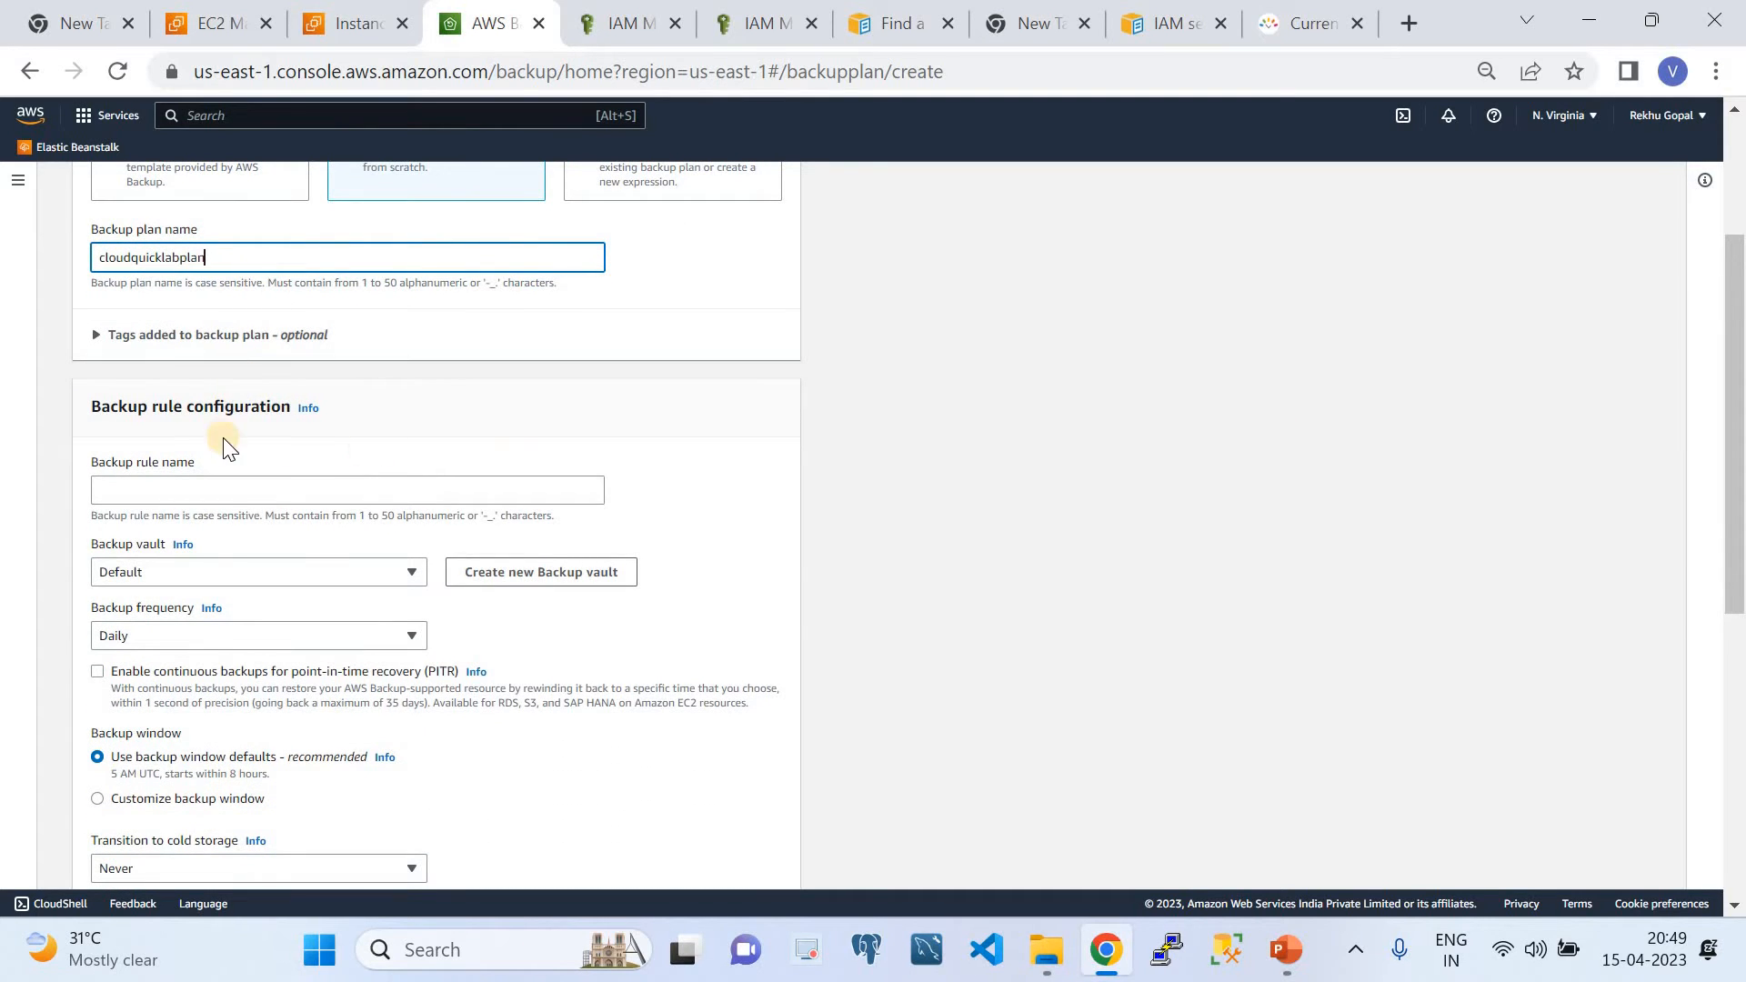
left_click(223, 495)
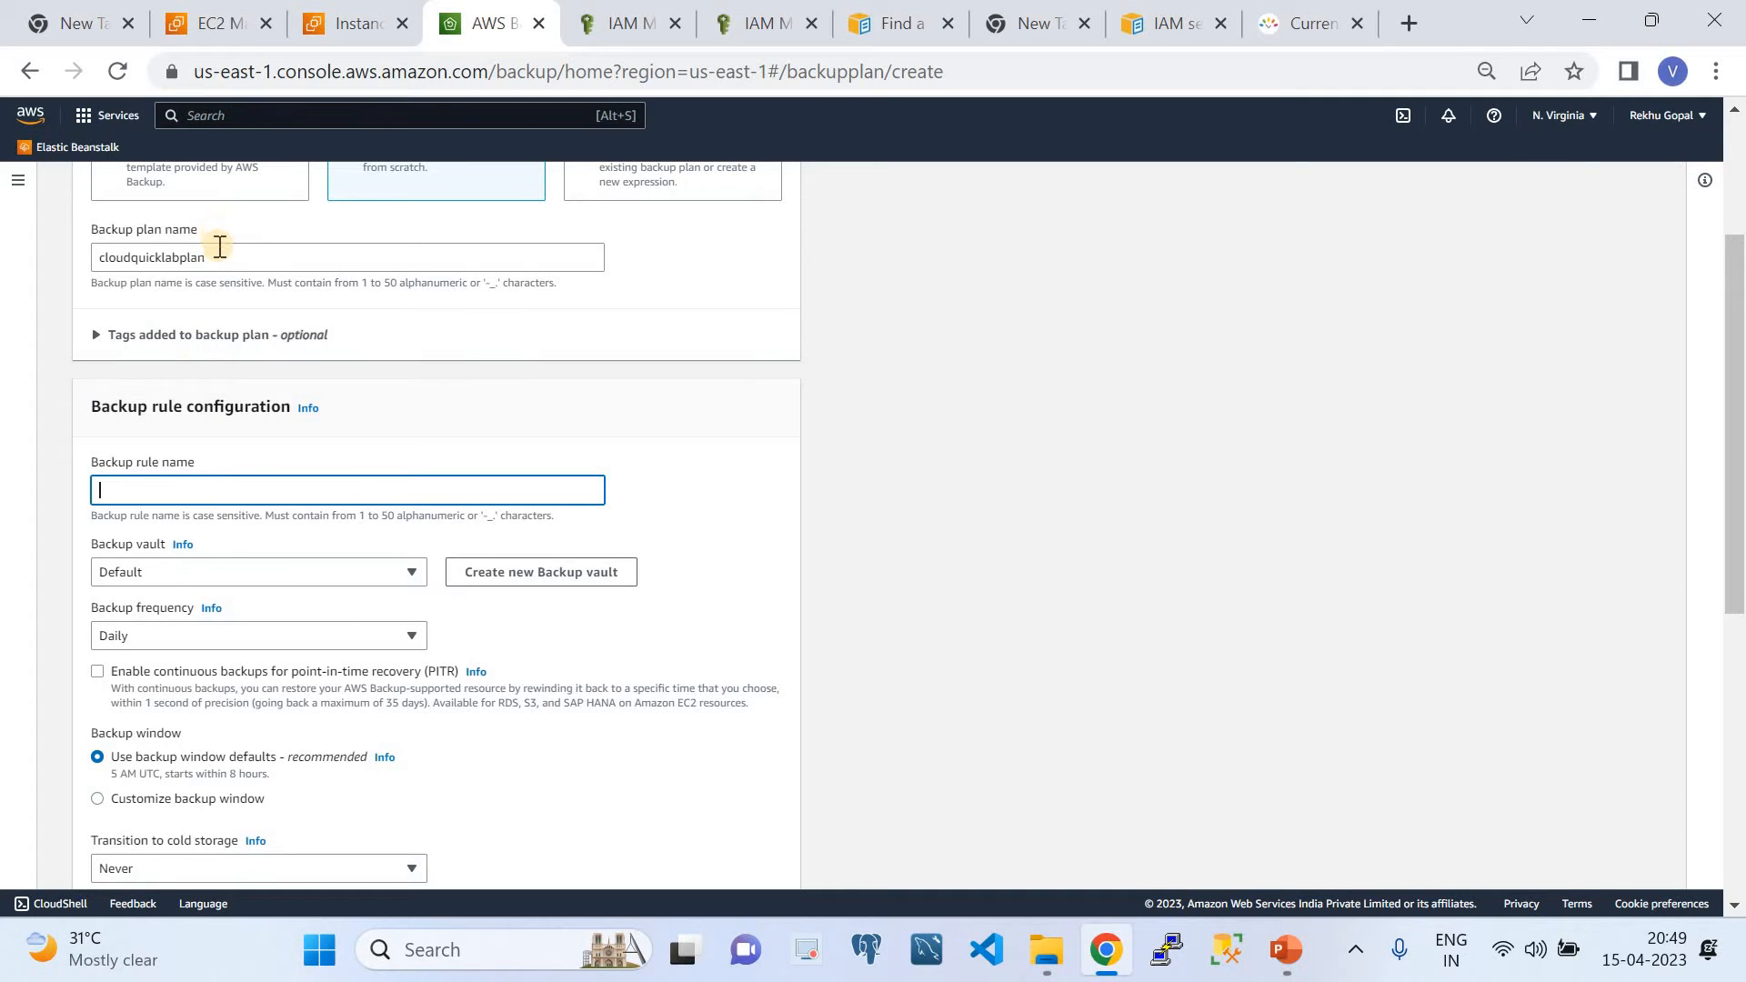
left_click_drag(212, 258, 58, 265)
key("ctrl+c")
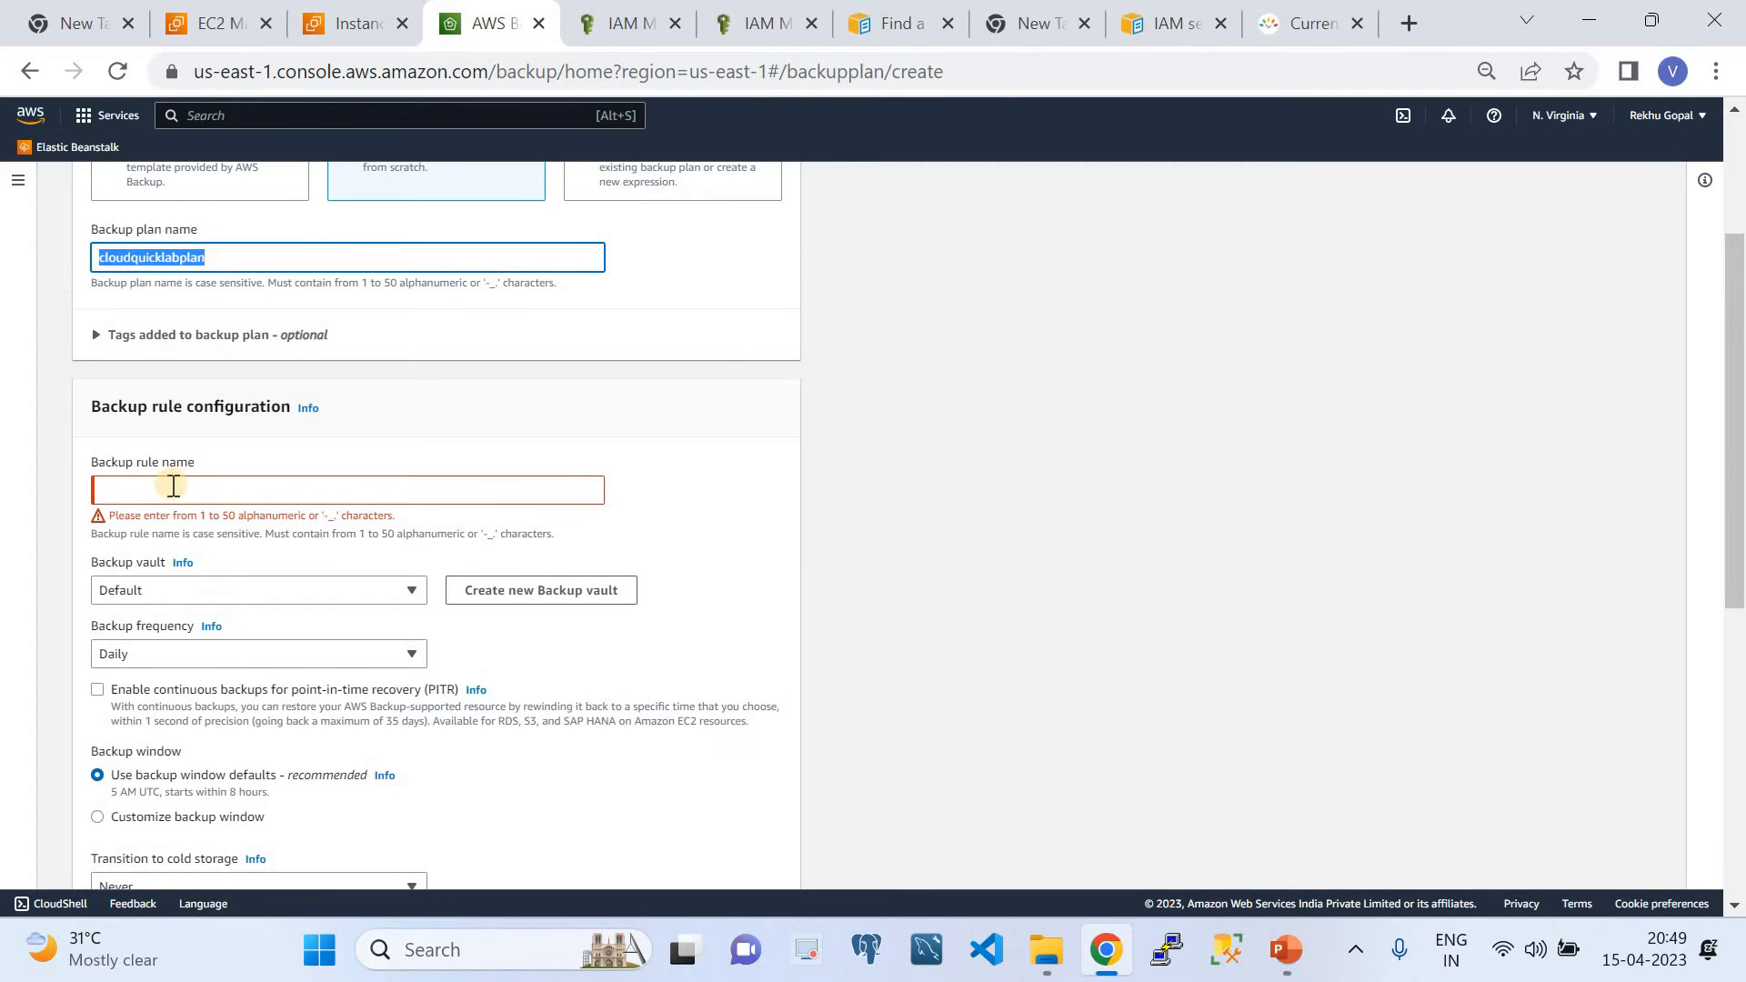
left_click(174, 486)
key("ctrl+v")
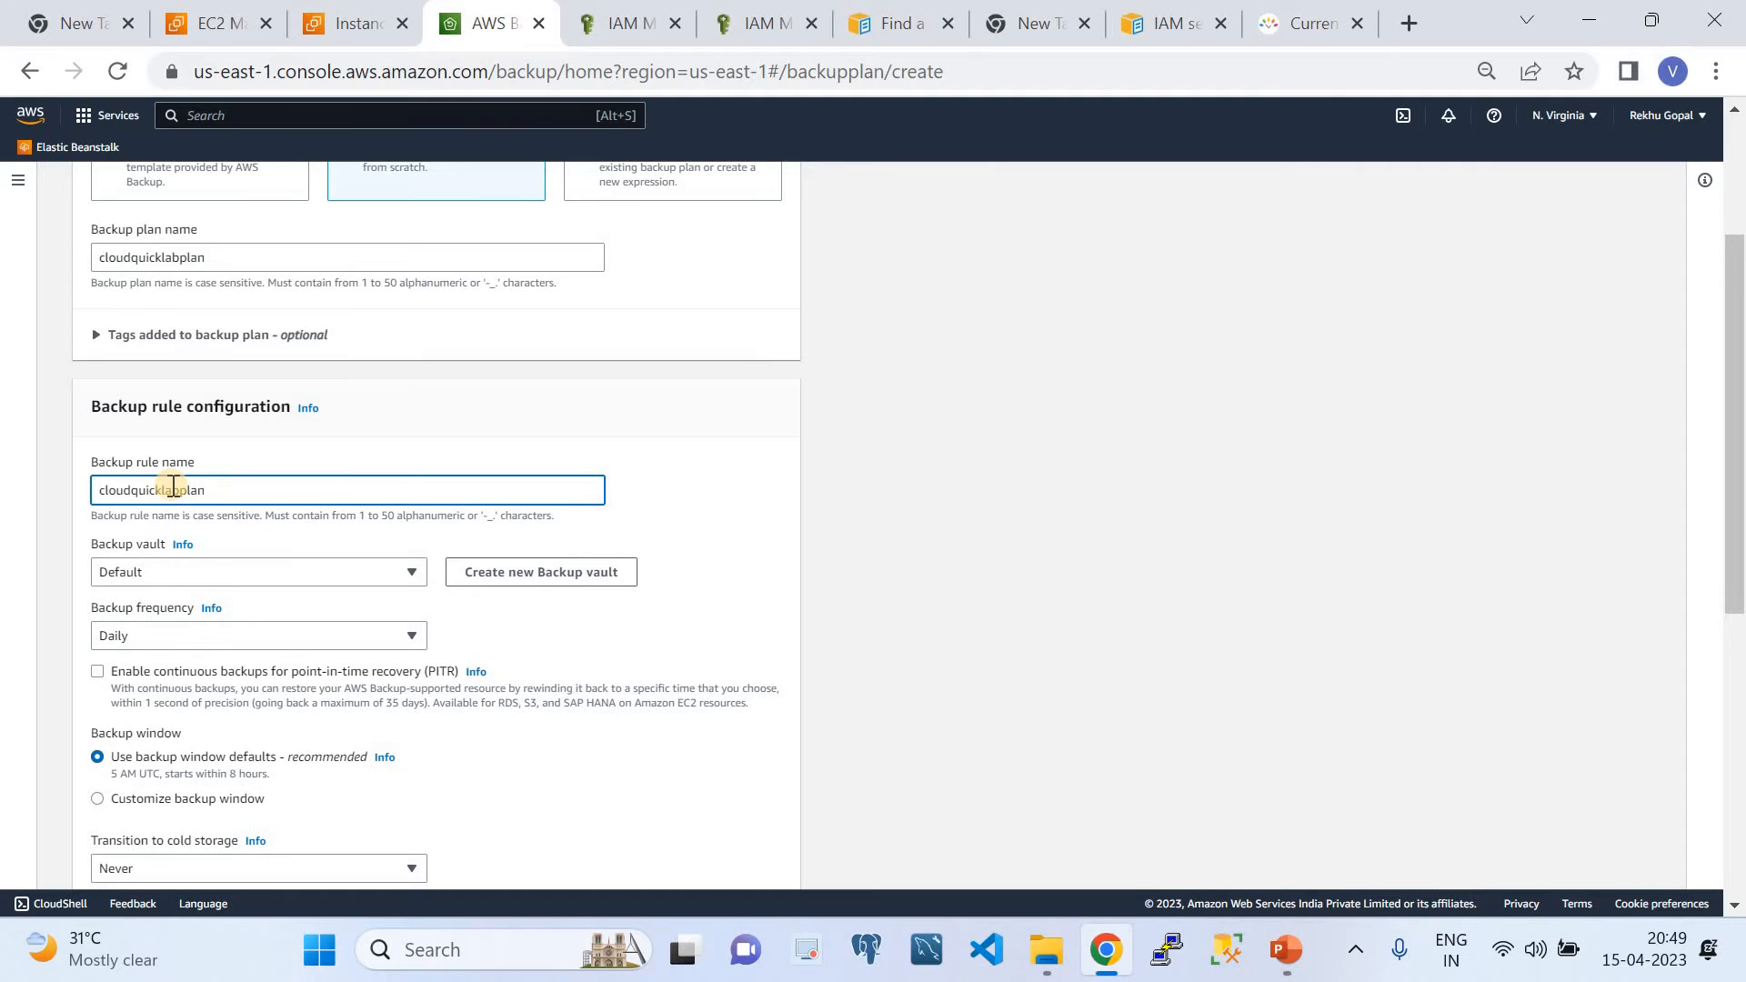
type("-rule")
Set the rule's backup vault to TestVault and its backup frequency to Hourly
left_click(276, 576)
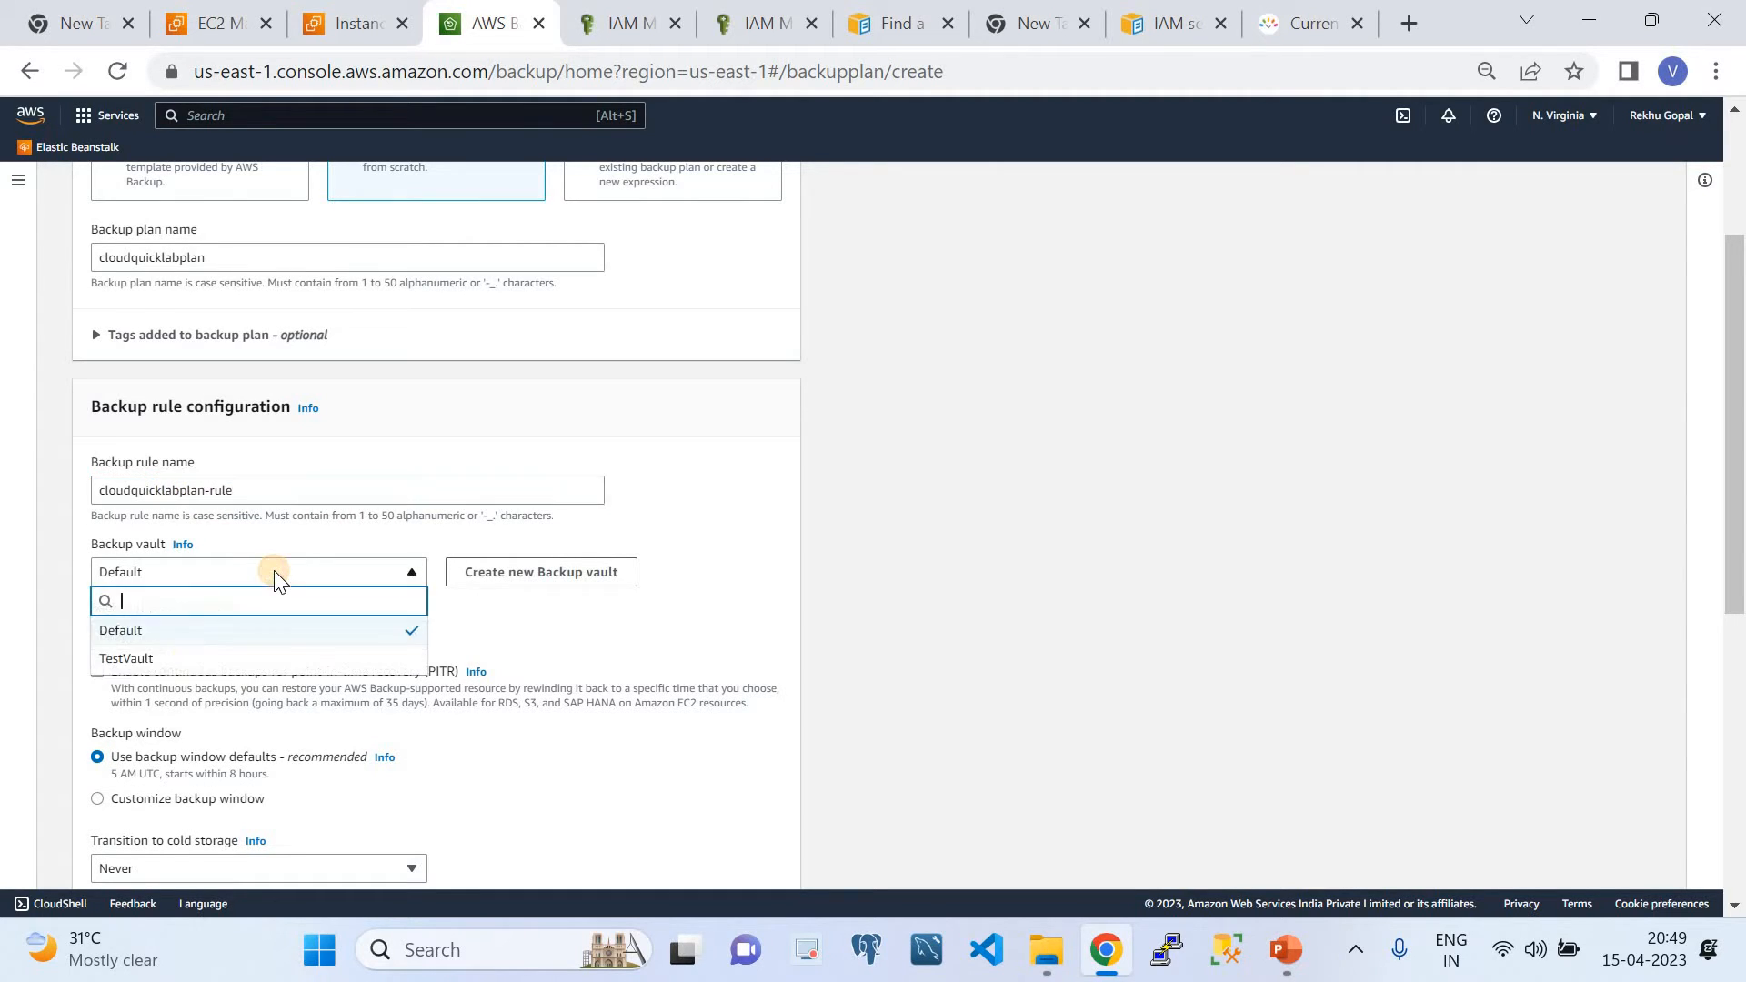
left_click(165, 662)
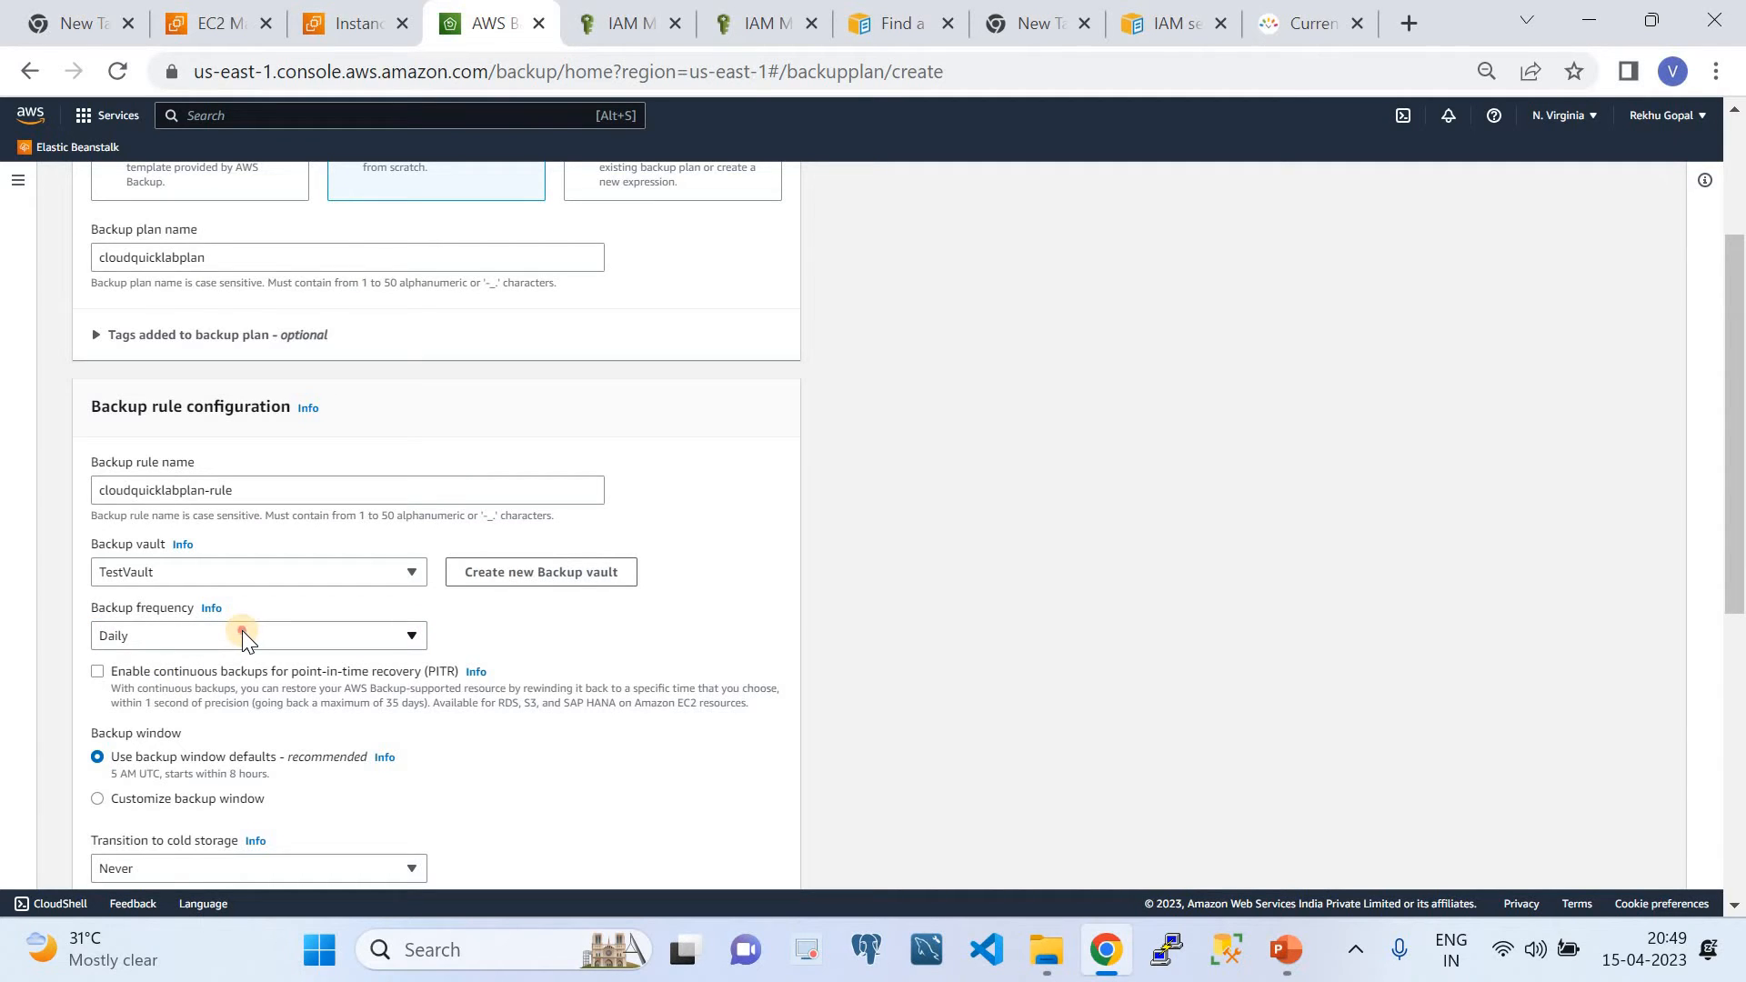
left_click(242, 632)
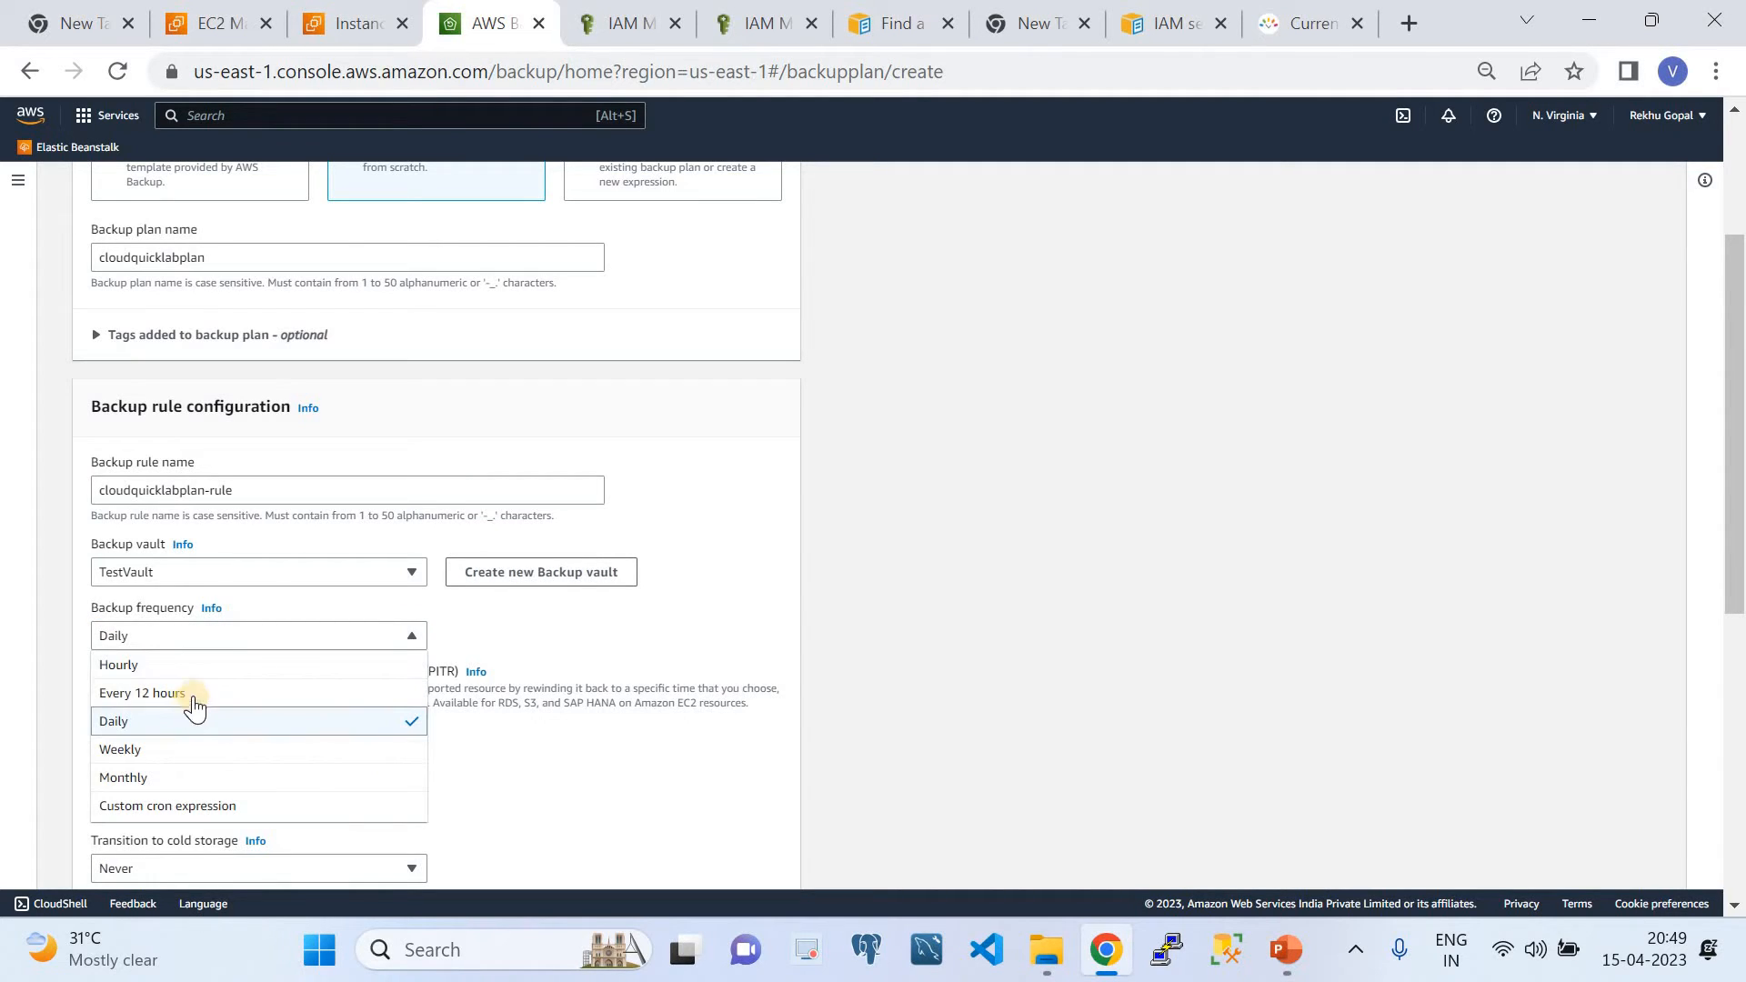
left_click(180, 664)
Switch the backup rule to a customized backup window and check the current UTC time on the open timeanddate page
left_click_drag(1737, 466, 1719, 554)
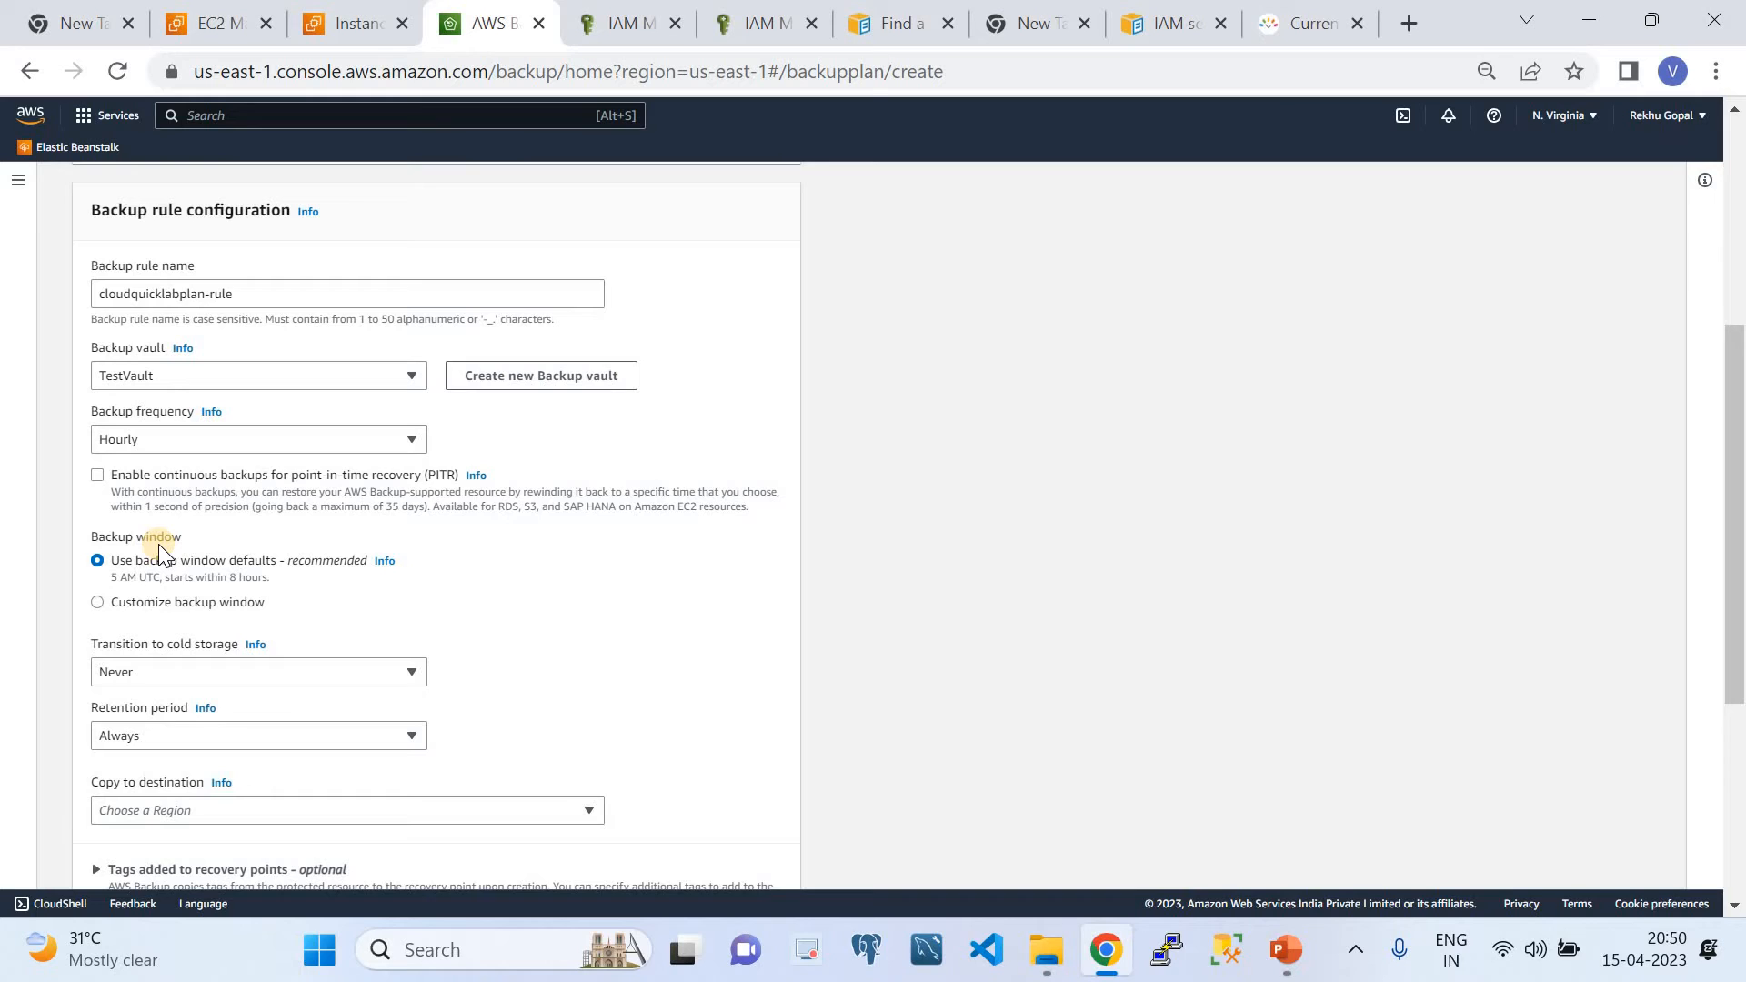
left_click(101, 602)
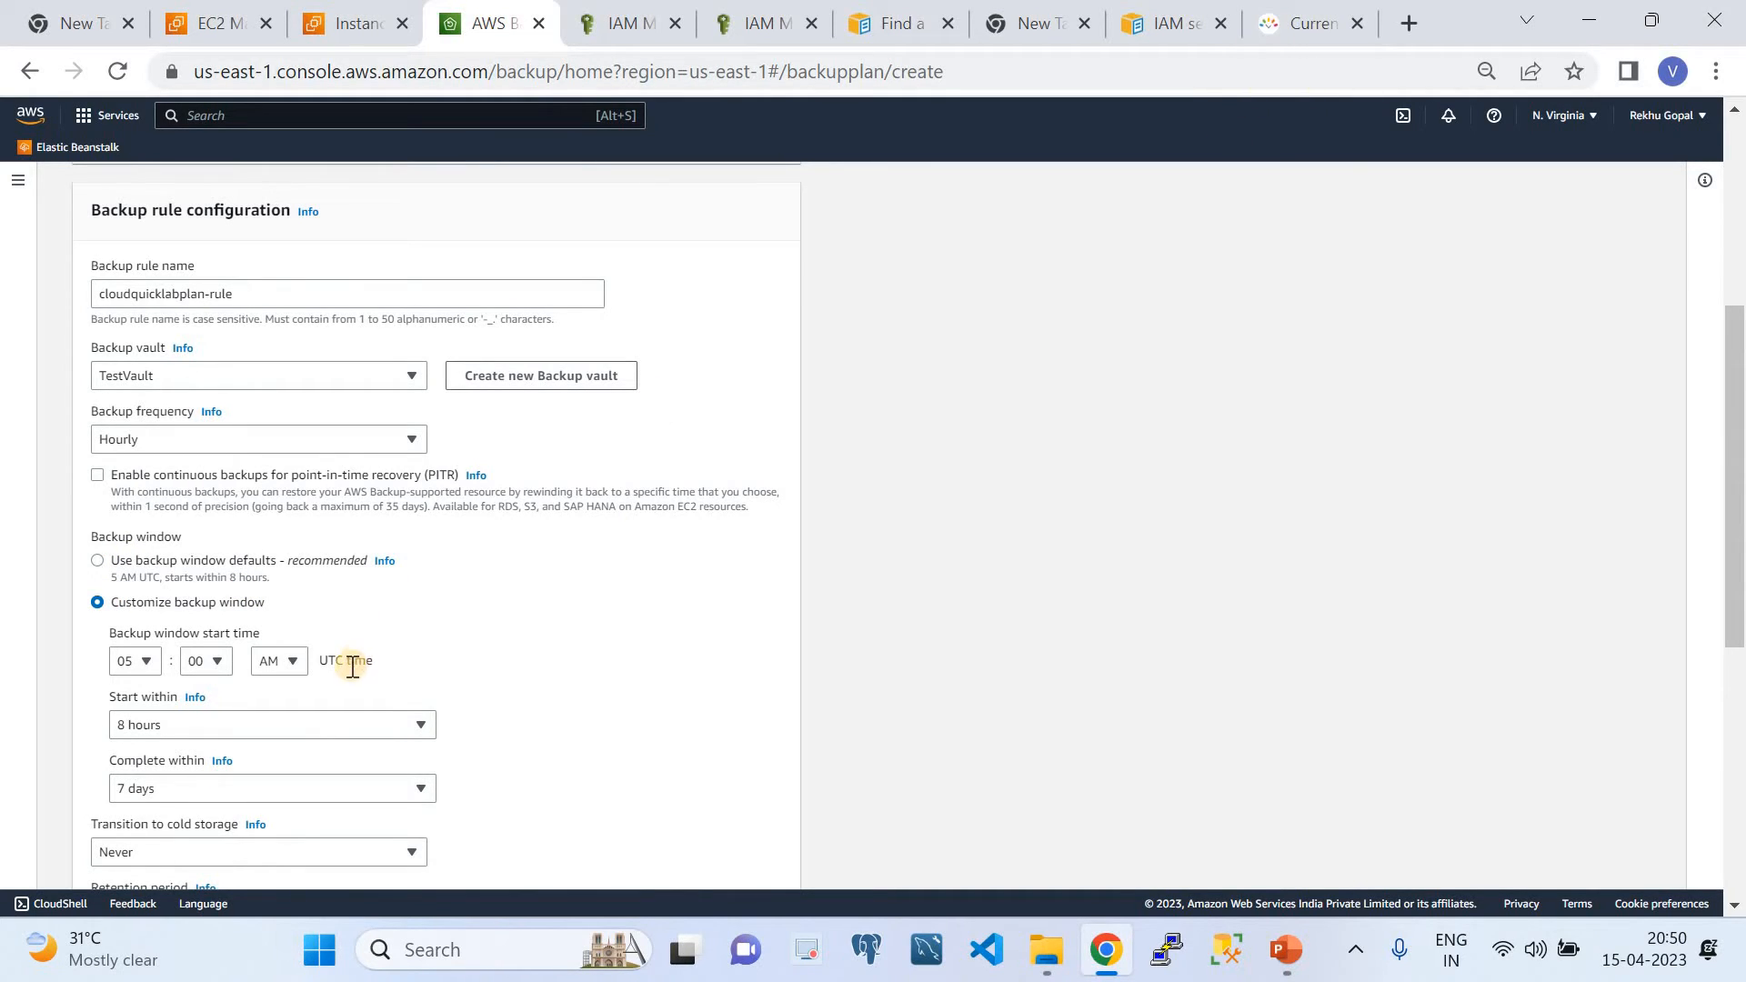
left_click_drag(380, 663, 318, 653)
left_click(1262, 18)
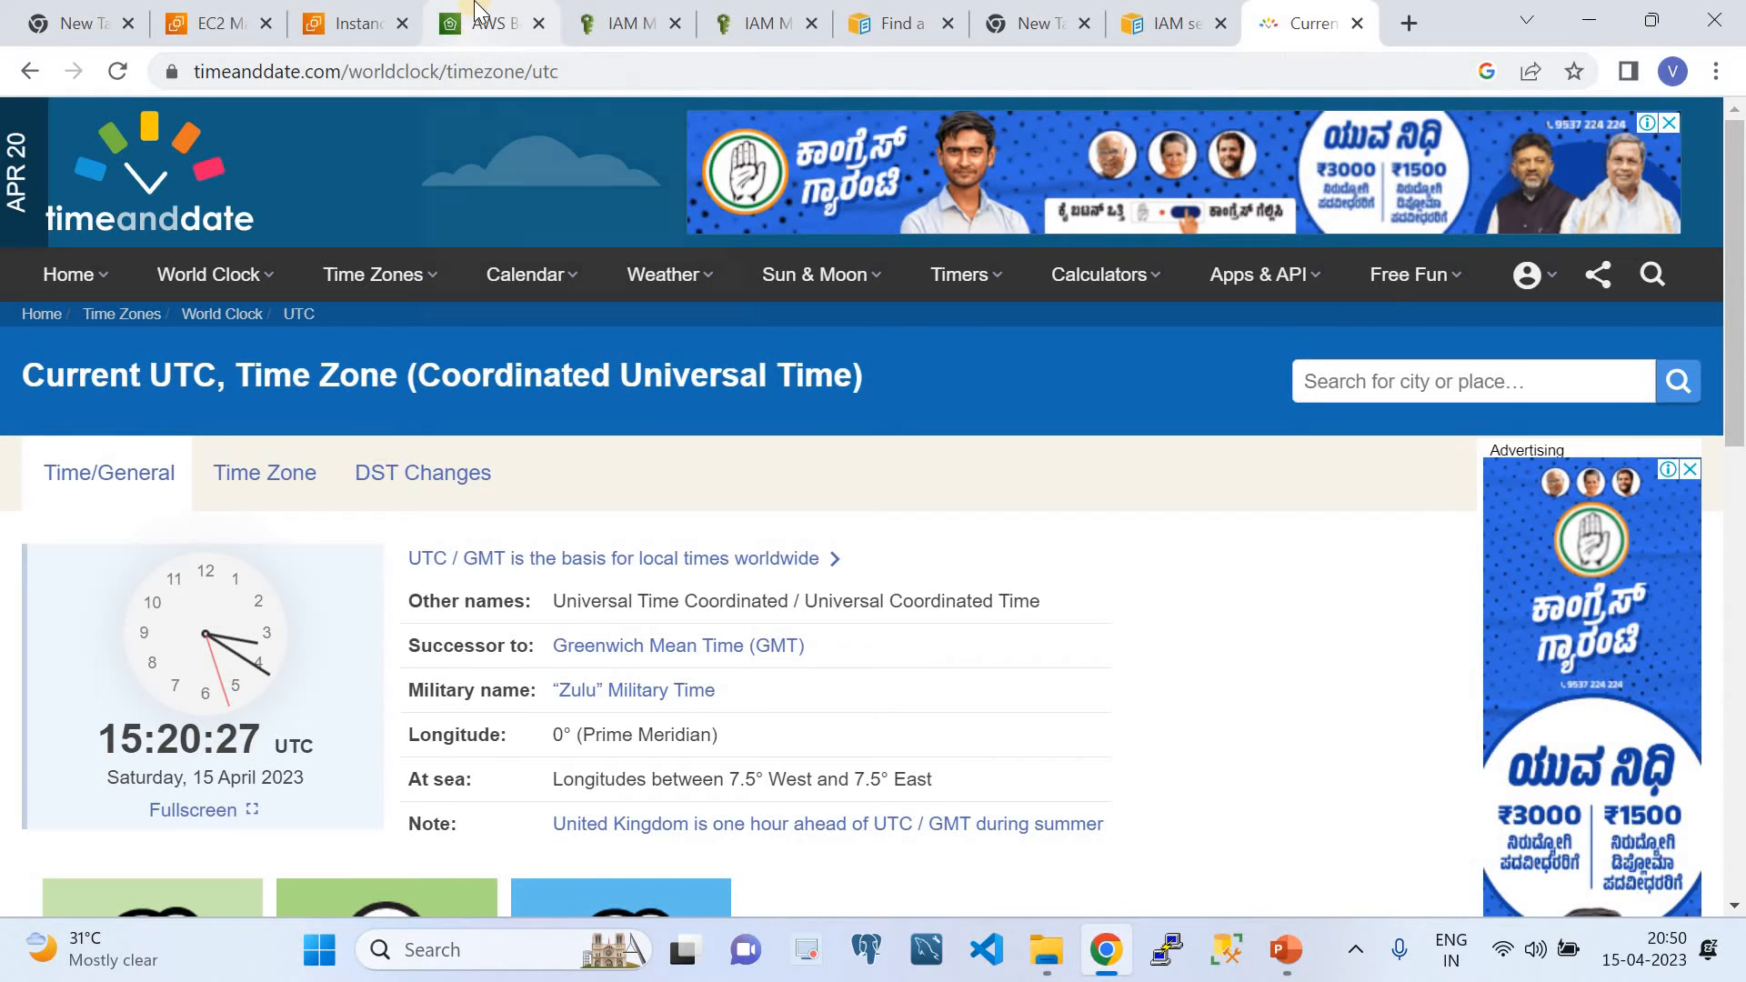
left_click(473, 11)
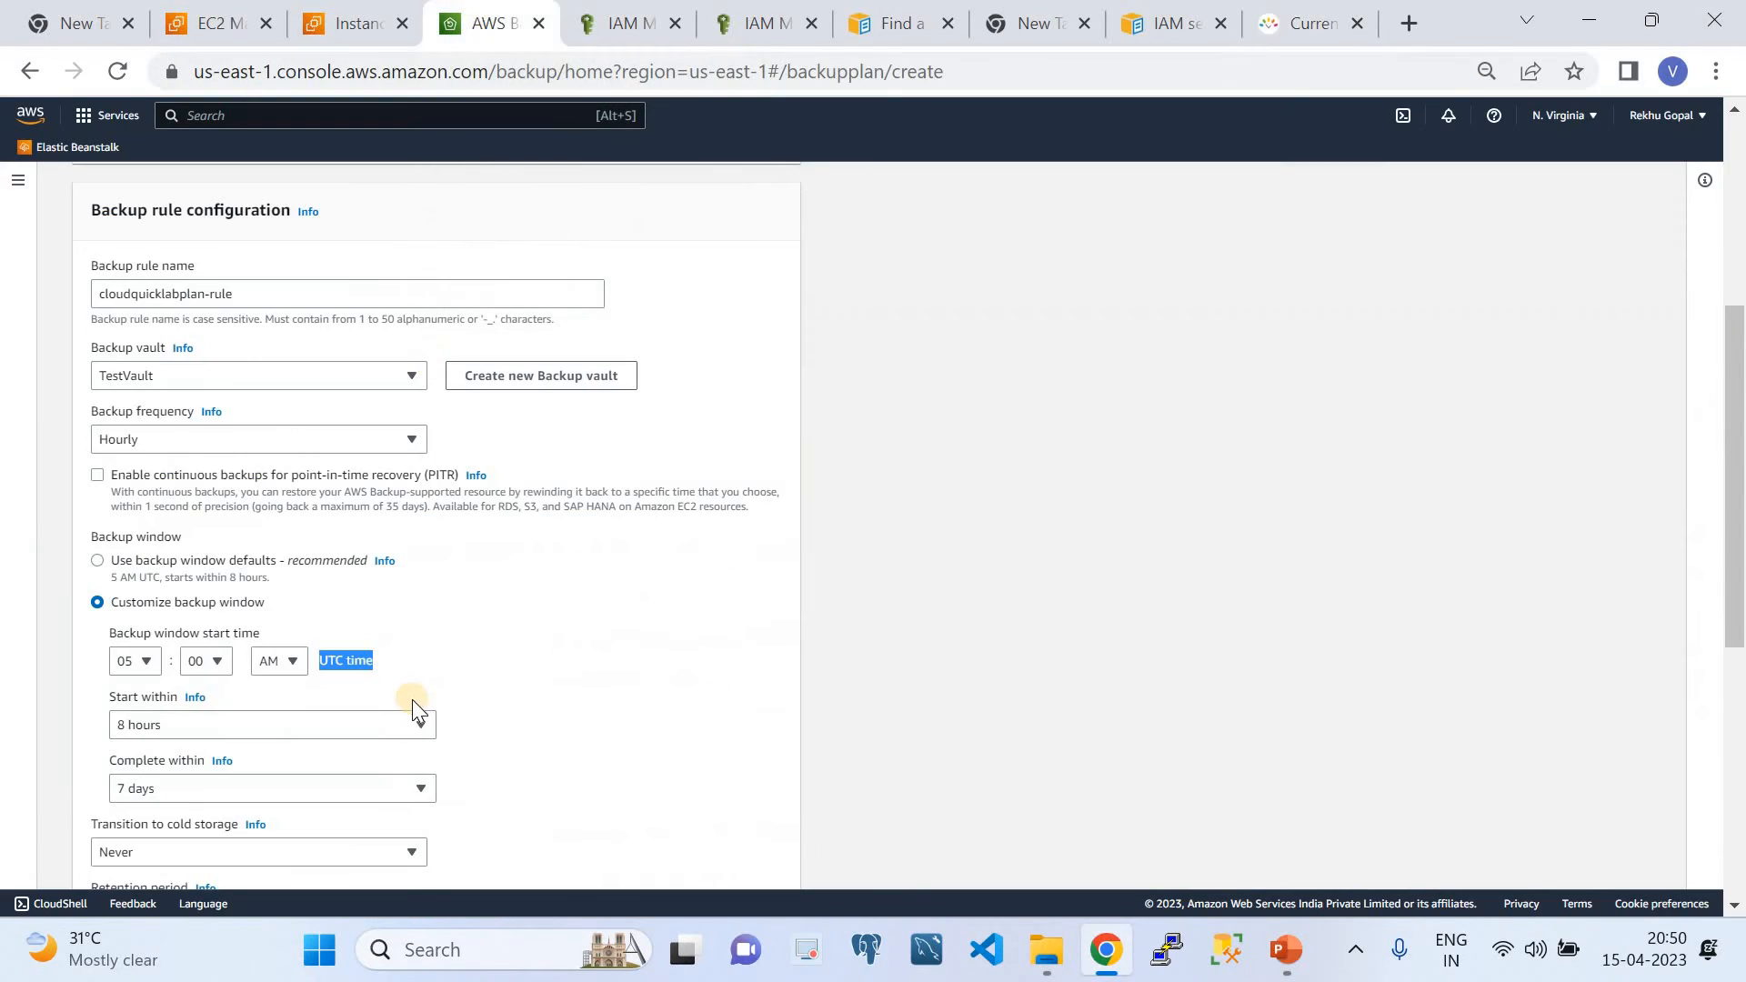
Set the backup window start time to hour 03 and minute 25, comparing it with the current UTC time
left_click(152, 665)
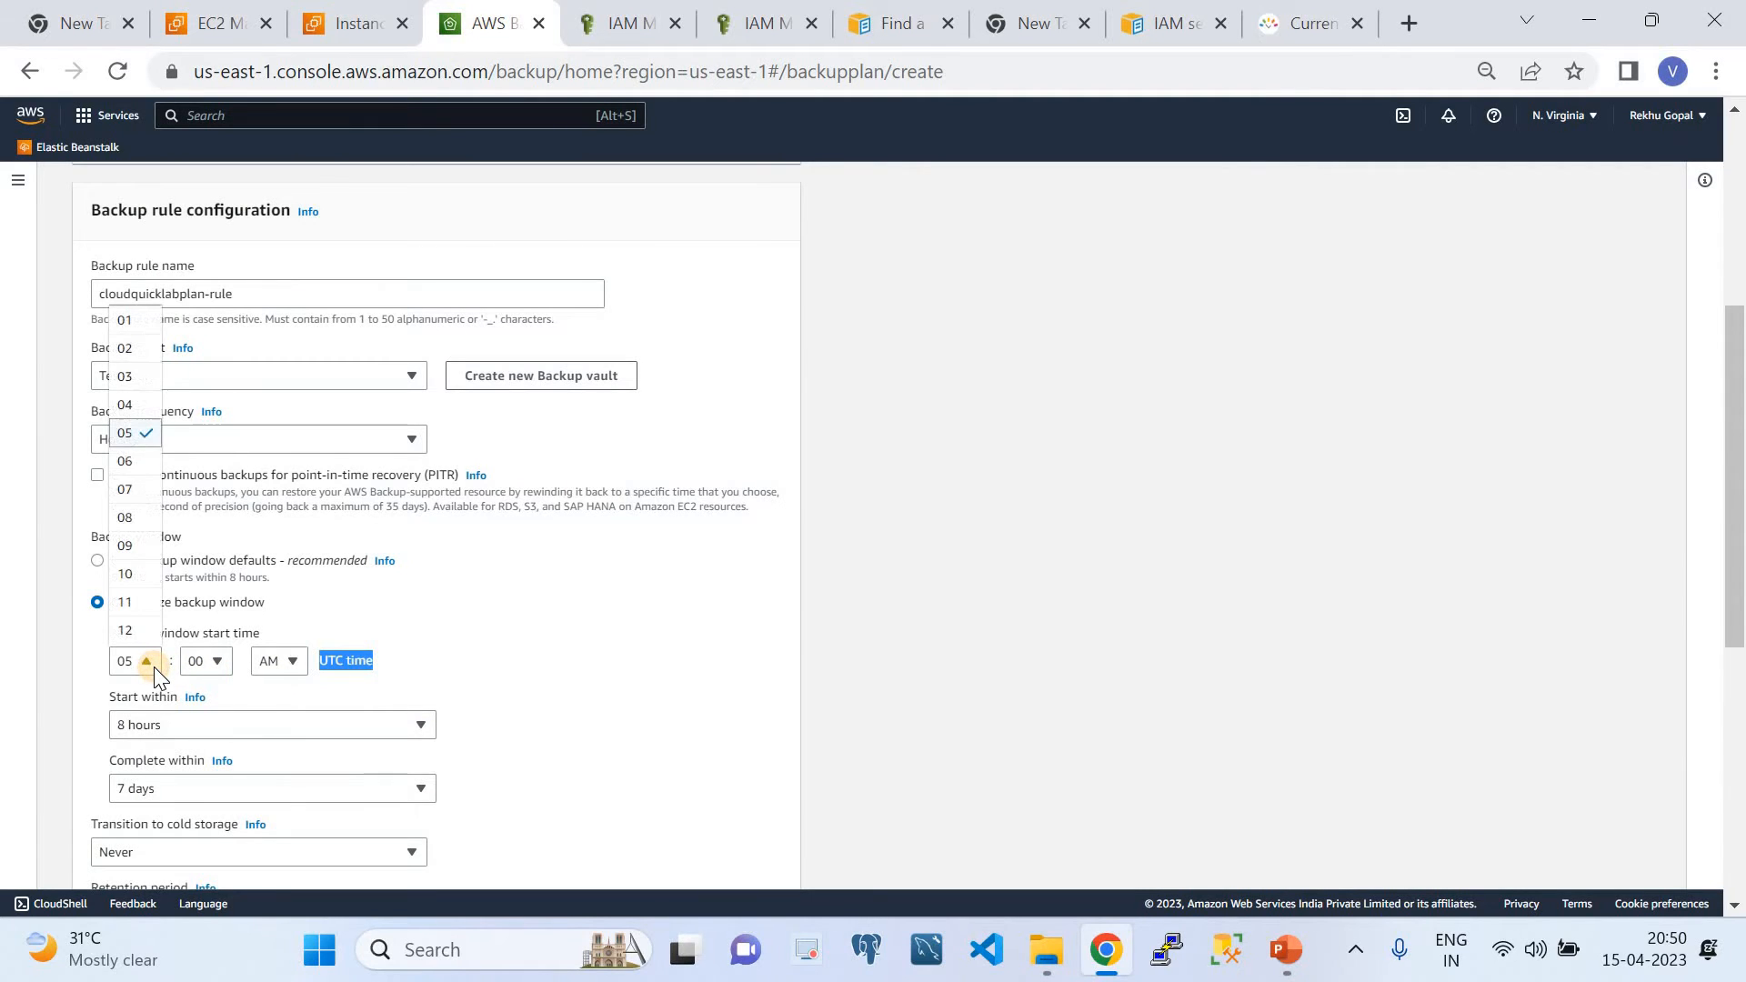
left_click(129, 378)
left_click(1296, 23)
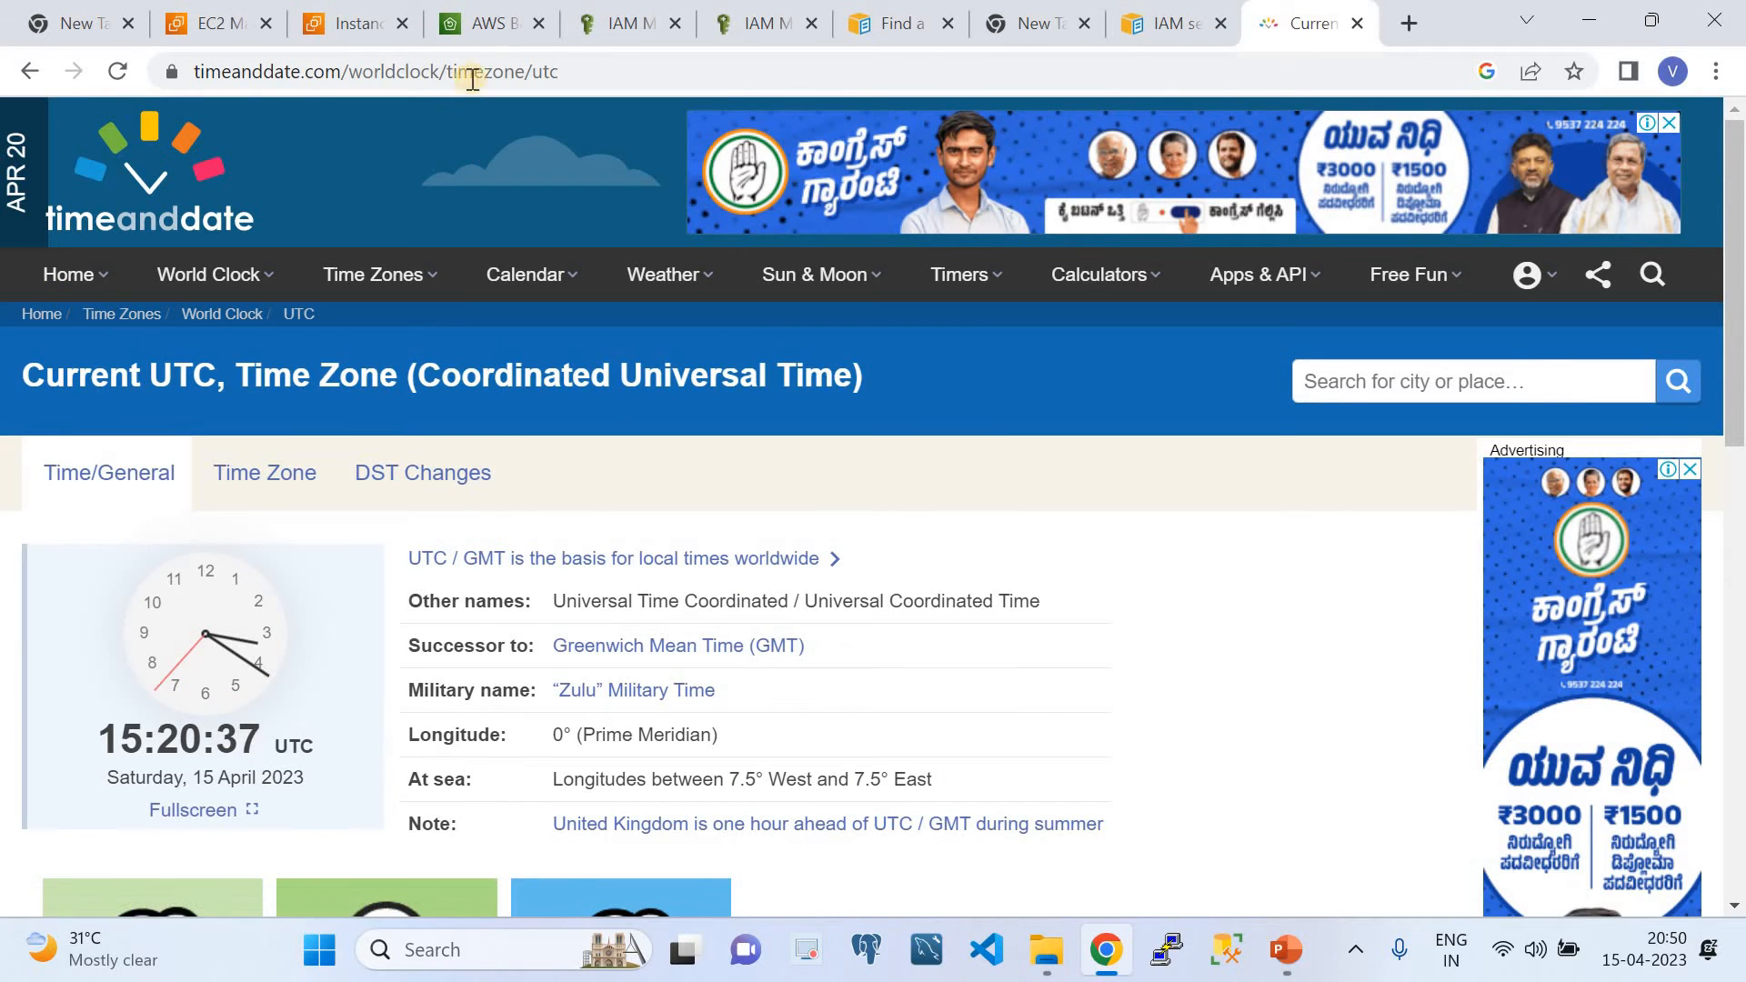
left_click(487, 29)
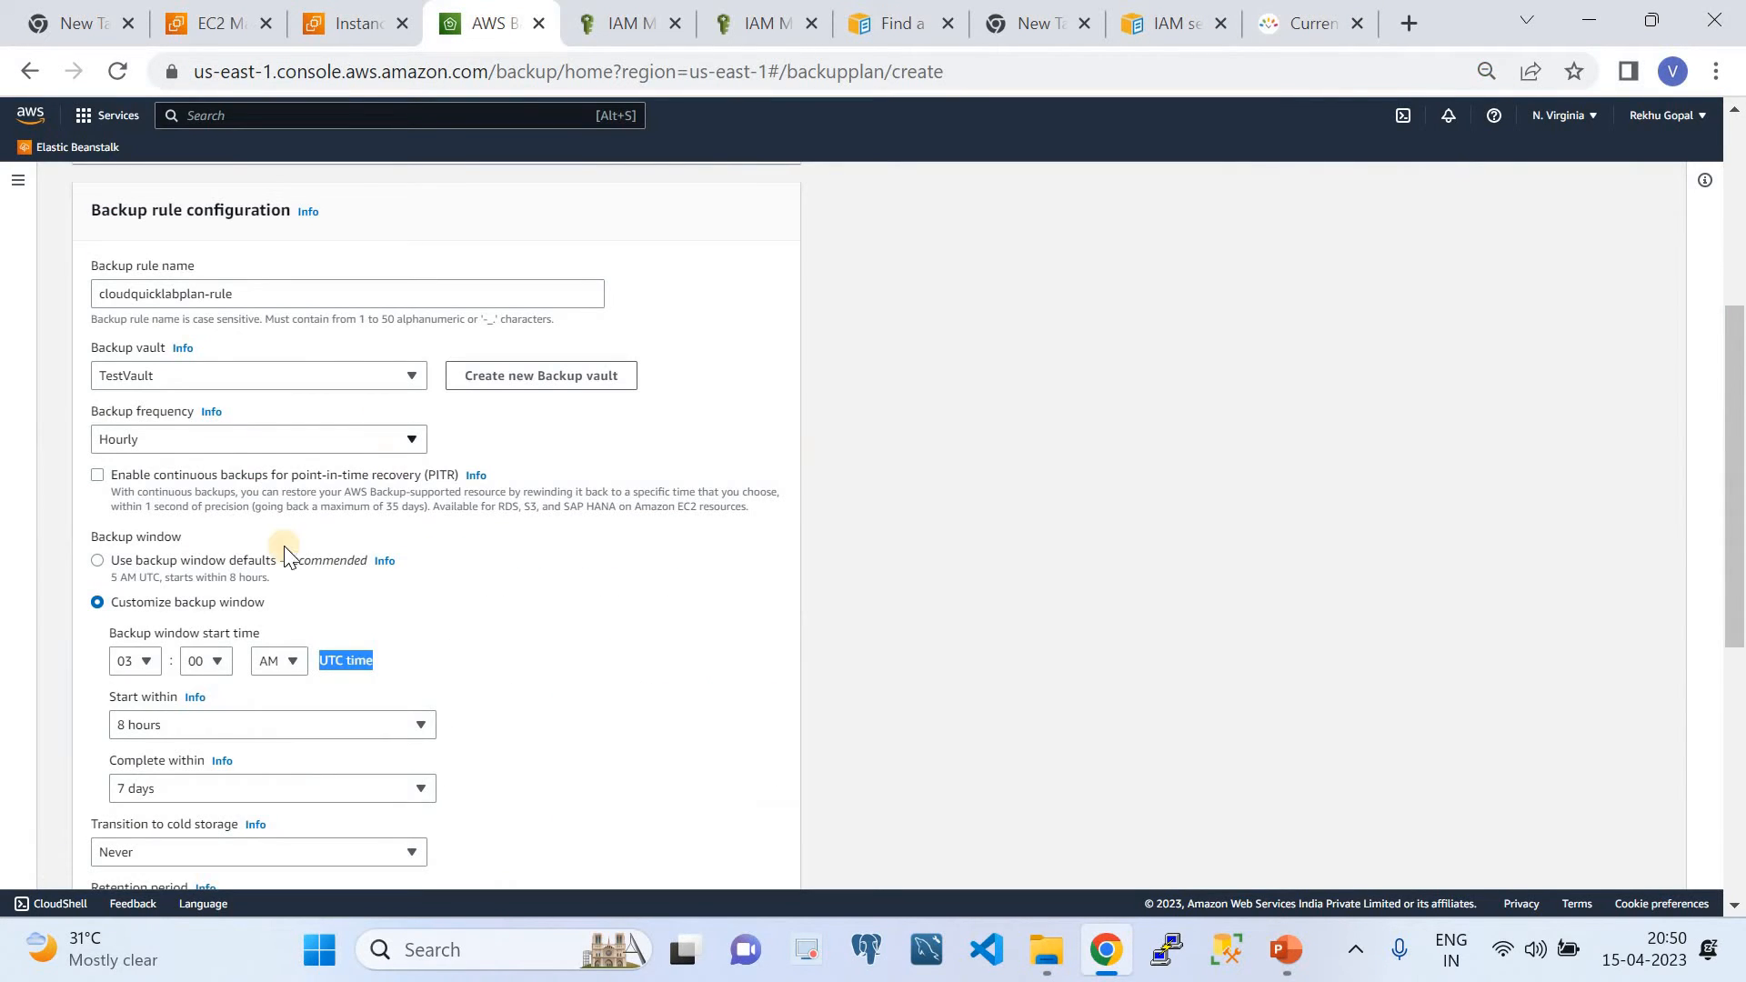
left_click(210, 659)
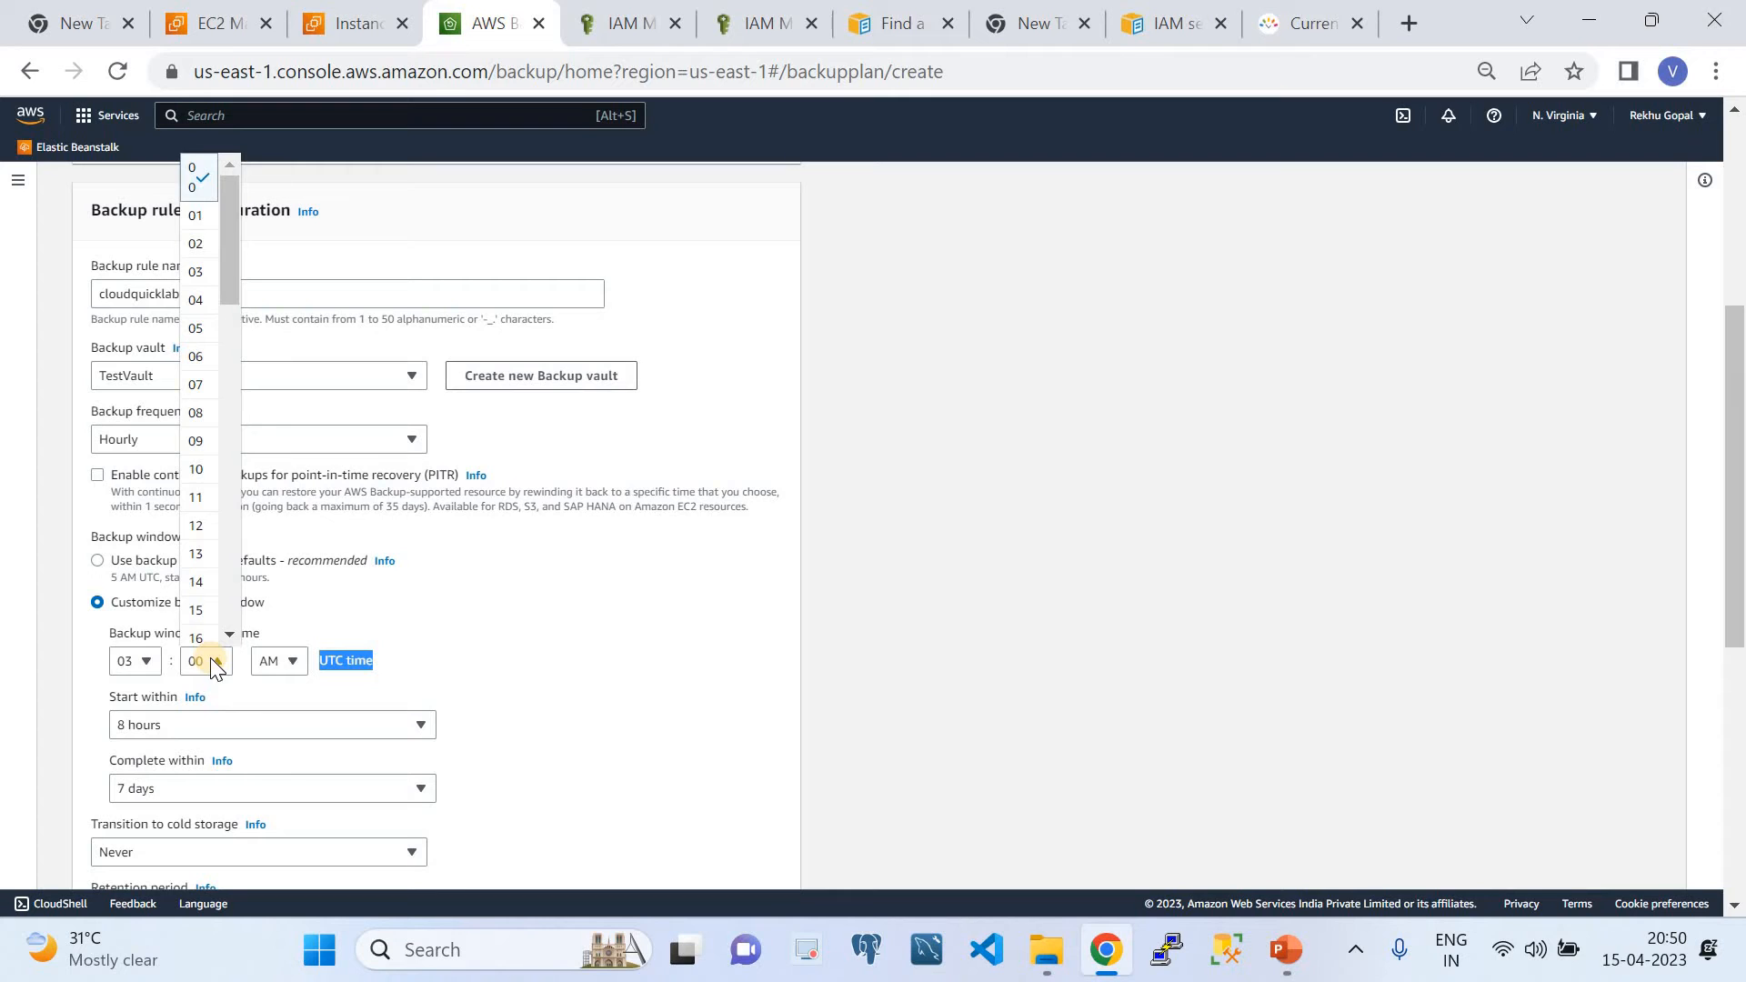
left_click(231, 589)
left_click(231, 589)
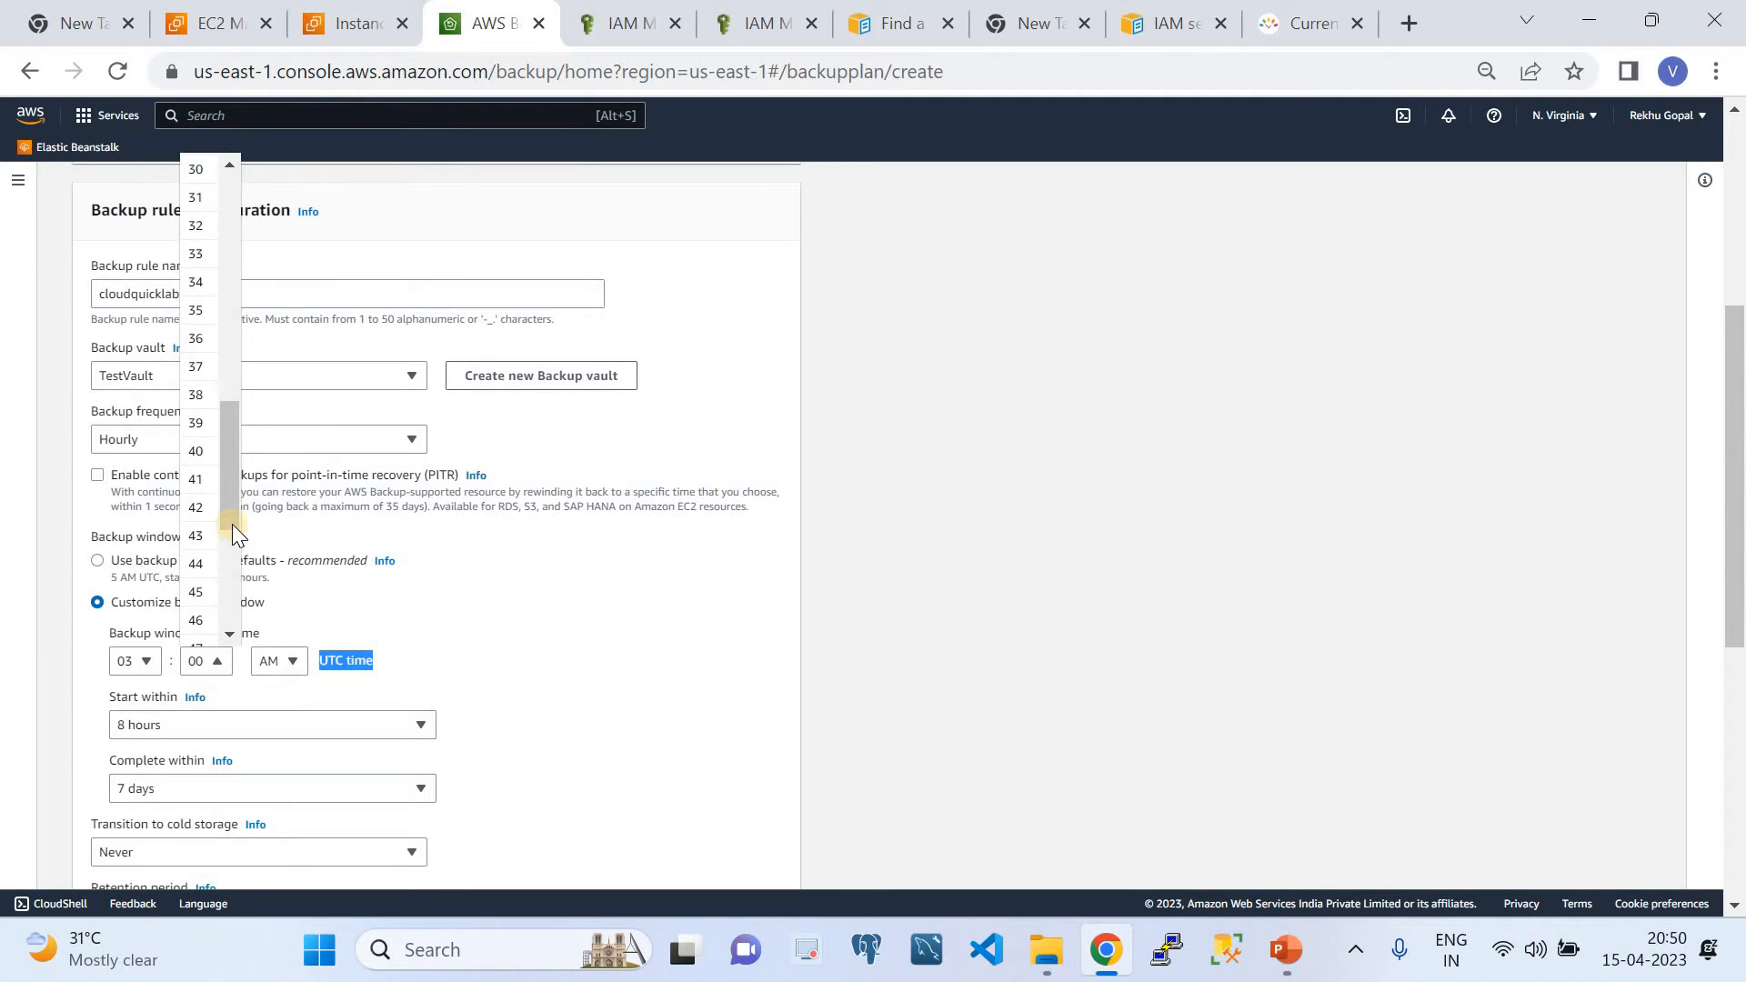
left_click_drag(229, 511, 218, 398)
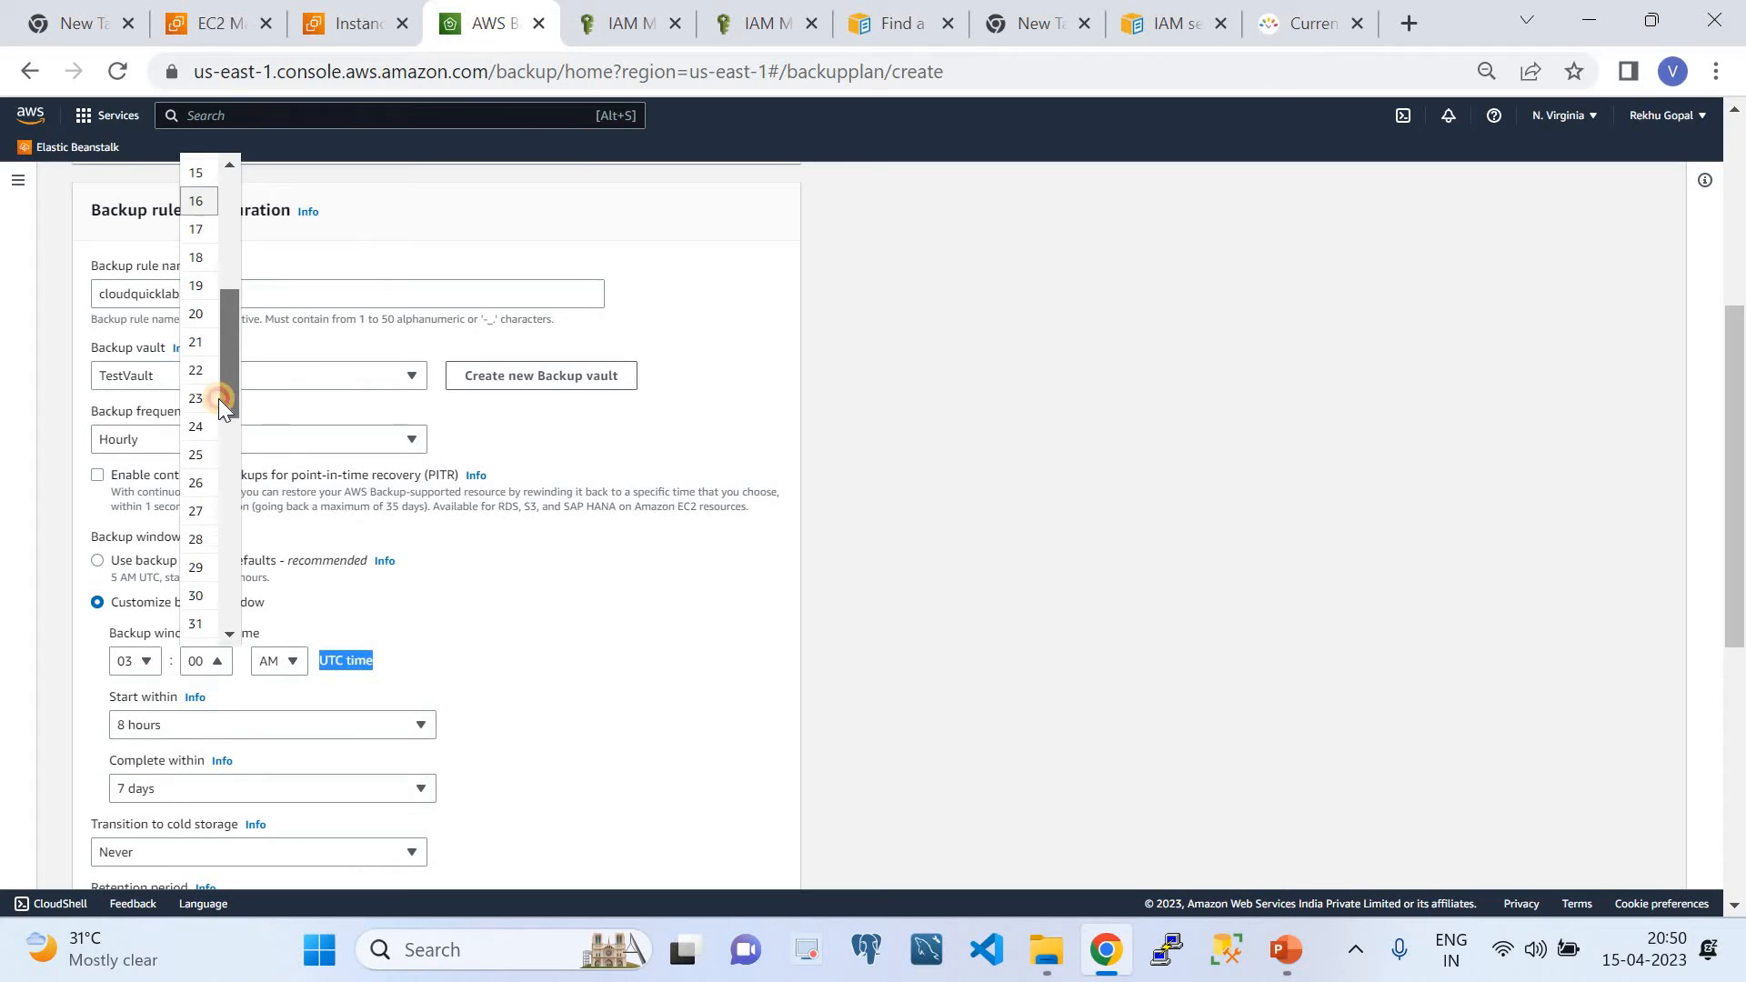
left_click(204, 459)
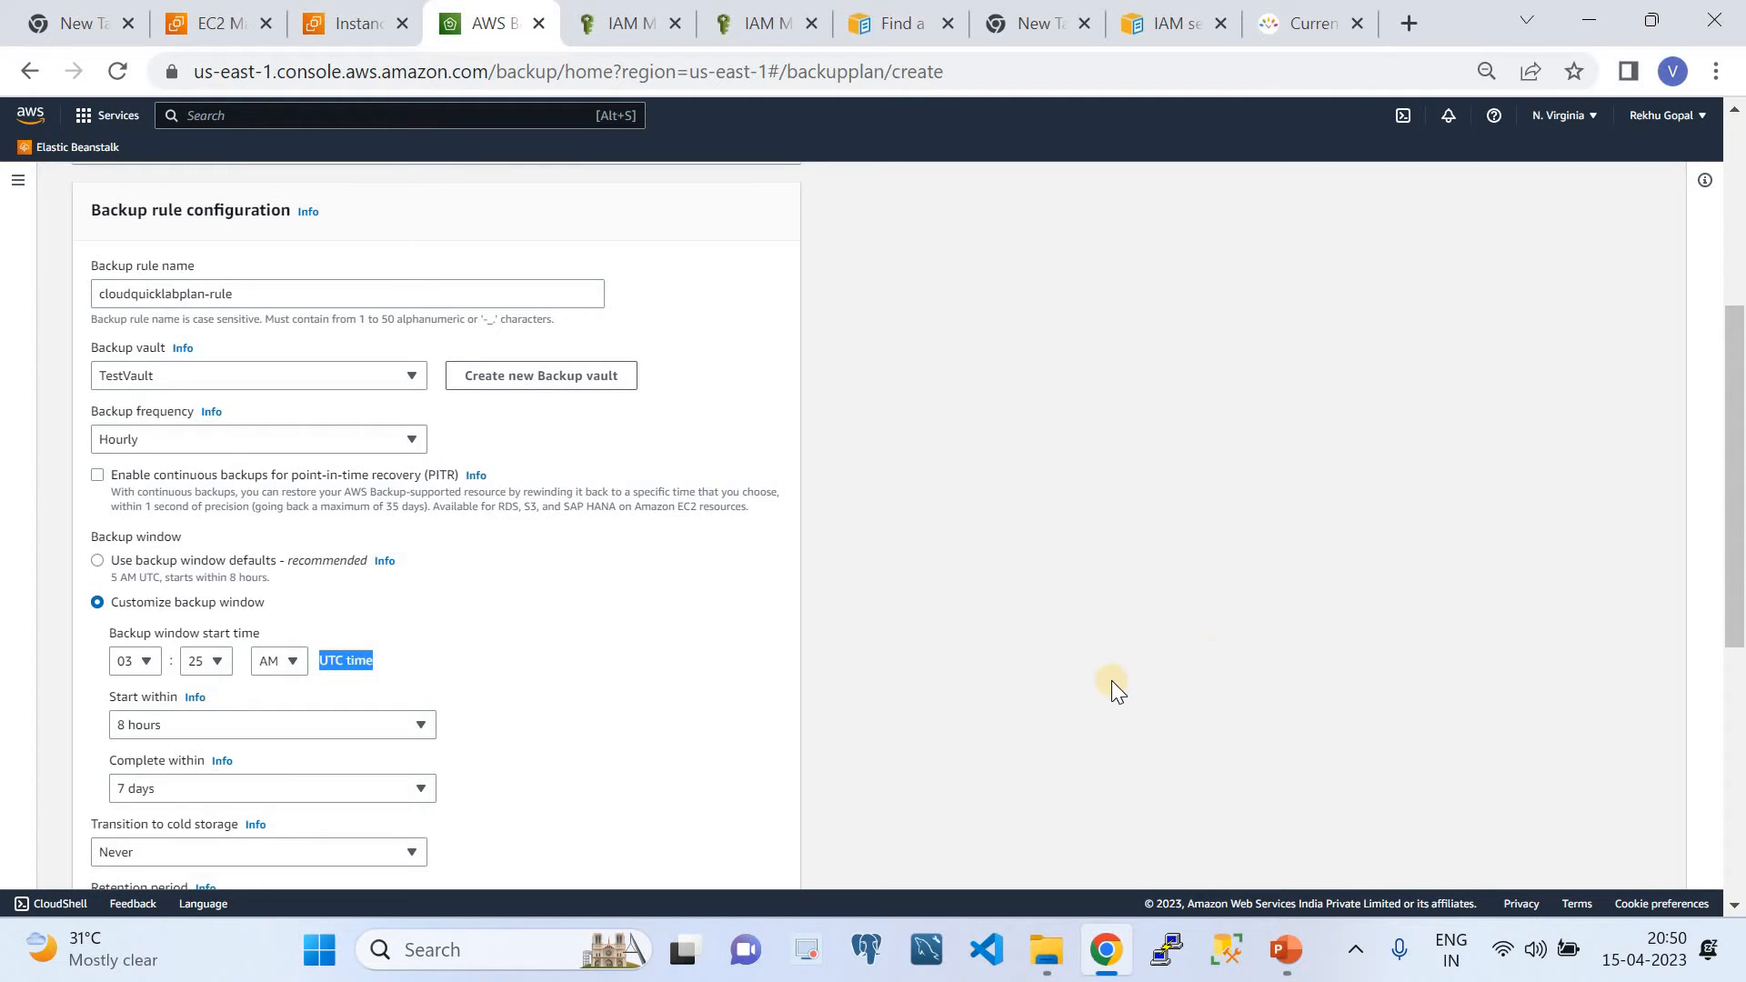
Set the backup window to start within 1 hour and complete within 2 hours
left_click_drag(1739, 568, 1738, 595)
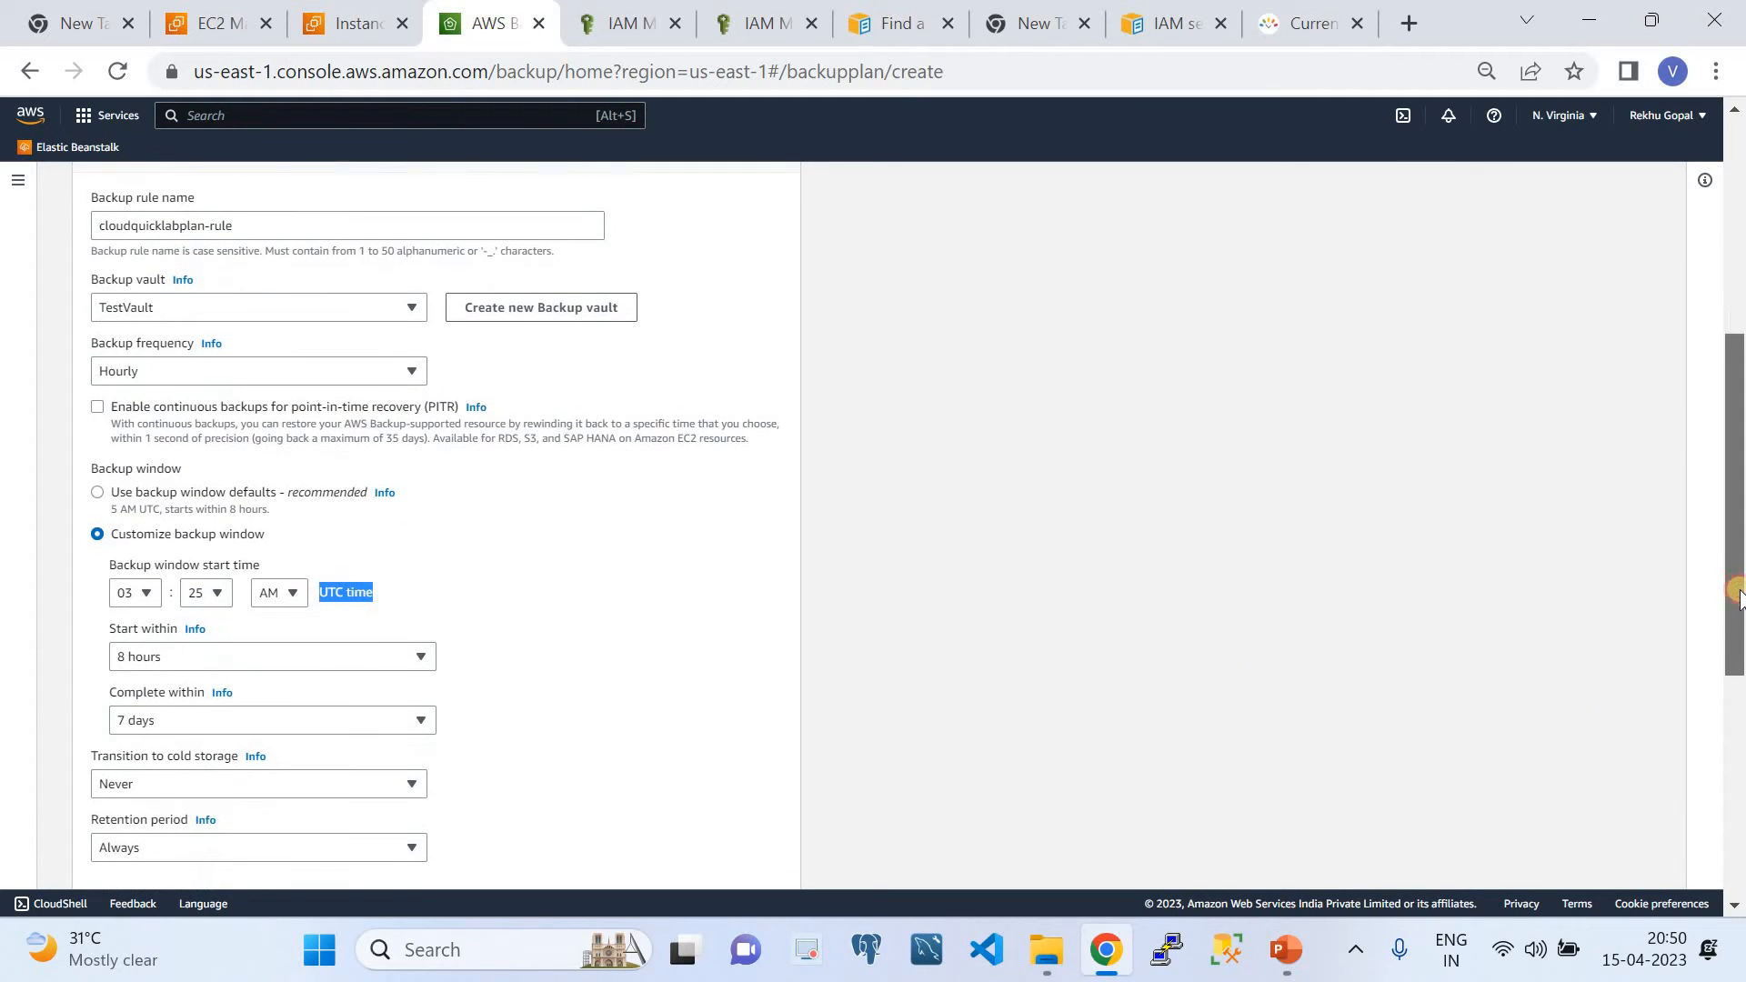
left_click(308, 655)
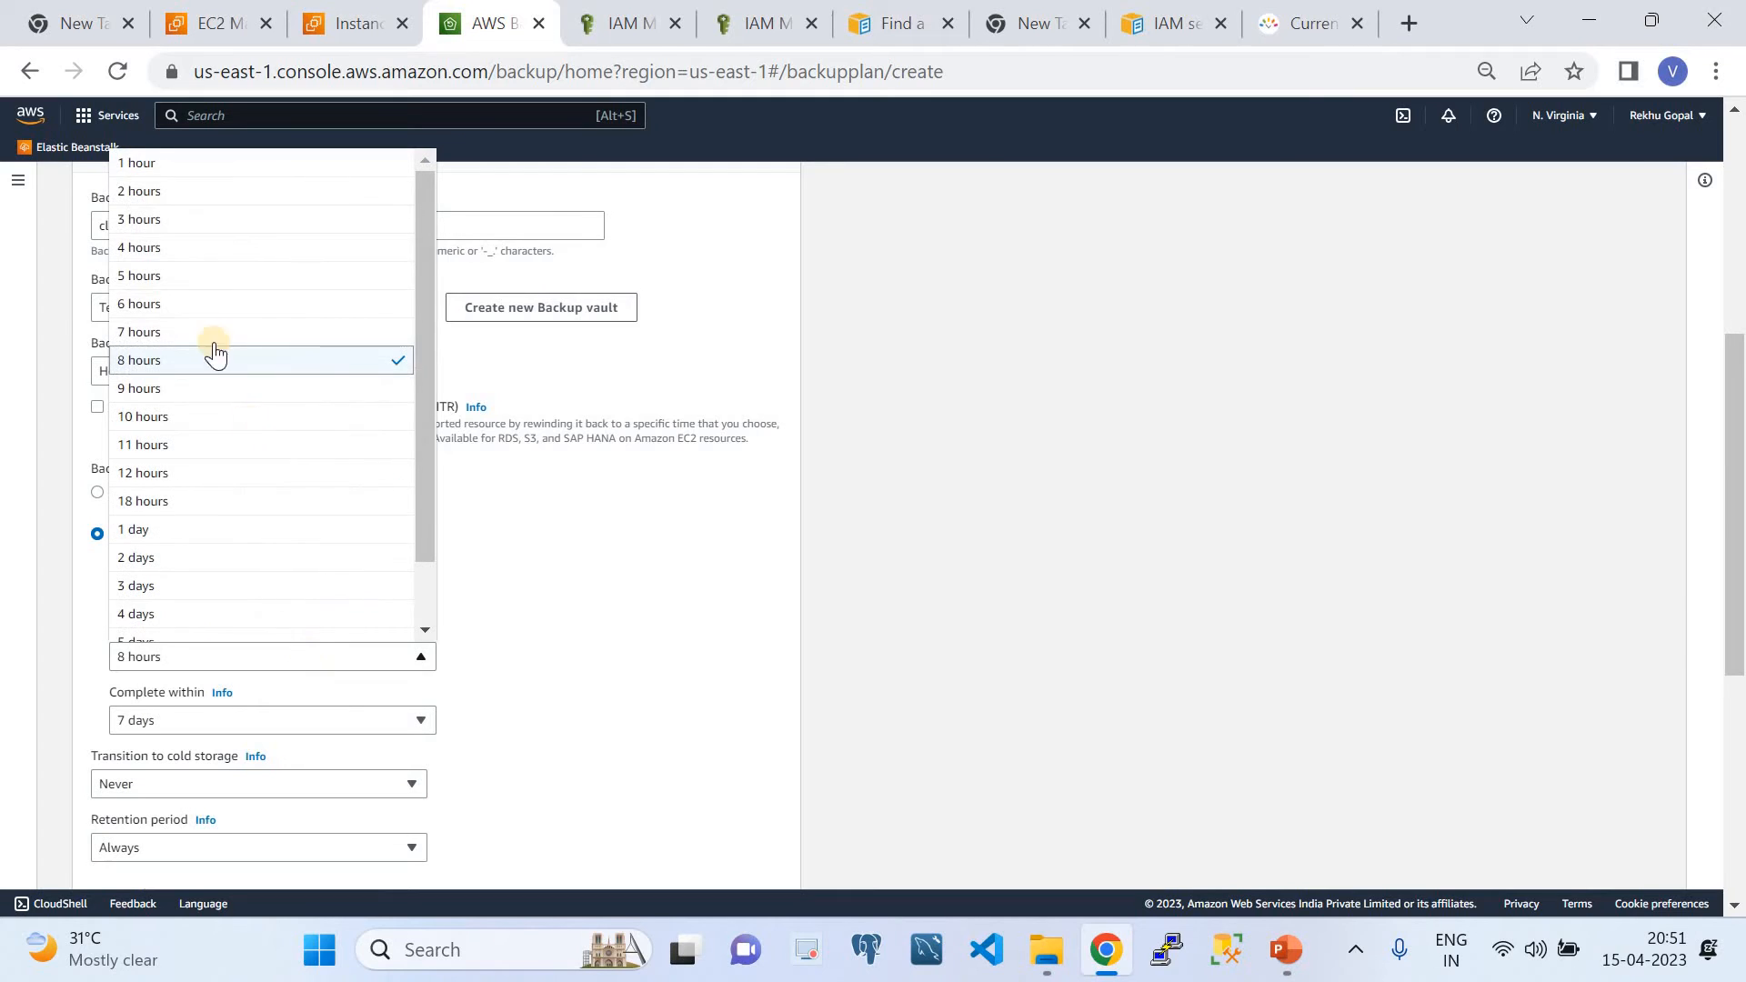
left_click(154, 169)
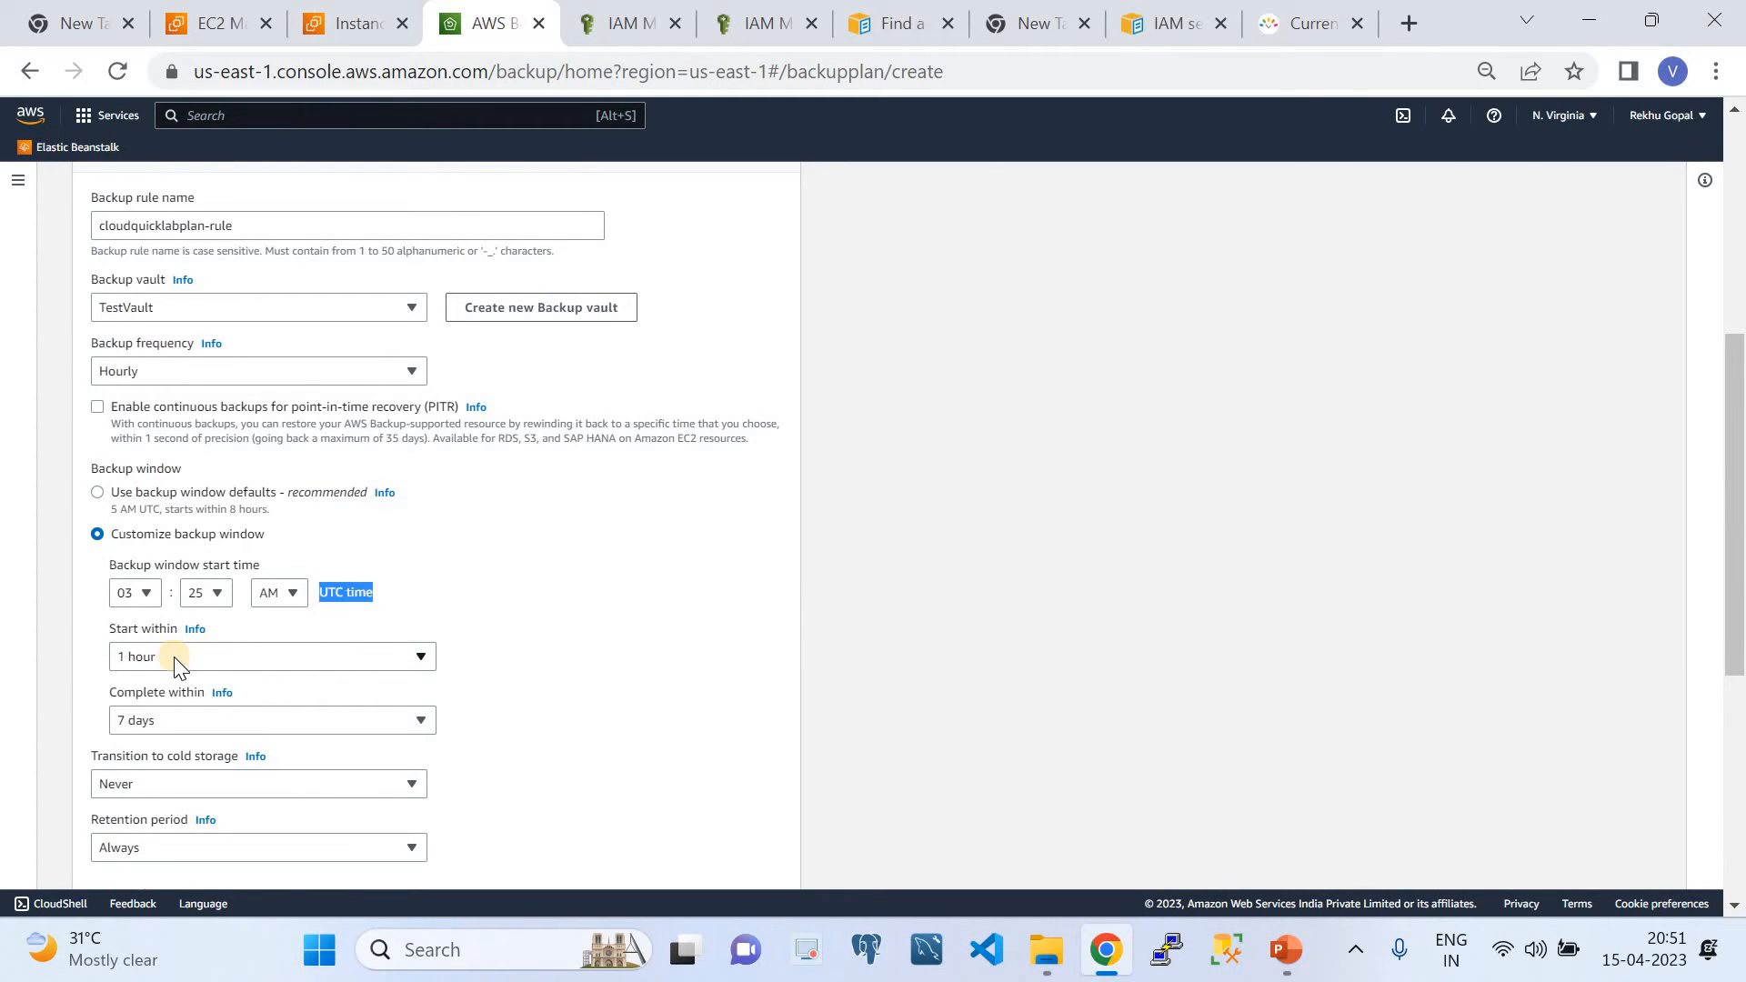
left_click(222, 718)
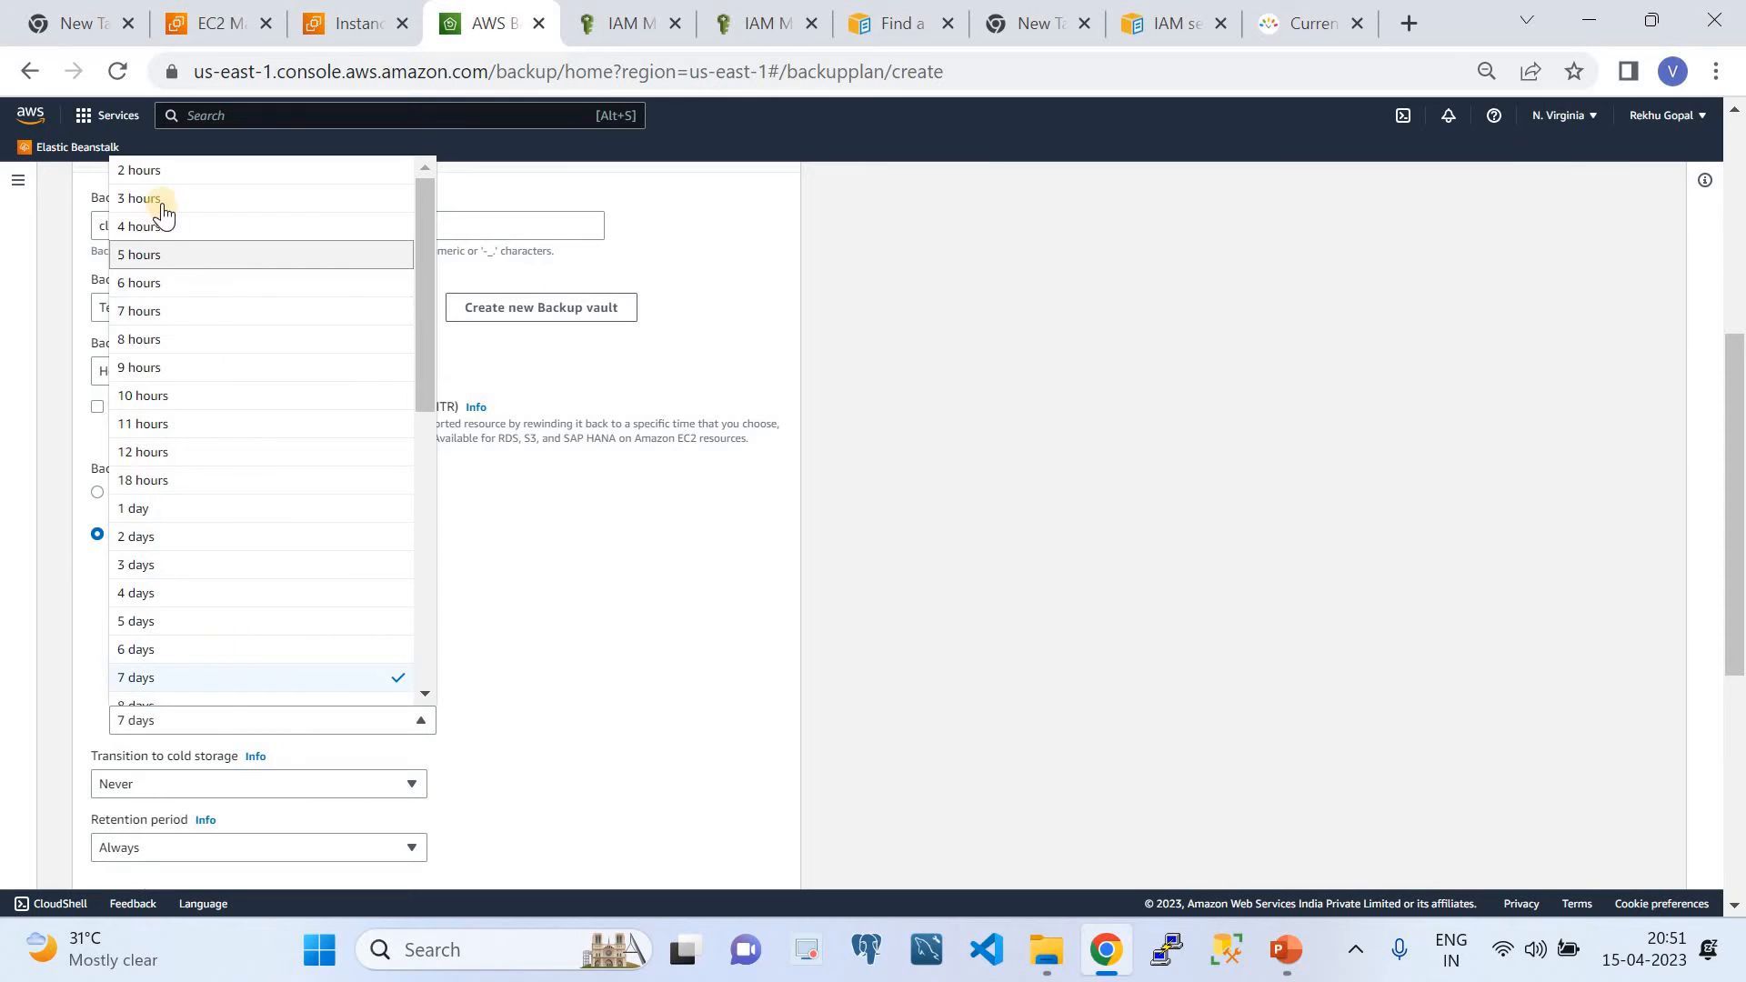
left_click(156, 171)
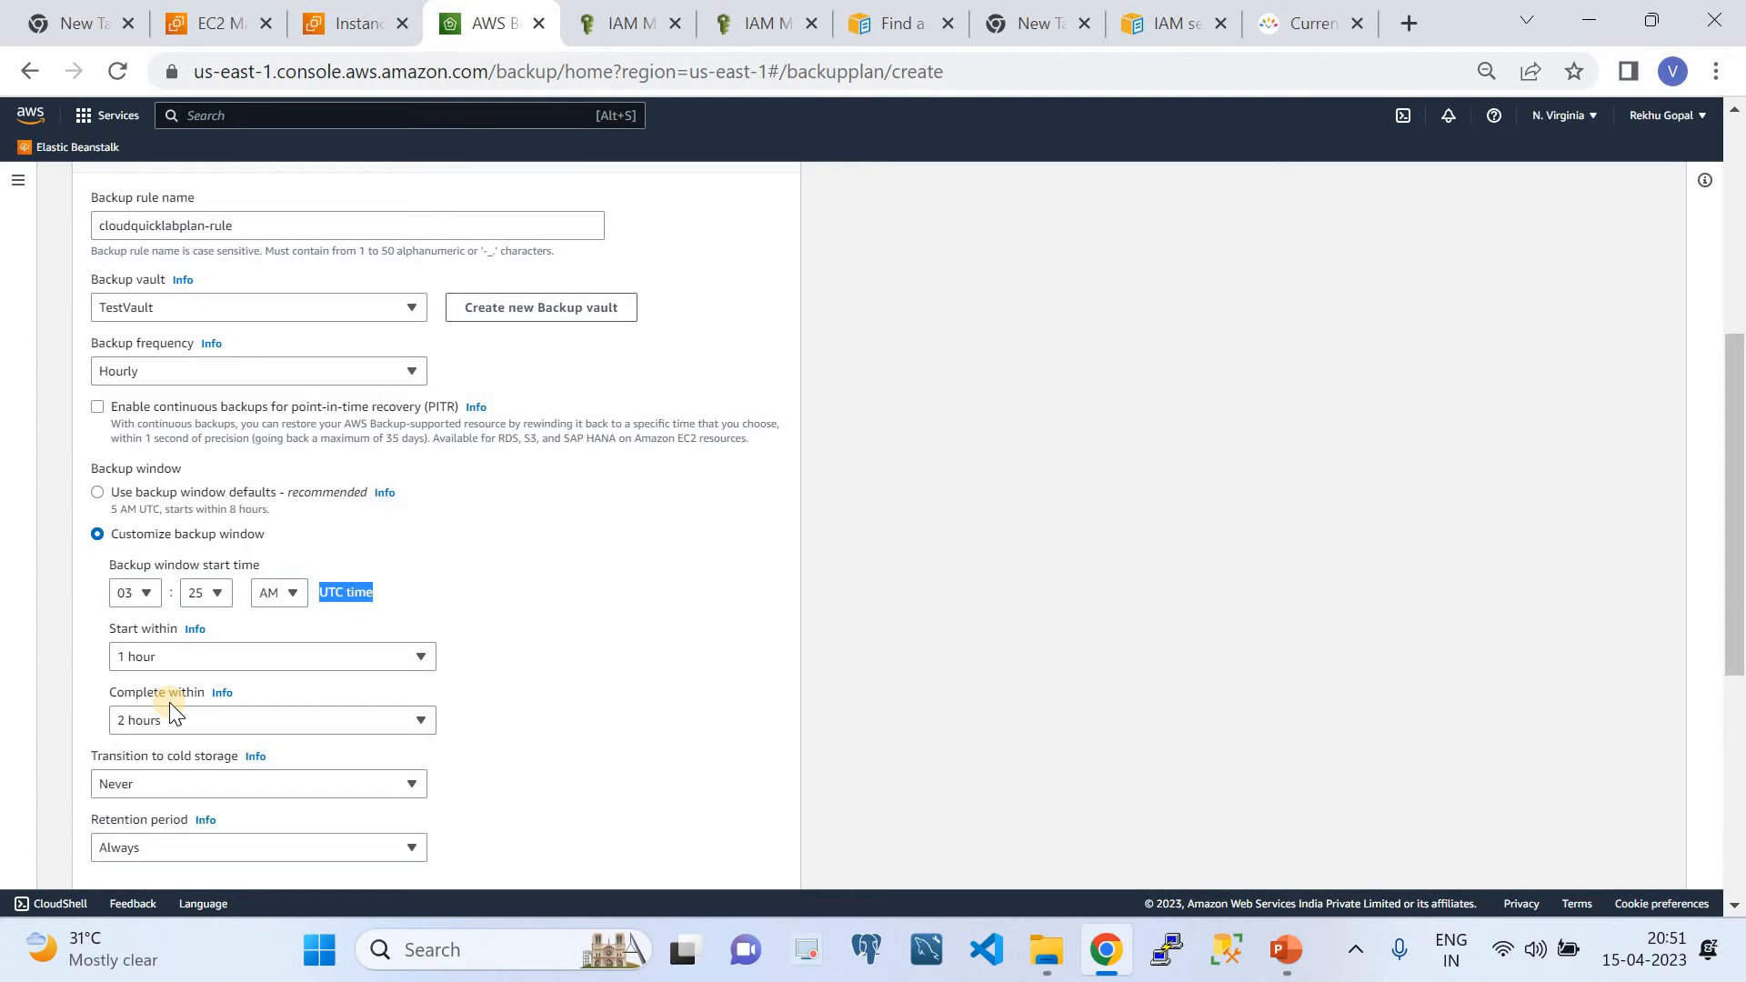
left_click(243, 723)
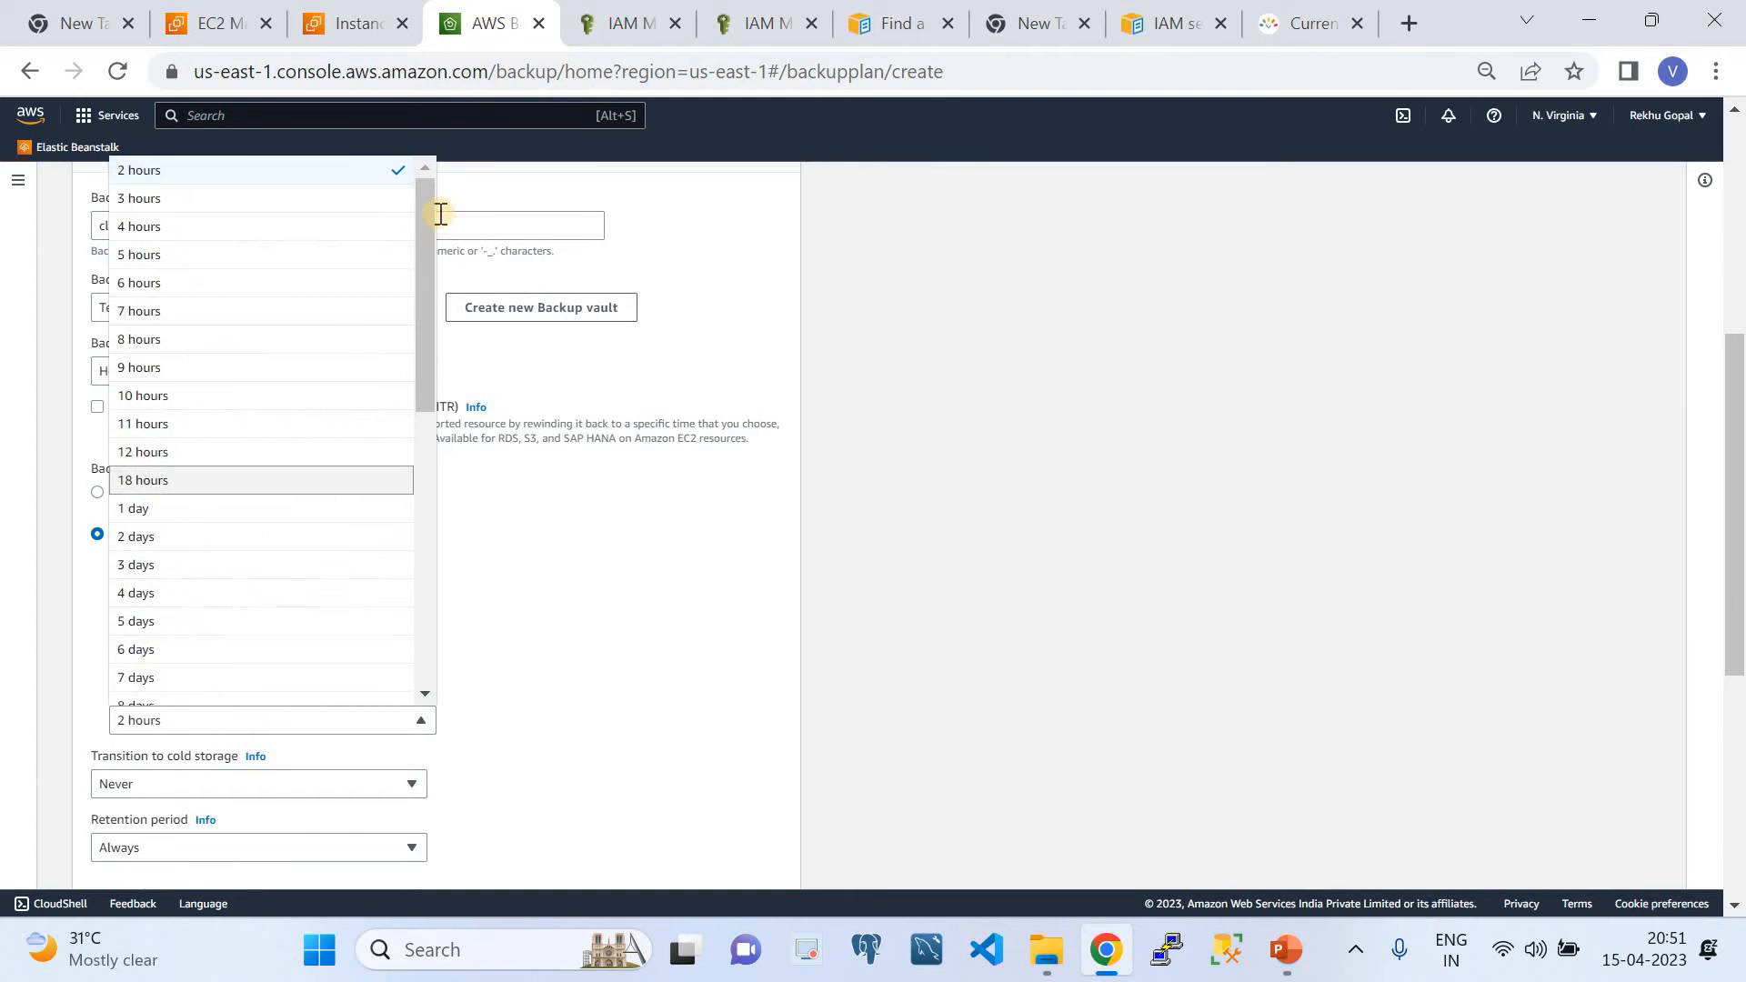
left_click(318, 179)
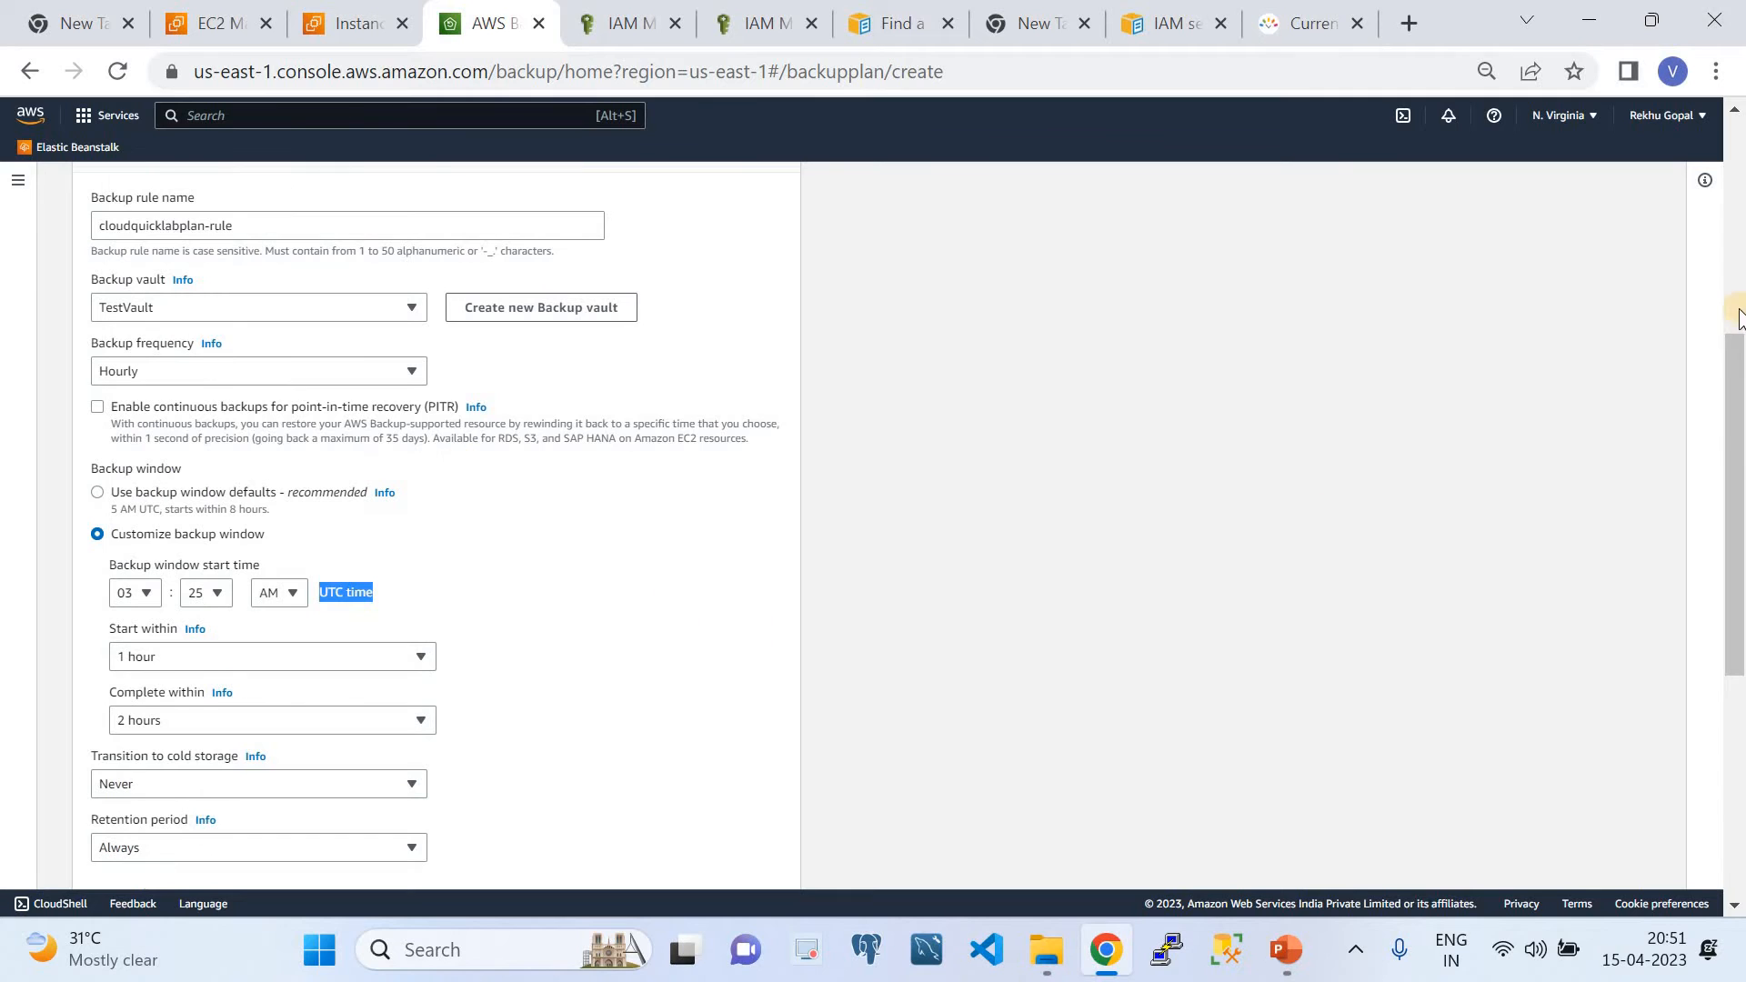
Set the rule's retention period to 1 day, using Days as the unit
left_click_drag(1737, 372, 1737, 454)
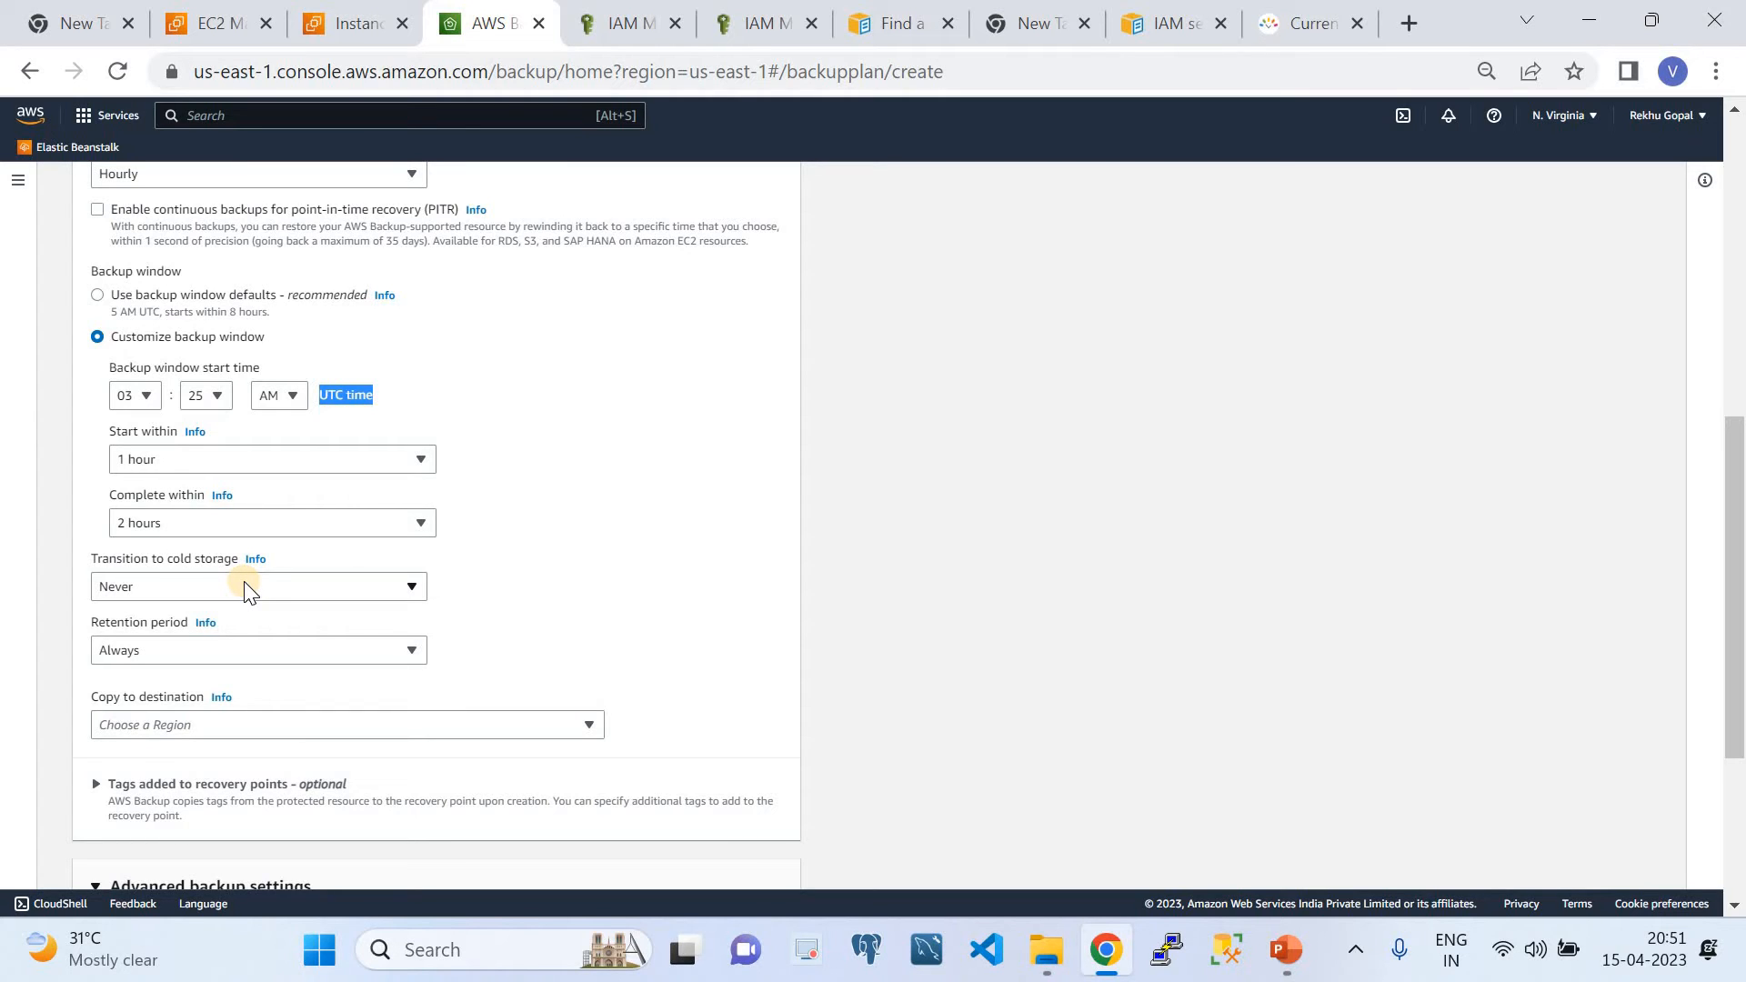
left_click(241, 648)
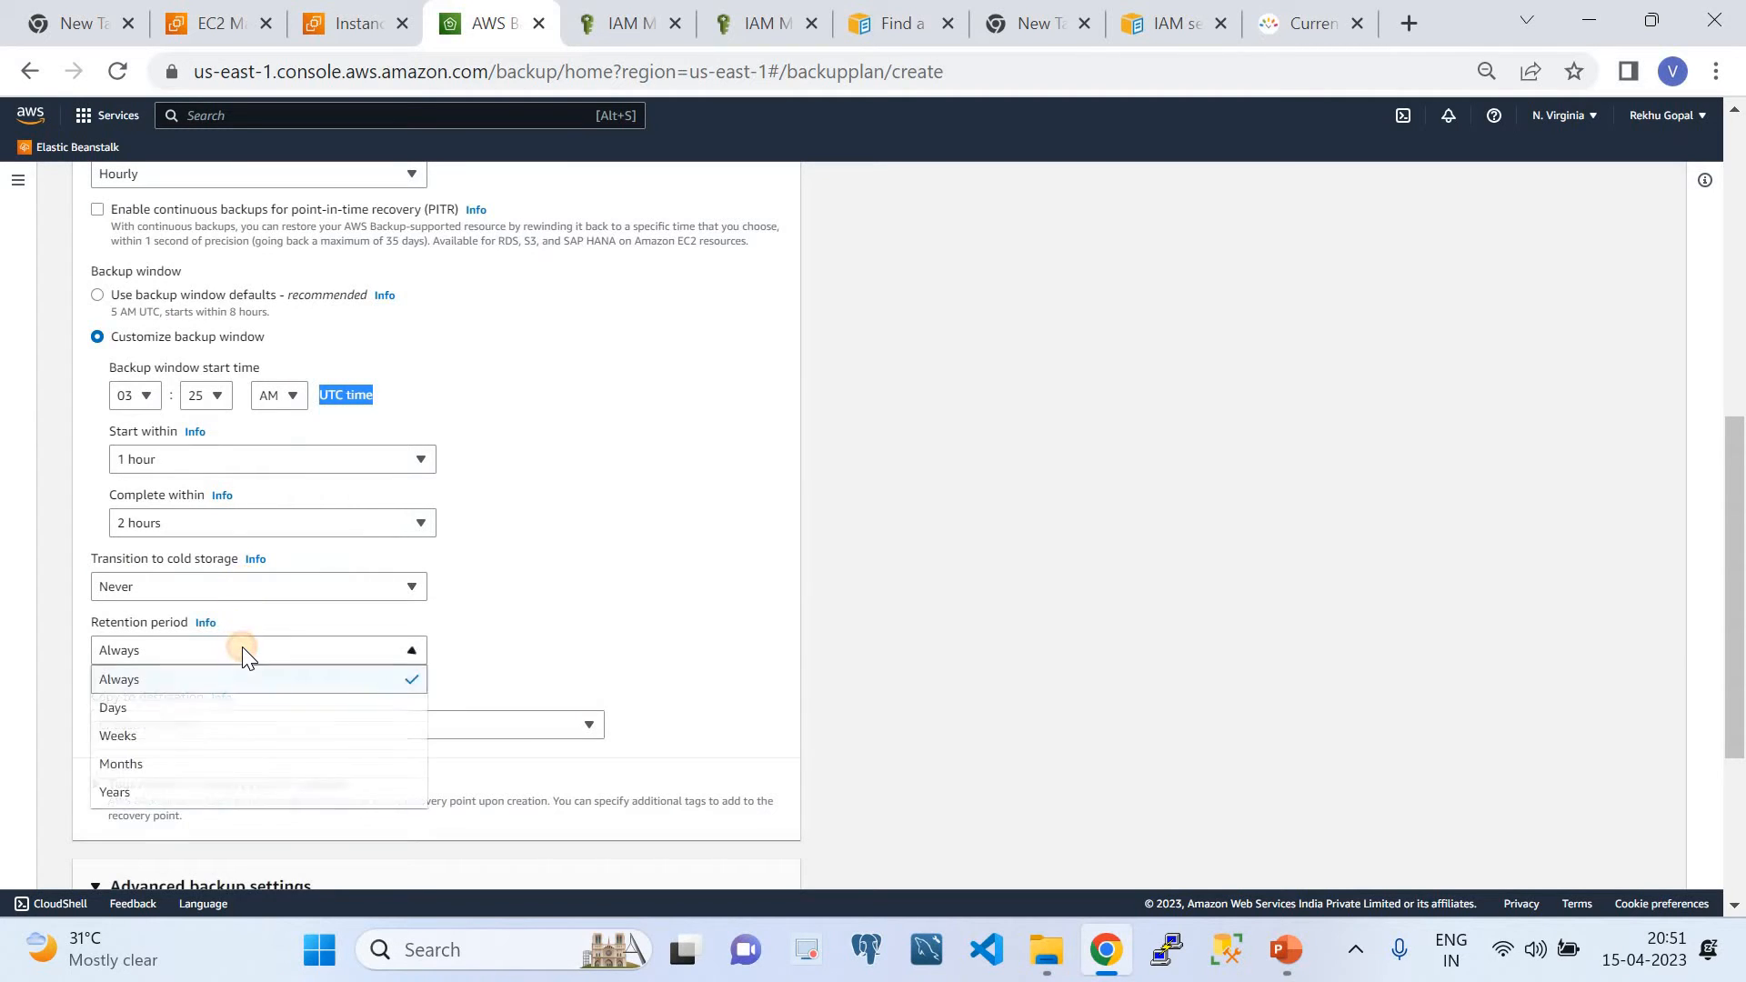
left_click(182, 709)
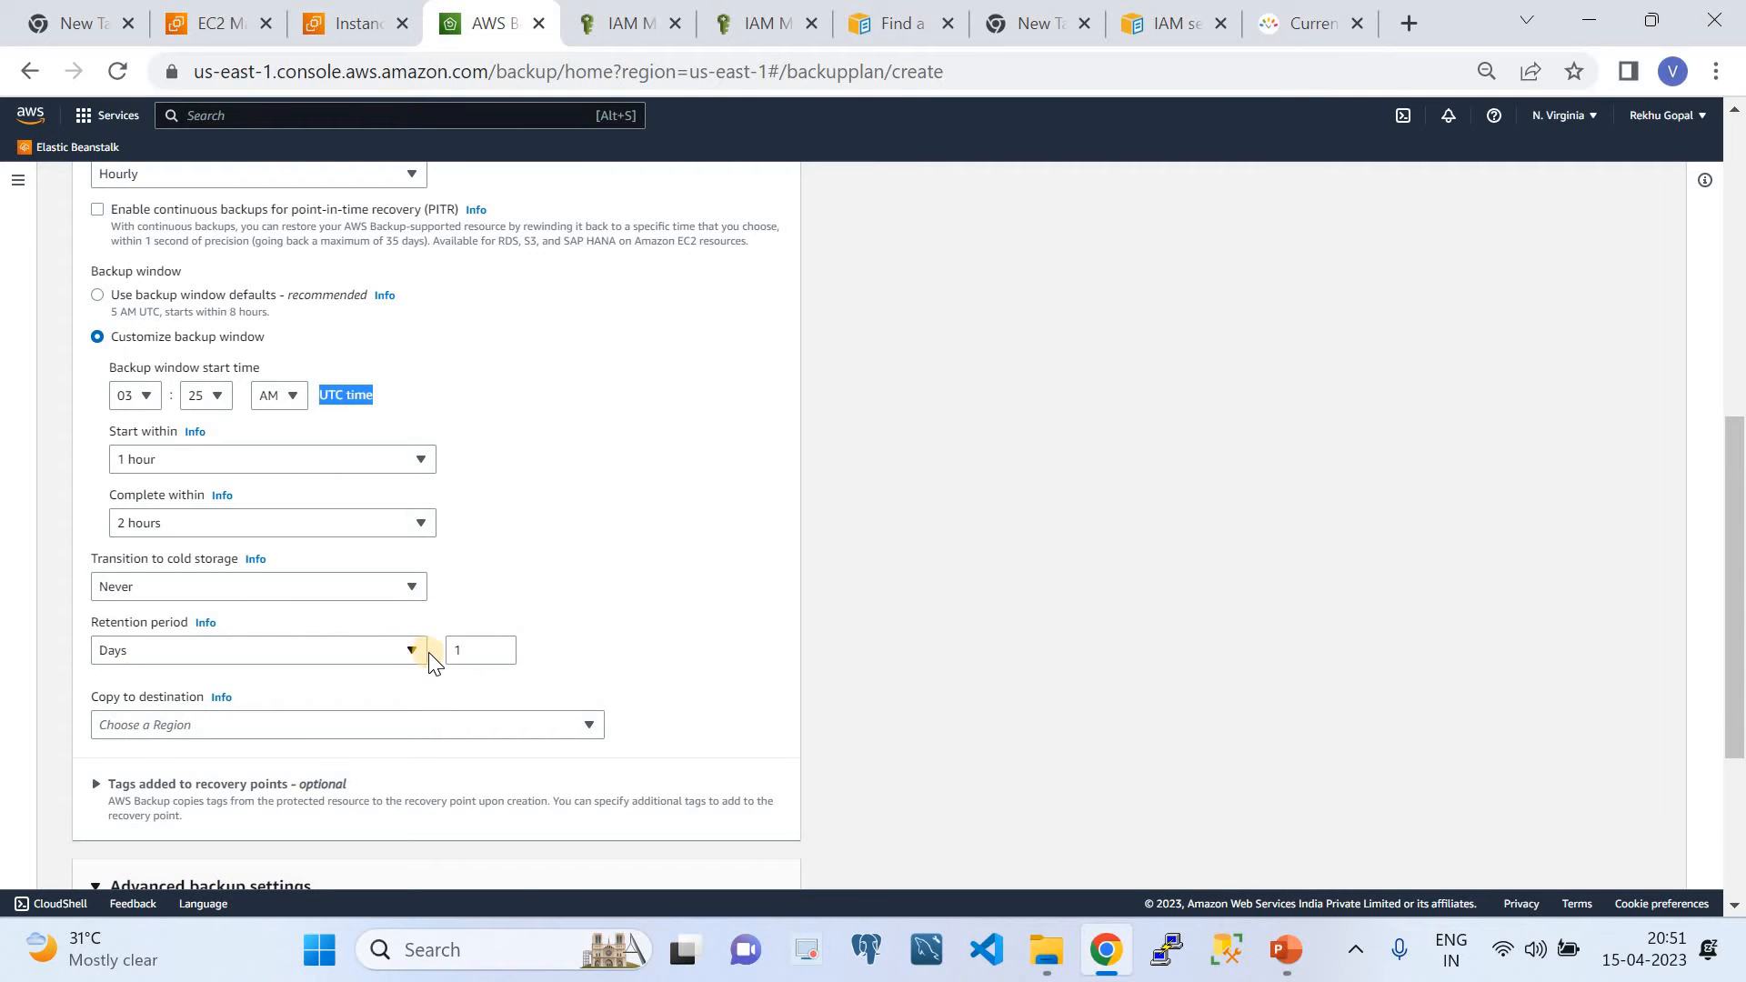
left_click(366, 651)
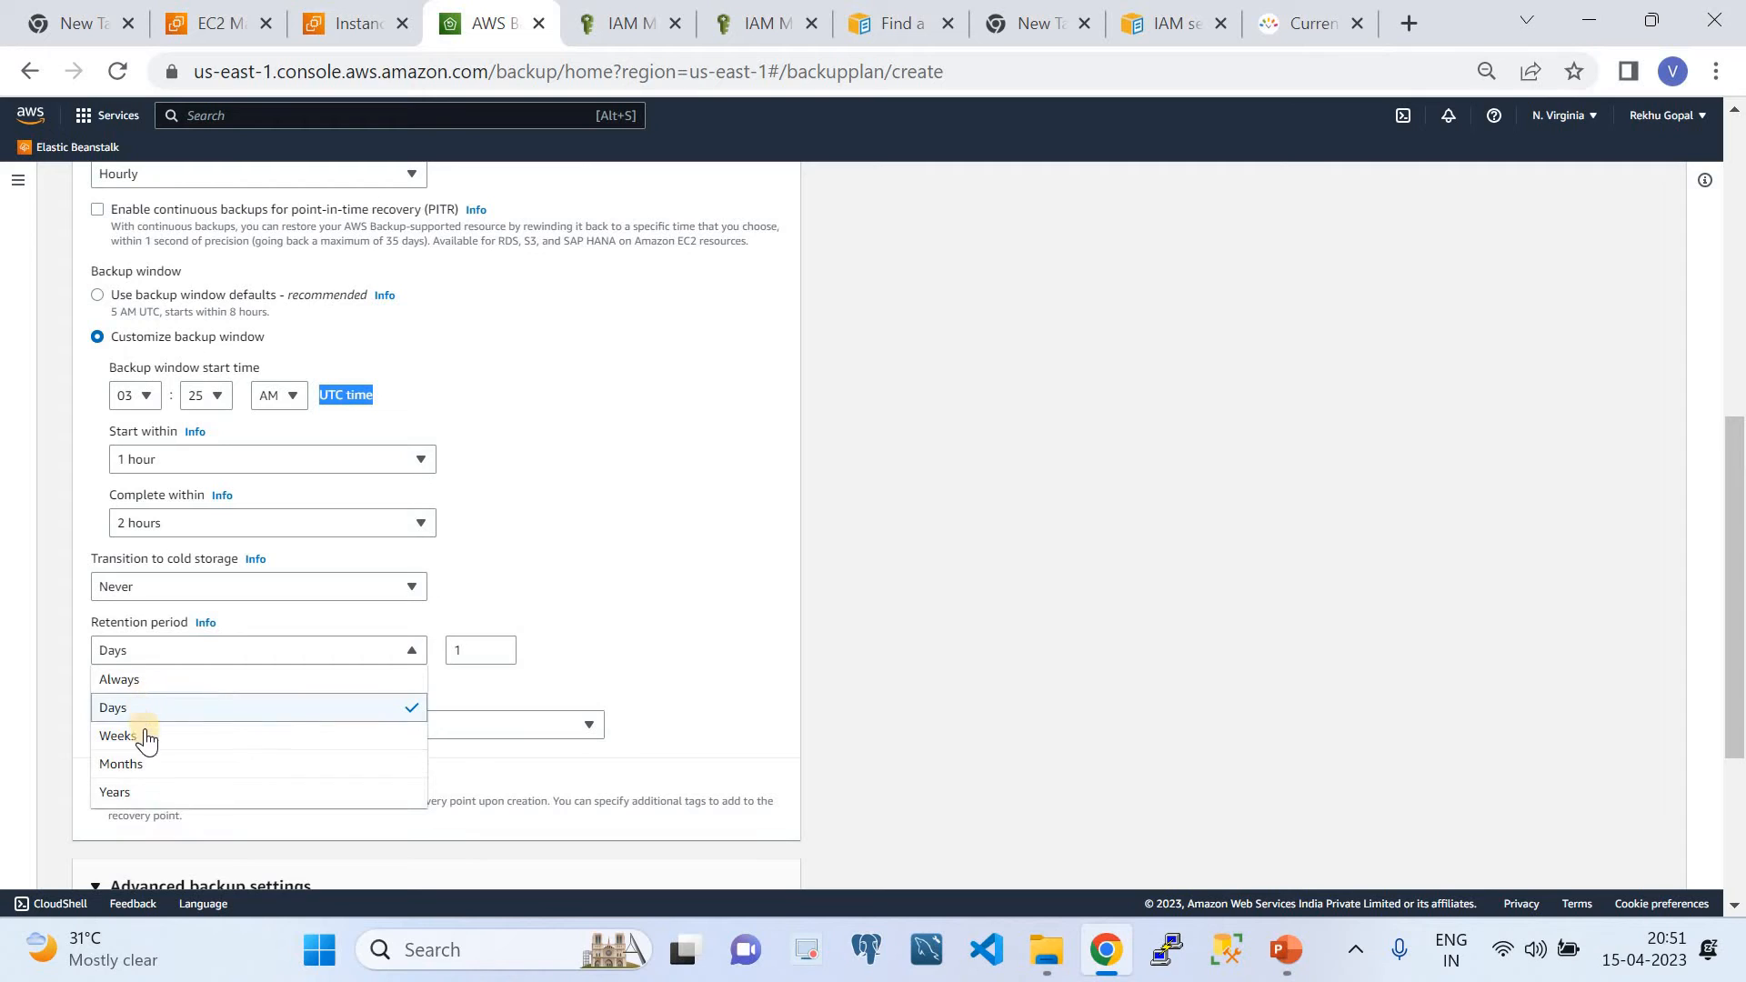
left_click(586, 604)
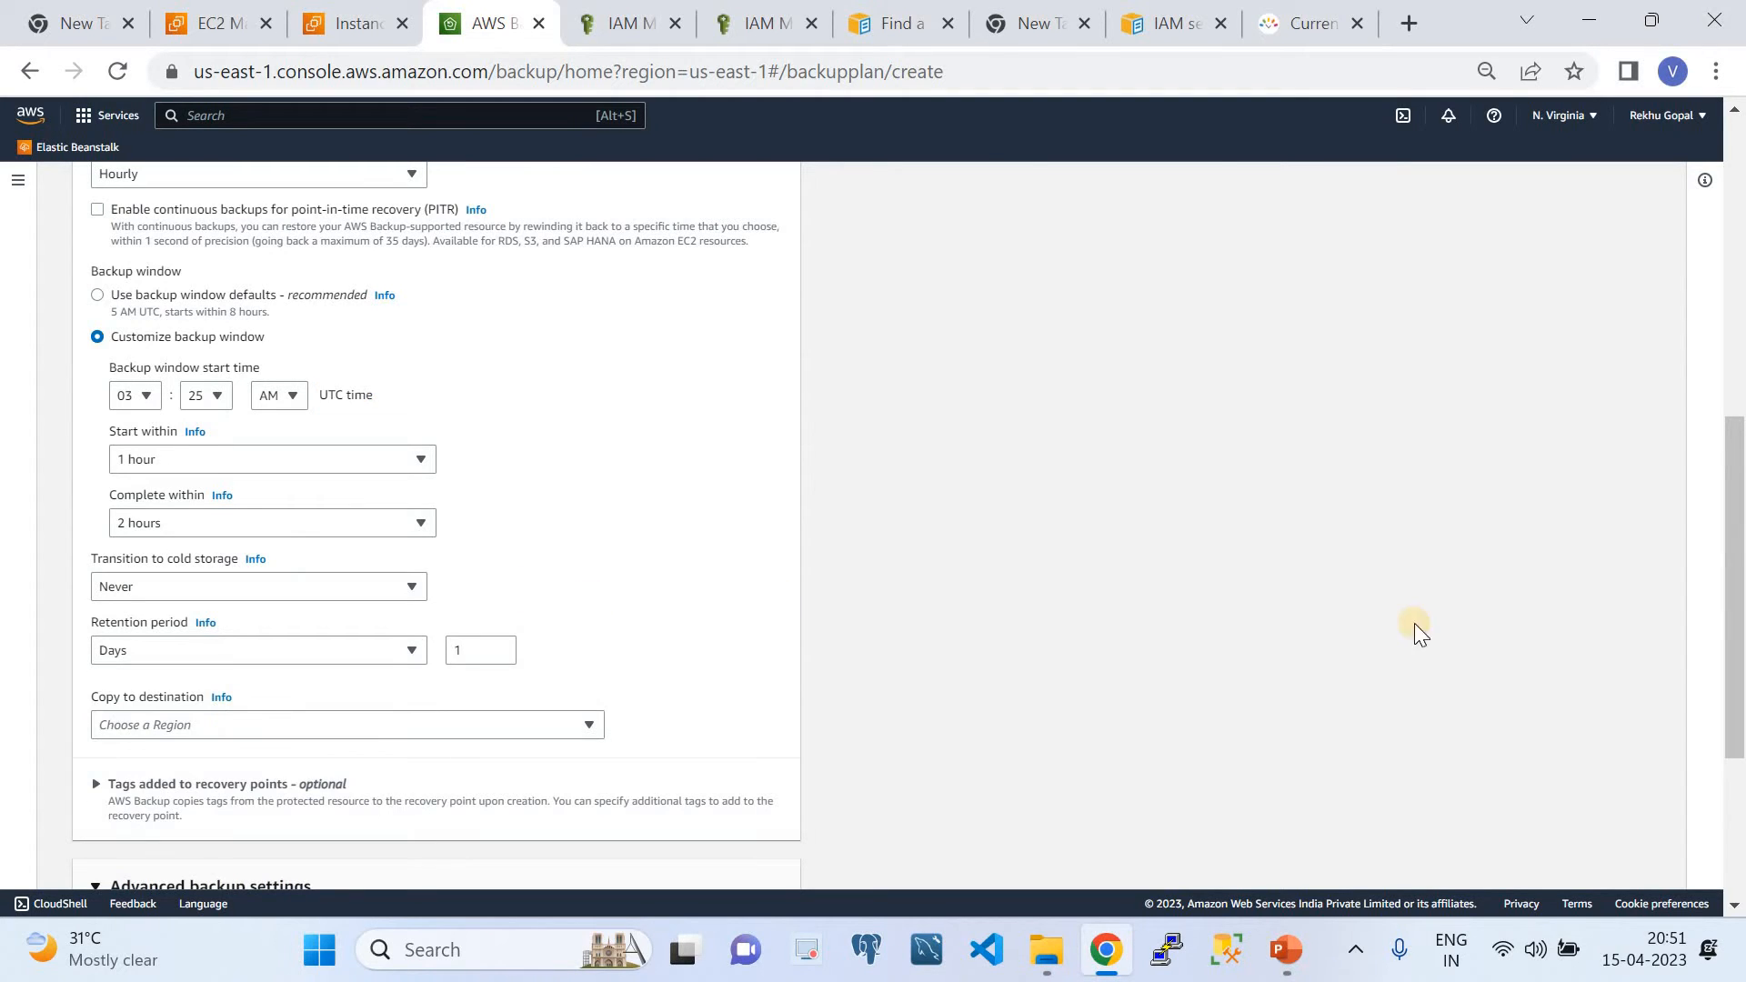
Create the backup plan, leaving the copy destination and advanced backup settings at their defaults
left_click_drag(1714, 653, 1716, 669)
scroll(401, 474, "down", 3)
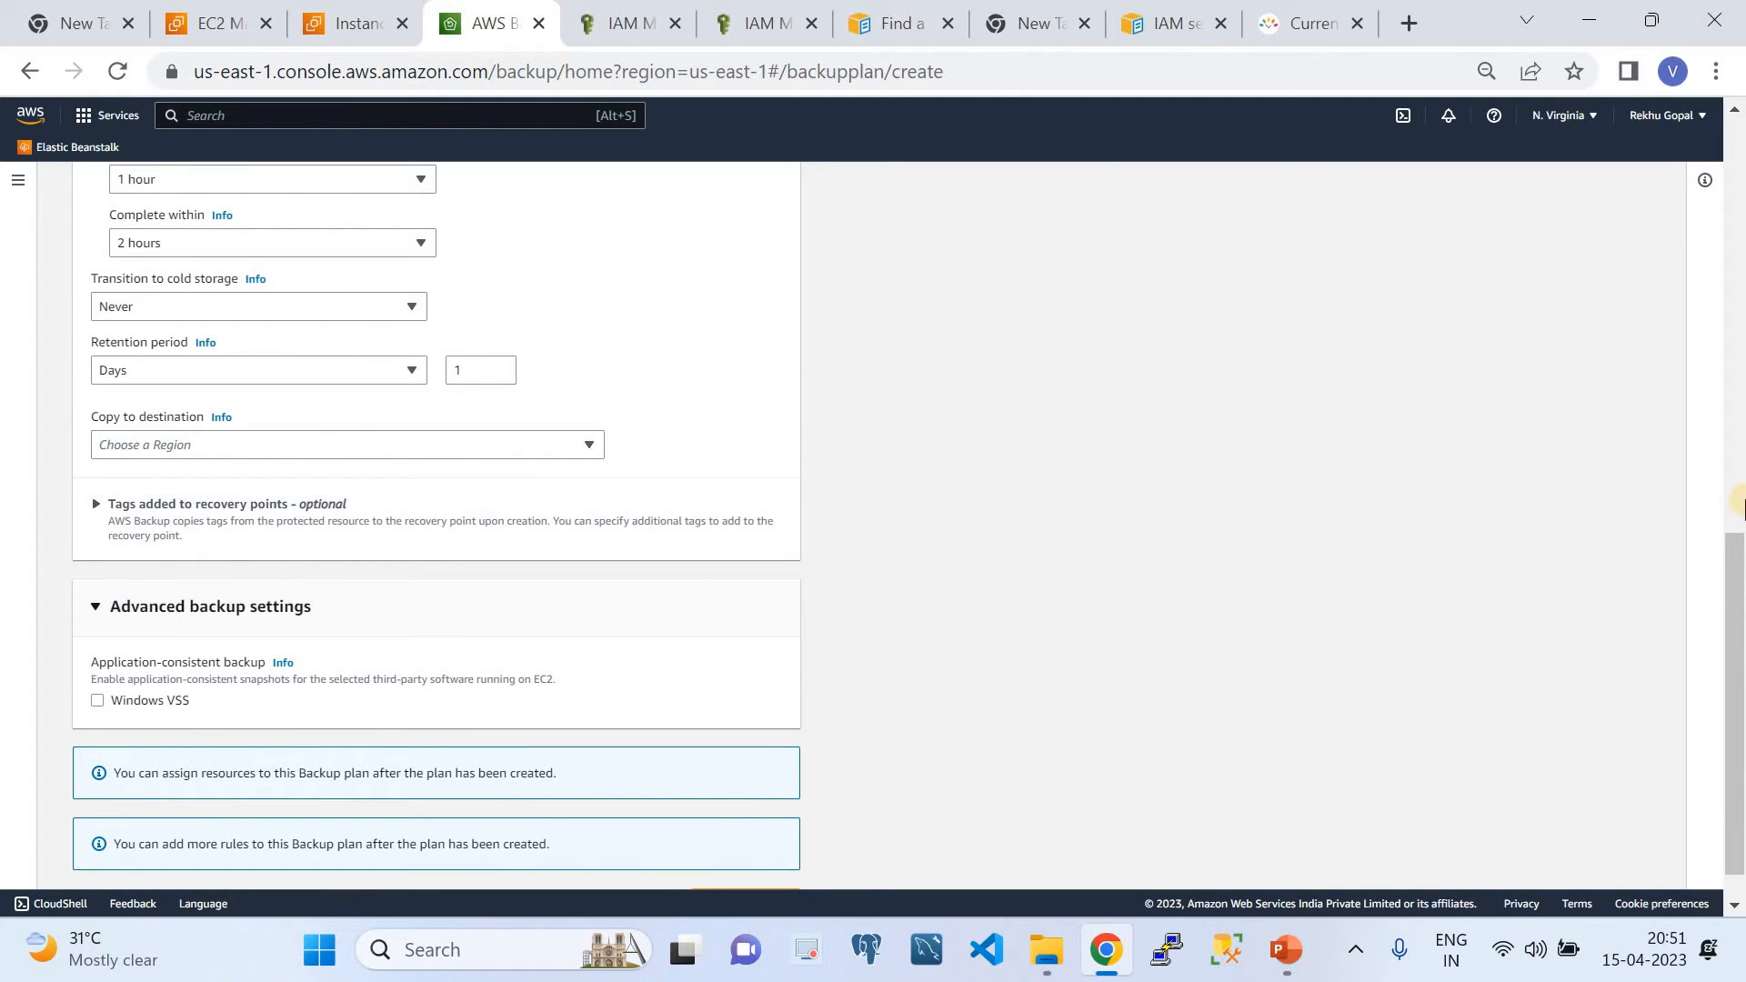
left_click_drag(1728, 828, 1729, 846)
left_click(788, 866)
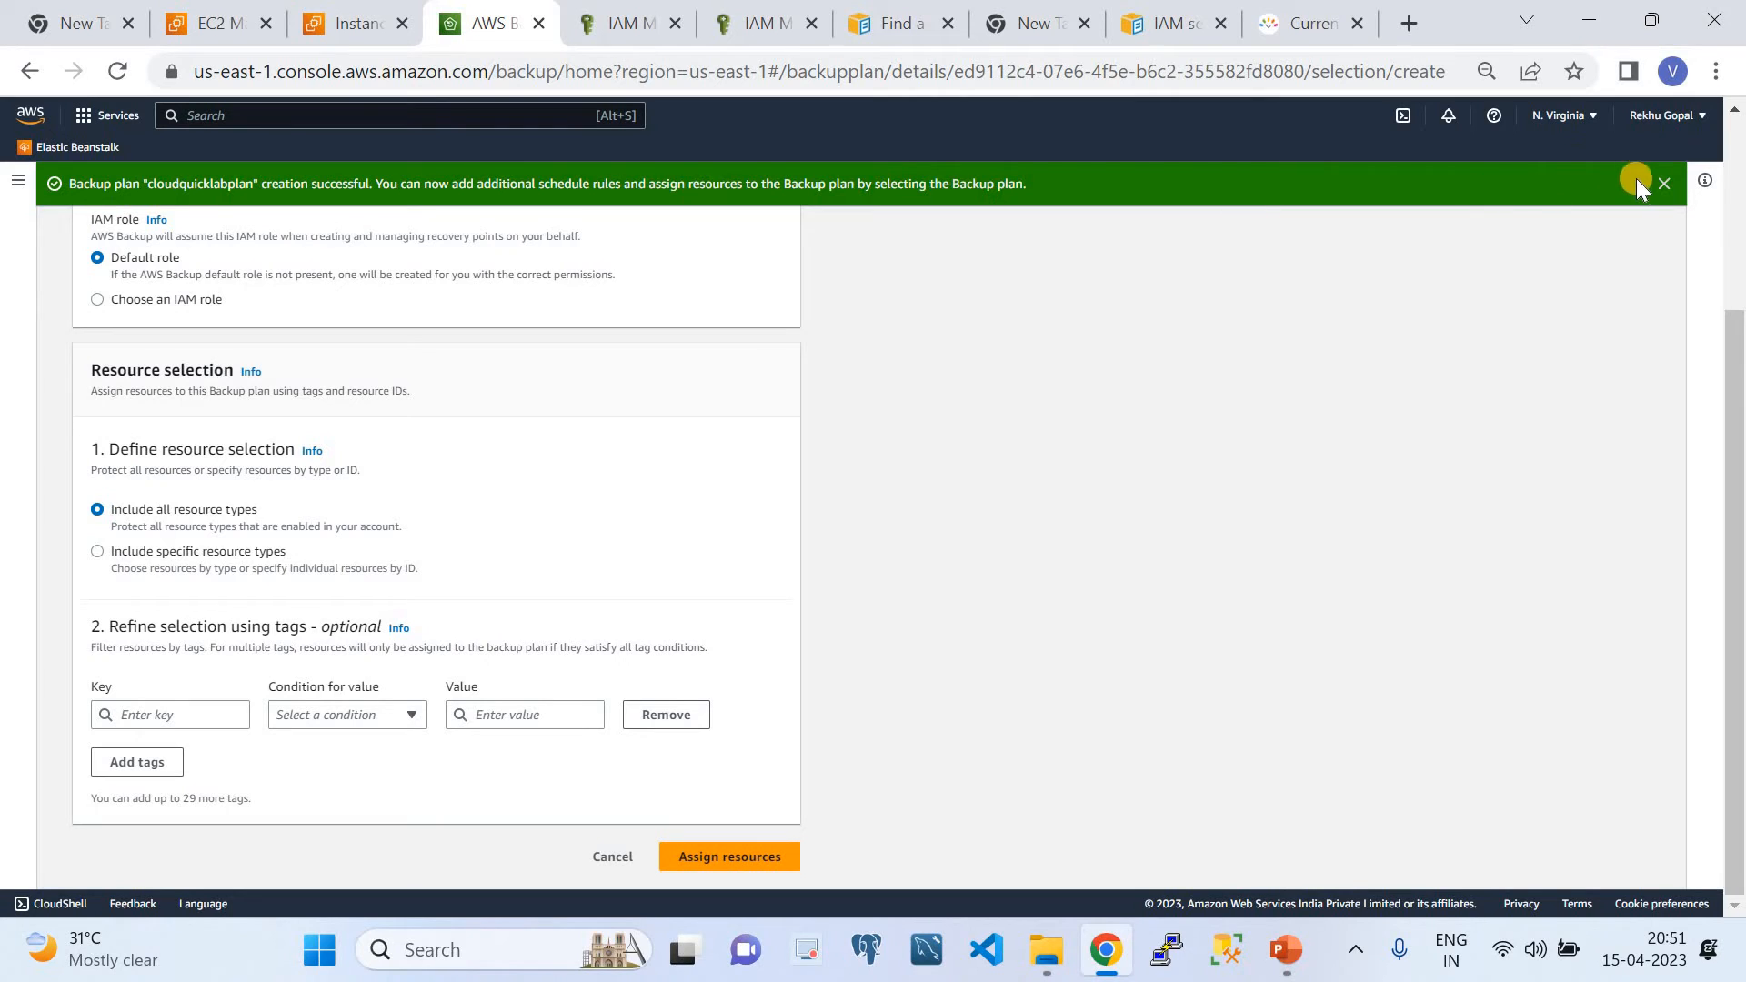
Dismiss the creation notice and open the details of cloudquicklabplan from the list of backup plans
left_click(1663, 186)
scroll(1339, 178, "up", 3)
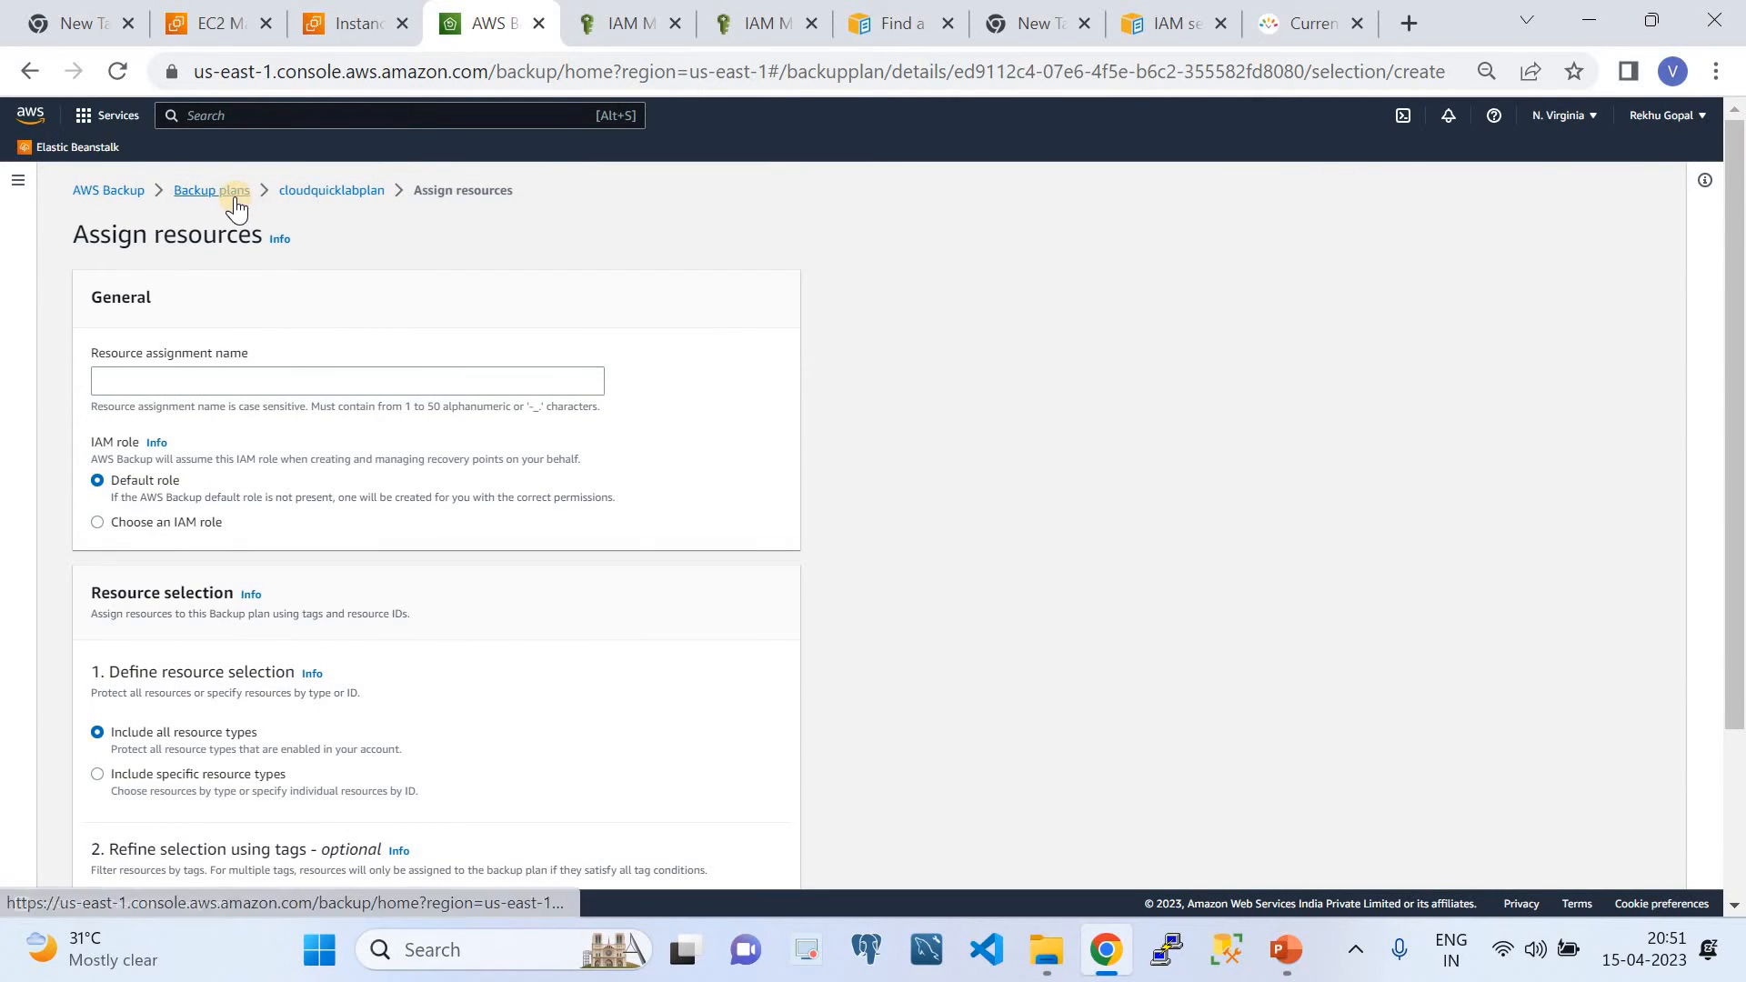
left_click(232, 190)
left_click(369, 423)
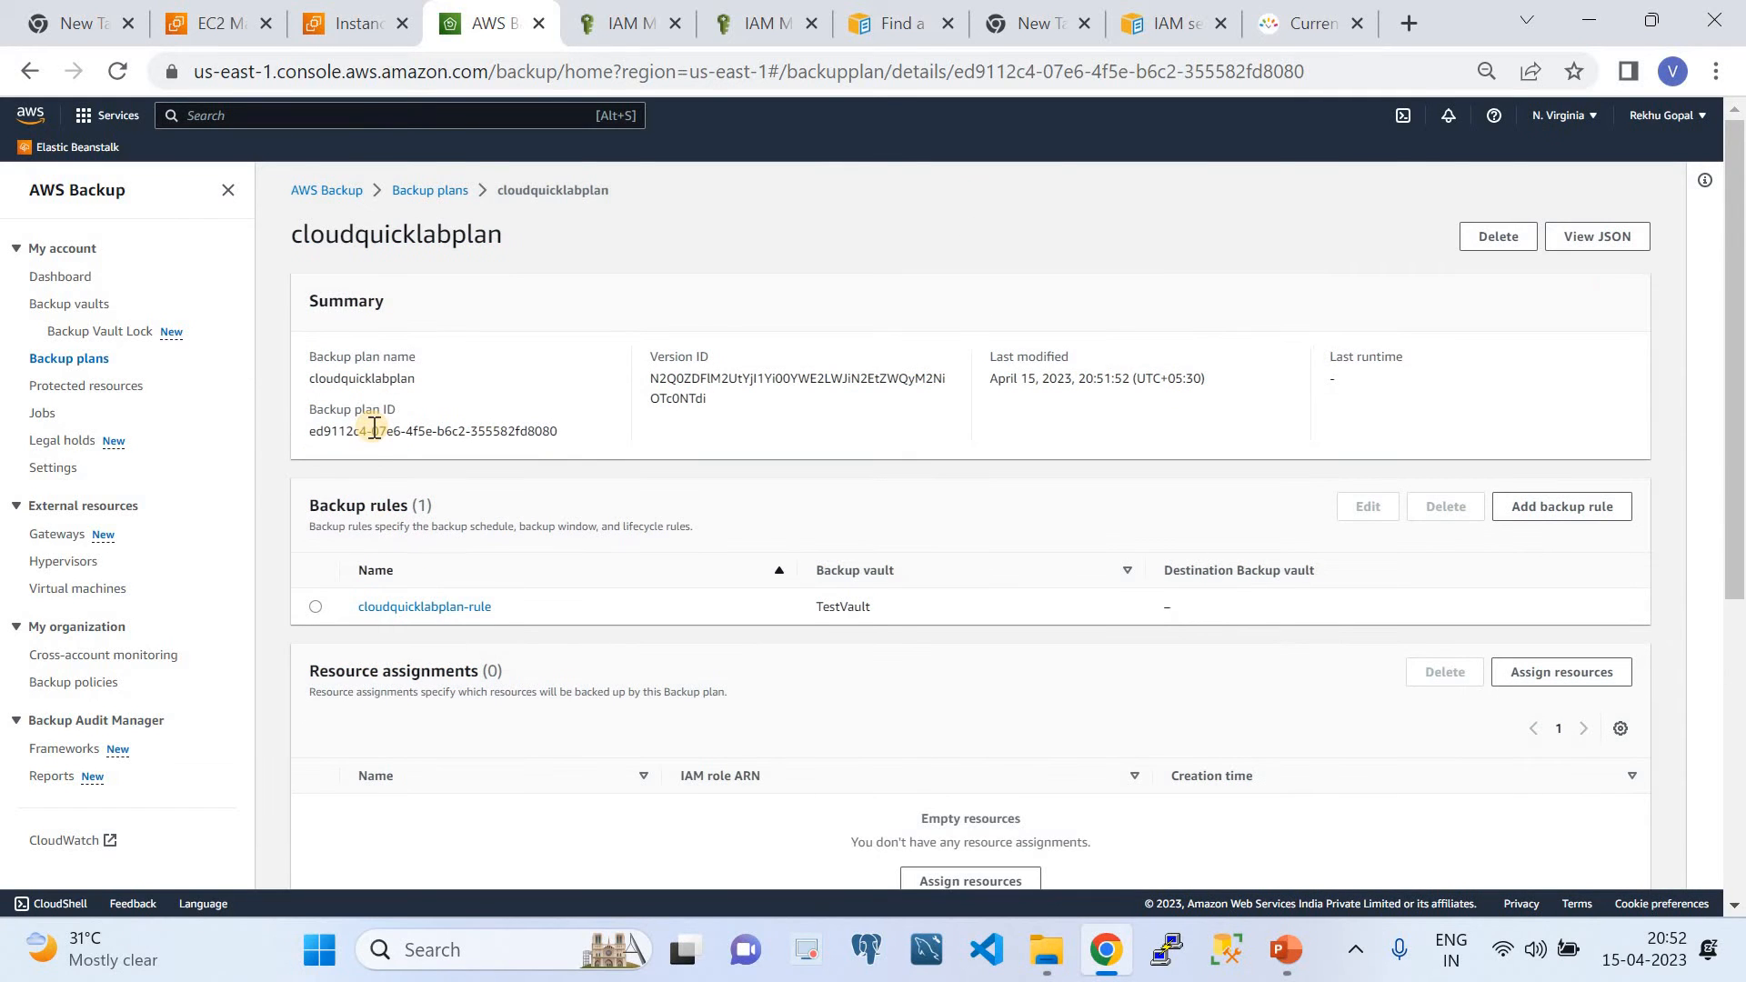
Start a resource assignment for cloudquicklabplan and name it Demo
left_click_drag(1737, 529, 1728, 655)
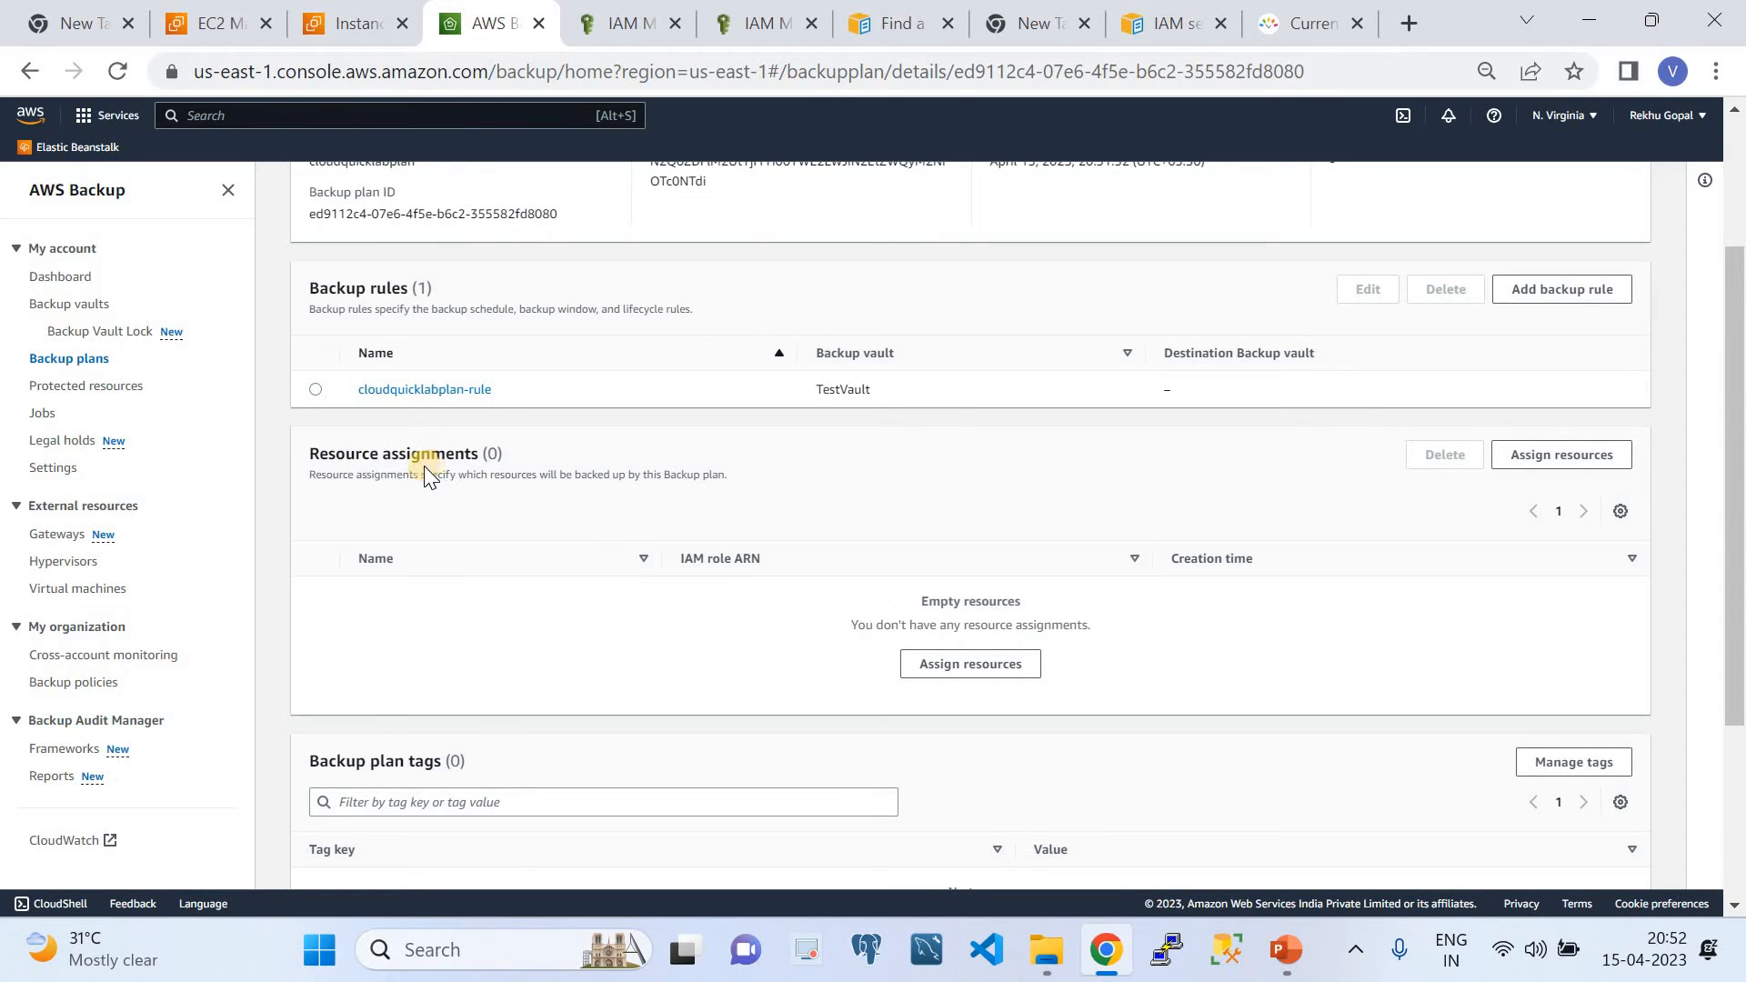
left_click(1561, 457)
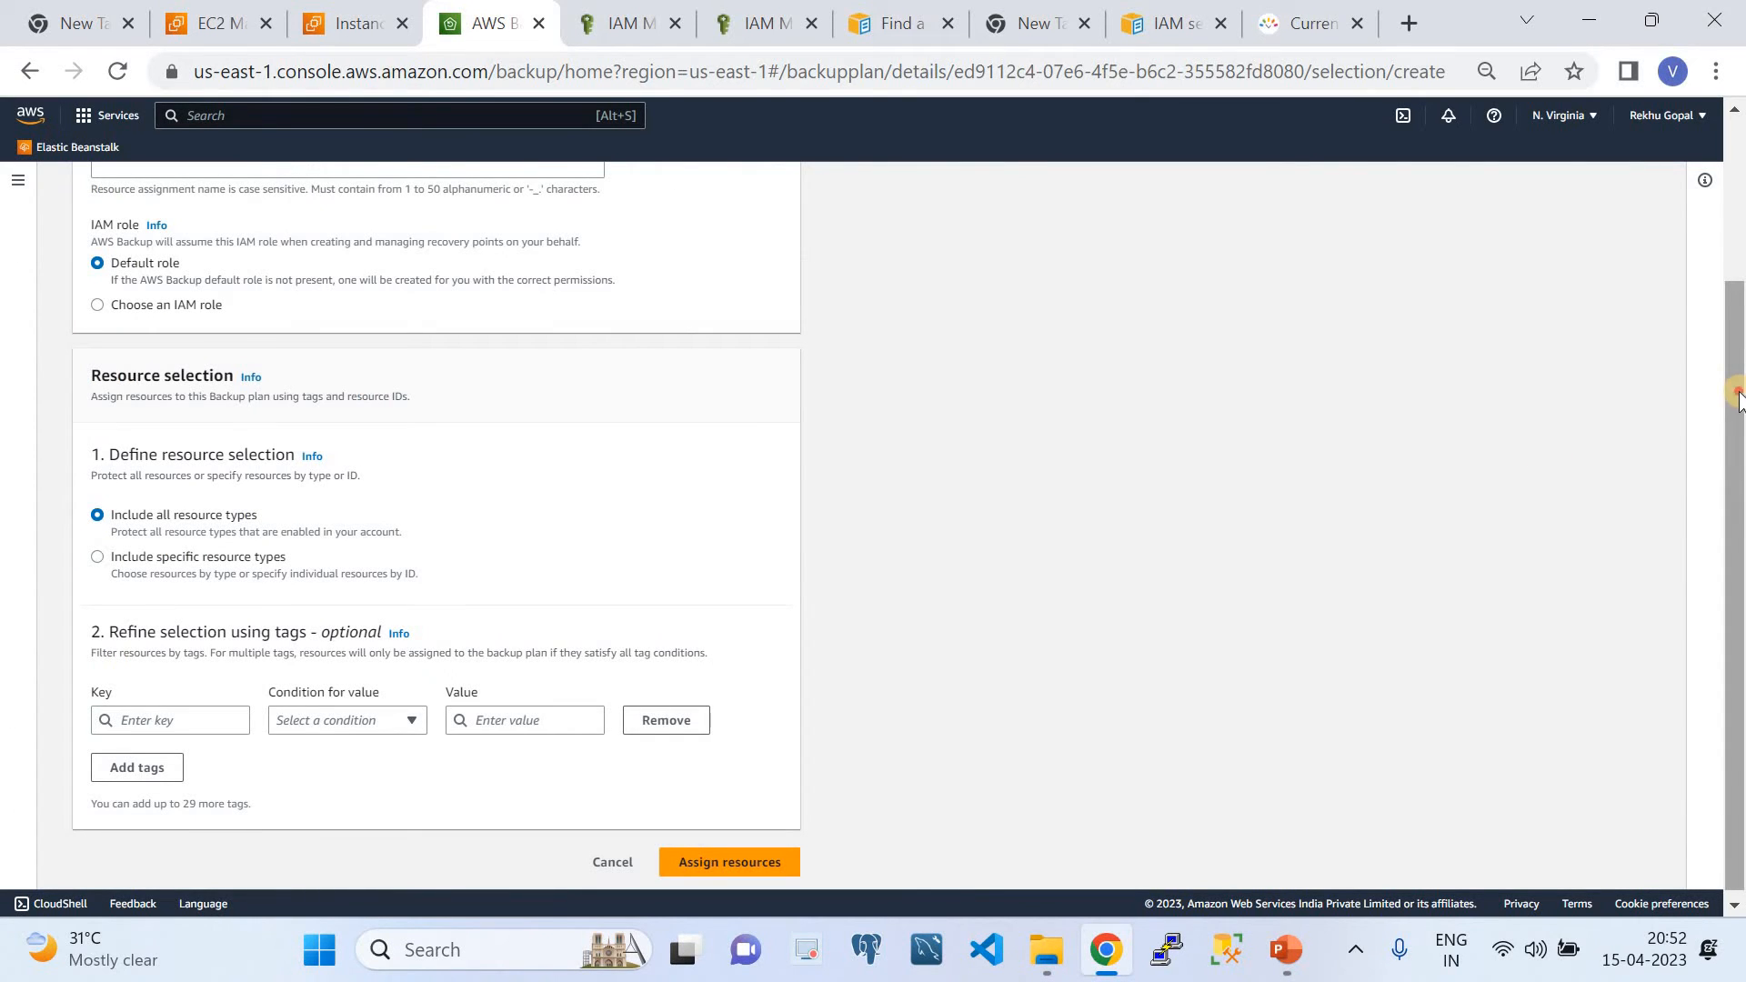
scroll(1738, 400, "up", 3)
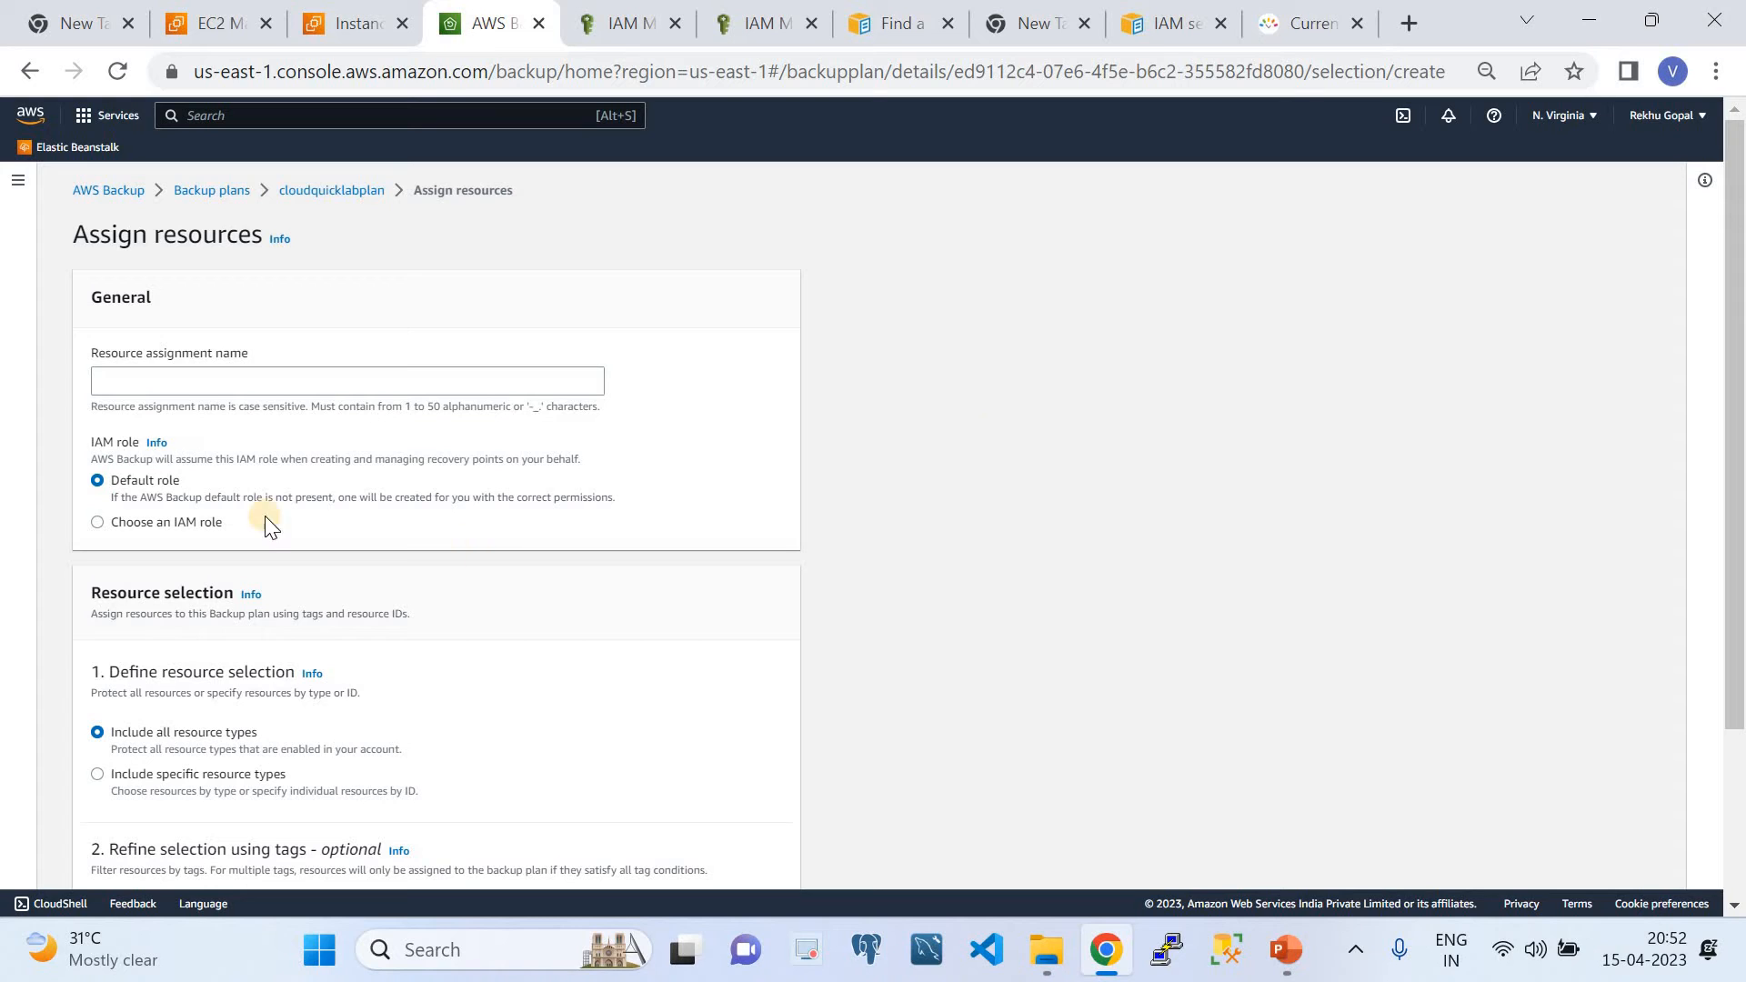
left_click(186, 376)
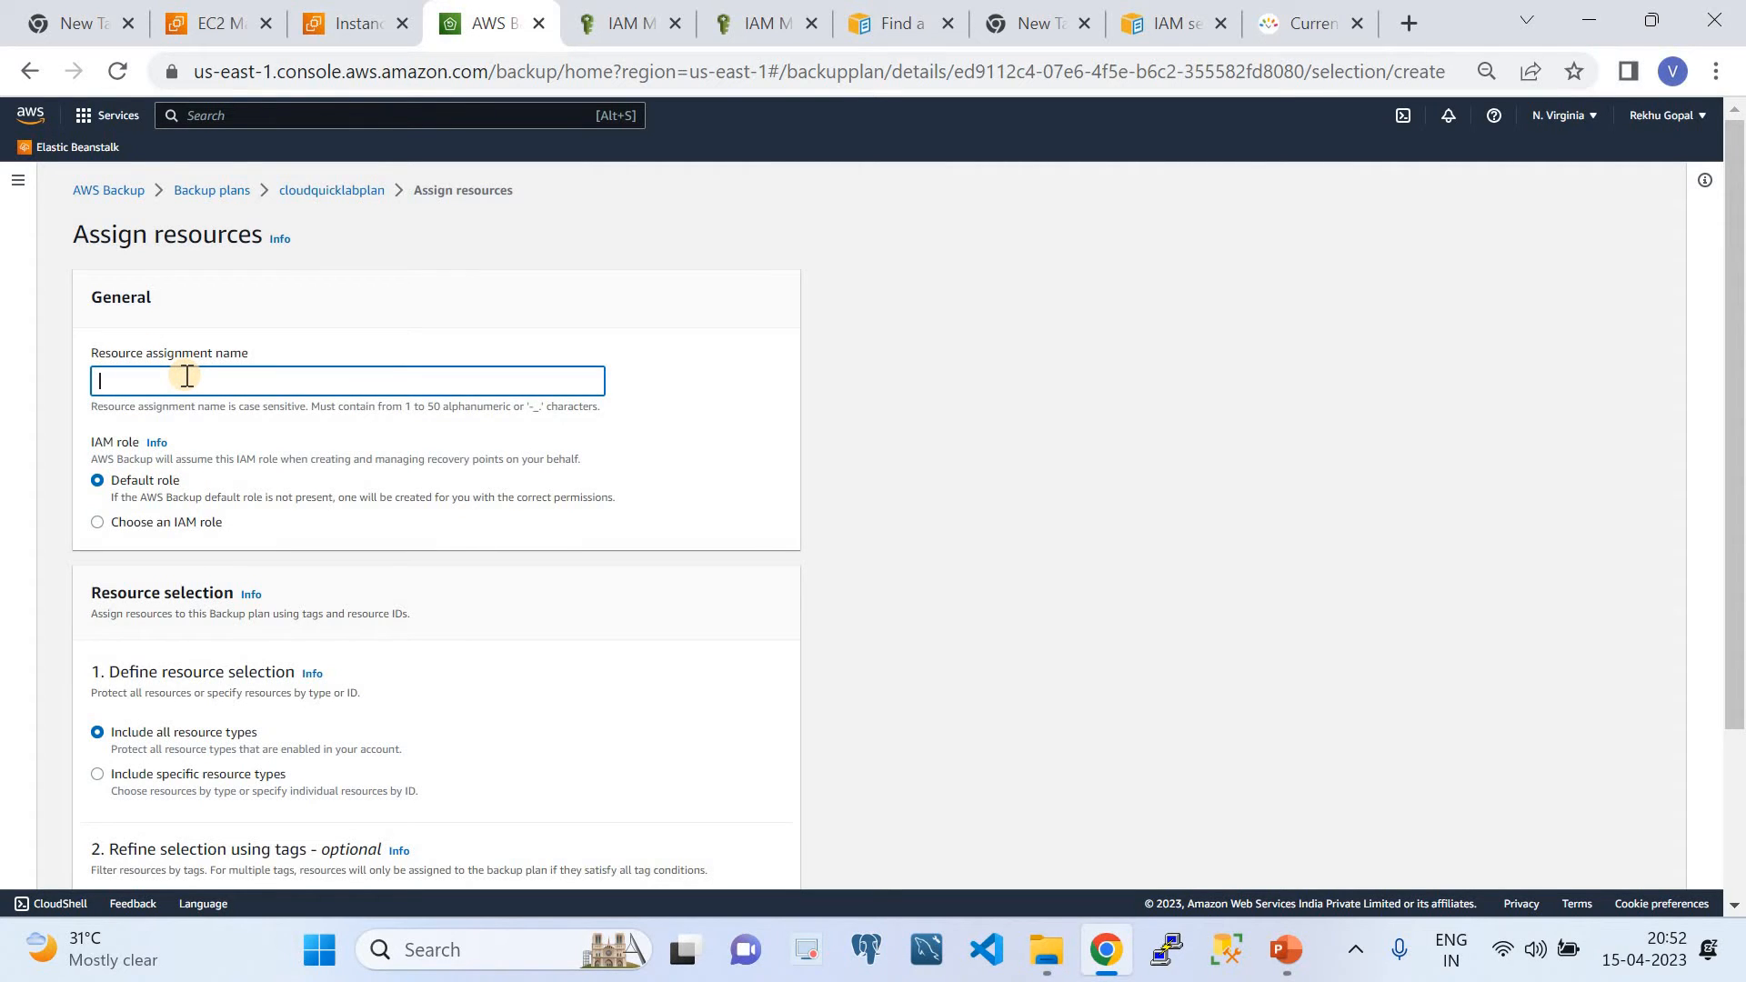
type("Demo")
Keep the default IAM role and set the resource selection to include specific resource types
scroll(1305, 557, "down", 1)
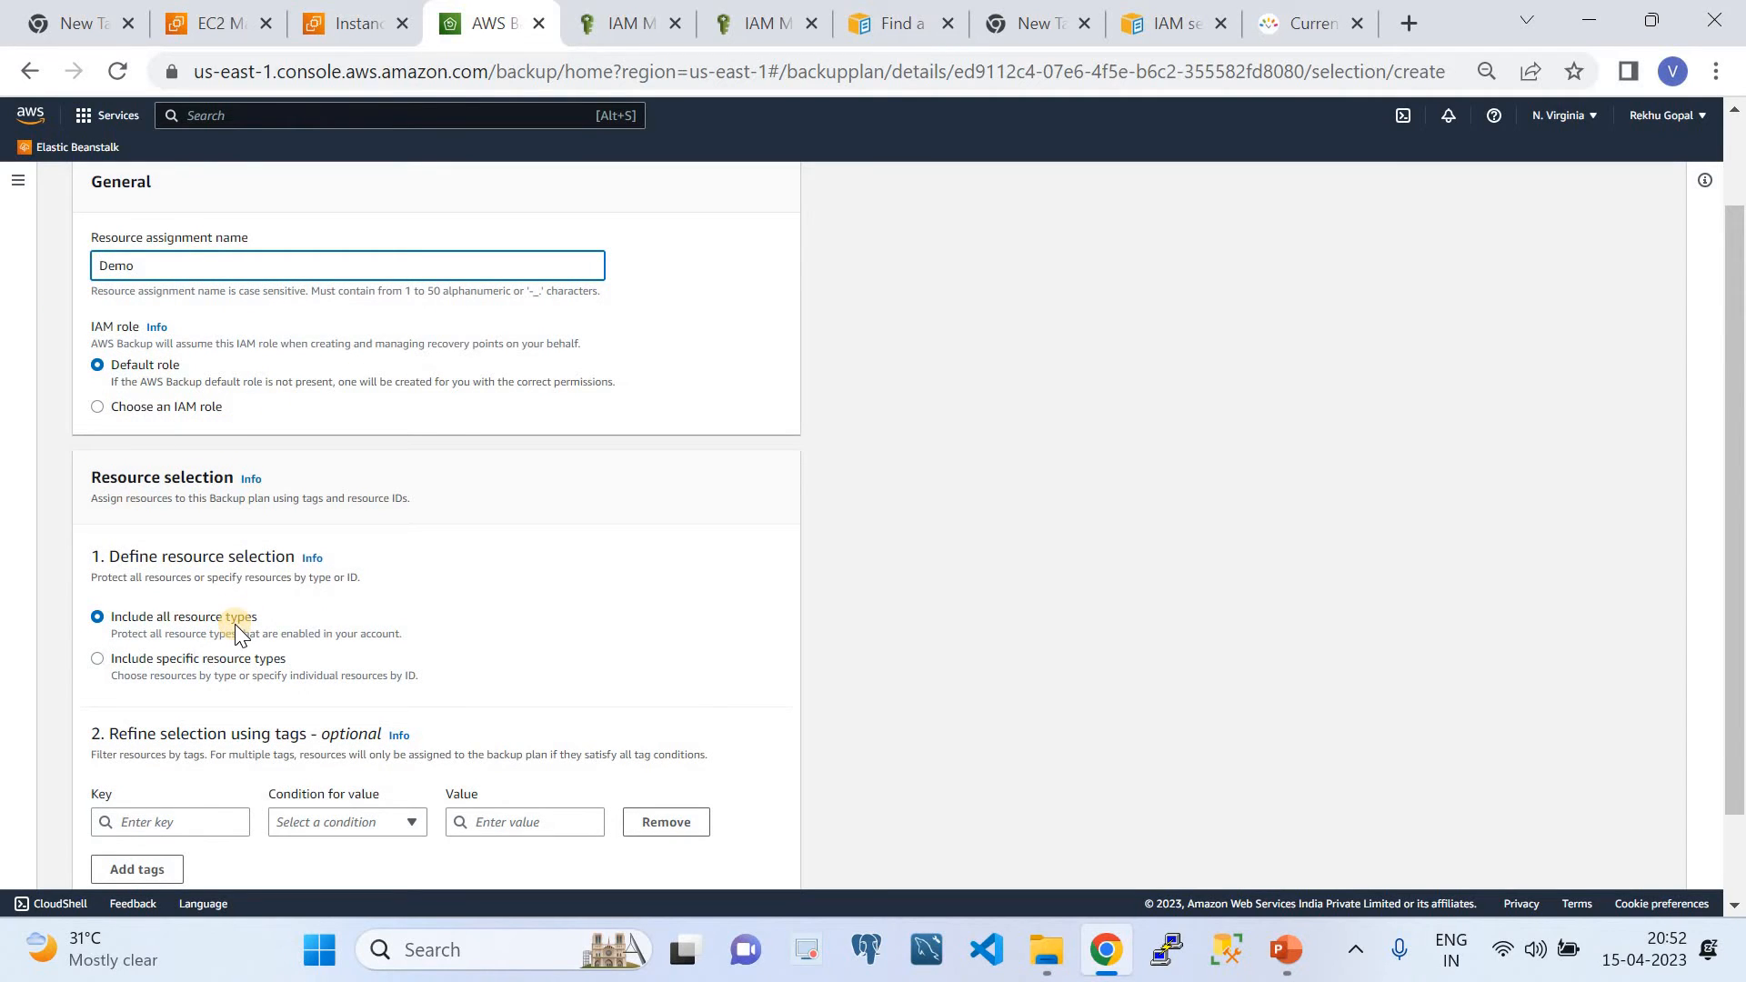
scroll(1728, 499, "down", 1)
left_click_drag(1725, 491, 1723, 515)
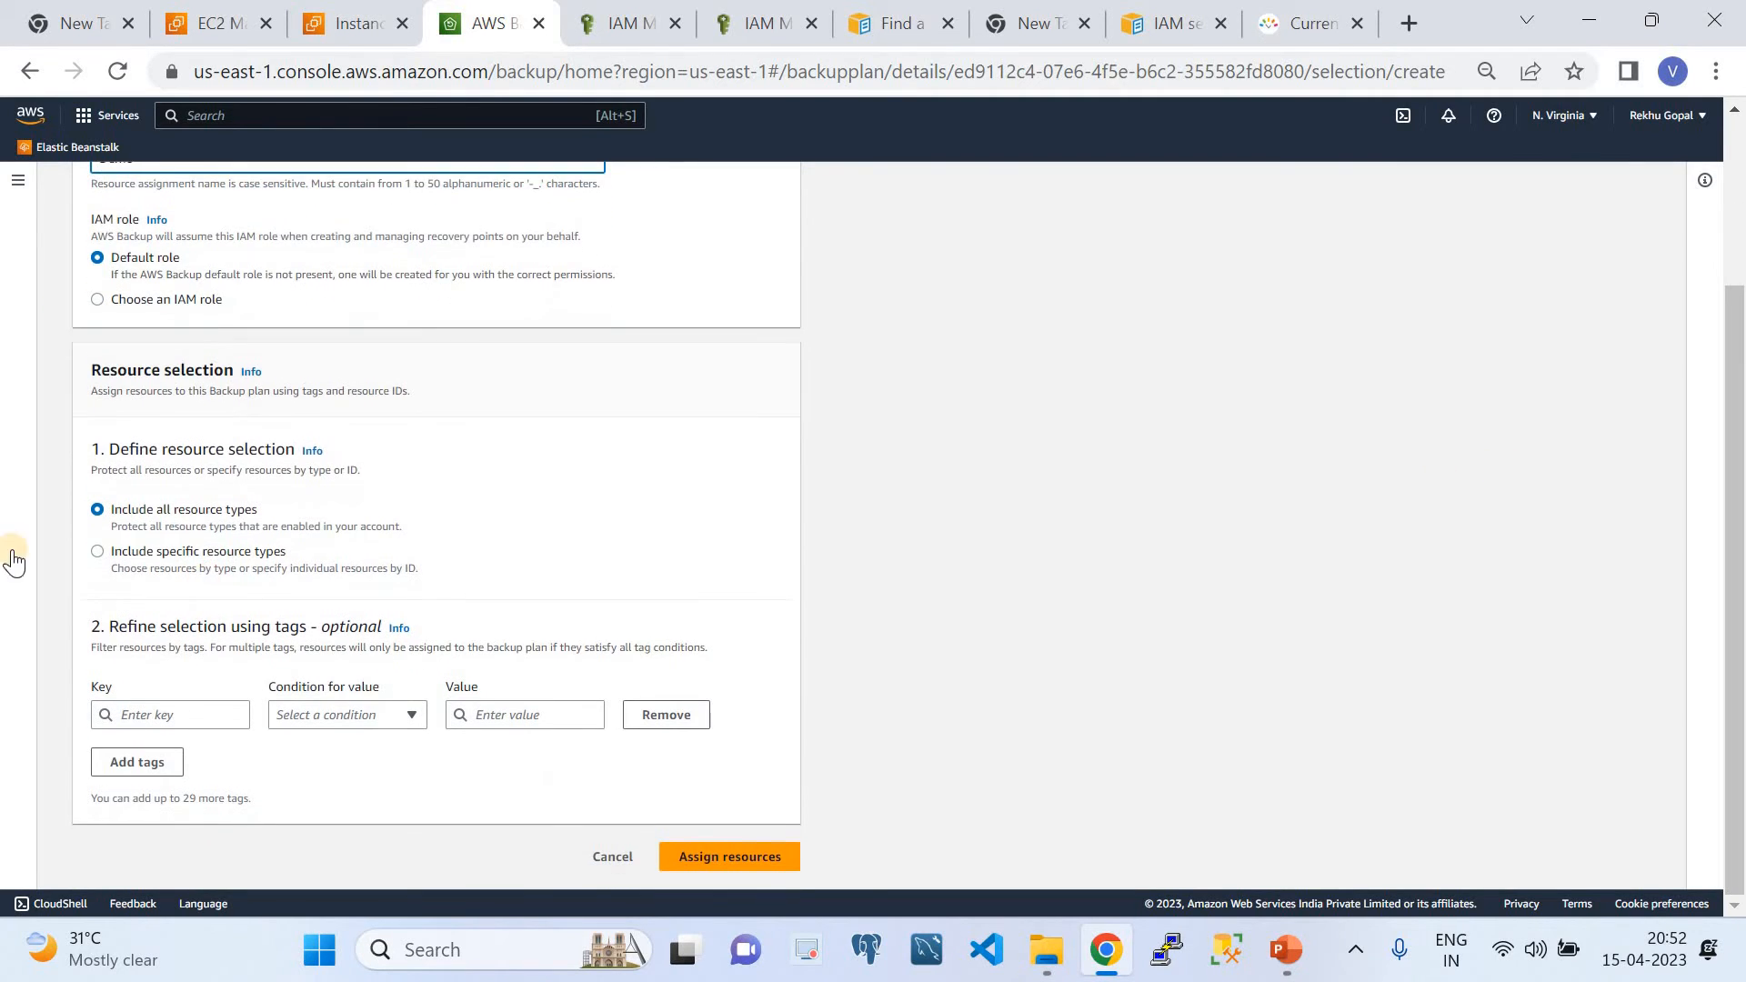
left_click_drag(73, 368, 385, 440)
triple_click(406, 466)
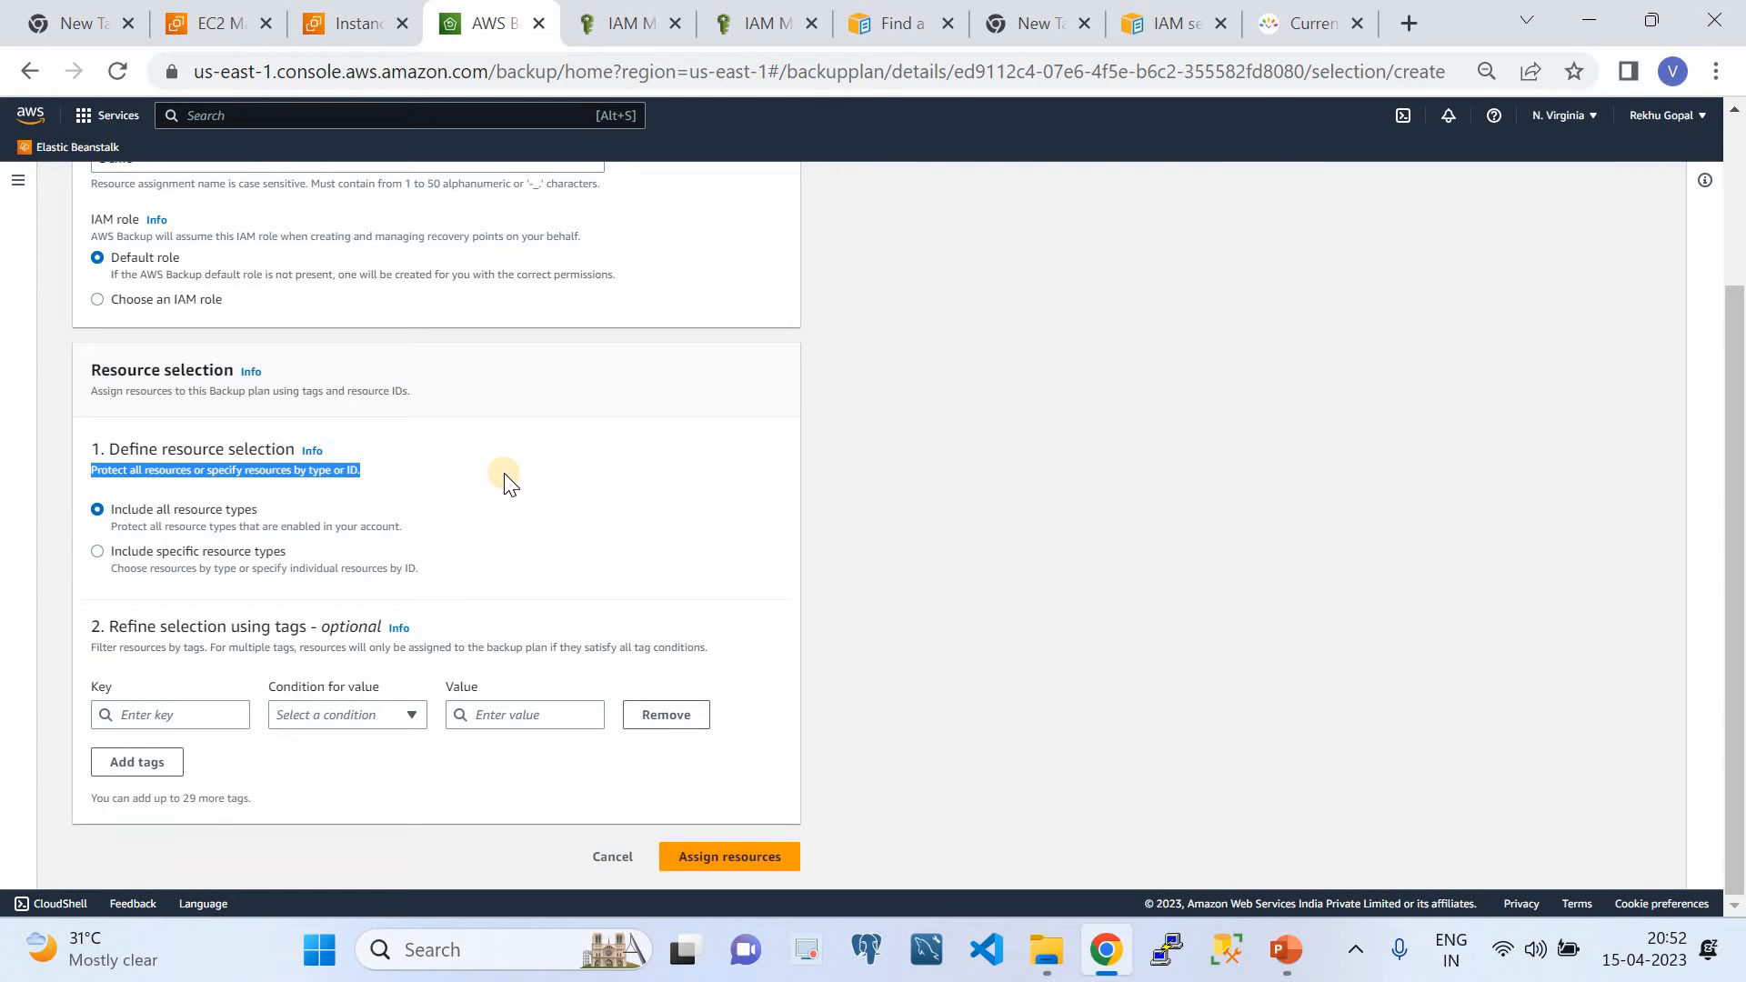
left_click(97, 552)
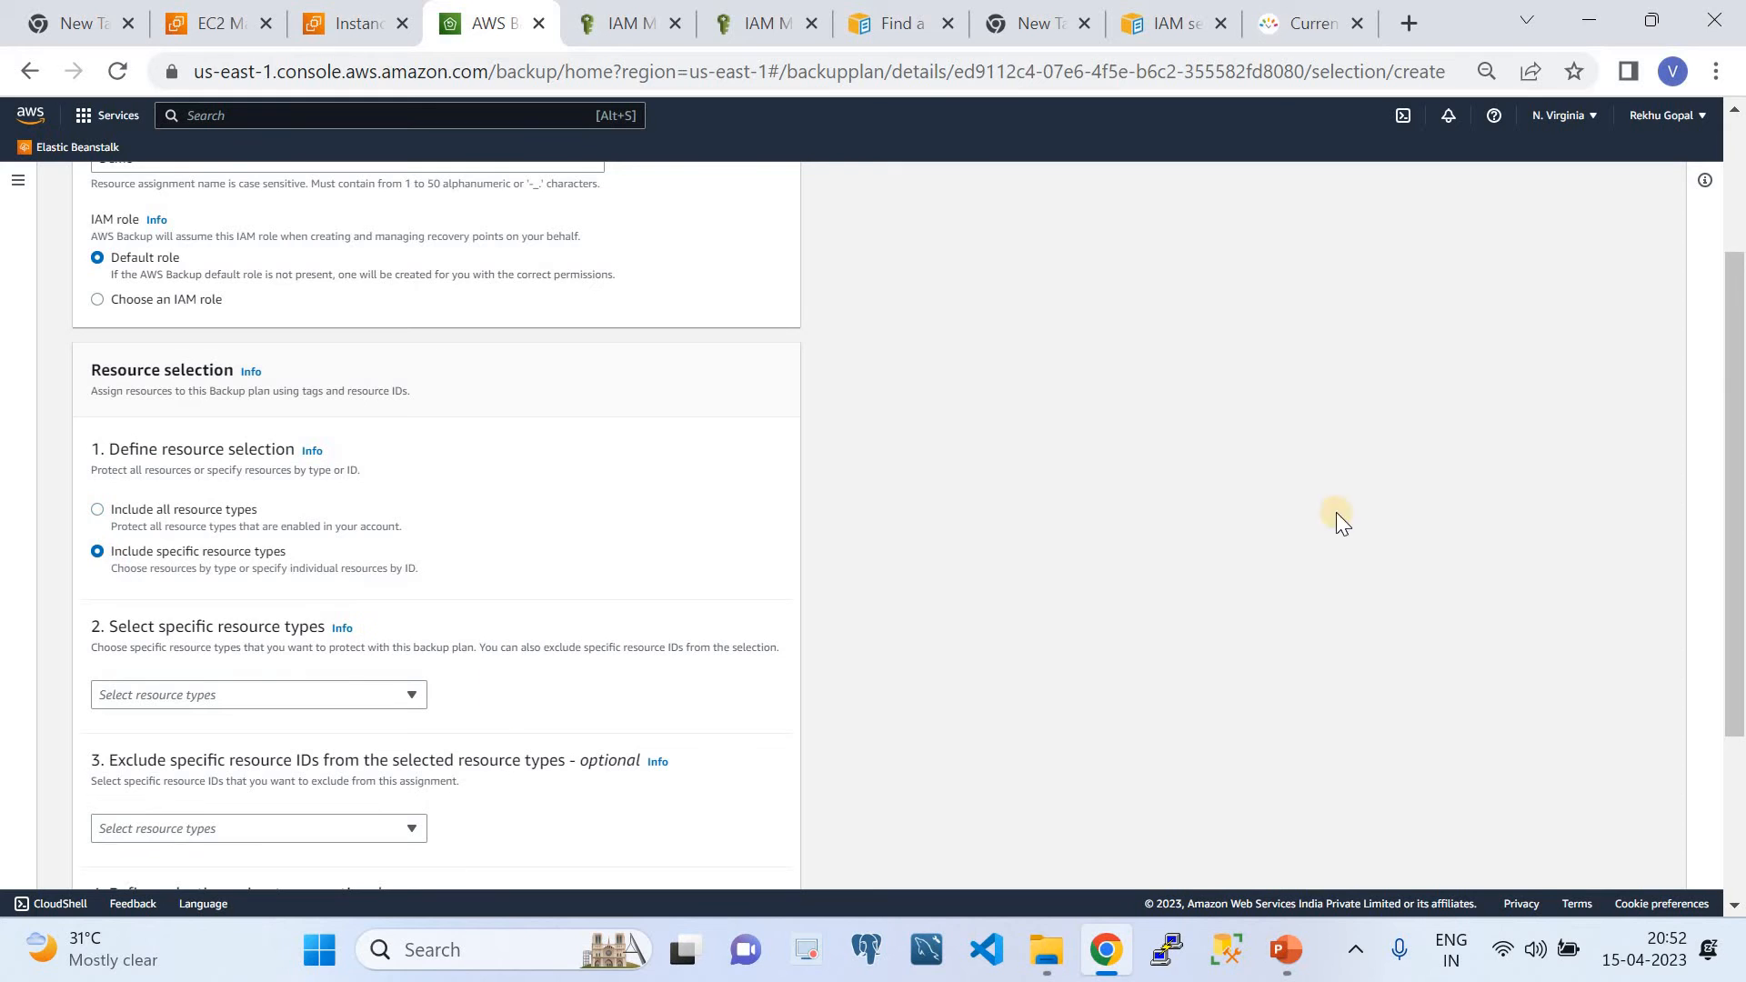
Choose EC2 as the specific resource type protected by the Demo resource assignment
scroll(1719, 440, "down", 2)
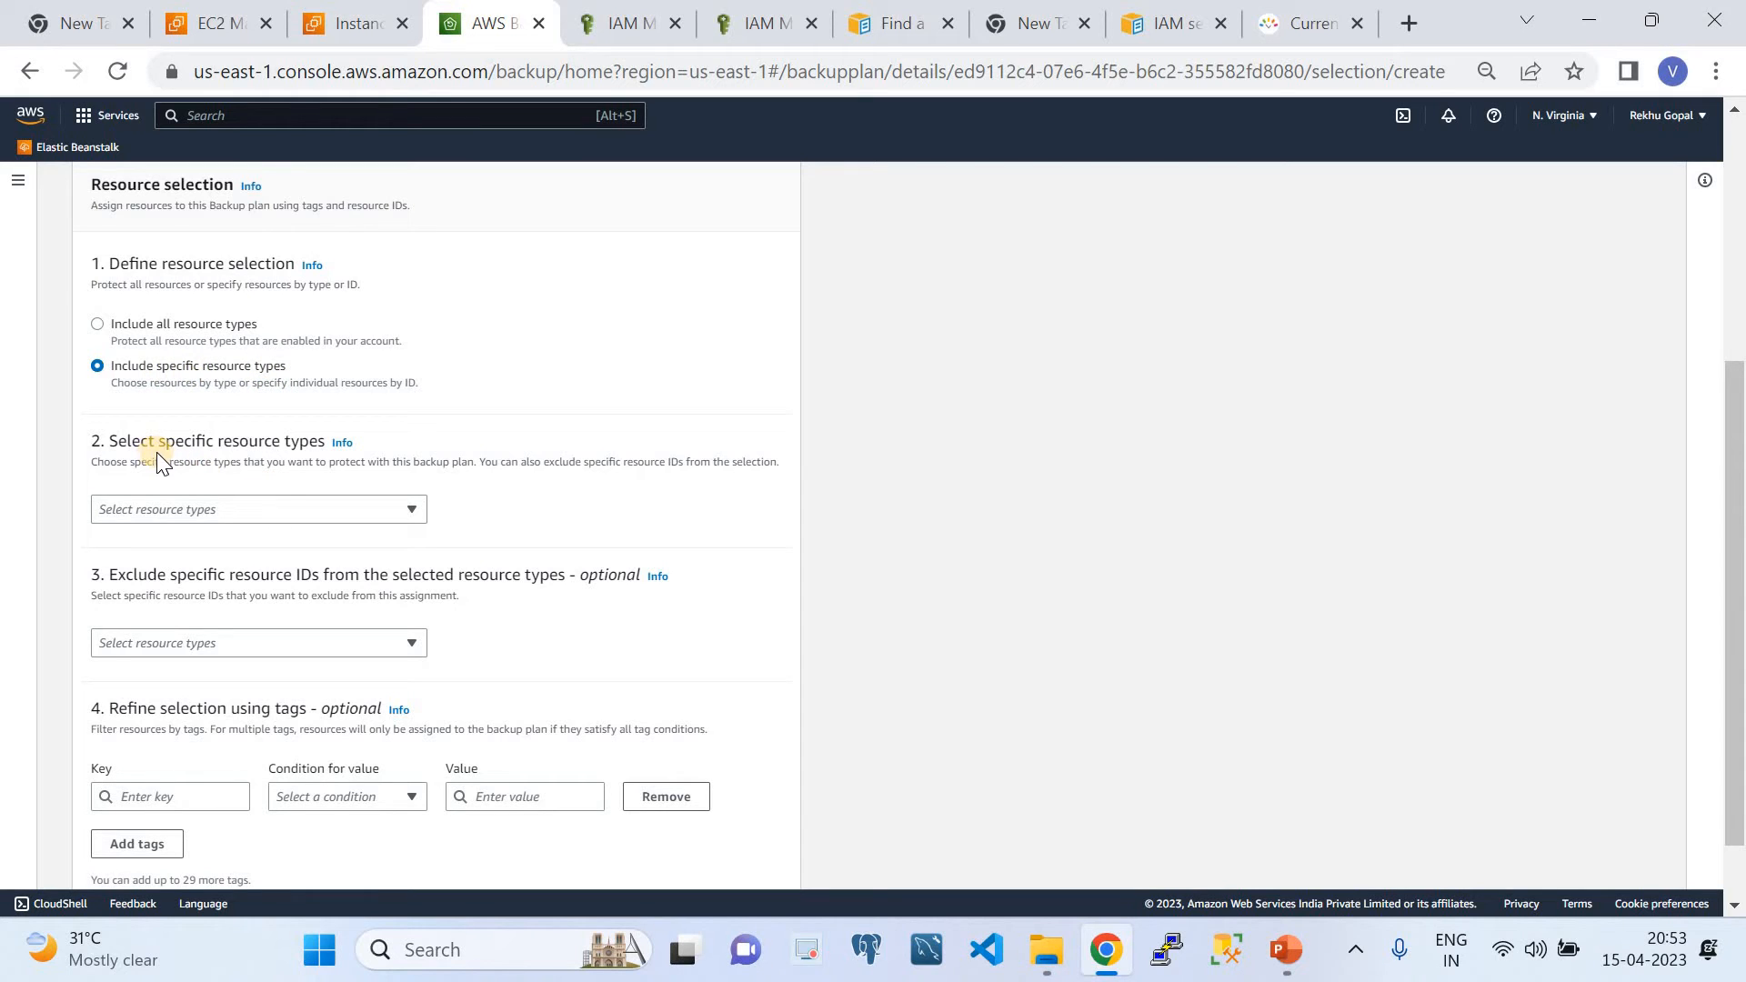
left_click(349, 509)
left_click(137, 300)
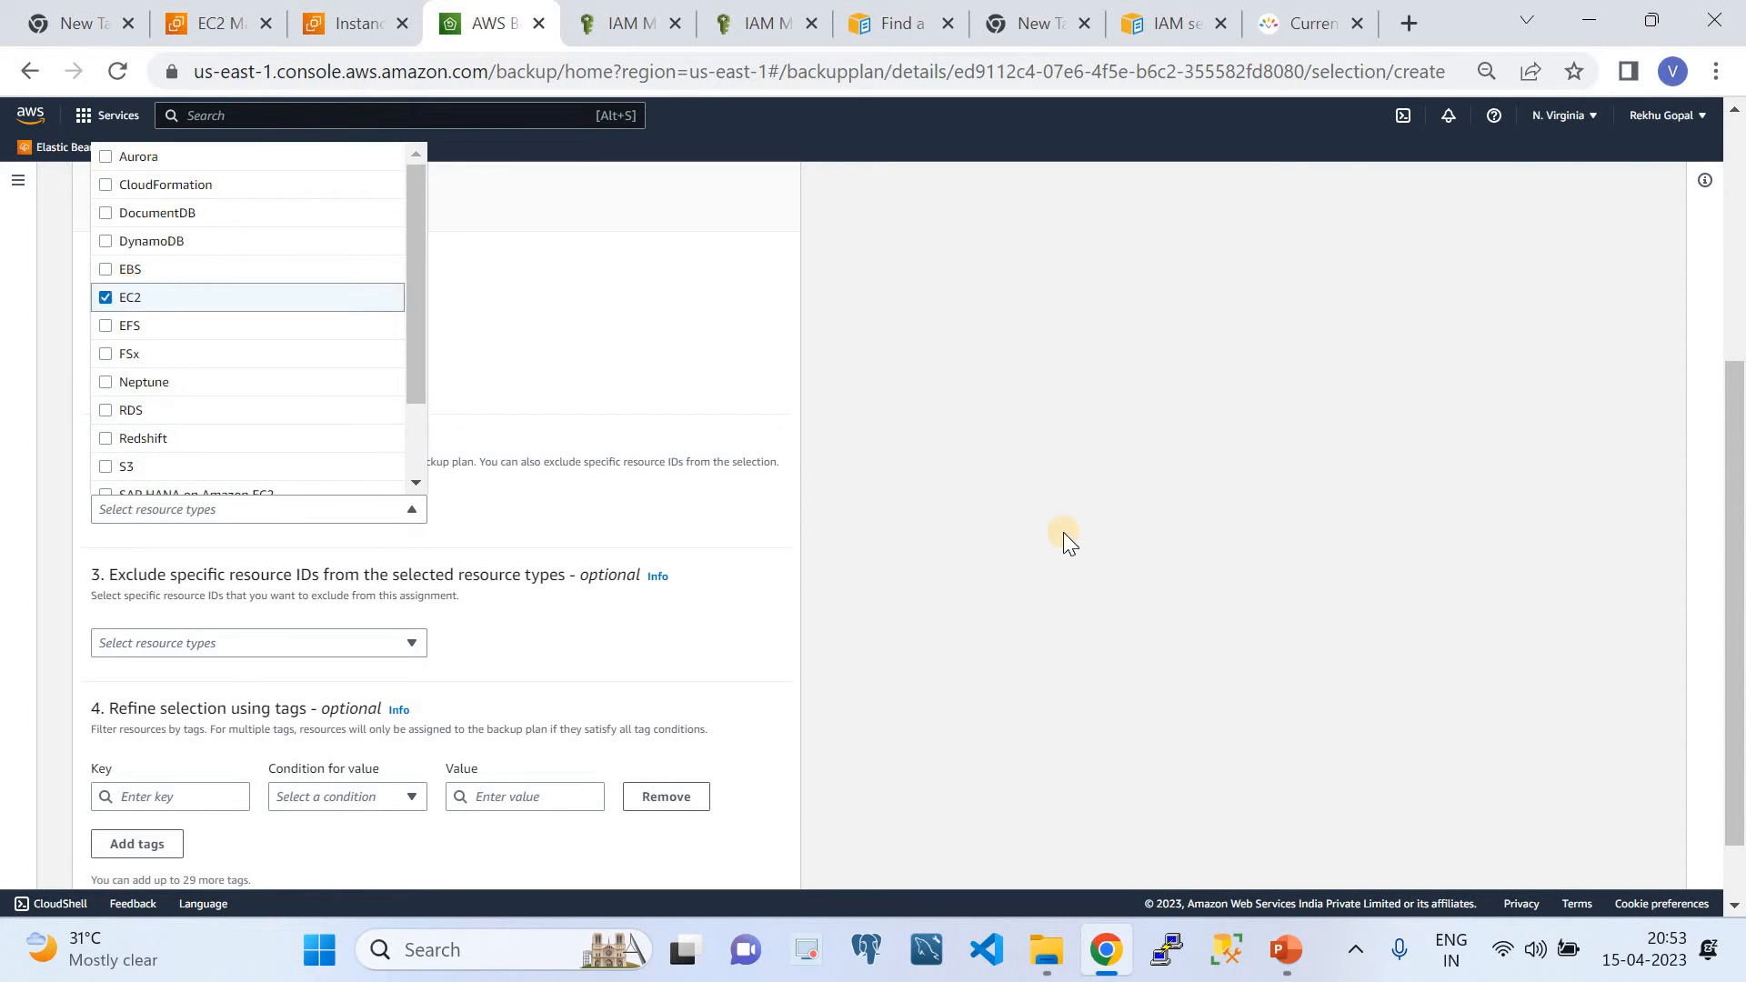
left_click(1023, 542)
scroll(1682, 493, "down", 2)
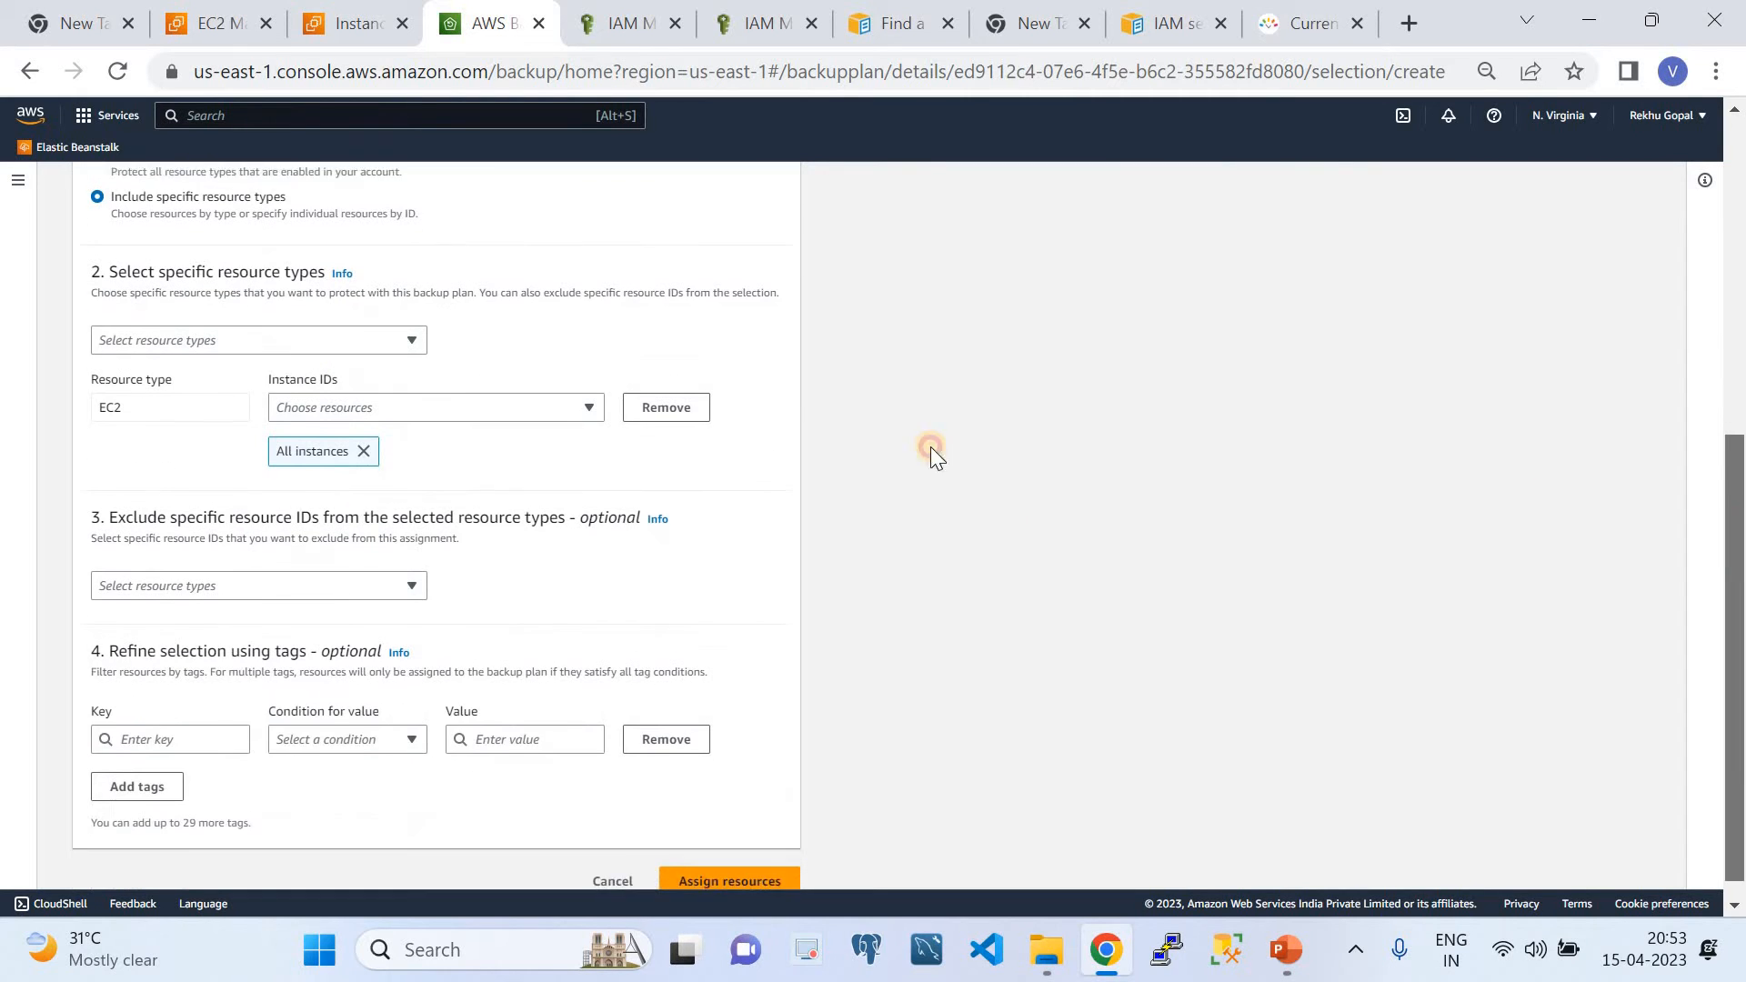
Replace the all-instances selection with only the BackupEC2 instance, checking its ID in the EC2 instance list, and assign the resources to the plan
left_click(364, 446)
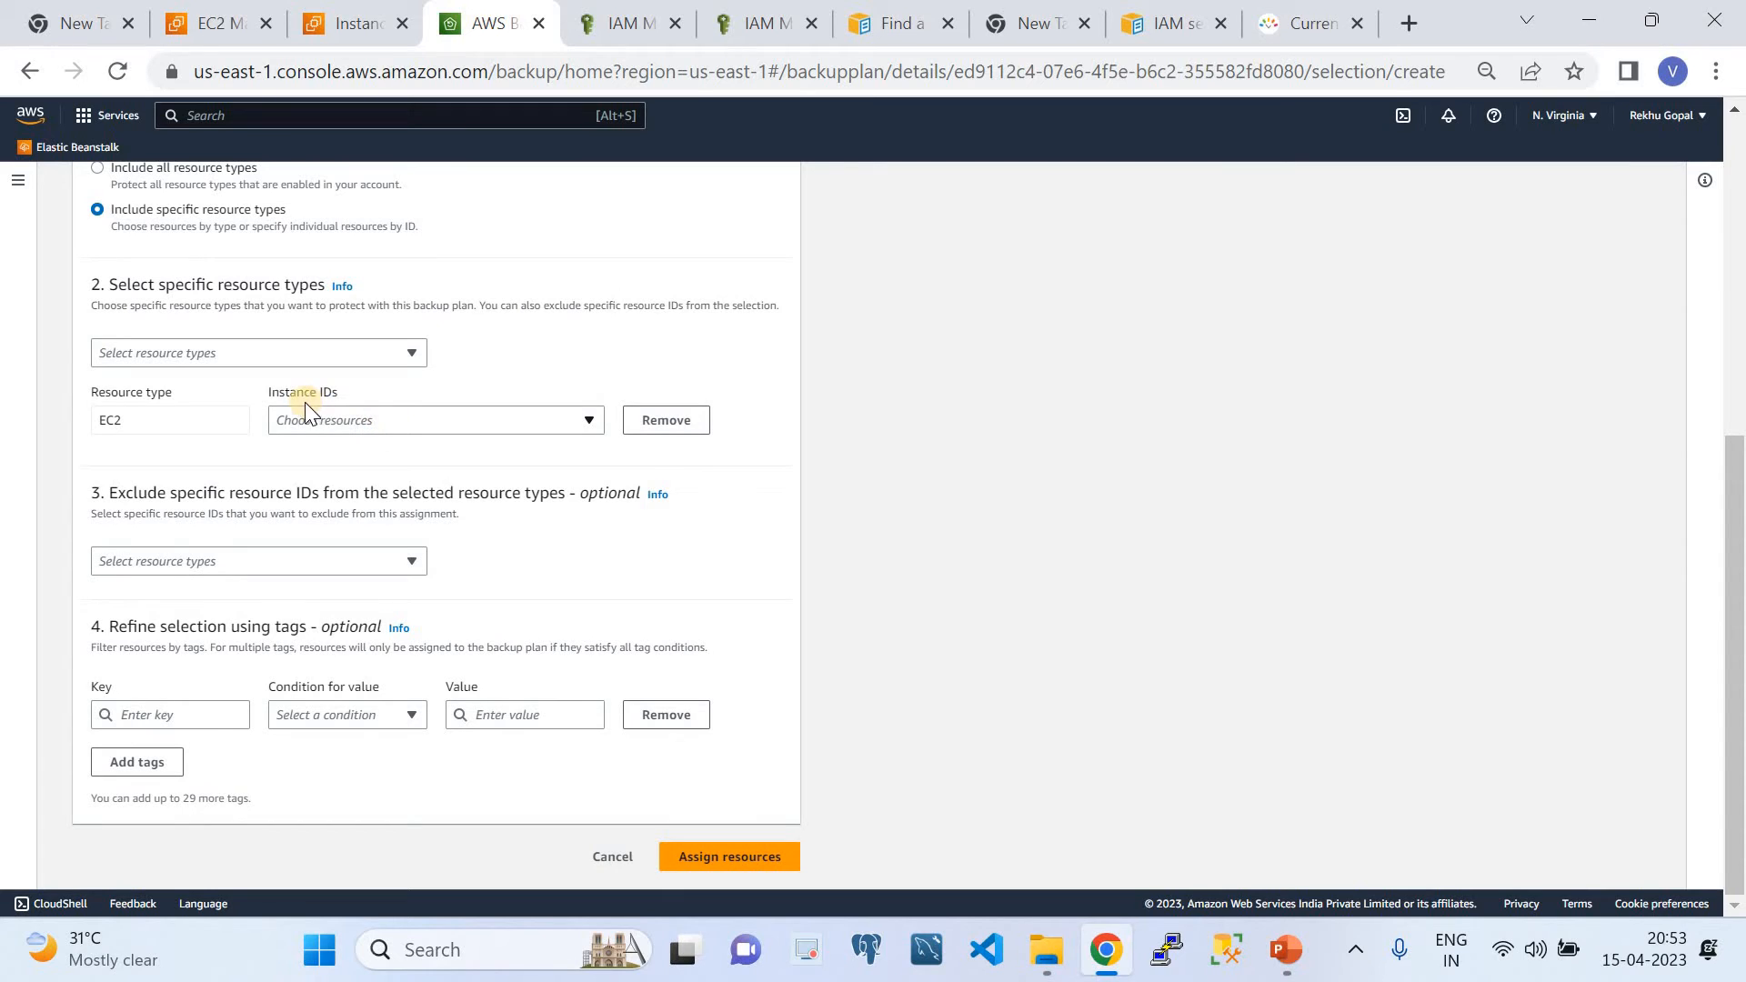
left_click(362, 420)
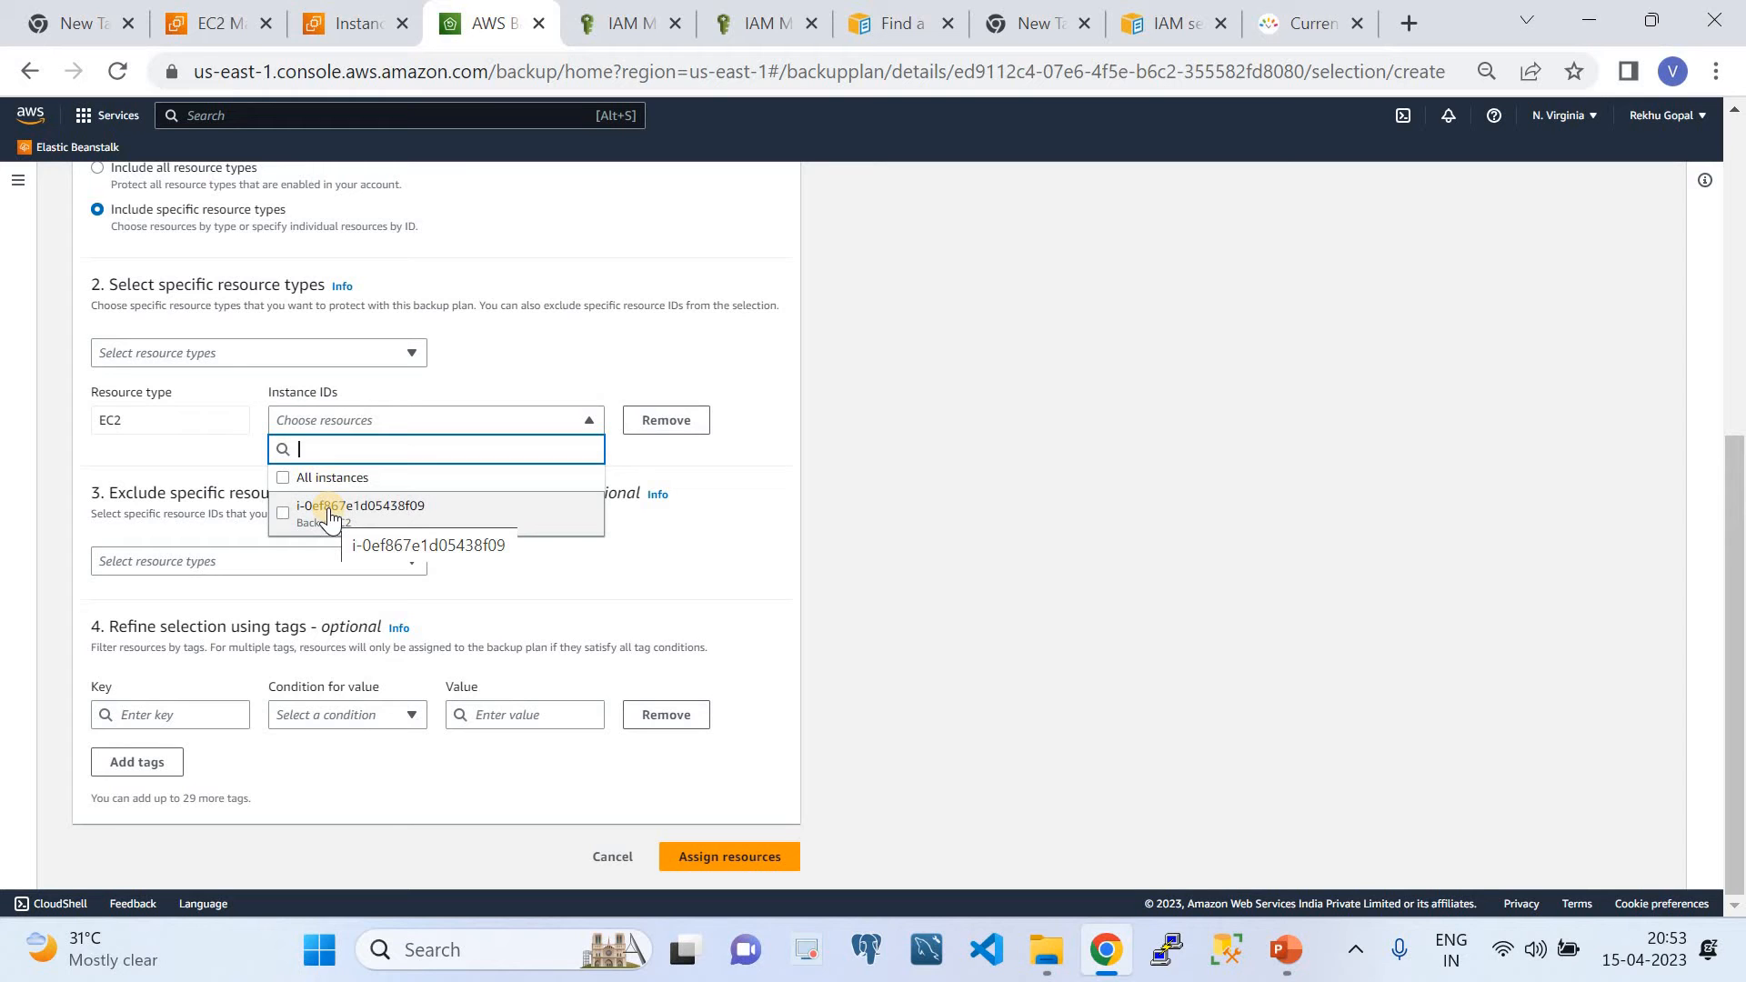
left_click(330, 515)
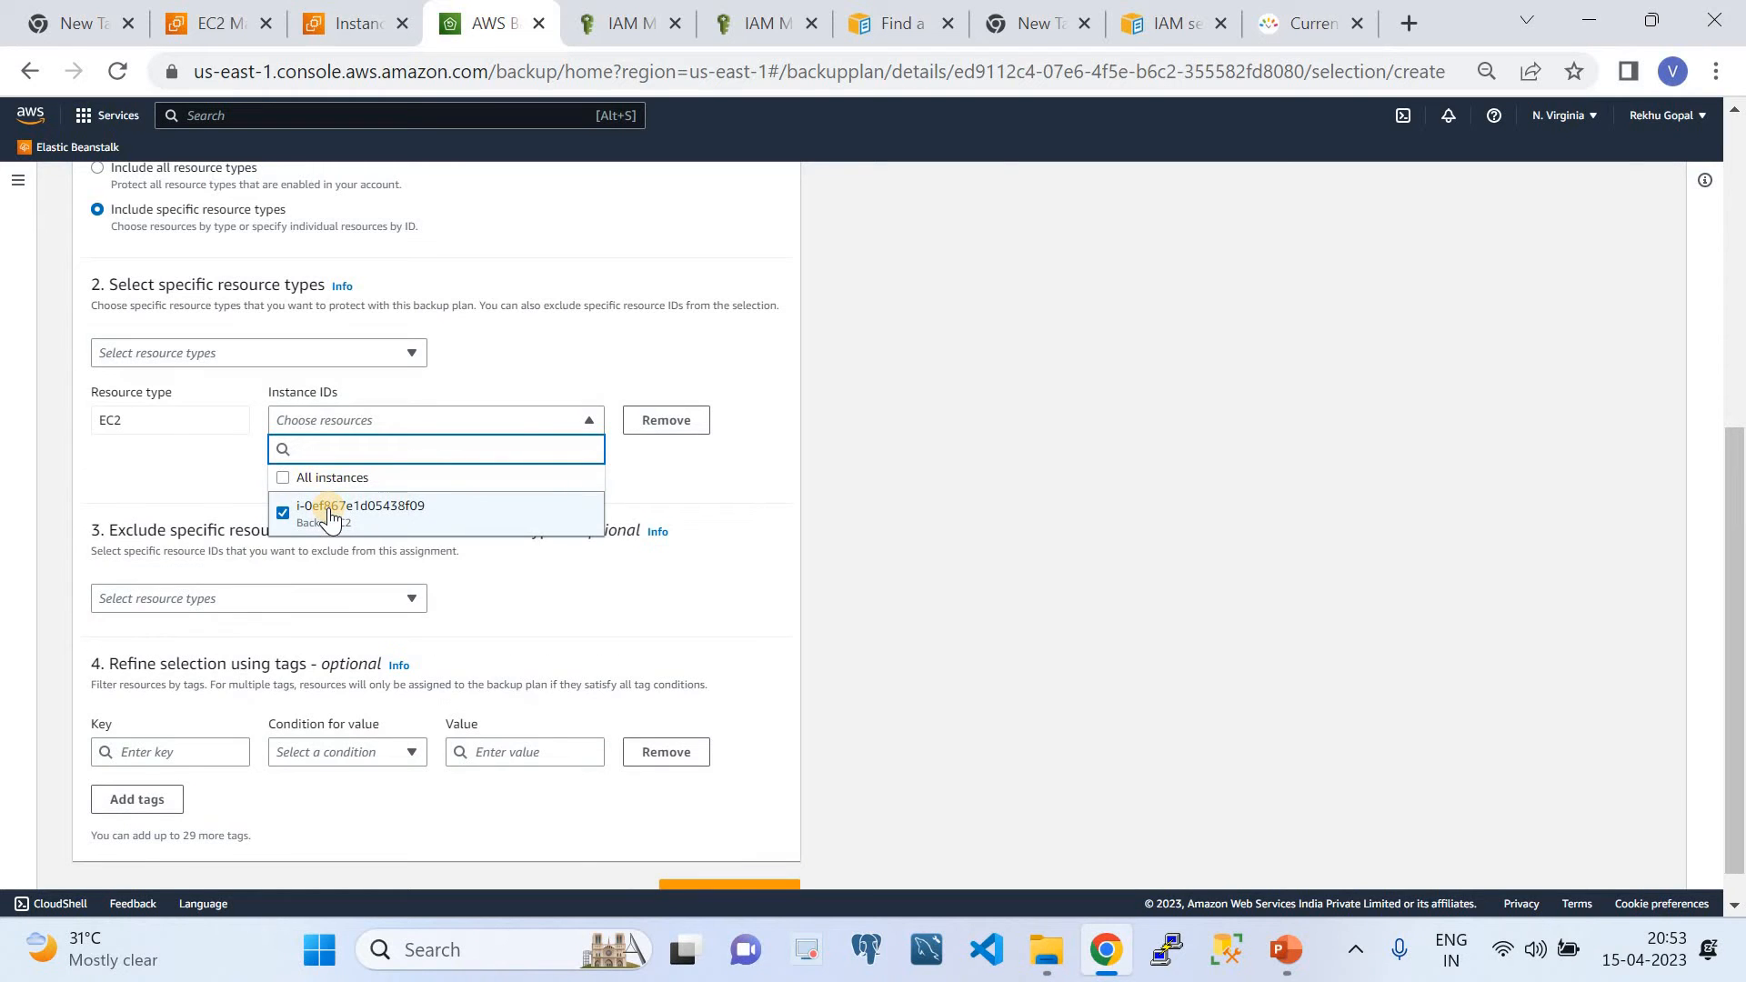
left_click(351, 12)
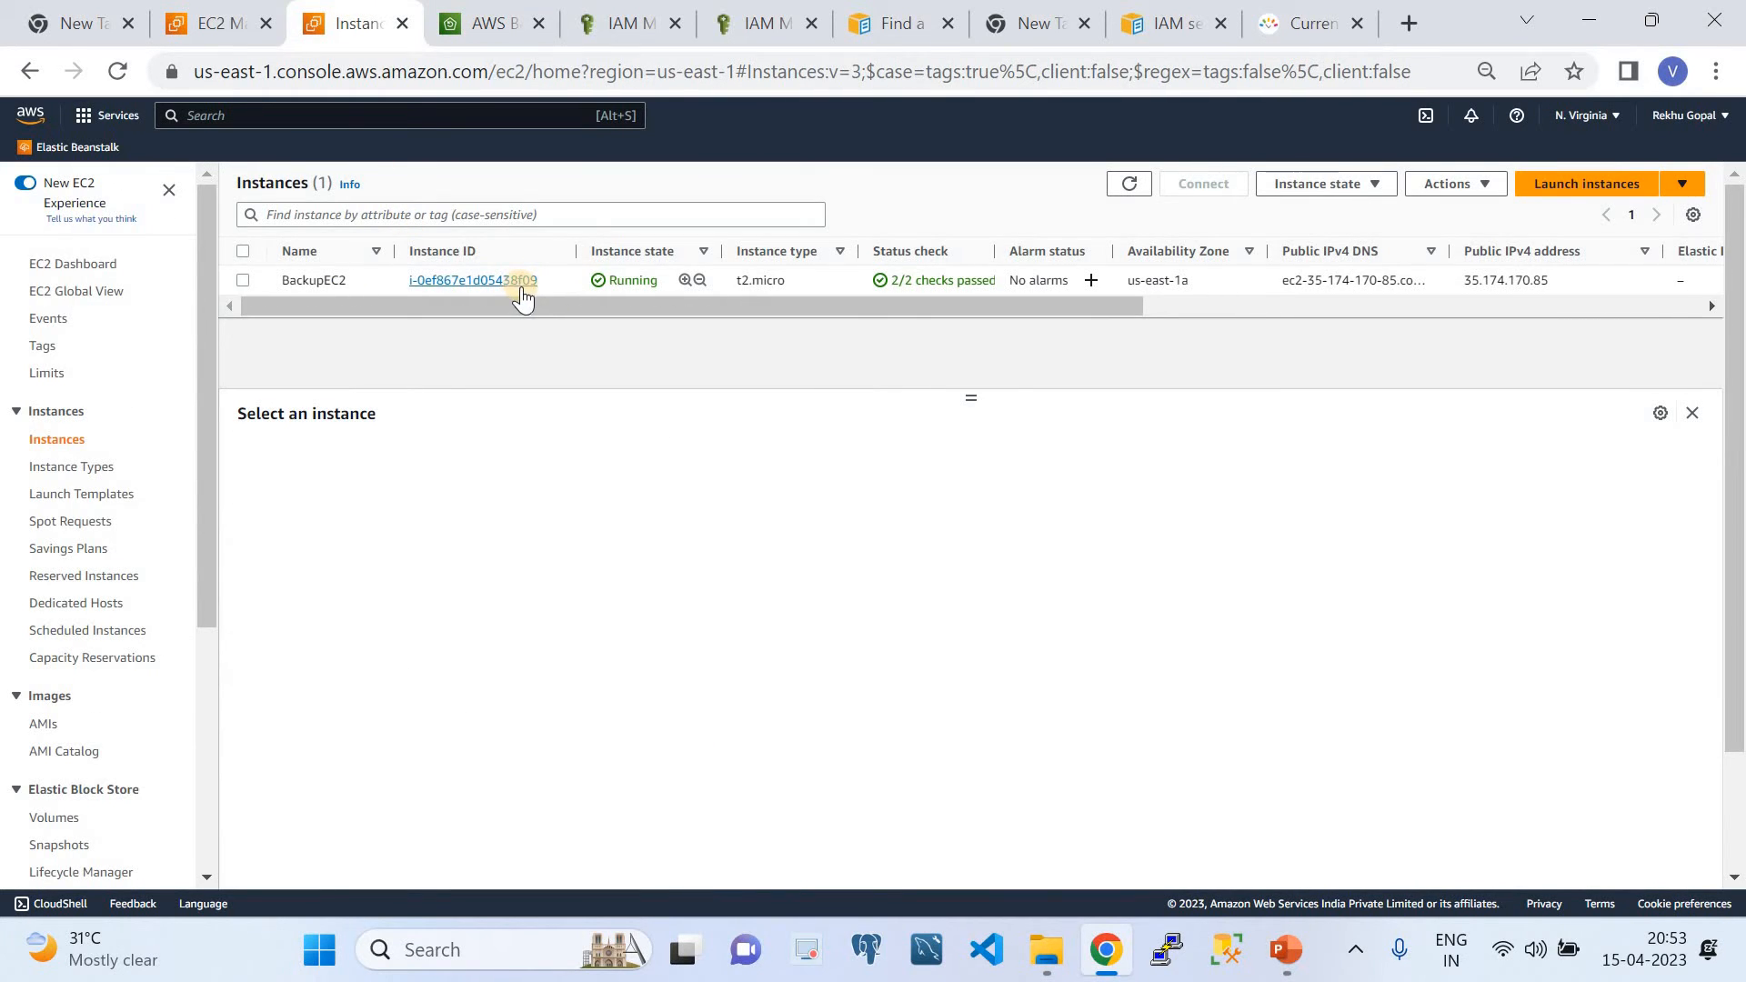
left_click(514, 13)
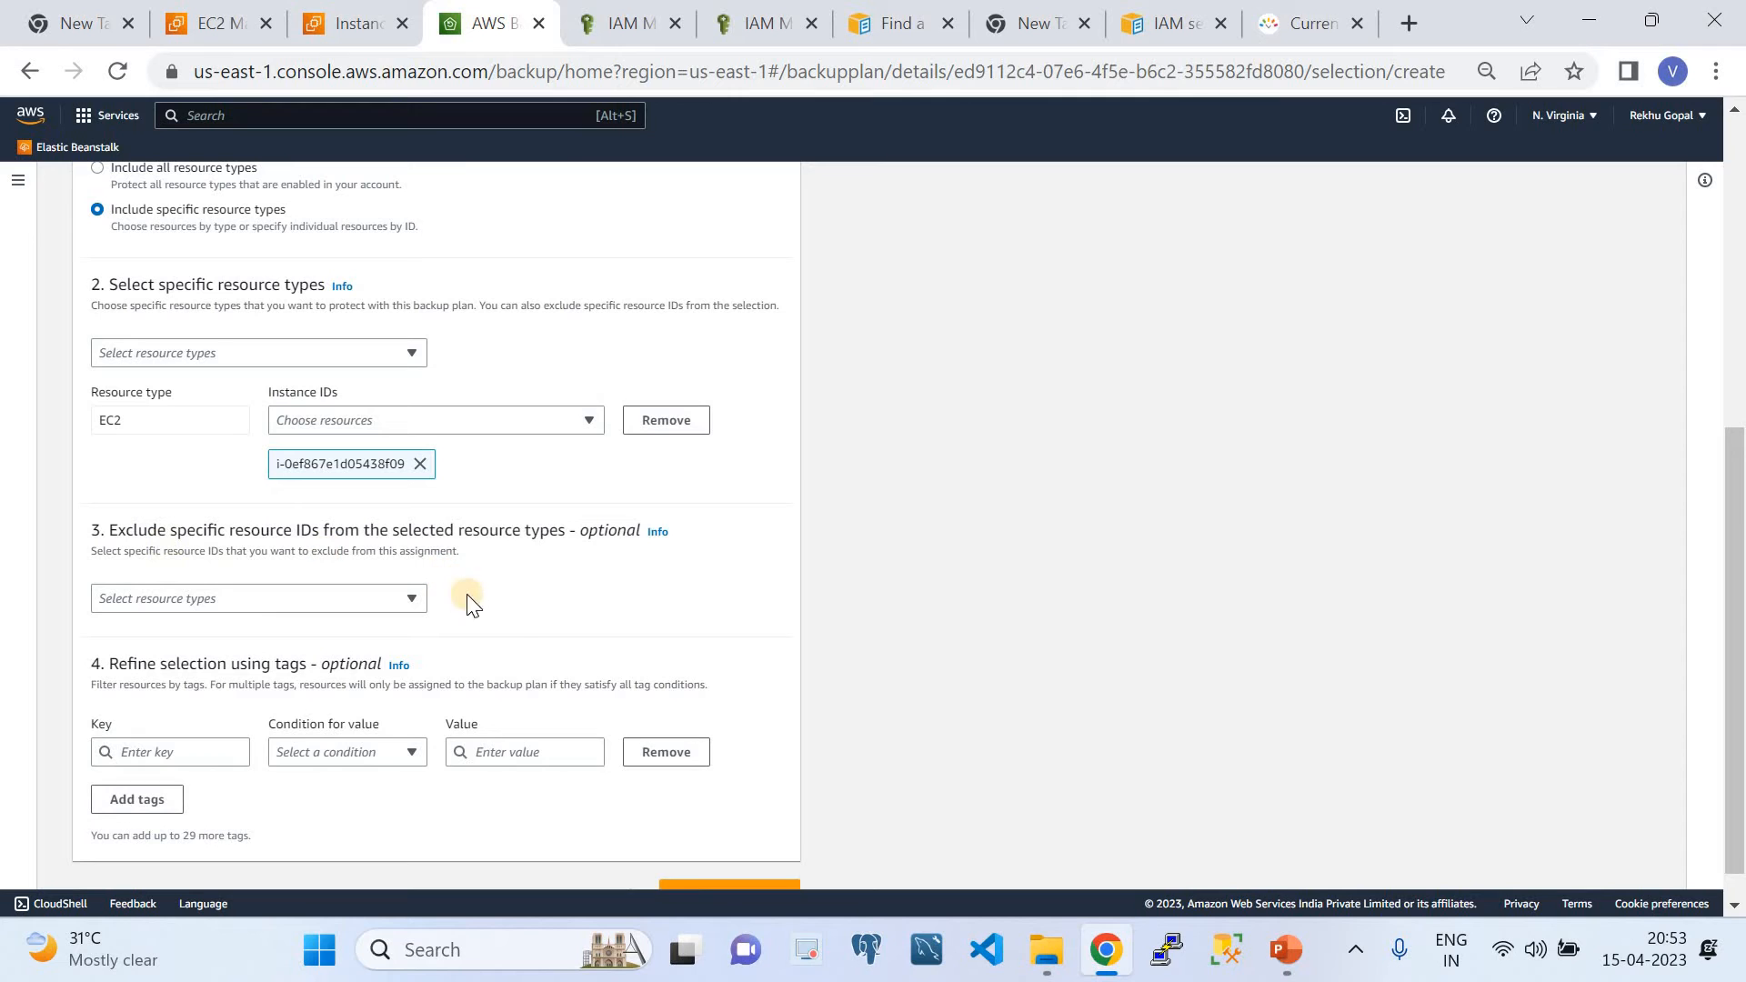
scroll(1737, 544, "down", 1)
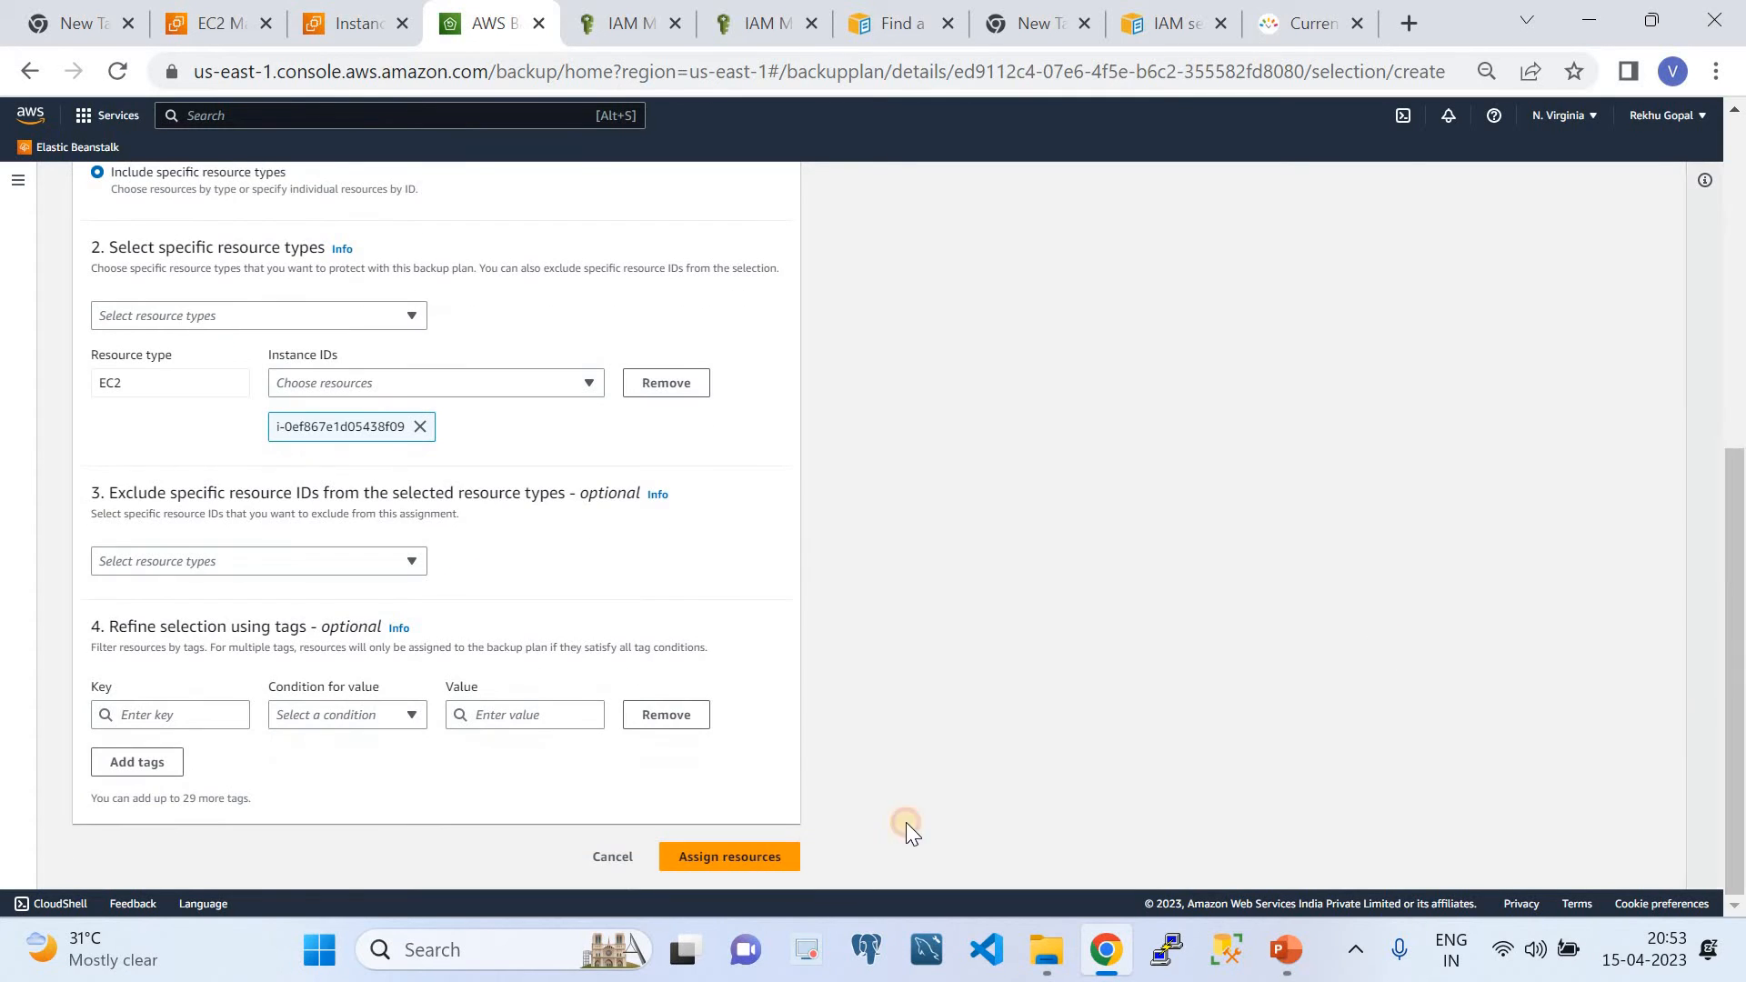
left_click(762, 855)
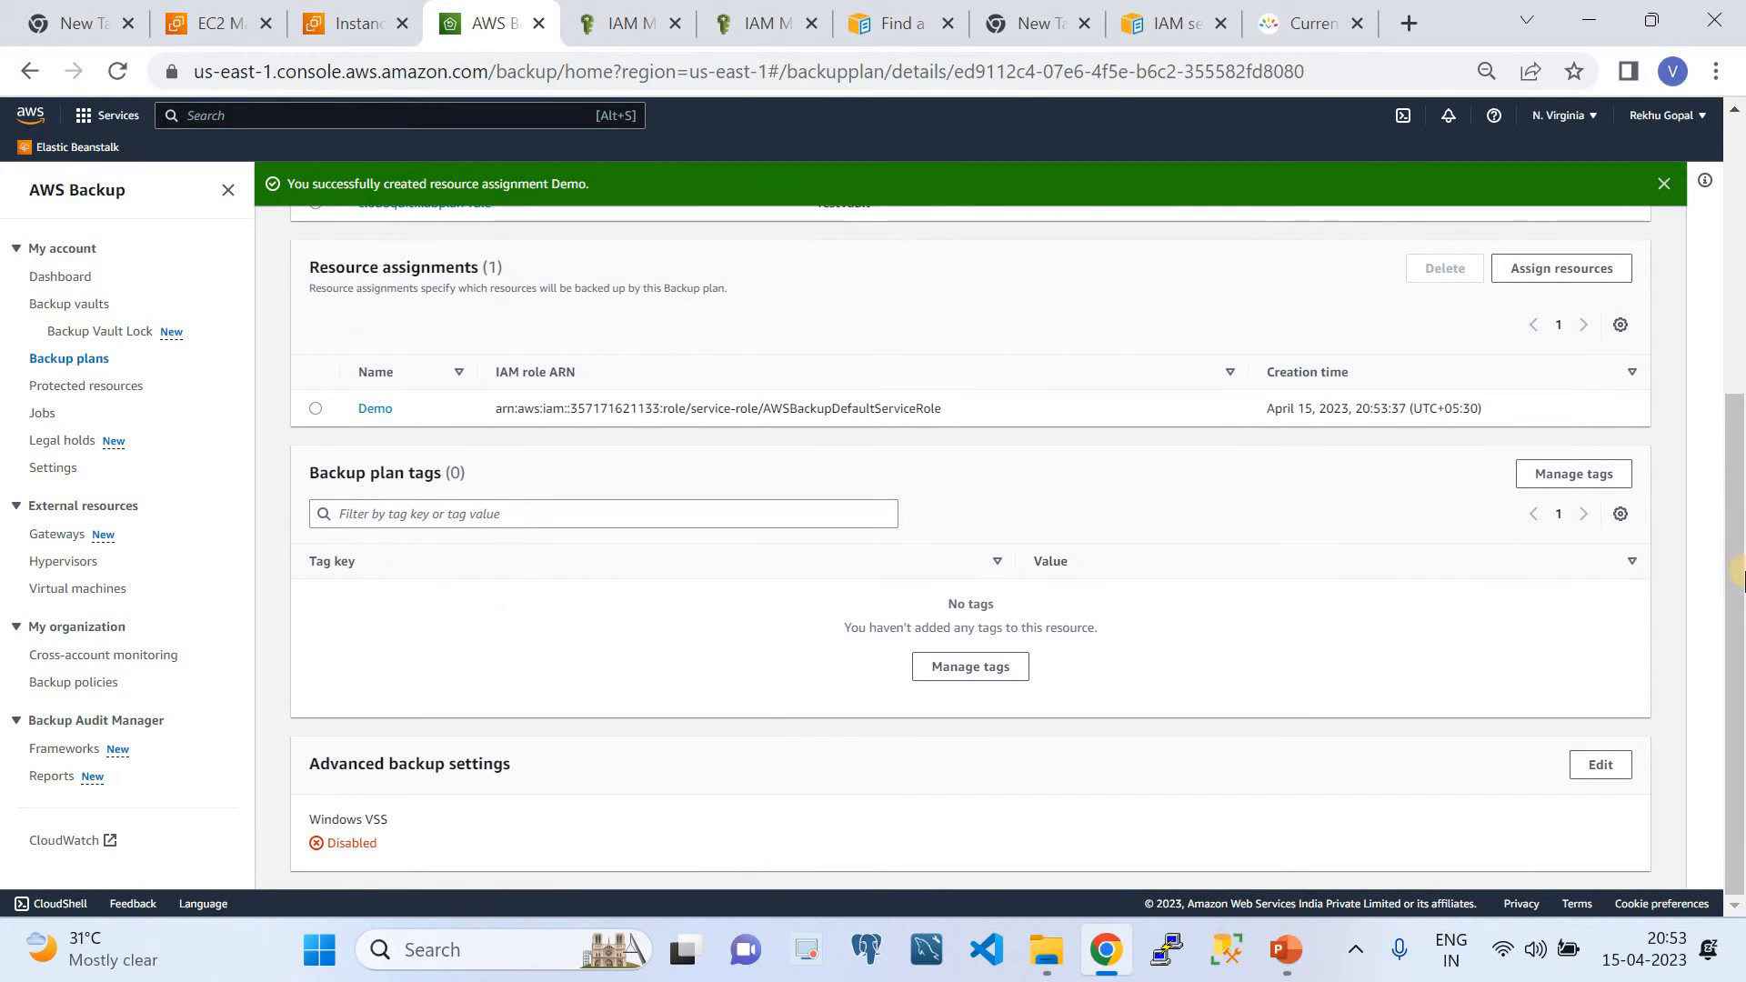
Review the backup plans list and the summary, backup rules and resource assignments of cloudquicklabplan
left_click_drag(1733, 479, 1727, 309)
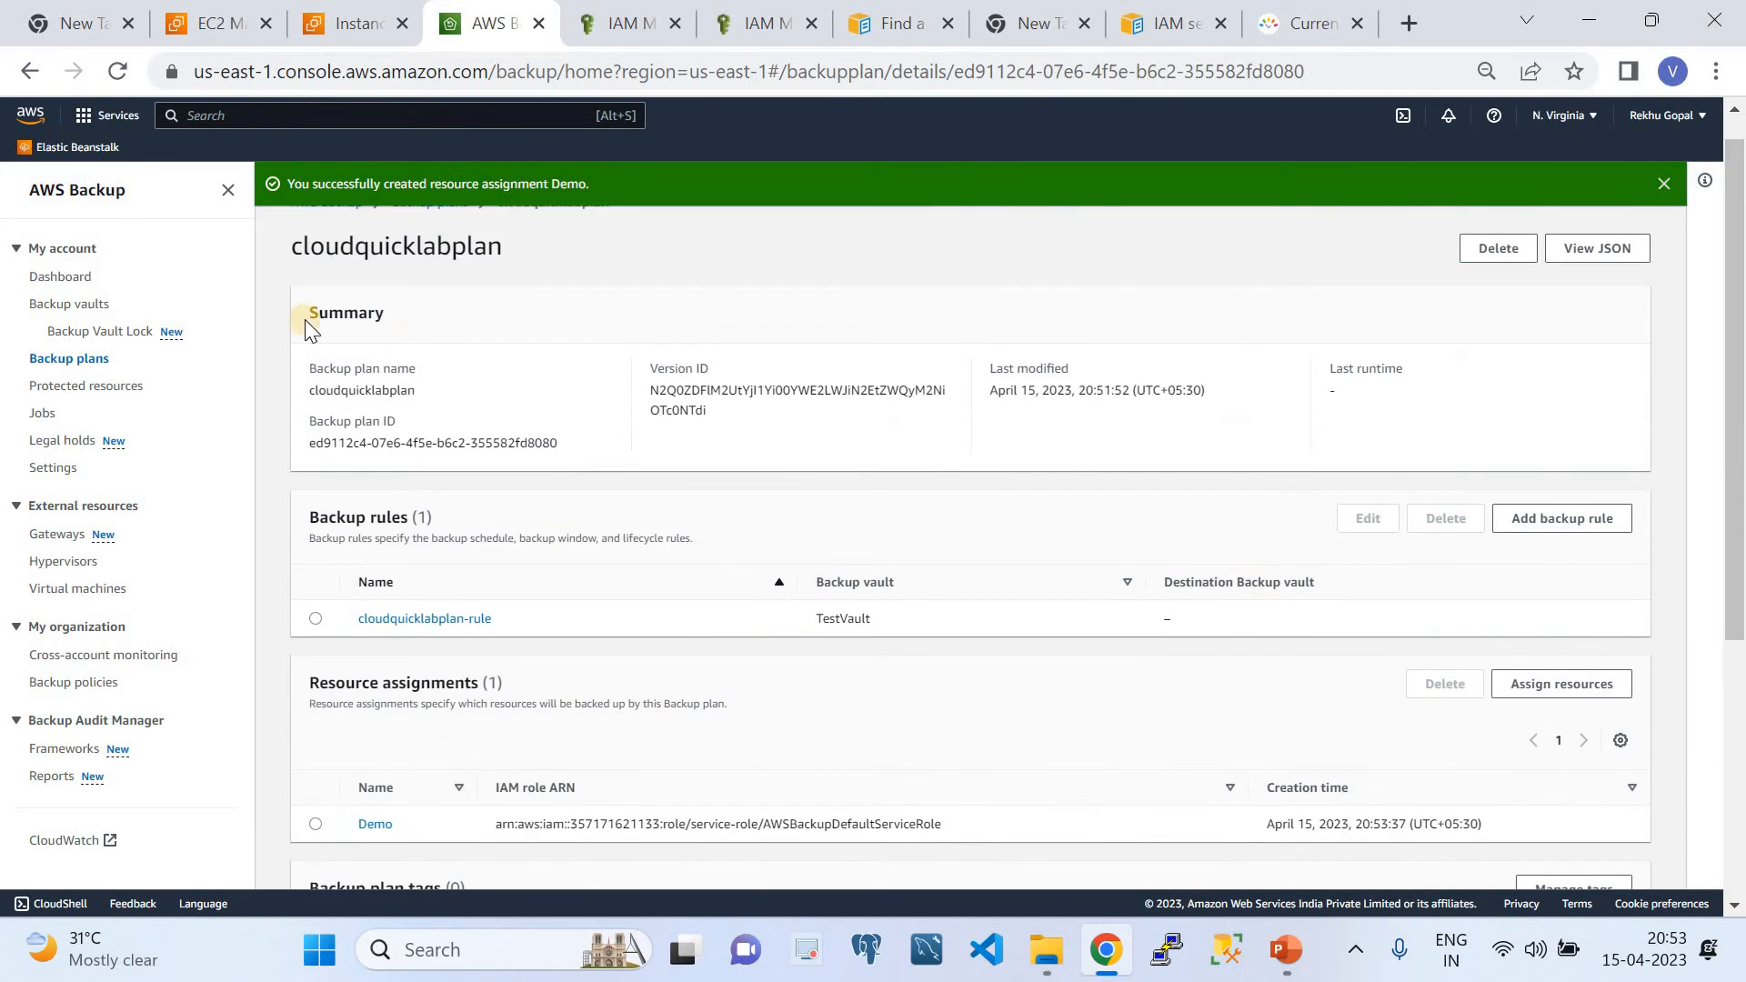
left_click(69, 358)
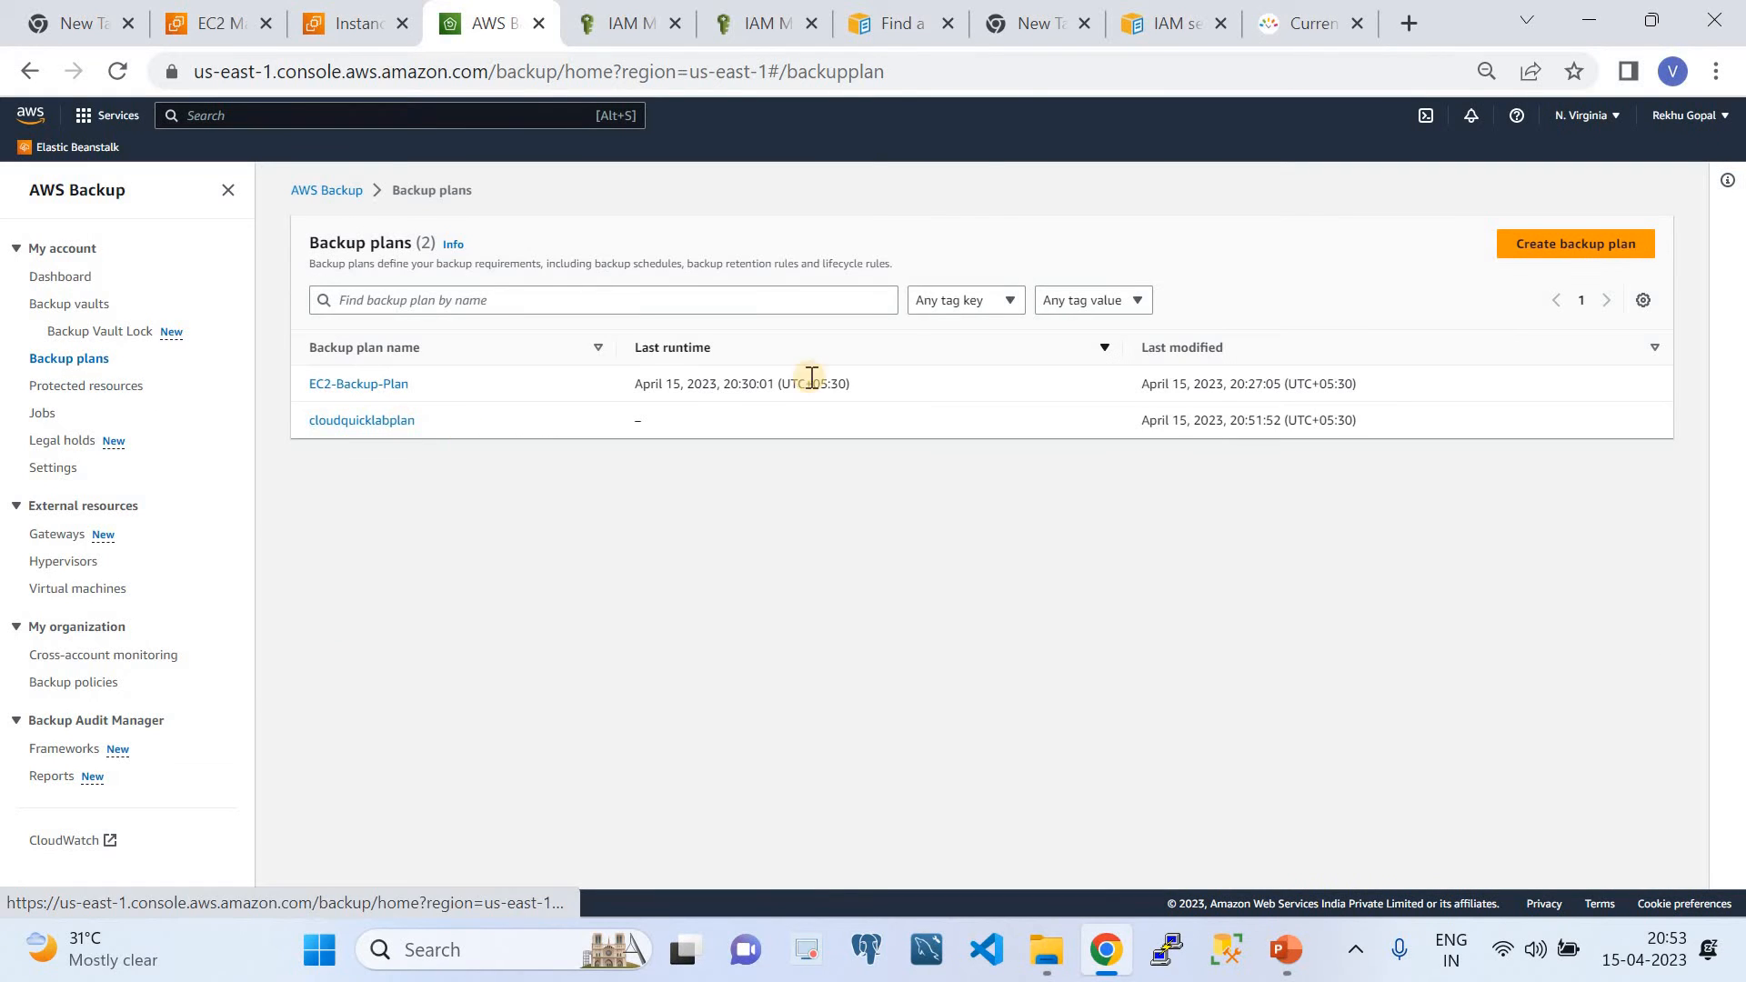
left_click(364, 421)
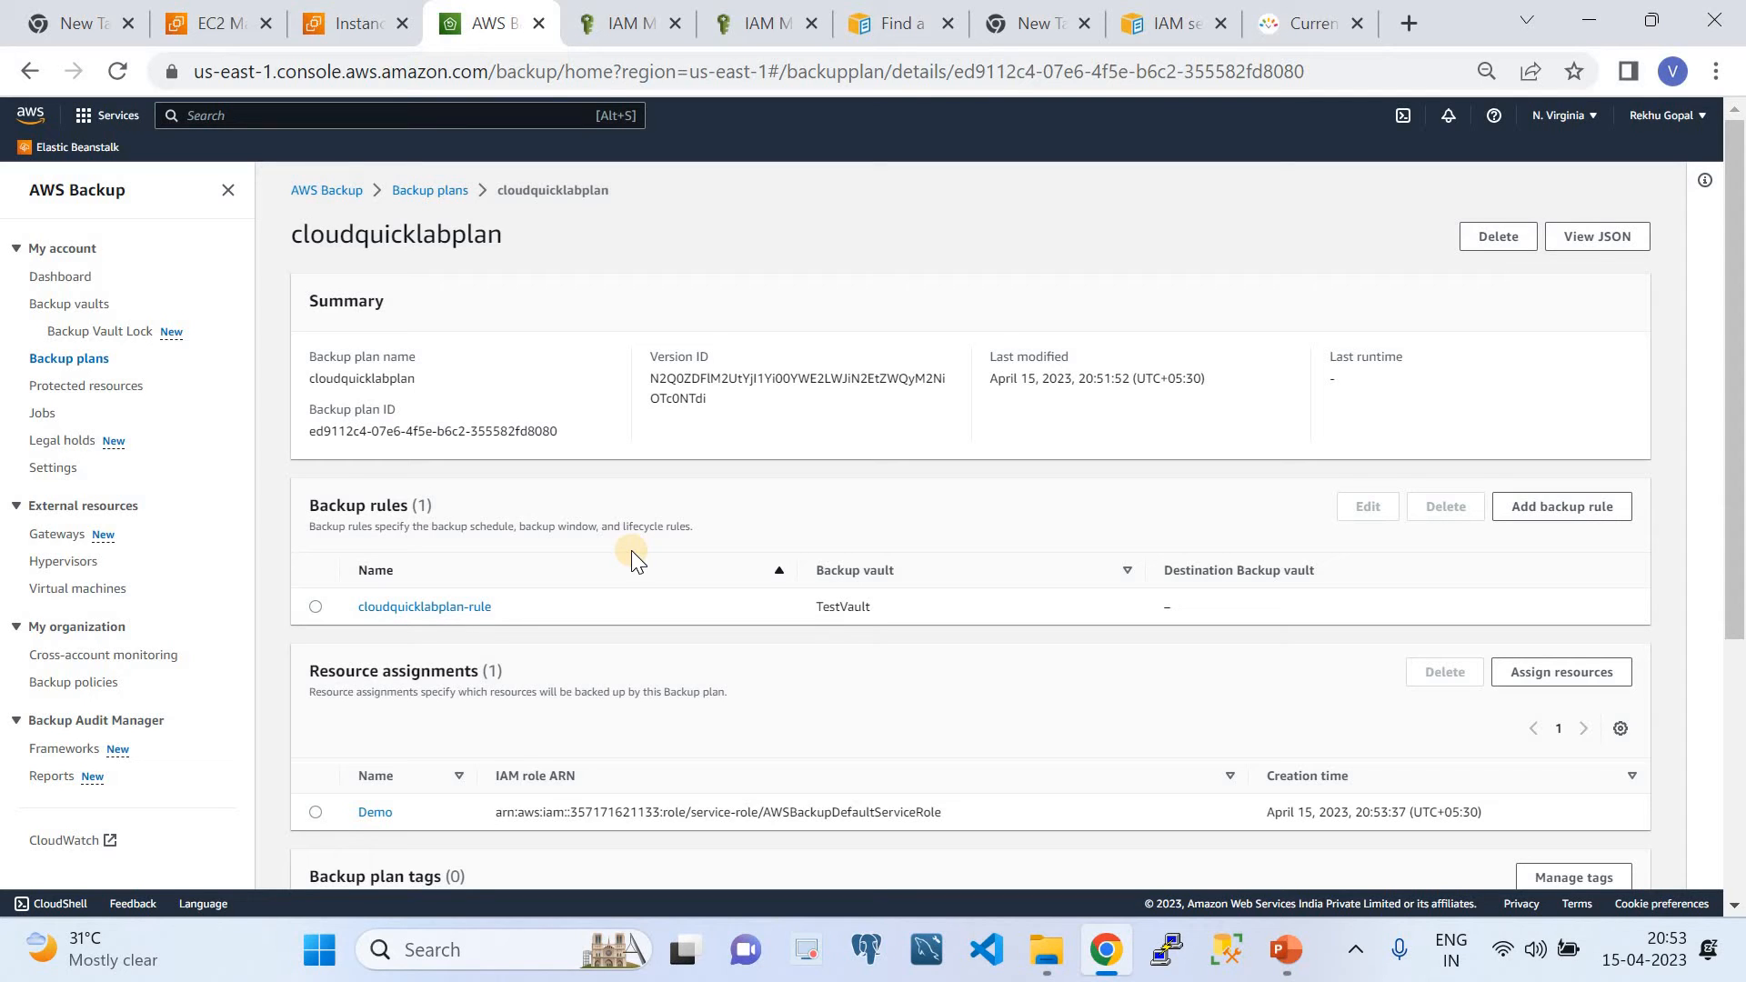
left_click_drag(1737, 521, 1738, 704)
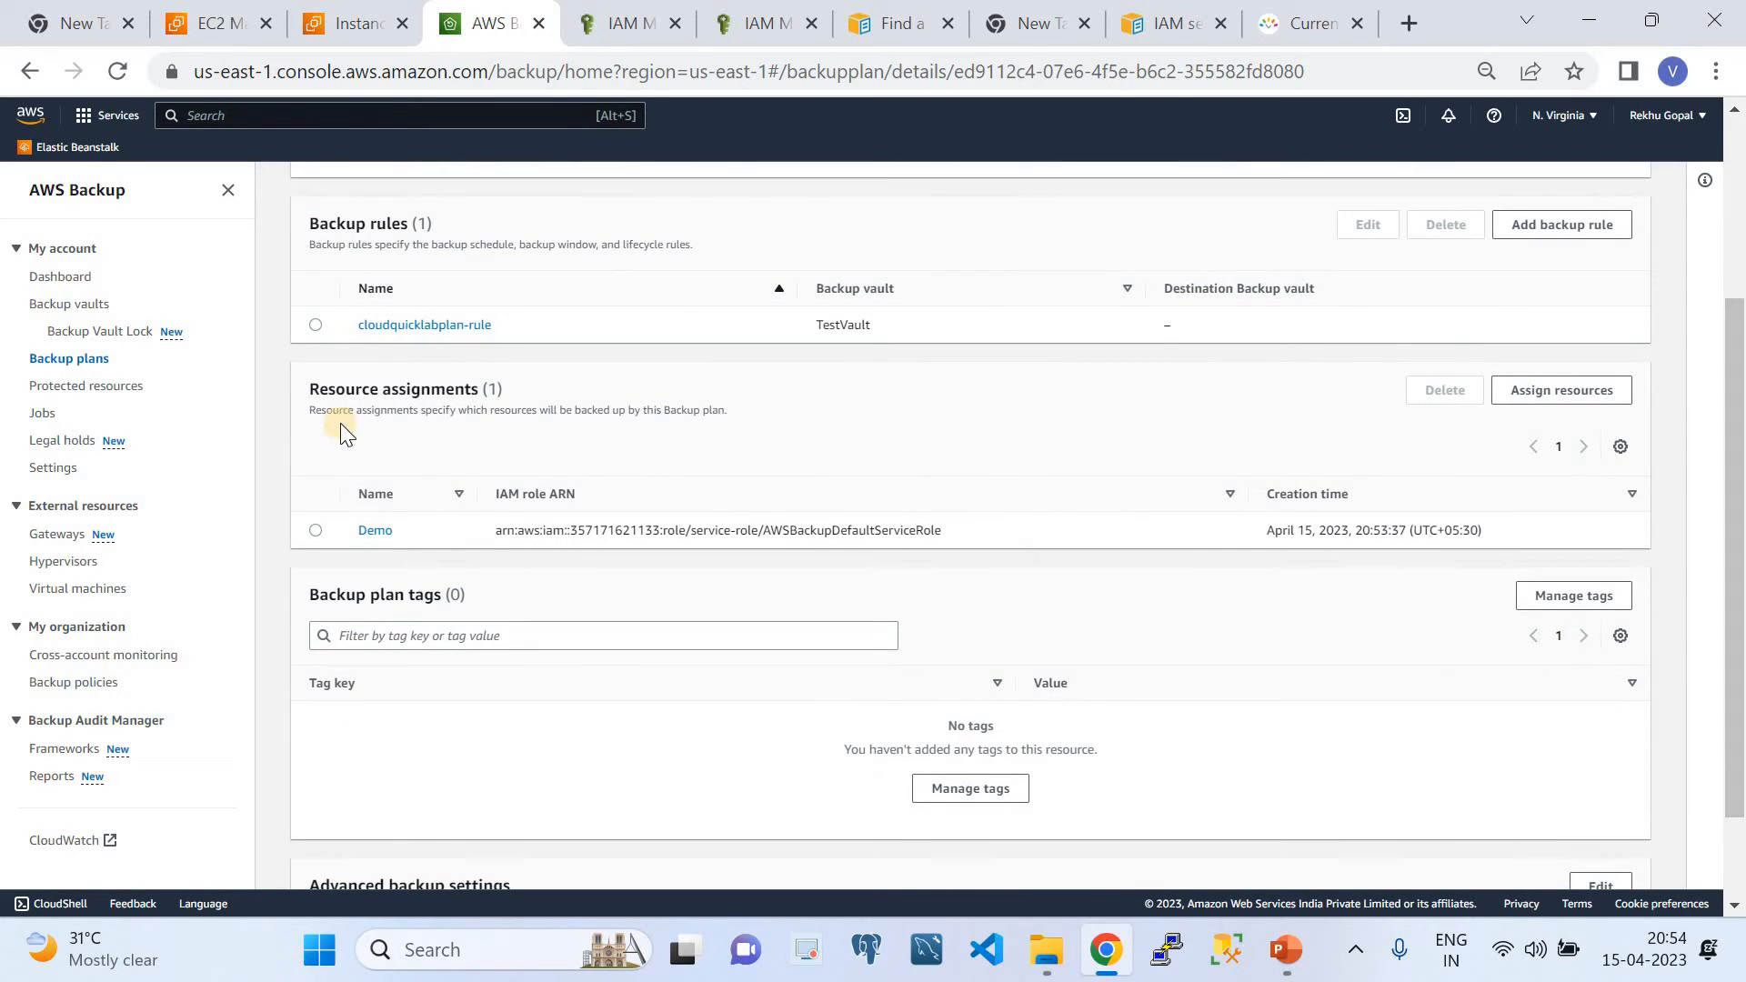
Check the backup jobs list for a new BackupEC2 job, comparing with the current UTC time on timeanddate.com and refreshing the list
left_click(38, 412)
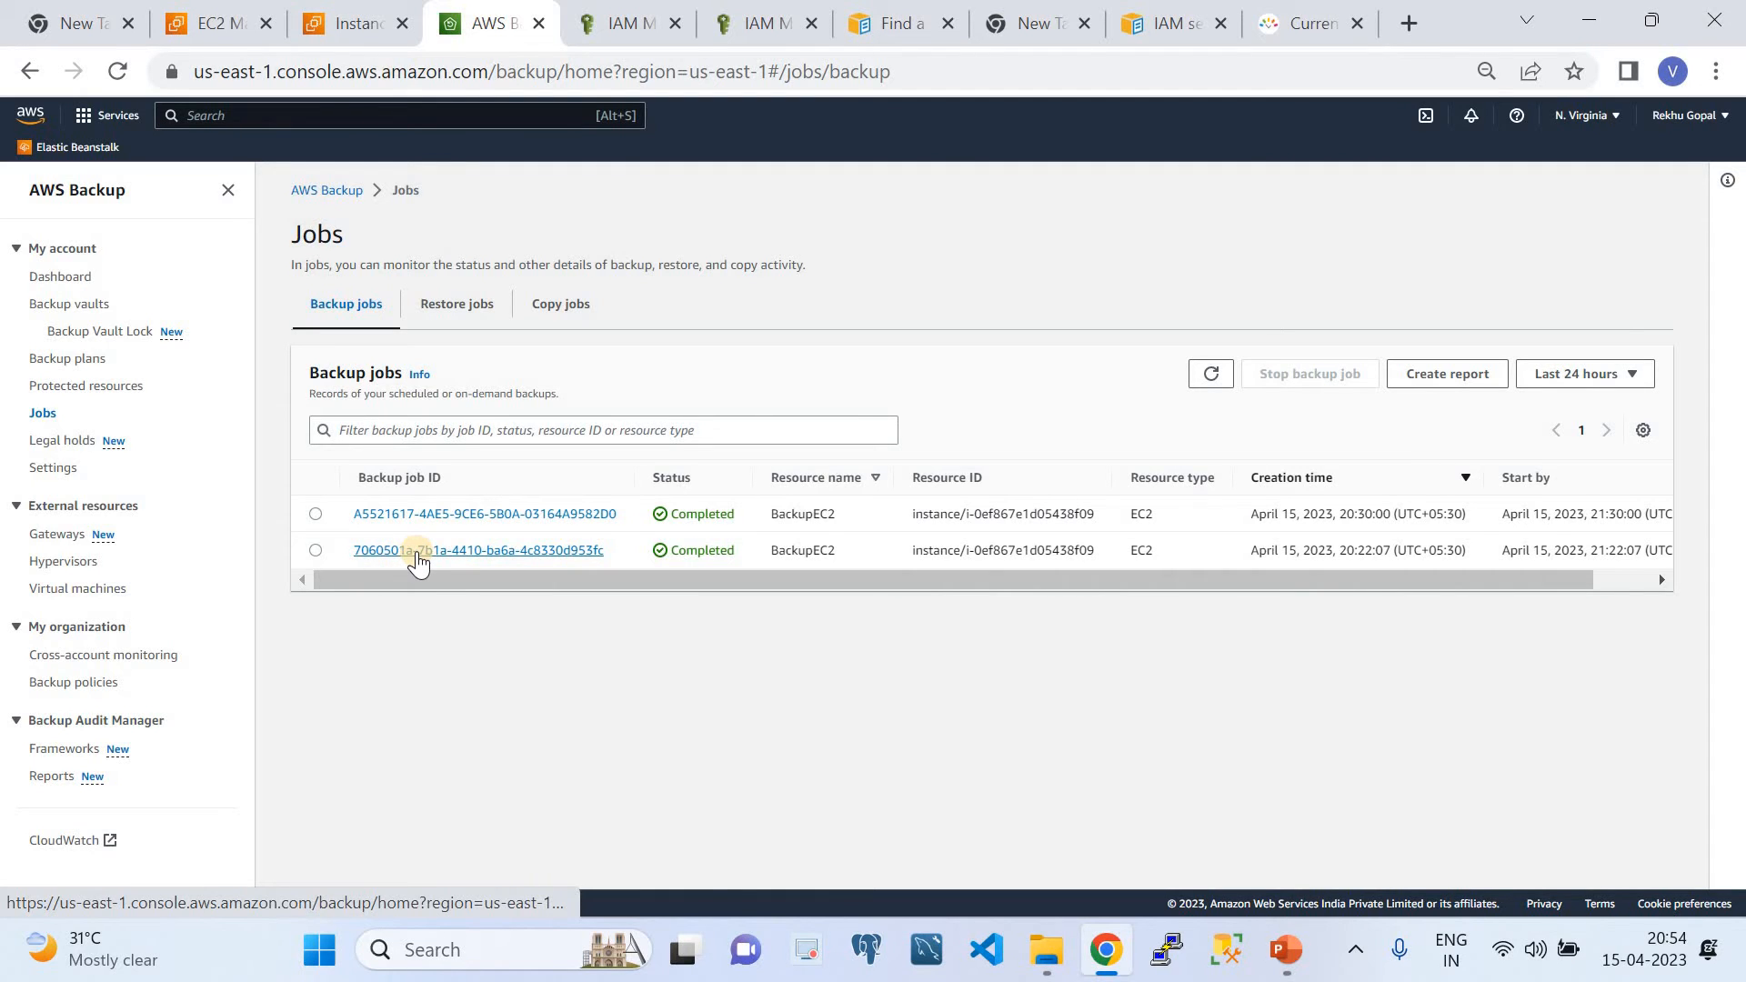
left_click(1215, 376)
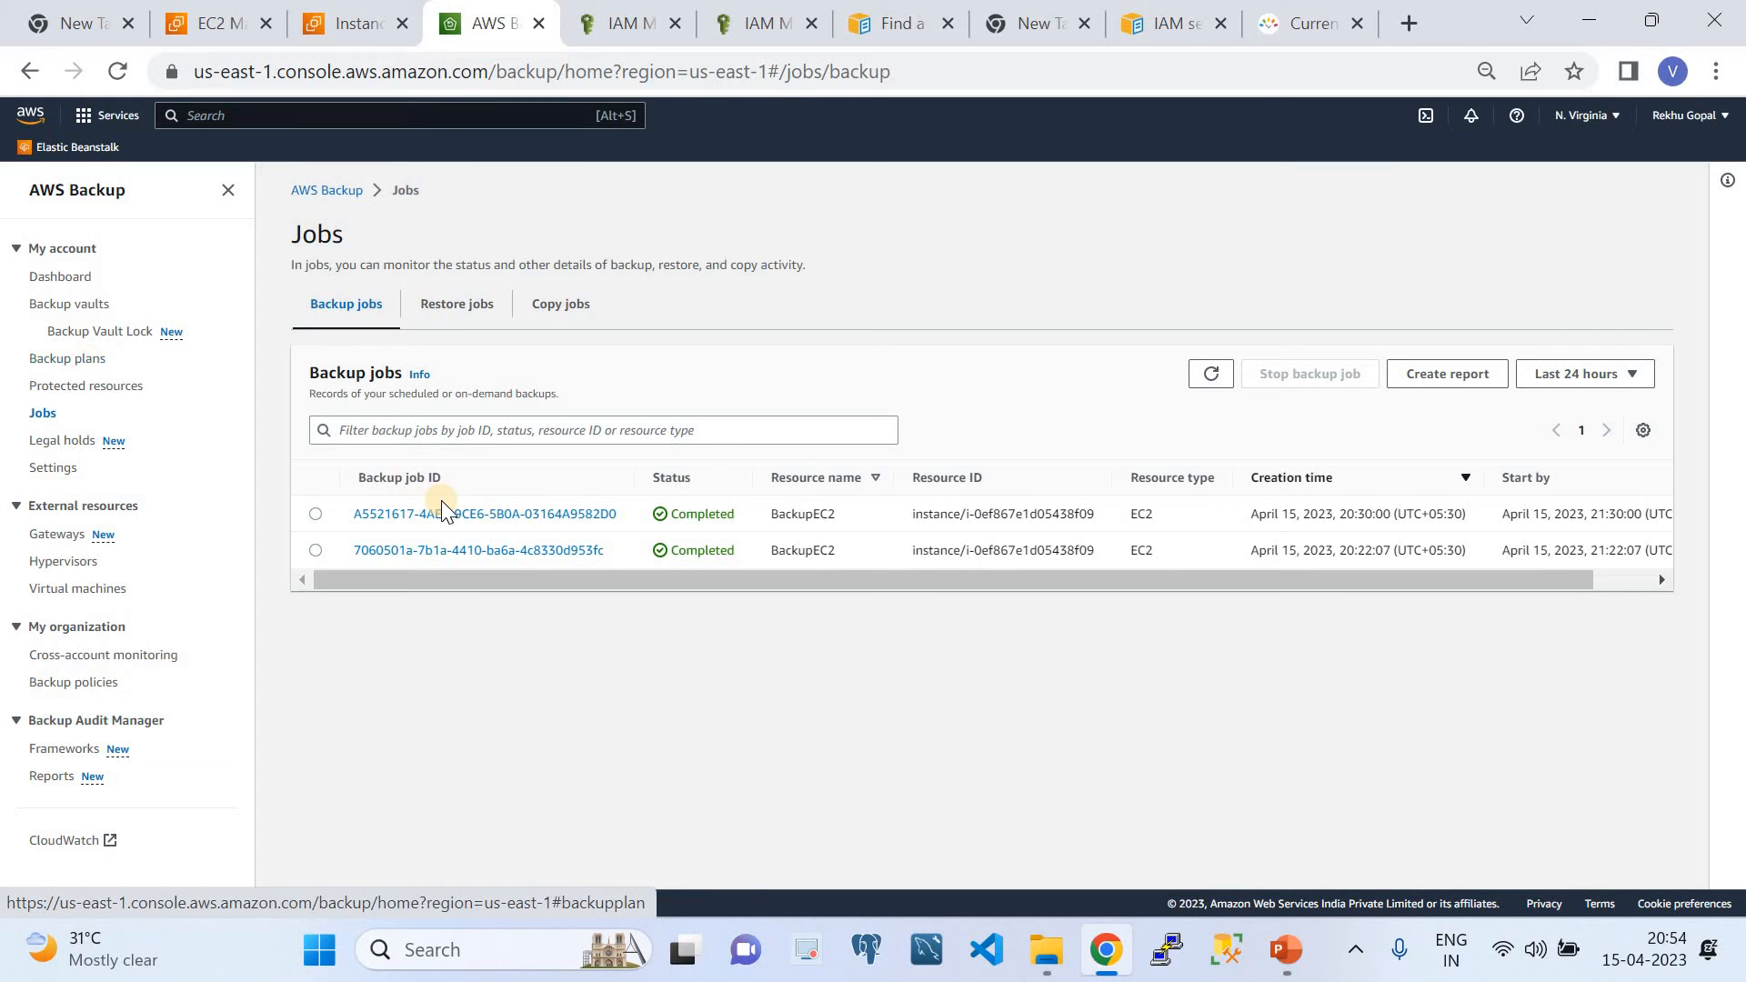
left_click(1271, 20)
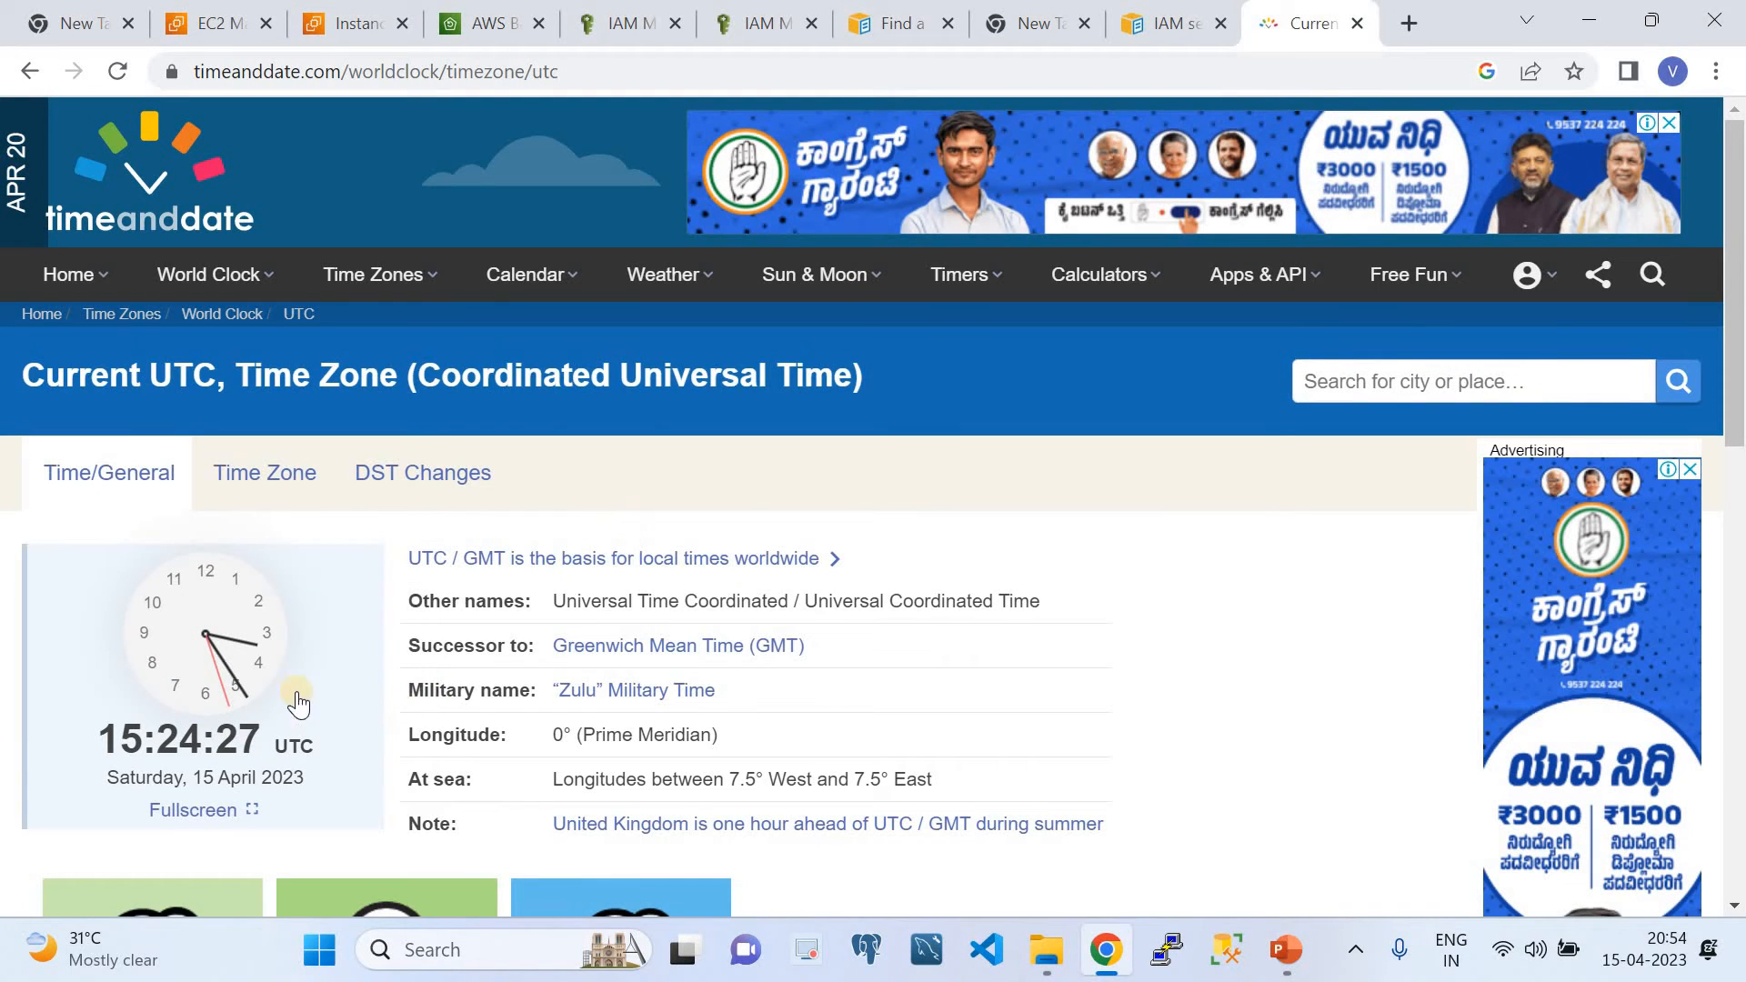
left_click(118, 79)
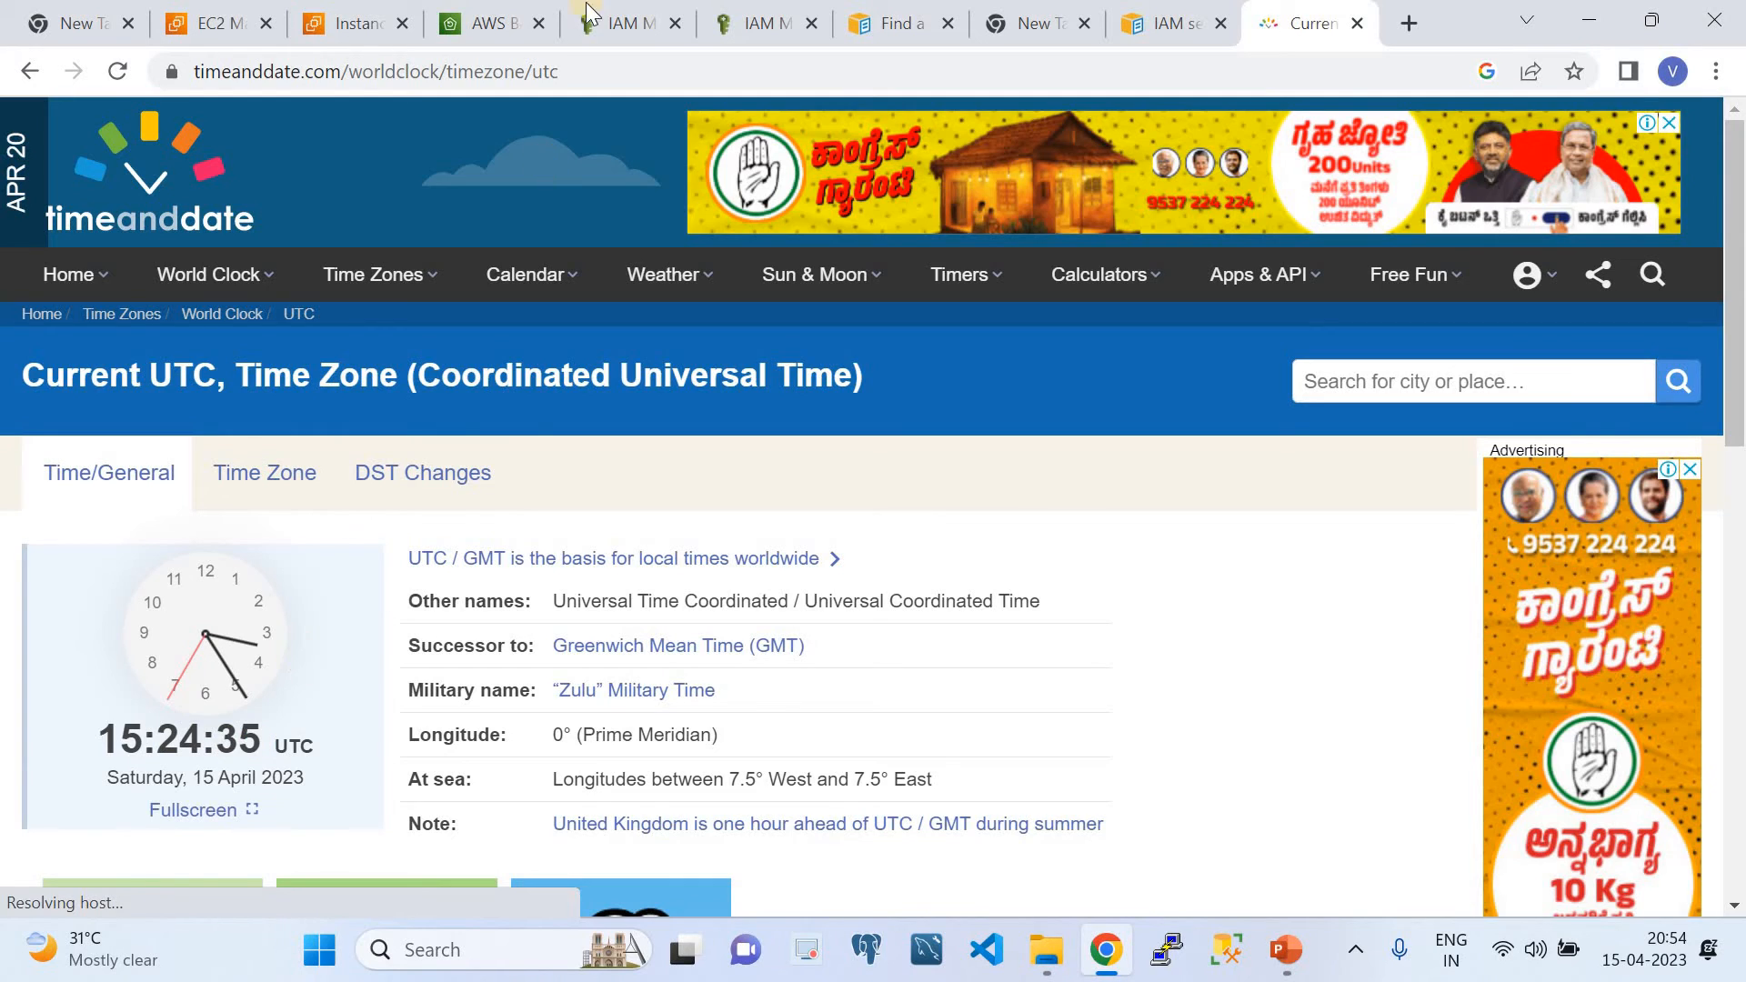
left_click(491, 23)
left_click(1214, 382)
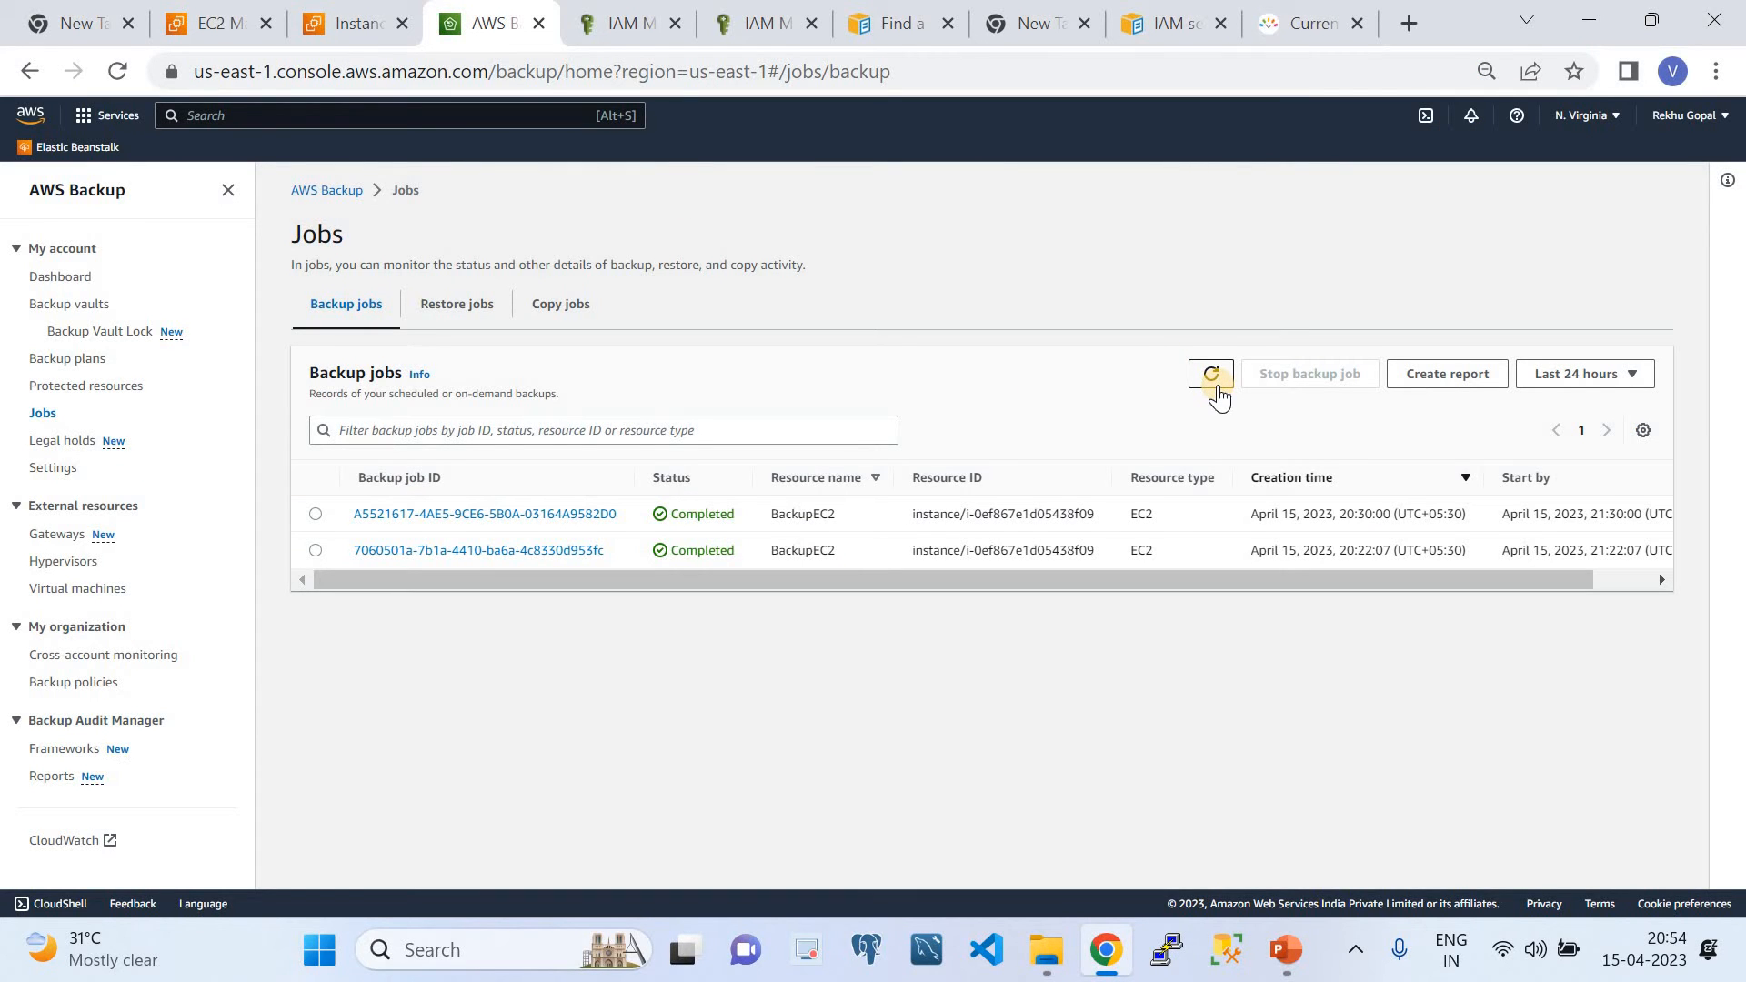
Examine the permissions policies and the trusted service of the AWSBackupDefaultServiceRole role in IAM
left_click(762, 11)
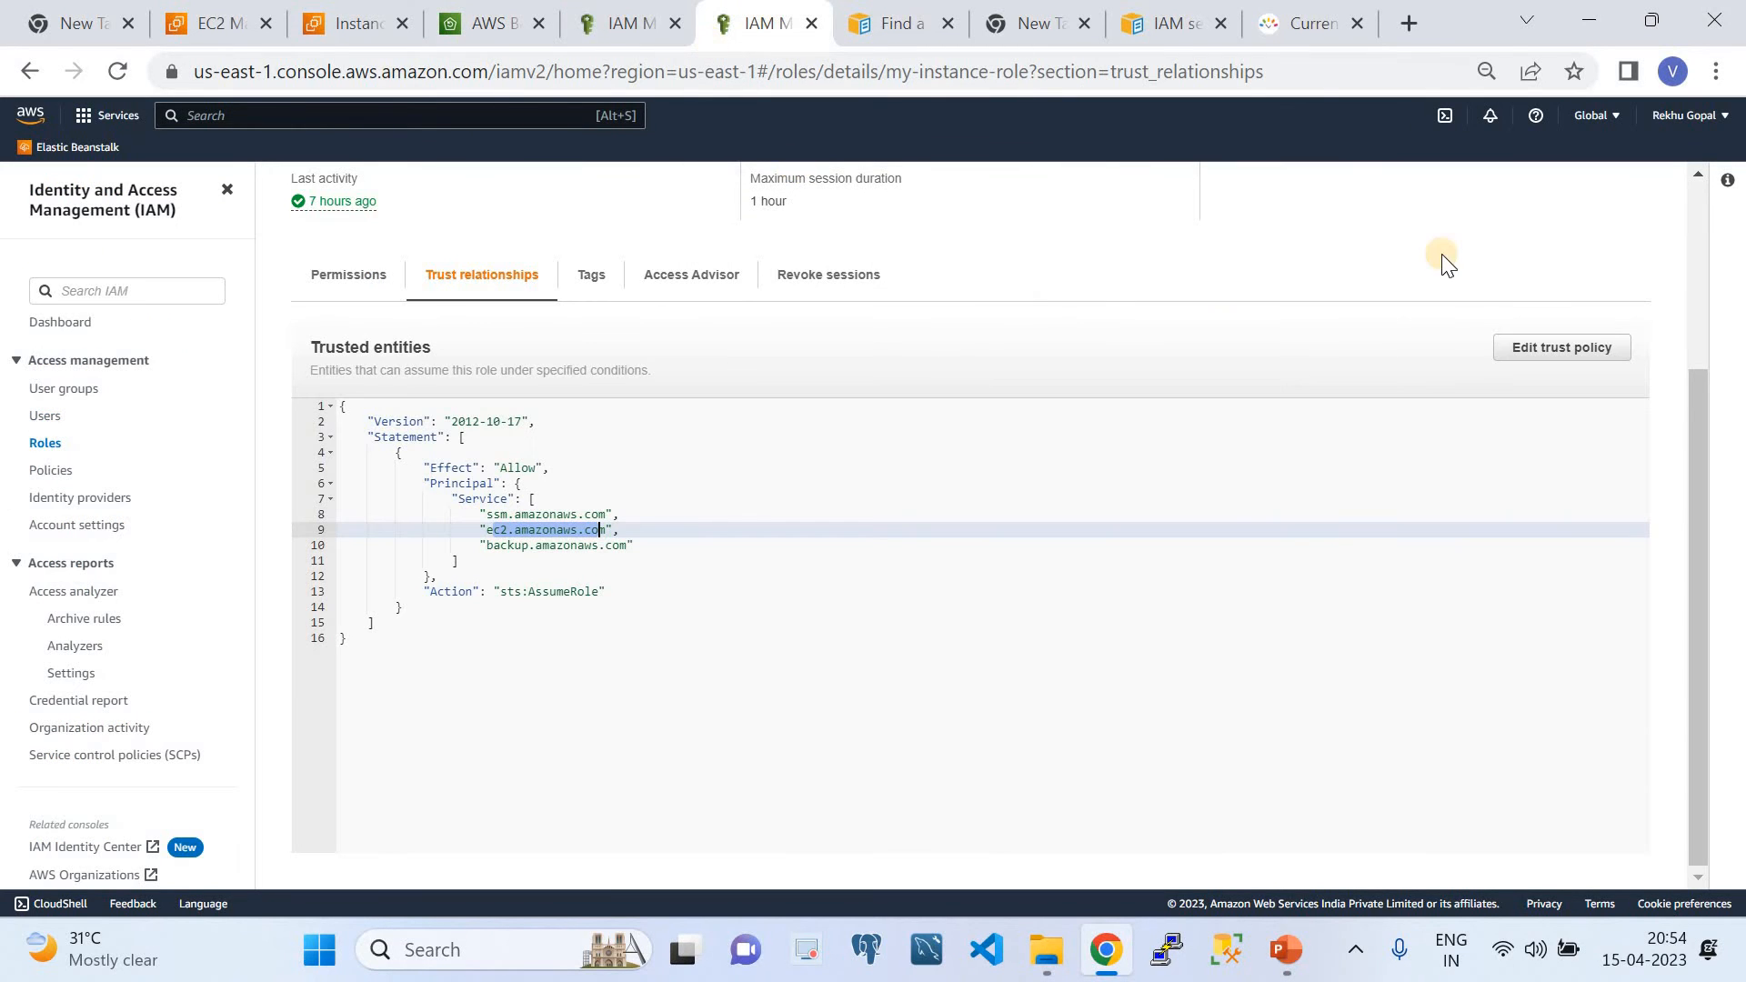
left_click(611, 24)
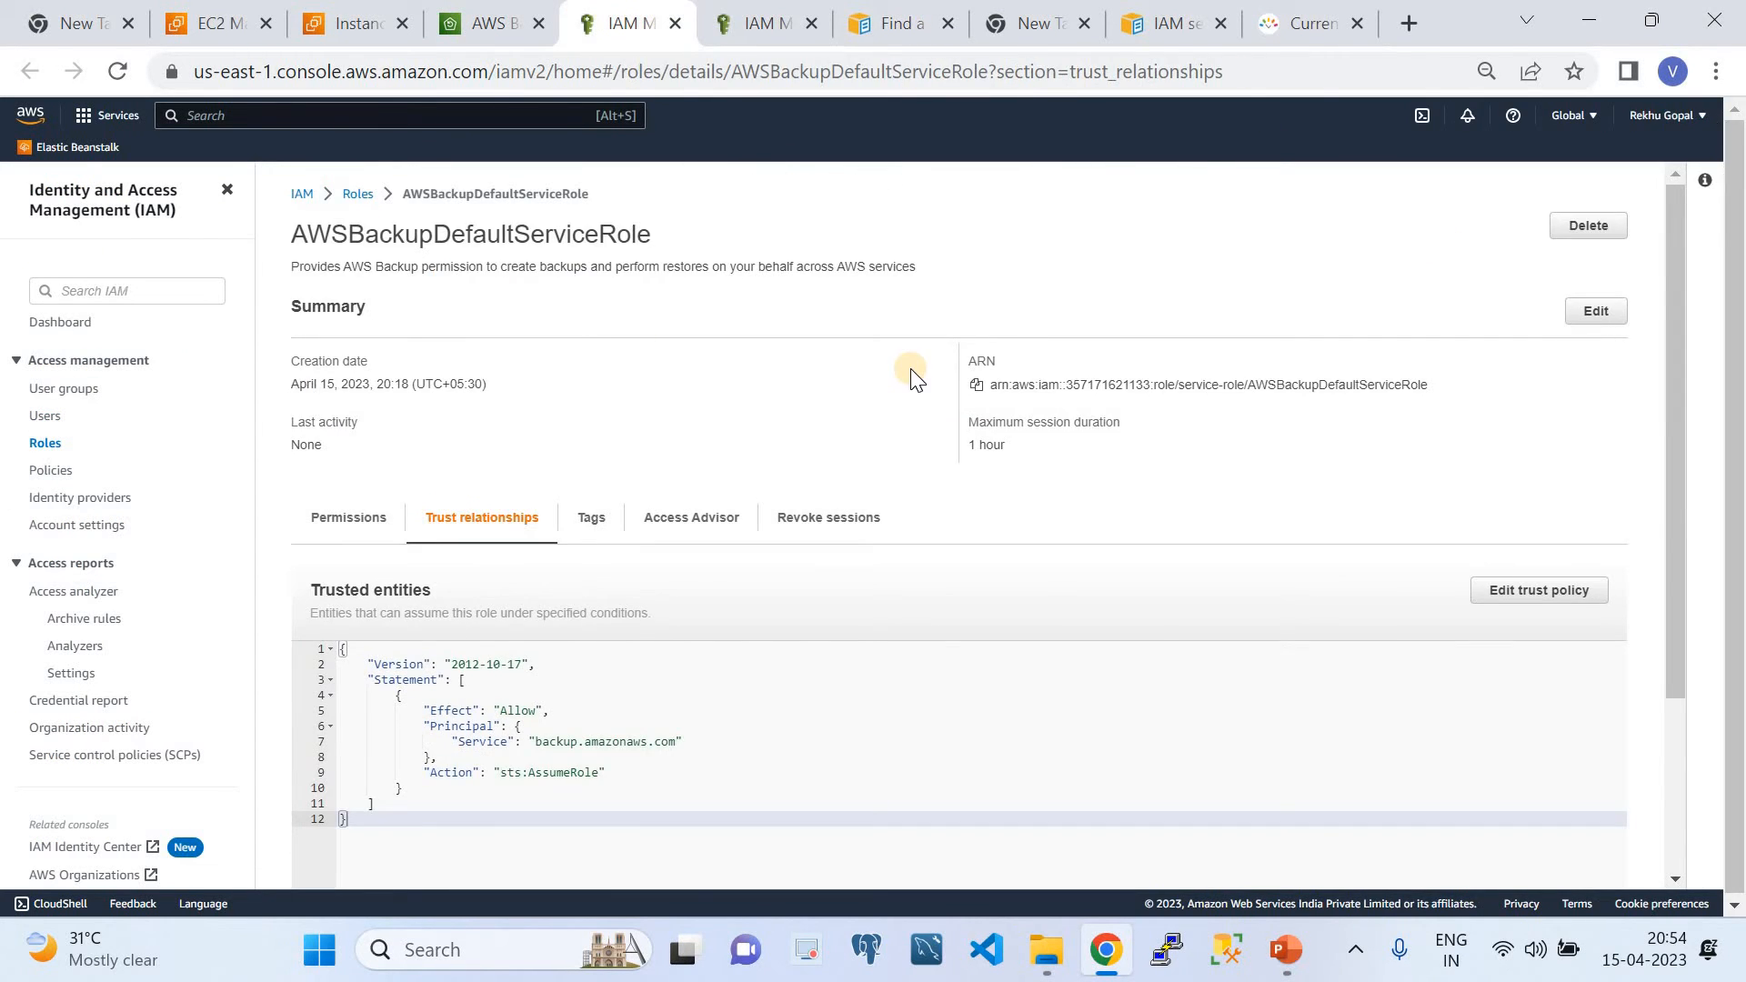
left_click(349, 519)
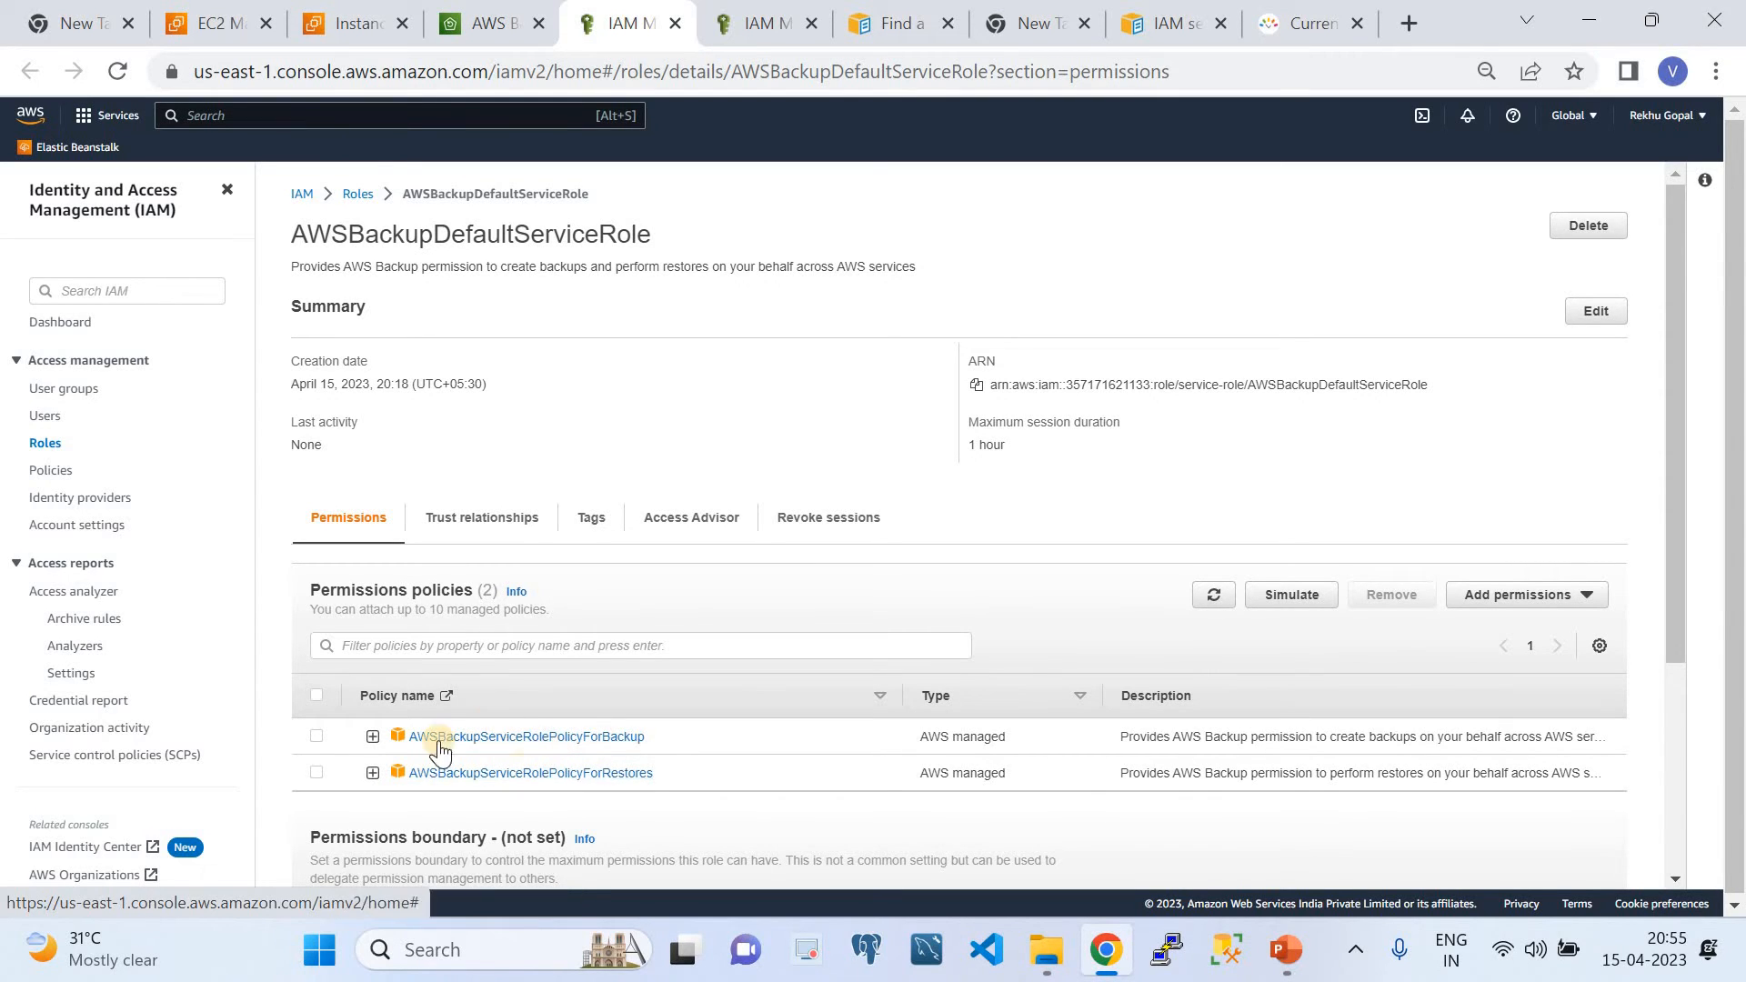
left_click(460, 532)
left_click_drag(535, 742, 677, 746)
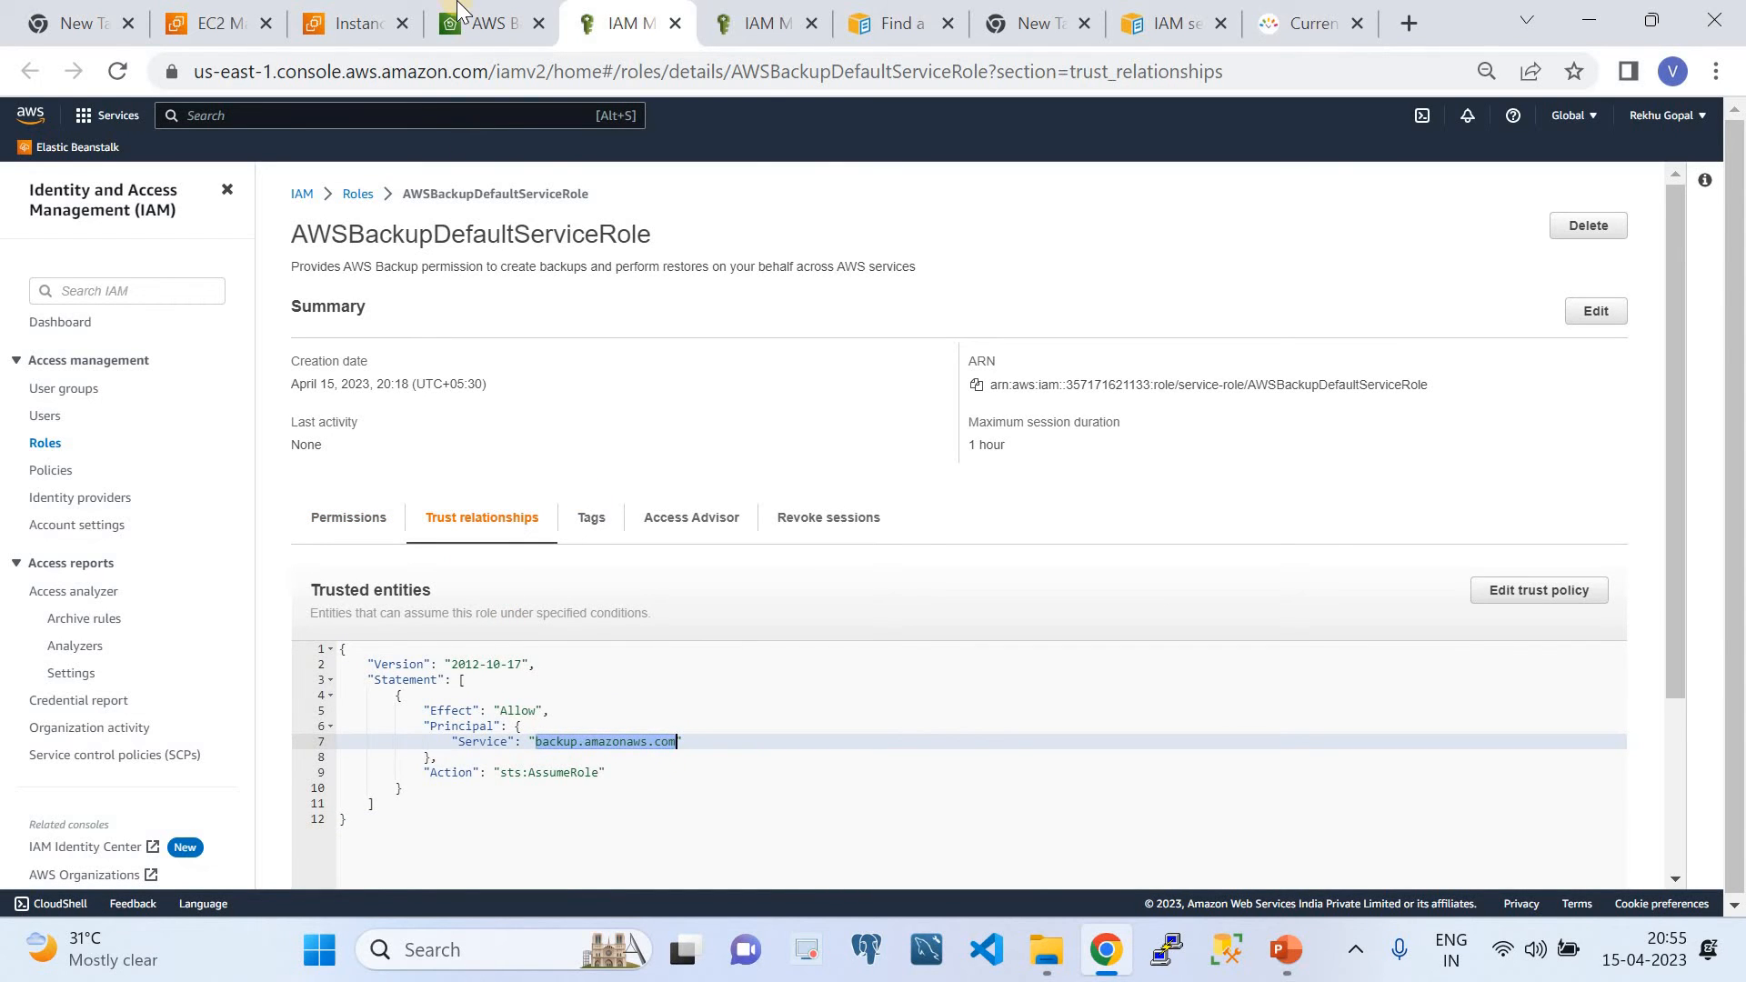
Return to the AWS Backup jobs, reload the current UTC time page, and refresh the backup jobs list again to look for the scheduled job
left_click(491, 23)
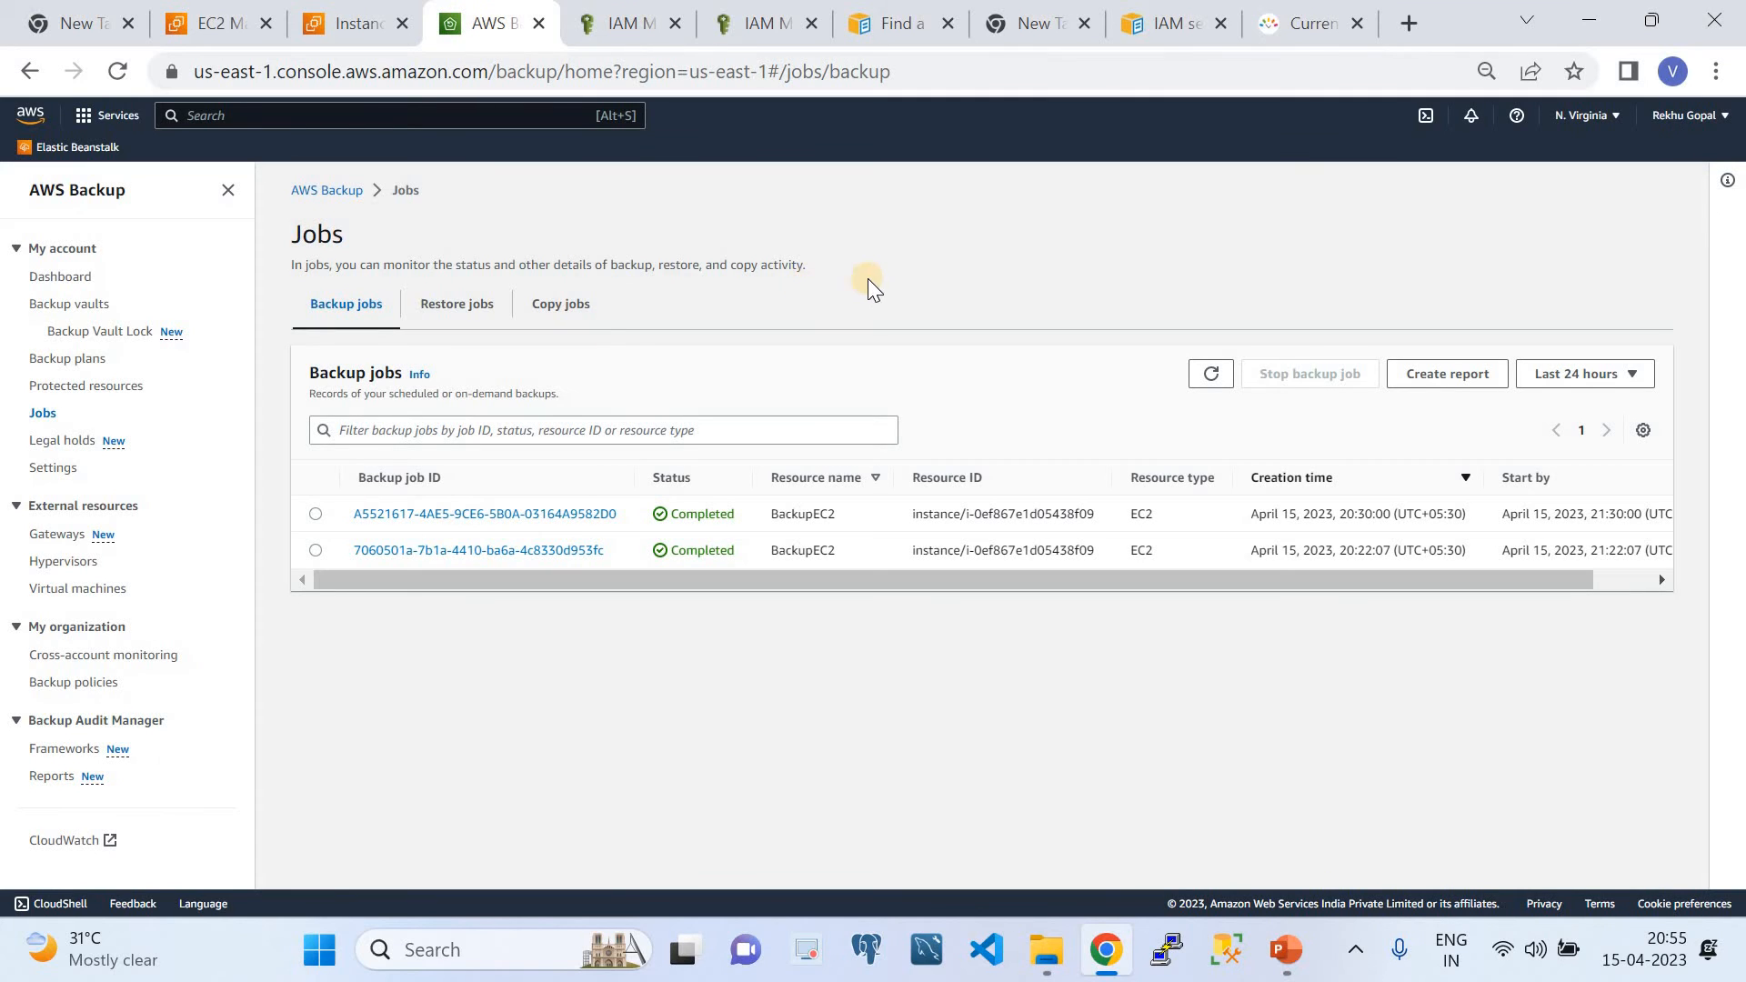
left_click(1213, 377)
left_click(1213, 377)
left_click(1310, 25)
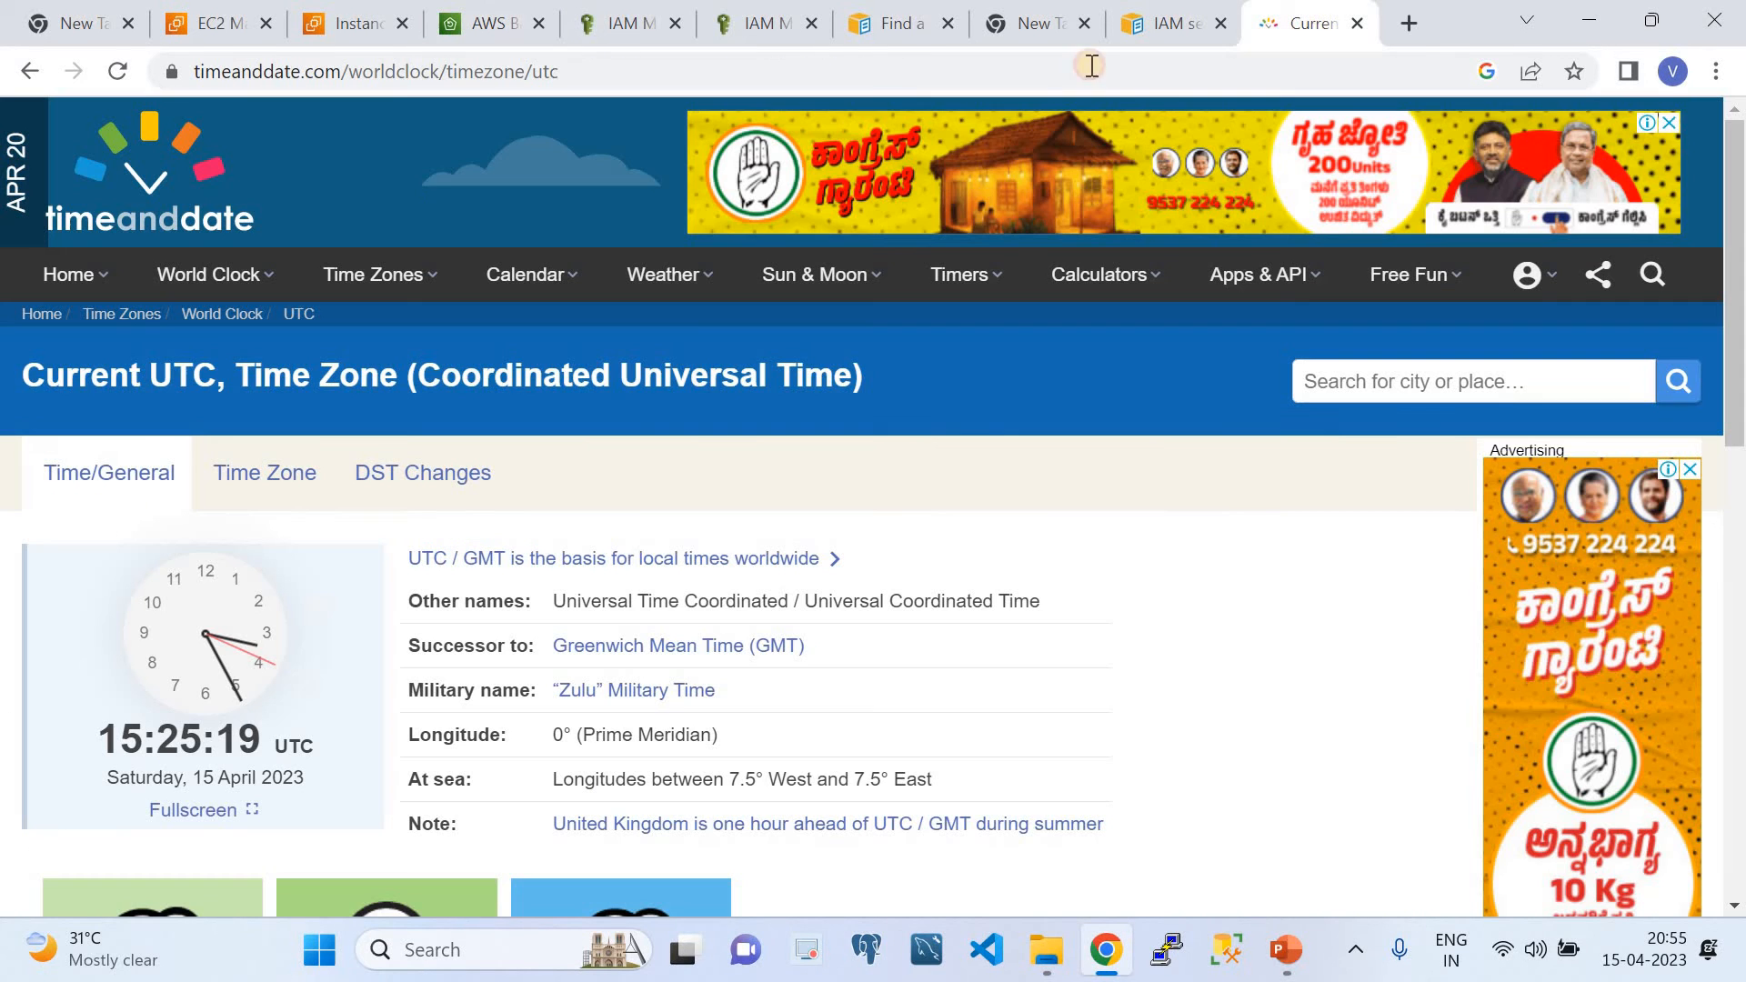
left_click(122, 71)
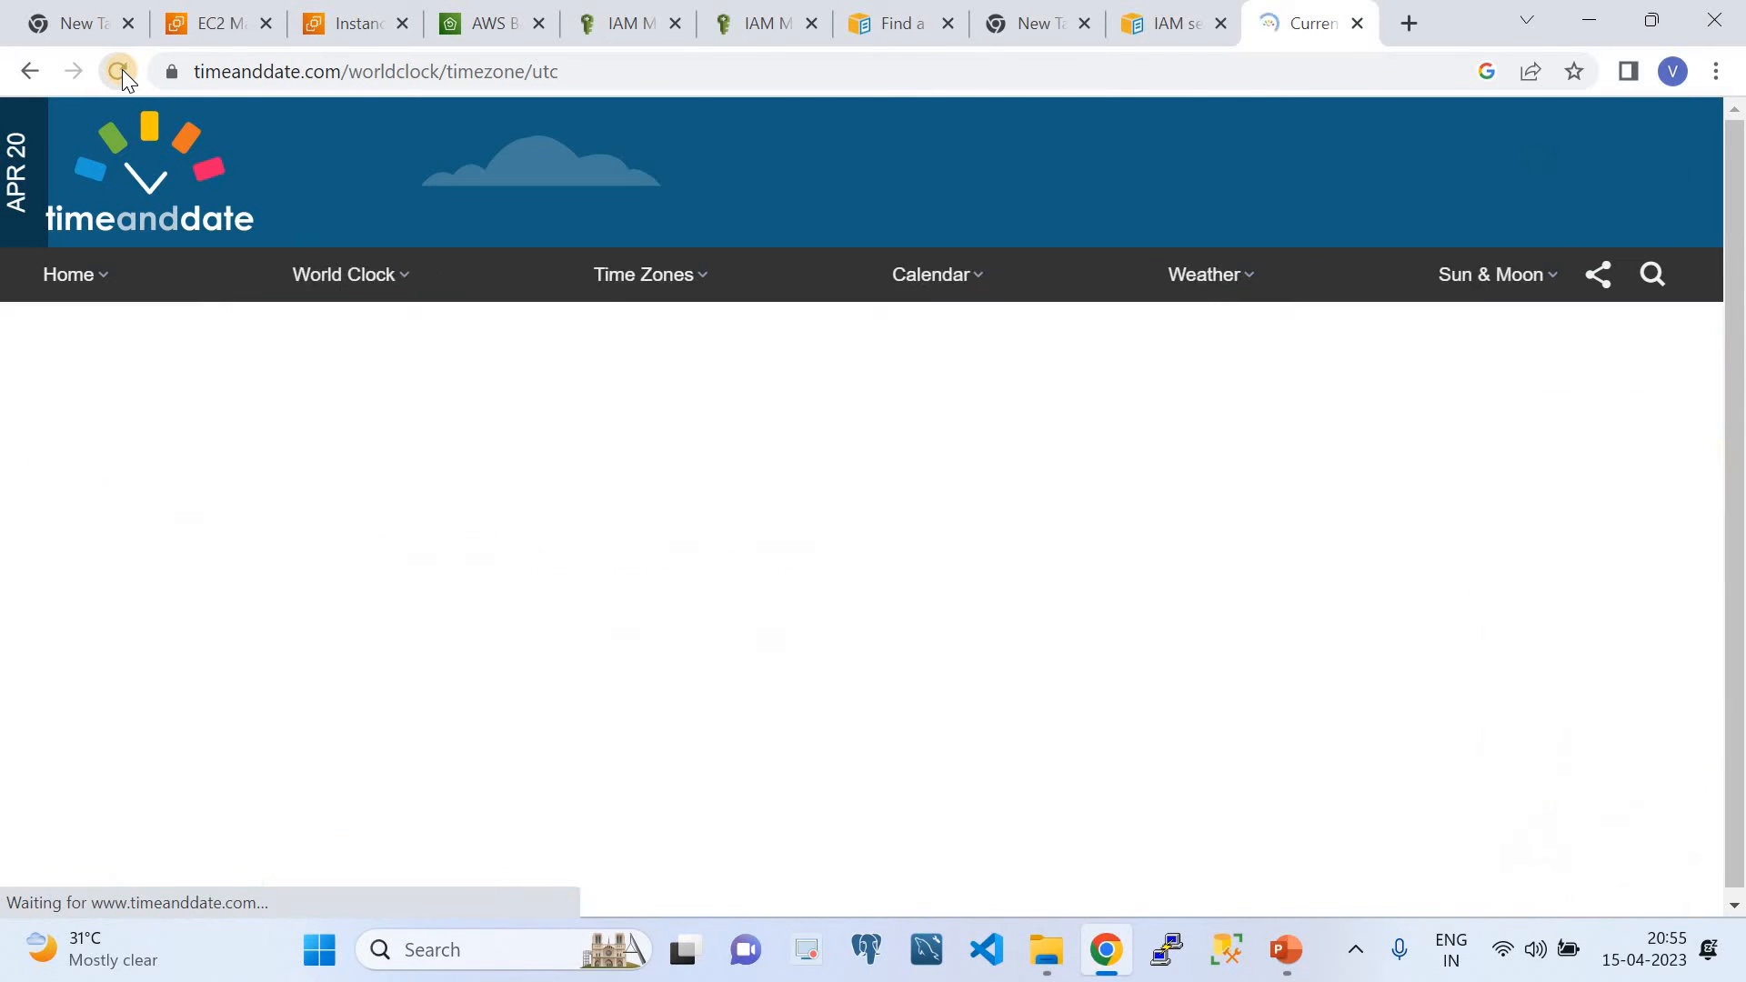
left_click(489, 13)
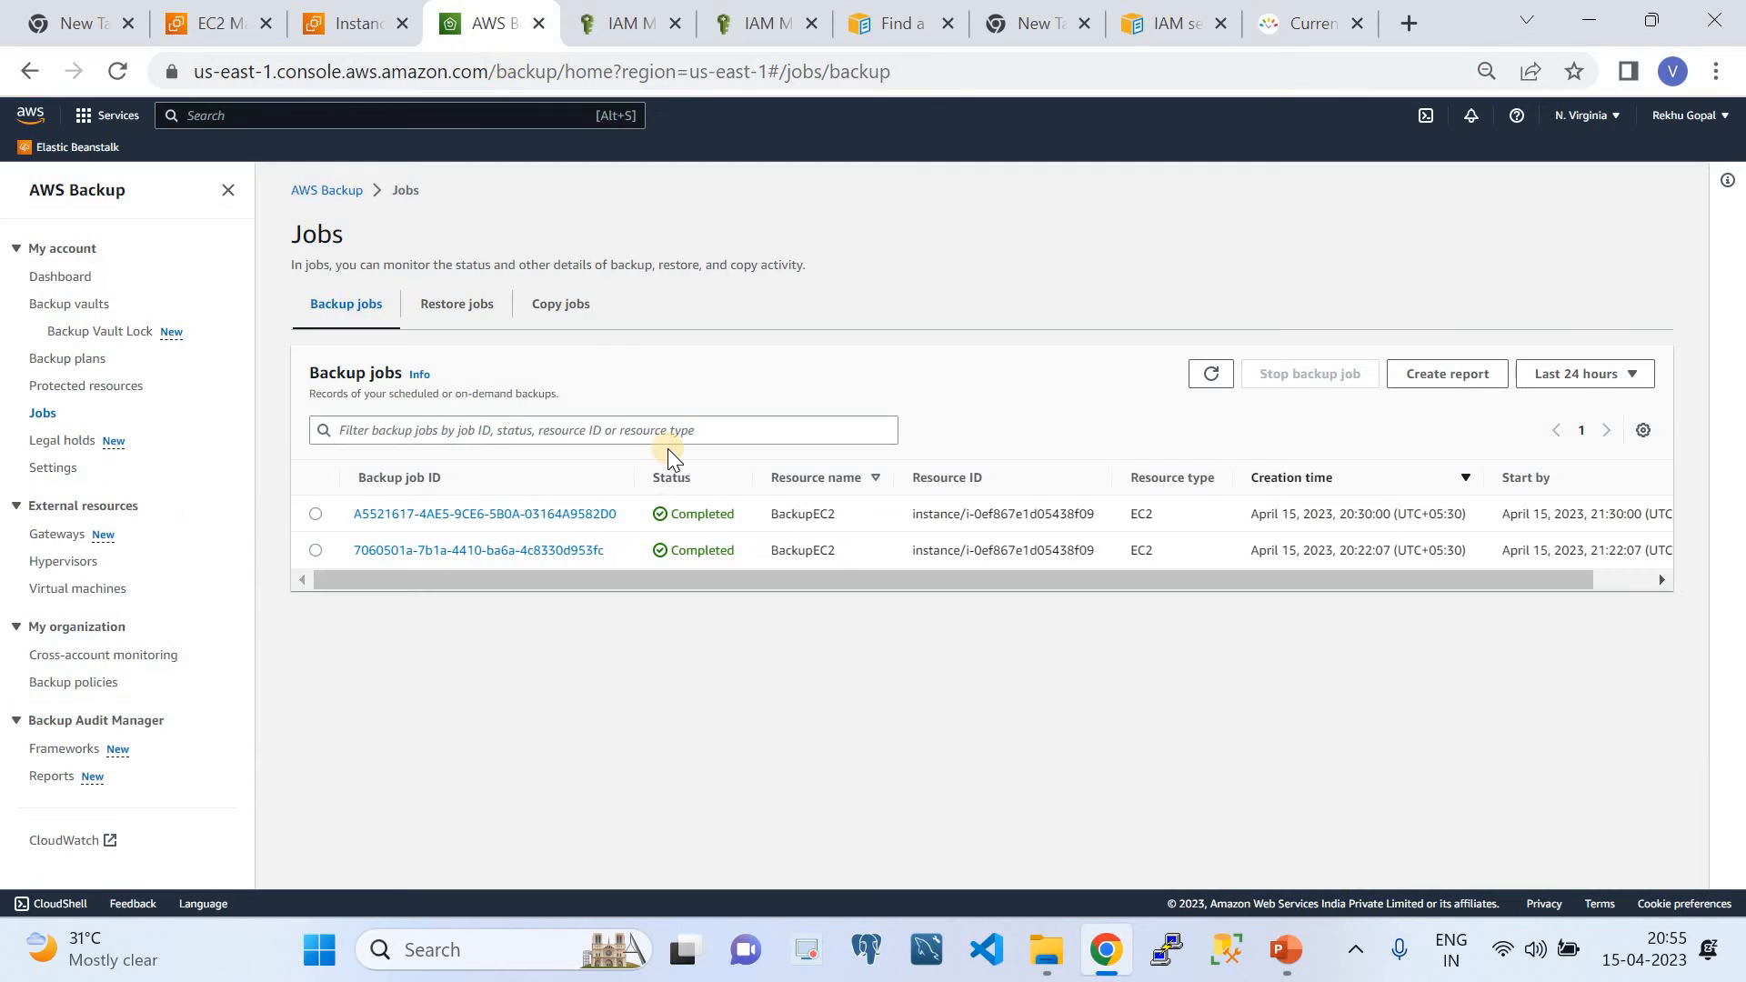
left_click(1211, 375)
left_click(1219, 378)
Open cloudquicklabplan-rule from cloudquicklabplan's details and inspect its hourly frequency and start time
left_click(68, 358)
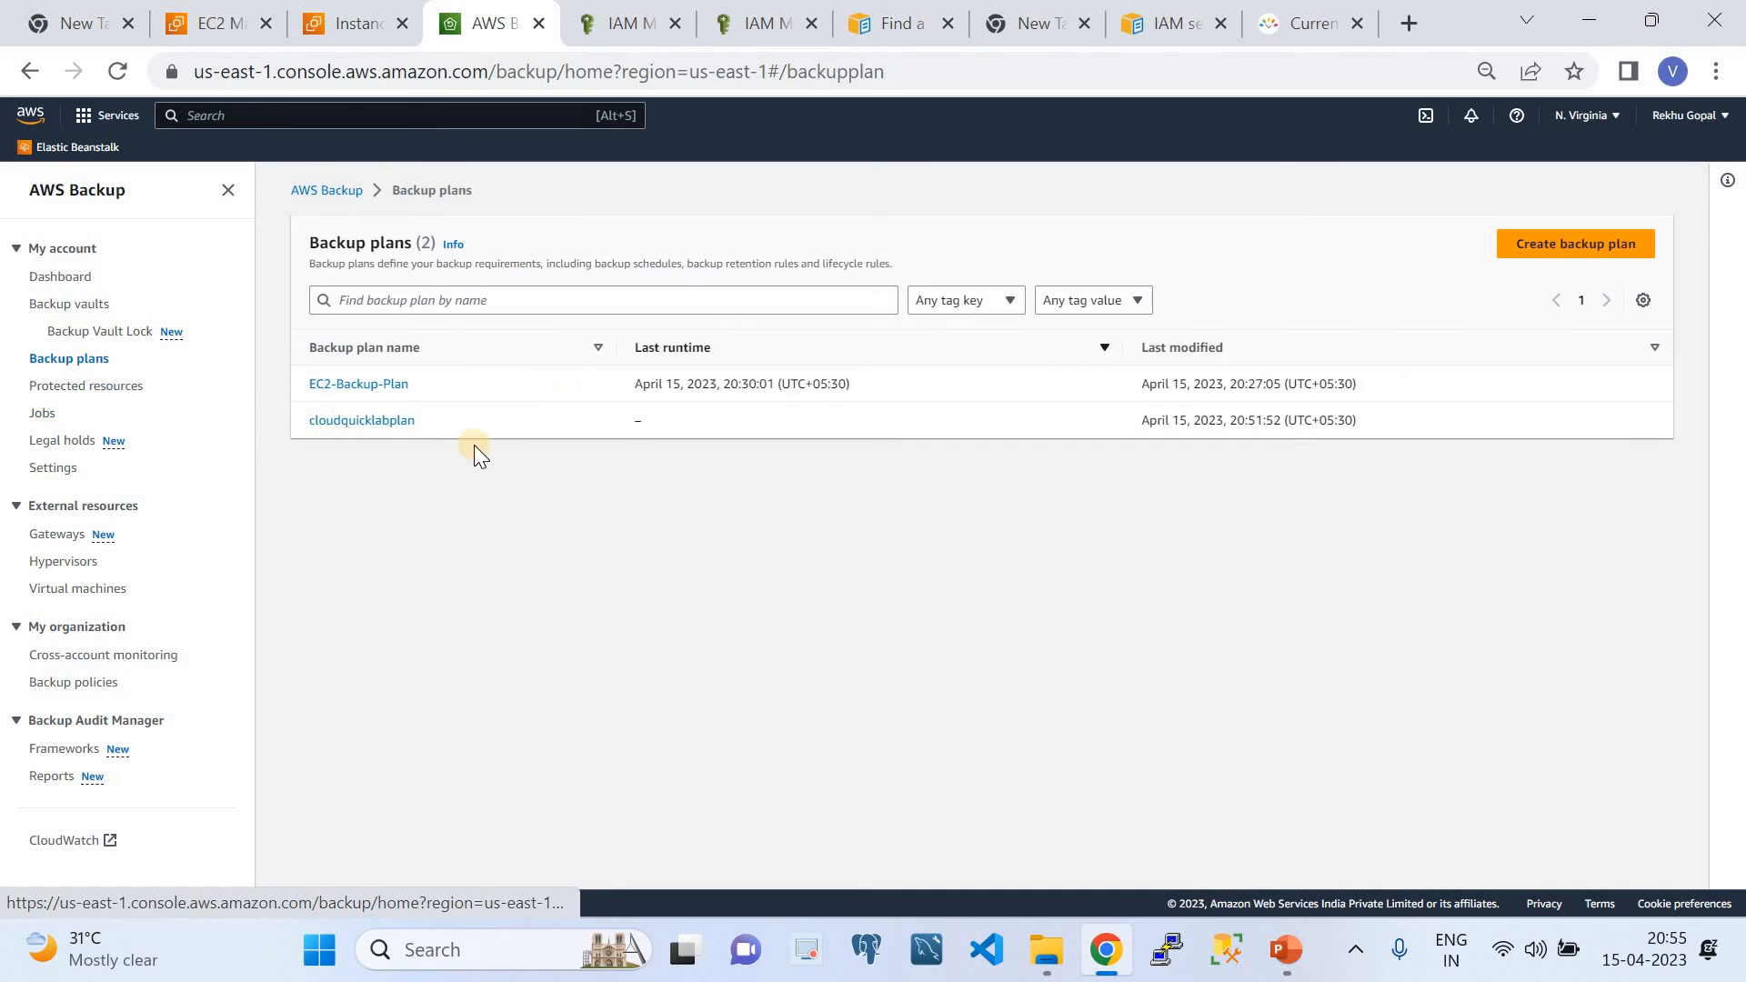
left_click(373, 422)
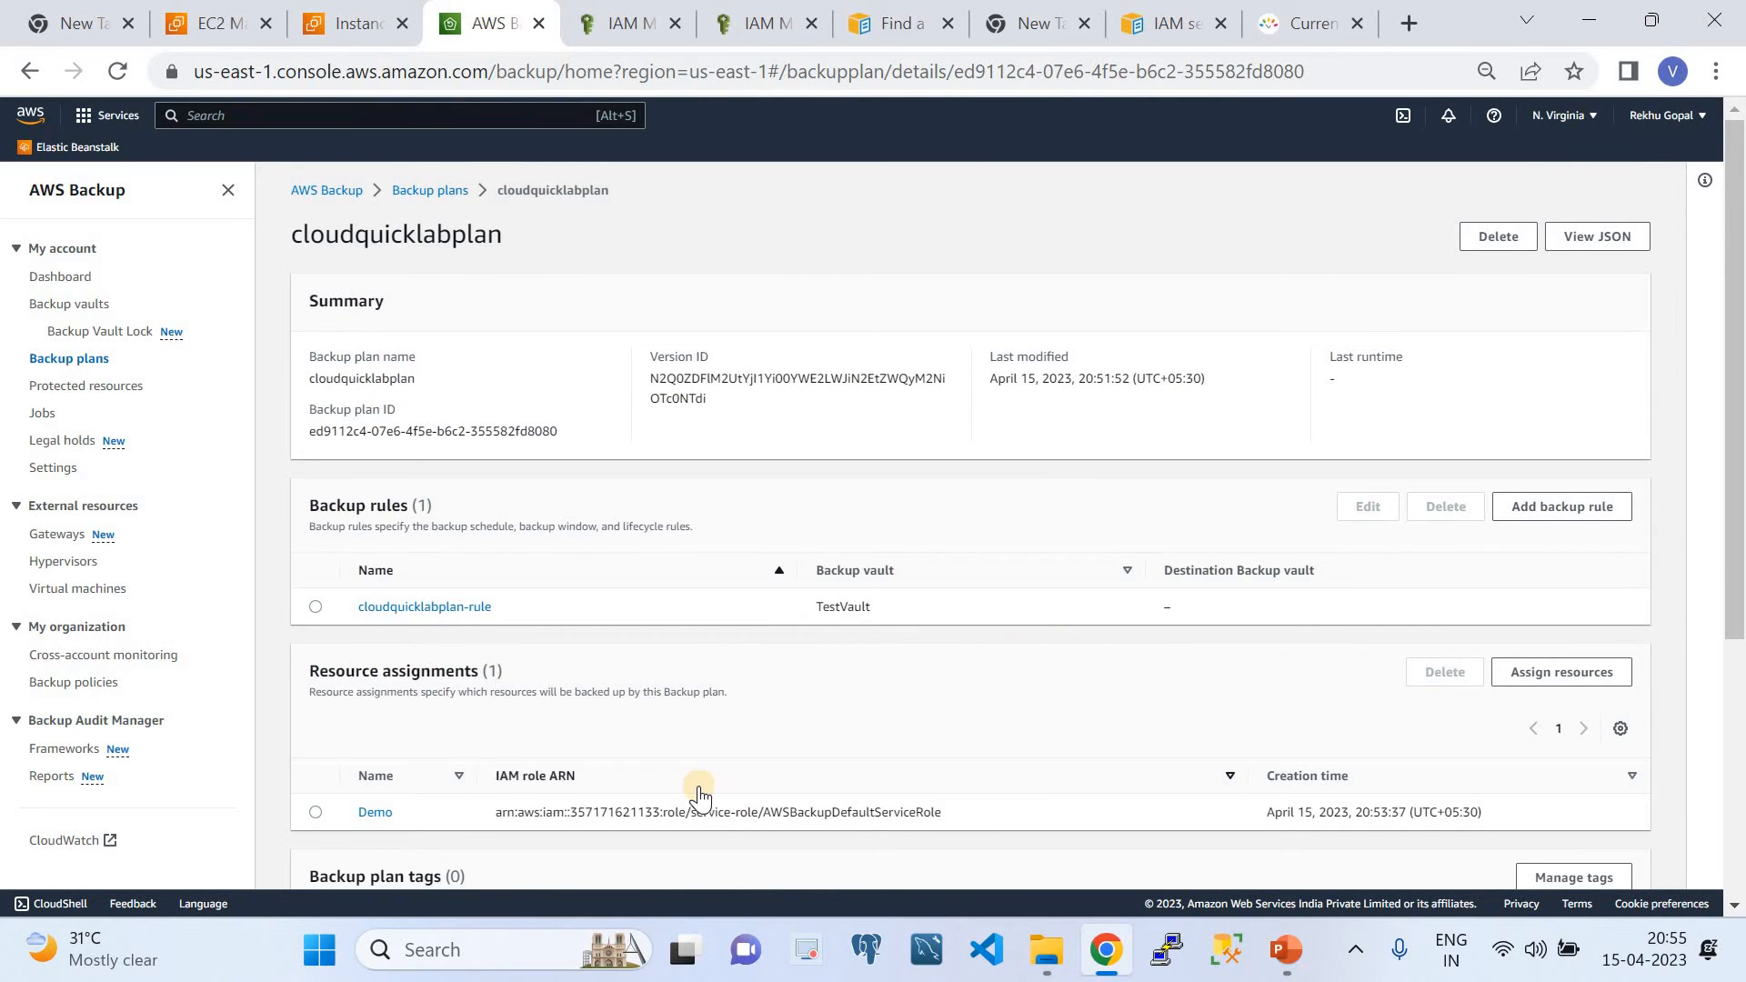
left_click(454, 607)
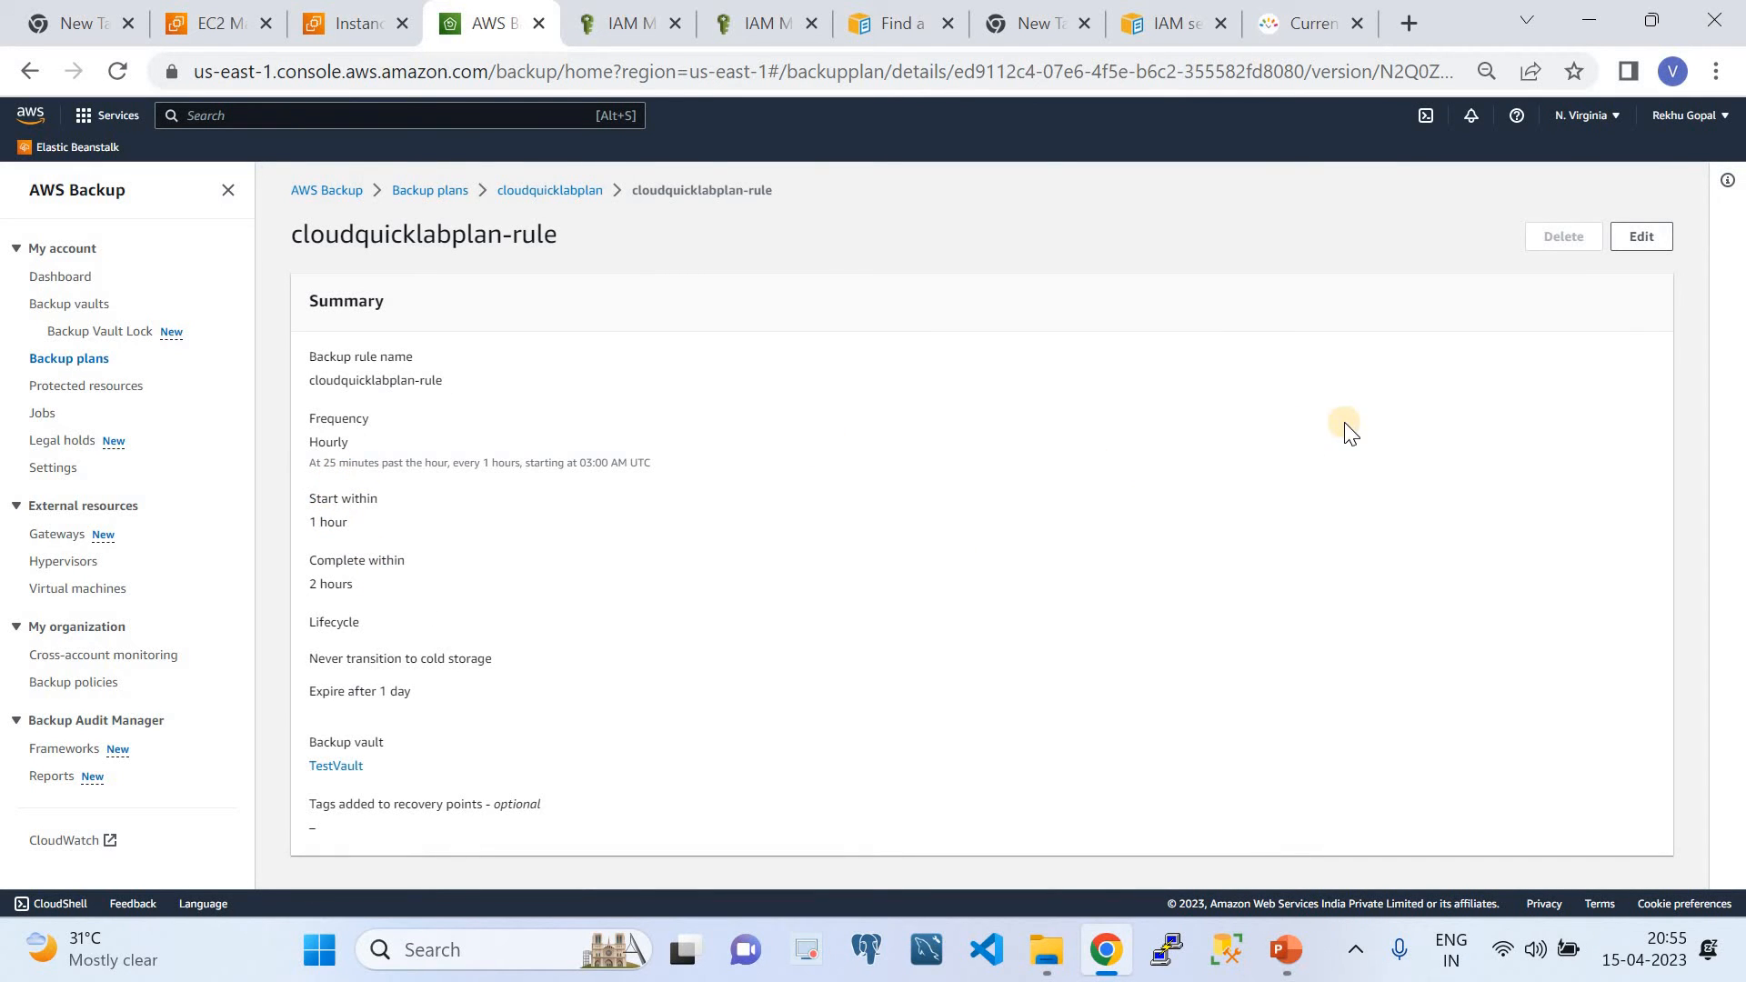
left_click_drag(663, 460, 561, 458)
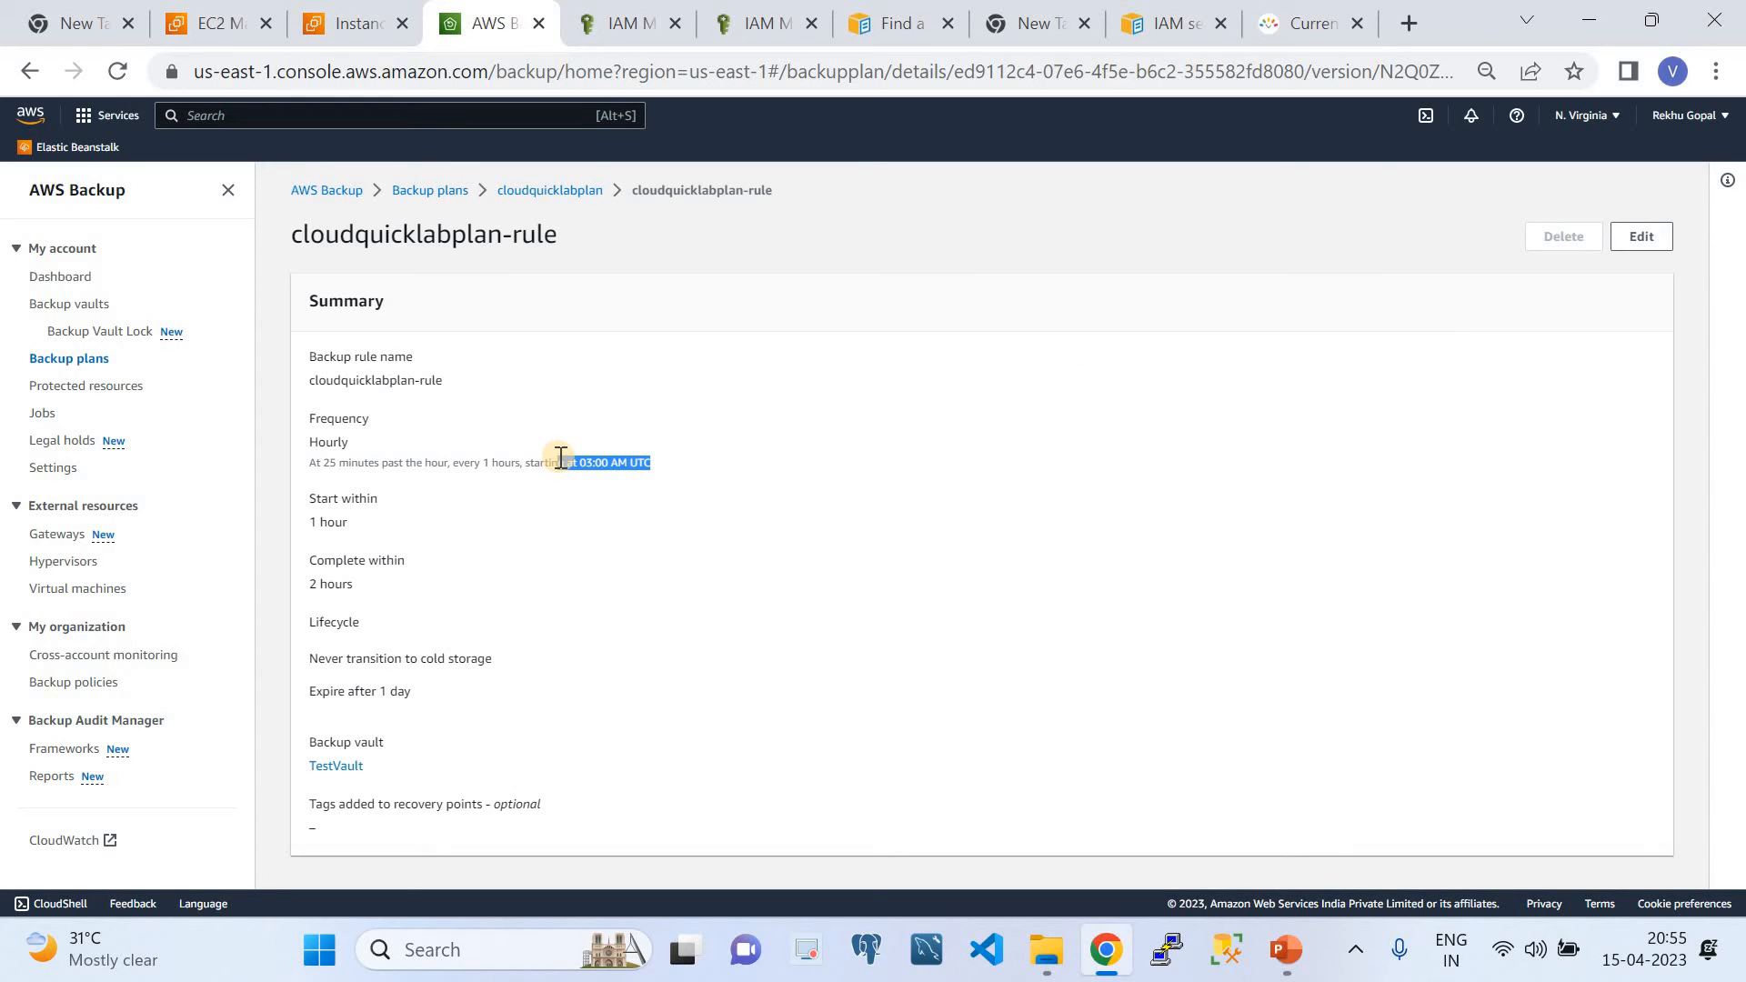
Open cloudquicklabplan-rule for editing and compare its backup window start time with the current UTC time on timeanddate.com
left_click(1650, 243)
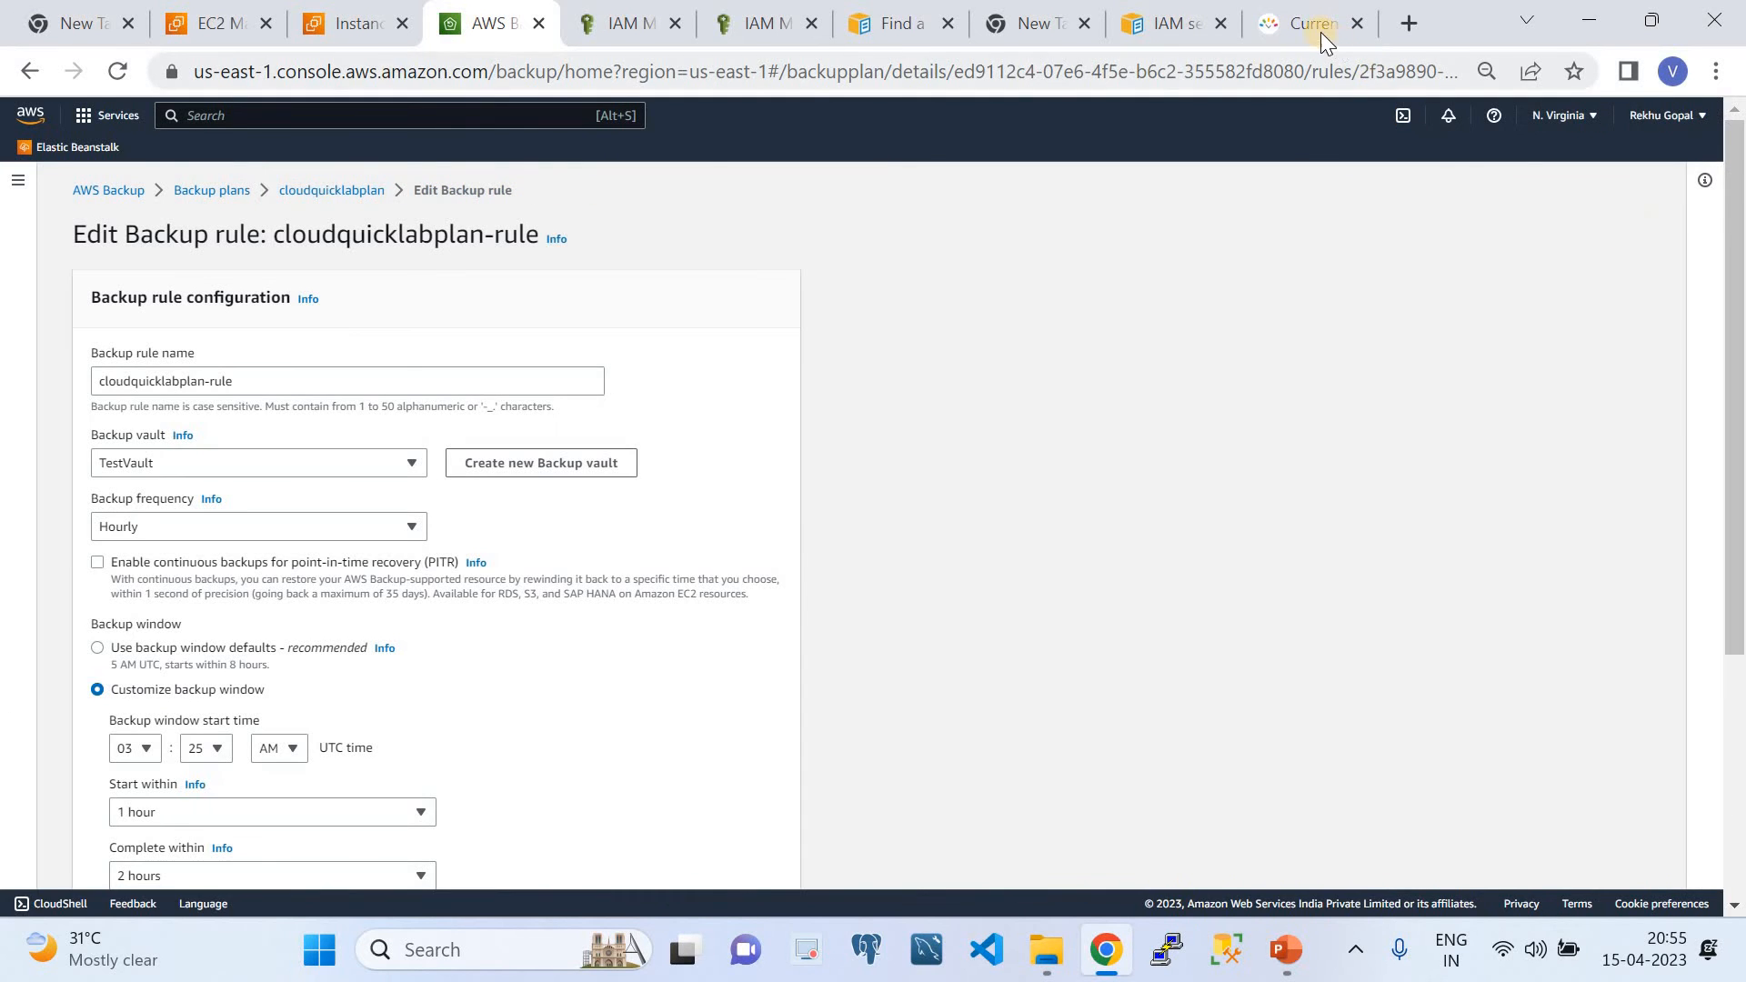
left_click(1323, 27)
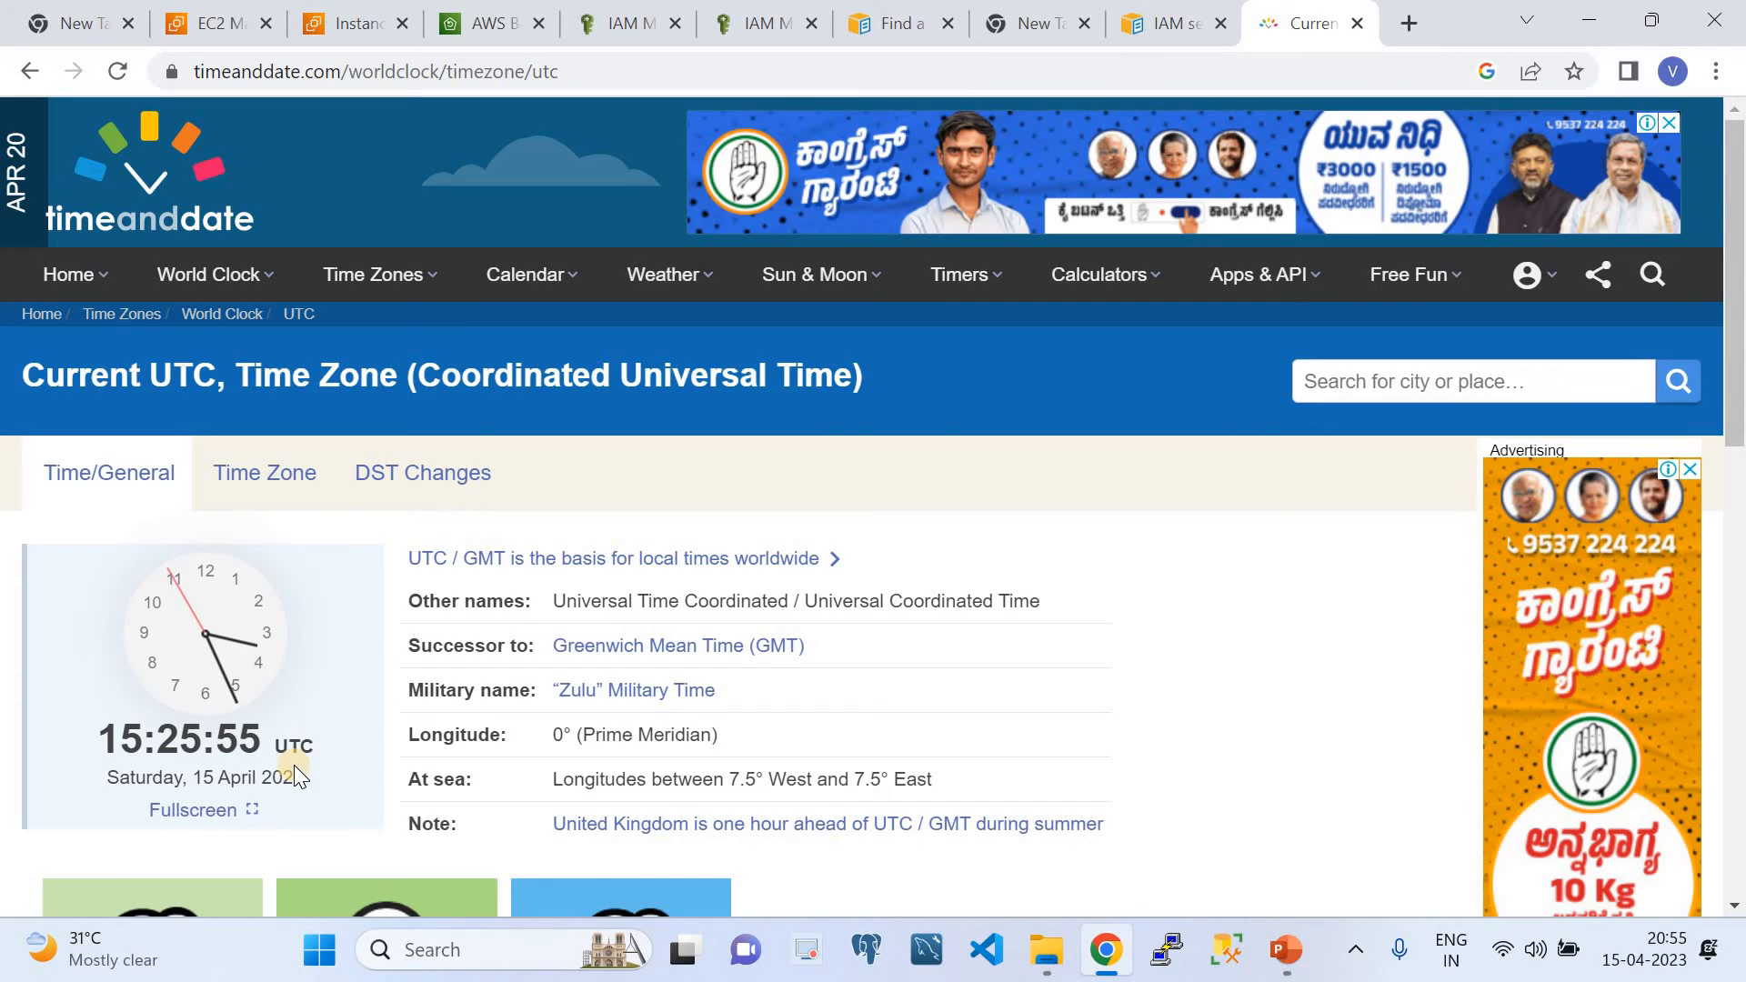
left_click(462, 34)
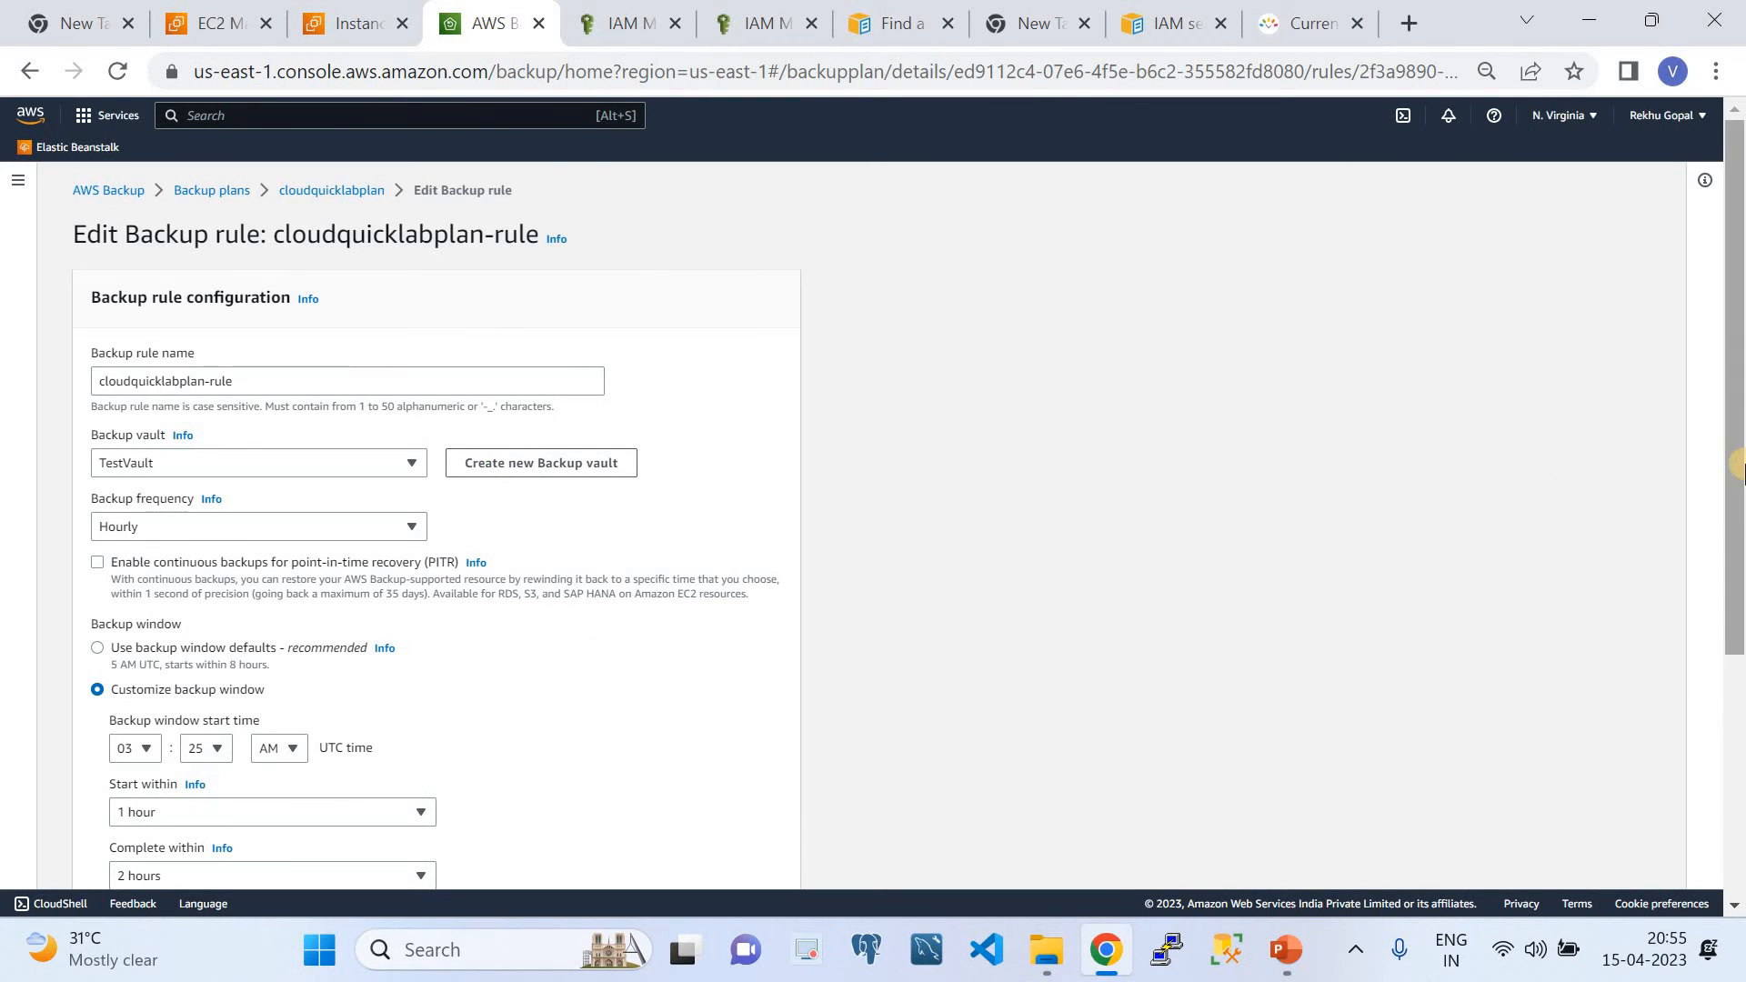
scroll(1570, 725, "down", 3)
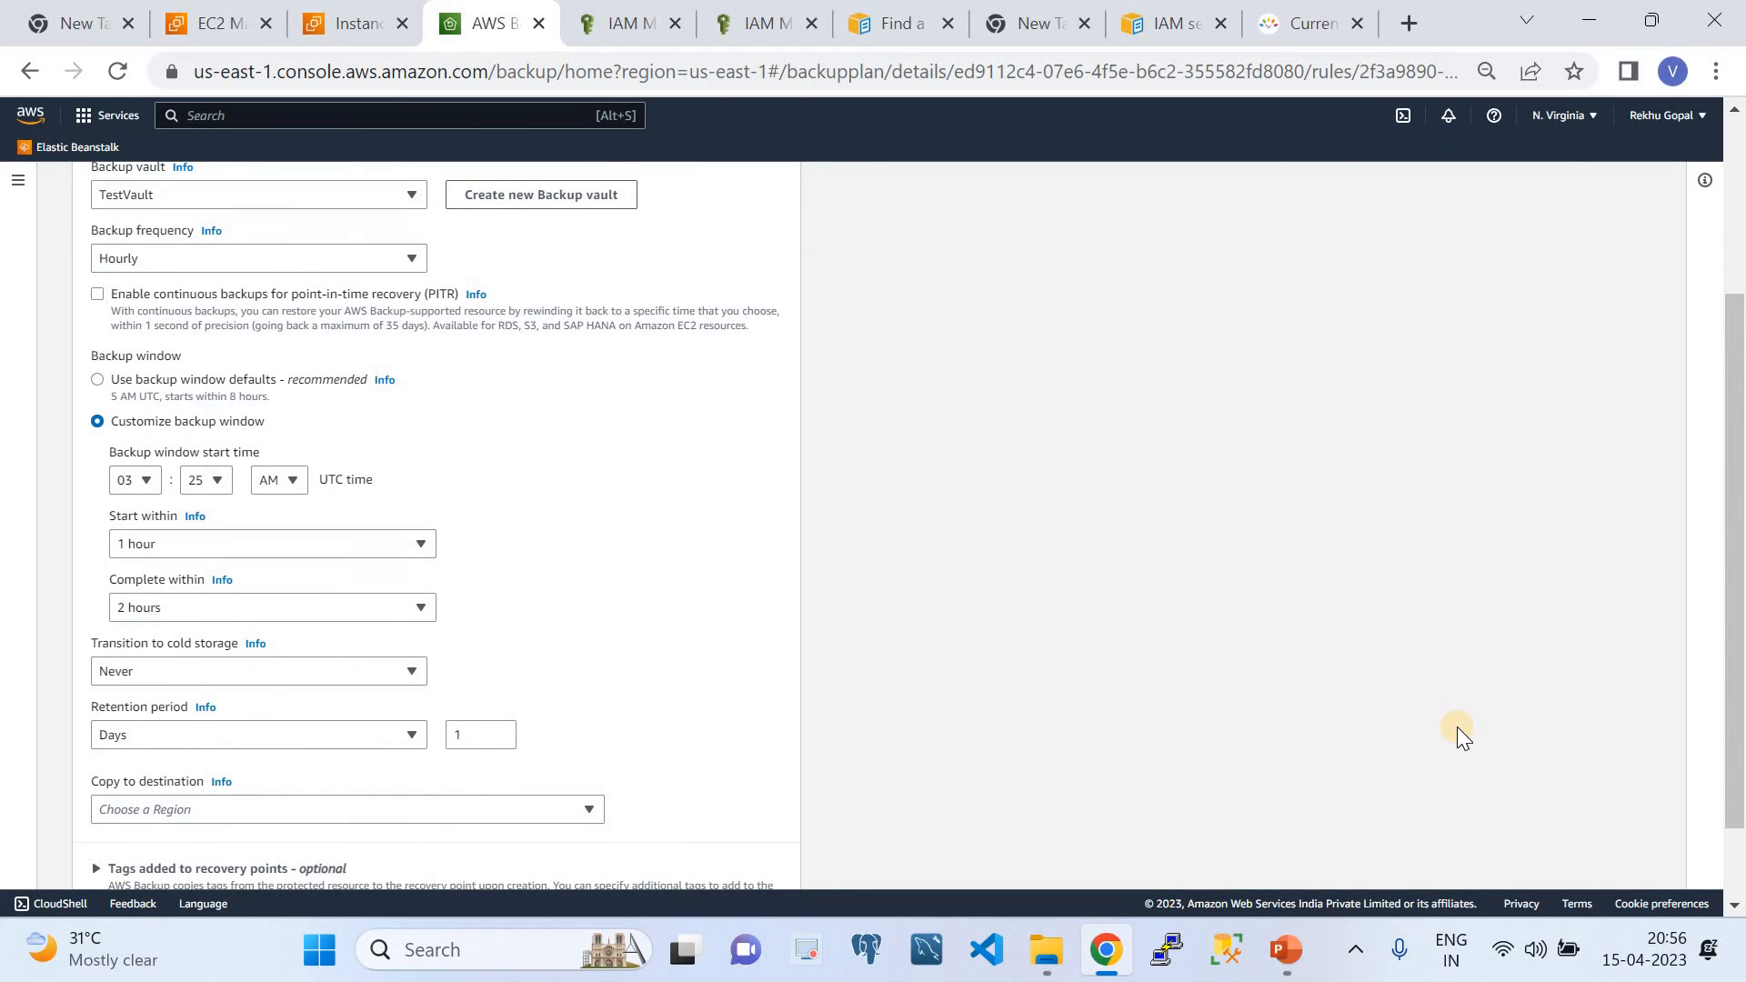
left_click(1290, 26)
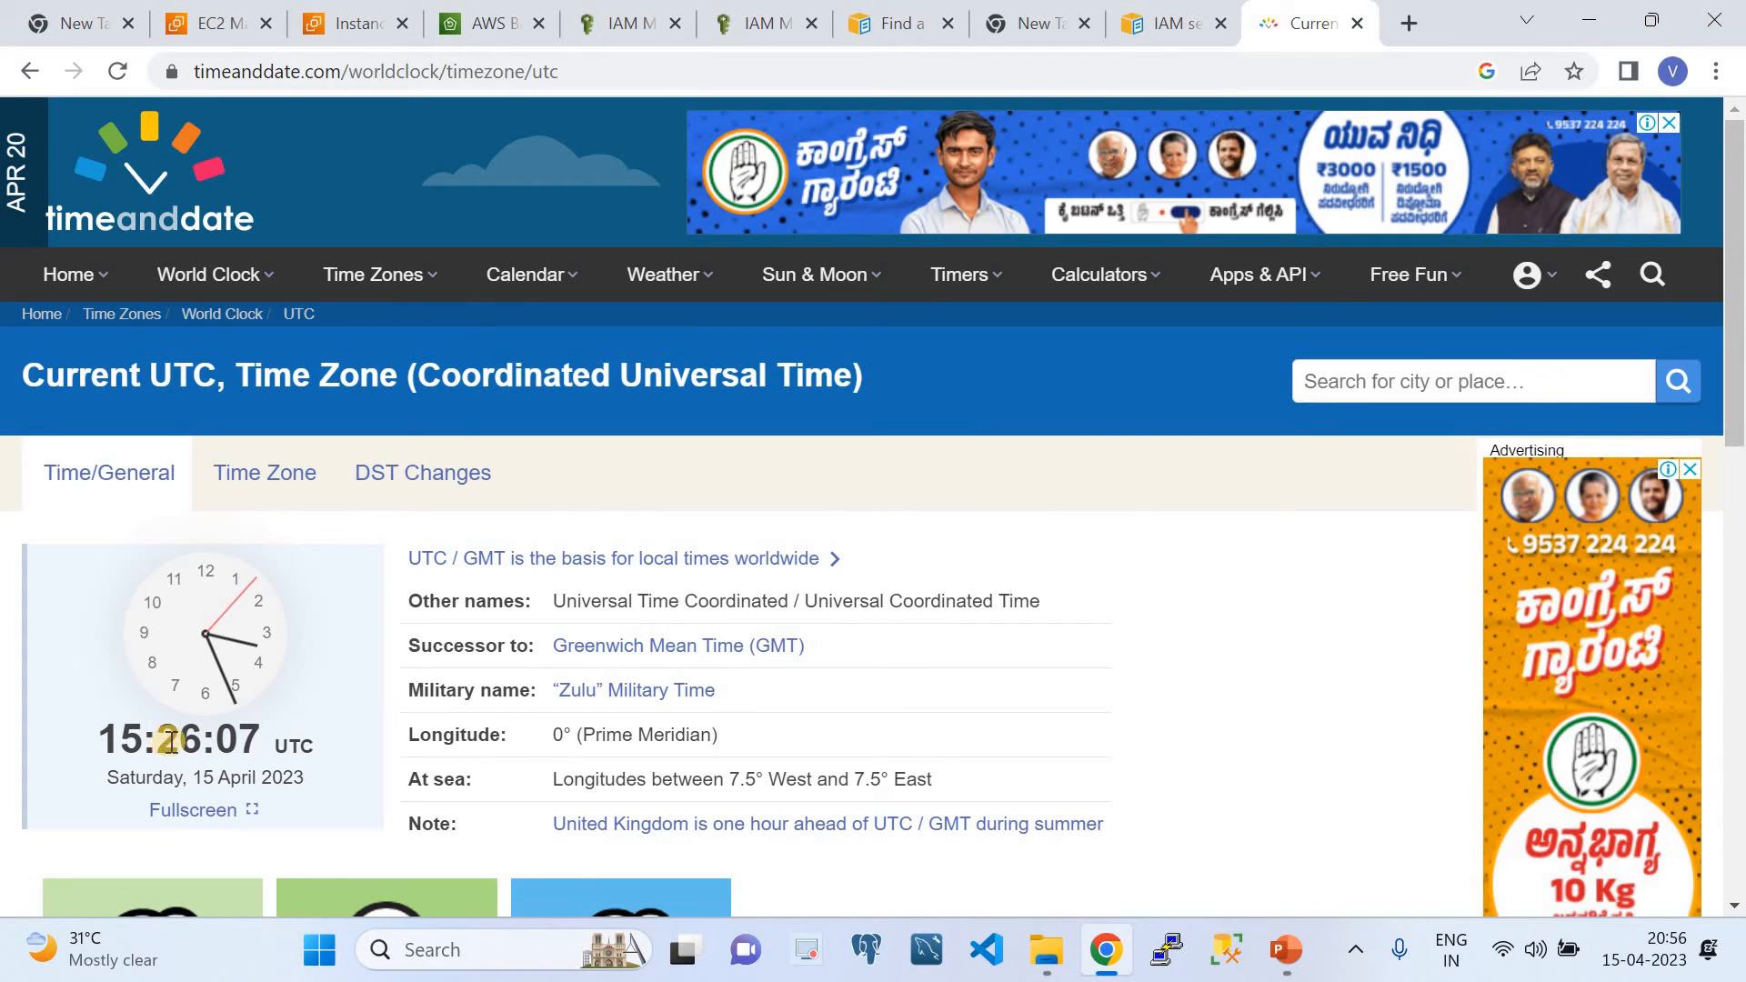
left_click(469, 27)
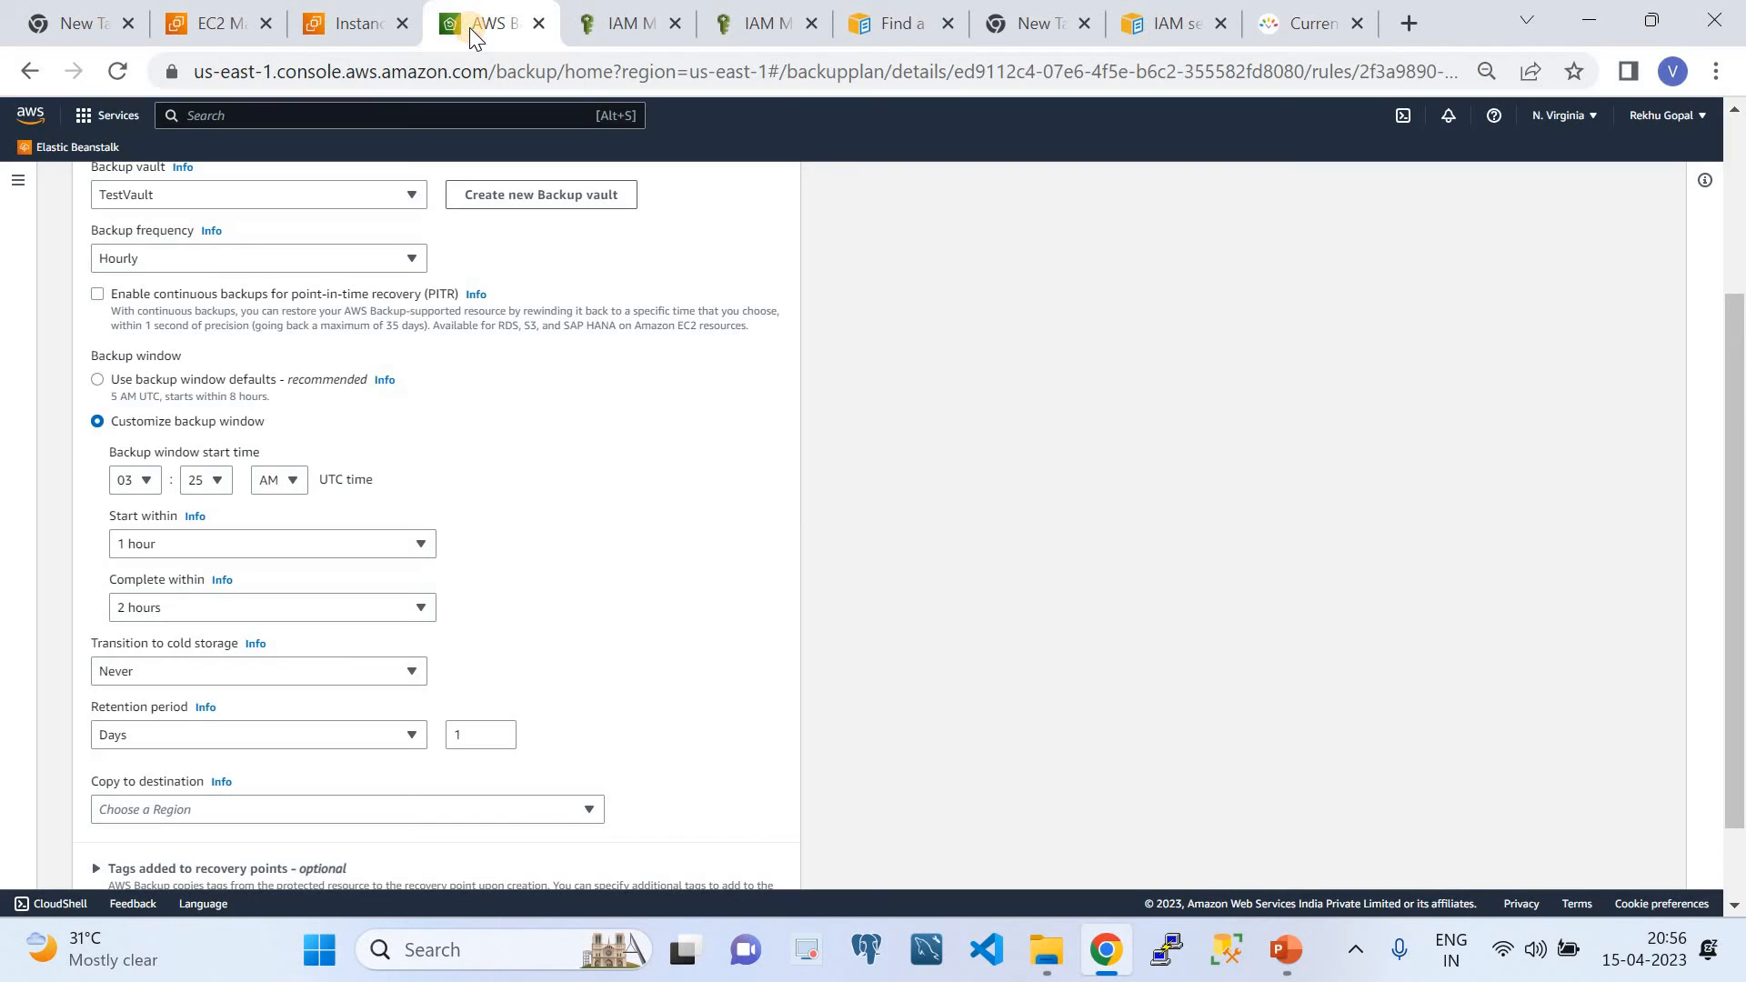
Set the rule's backup window start time to 03:28 PM UTC, save the rule, and dismiss the notification
left_click(210, 482)
scroll(231, 750, "down", 8)
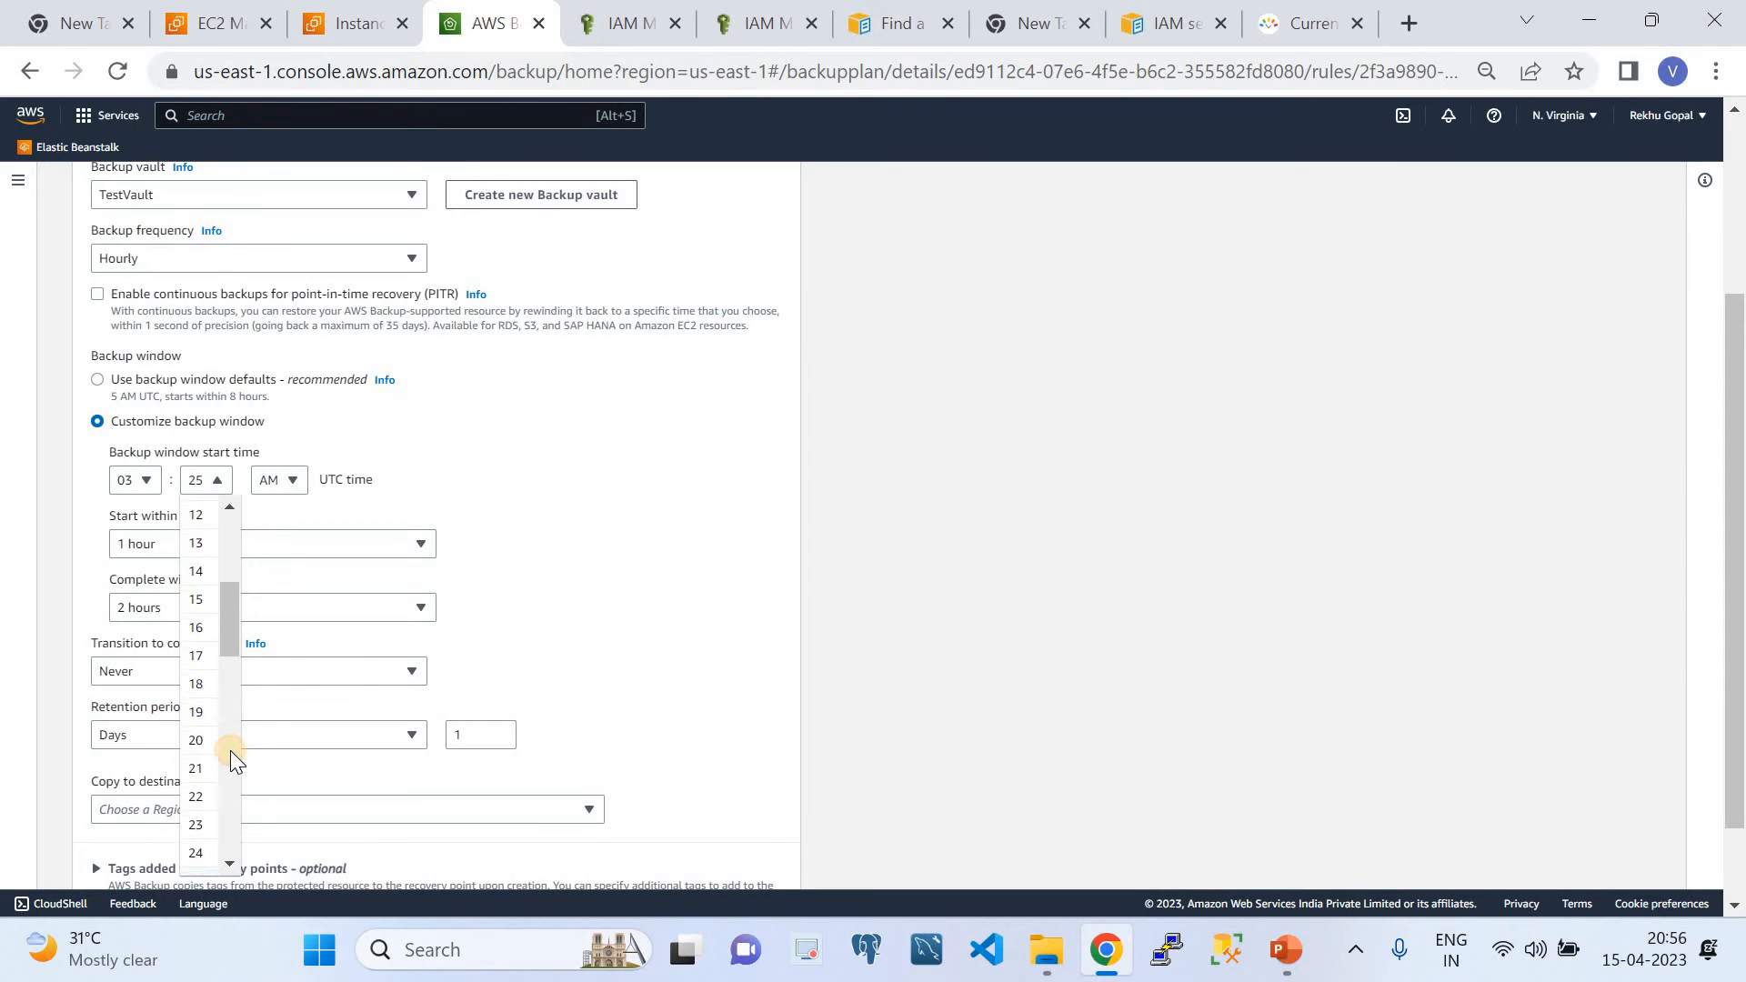
left_click(193, 655)
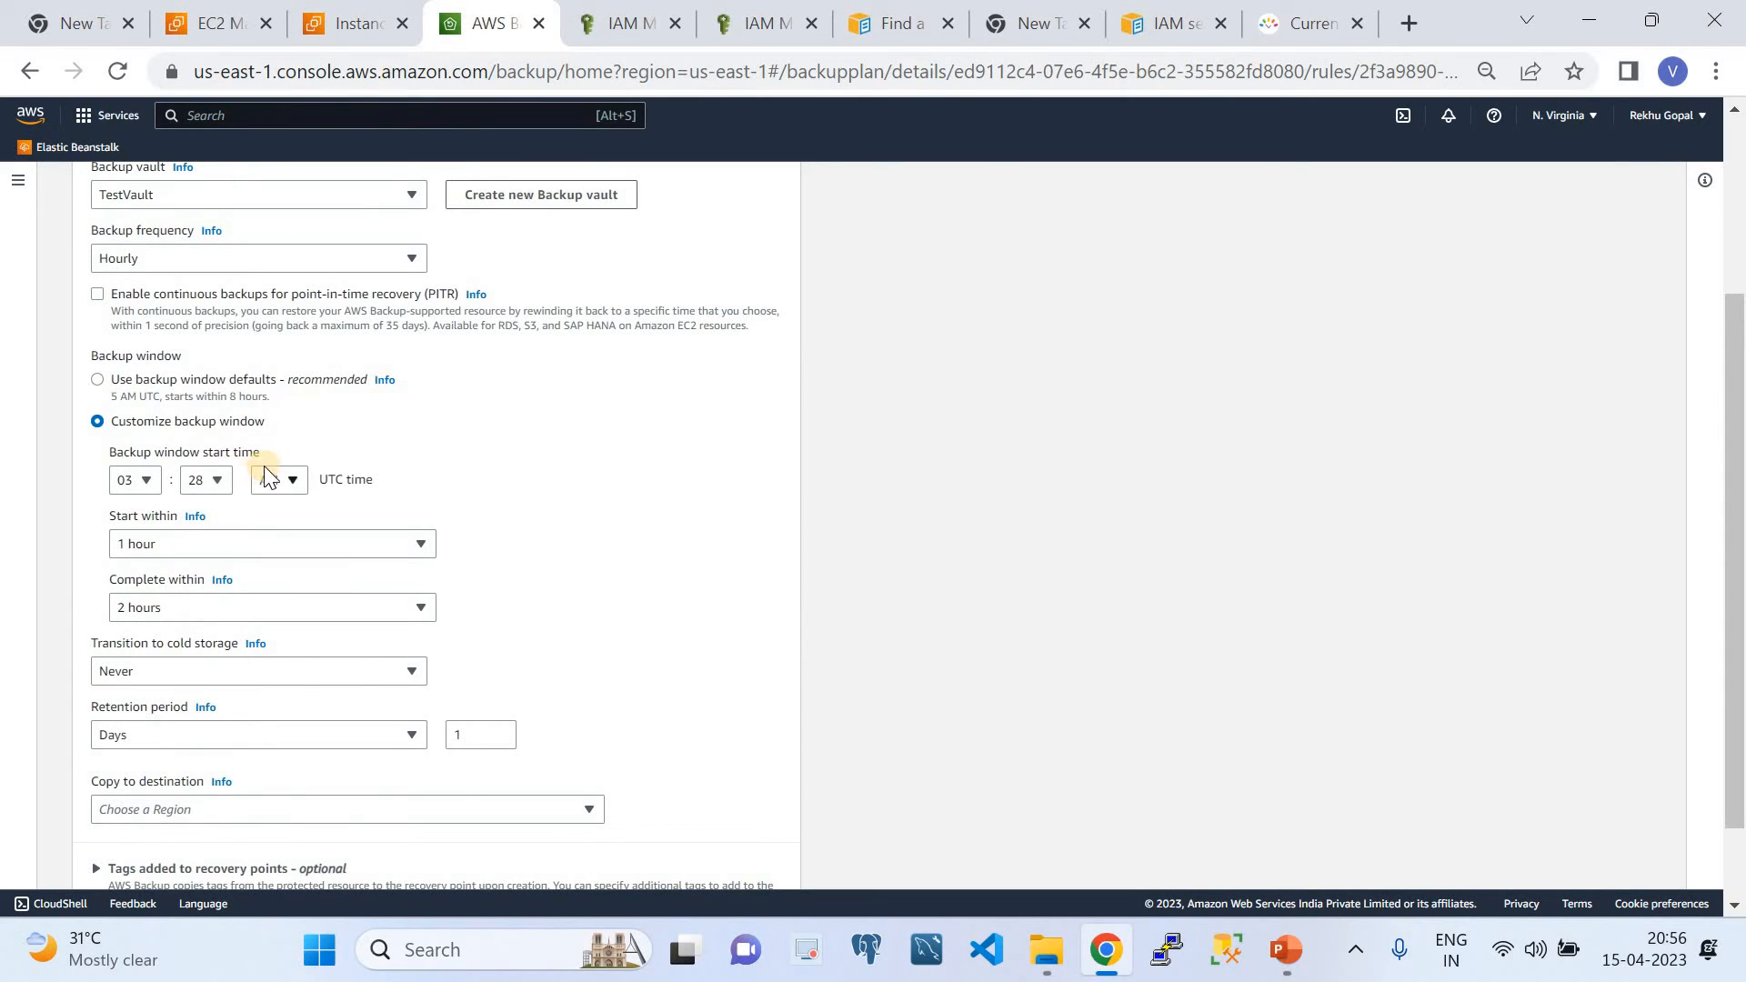
left_click(278, 482)
left_click(286, 543)
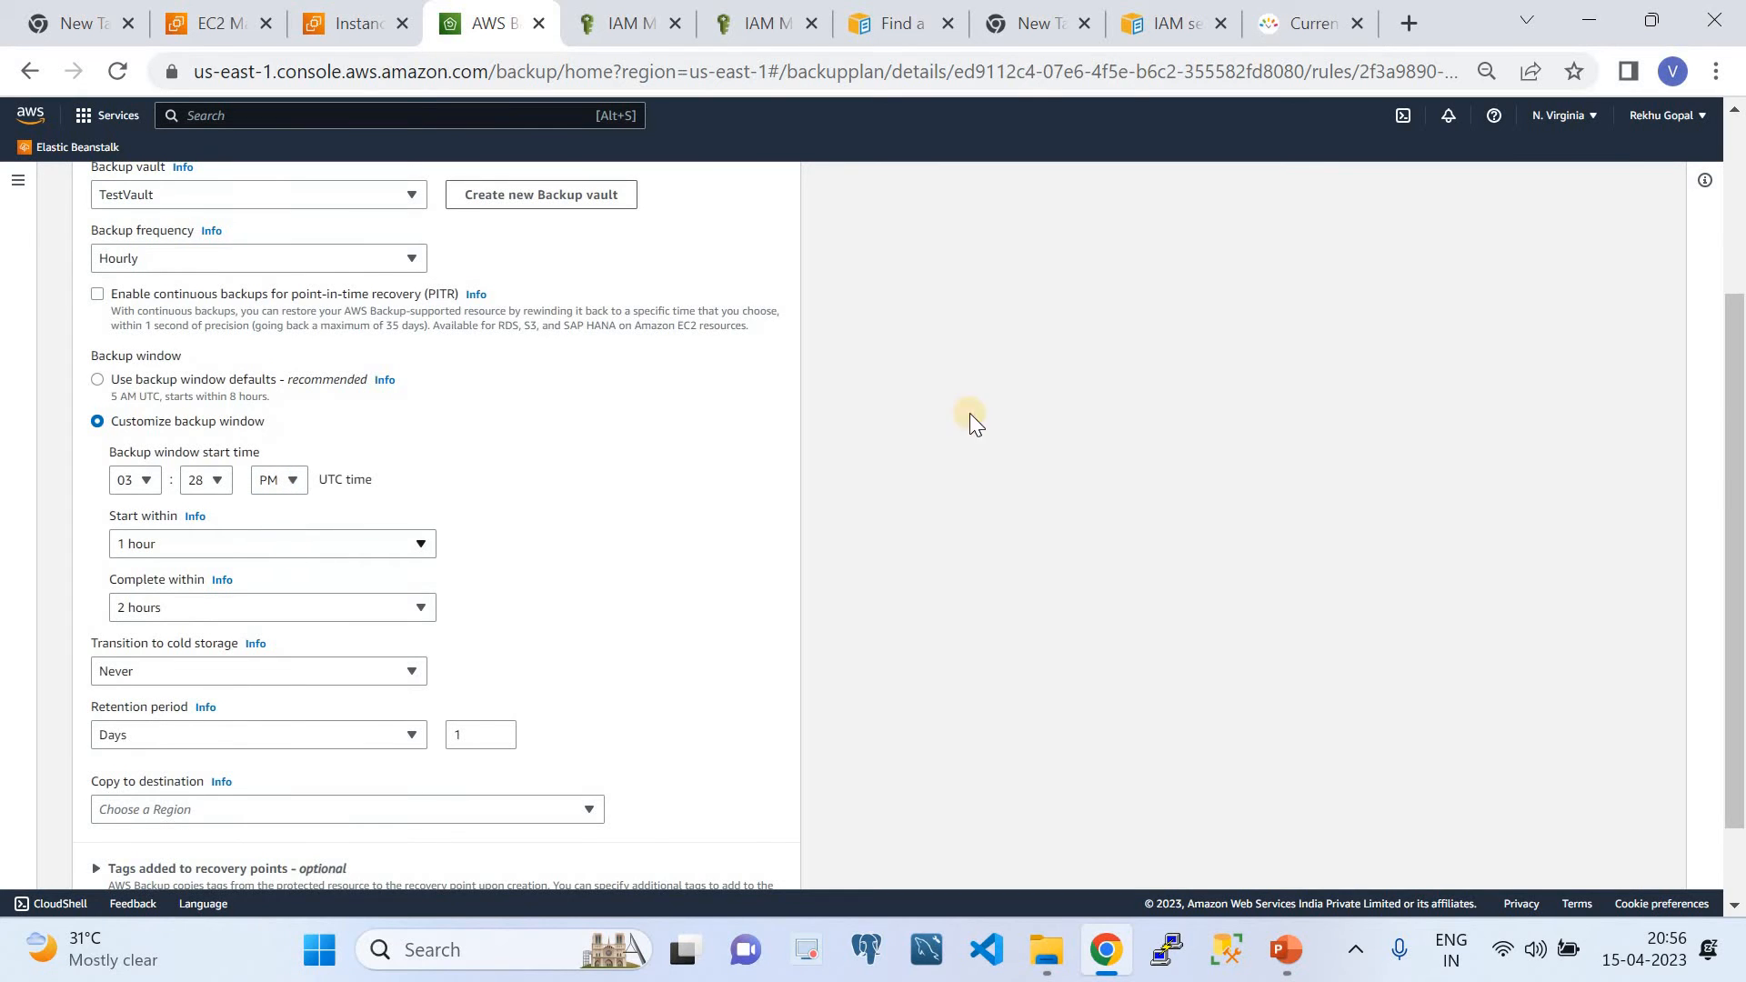
scroll(1718, 643, "down", 1)
left_click(762, 860)
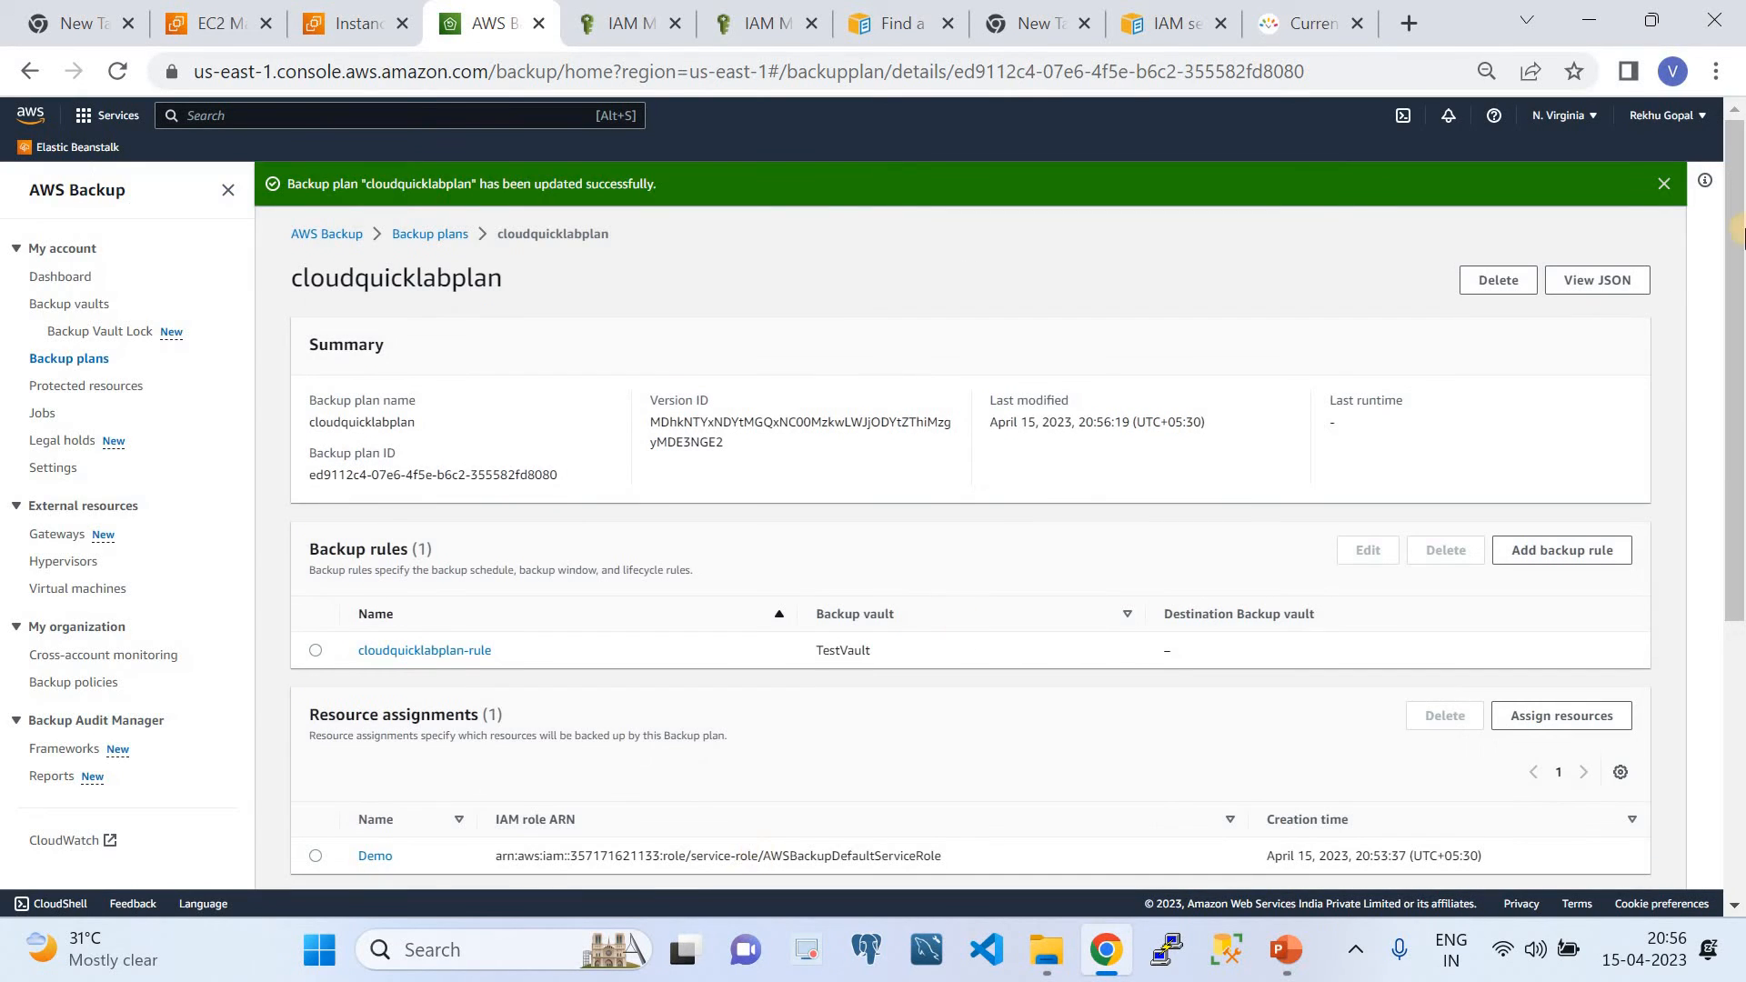
left_click(1665, 184)
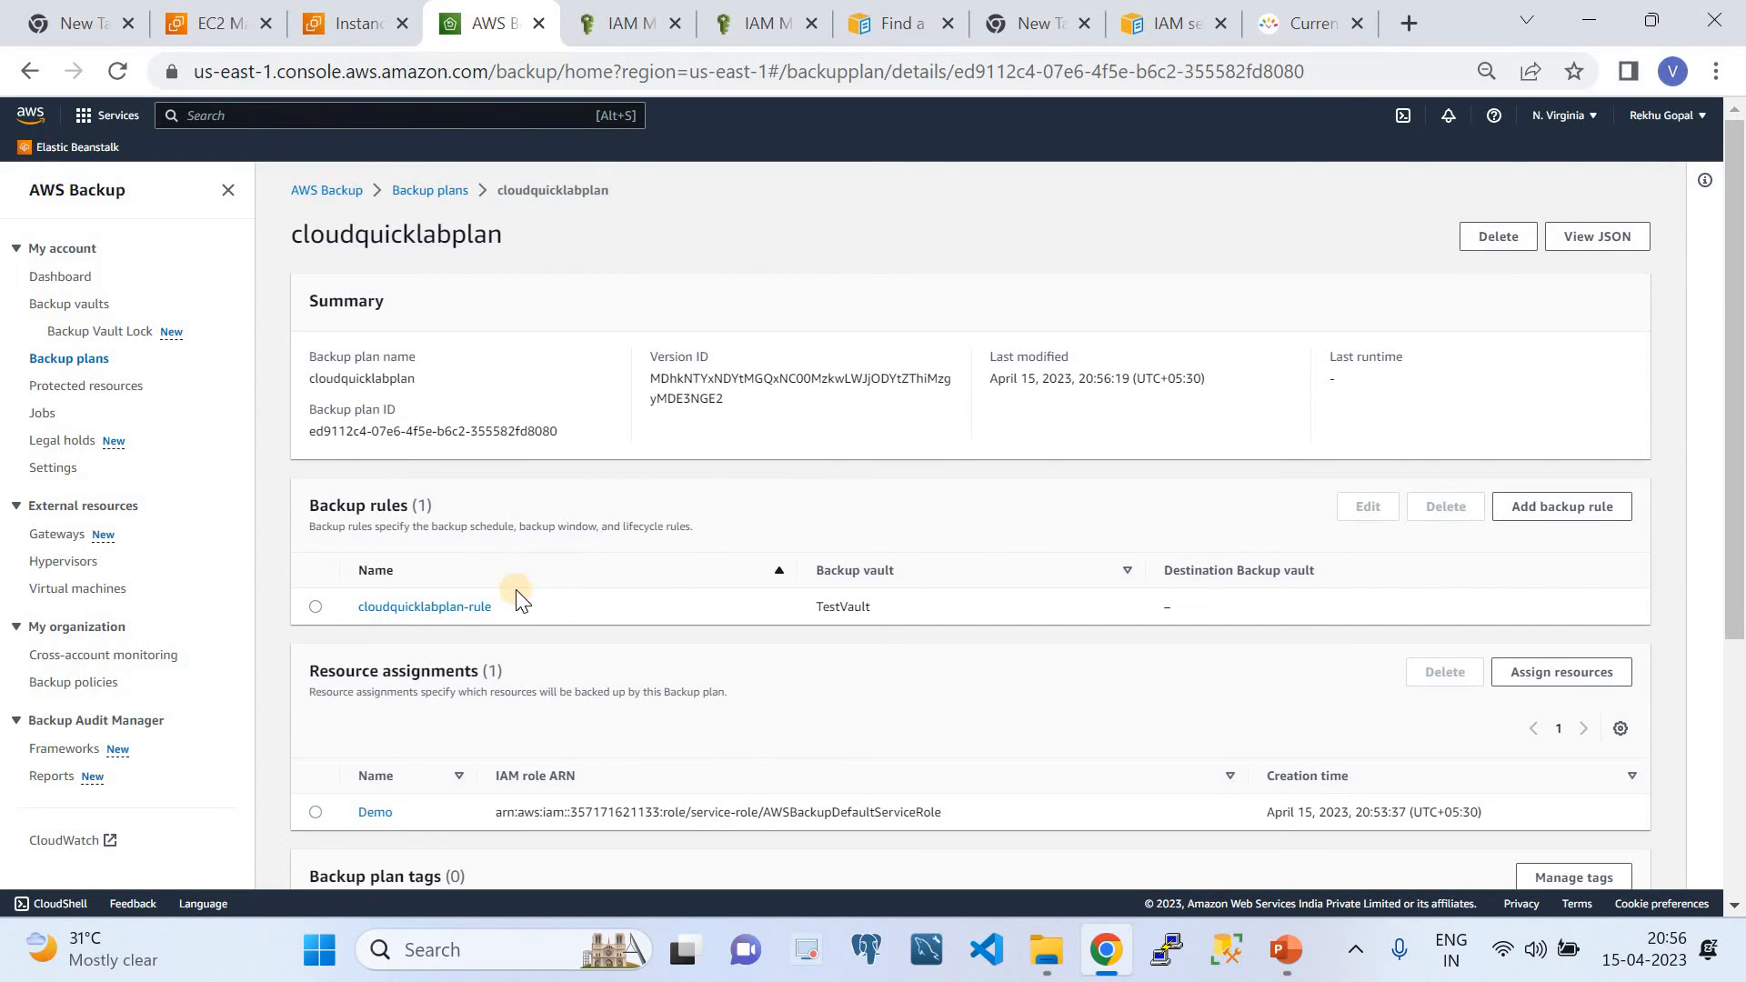
Open cloudquicklabplan-rule from the plan's details and review its saved hourly frequency and start time
left_click(444, 605)
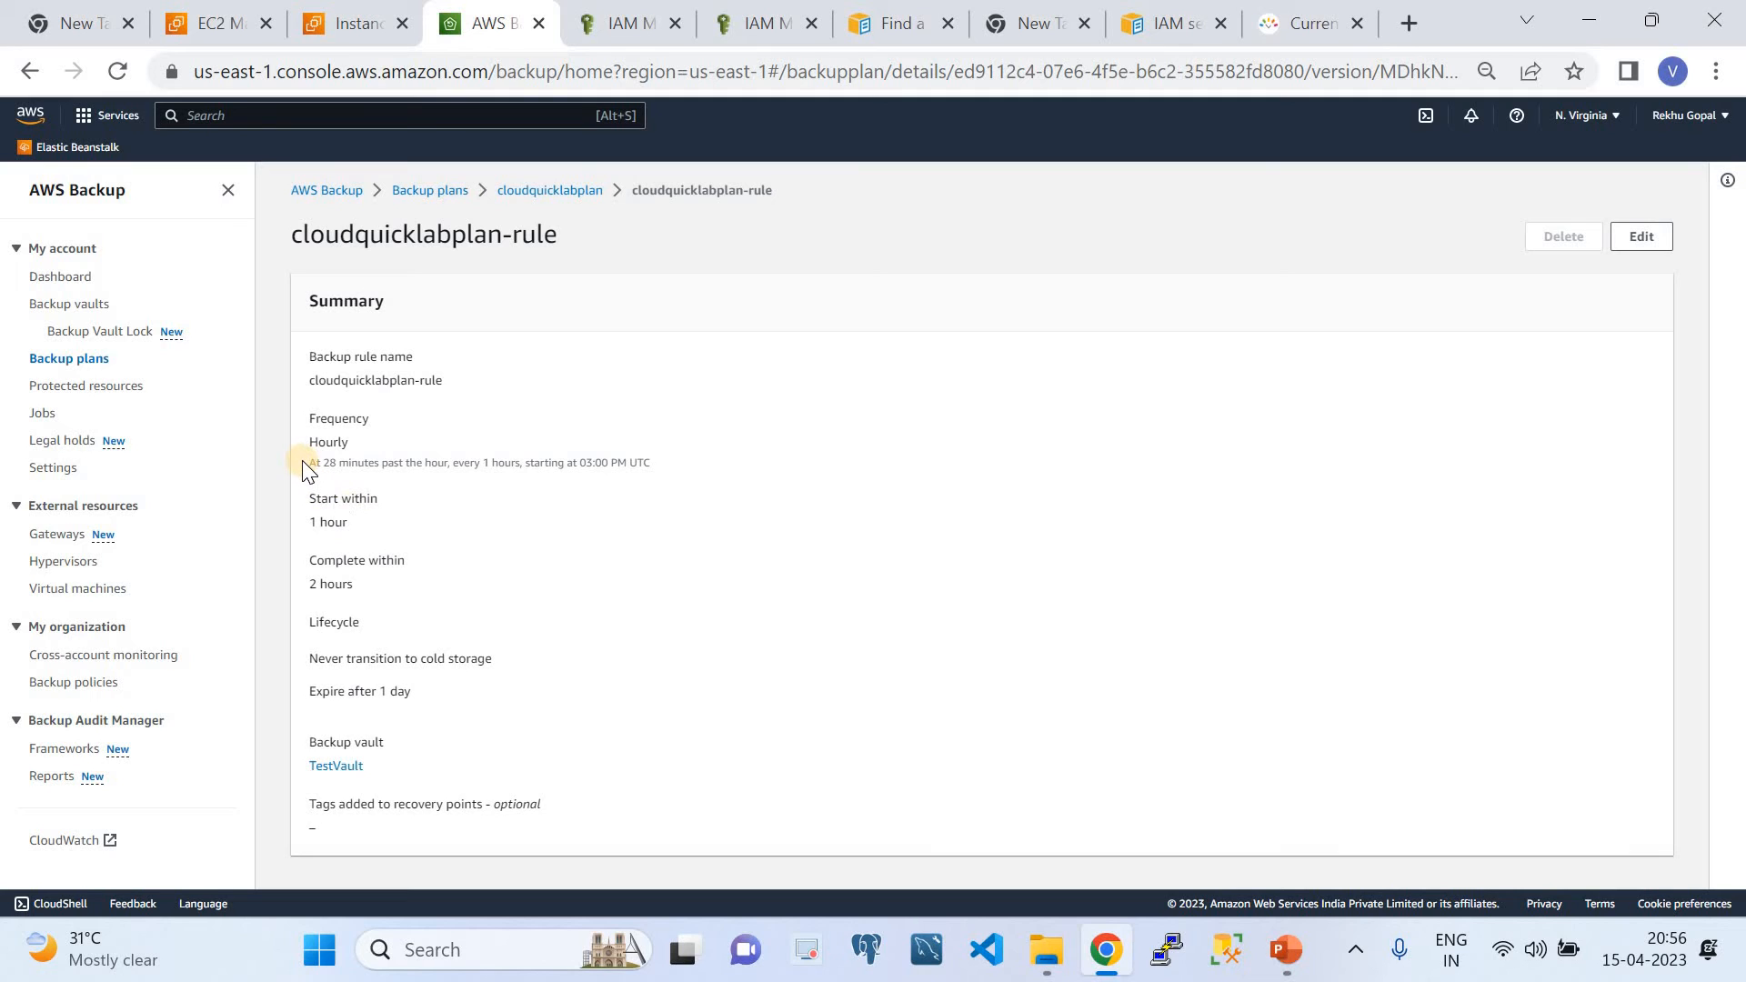
left_click_drag(308, 463, 680, 468)
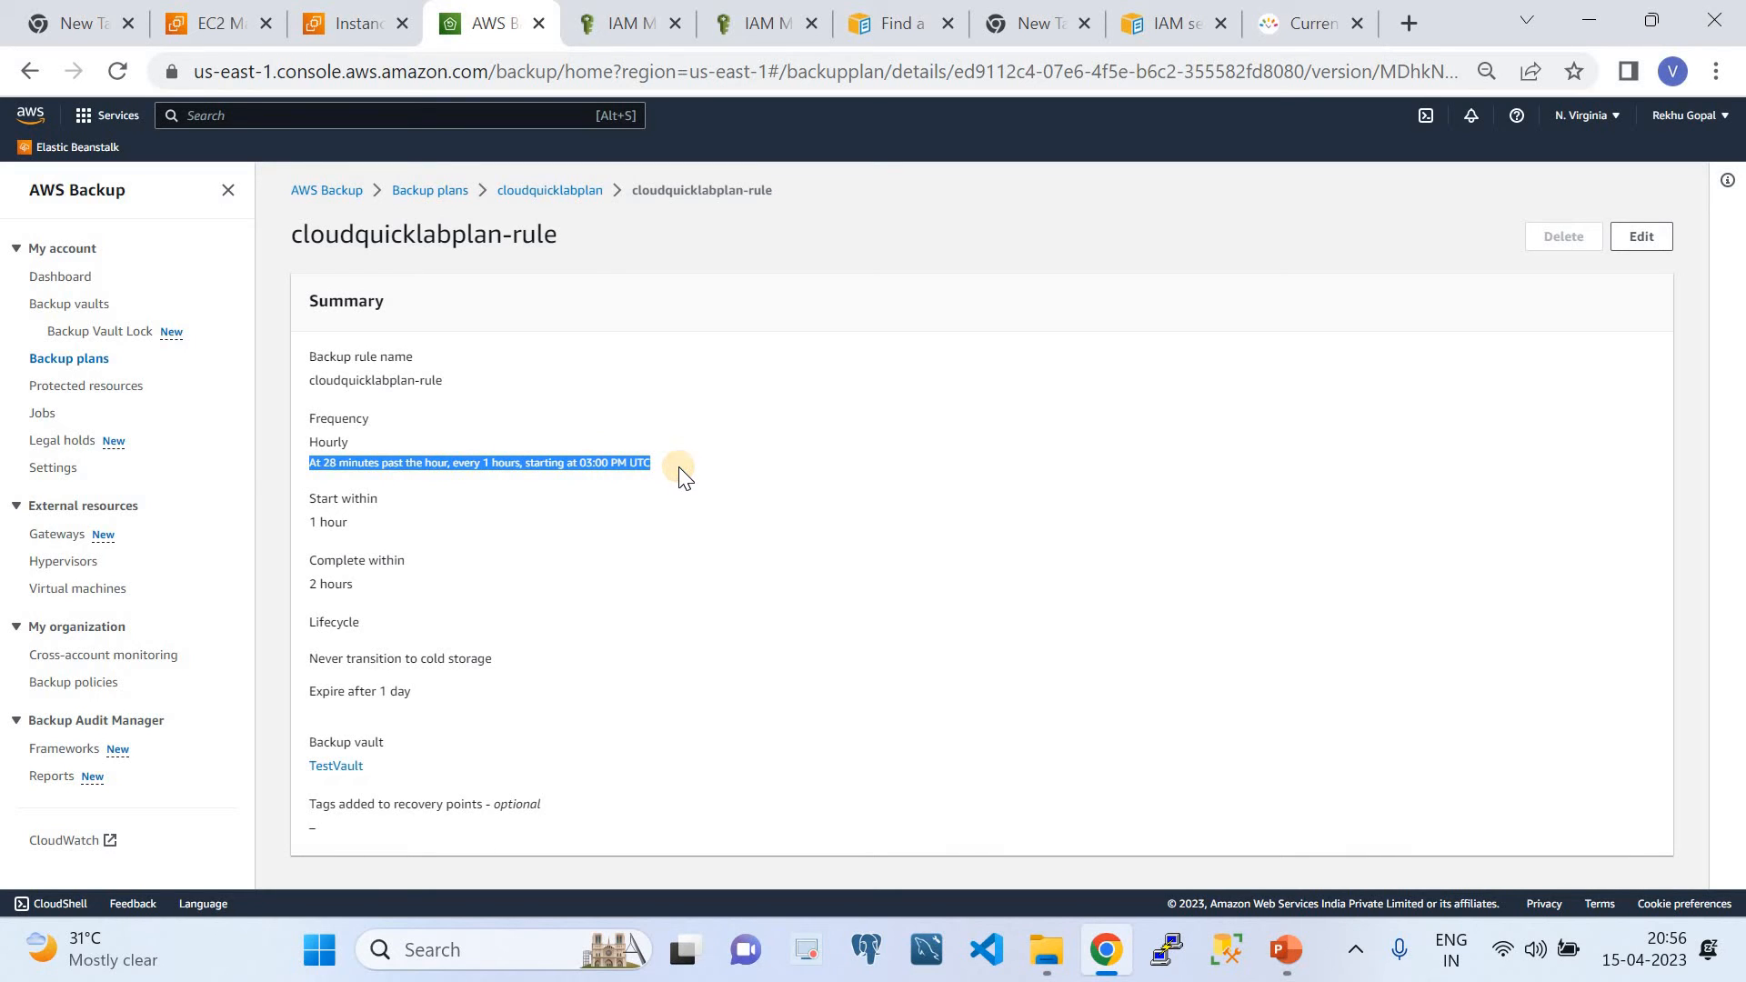
left_click(681, 469)
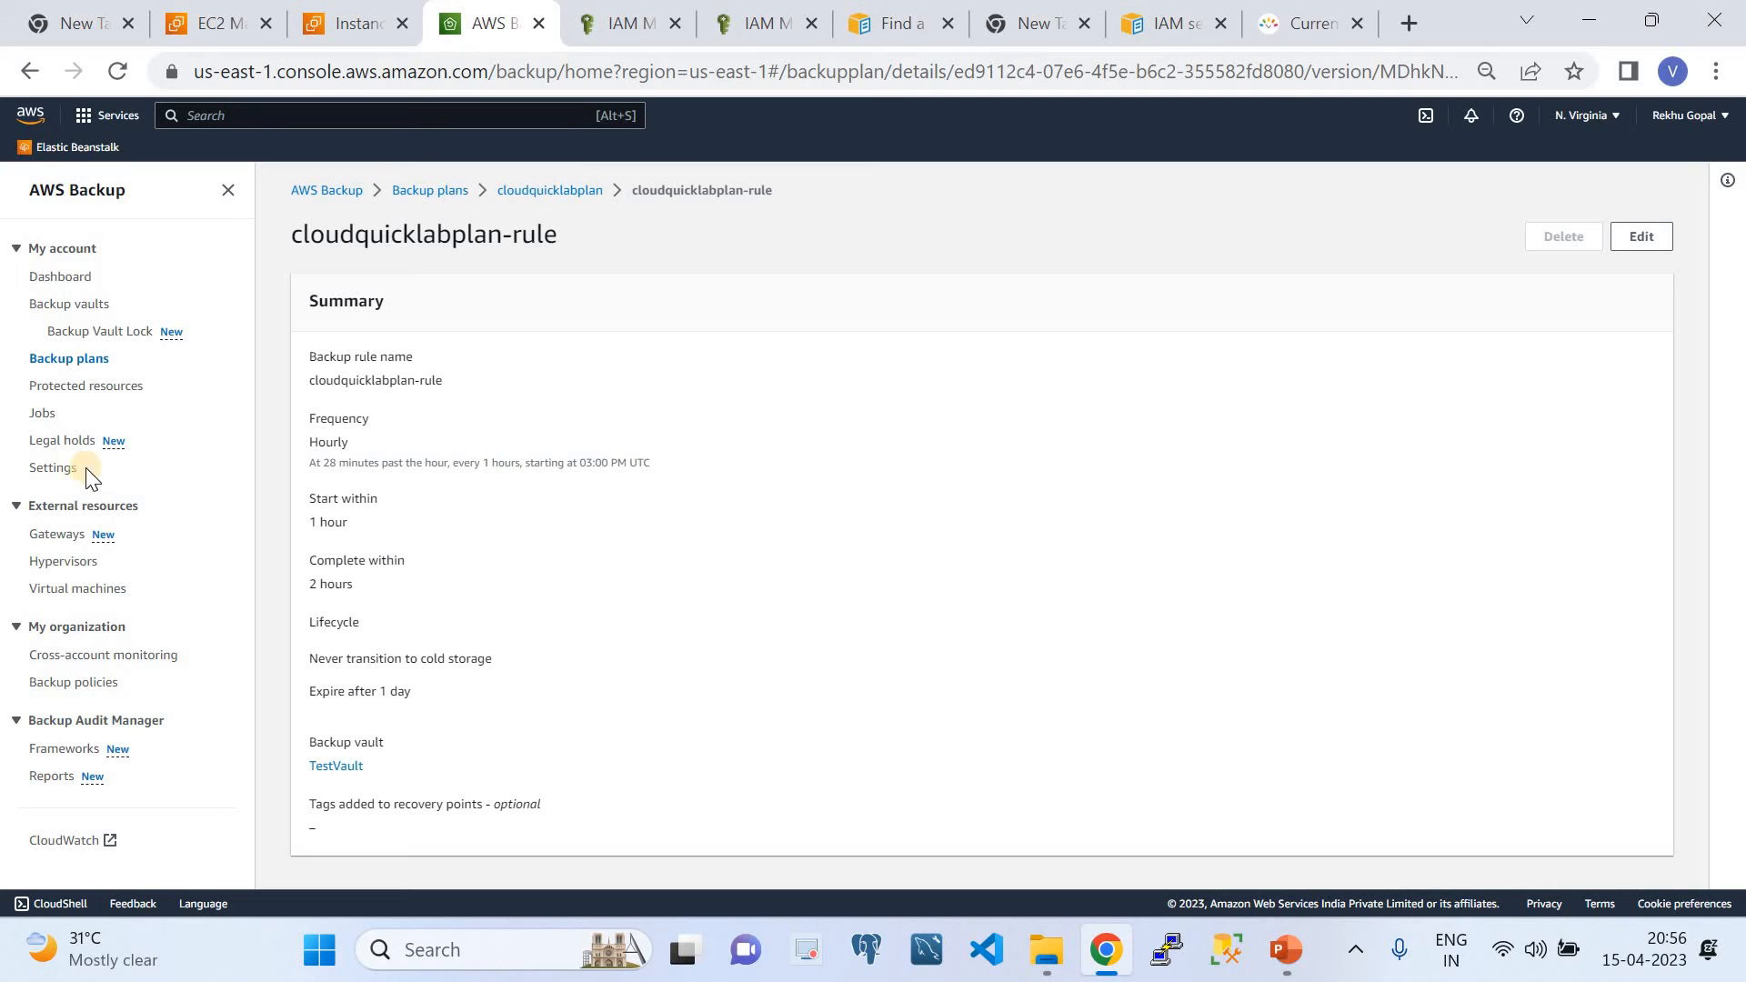
Check the AWS Backup jobs list against the current UTC time, reloading the timeanddate.com page
left_click(40, 416)
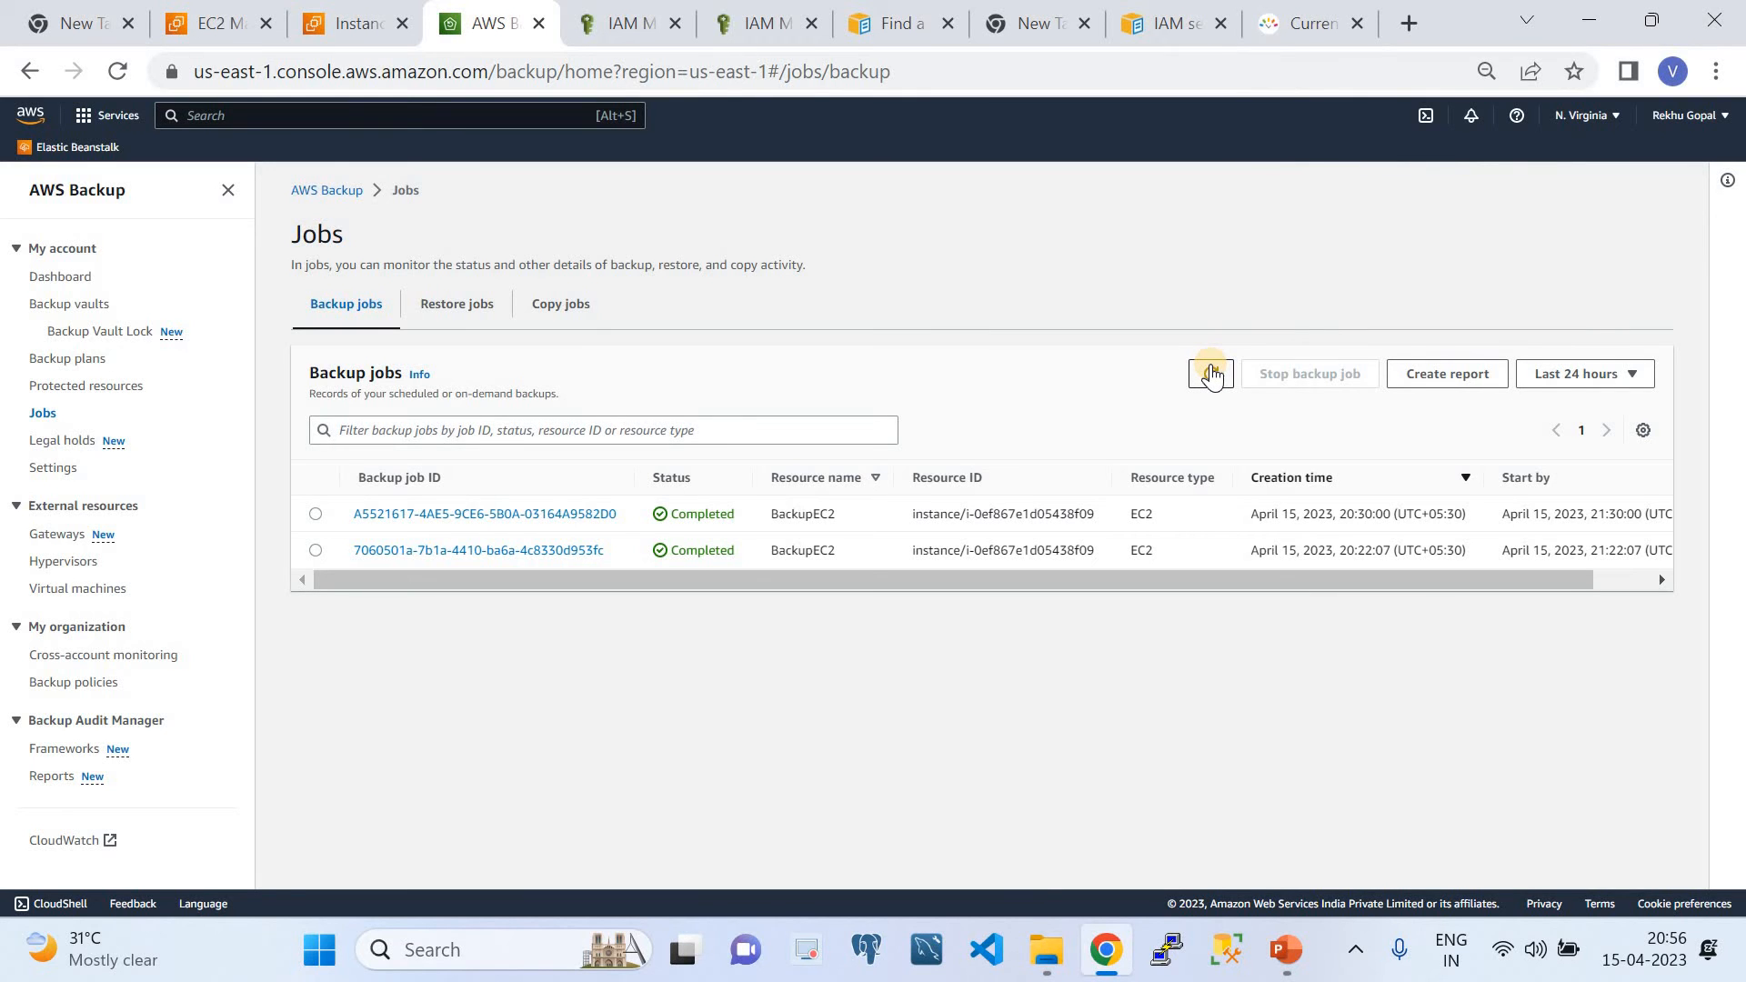
left_click(1310, 23)
left_click(115, 74)
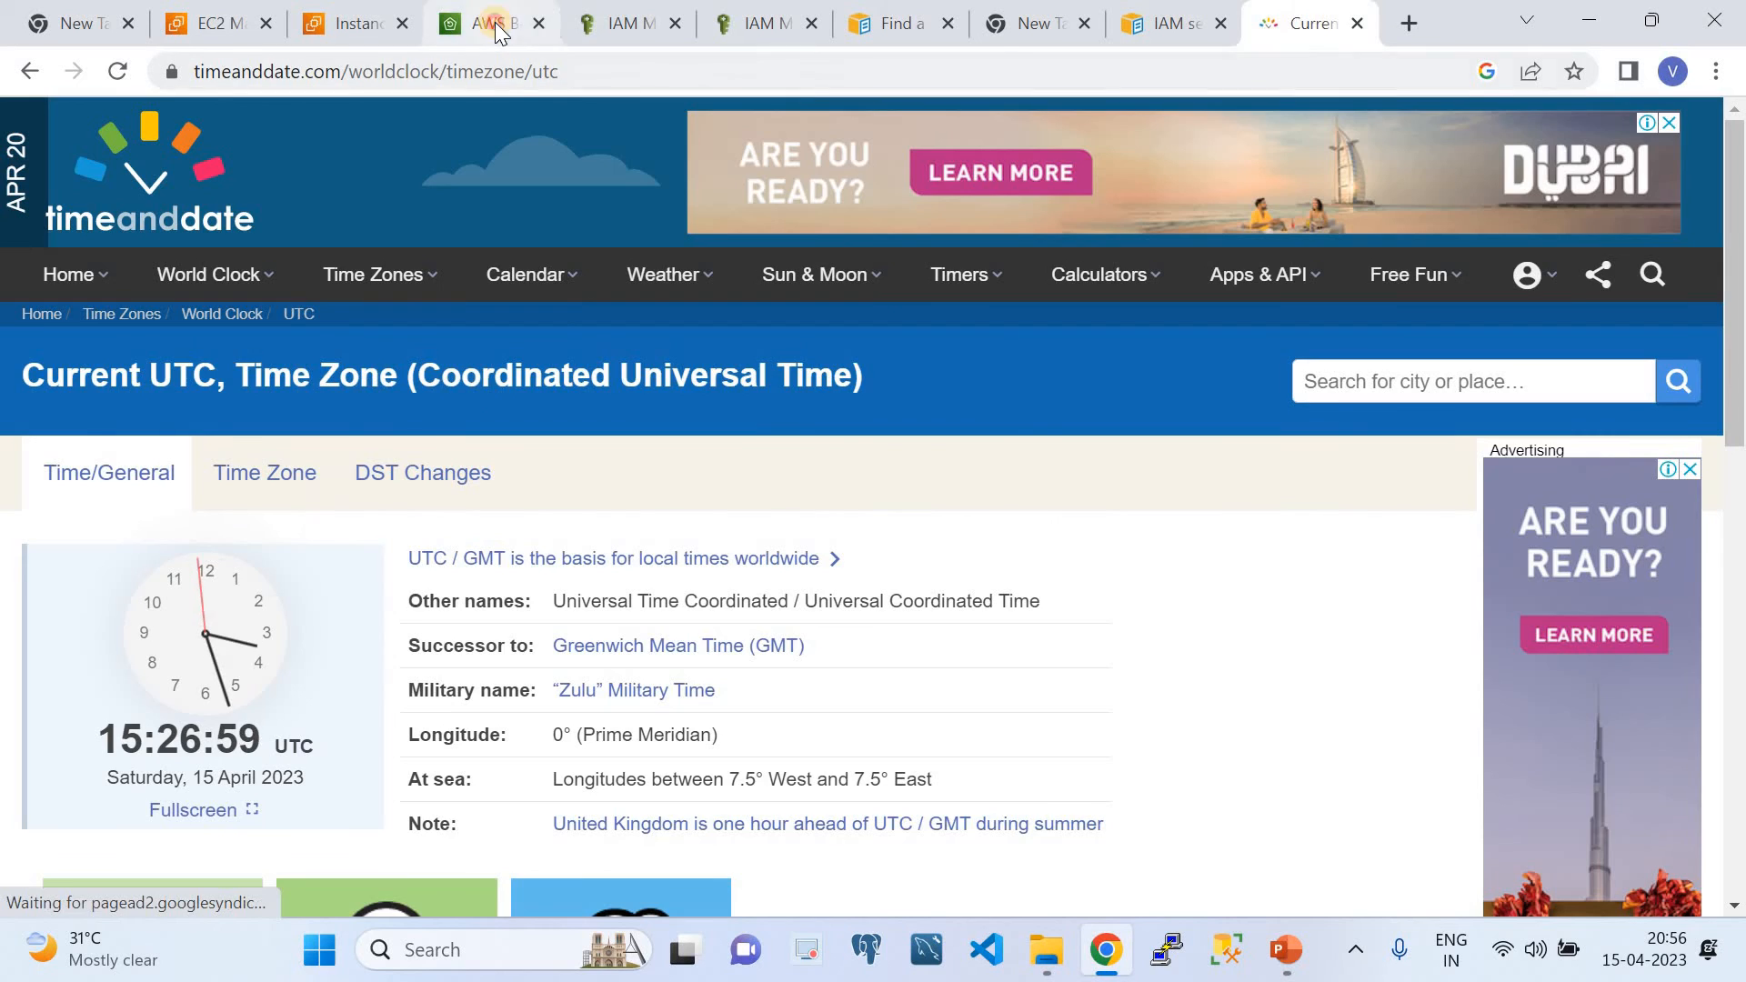
left_click(495, 40)
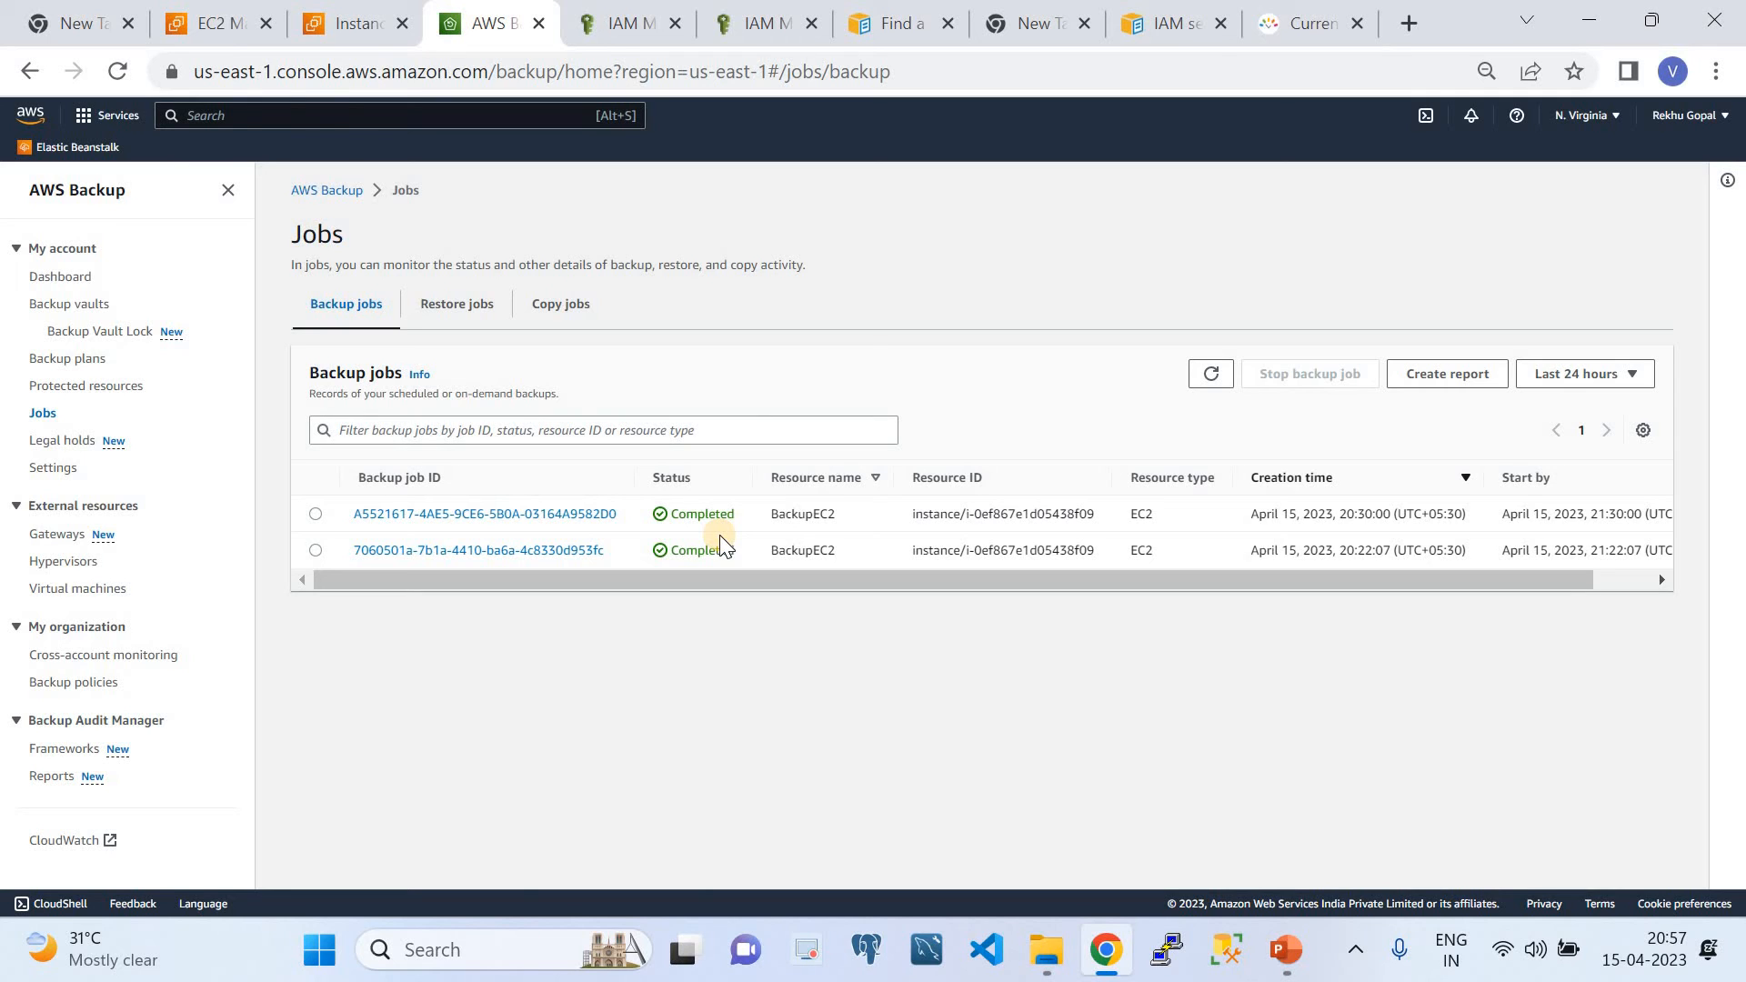
Review the backup plans' last runtimes and the backup vaults' recovery points, and return to the backup jobs list
left_click(66, 358)
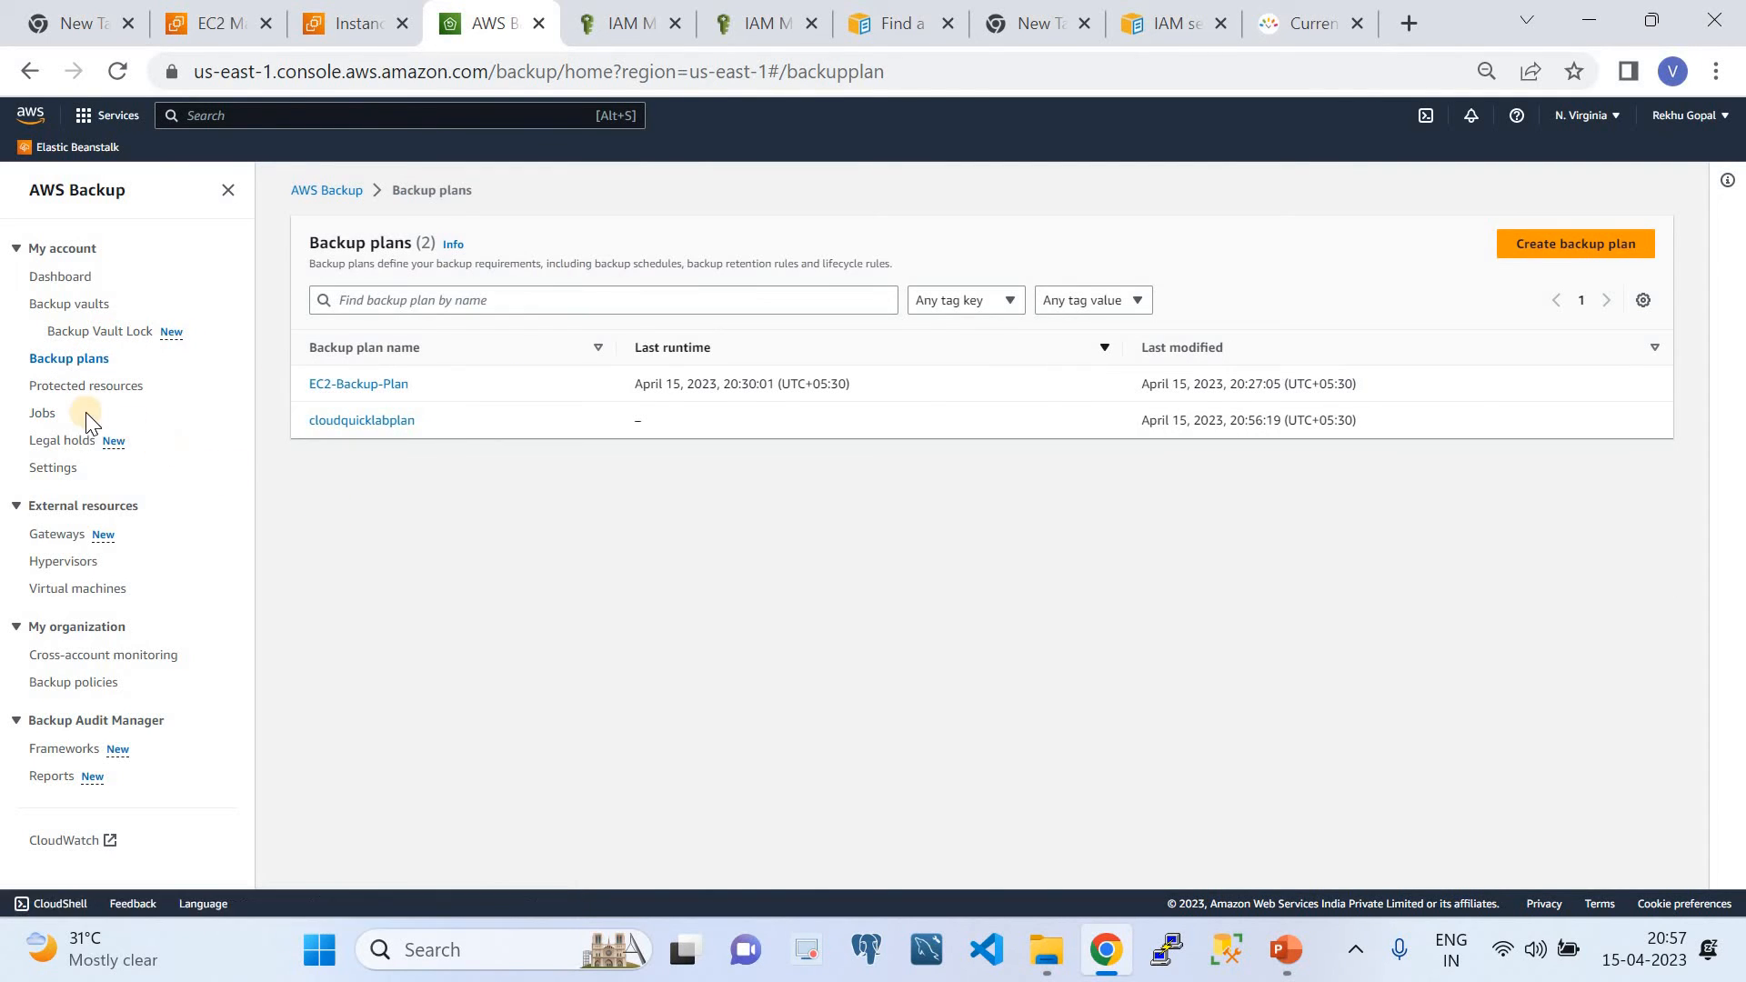
left_click(43, 415)
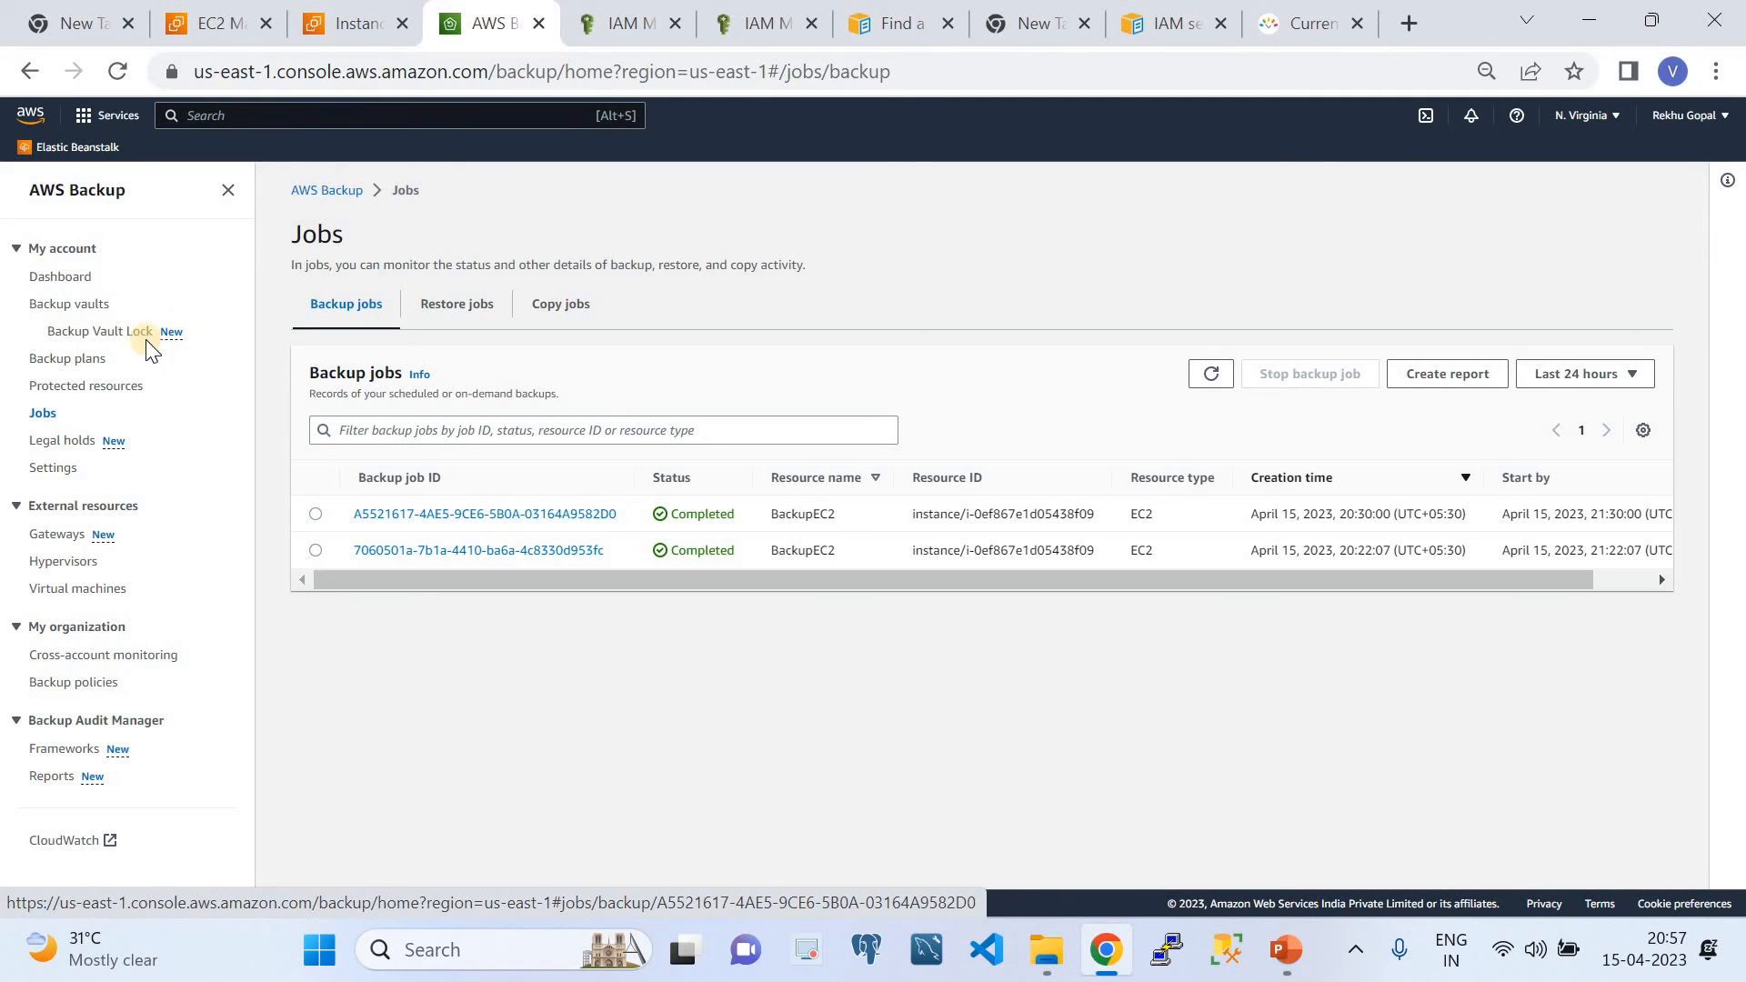
left_click(53, 309)
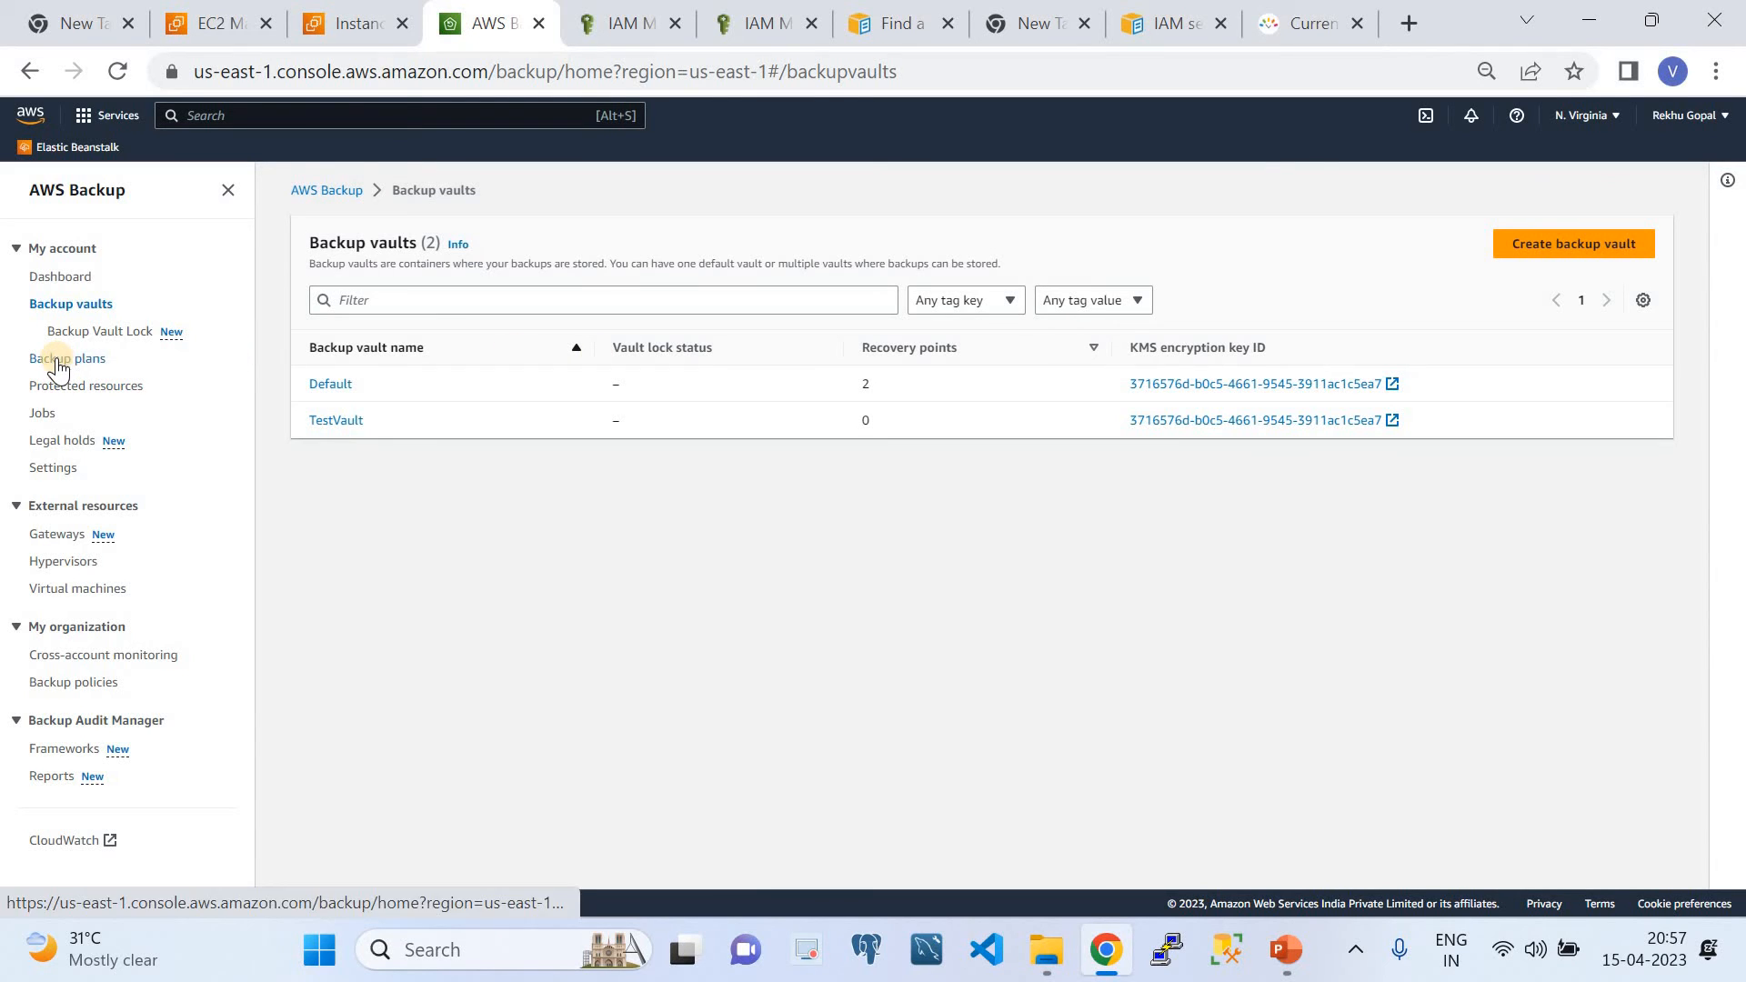
left_click(41, 414)
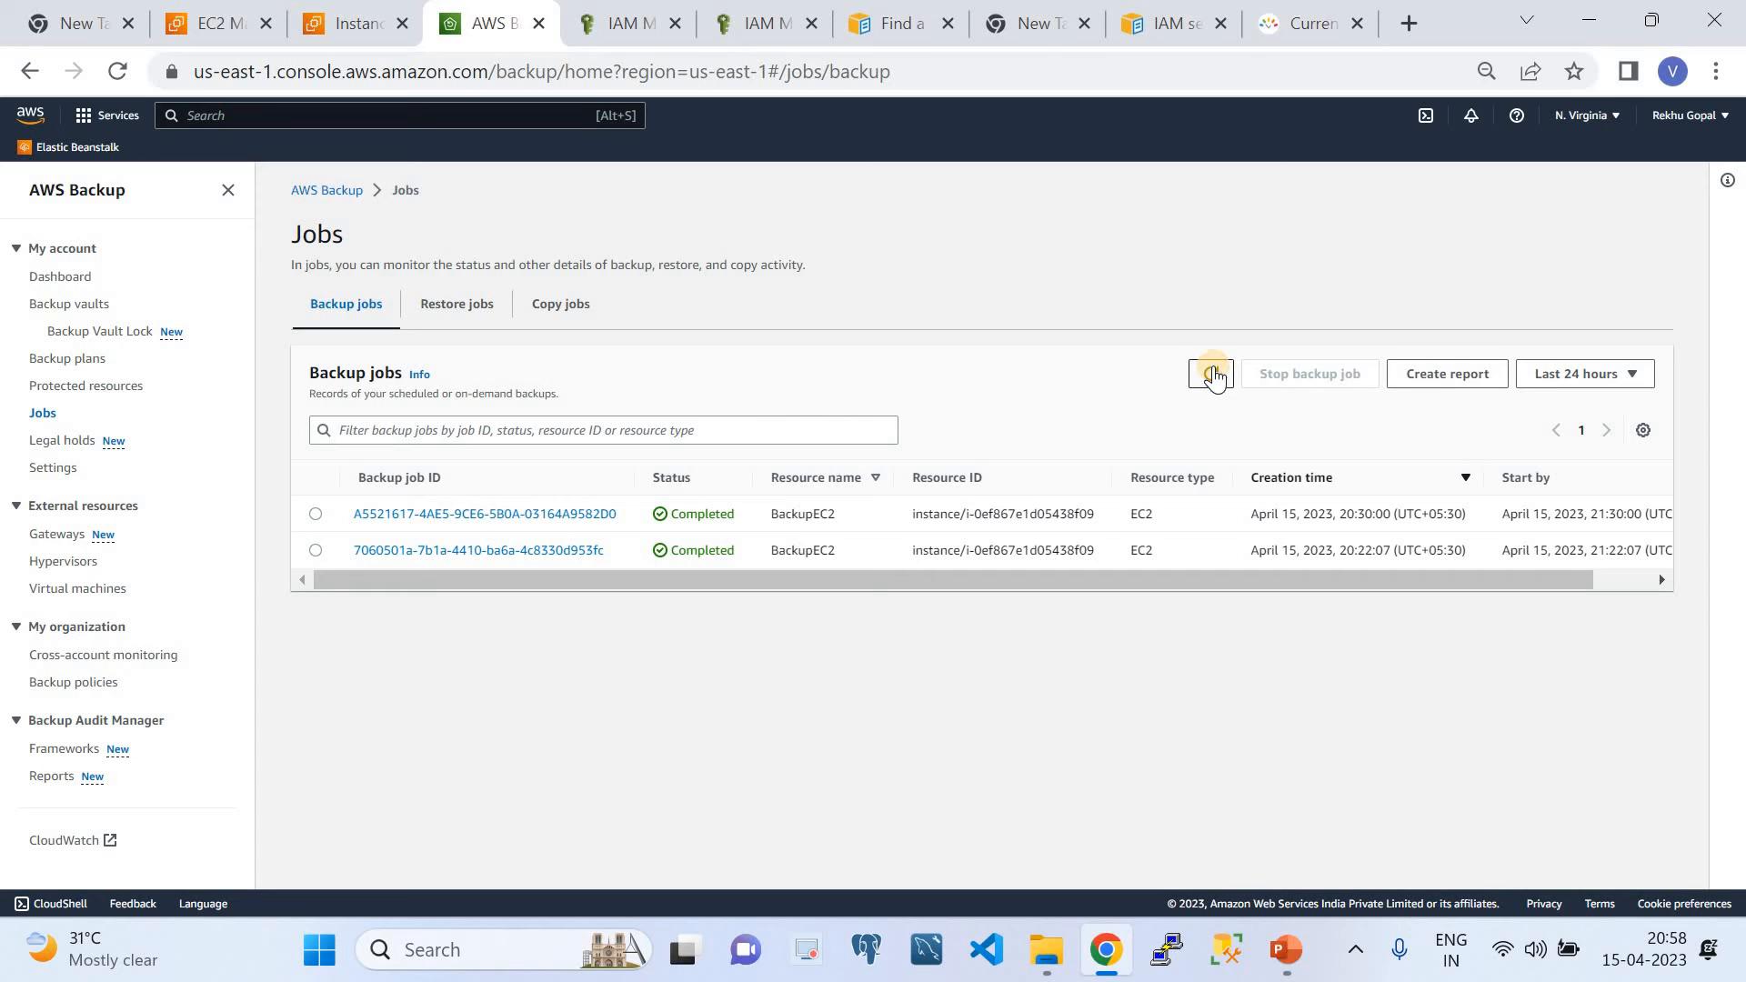
Reload the current UTC time page, return to the AWS Backup jobs, and refresh the backup jobs list for the scheduled run
left_click(1269, 31)
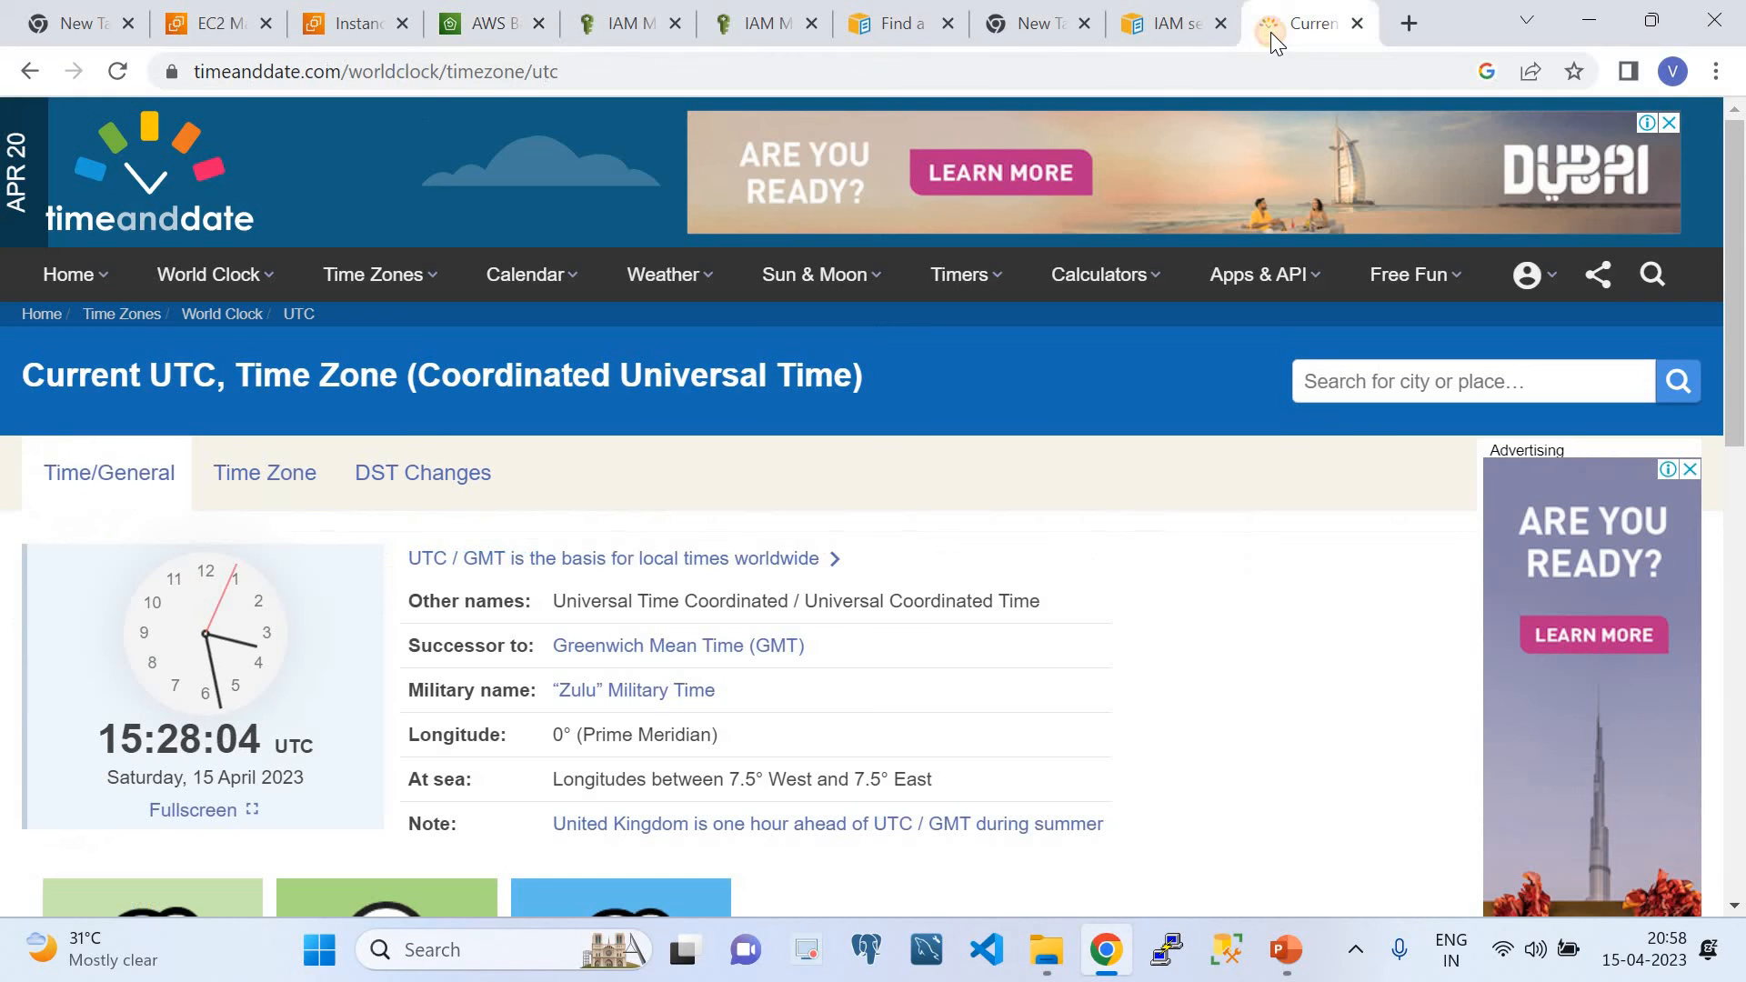
left_click(125, 67)
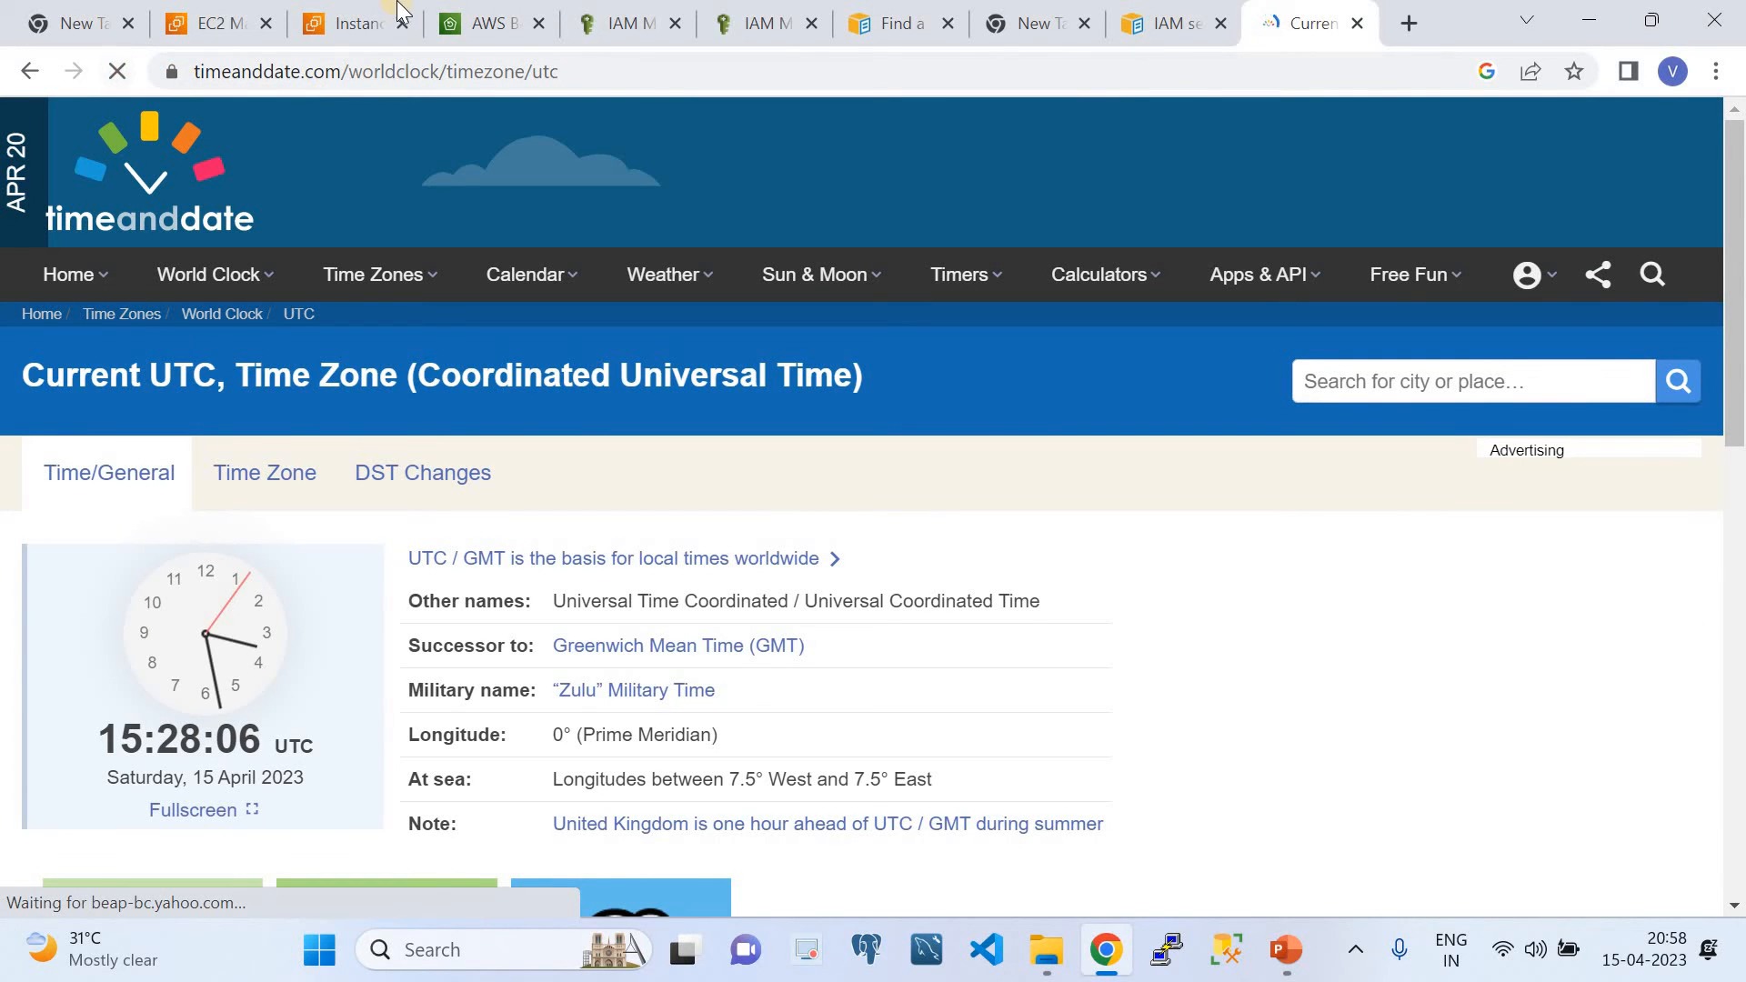
left_click(474, 22)
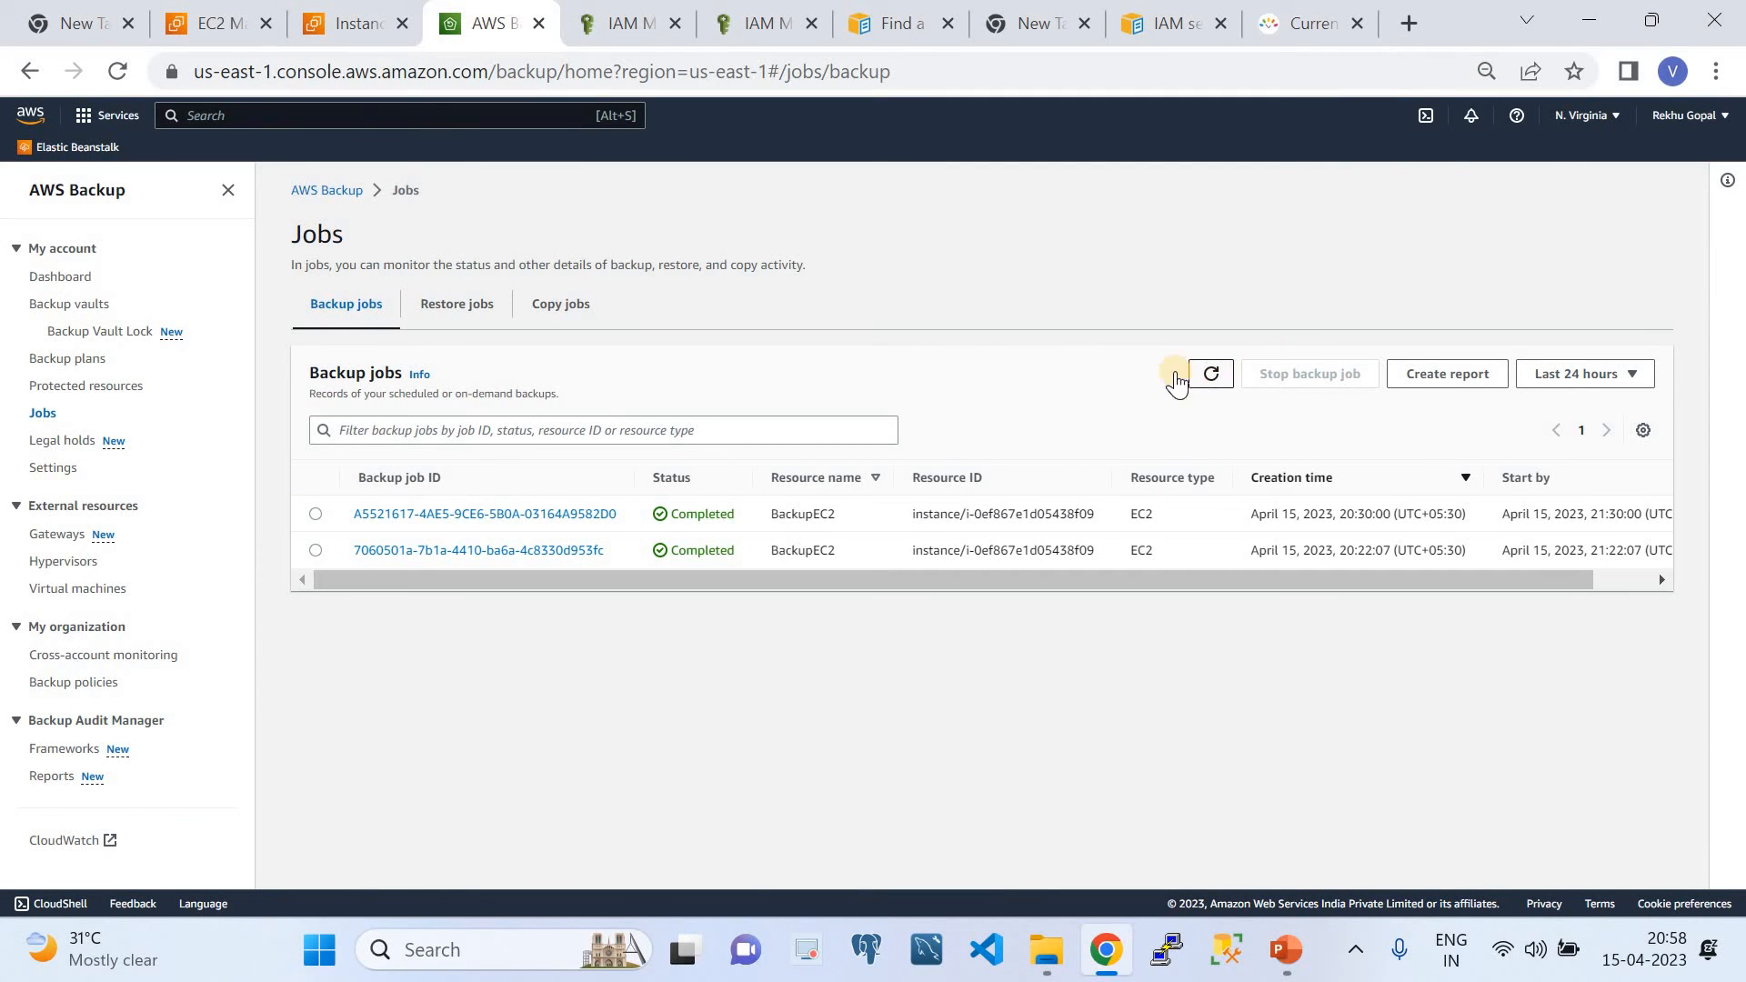
left_click(458, 304)
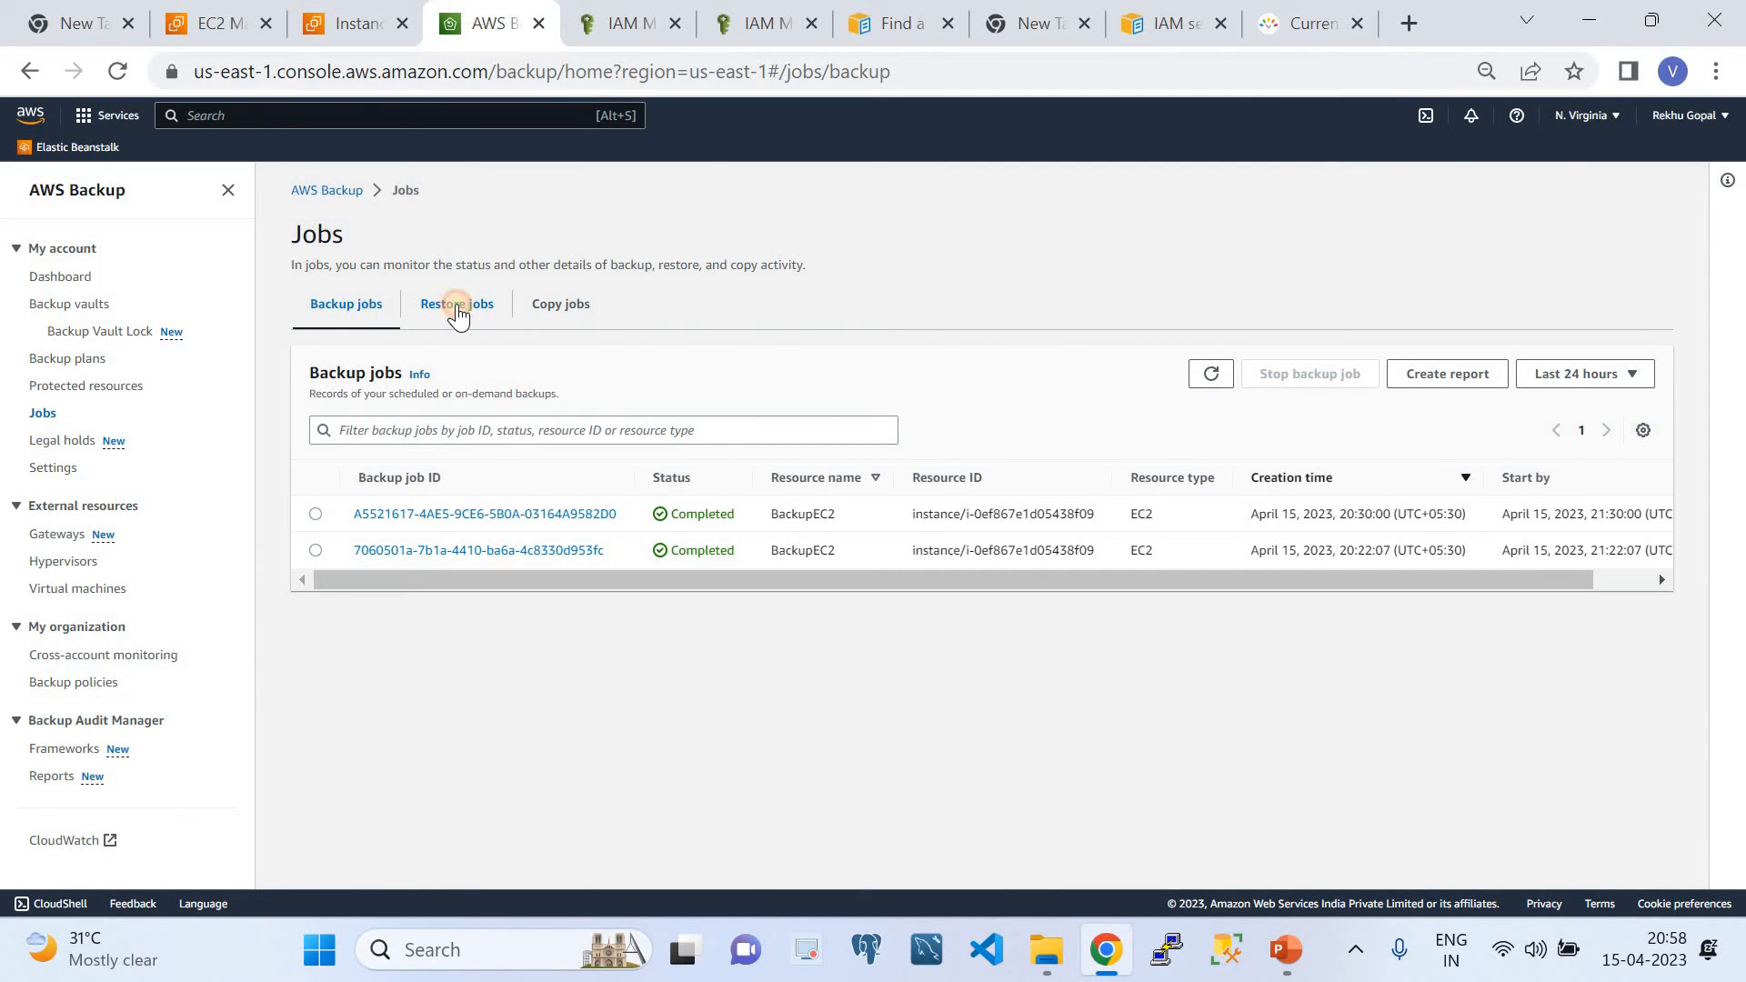
left_click(339, 309)
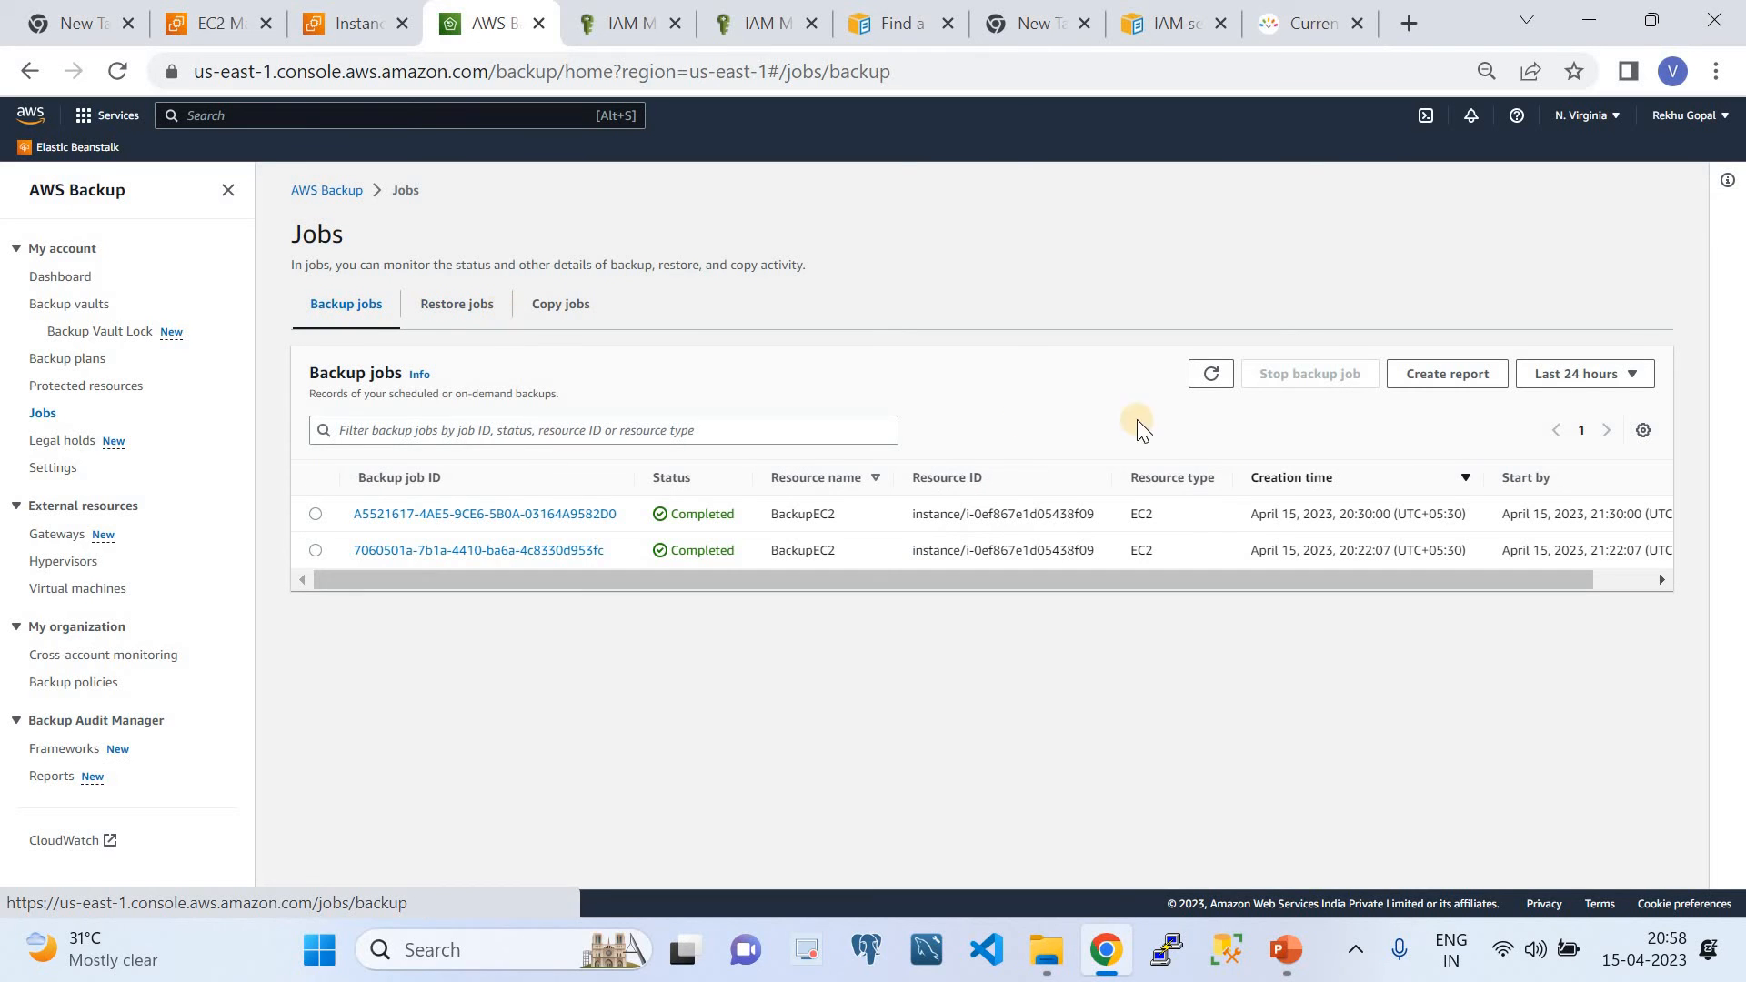
left_click(1209, 375)
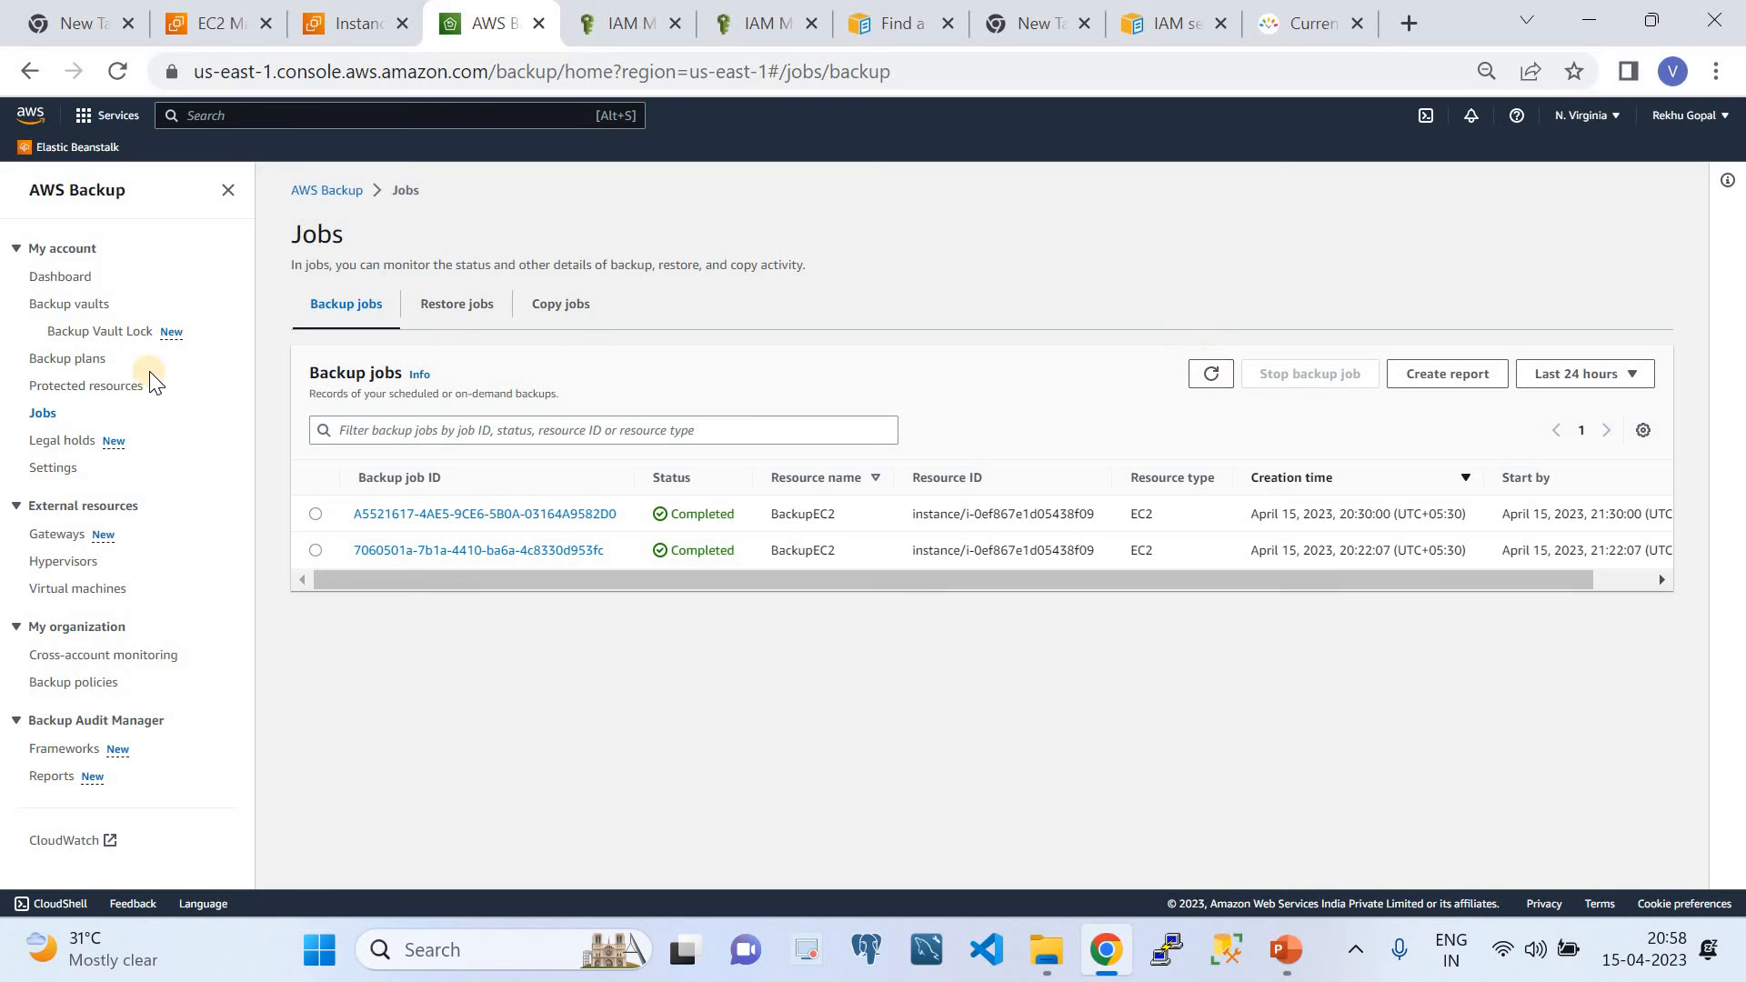
Check cloudquicklabplan's last runtime and its rule's schedule in the edit form, leaving the form without saving
left_click(73, 363)
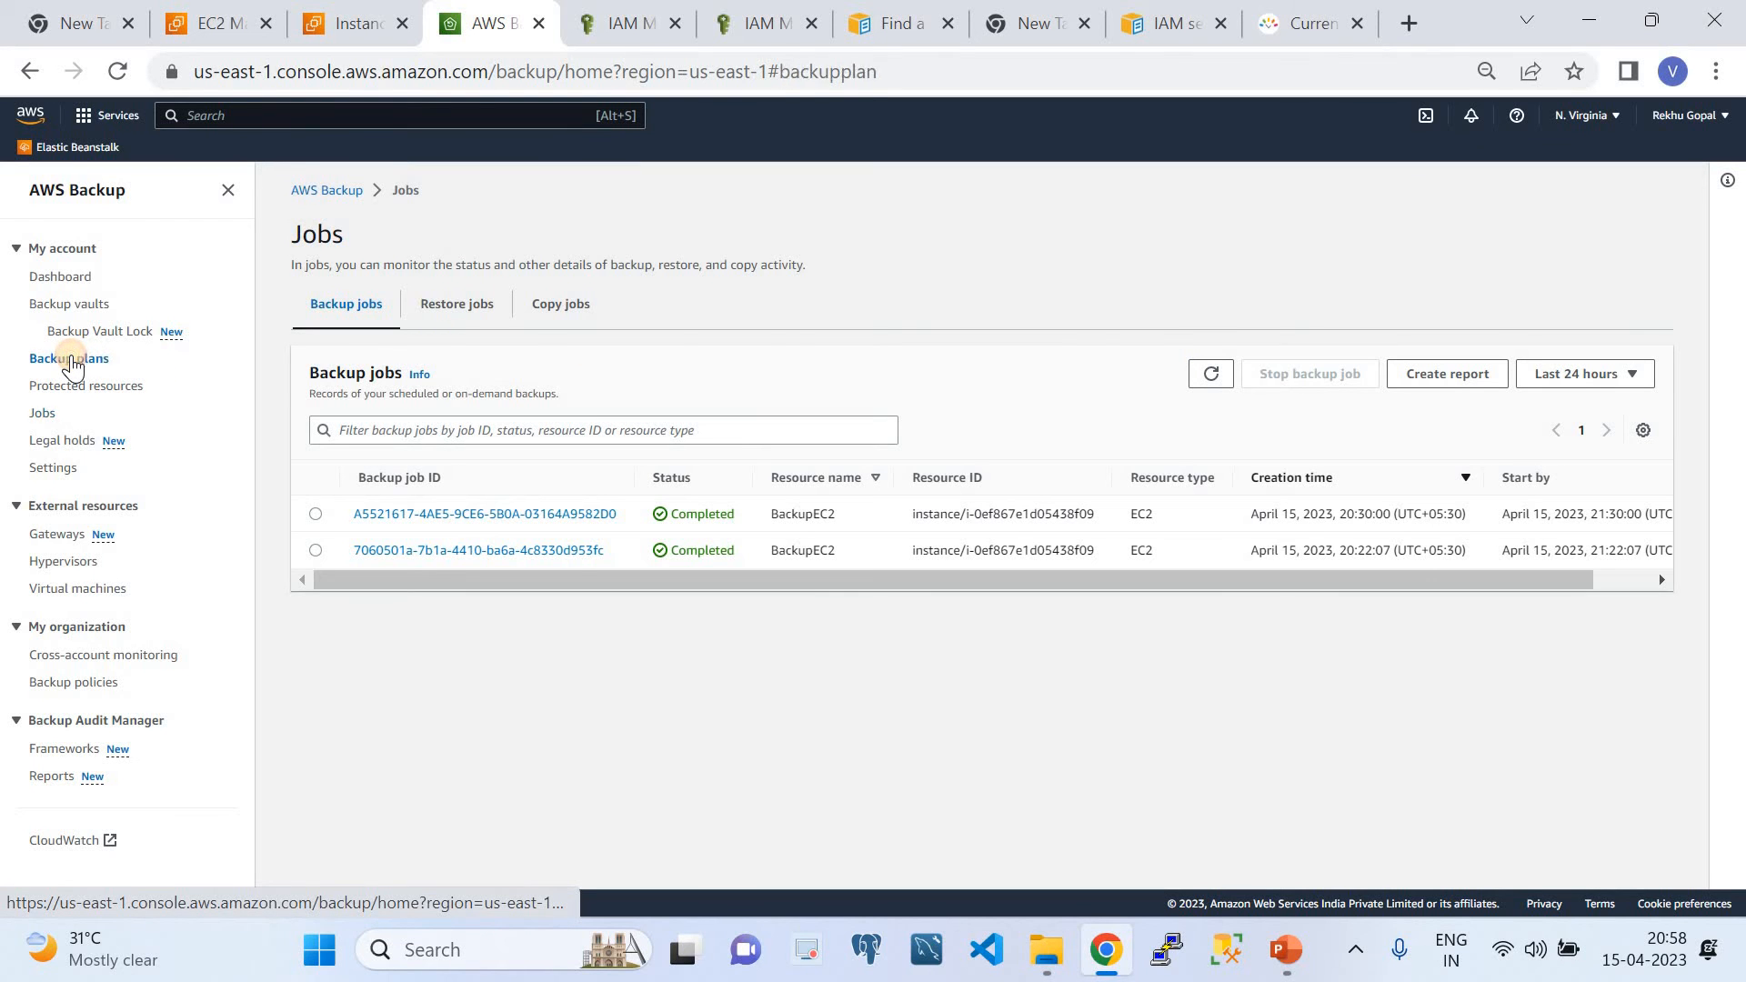
left_click(380, 423)
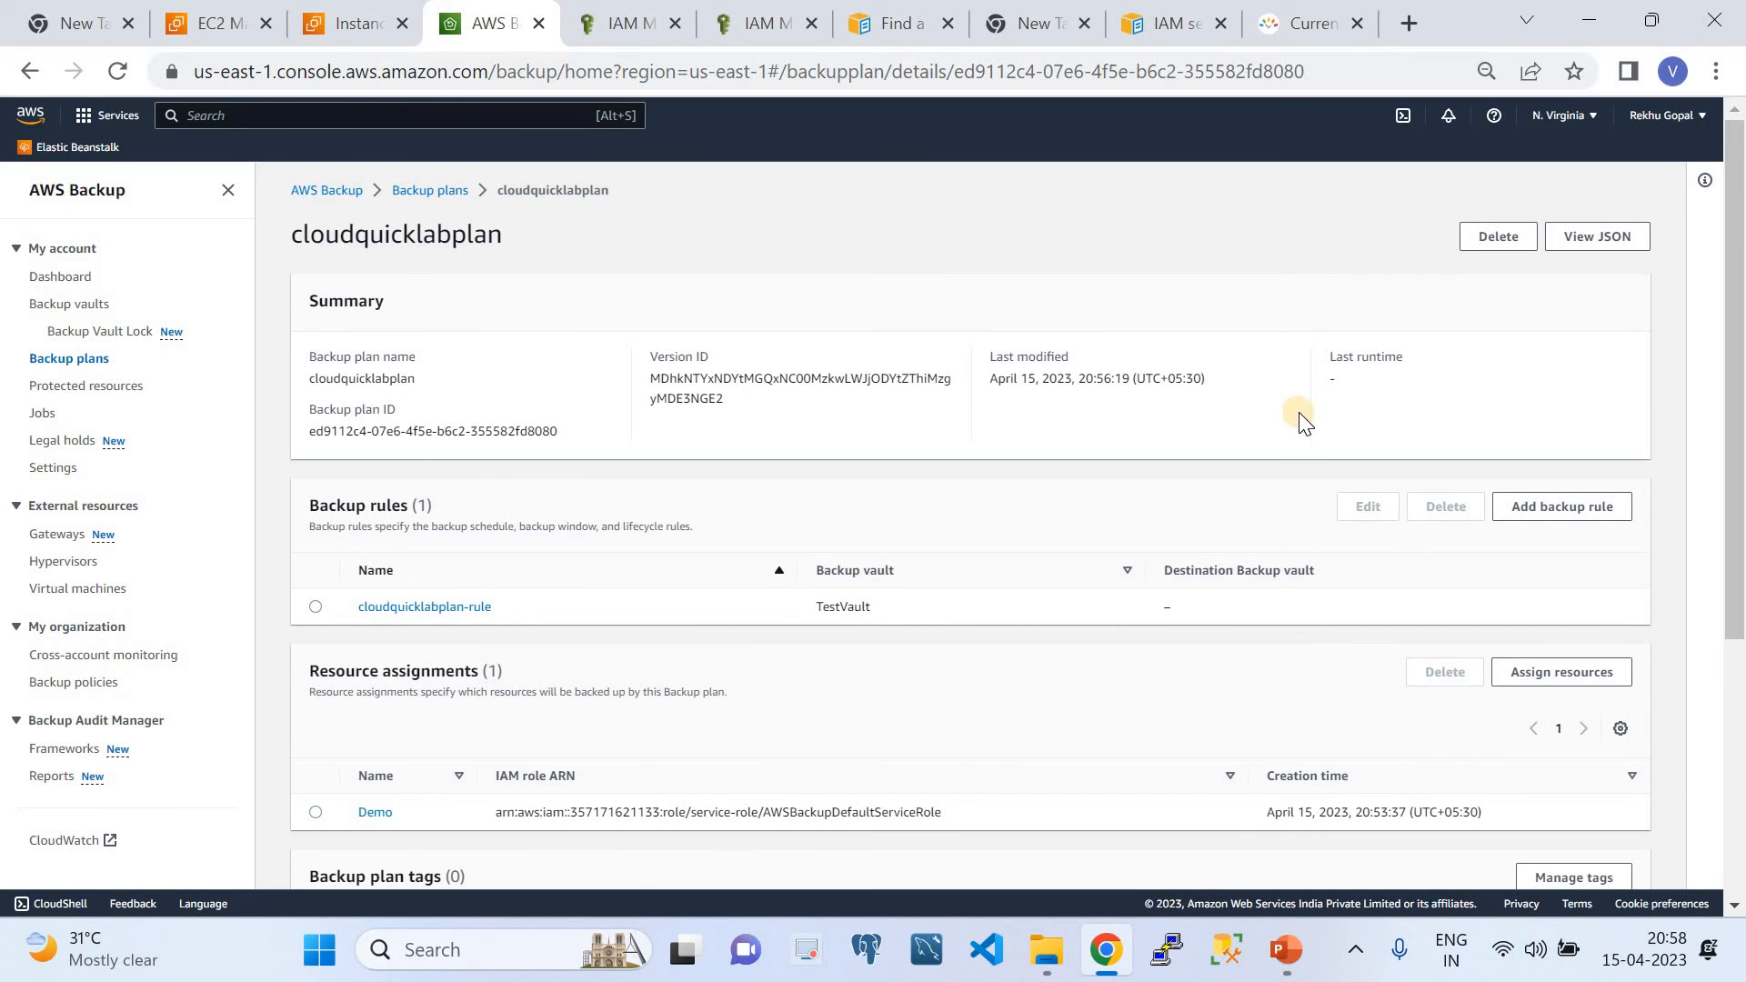
left_click(322, 600)
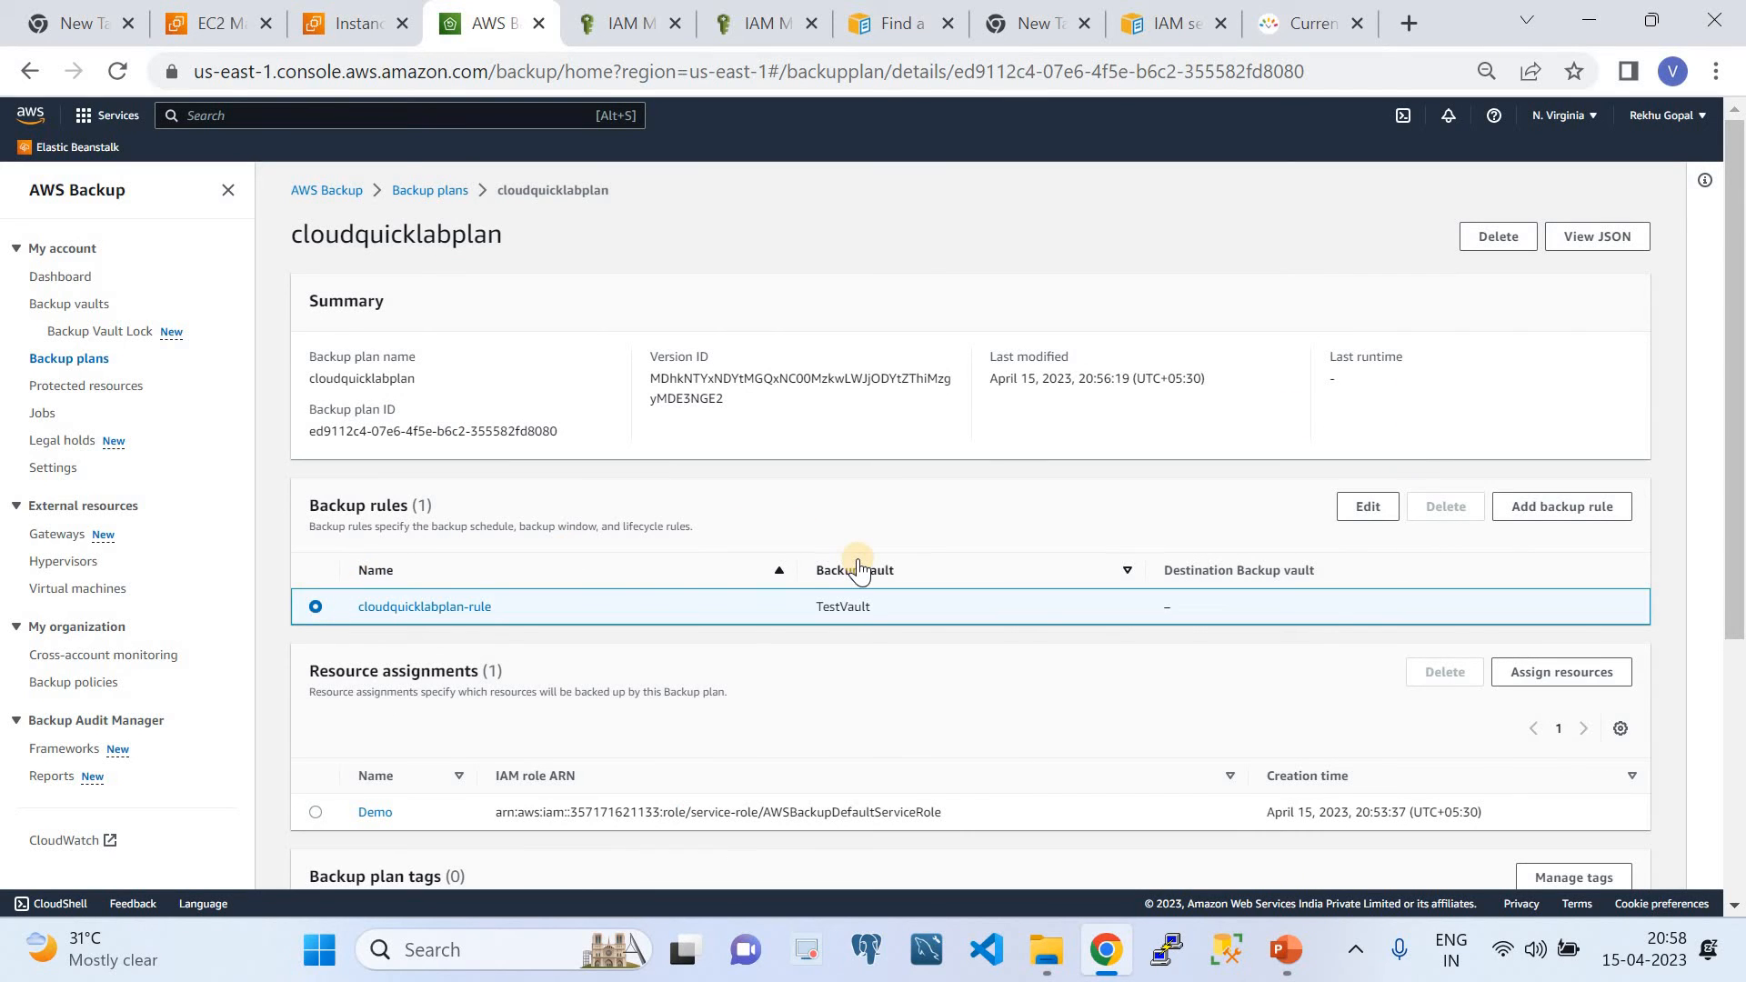
left_click(1371, 508)
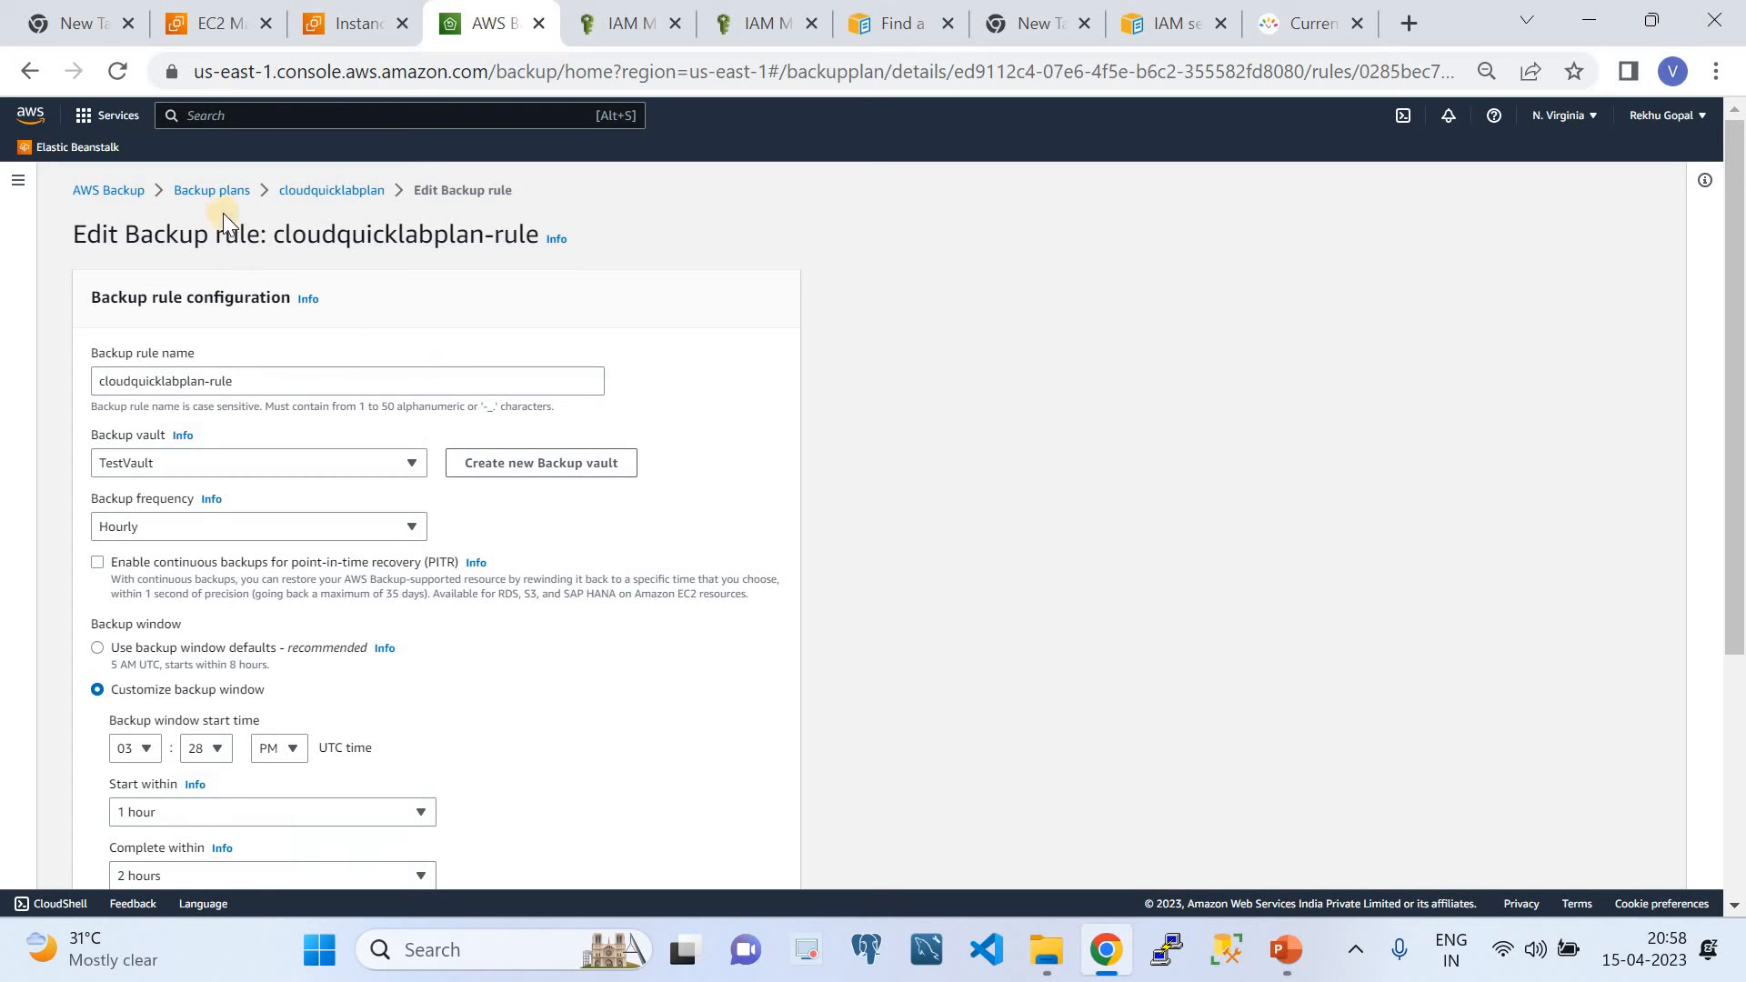
left_click(123, 193)
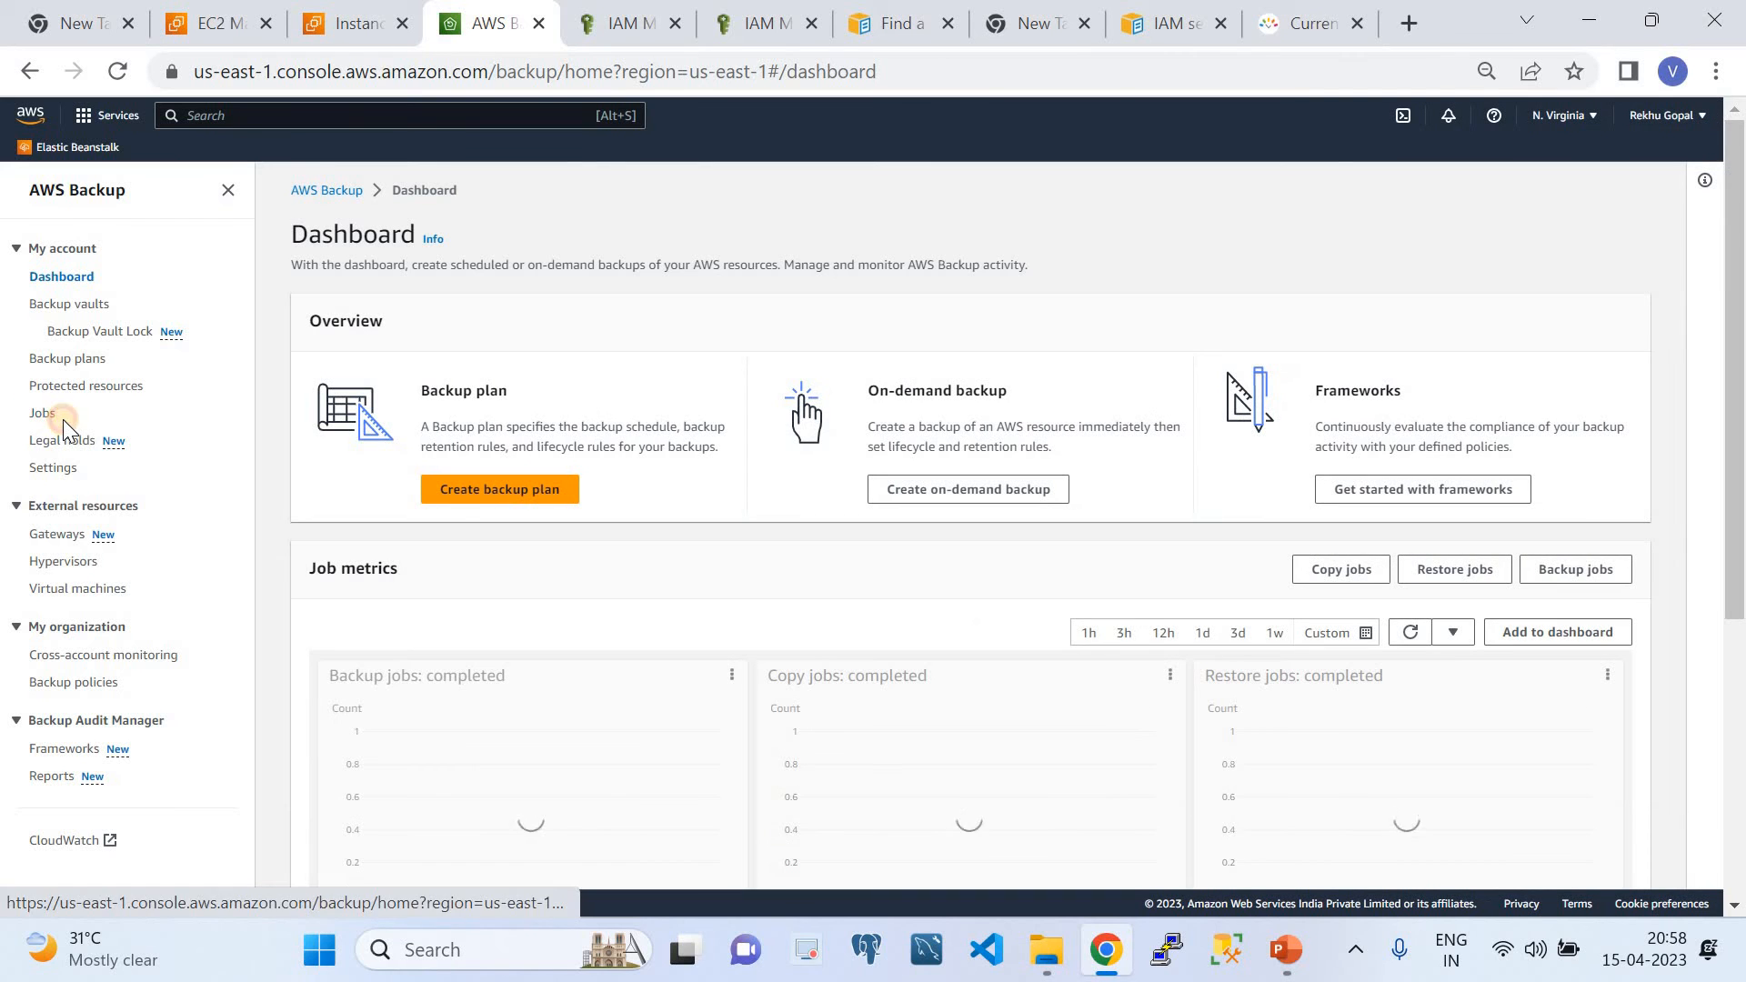
Refresh the backup jobs list once more and reopen cloudquicklabplan's details to check its last runtime
left_click(43, 418)
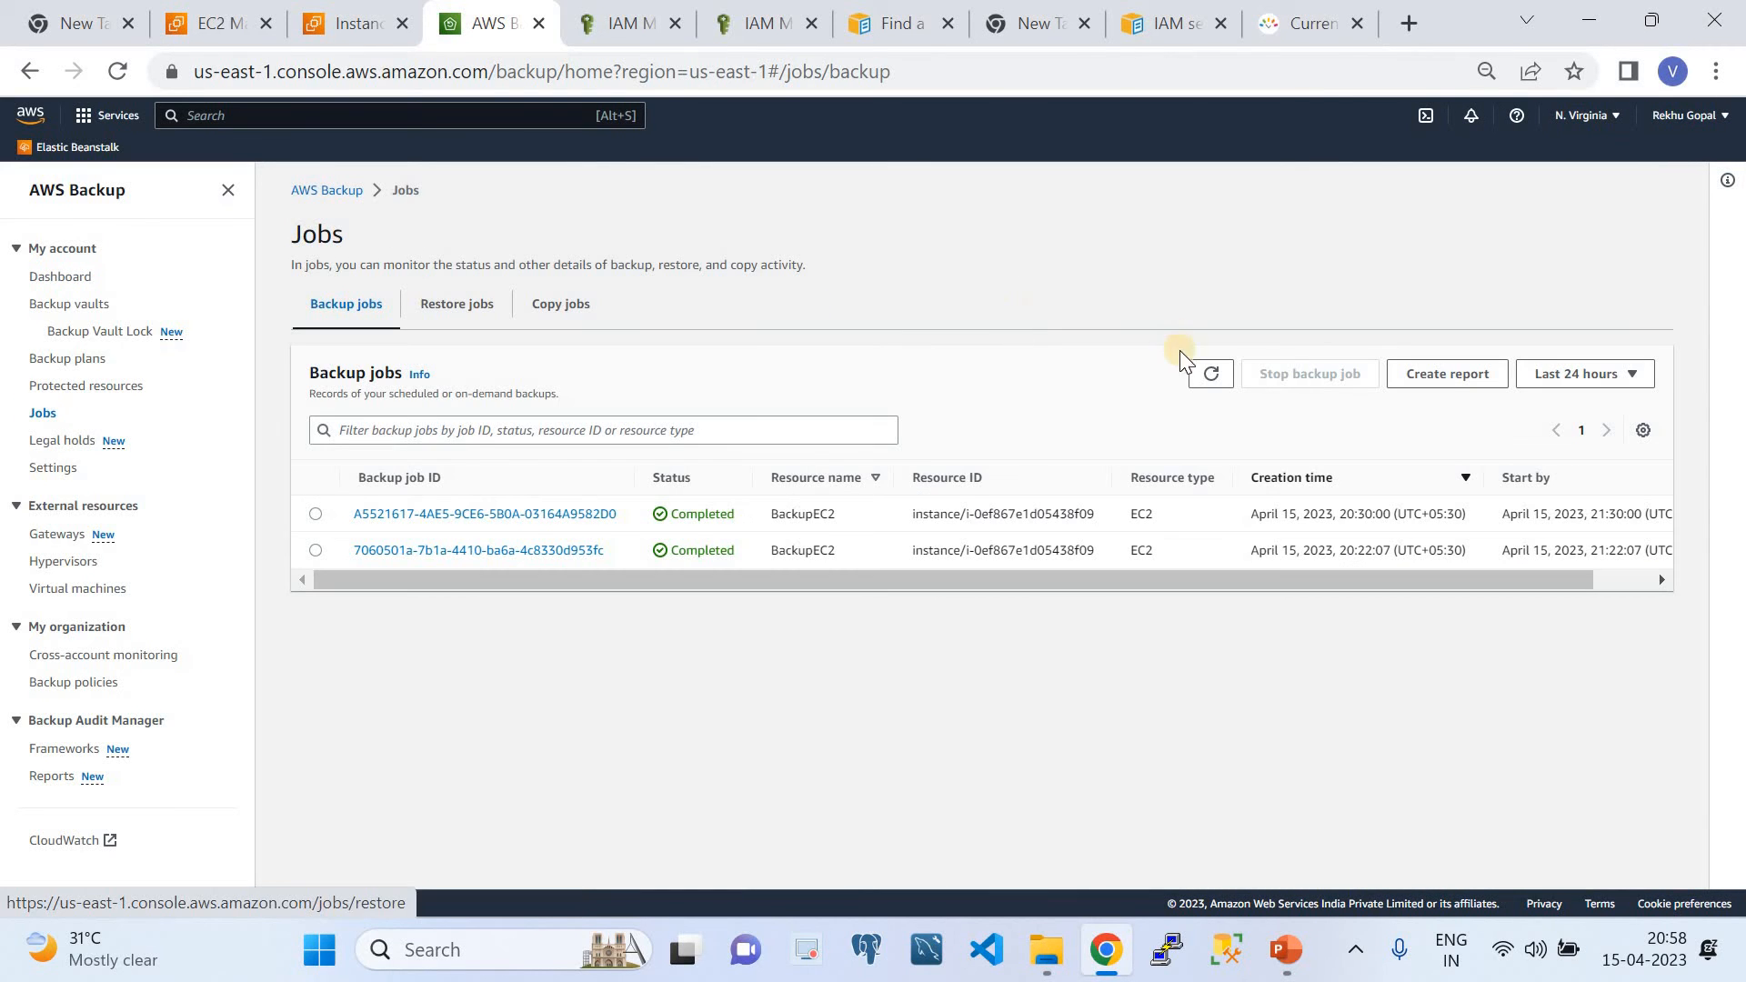
left_click(1212, 393)
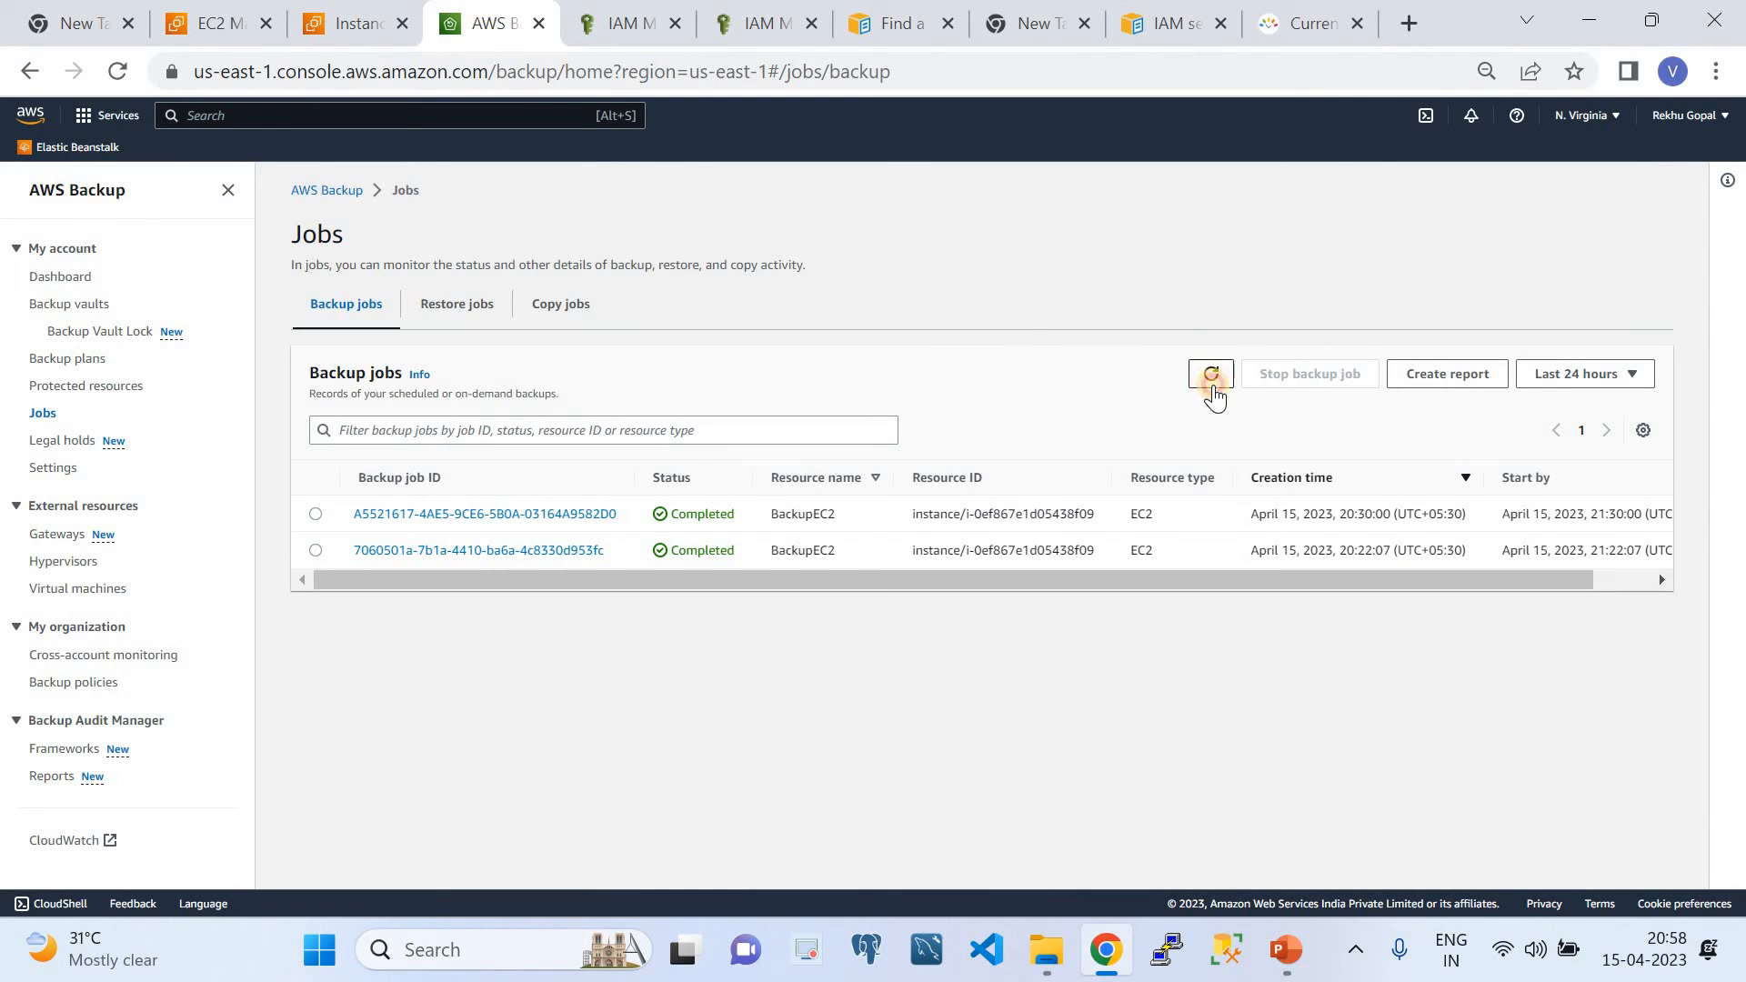
left_click(88, 364)
left_click(361, 426)
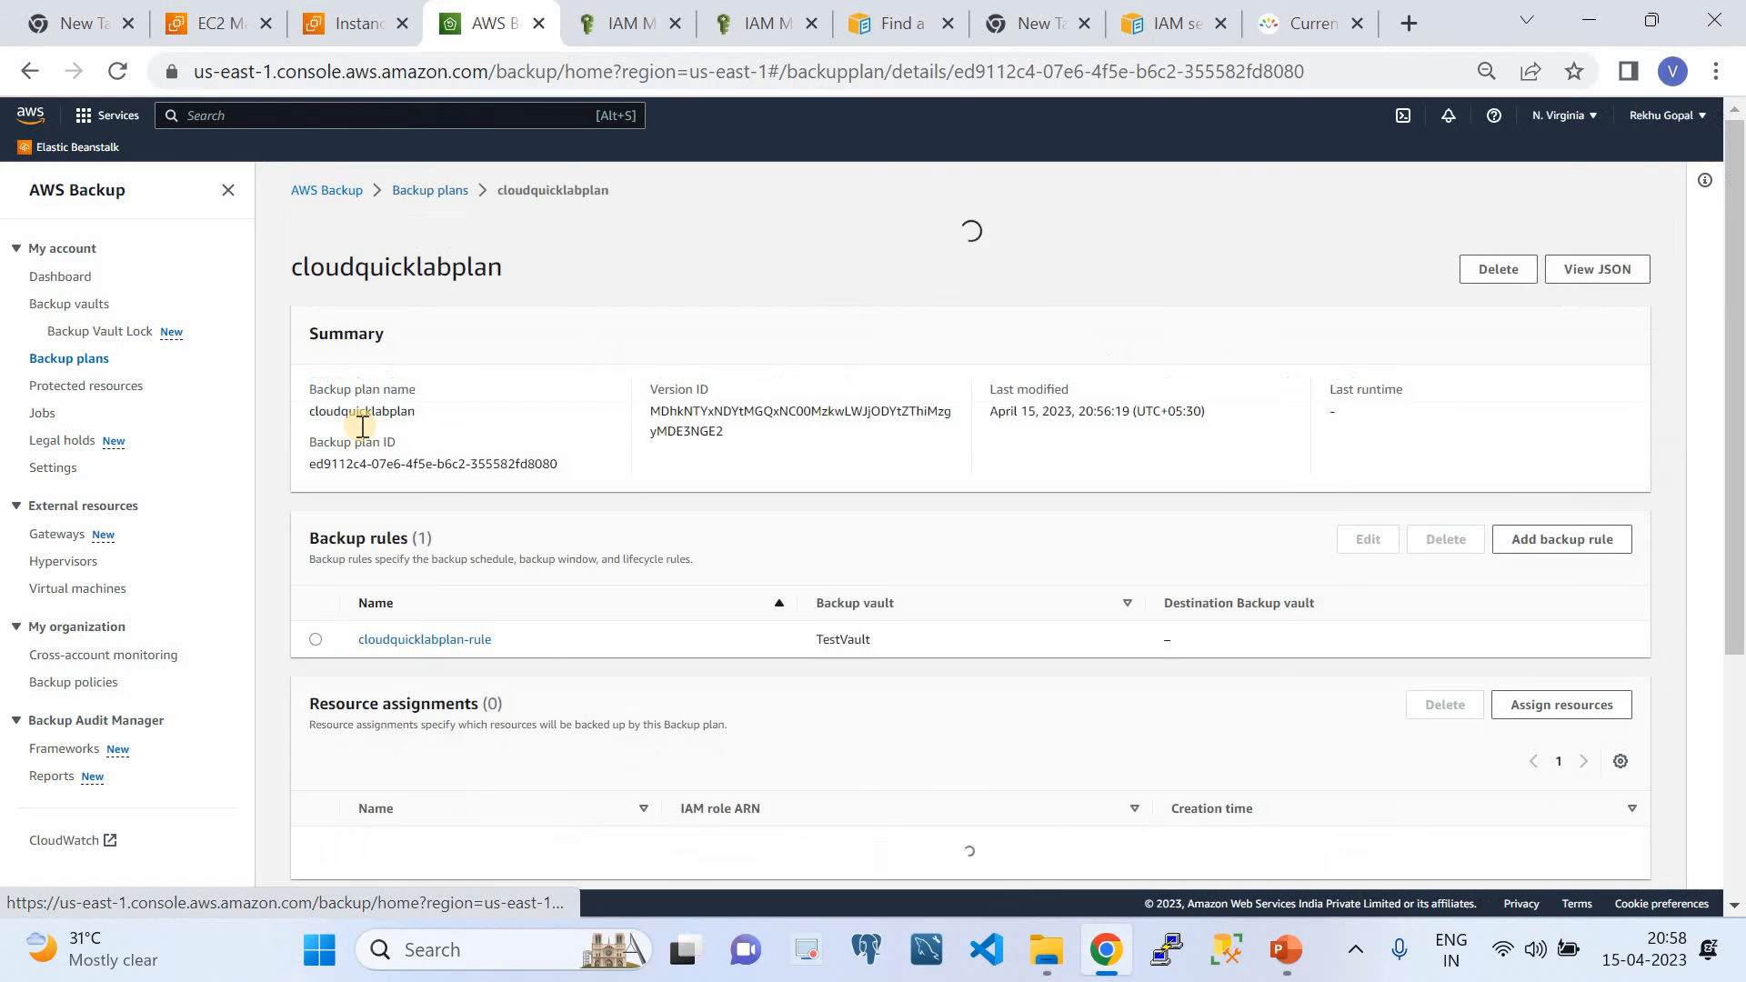
Check the current UTC time, set cloudquicklabplan-rule's backup window start time to 03:33 PM UTC, and save the rule
left_click(318, 605)
left_click(1368, 505)
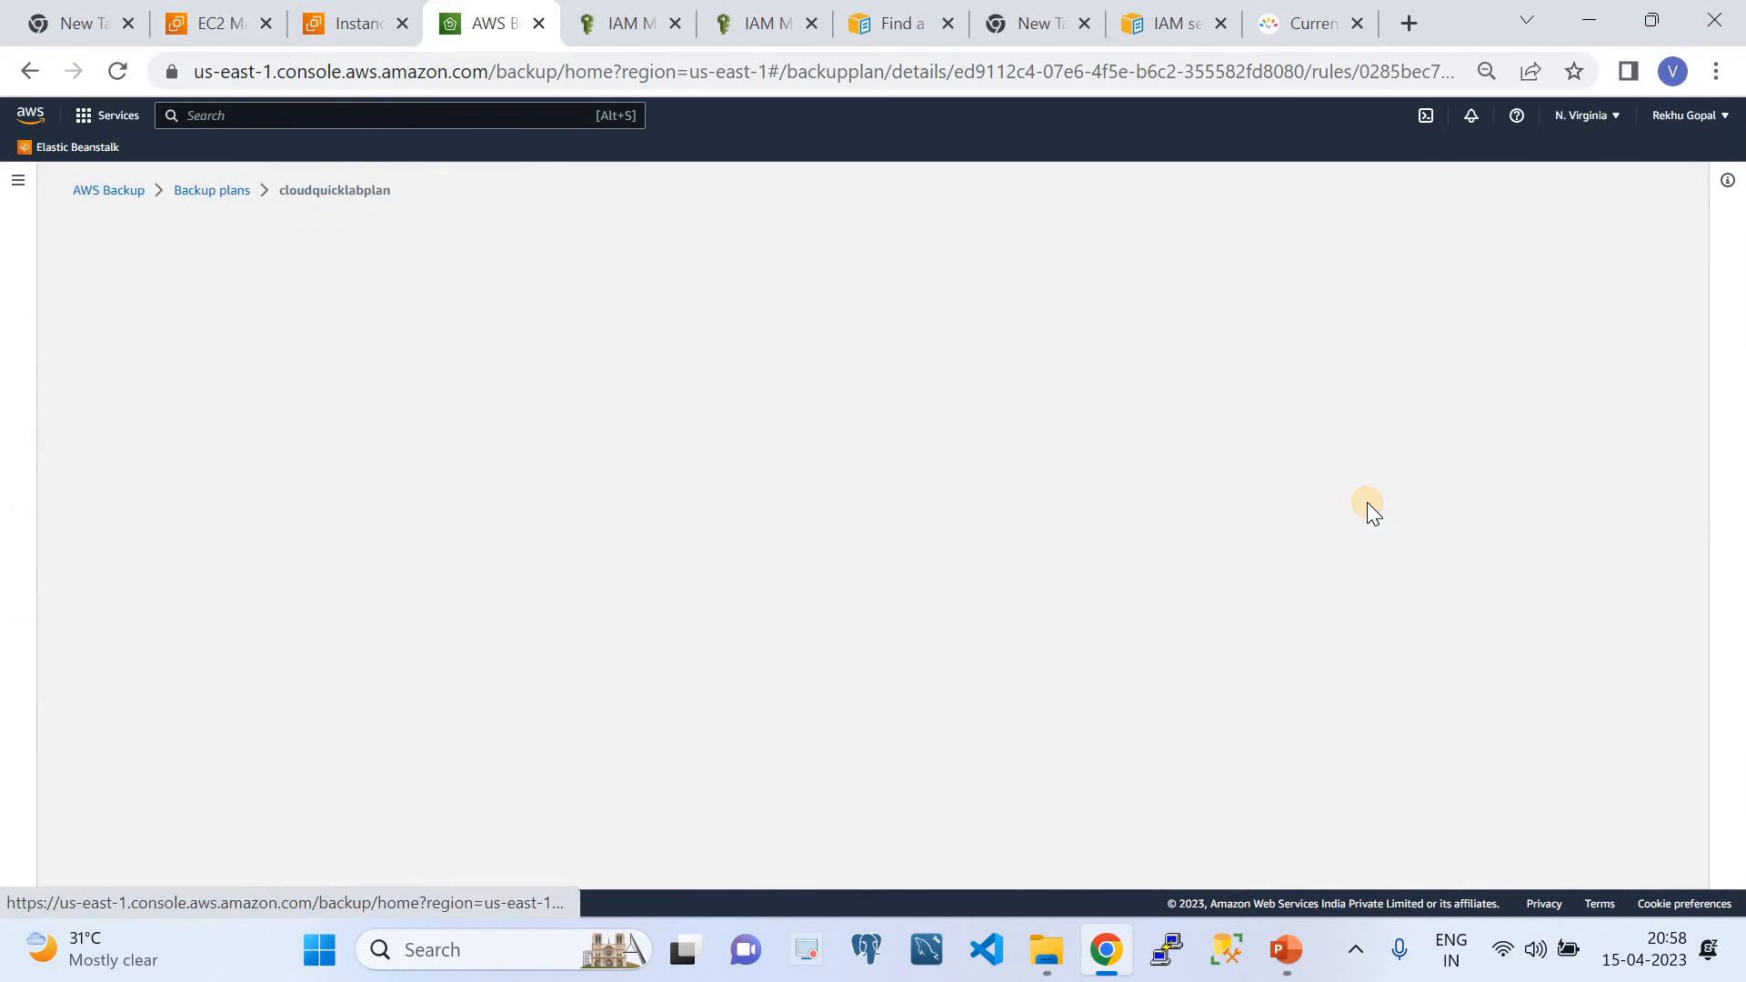
left_click(1275, 25)
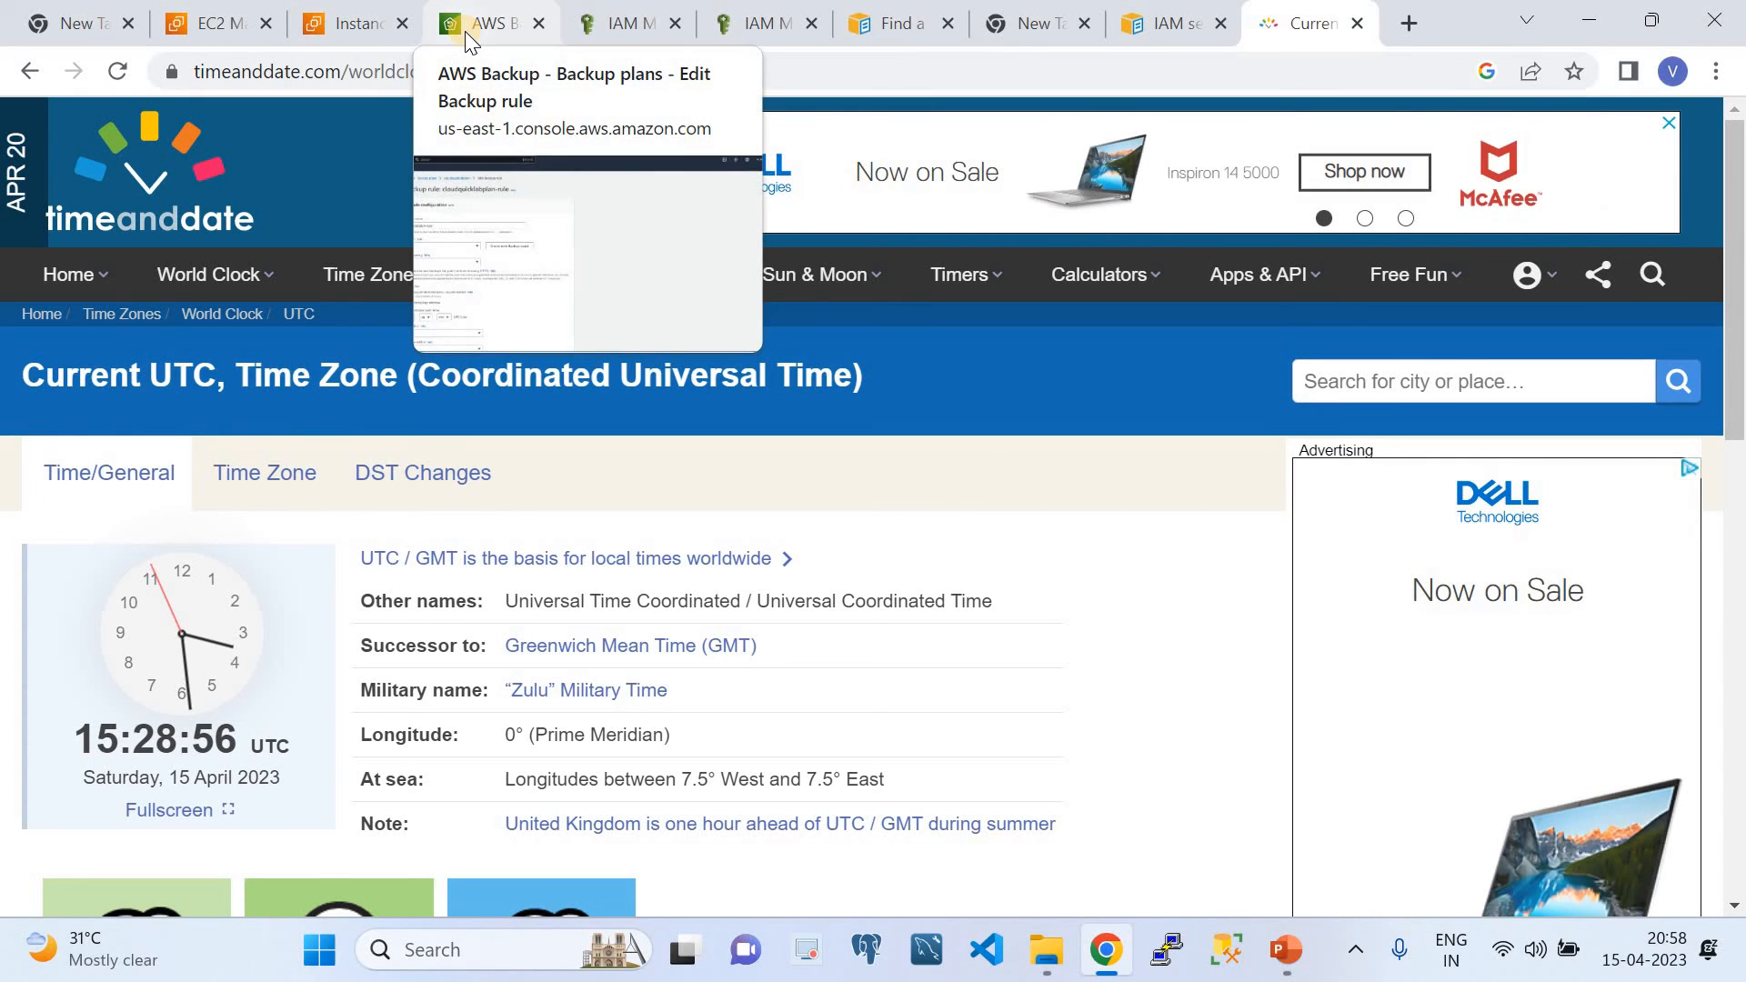
left_click(466, 31)
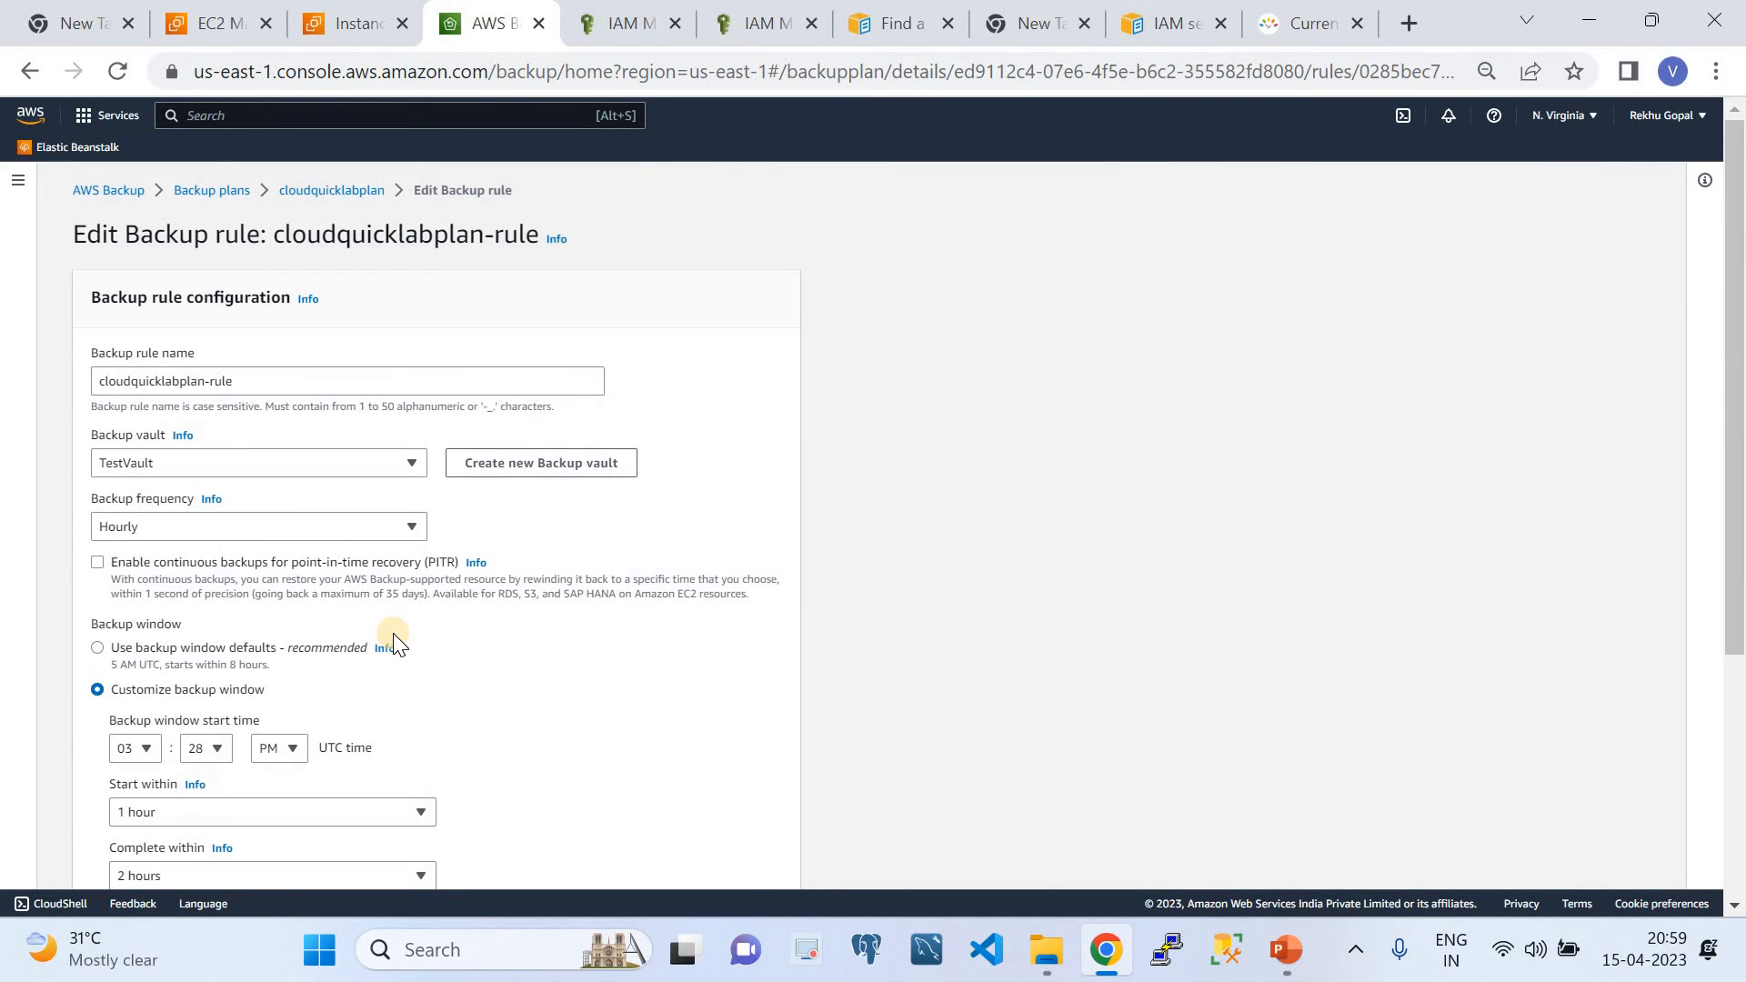
left_click(209, 749)
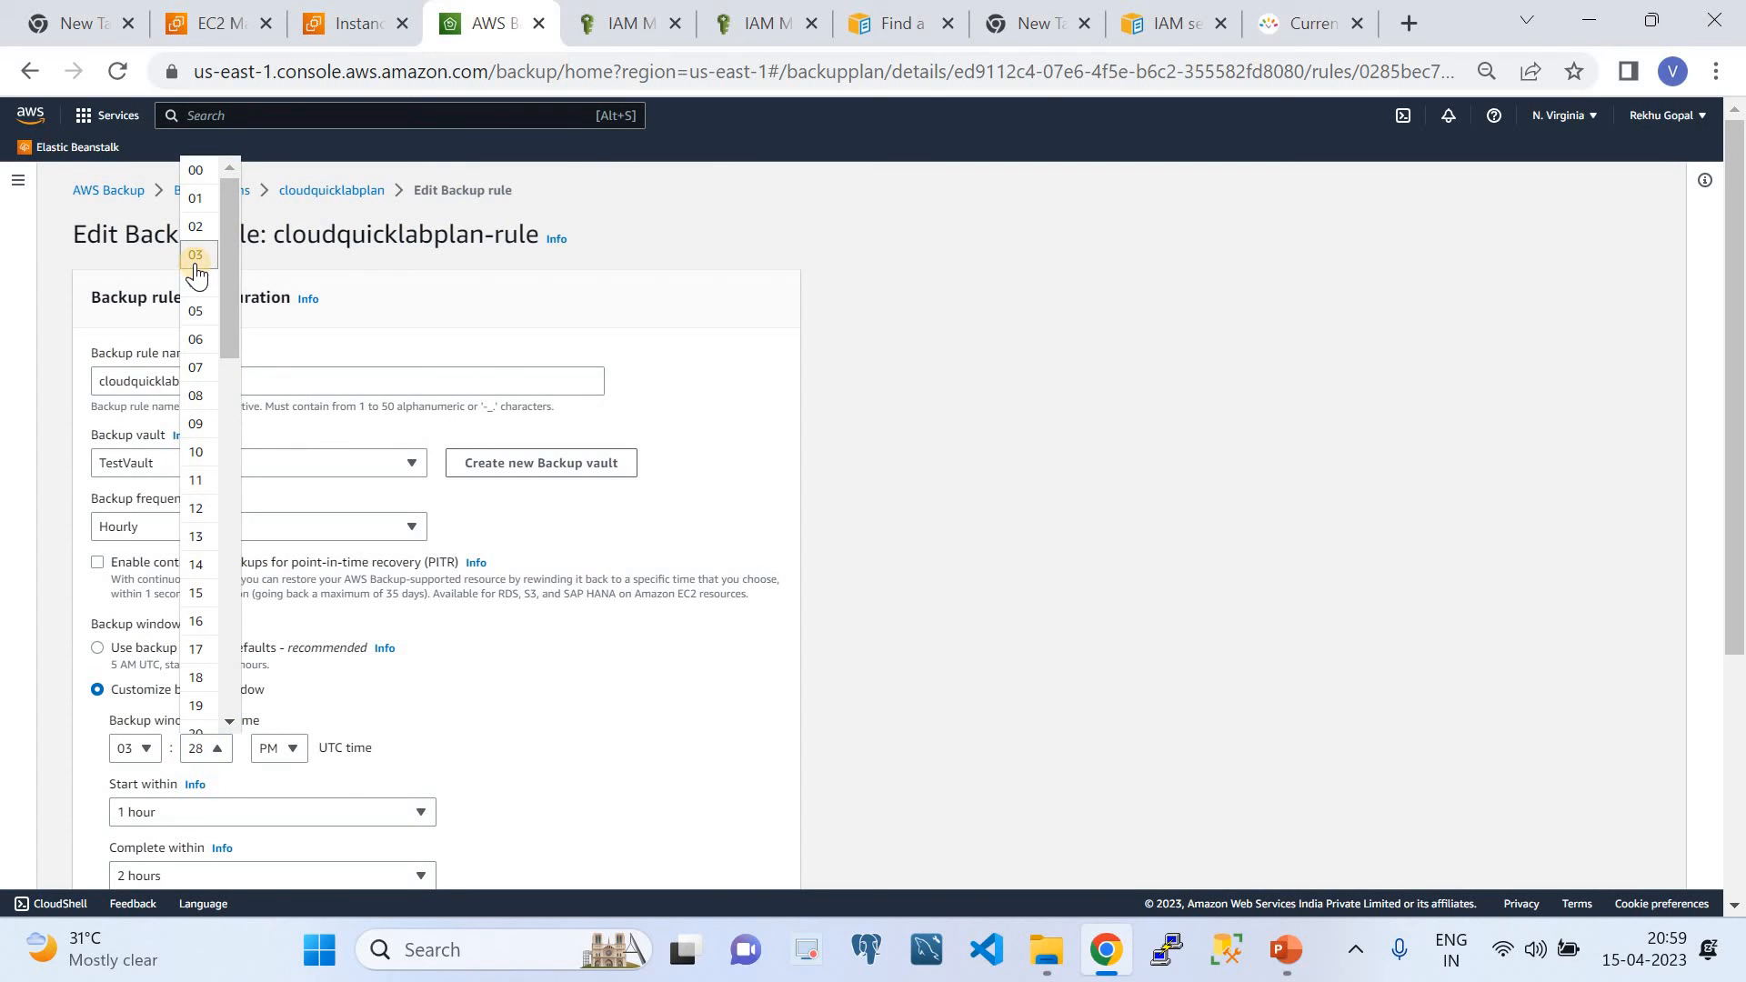
left_click(237, 559)
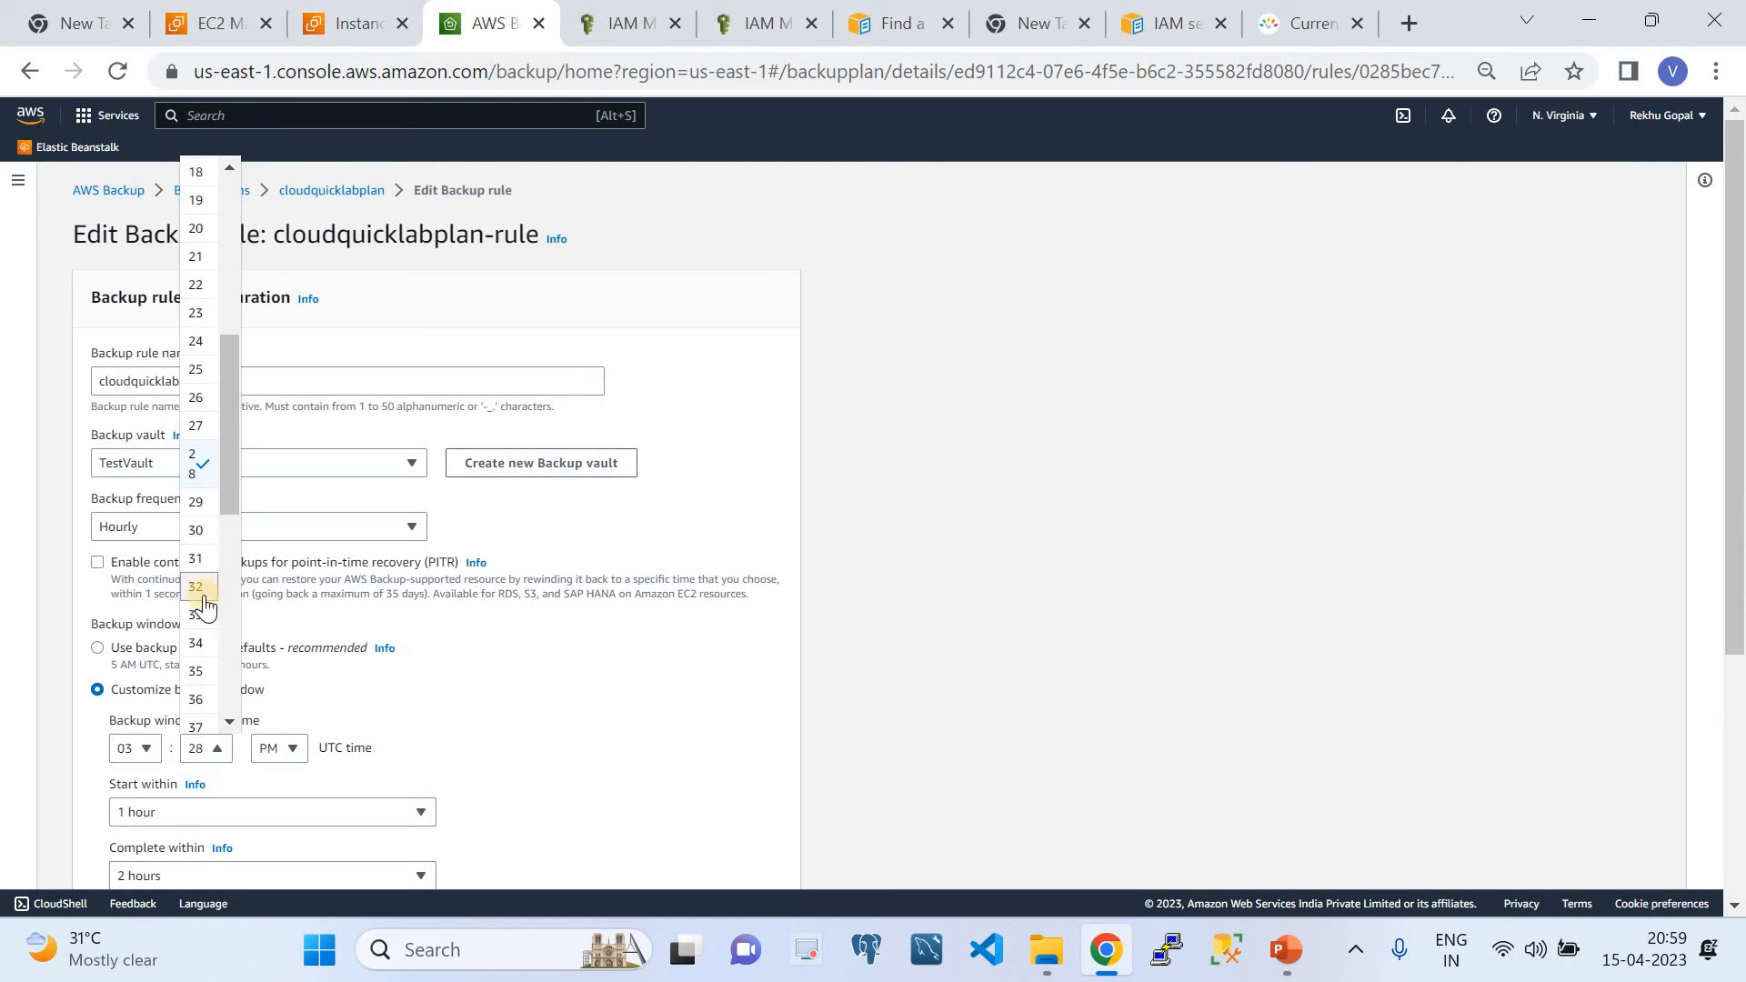
left_click(205, 616)
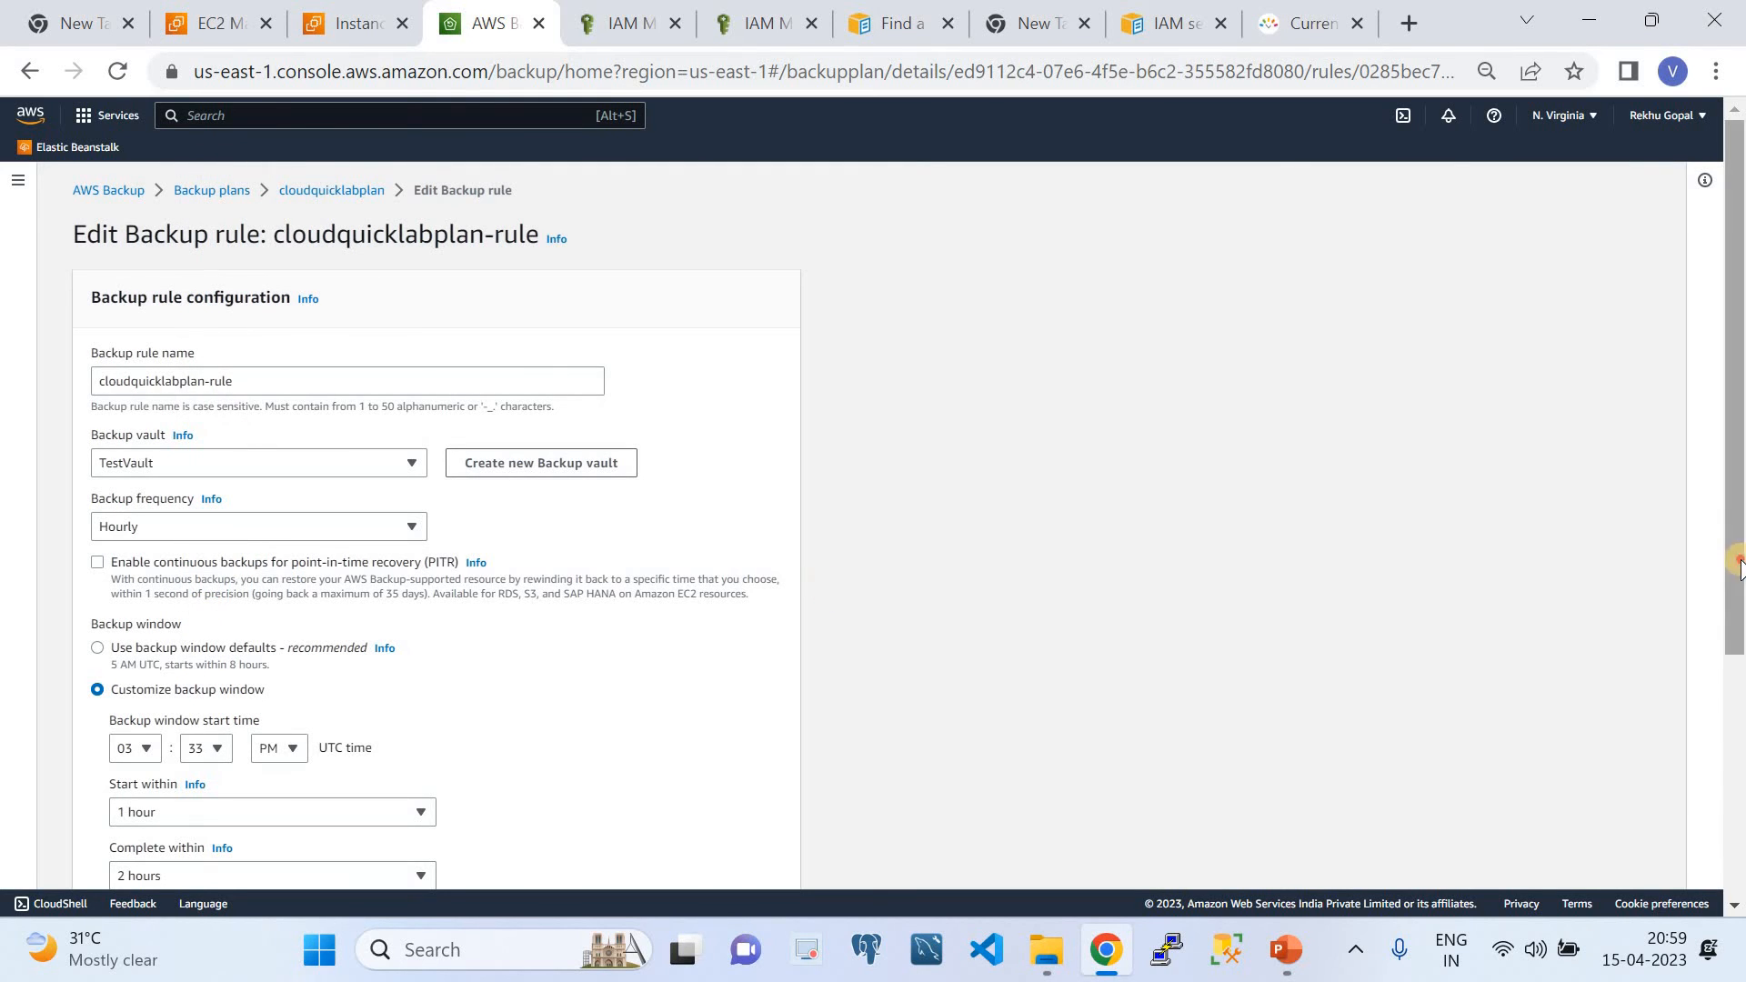
scroll(1710, 791, "down", 4)
left_click(767, 860)
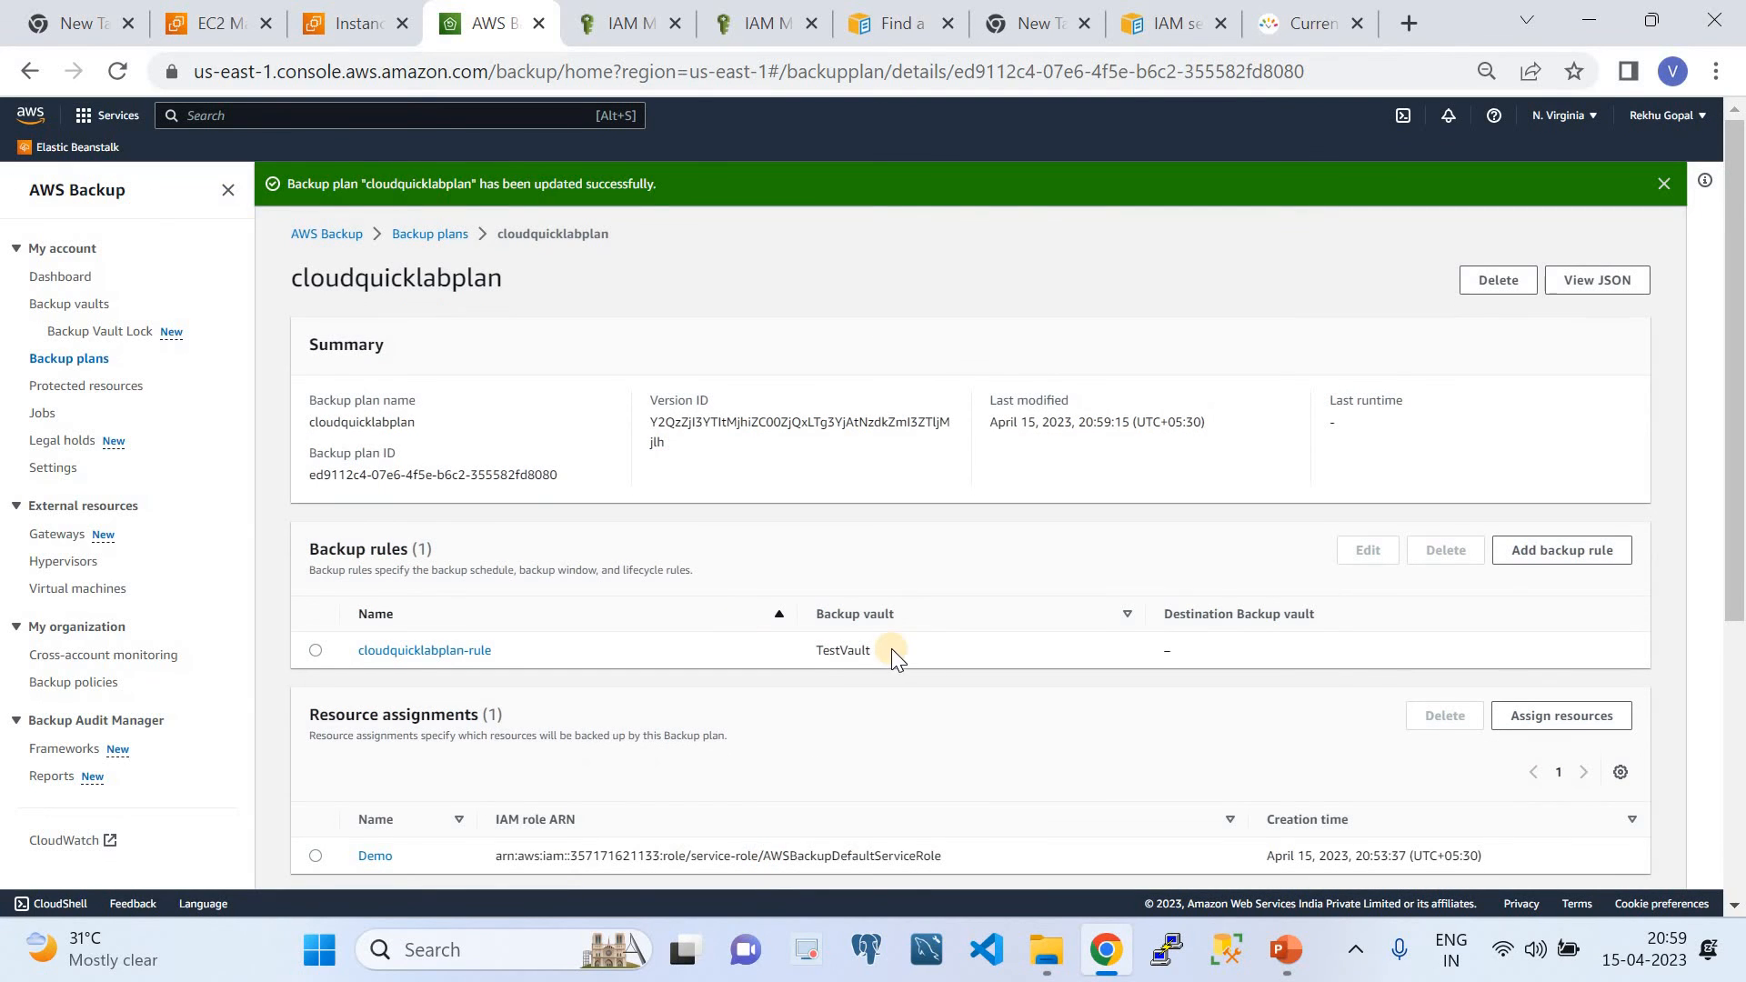
Check the restore jobs and the refreshed backup jobs list for a newly scheduled run
left_click(43, 414)
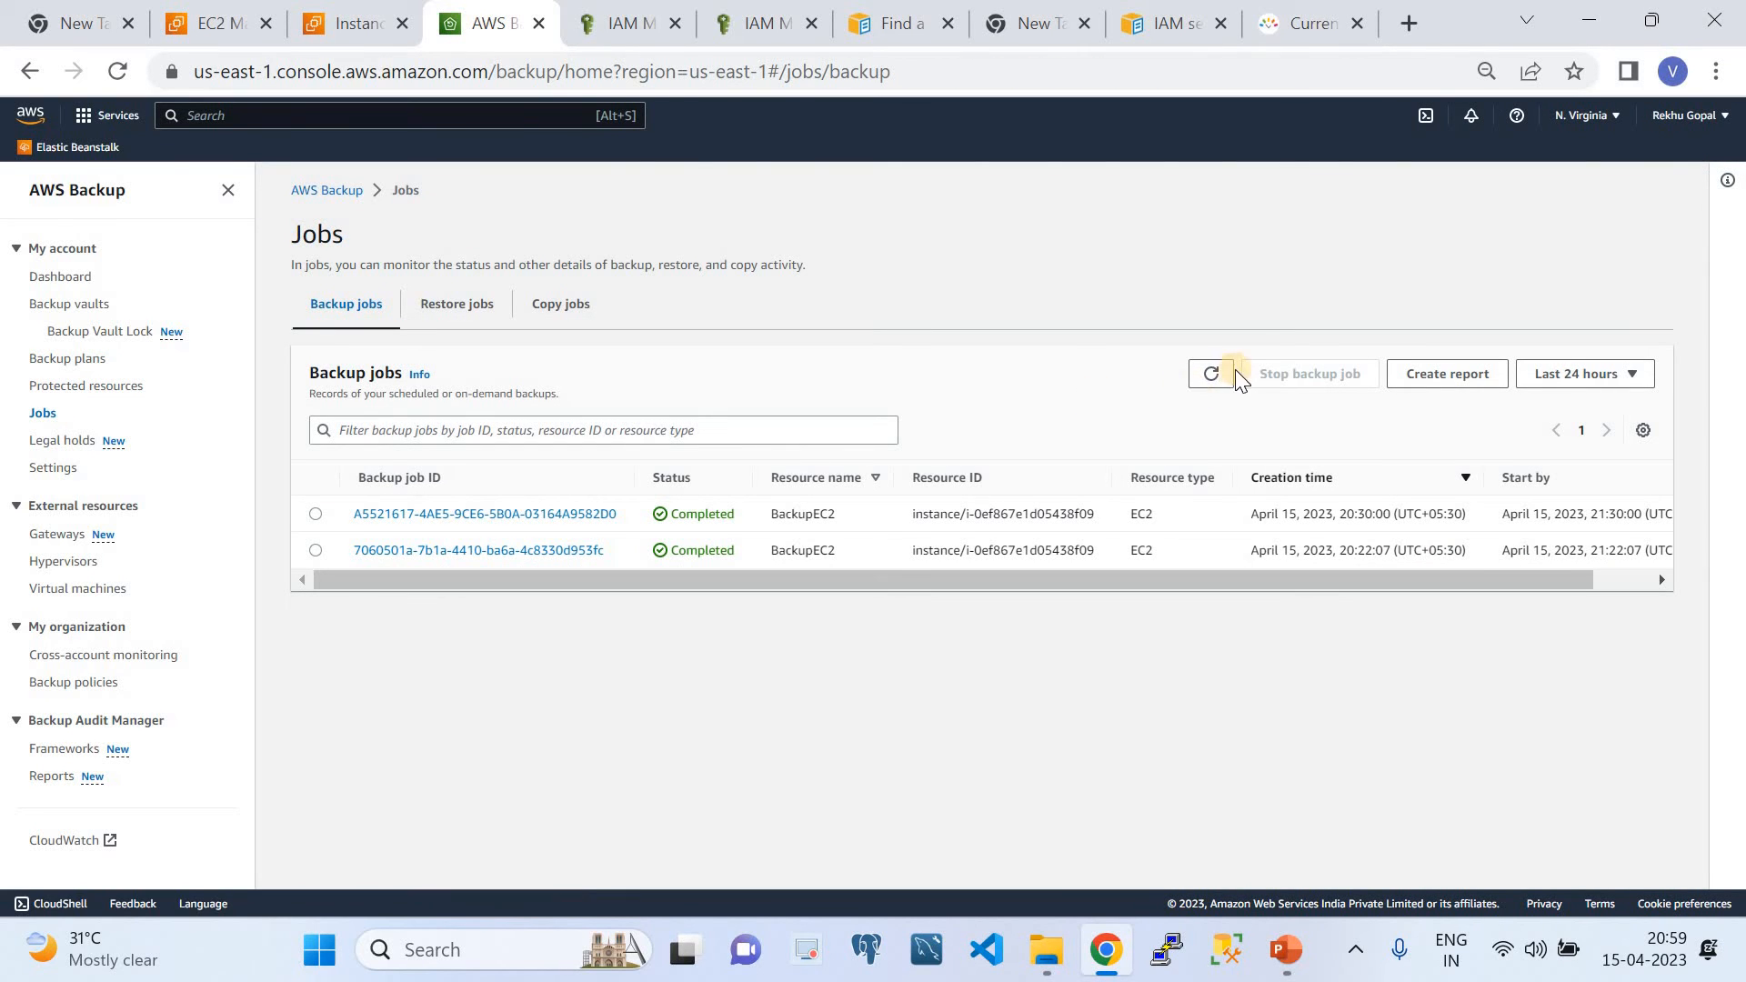
left_click(1219, 372)
left_click(1210, 375)
left_click(474, 305)
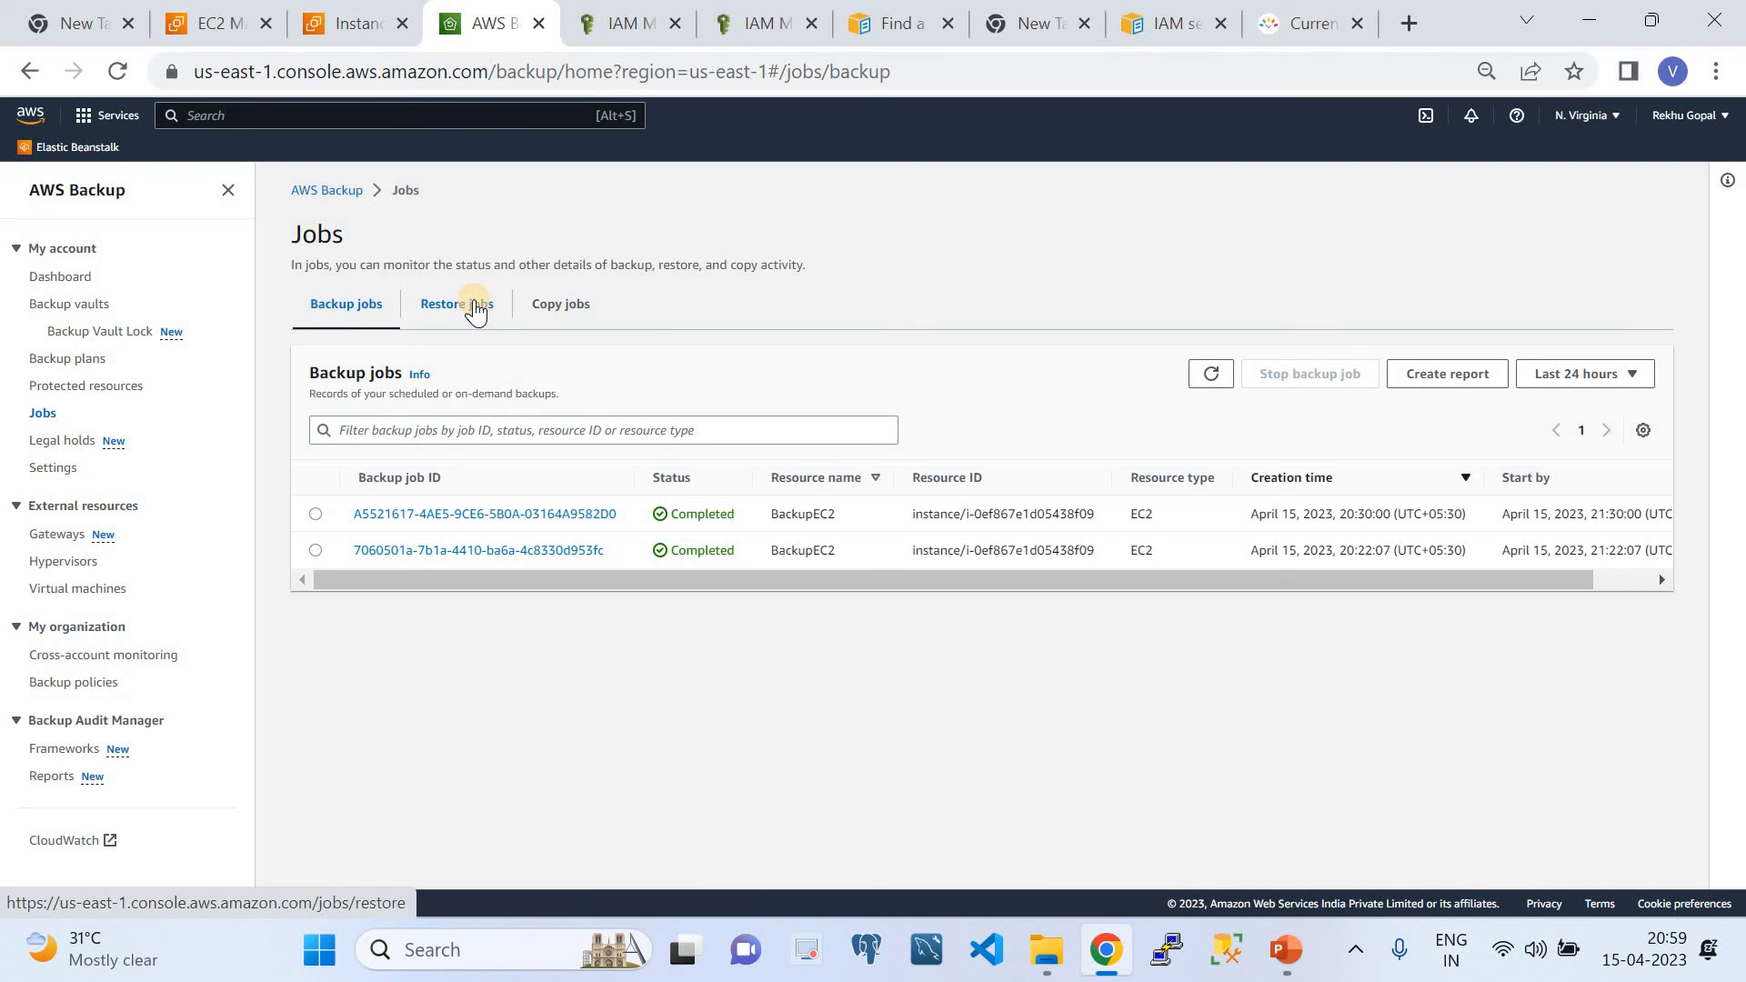
left_click(345, 303)
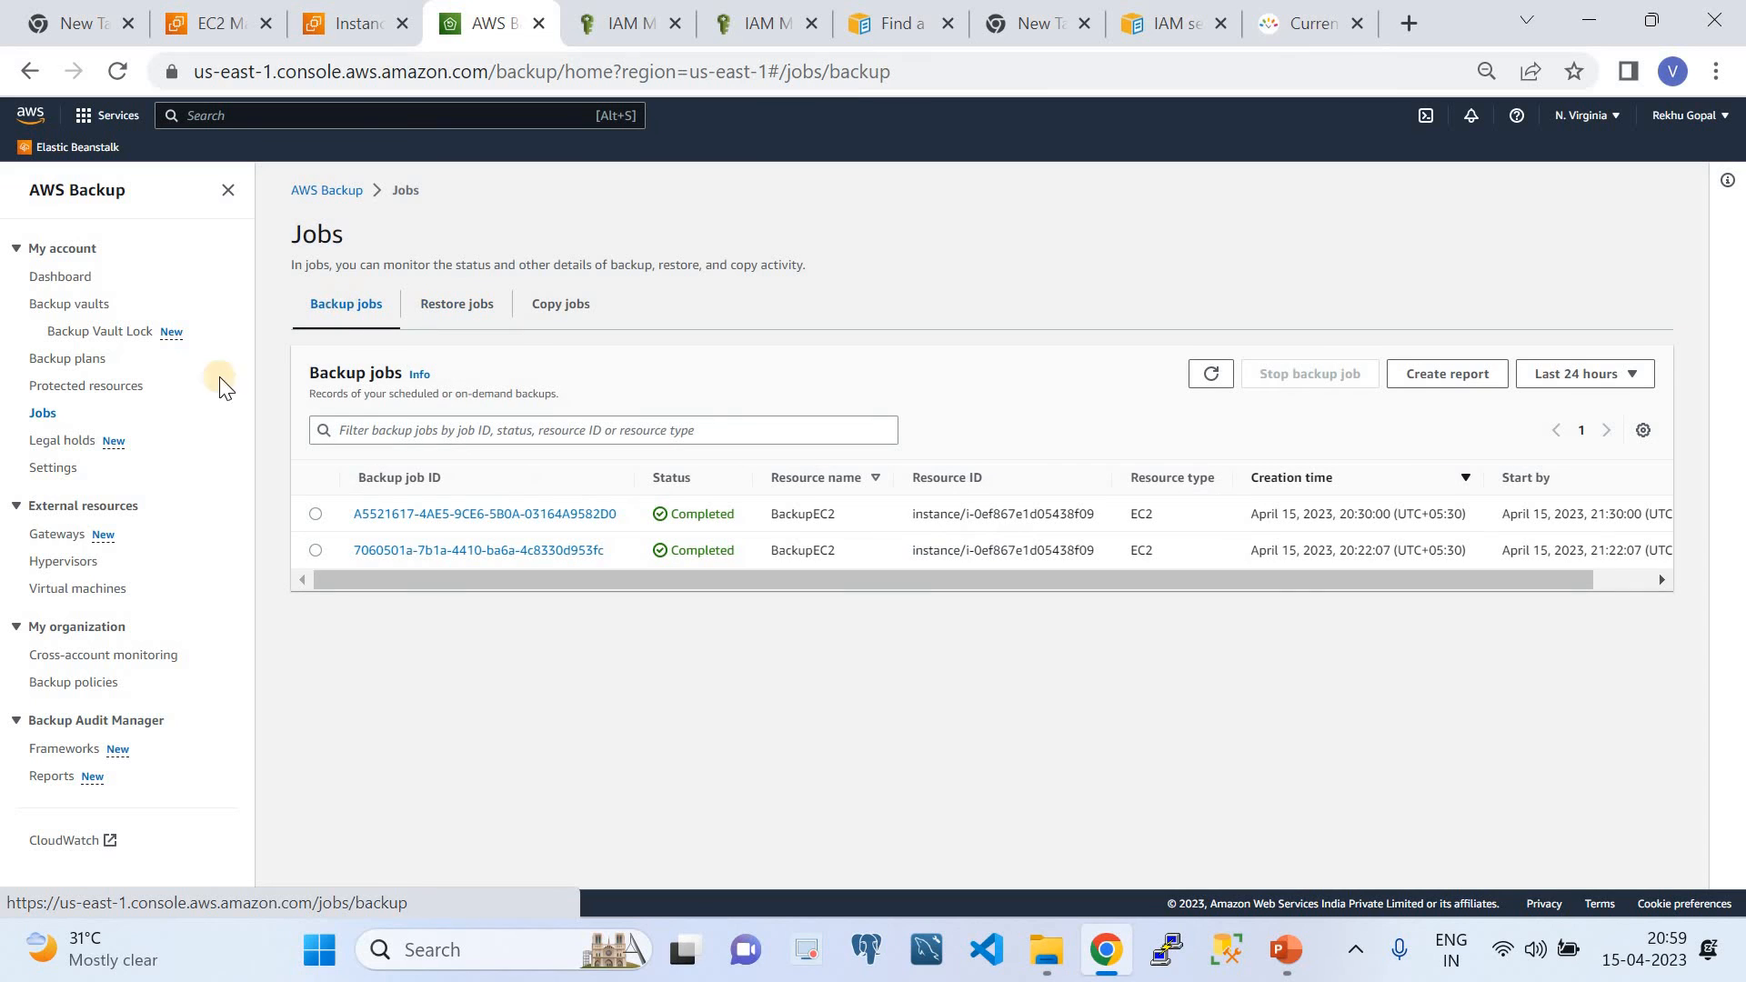
Check the protected resources' last backup and inspect the Demo resource assignment in cloudquicklabplan
left_click(102, 389)
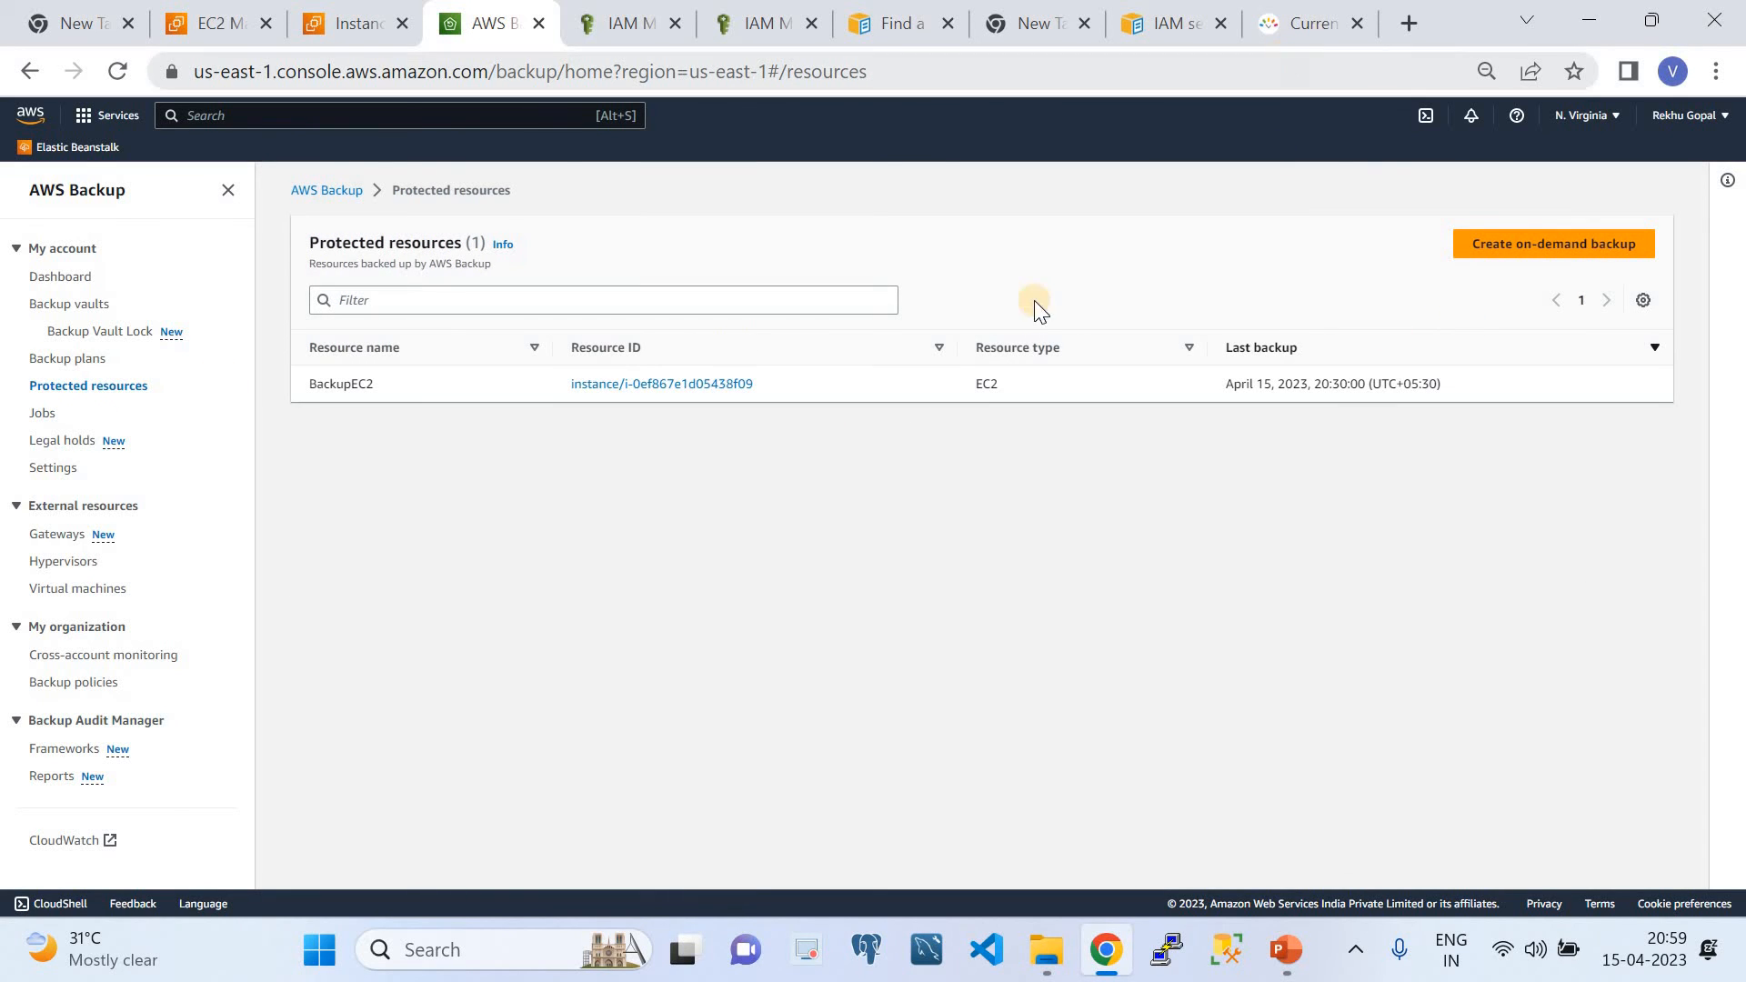
left_click(62, 362)
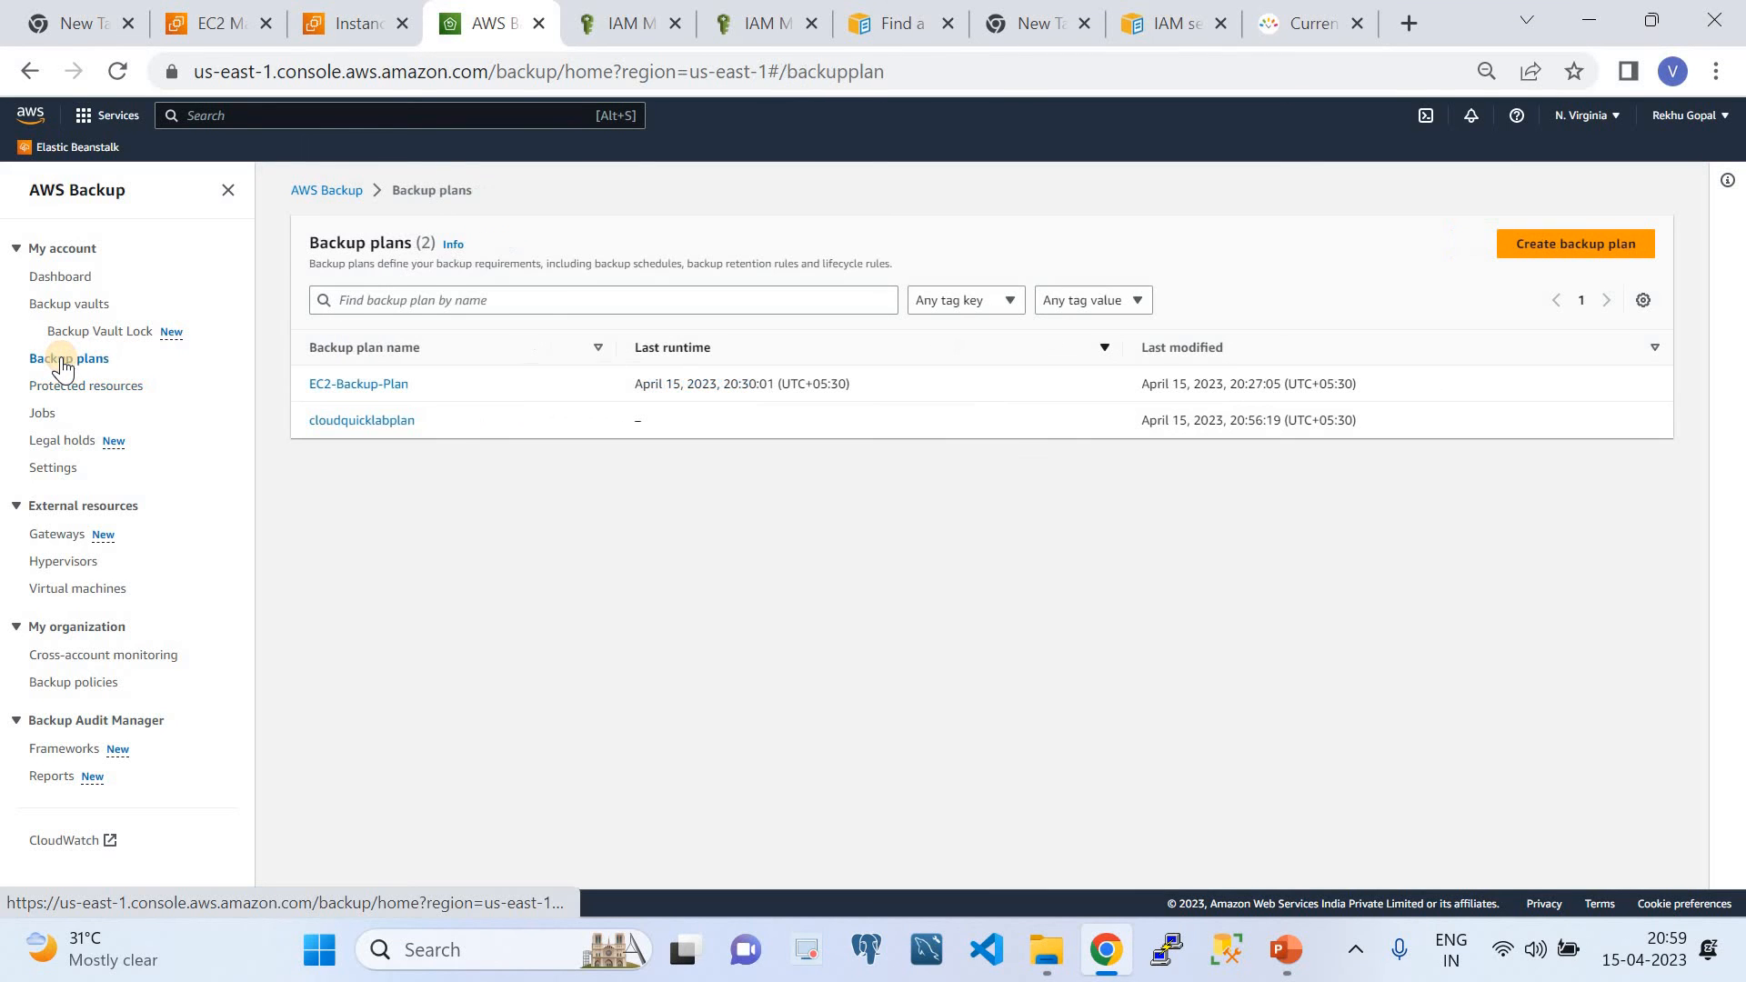
left_click(346, 423)
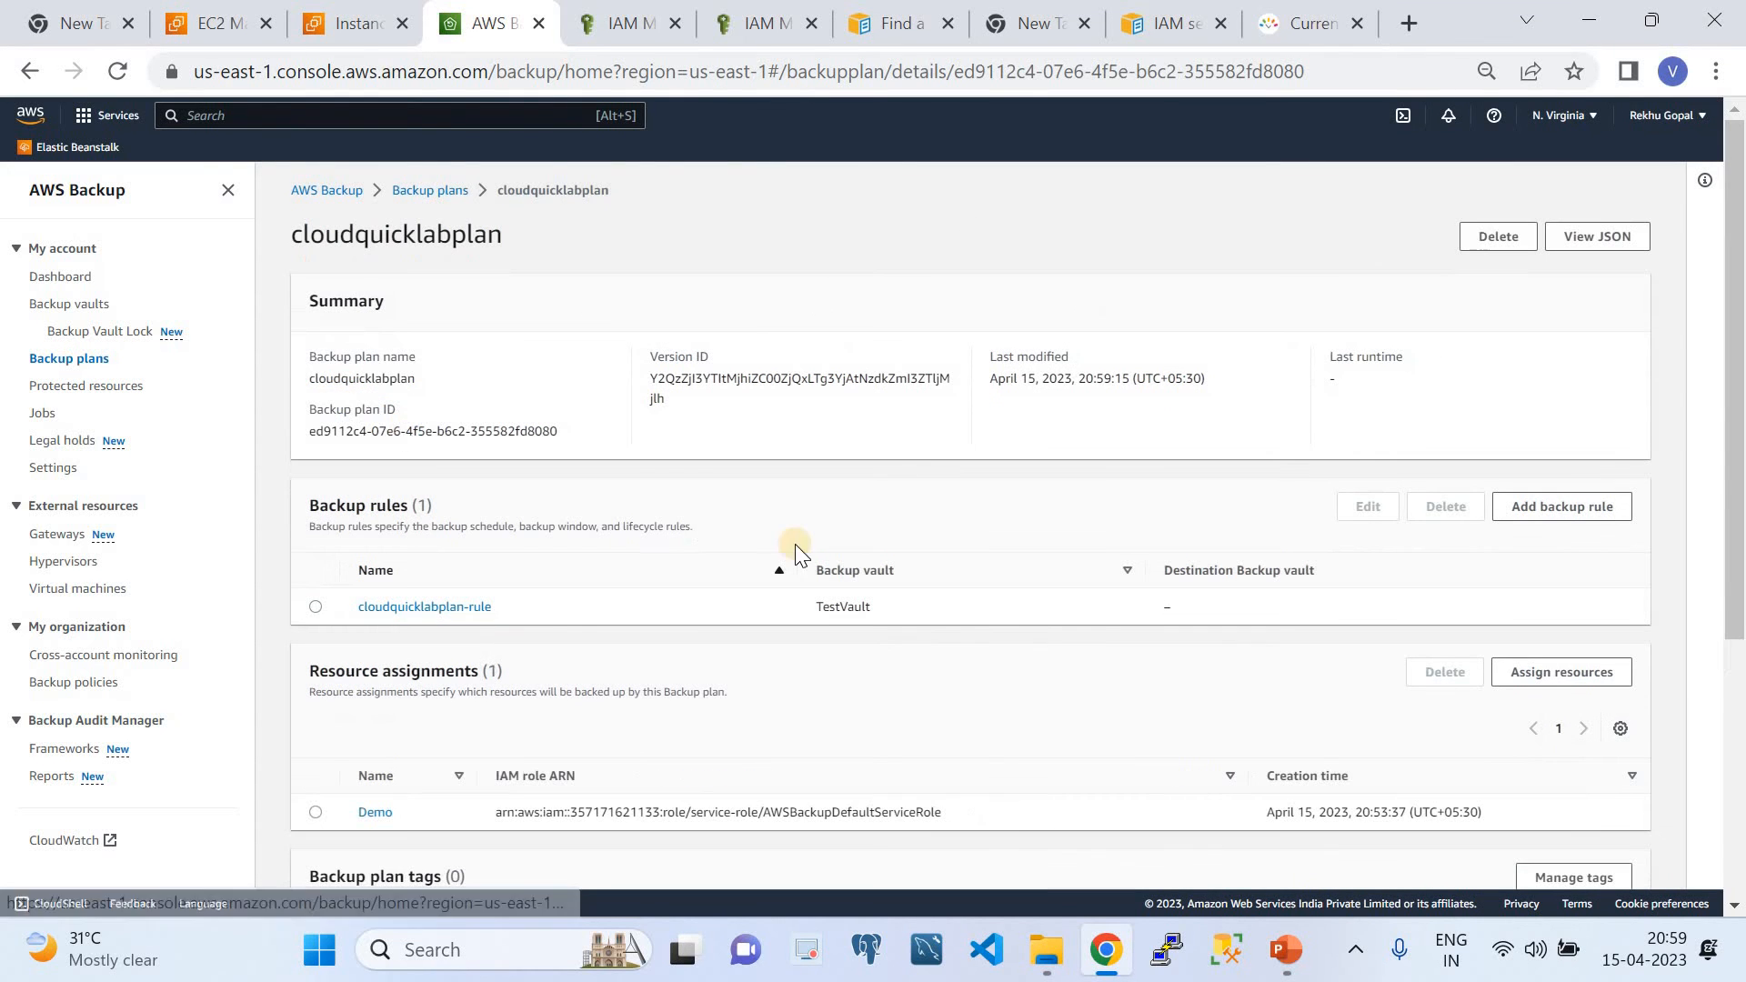
left_click(1733, 700)
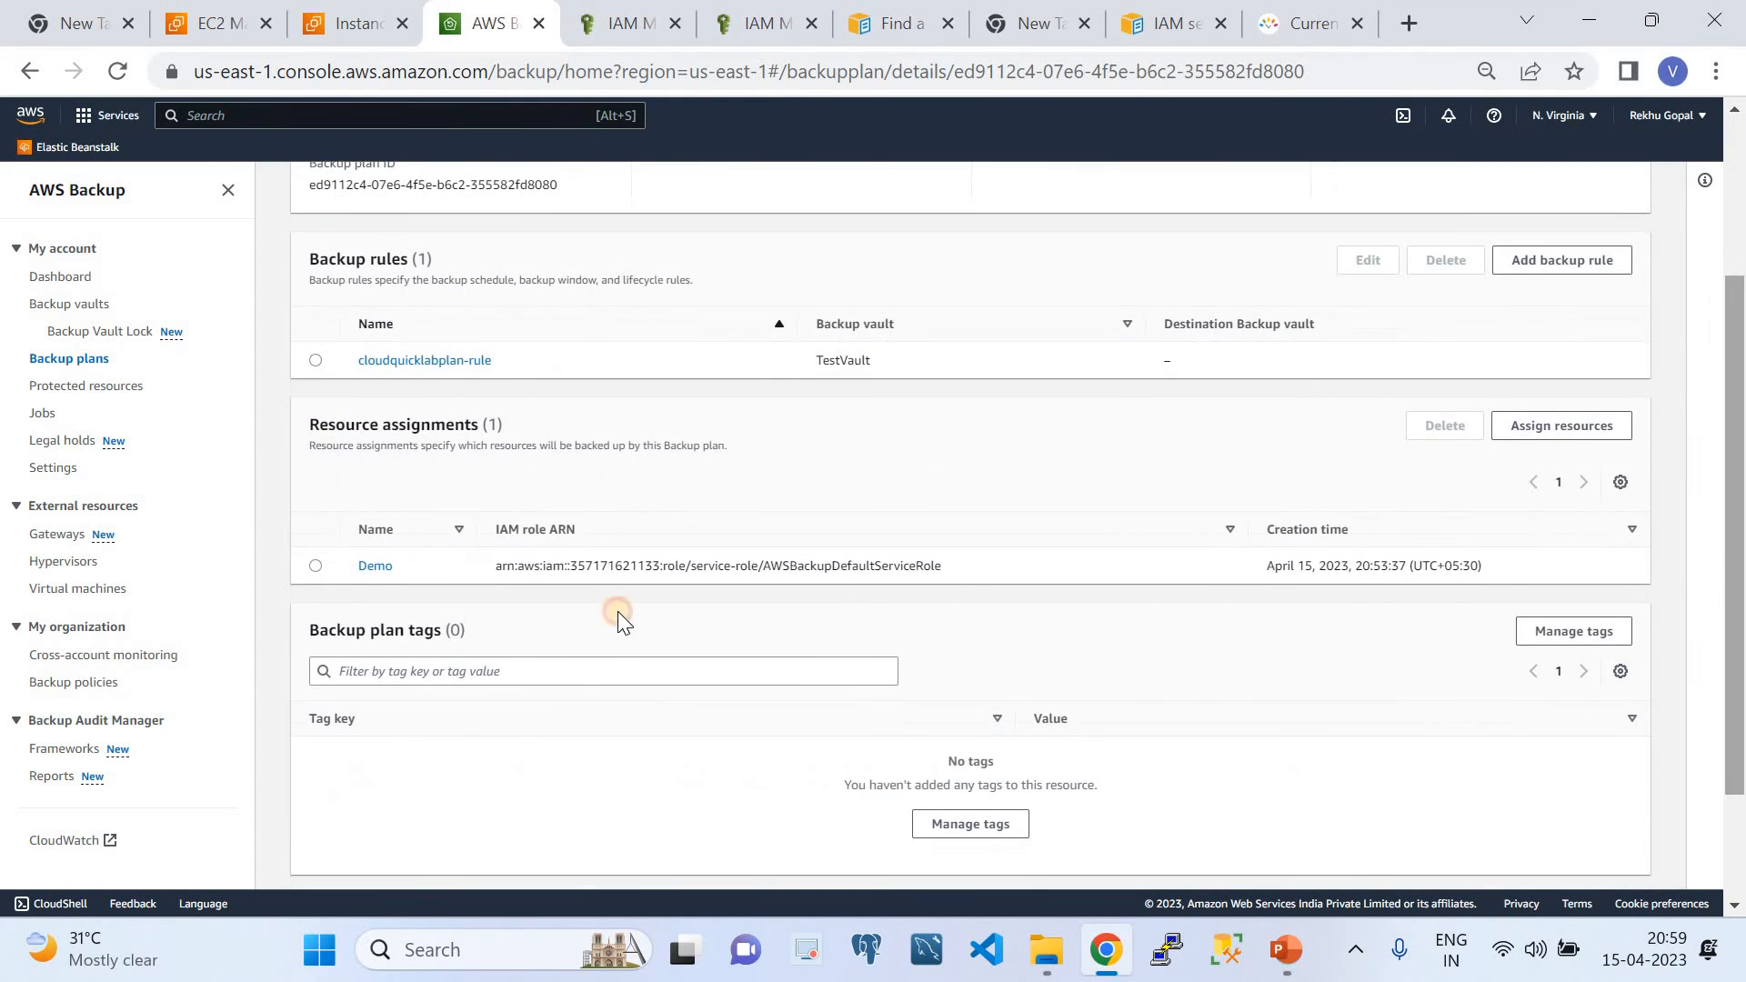
left_click(390, 566)
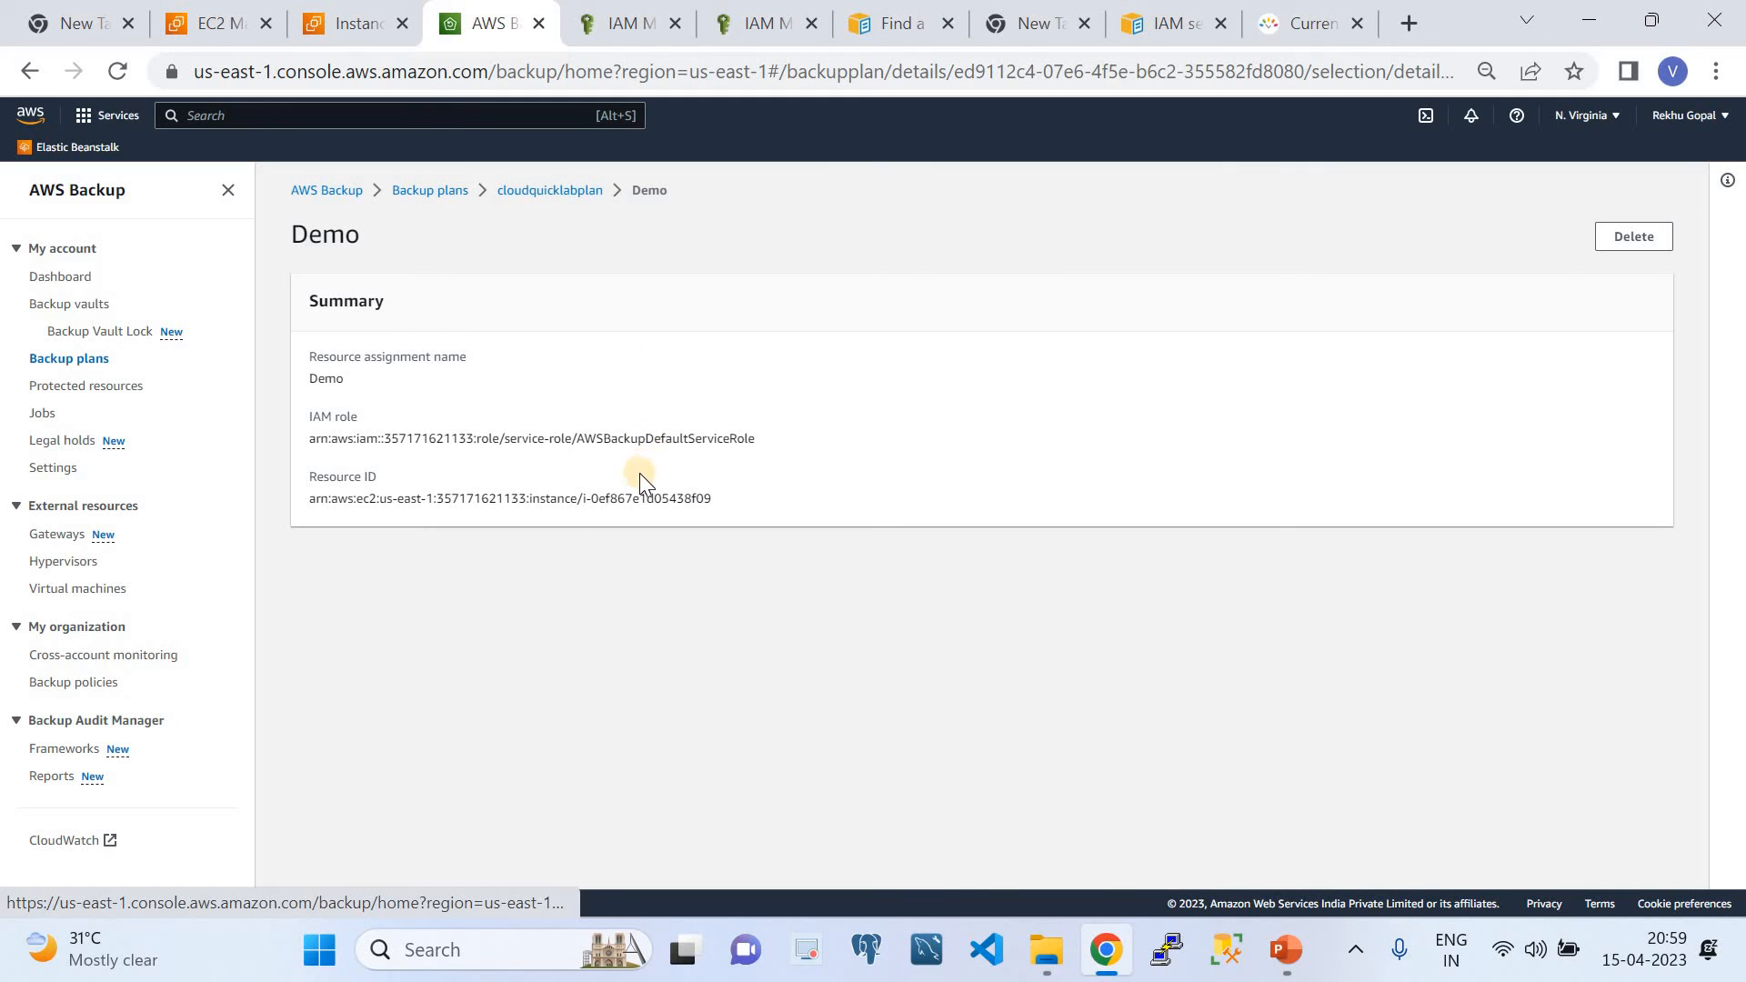
Refresh the backup jobs list, reload the current UTC time page, and refresh the backup jobs list again
left_click(37, 416)
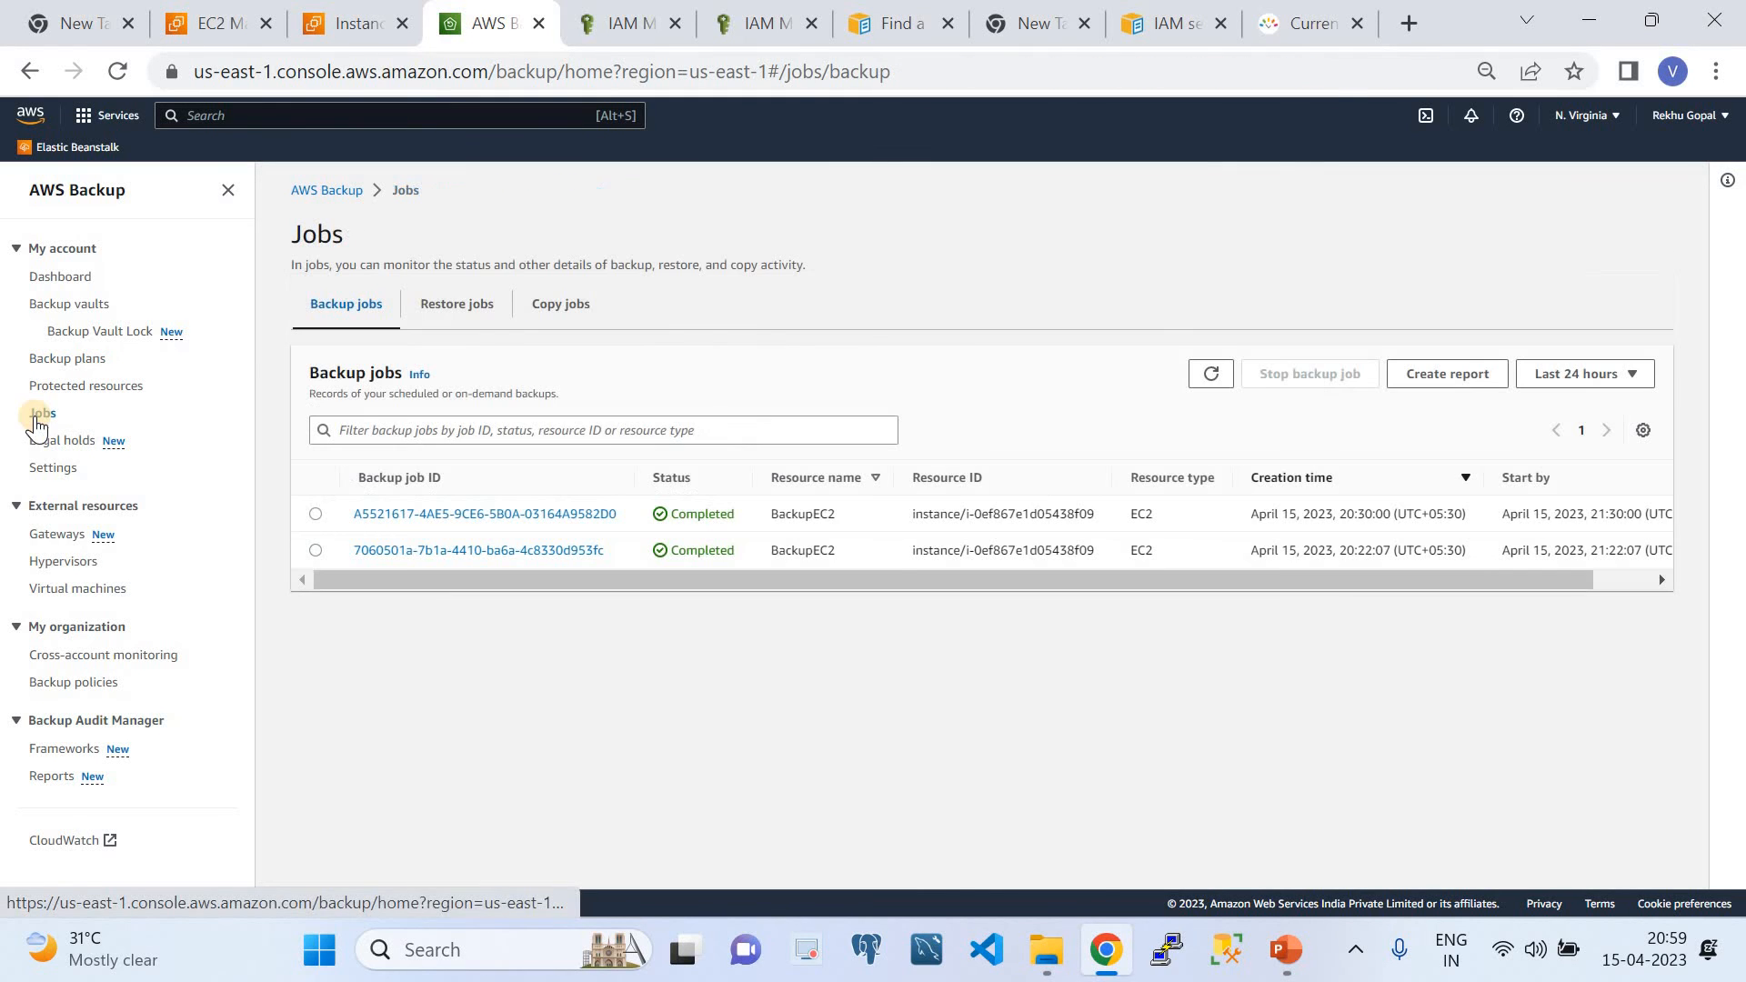
left_click(1219, 376)
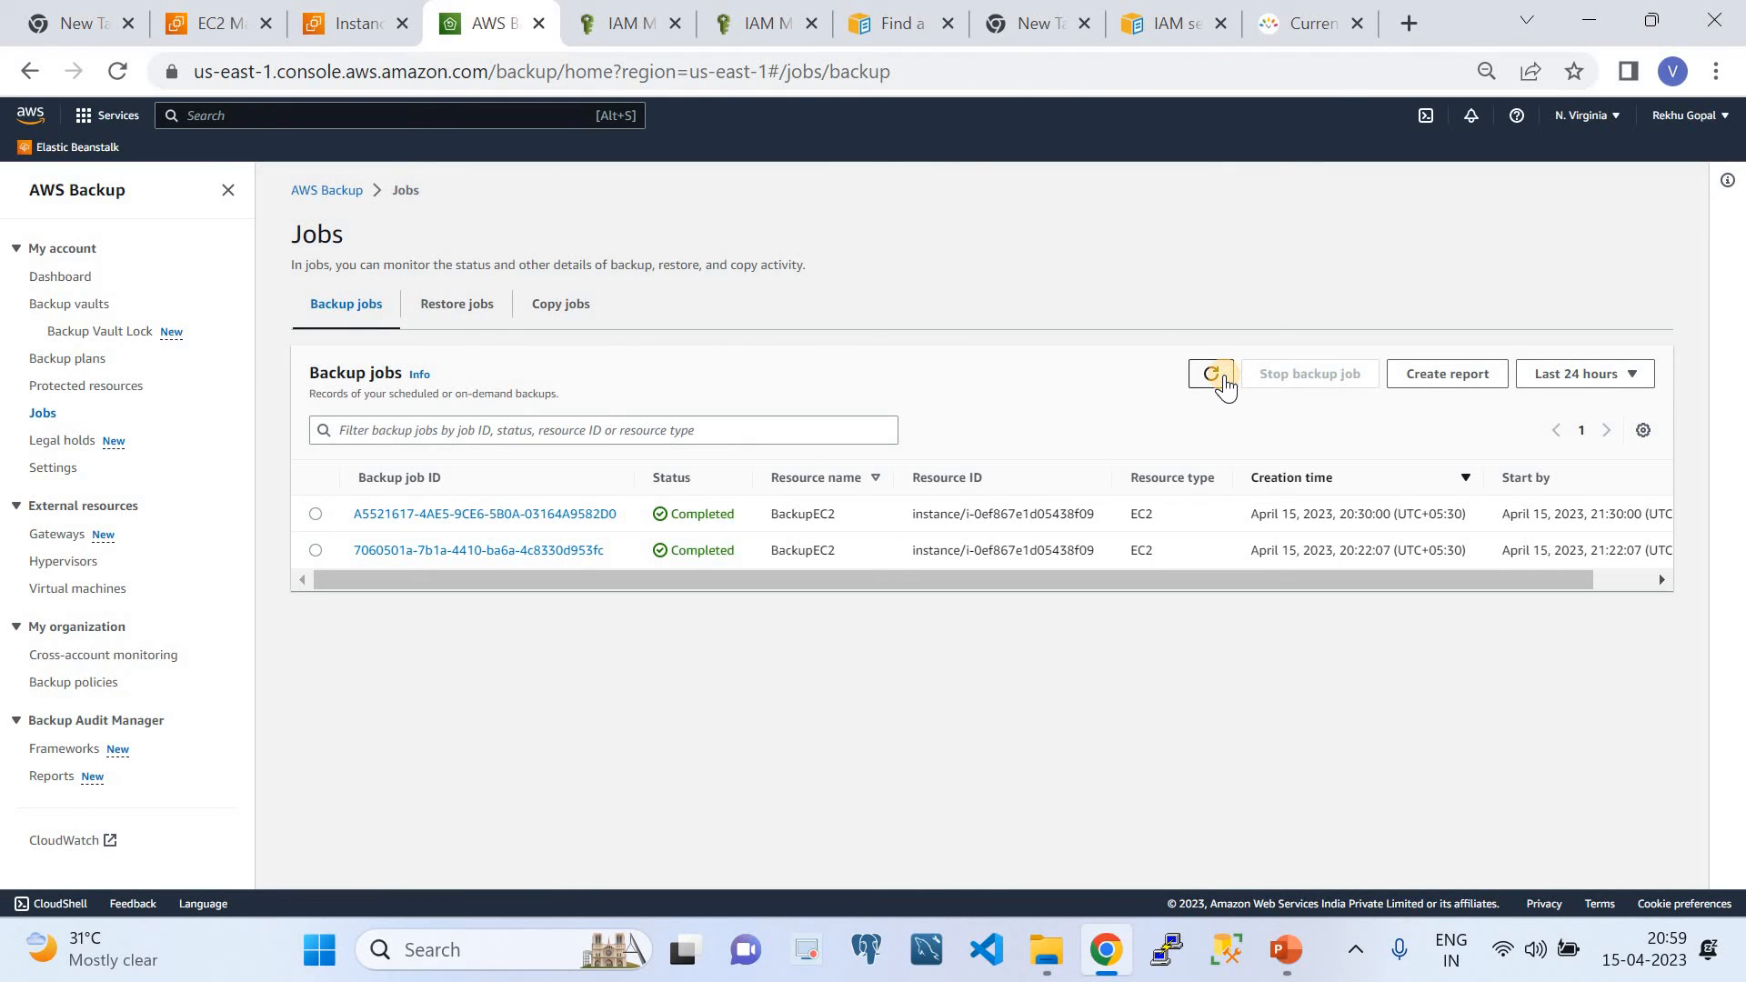
left_click(1279, 31)
left_click(118, 68)
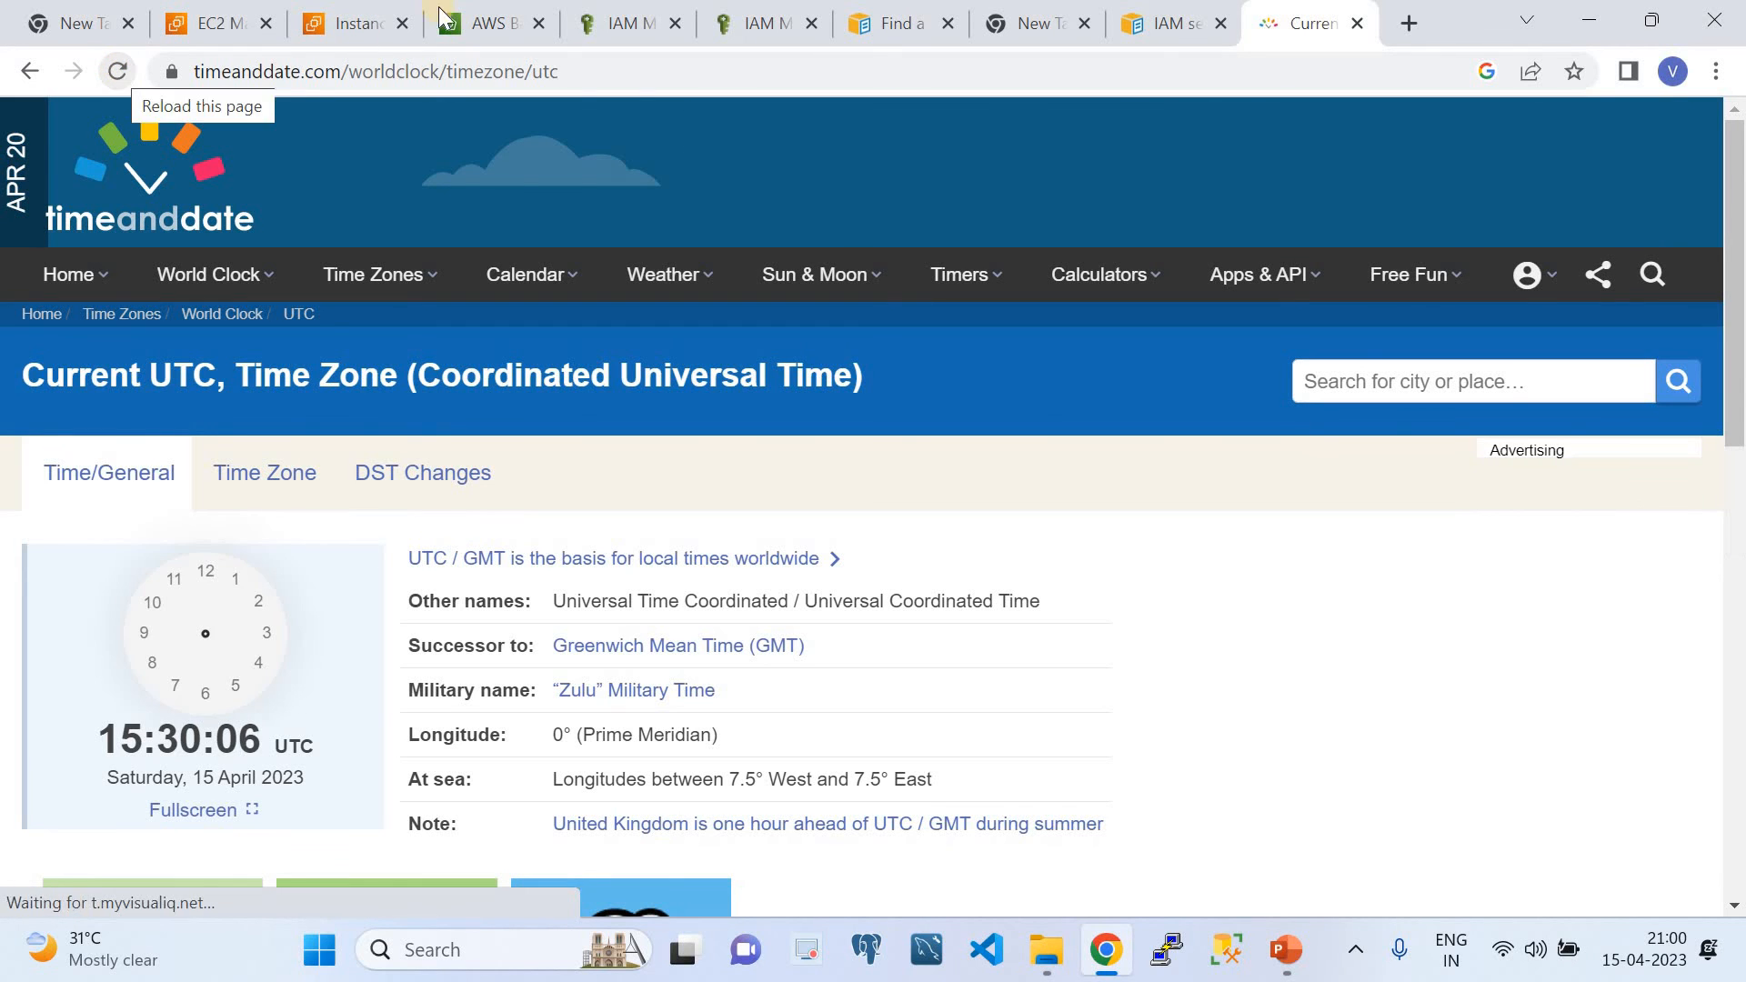
left_click(492, 22)
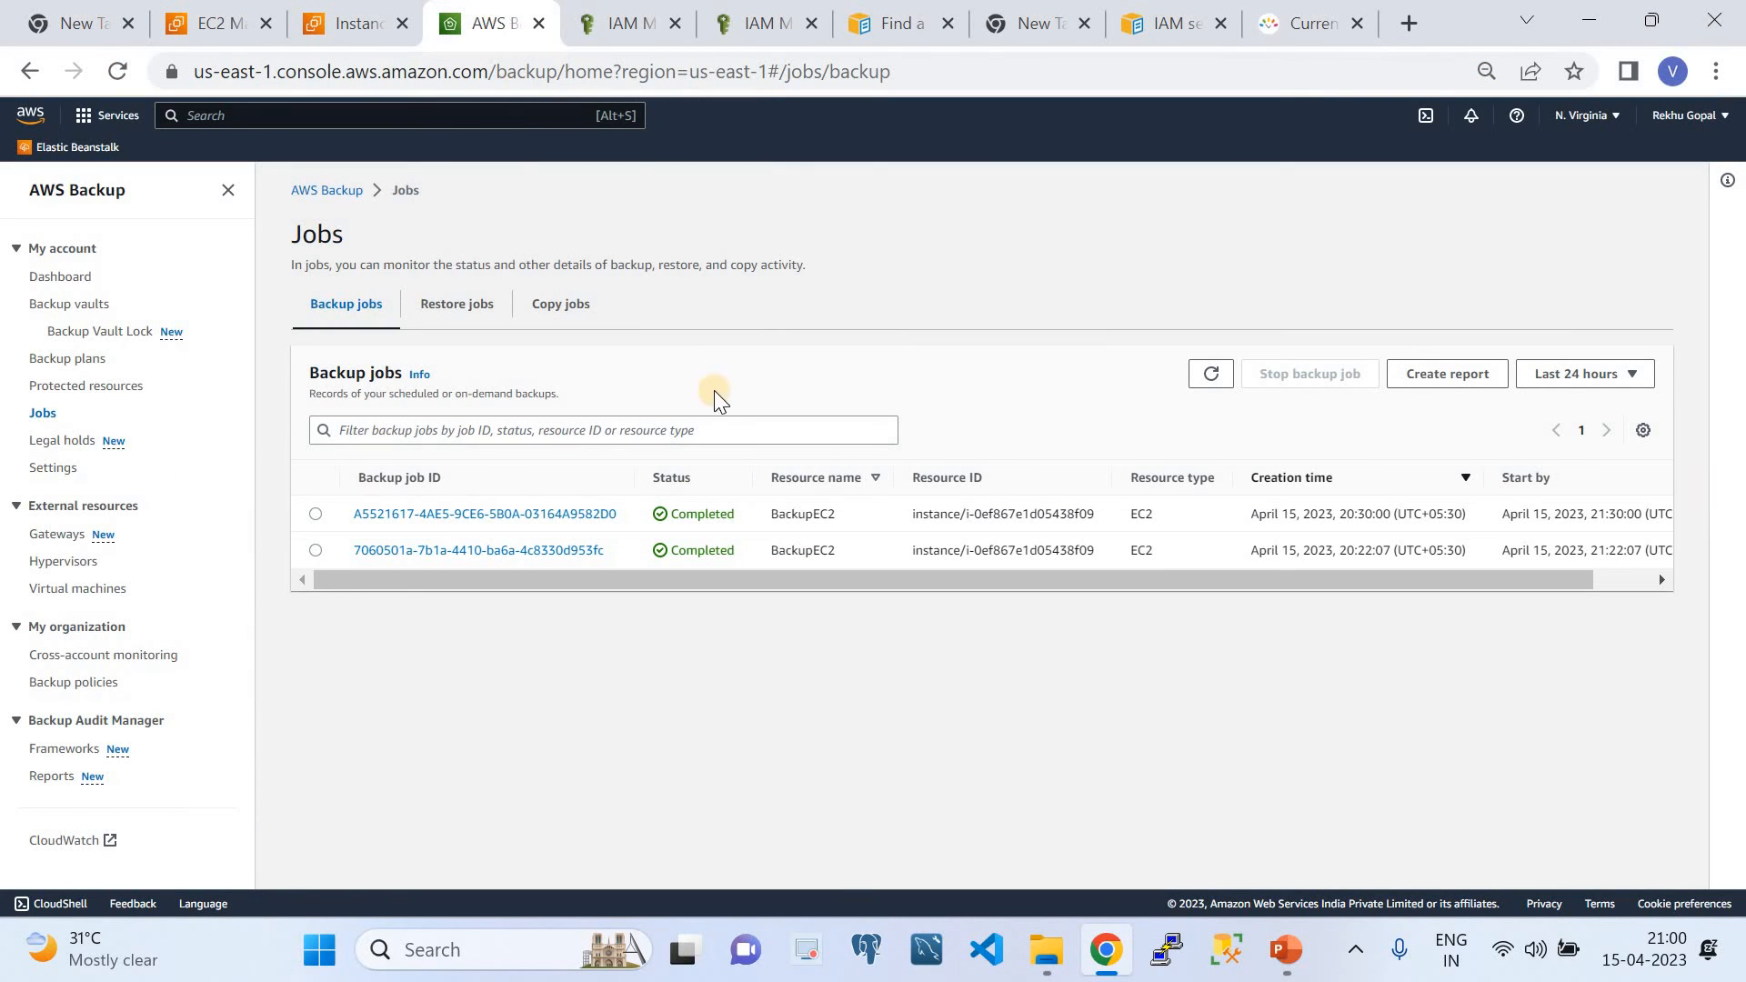
left_click(1212, 378)
Set the backup window start time of EC2-Backup-Plan's rule to 03:32 PM UTC, after checking the current UTC time, and save it
left_click(61, 361)
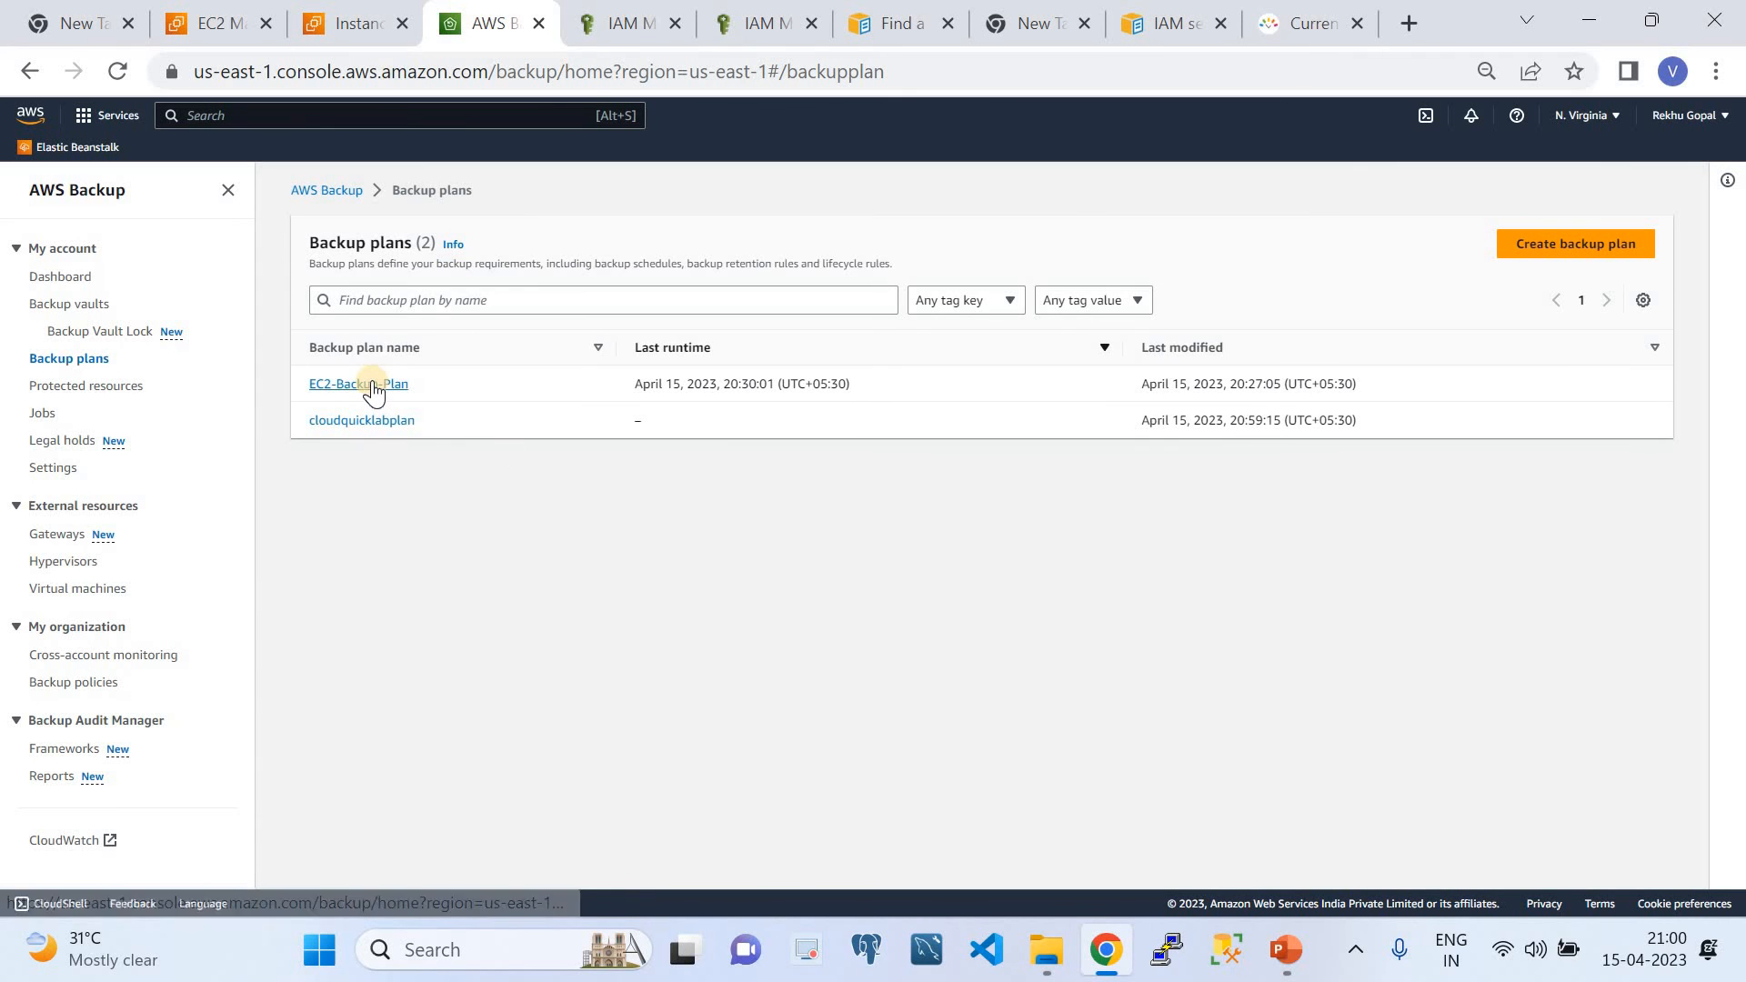
left_click(374, 386)
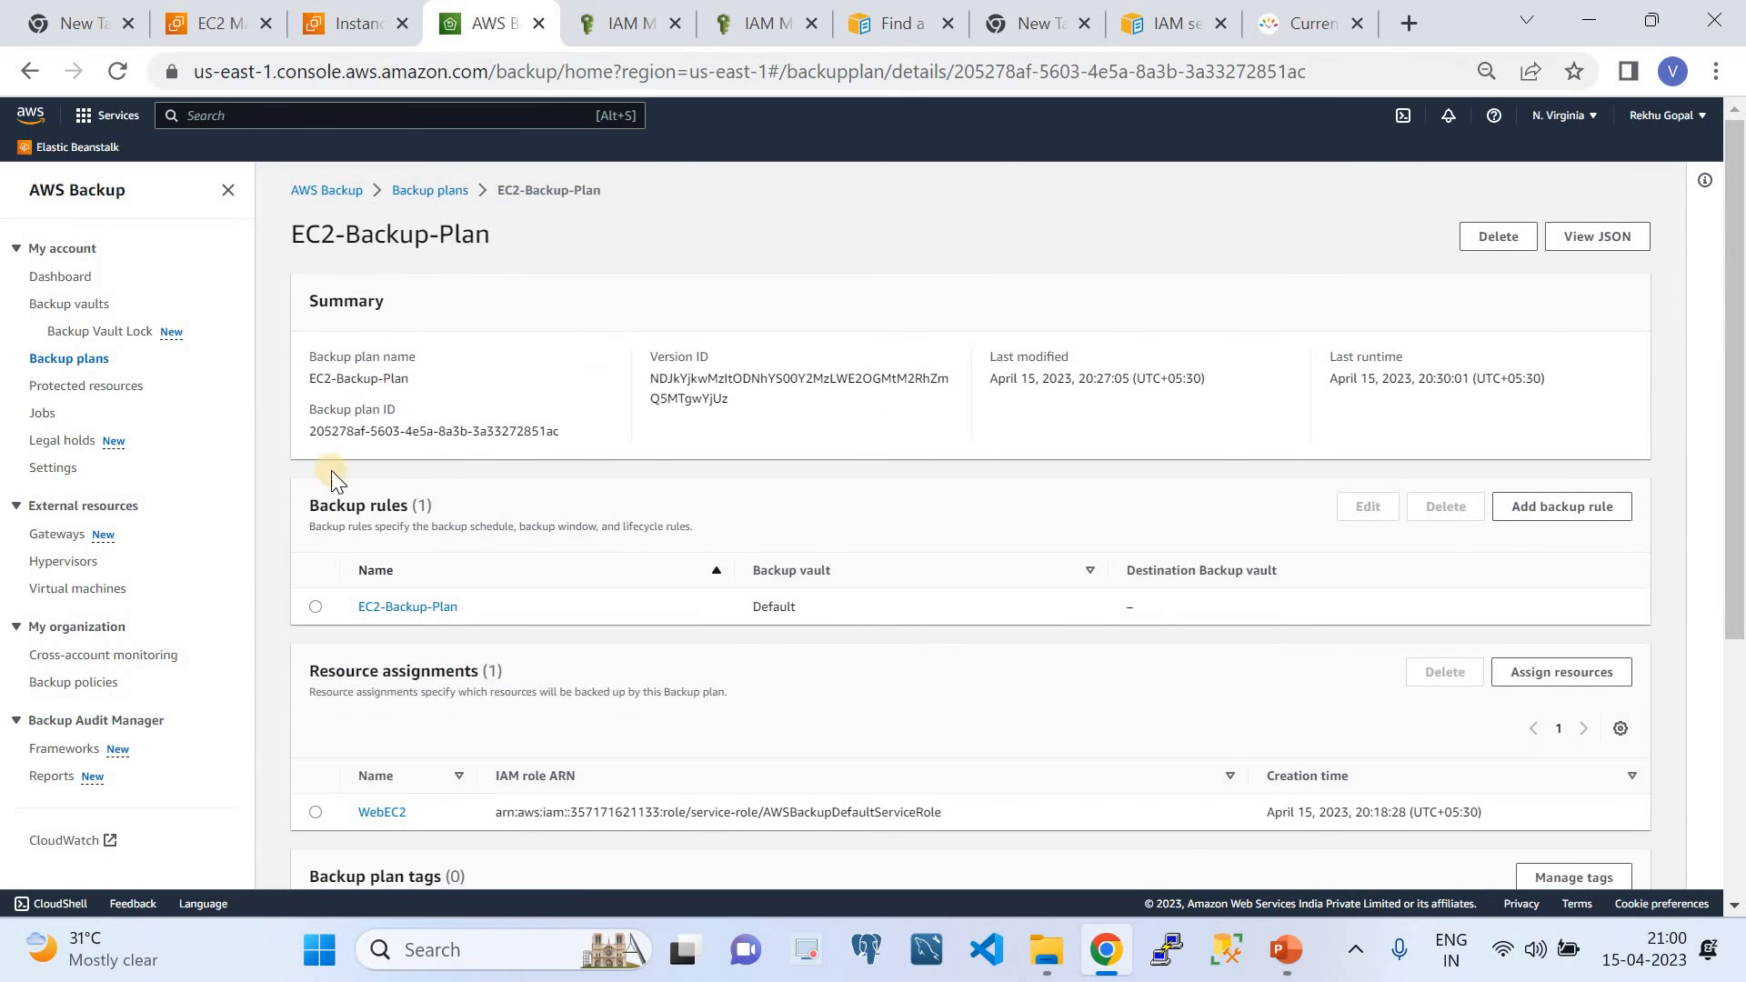
left_click(318, 606)
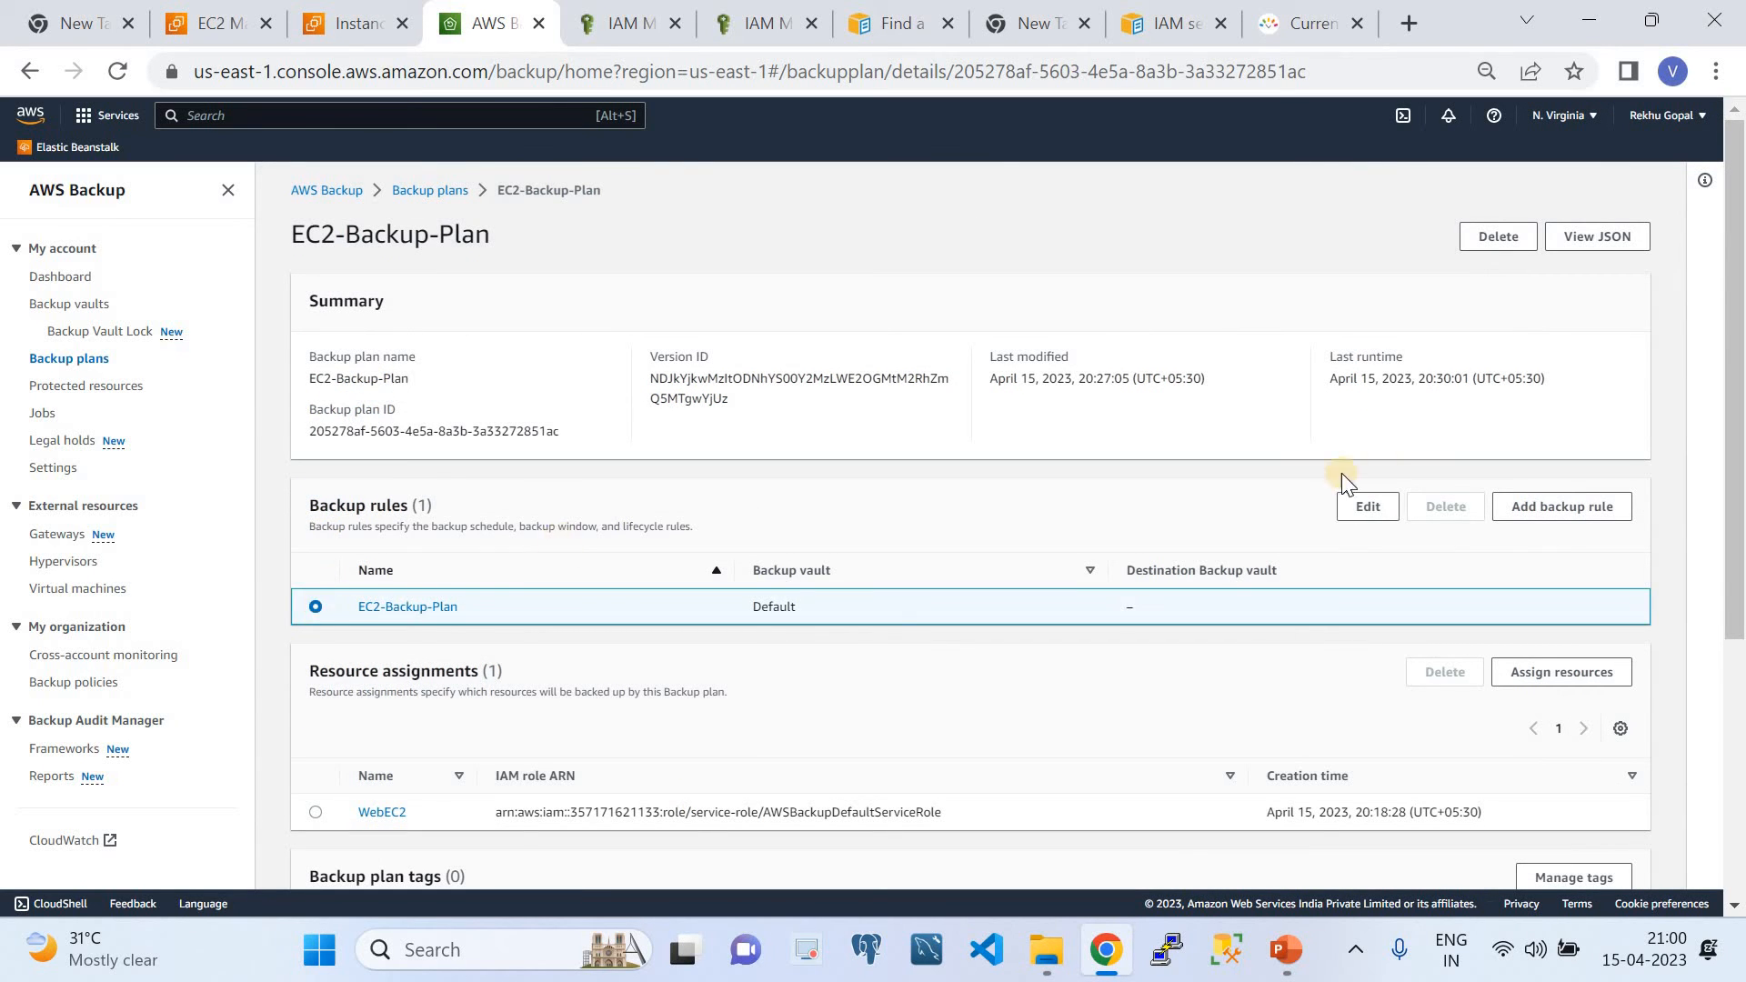
left_click(1368, 507)
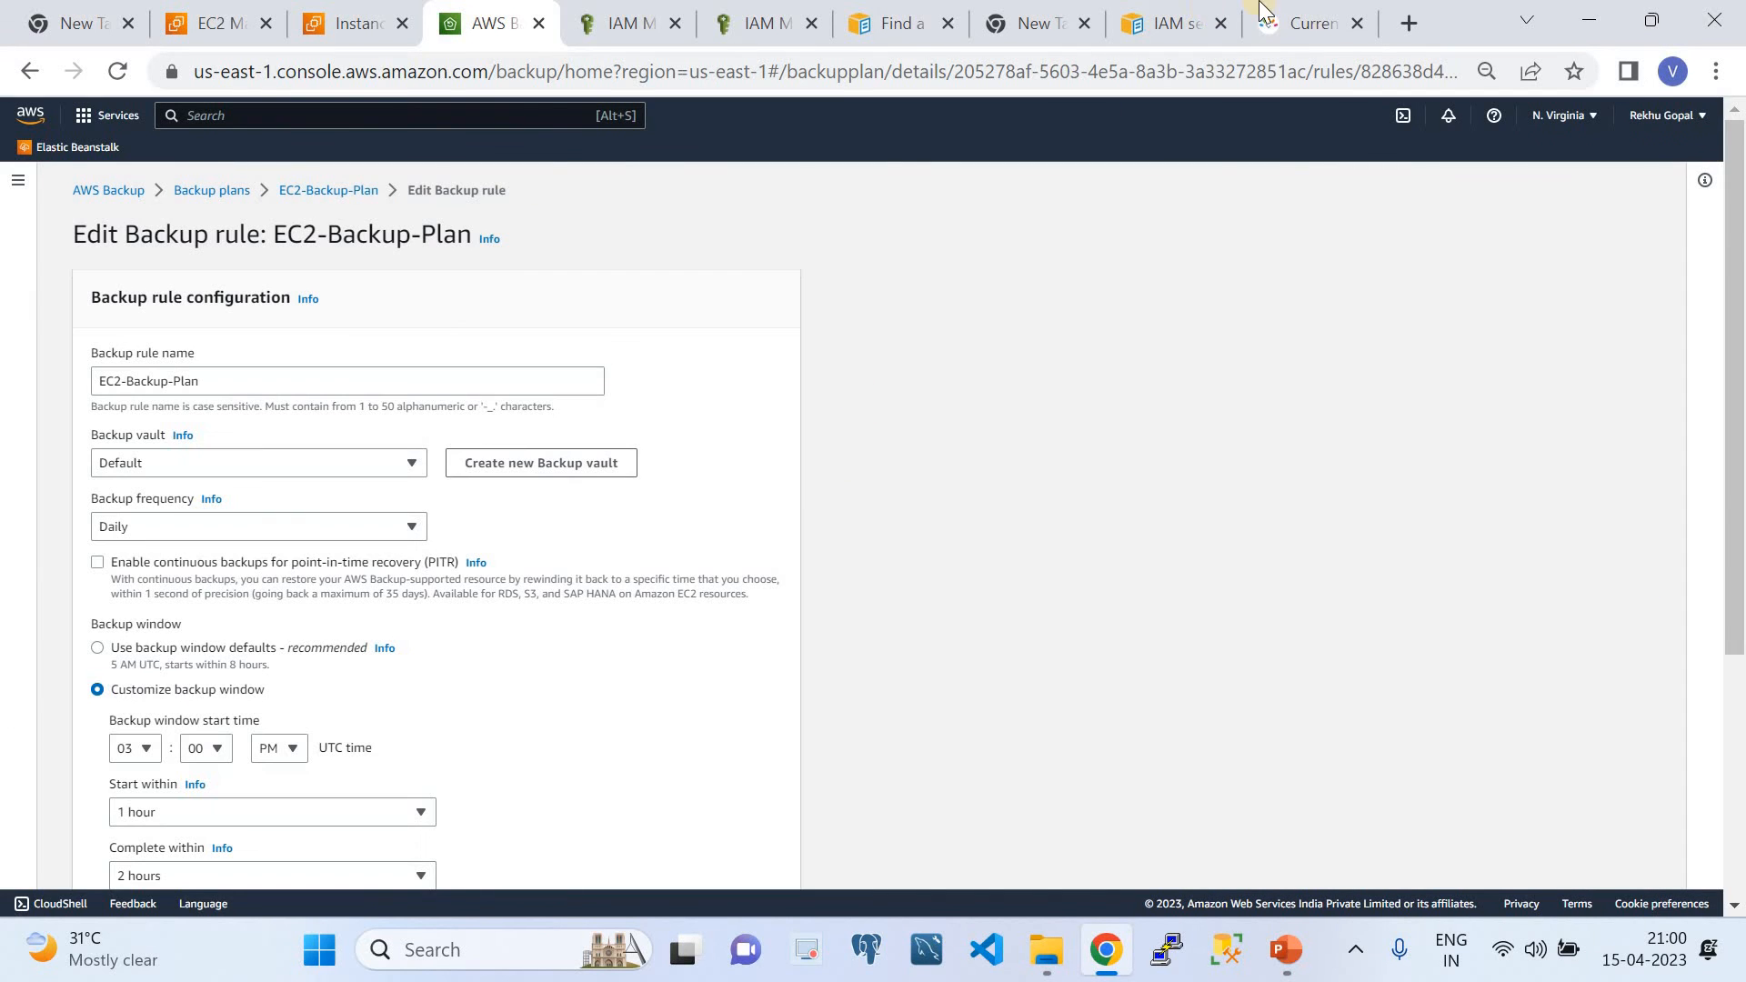
left_click(1311, 25)
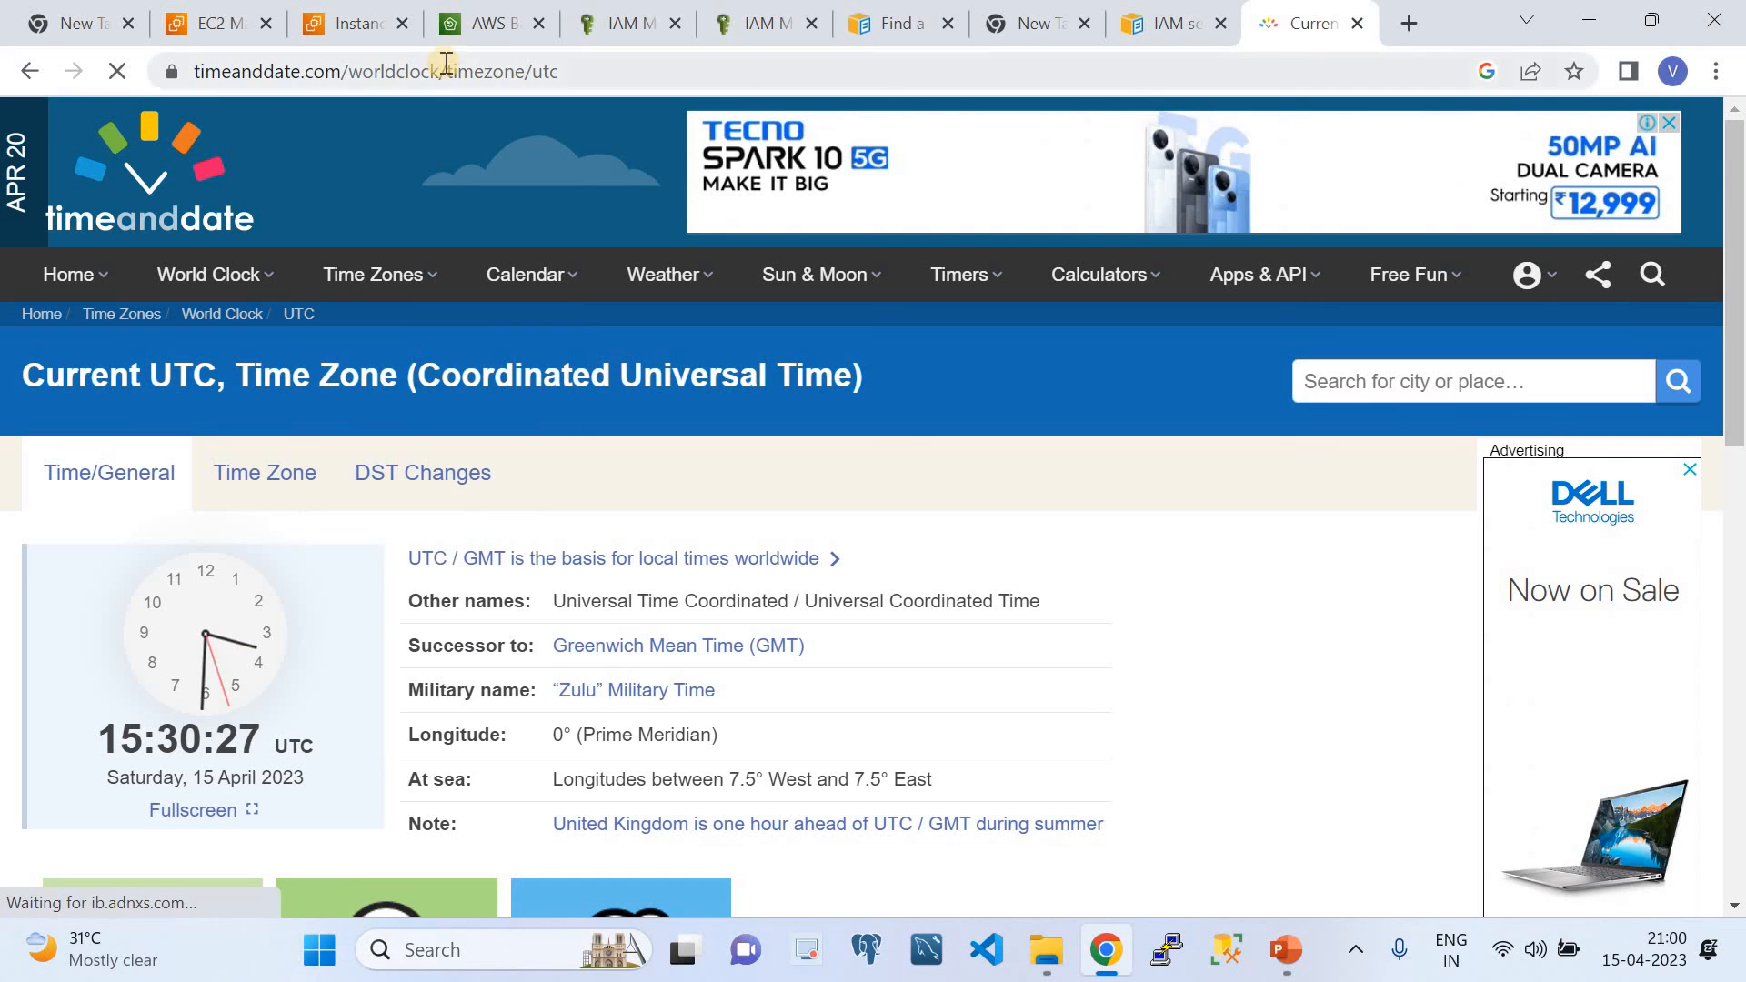
left_click(482, 24)
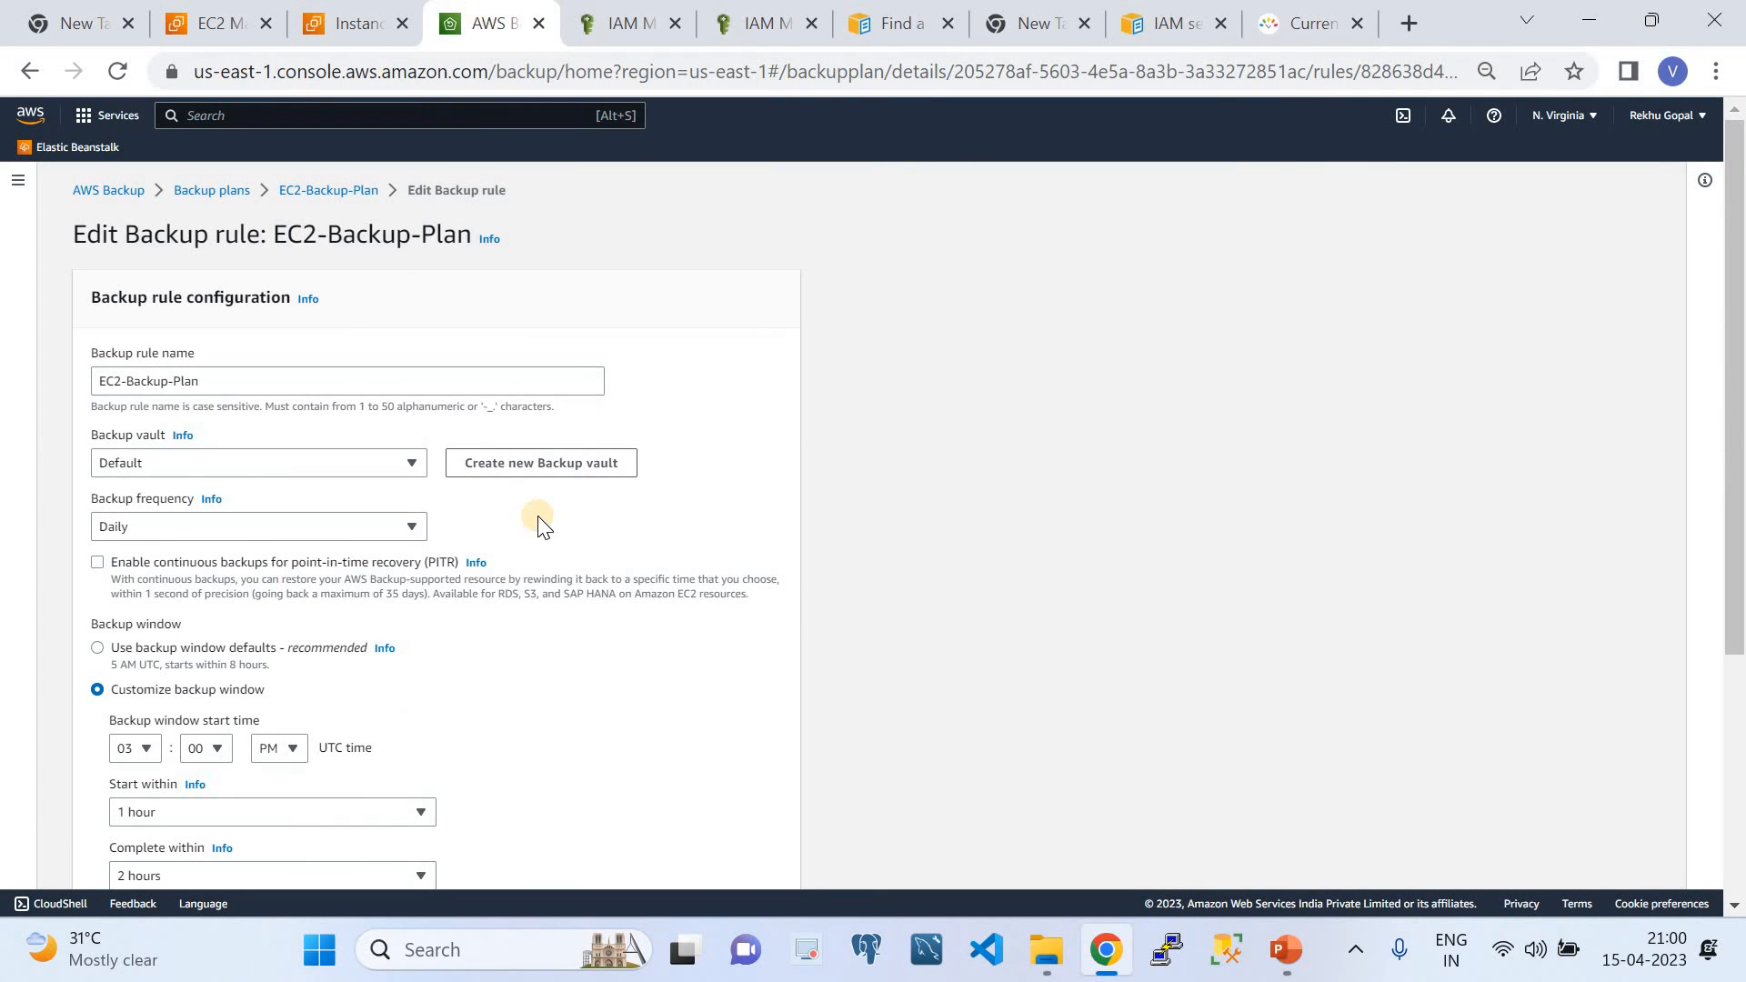
left_click(218, 749)
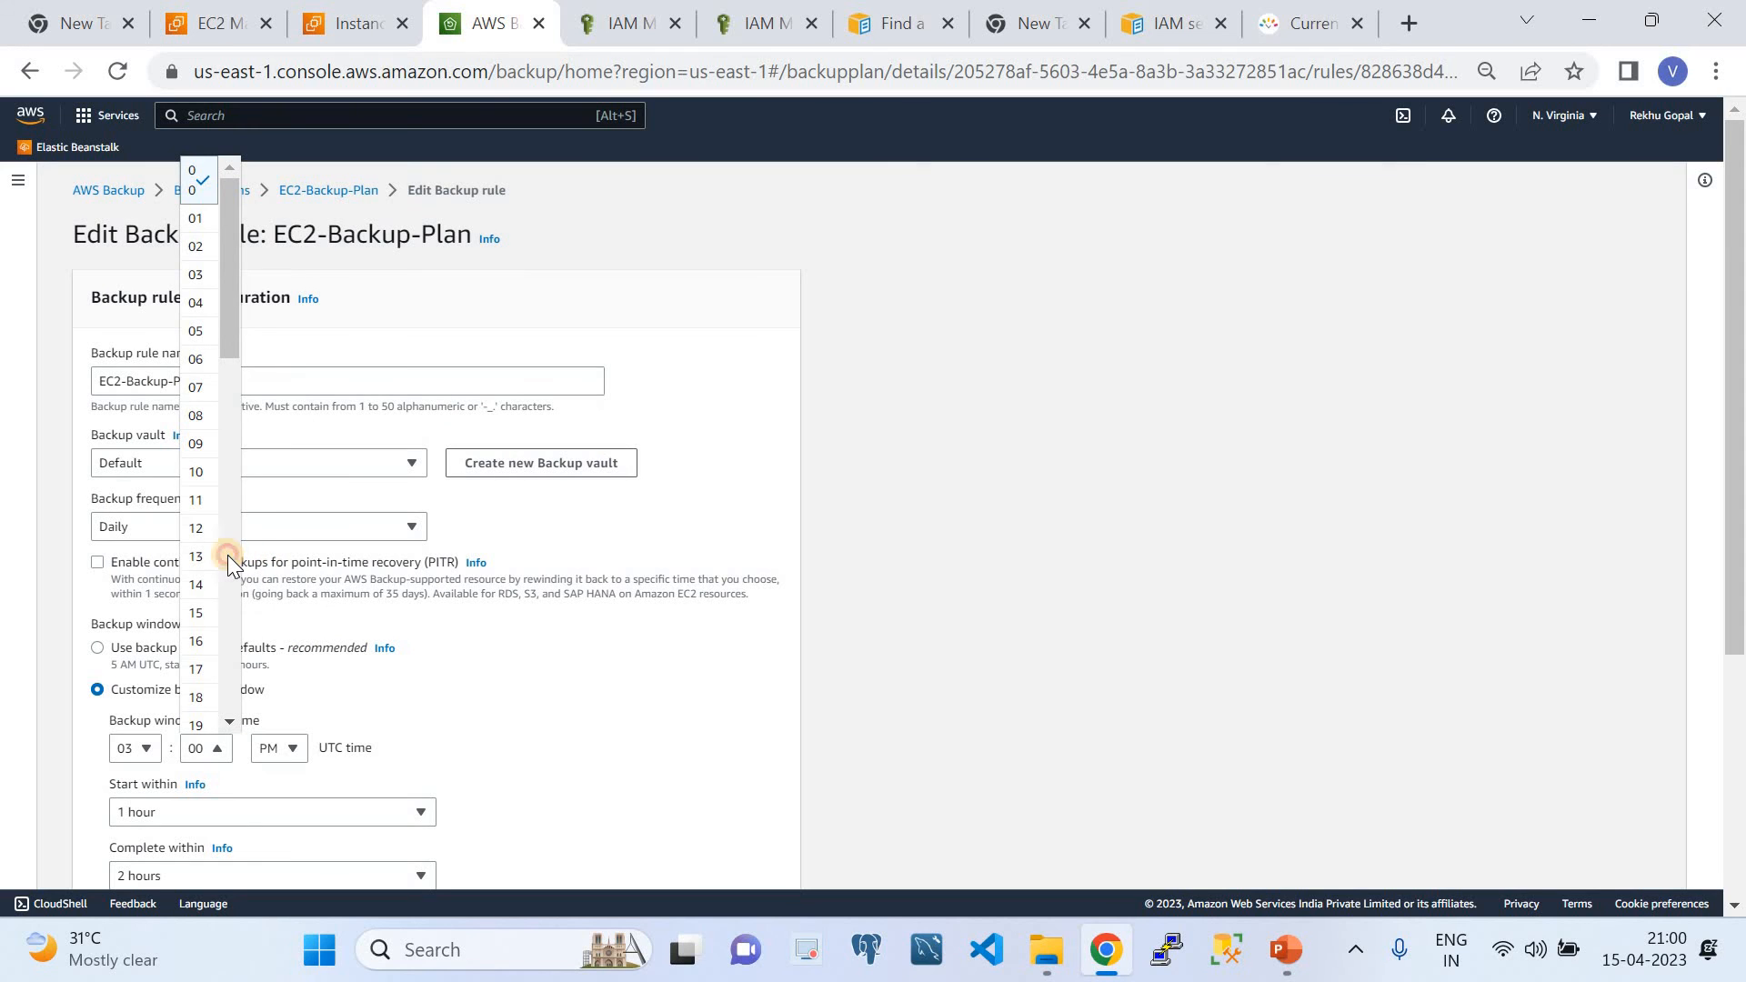
scroll(227, 555, "down", 5)
left_click(200, 588)
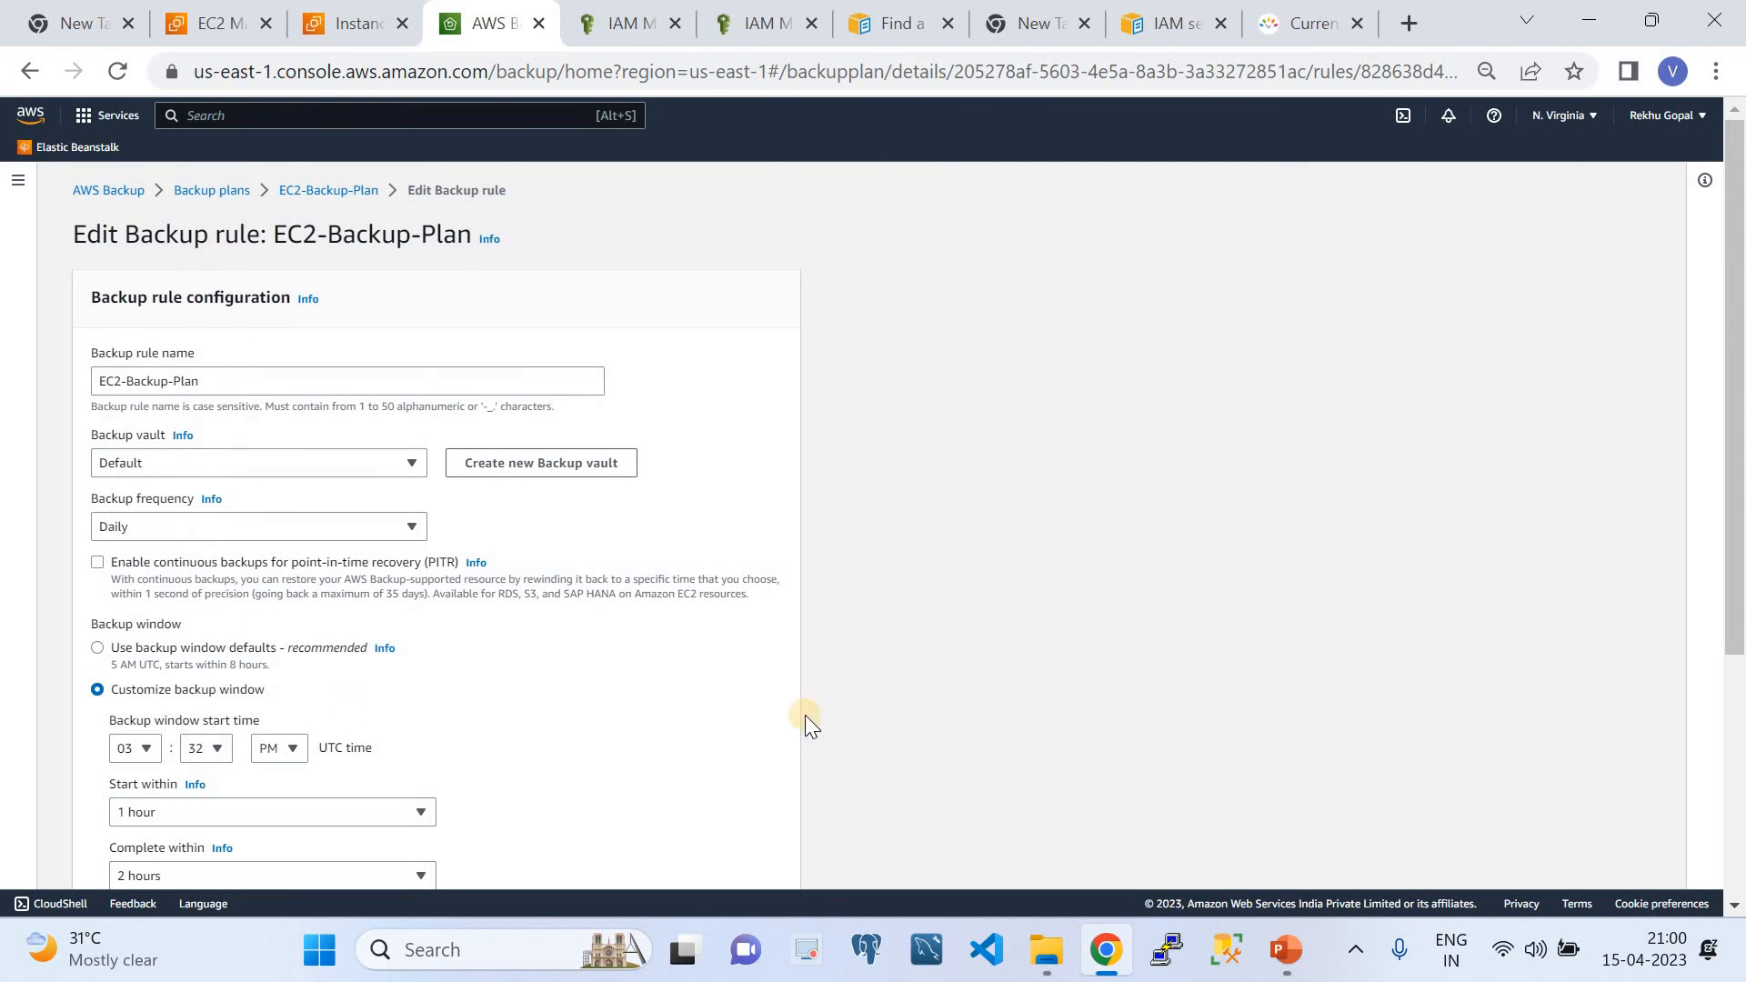
scroll(782, 821, "down", 4)
left_click(784, 858)
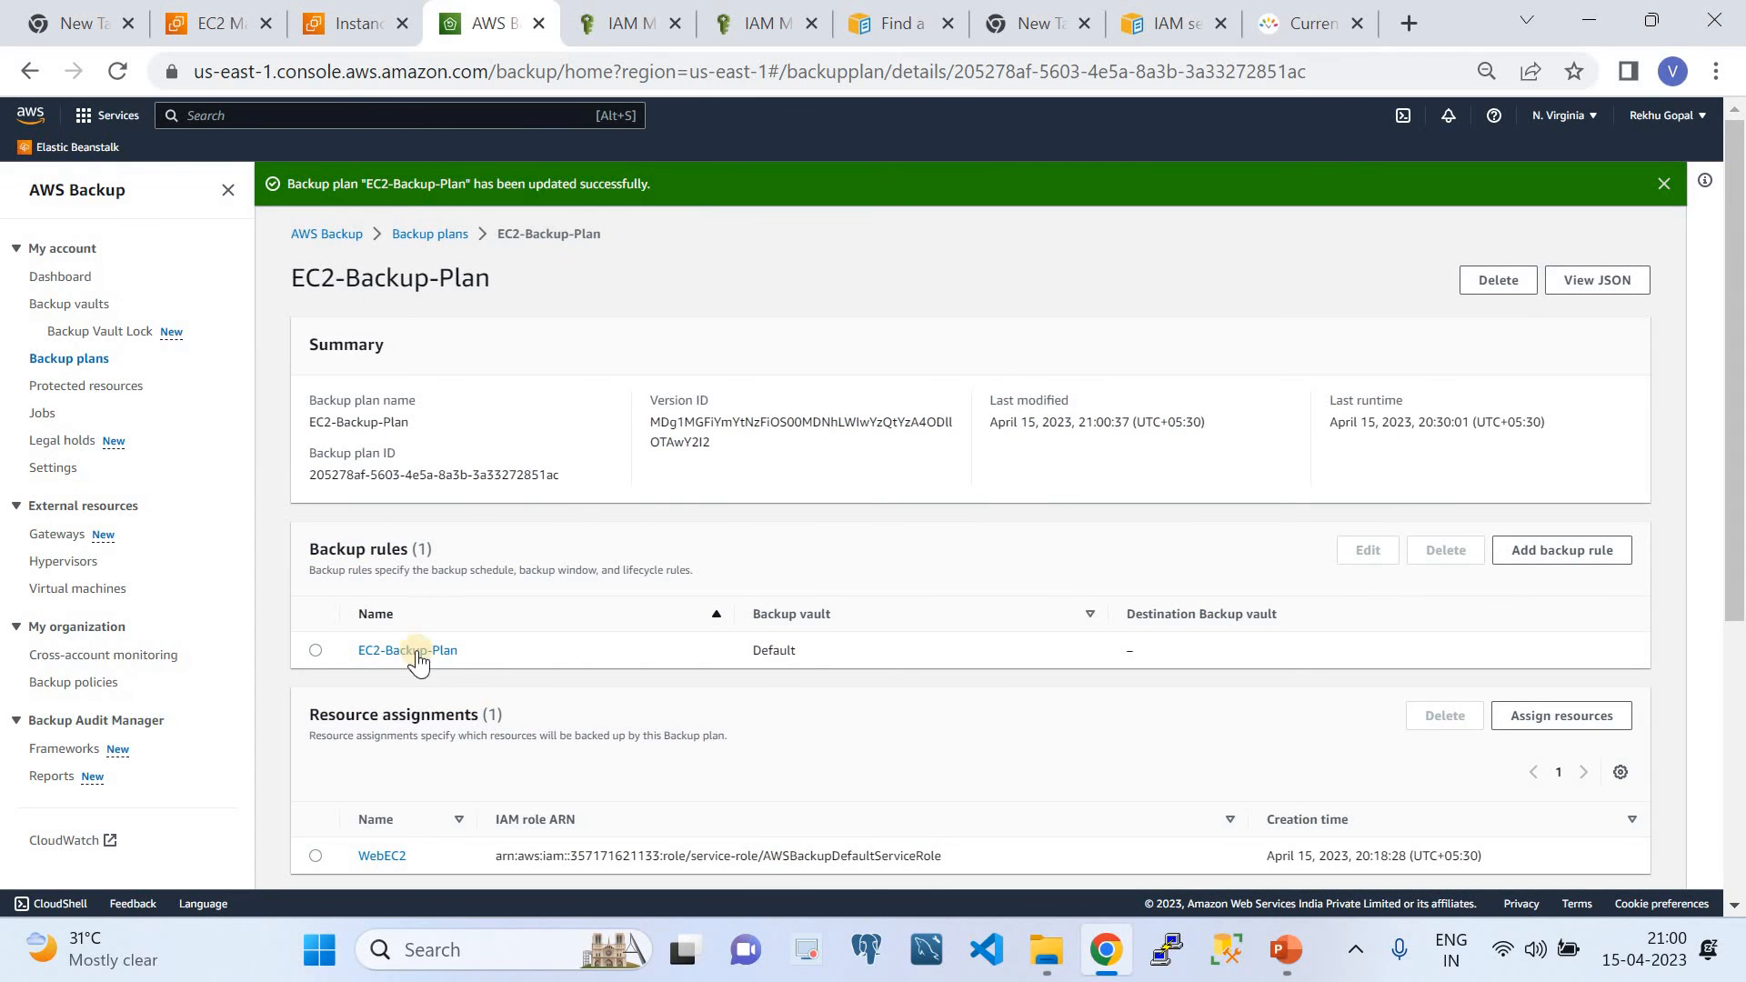
Compare the schedule summaries of the EC2-Backup-Plan rule and cloudquicklabplan-rule
left_click(407, 651)
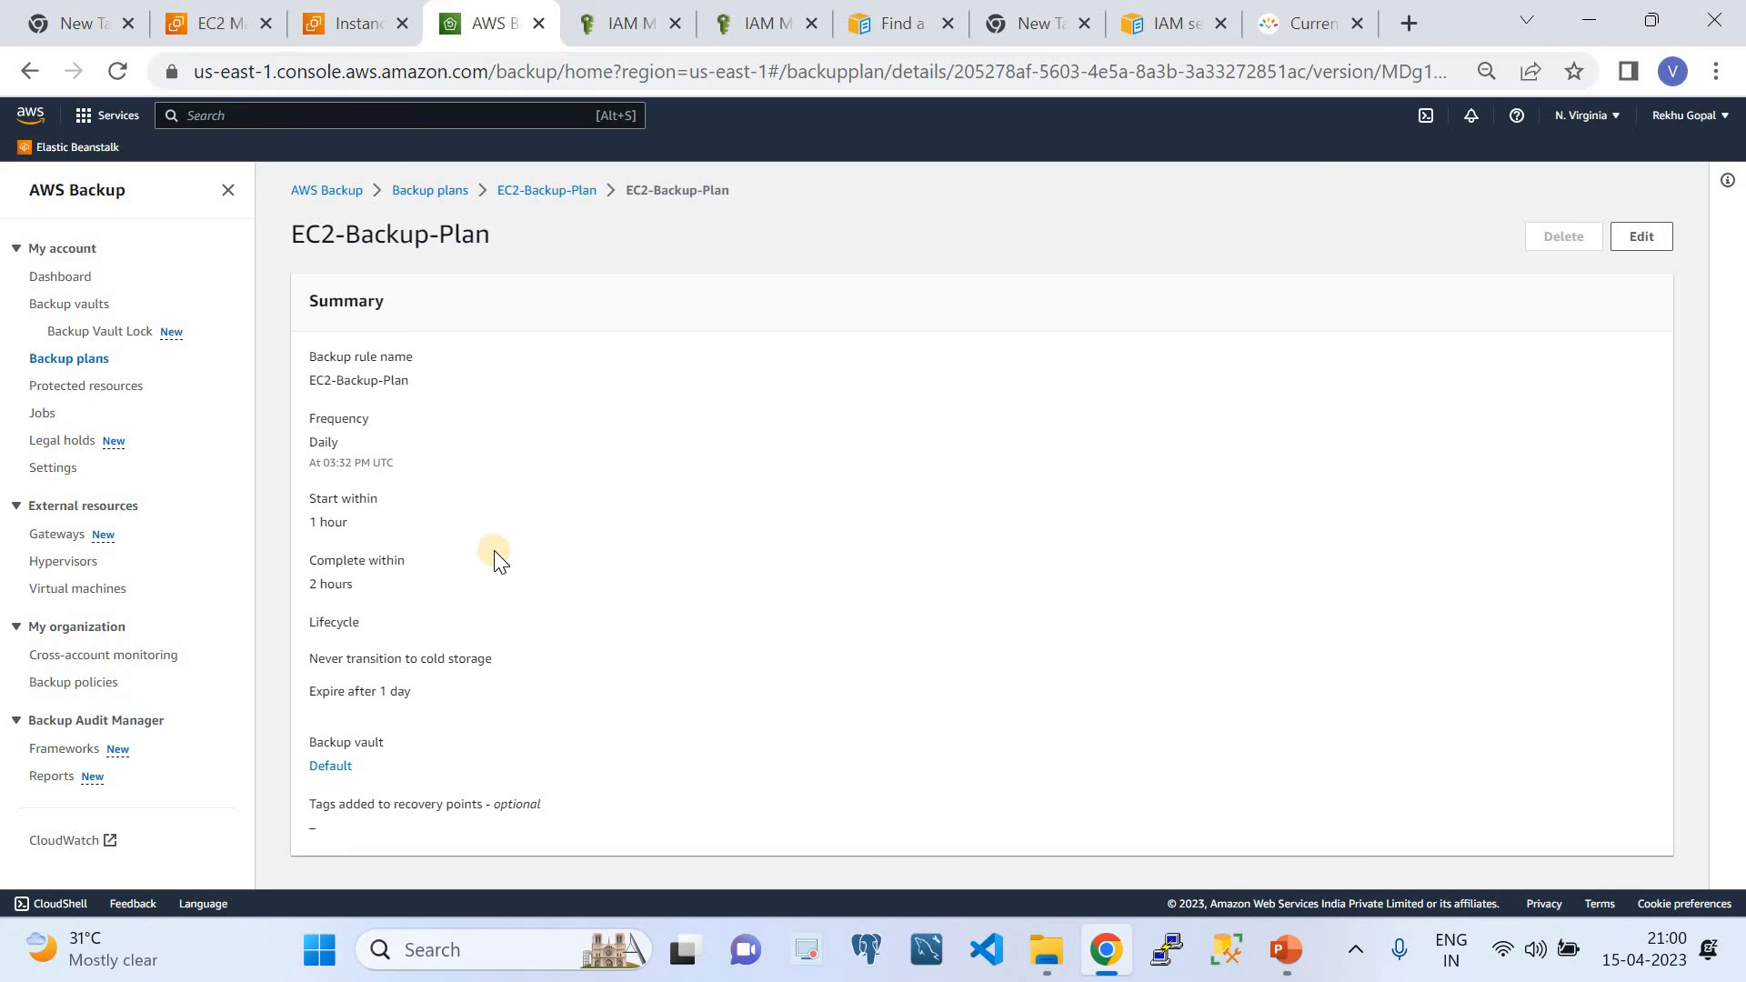
left_click(448, 193)
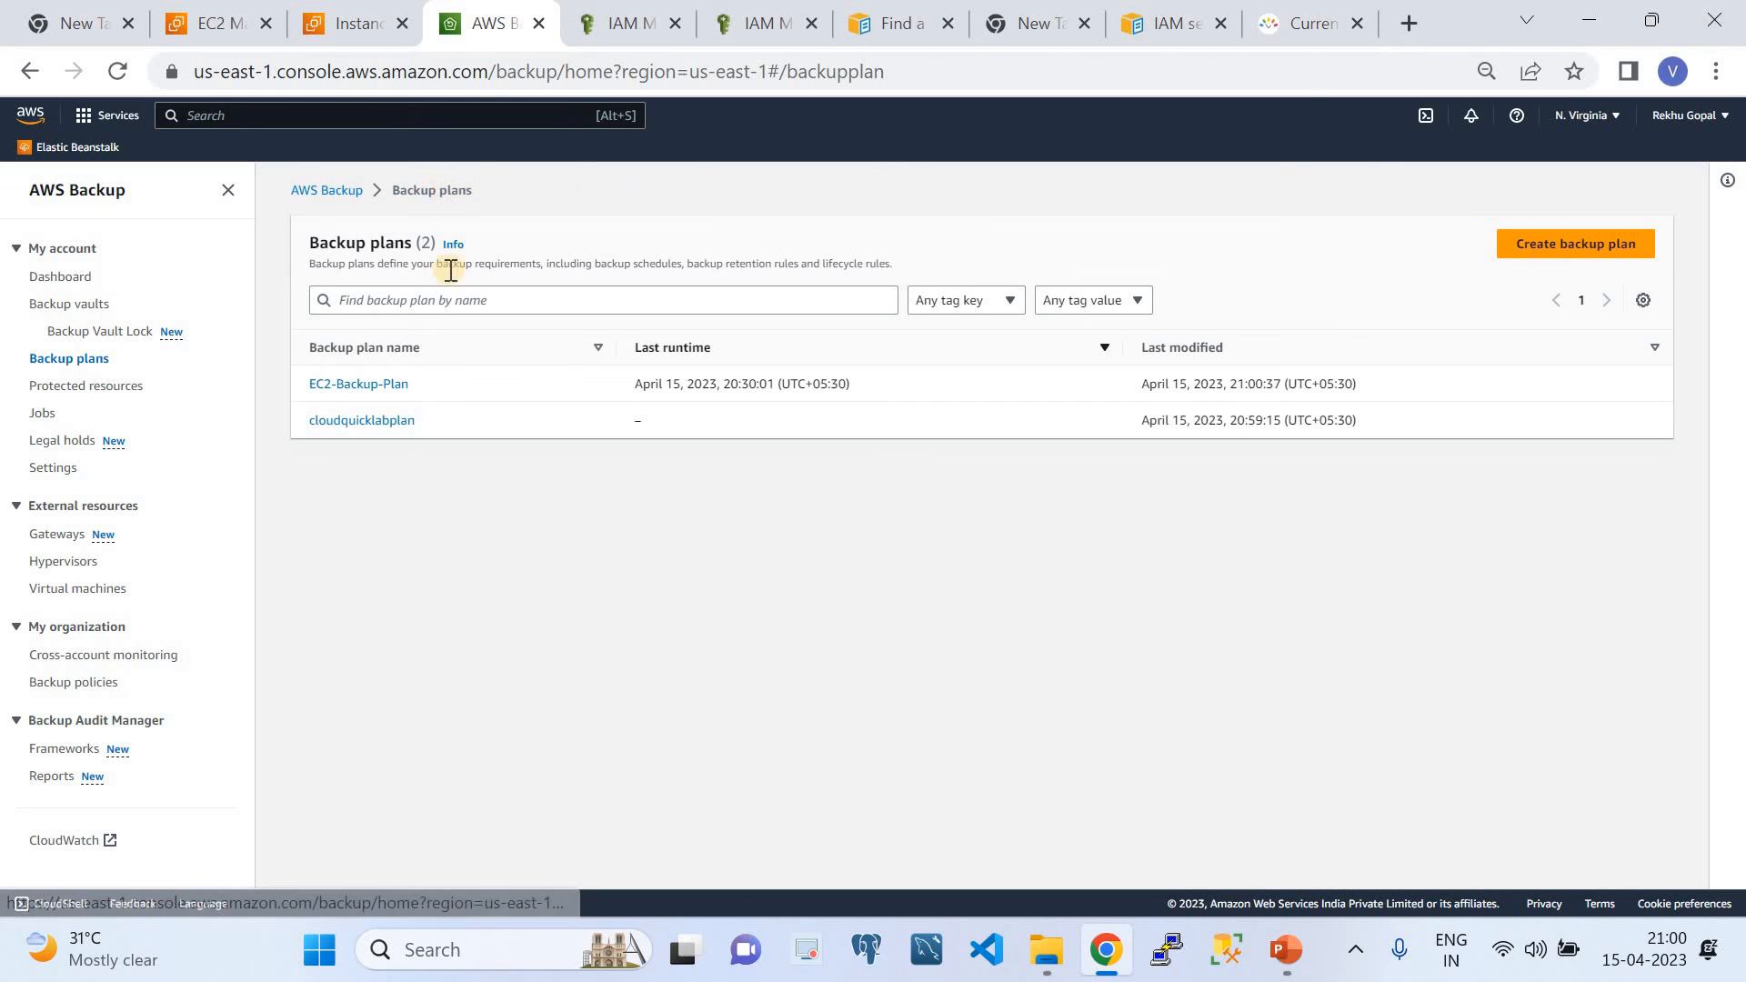
left_click(384, 422)
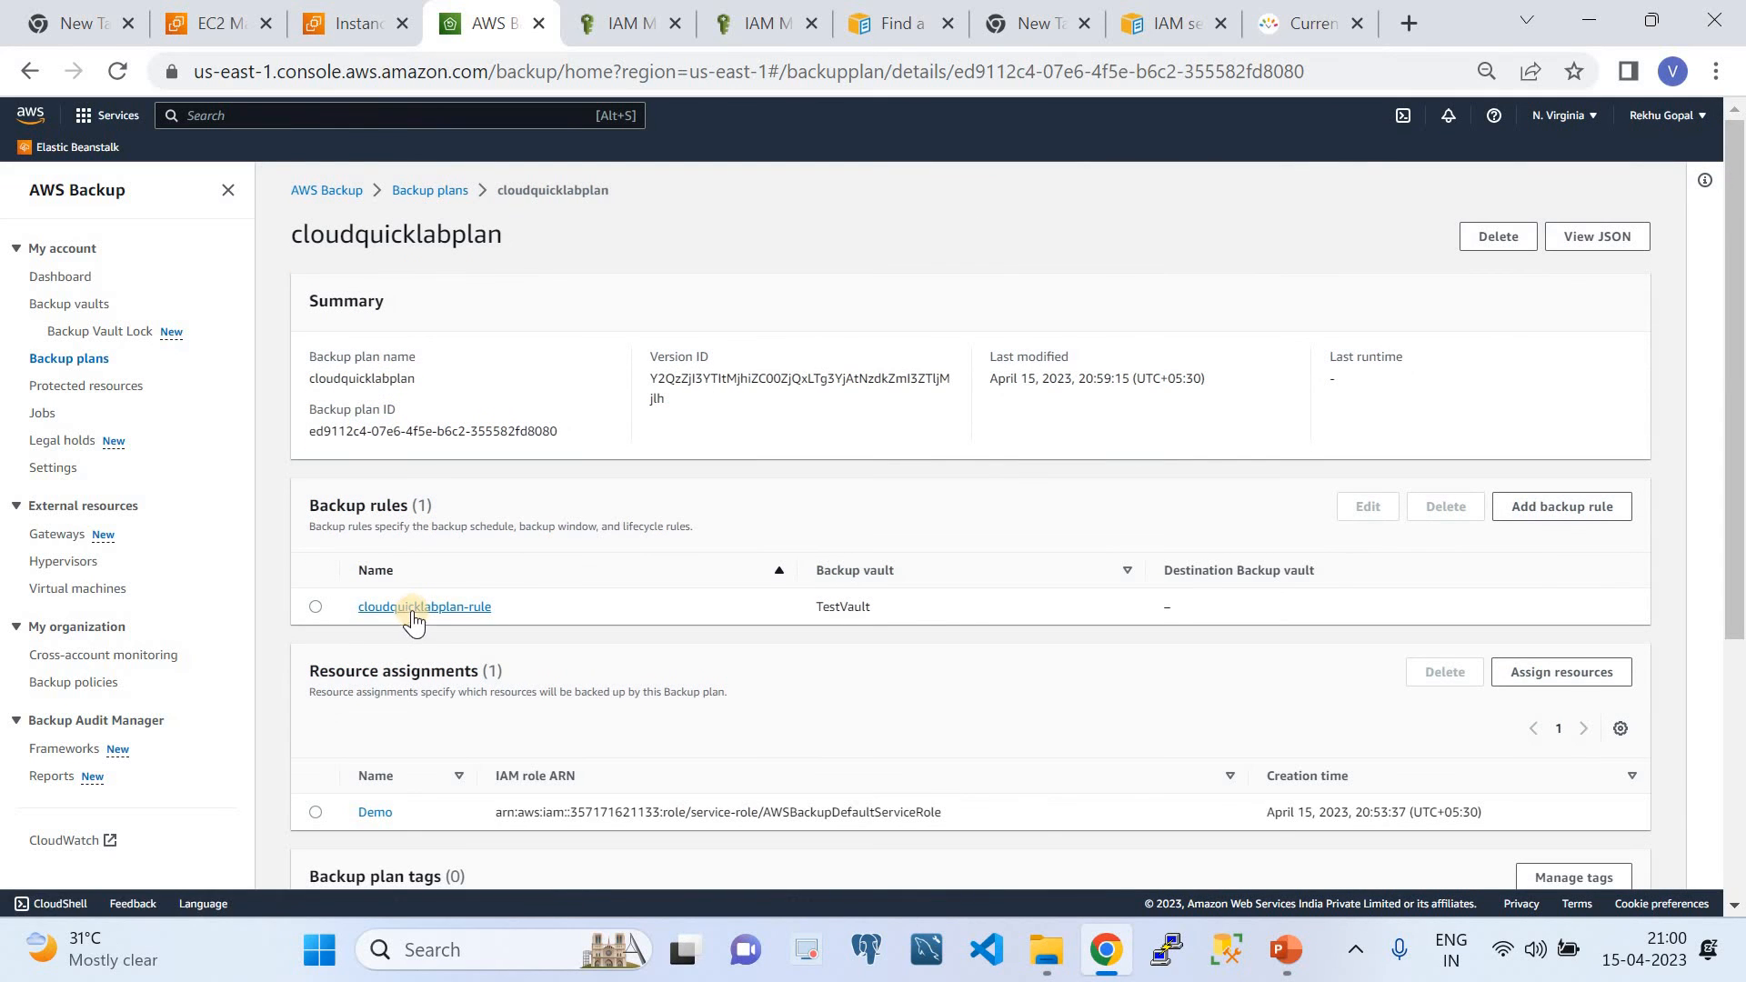
left_click(412, 607)
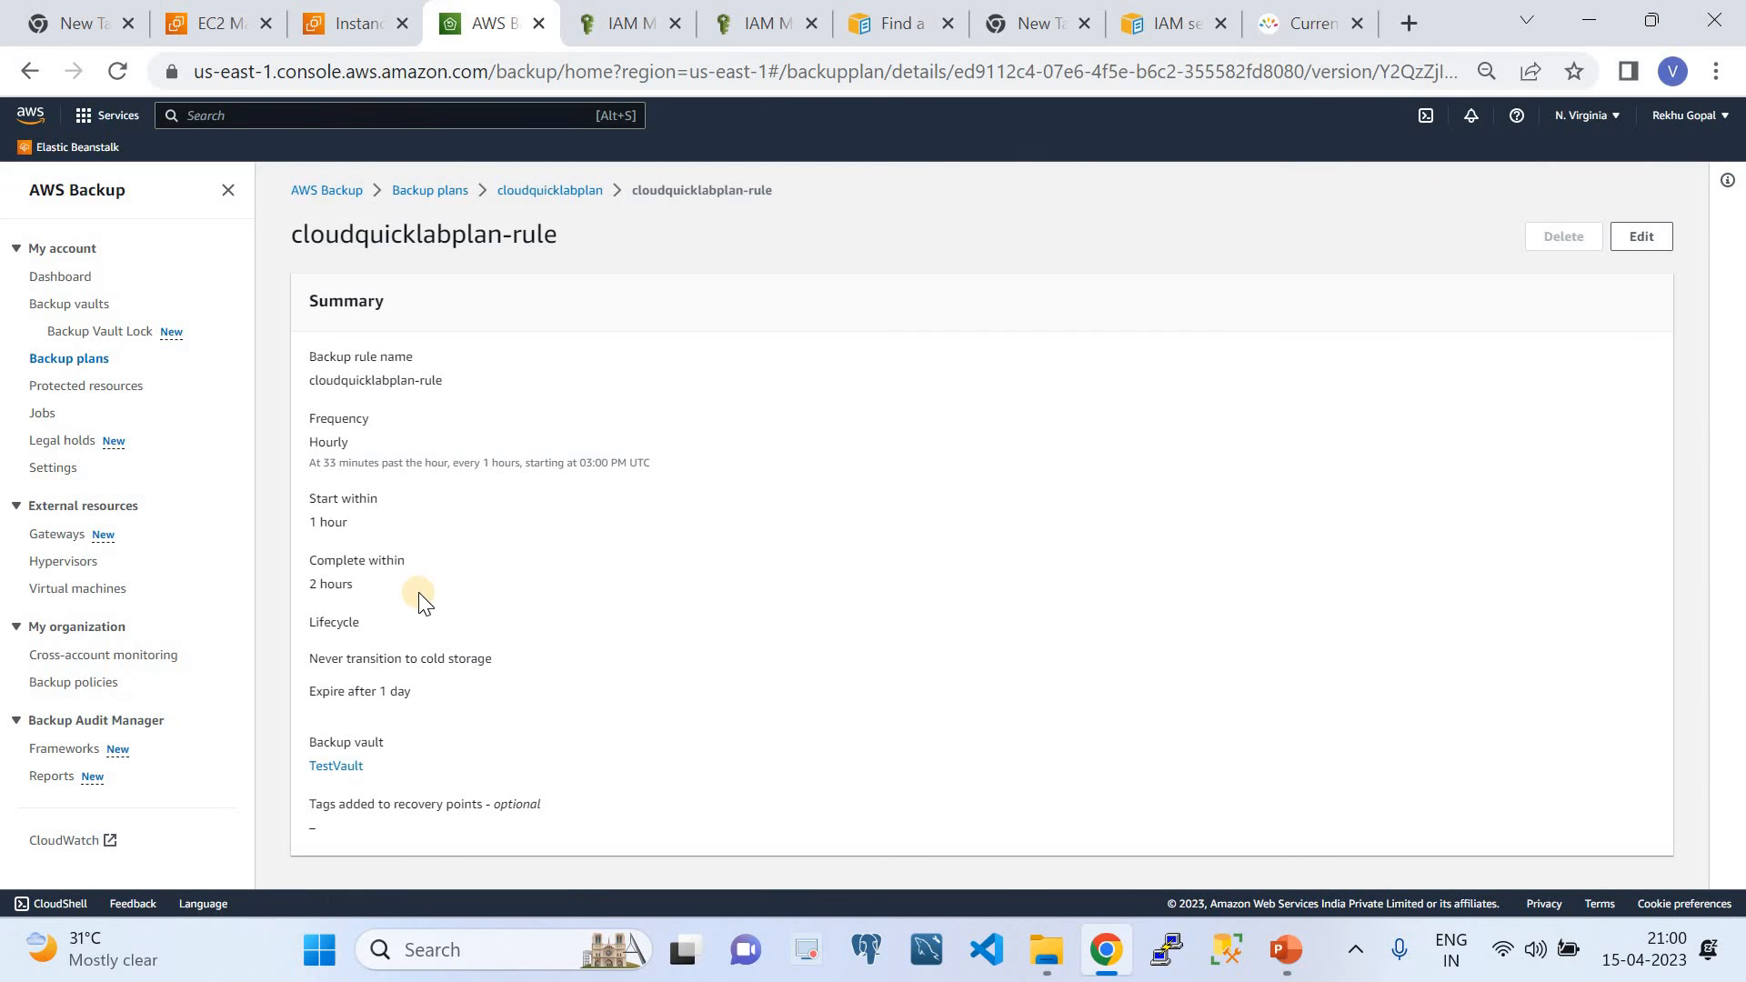
Review the editable schedule, retention and copy settings of cloudquicklabplan-rule and leave the form without saving
left_click(1640, 238)
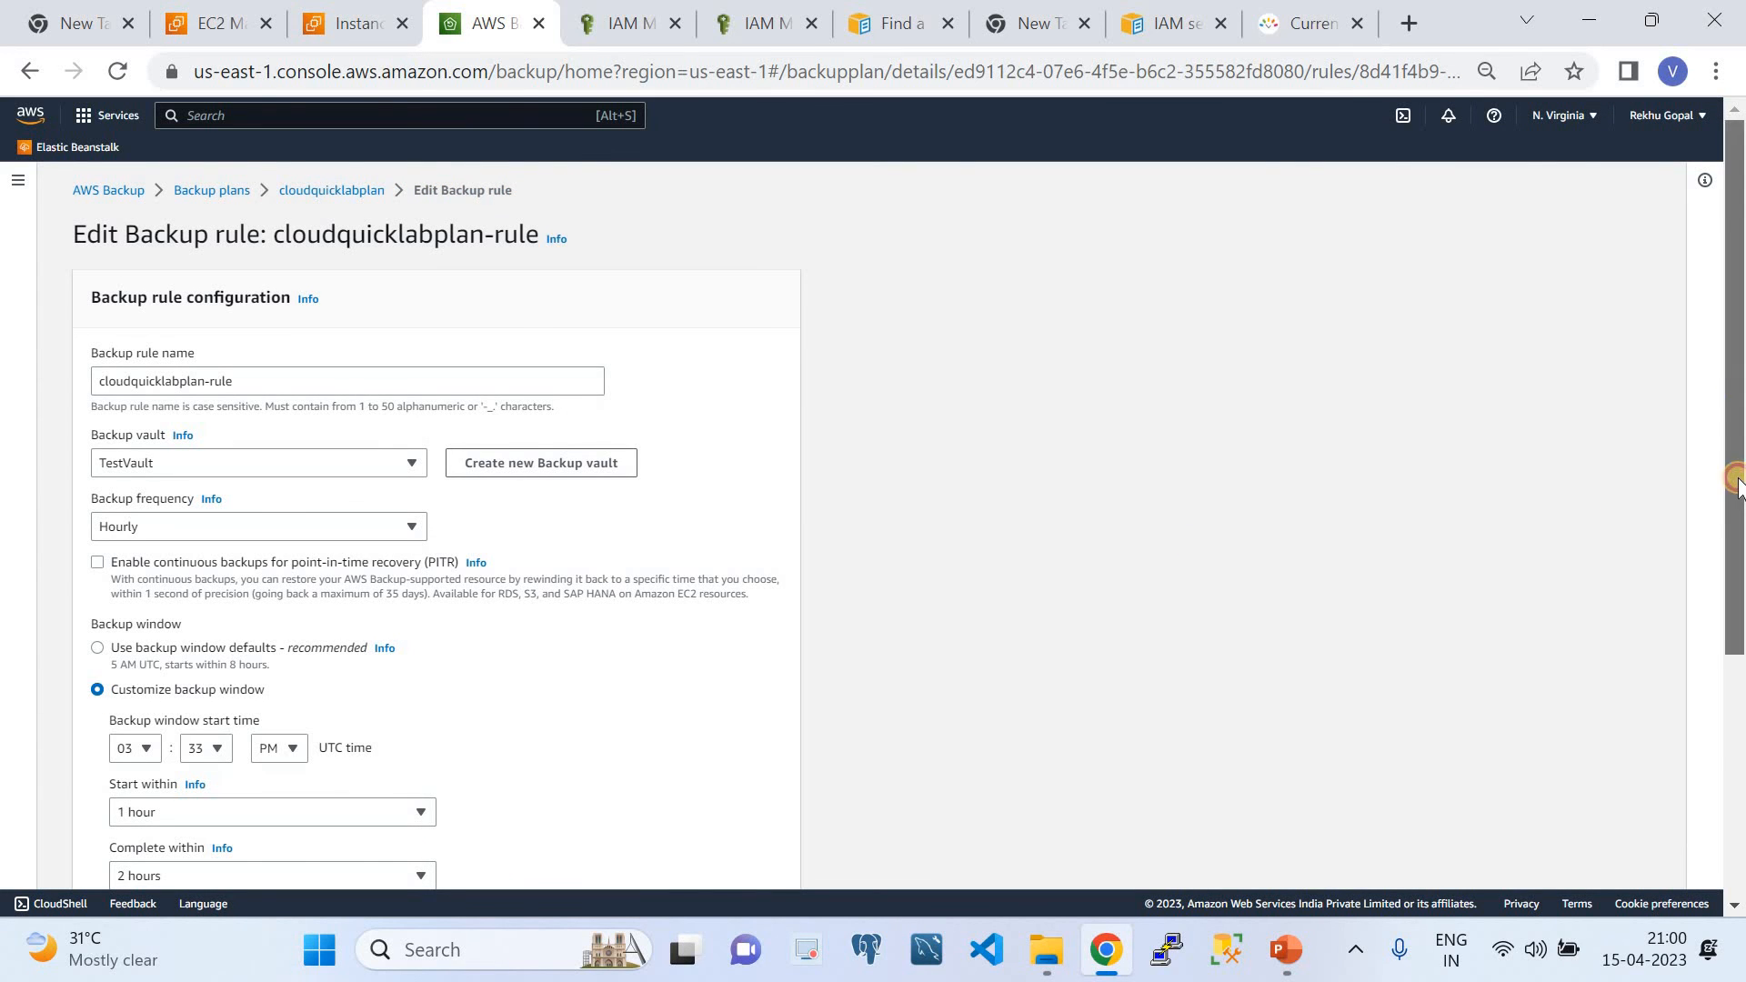
scroll(1737, 468, "down", 2)
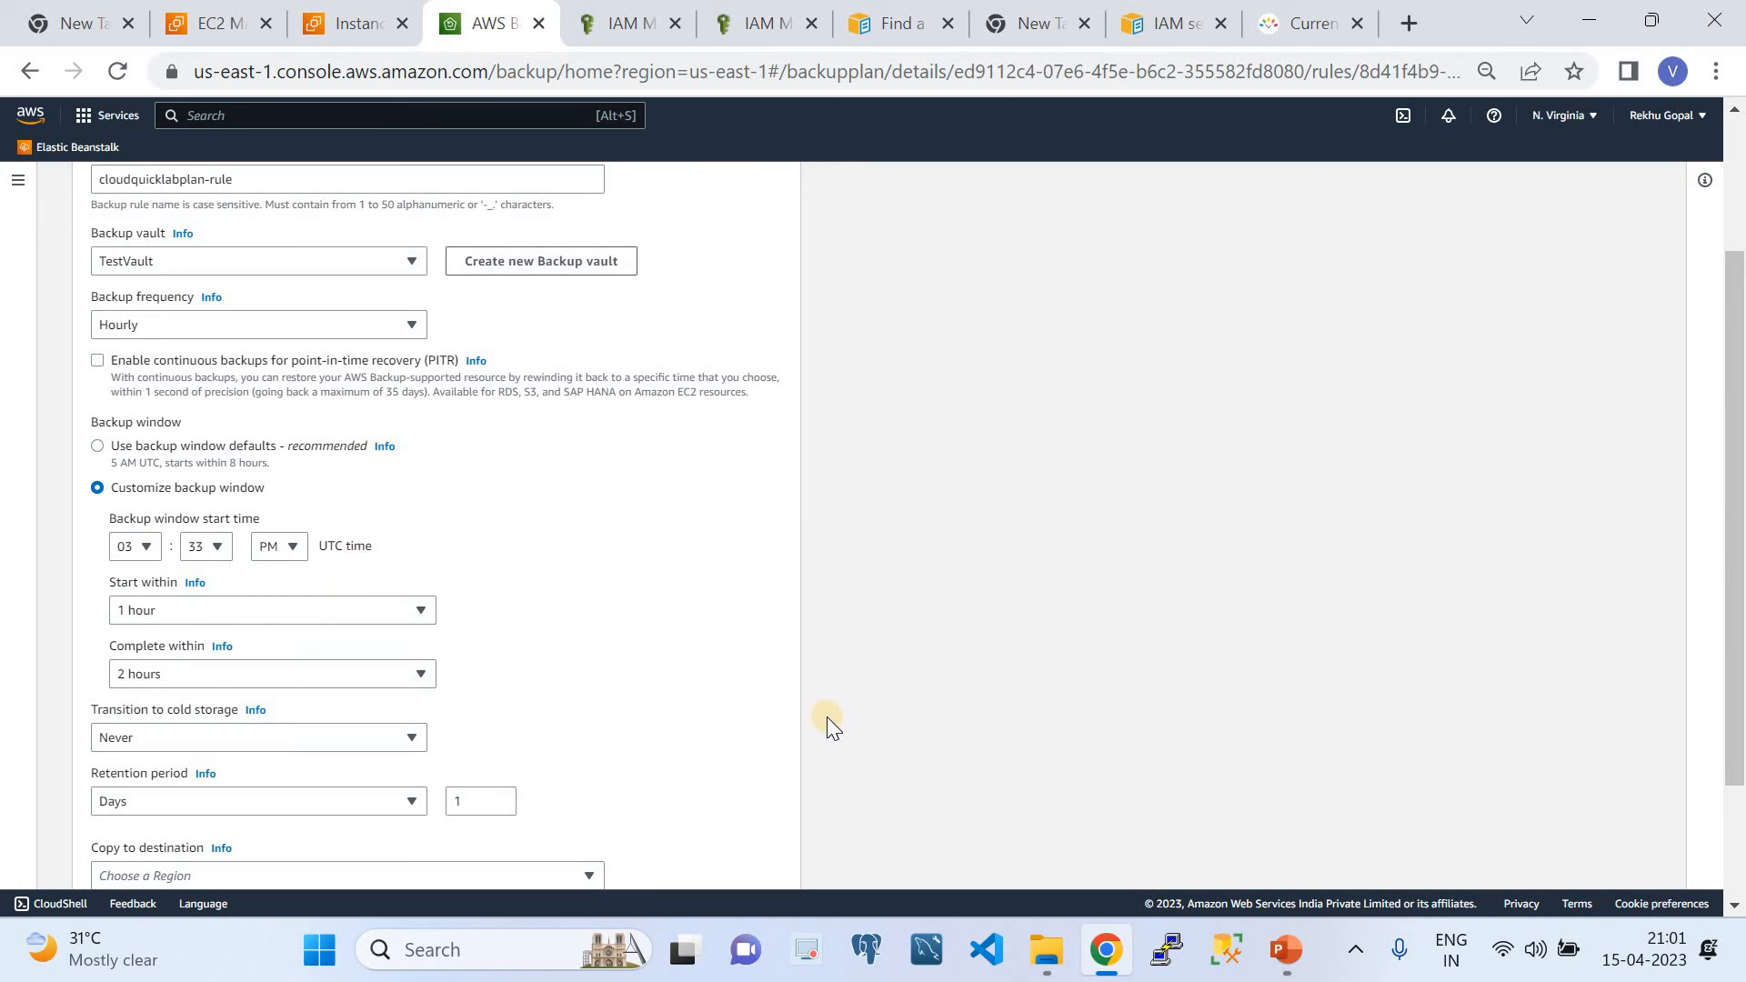
left_click_drag(1738, 700, 1737, 828)
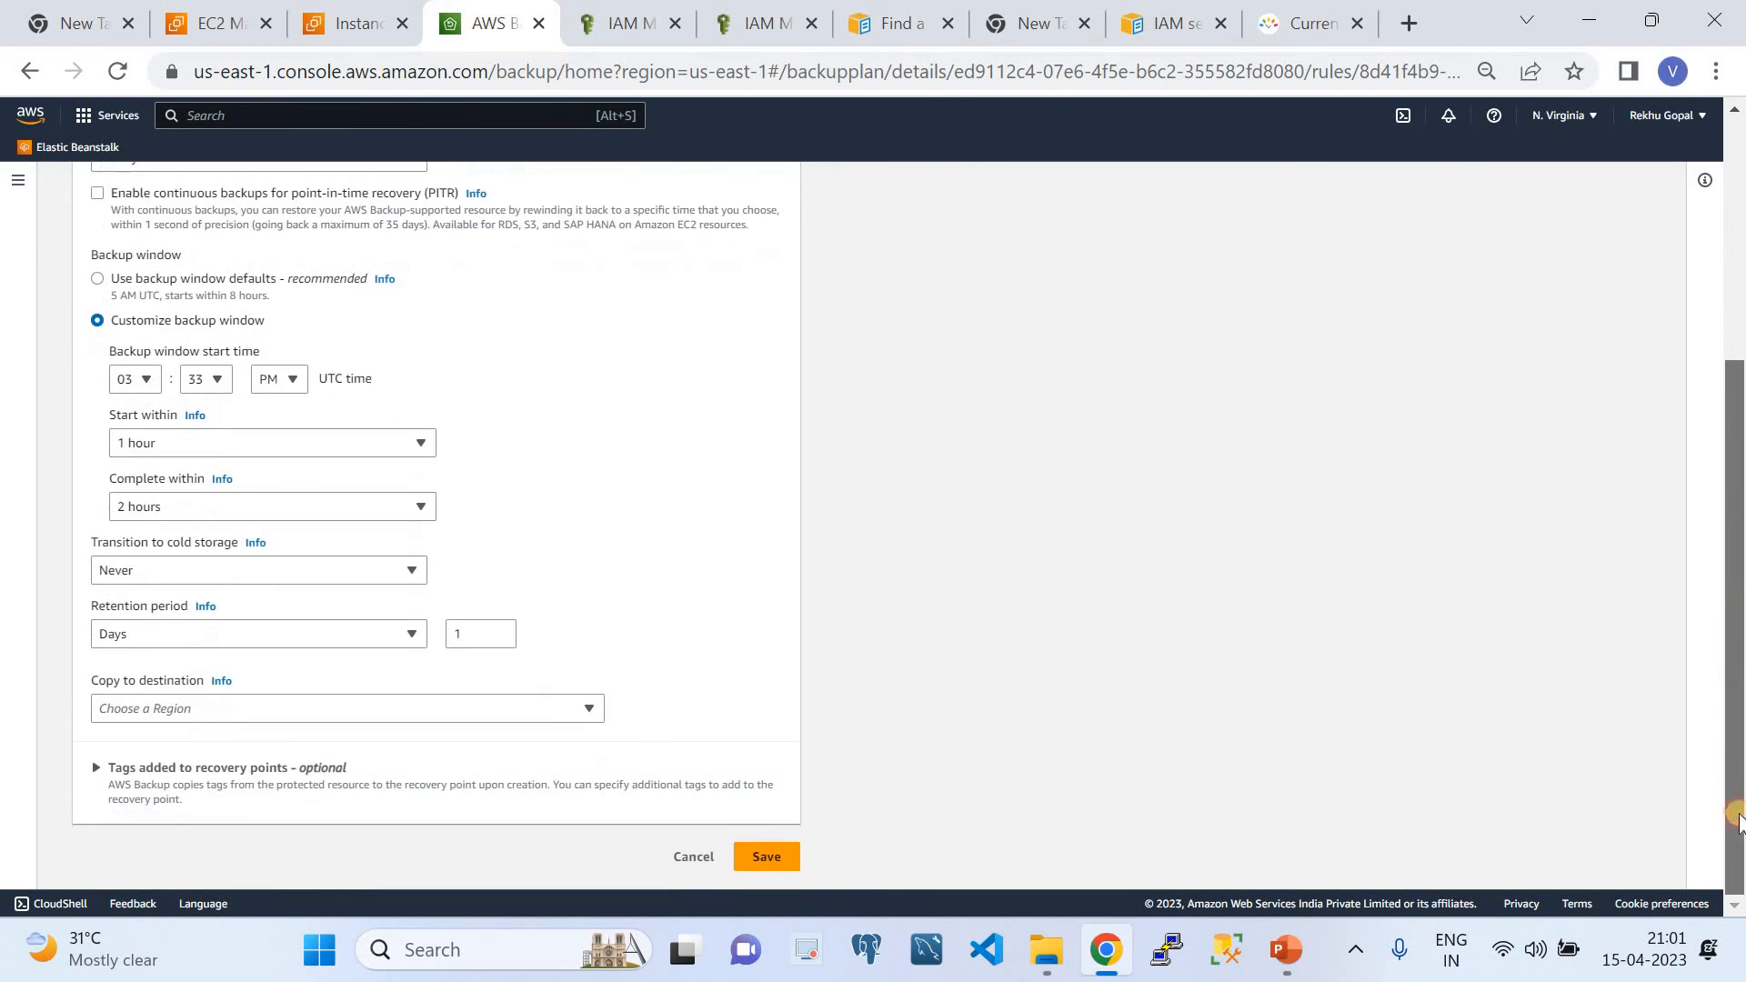
left_click(706, 854)
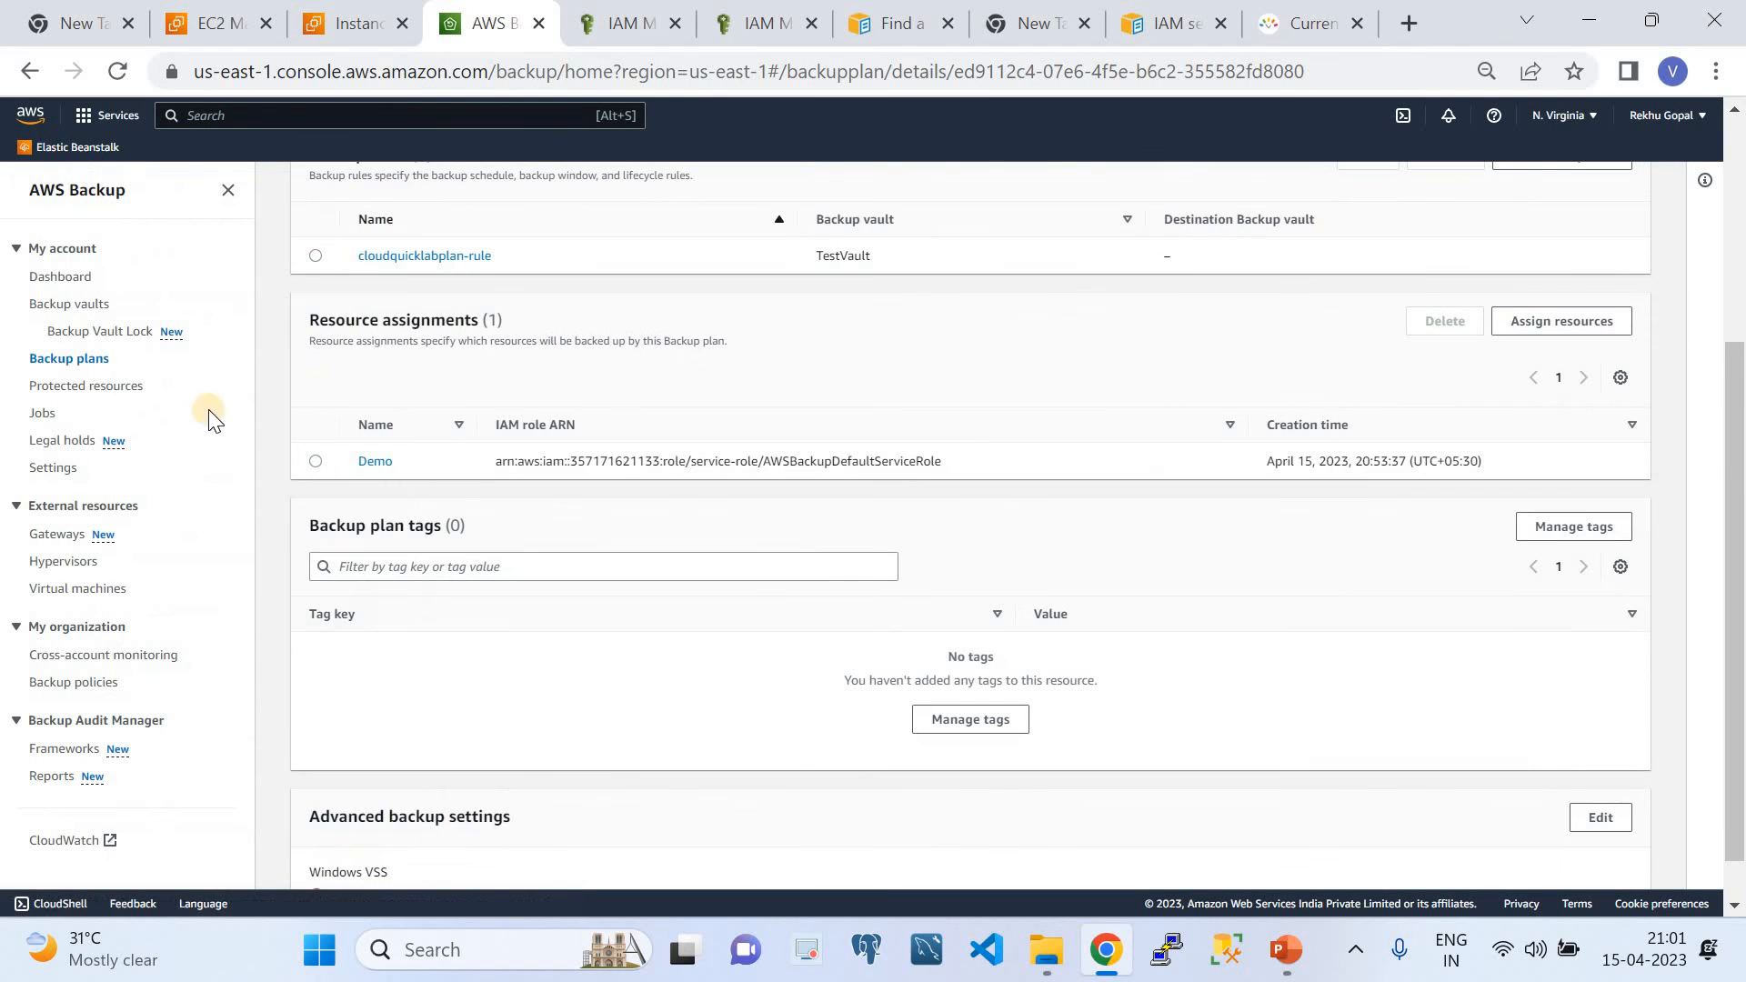
Refresh the backup jobs list and reload the current UTC time page to compare with the scheduled start times
left_click(45, 418)
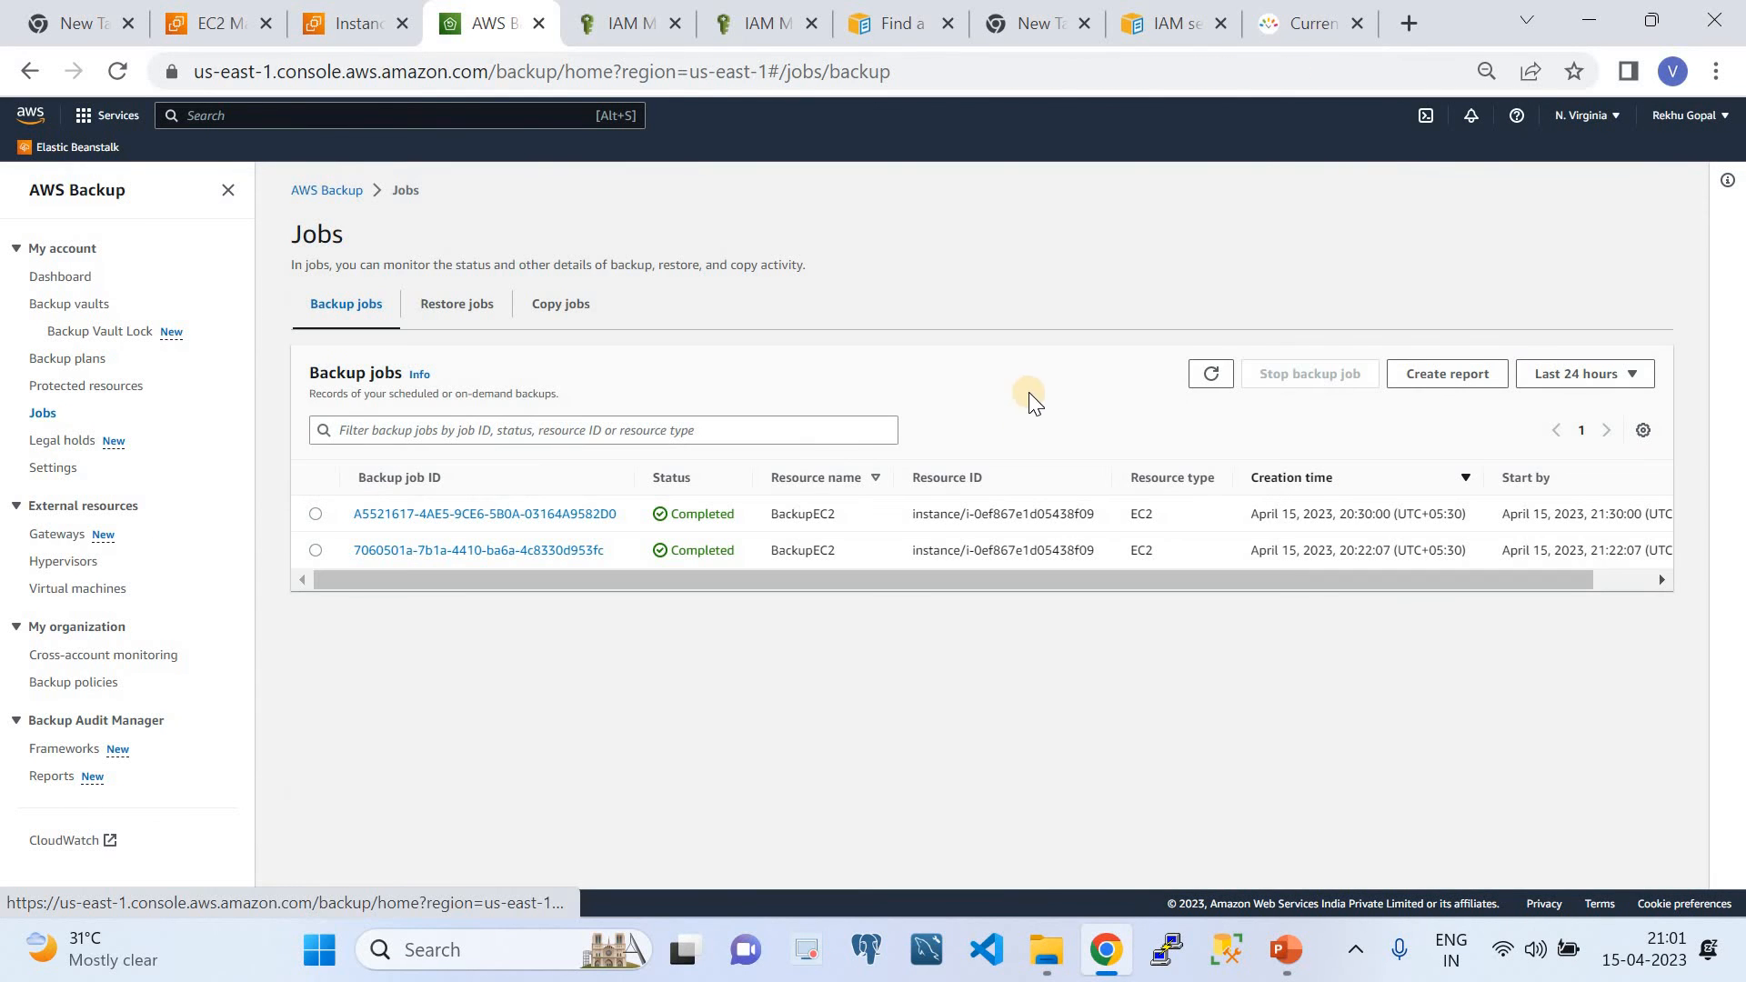
left_click(1210, 375)
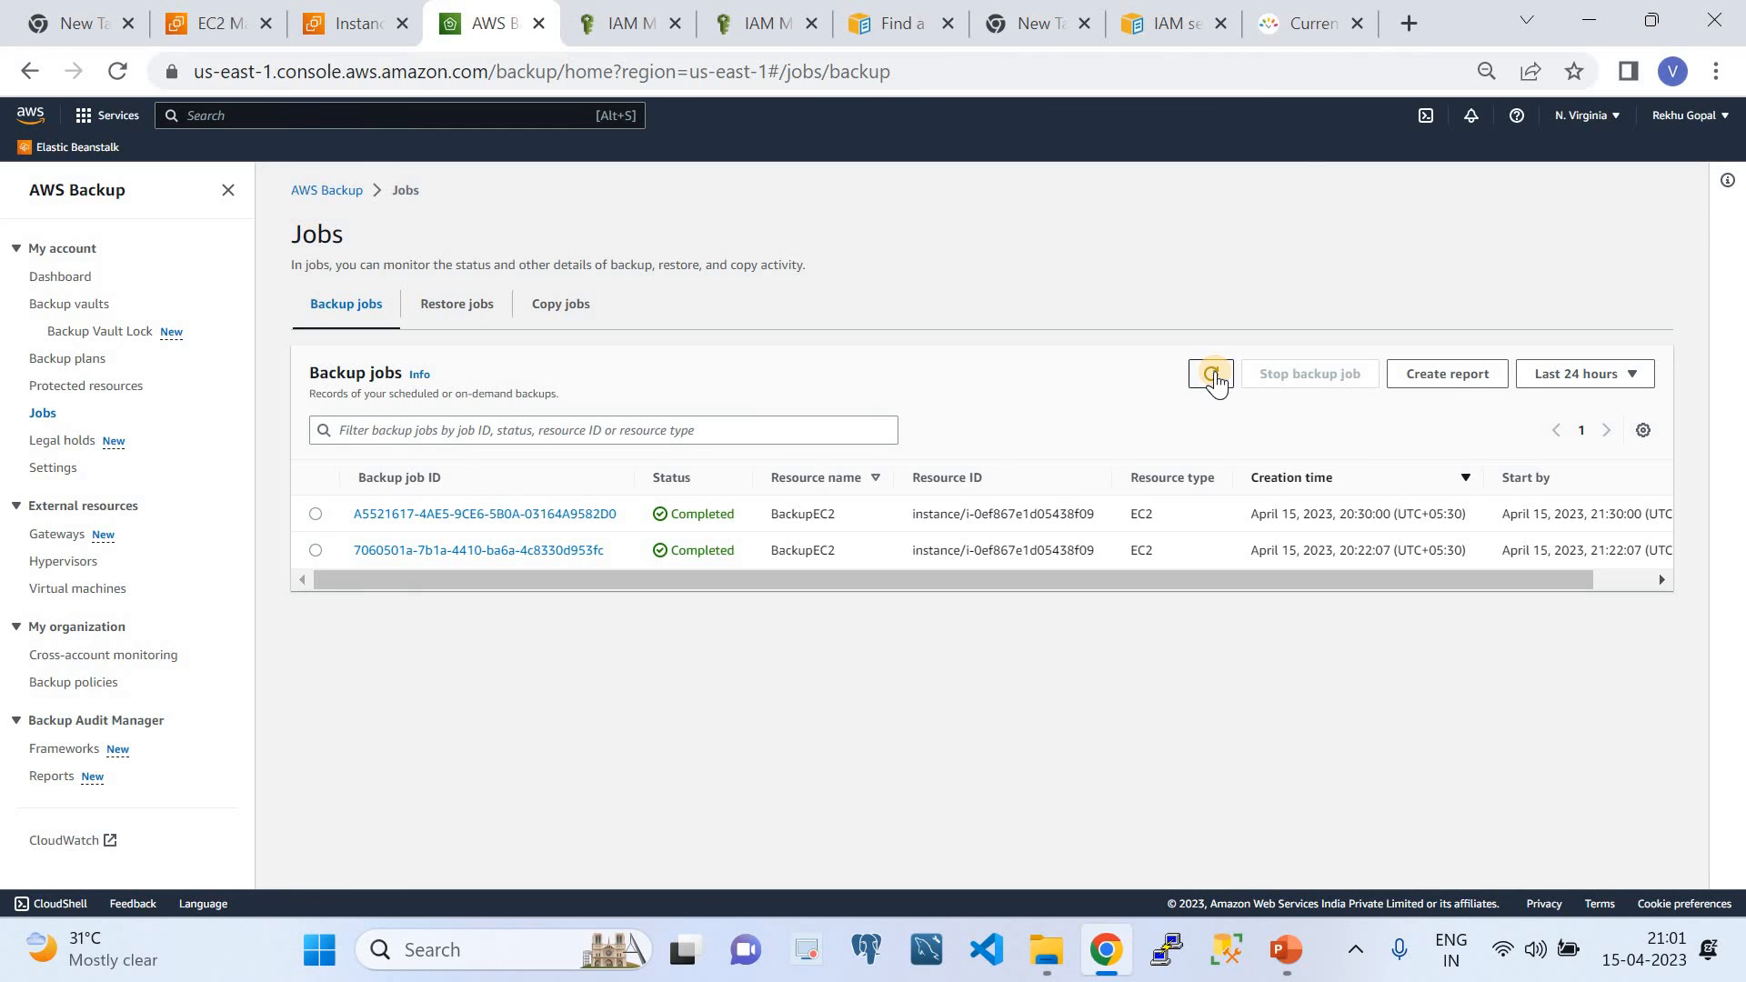
left_click(1319, 24)
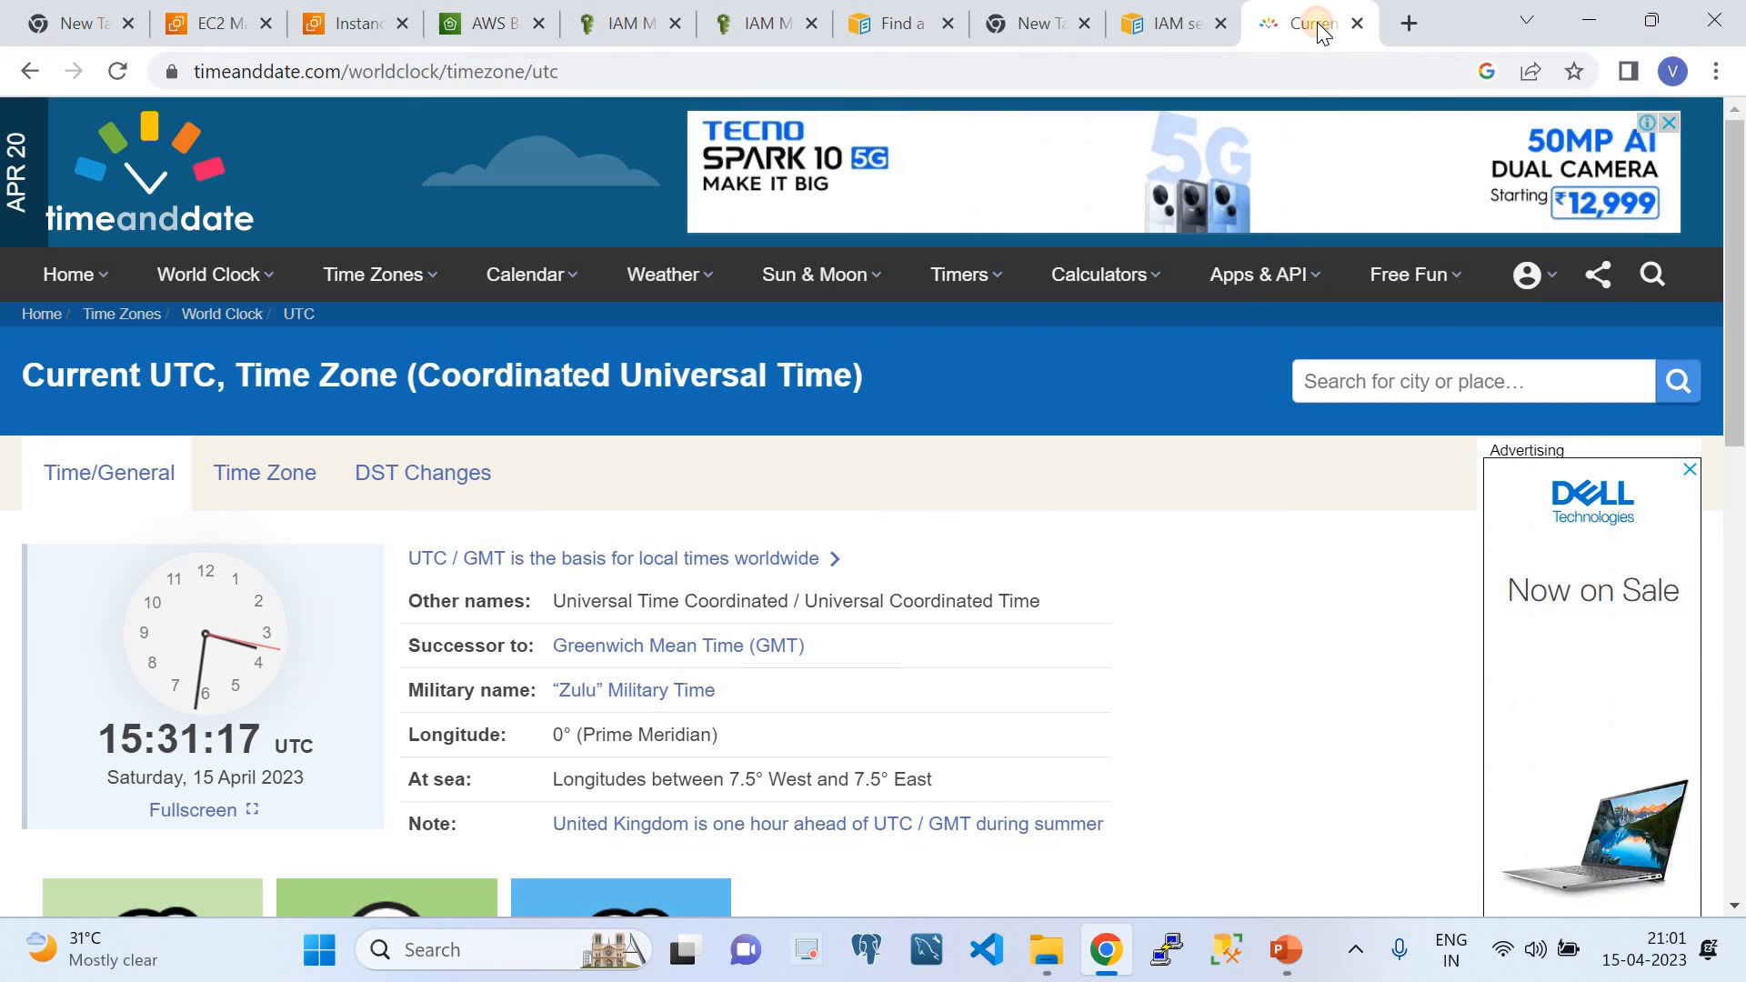
left_click(118, 71)
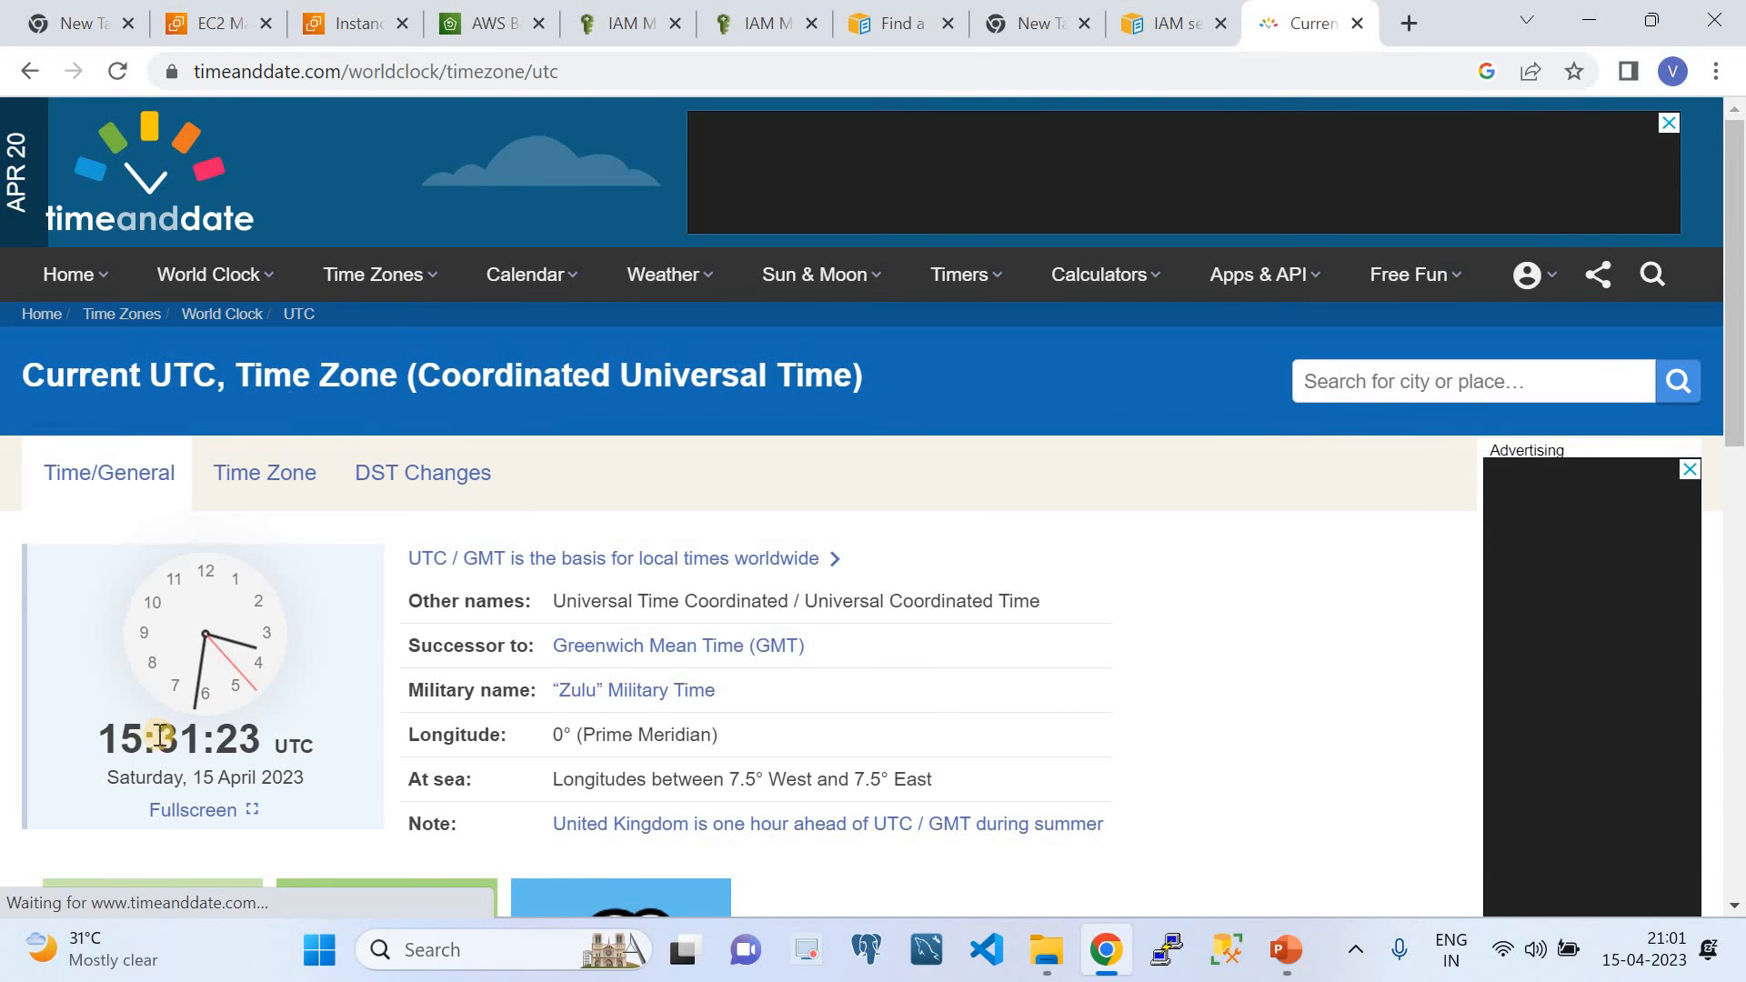
left_click(482, 23)
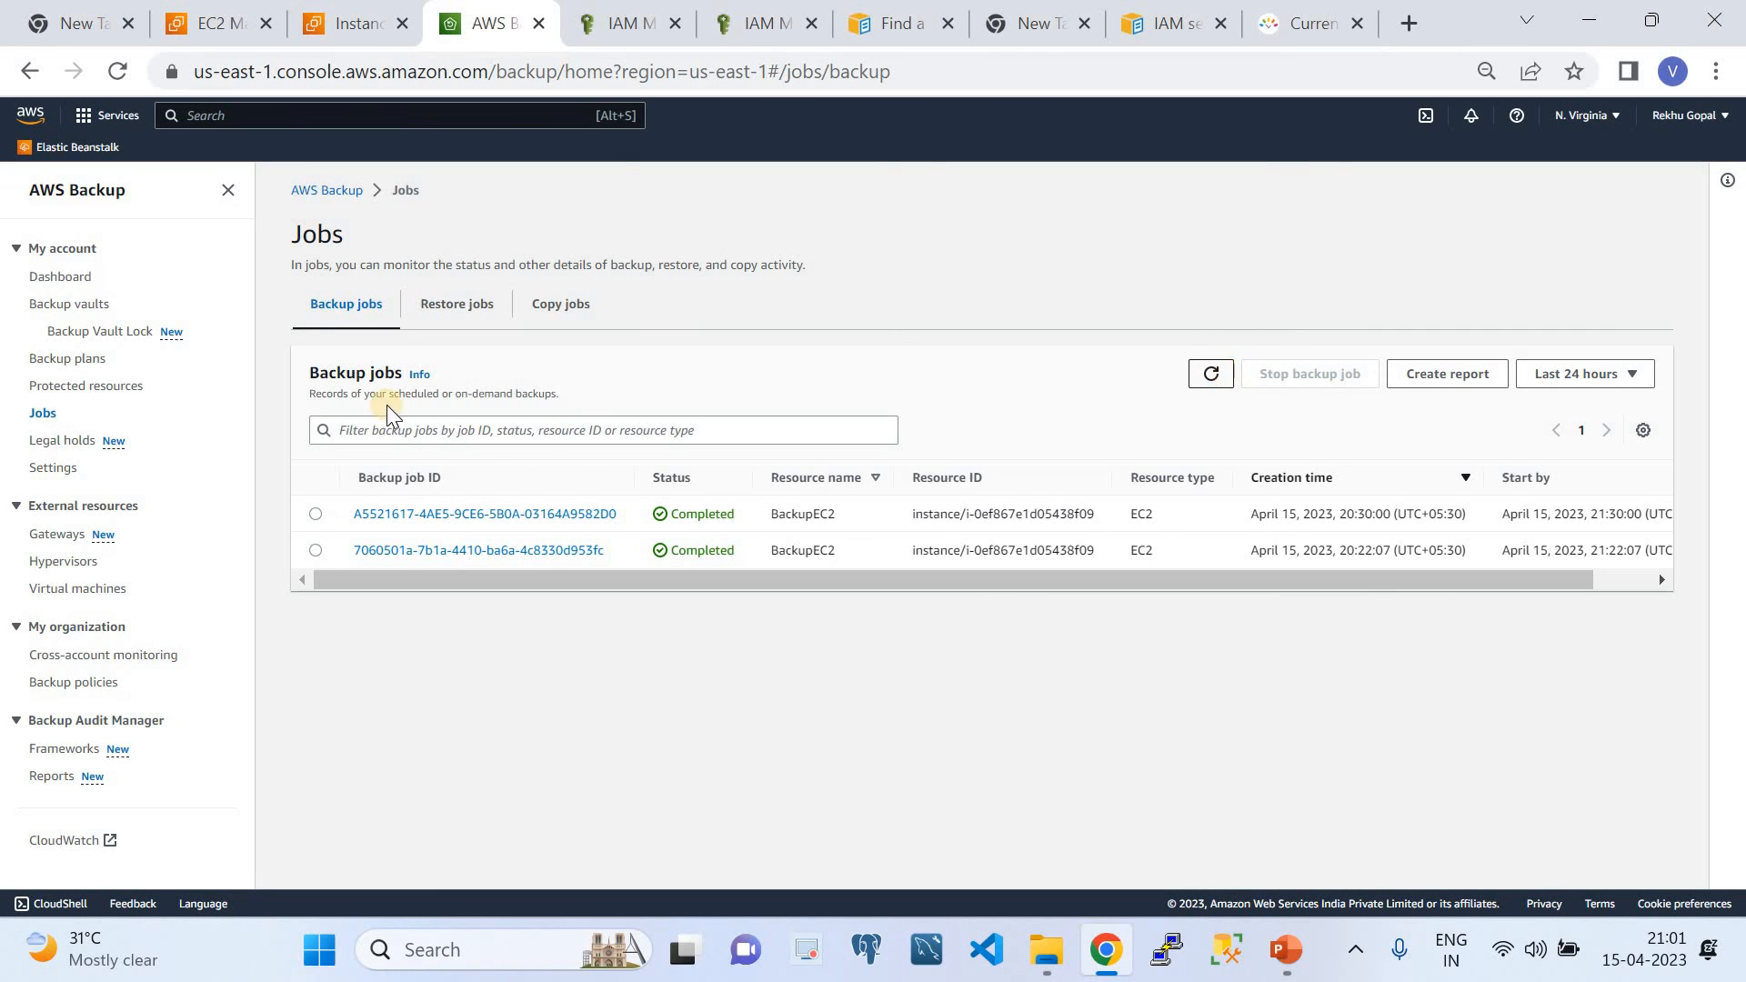
Check the schedule summary of the rule in EC2-Backup-Plan
left_click(82, 362)
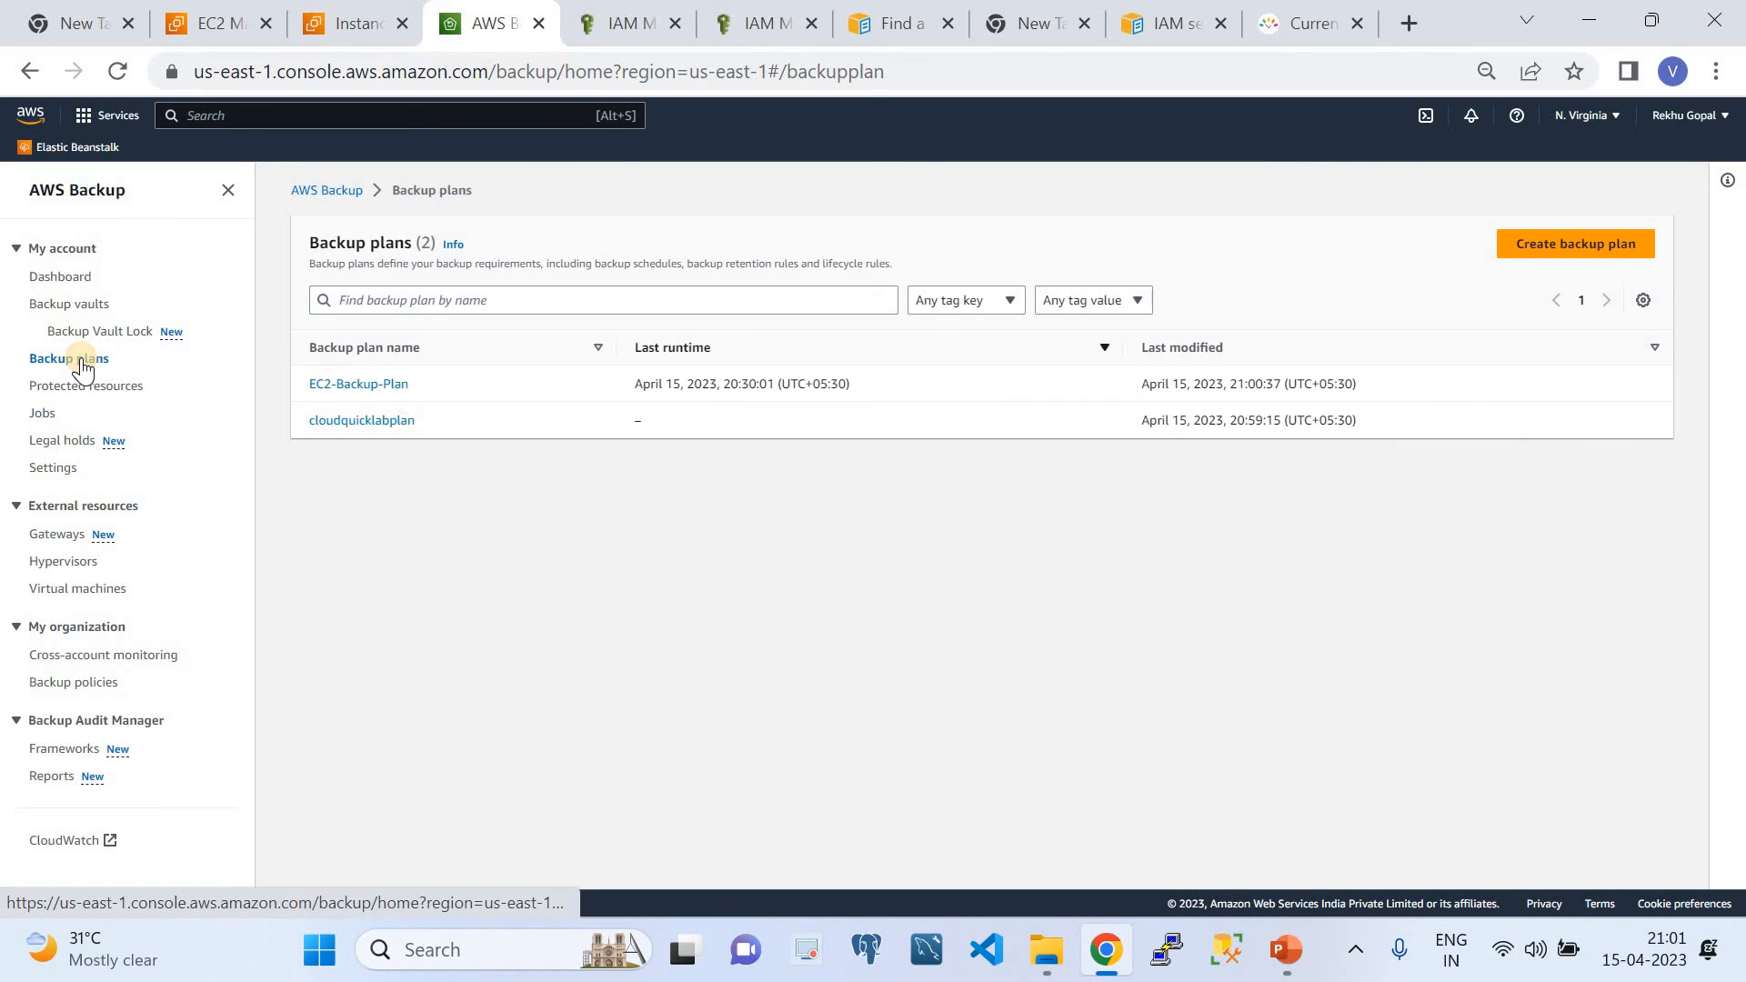
left_click(364, 384)
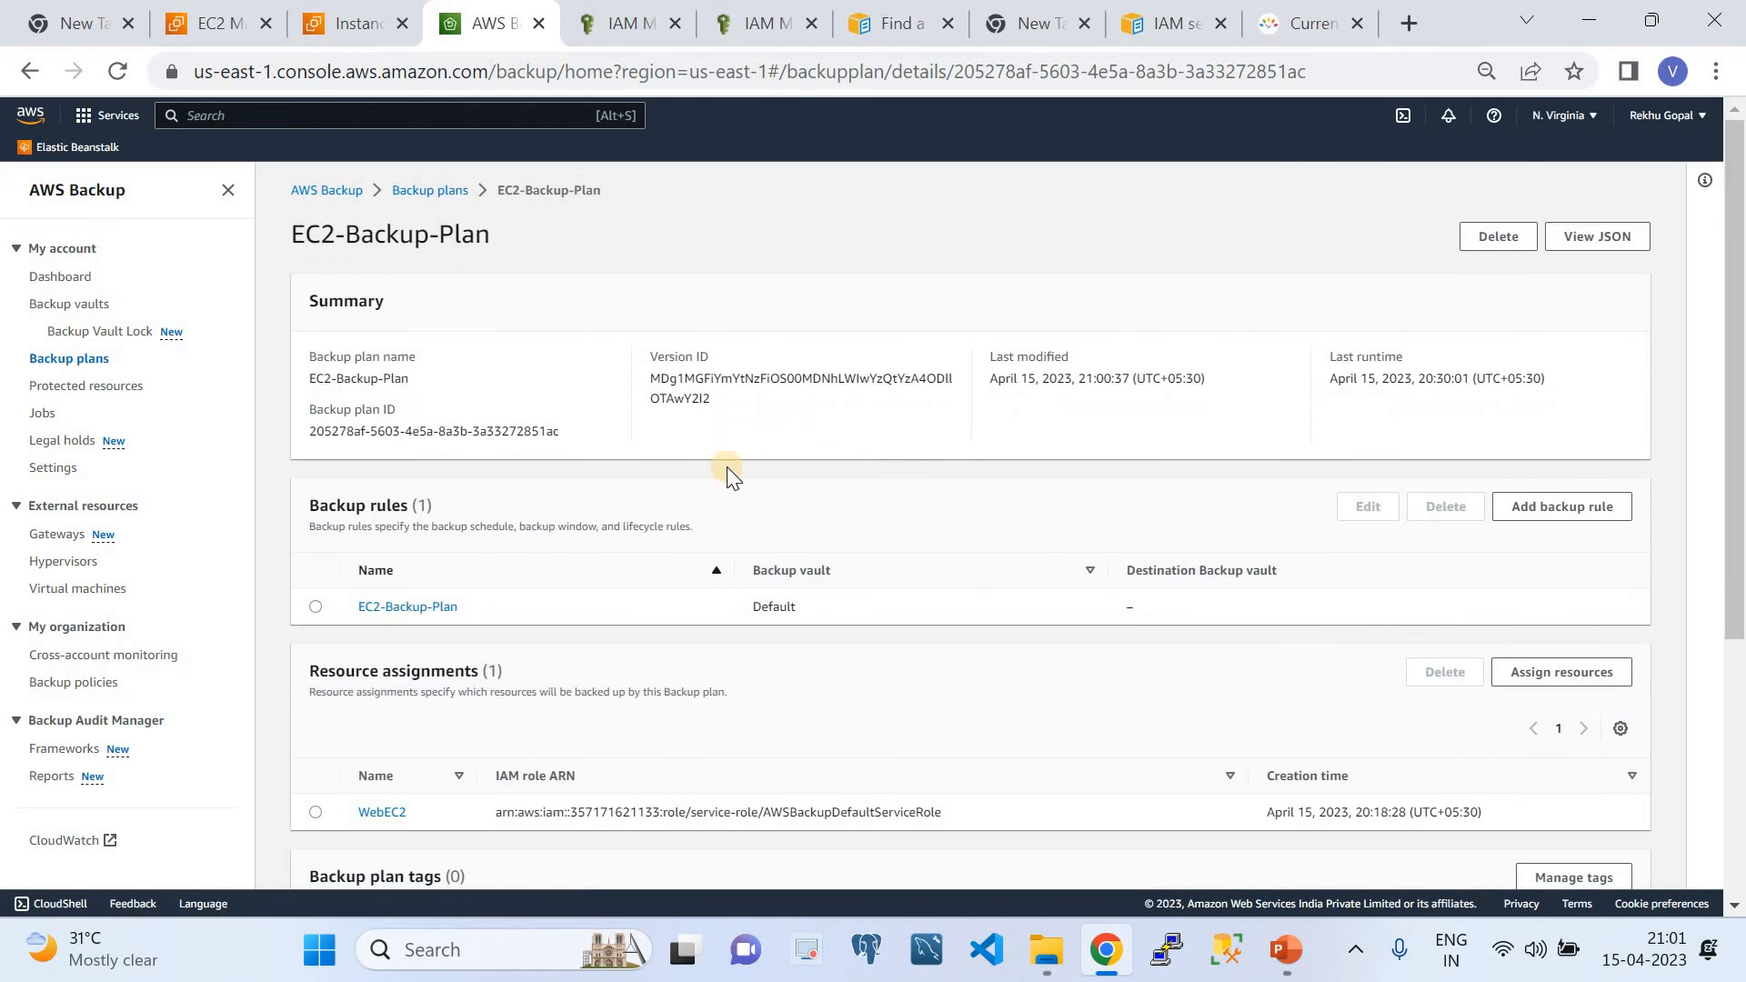
left_click(400, 605)
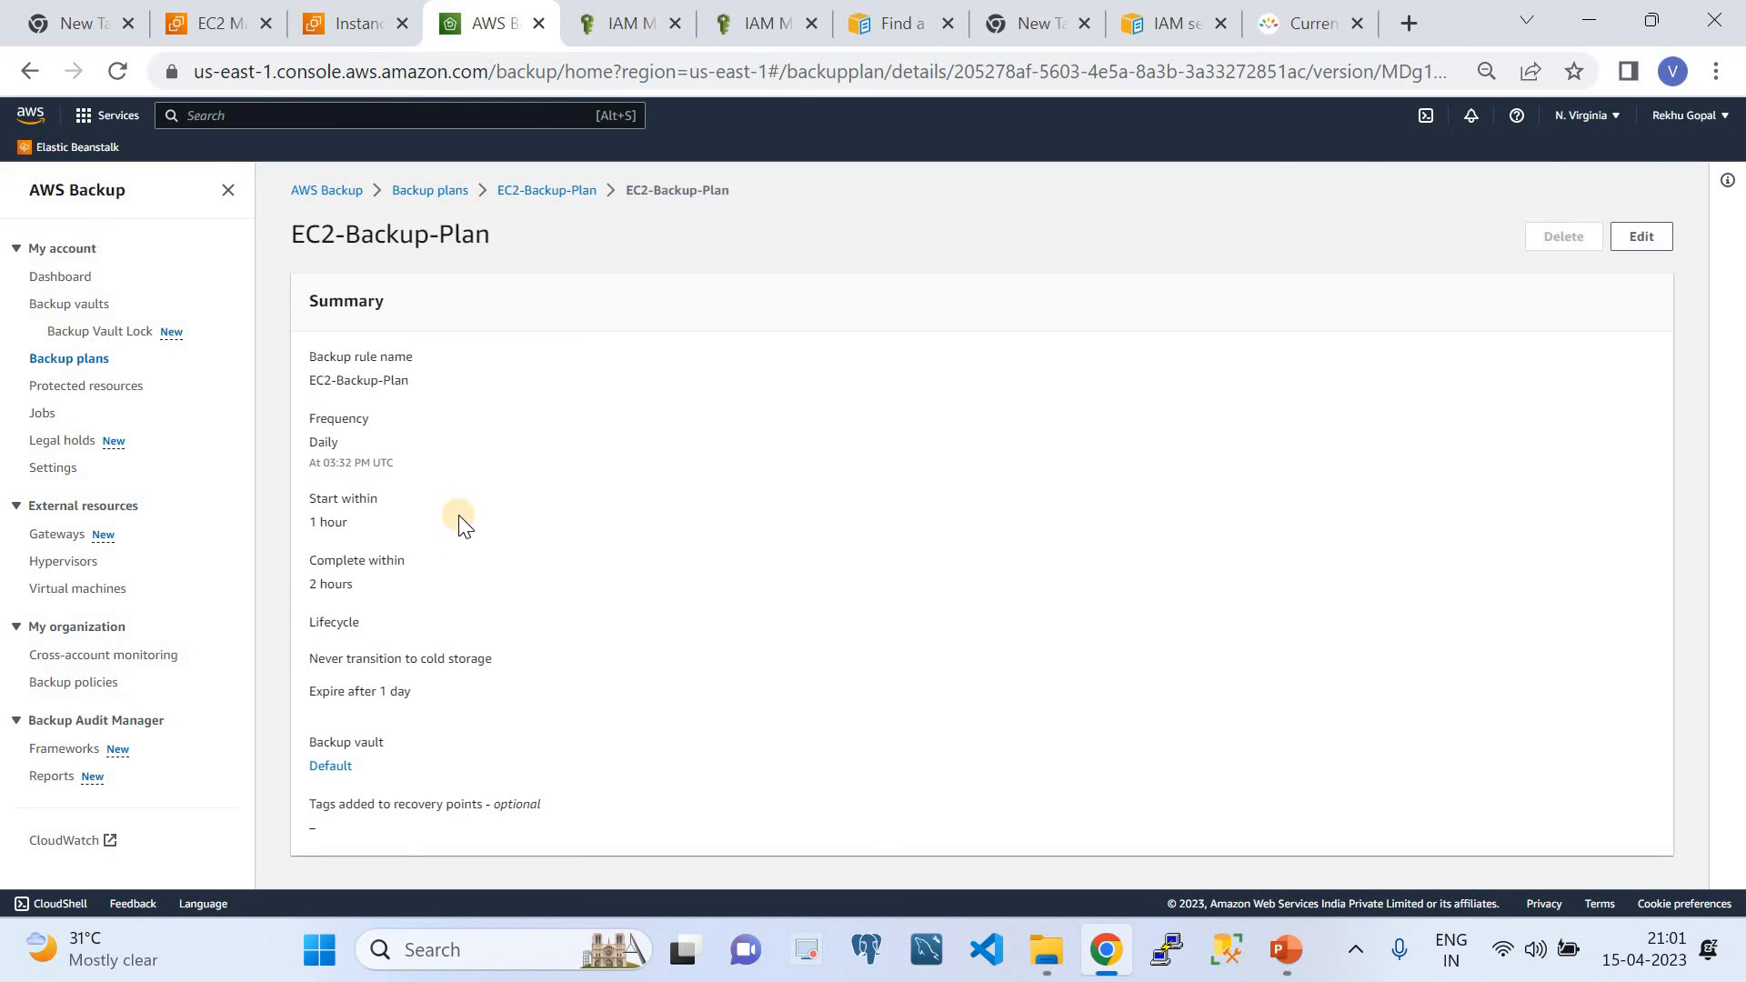
Set the backup frequency of cloudquicklabplan-rule to Daily, save it, and check the rule's summary
left_click(64, 360)
left_click(333, 422)
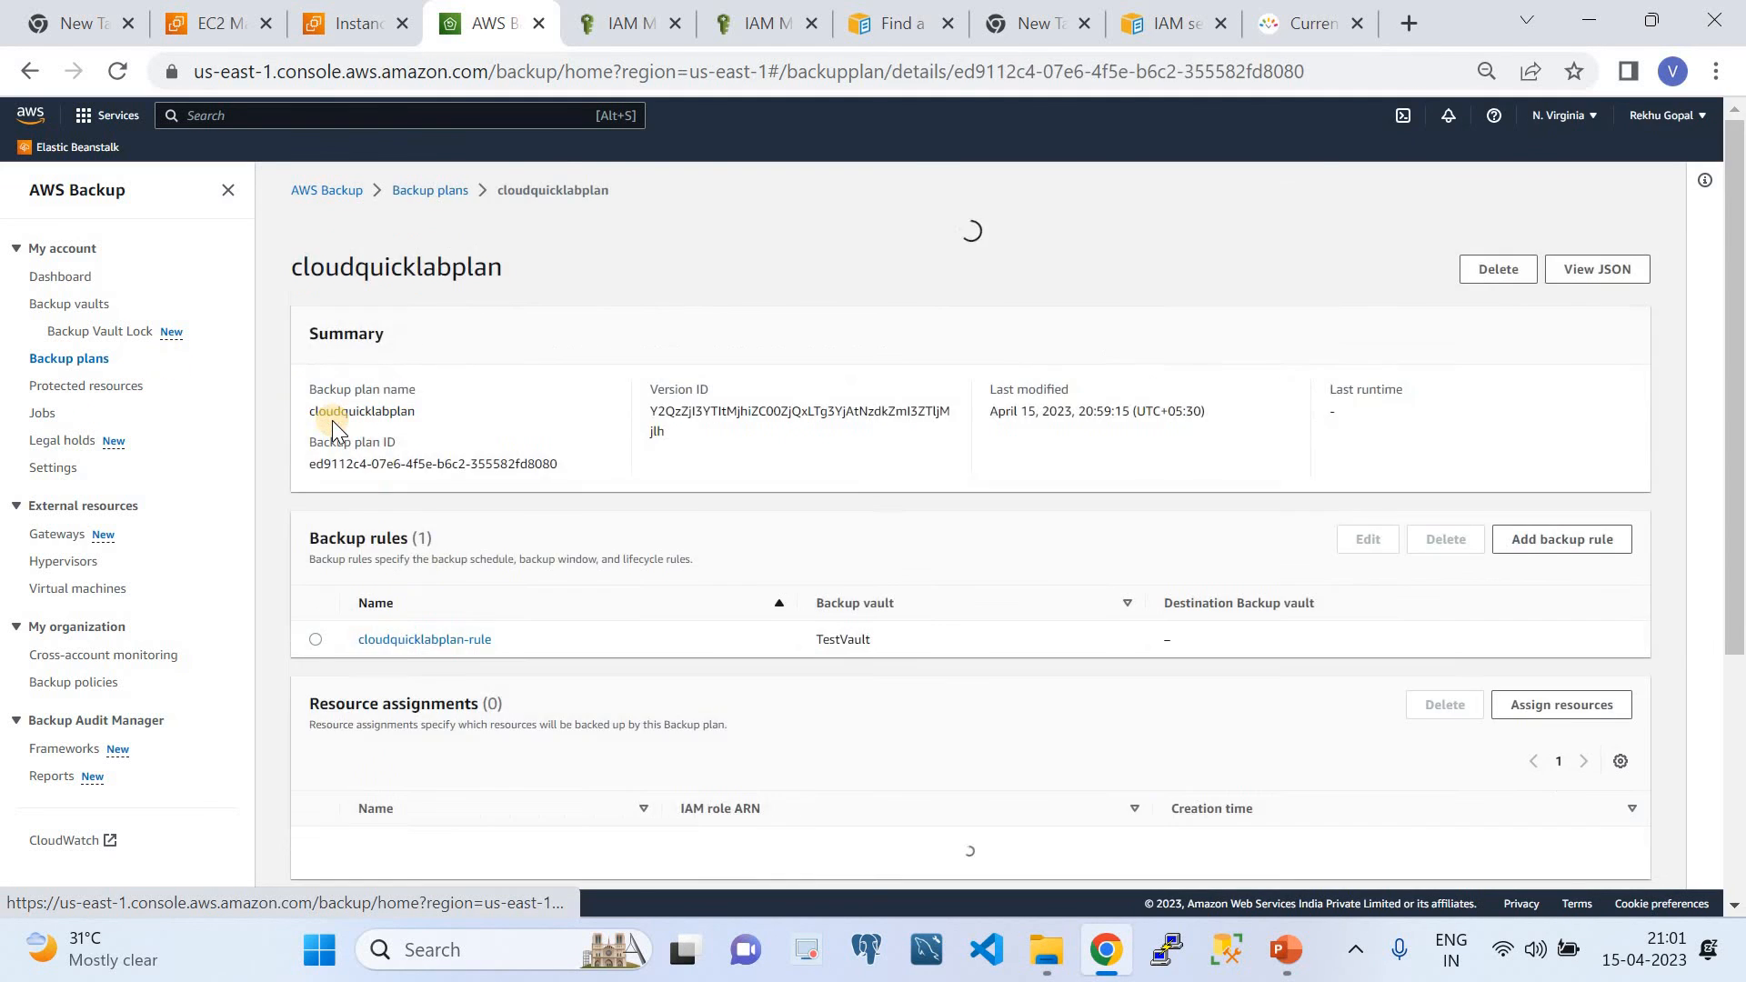
left_click(413, 608)
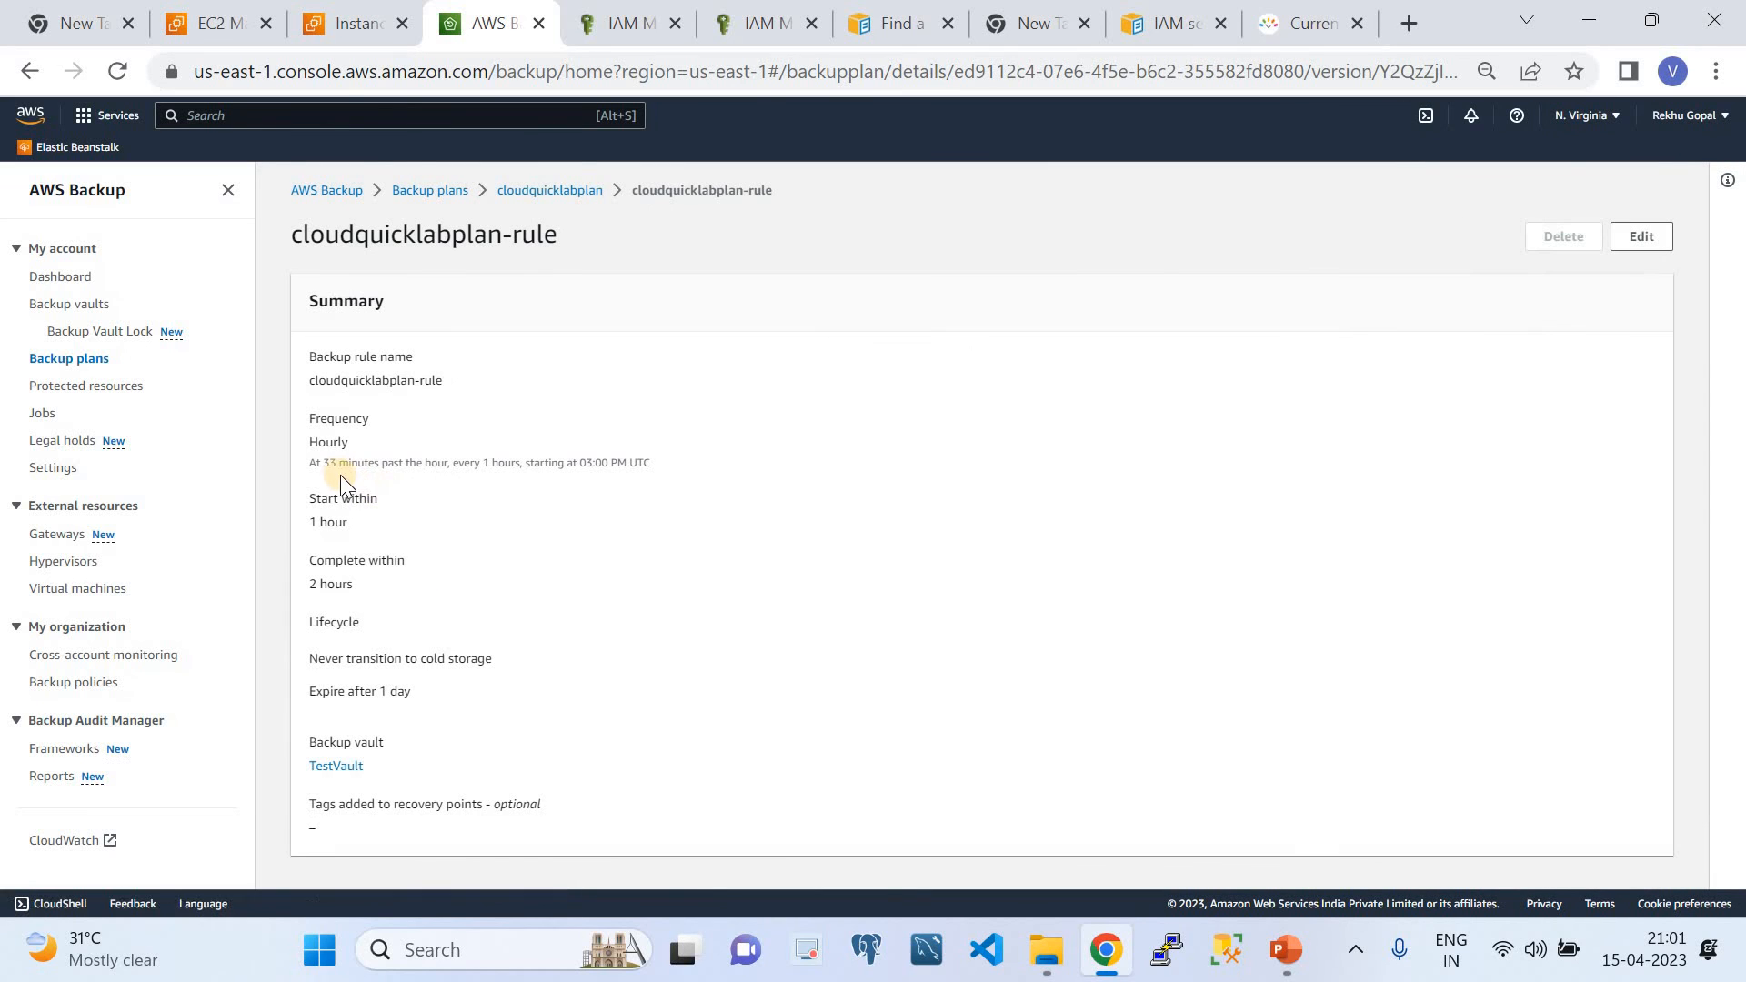
left_click(1642, 238)
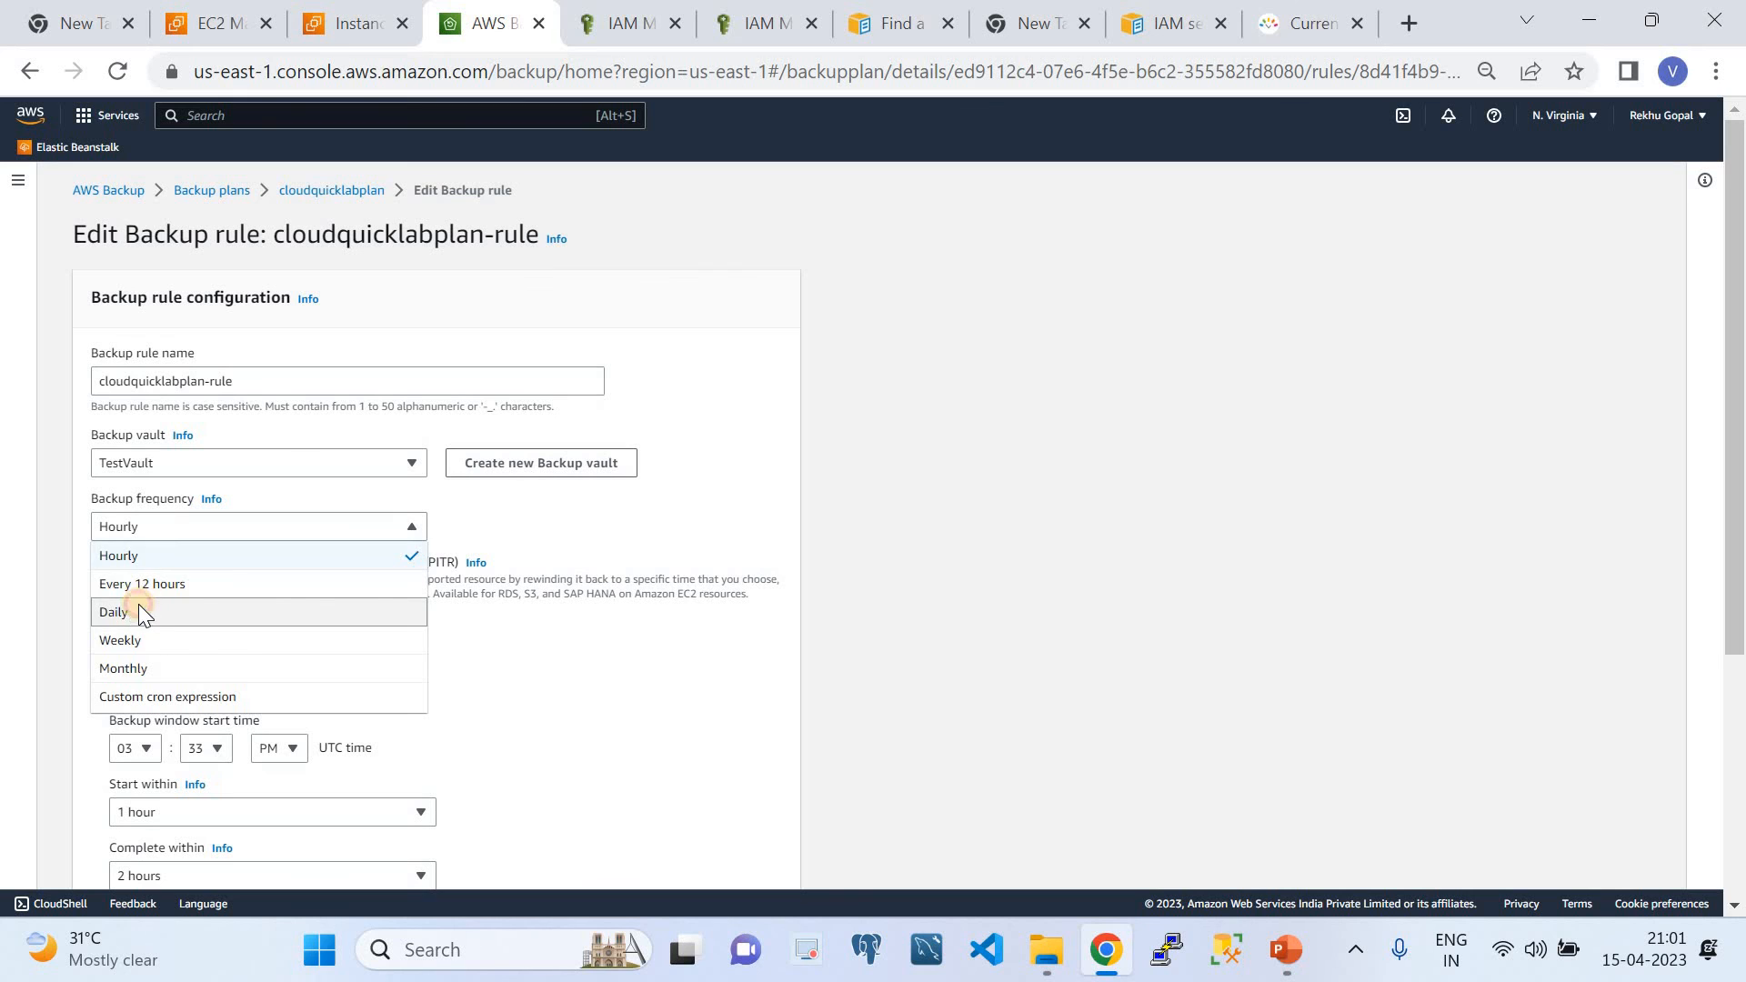
left_click(139, 607)
scroll(1717, 698, "down", 5)
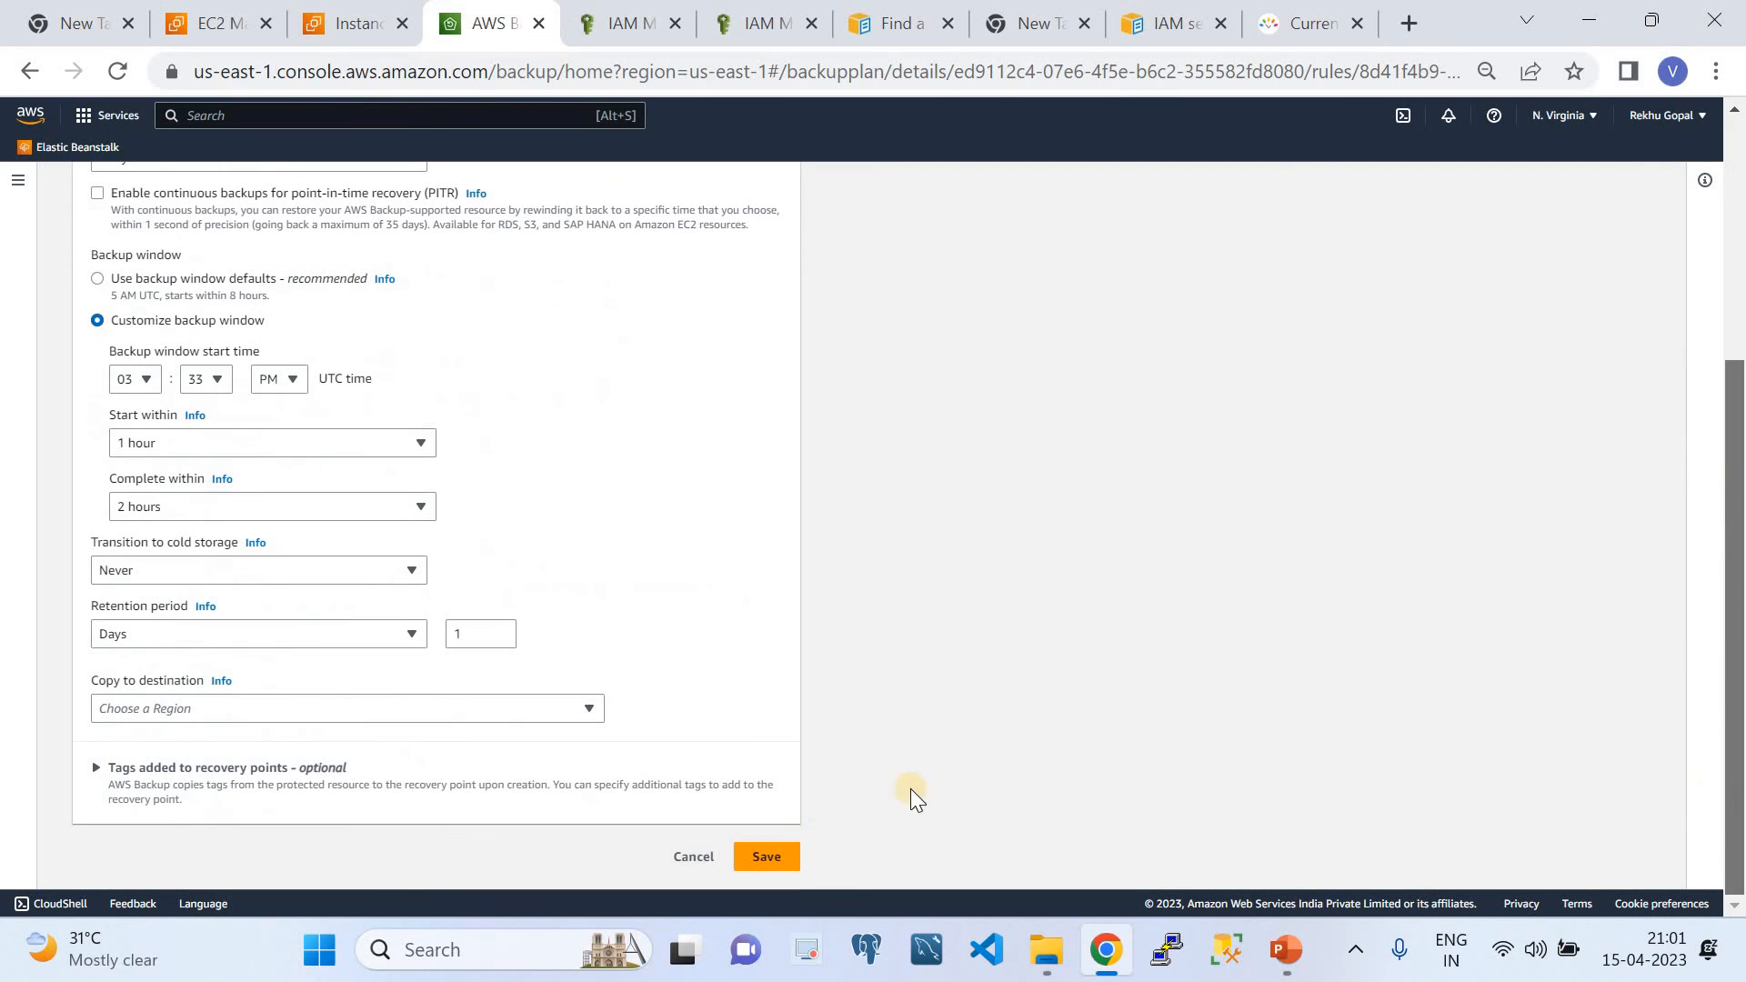
left_click(781, 856)
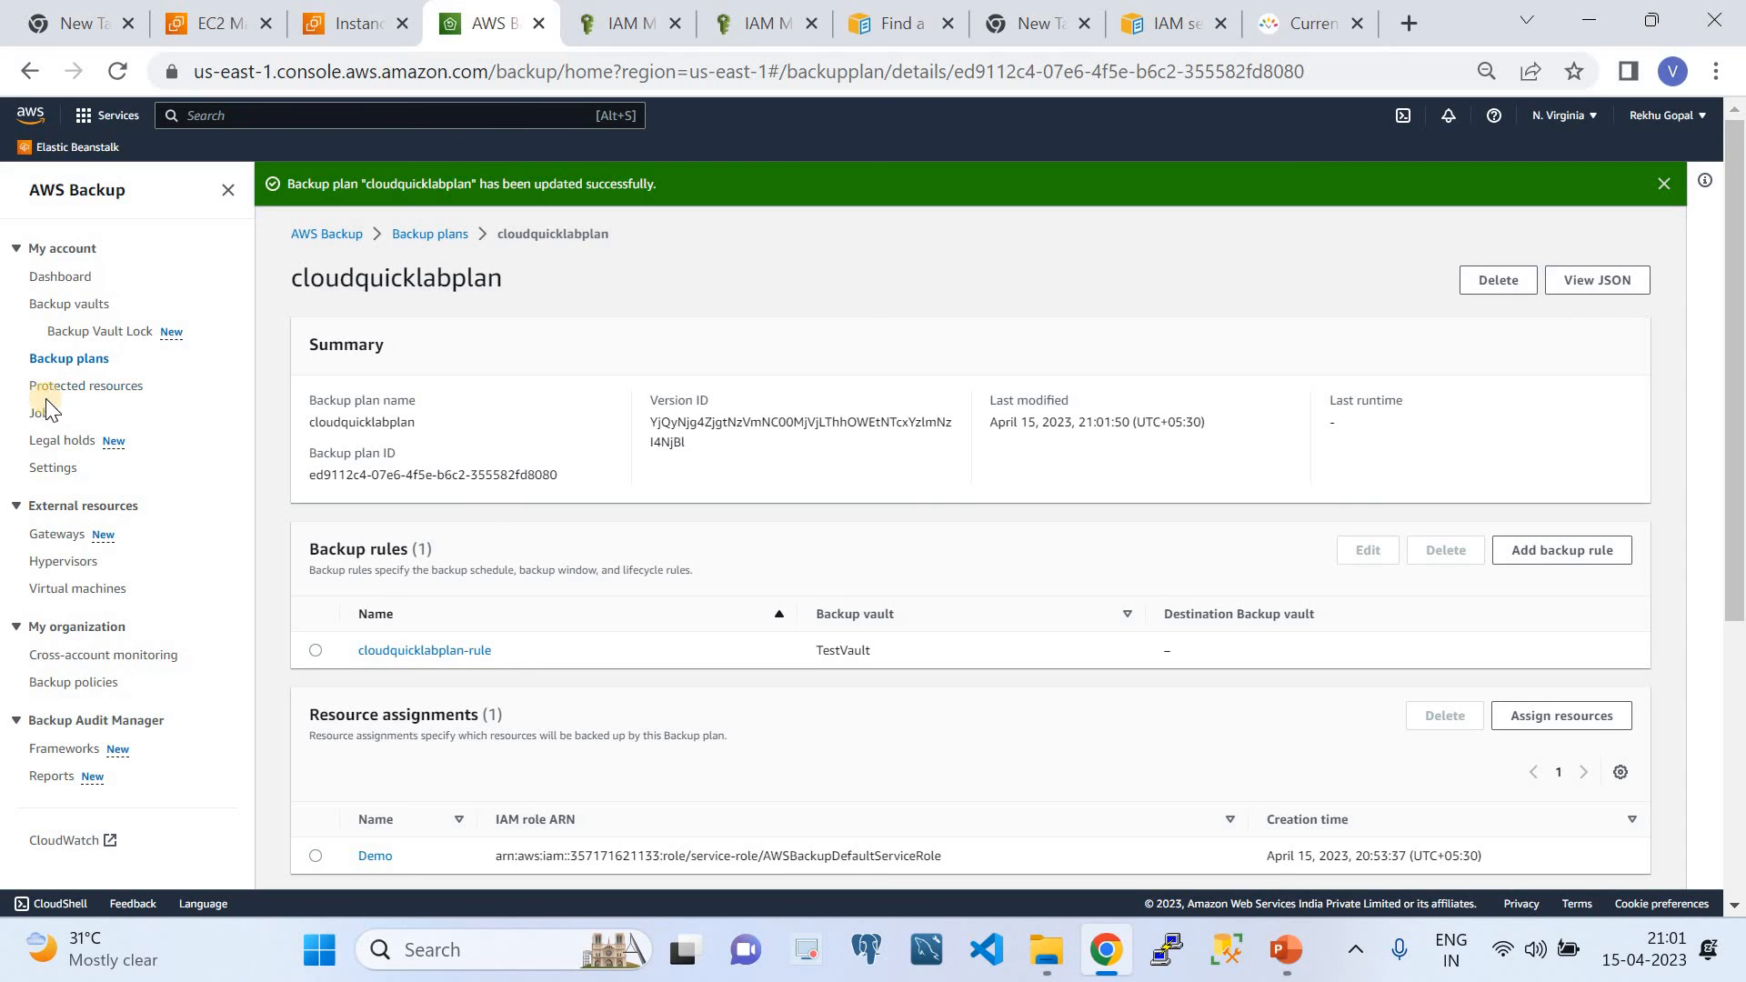
left_click(385, 651)
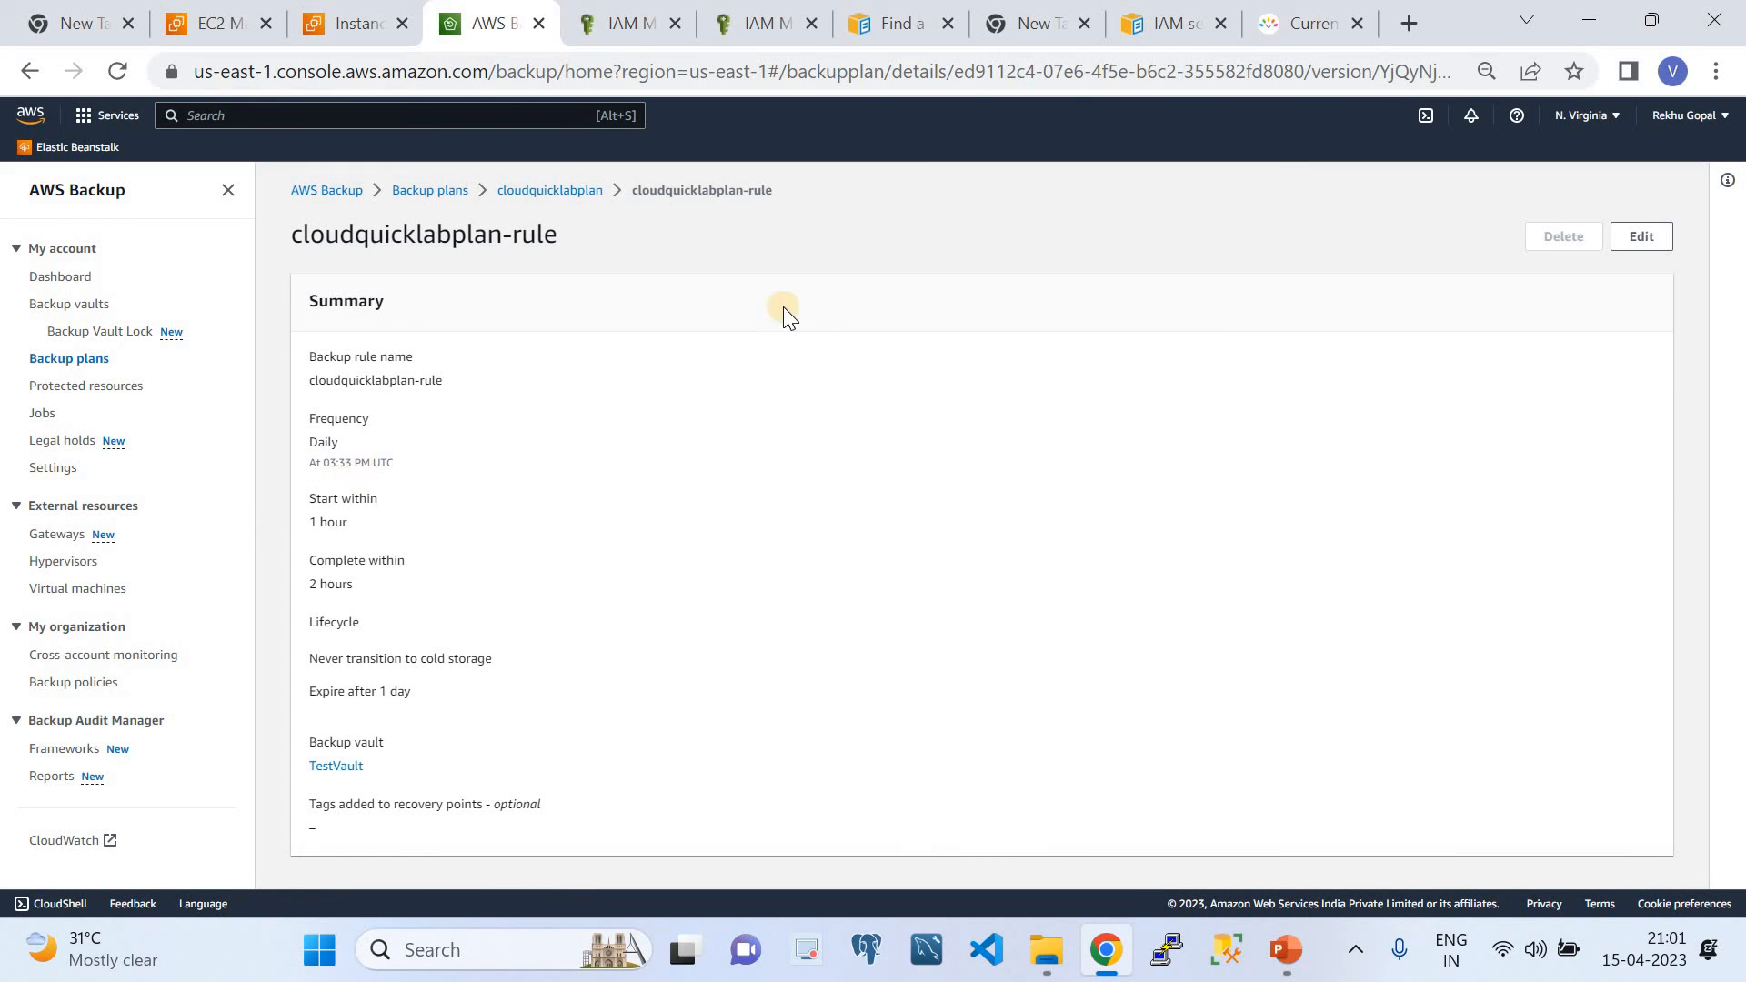
Refresh the backup jobs list repeatedly to look for new scheduled jobs, and check the current UTC time
left_click(41, 420)
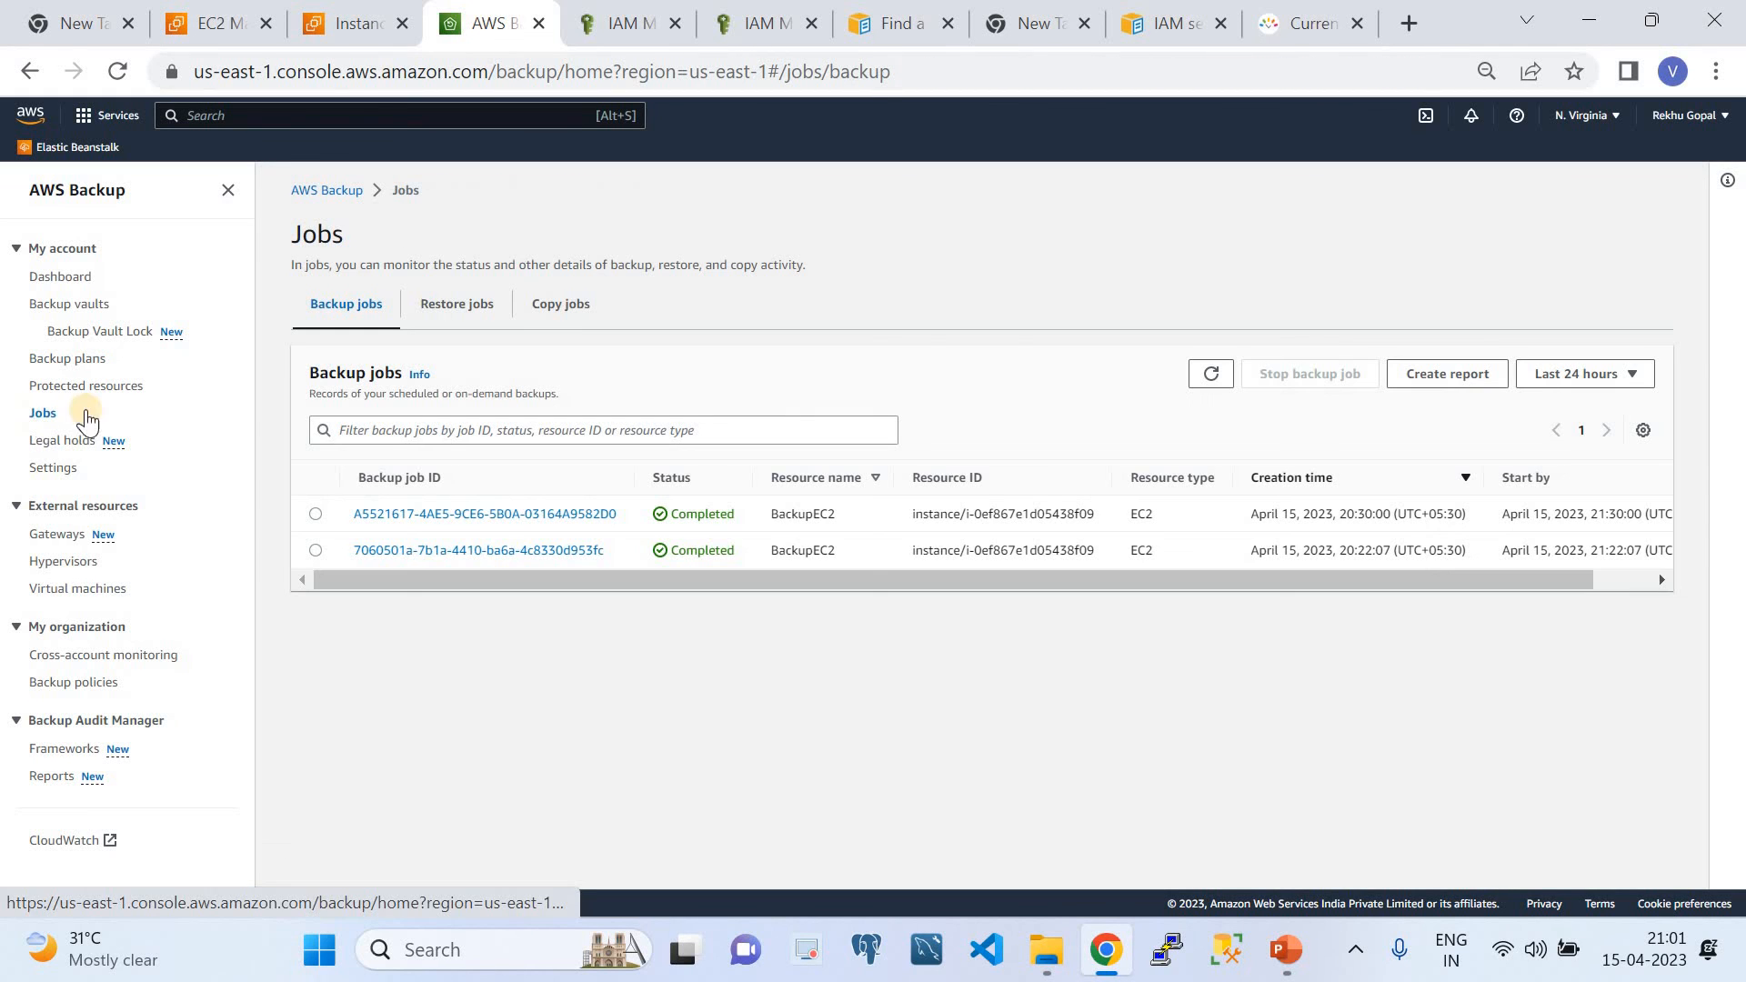
left_click(1206, 380)
left_click(1202, 378)
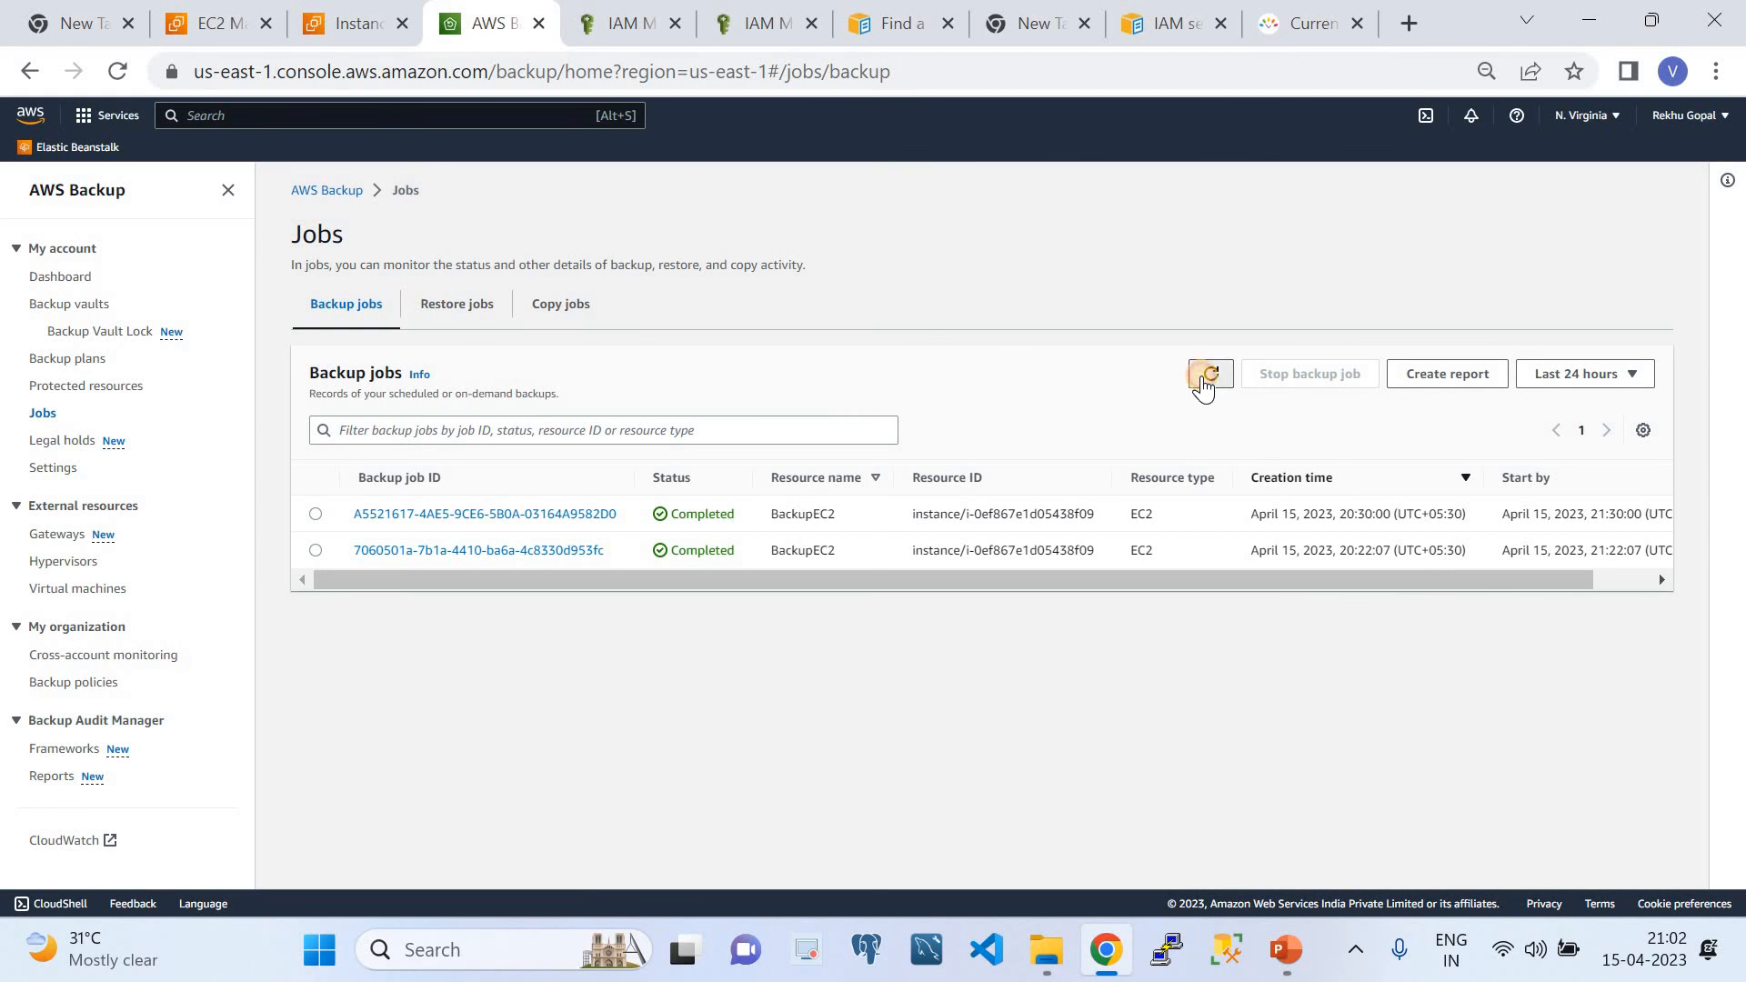
left_click(1202, 379)
left_click(1203, 379)
left_click(1202, 378)
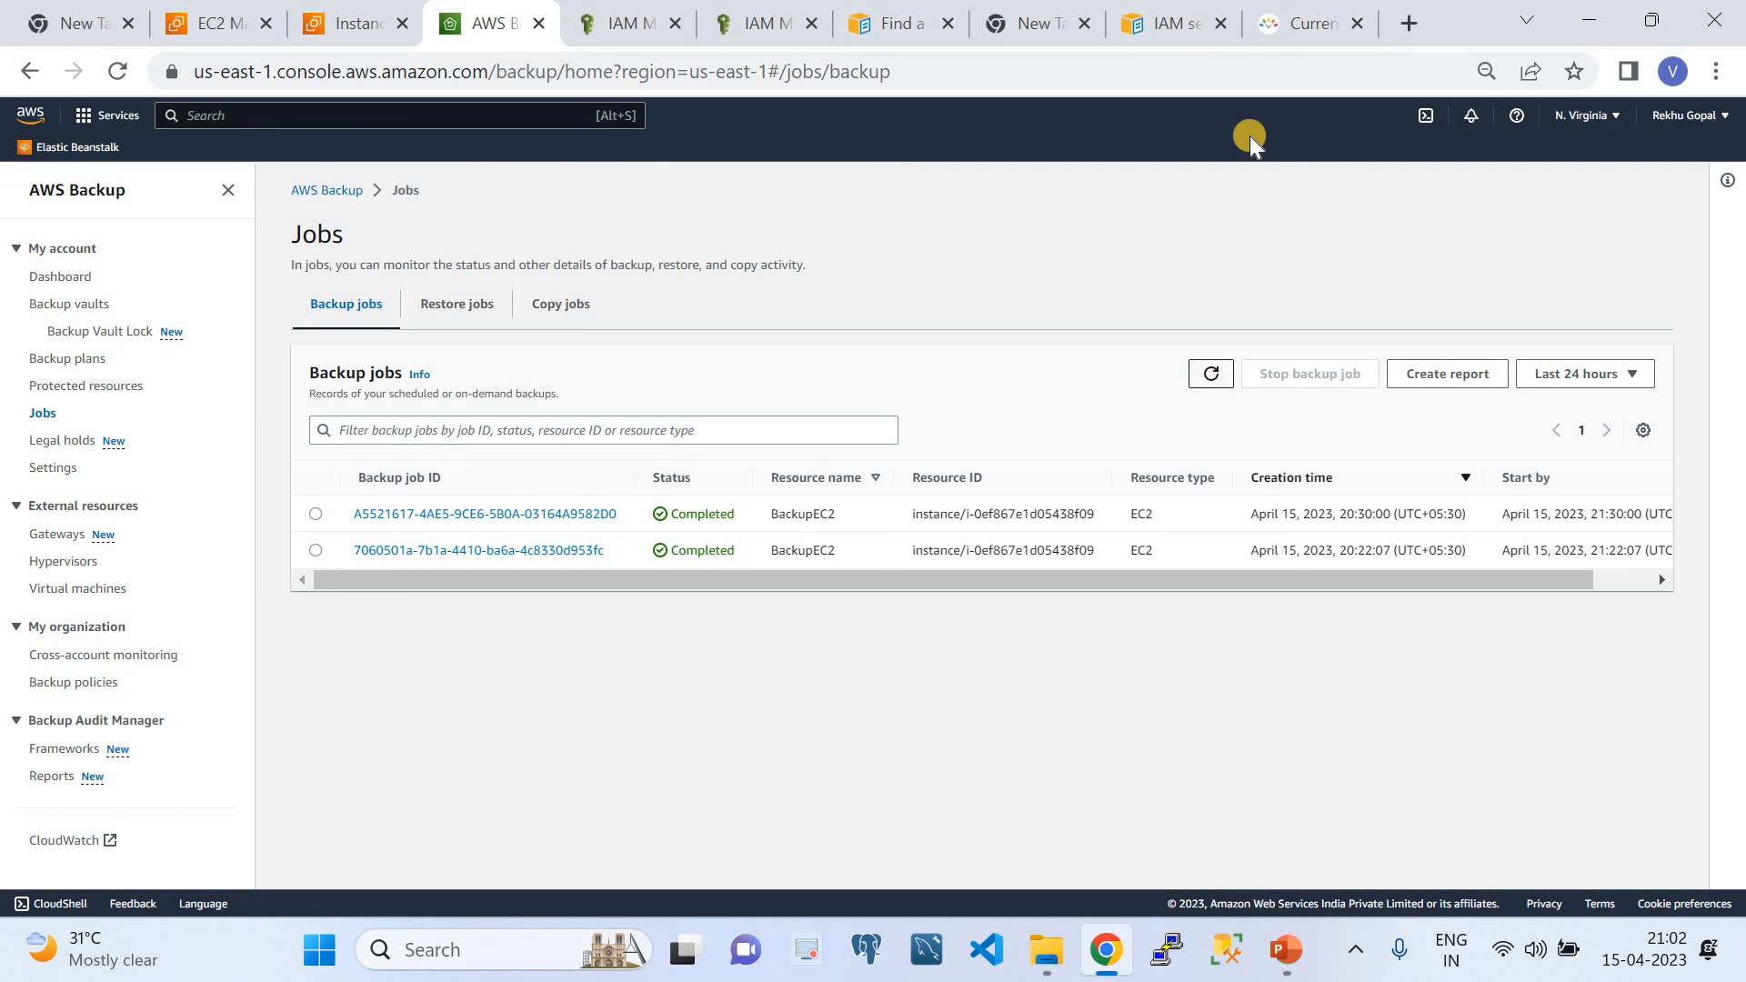
left_click(1281, 14)
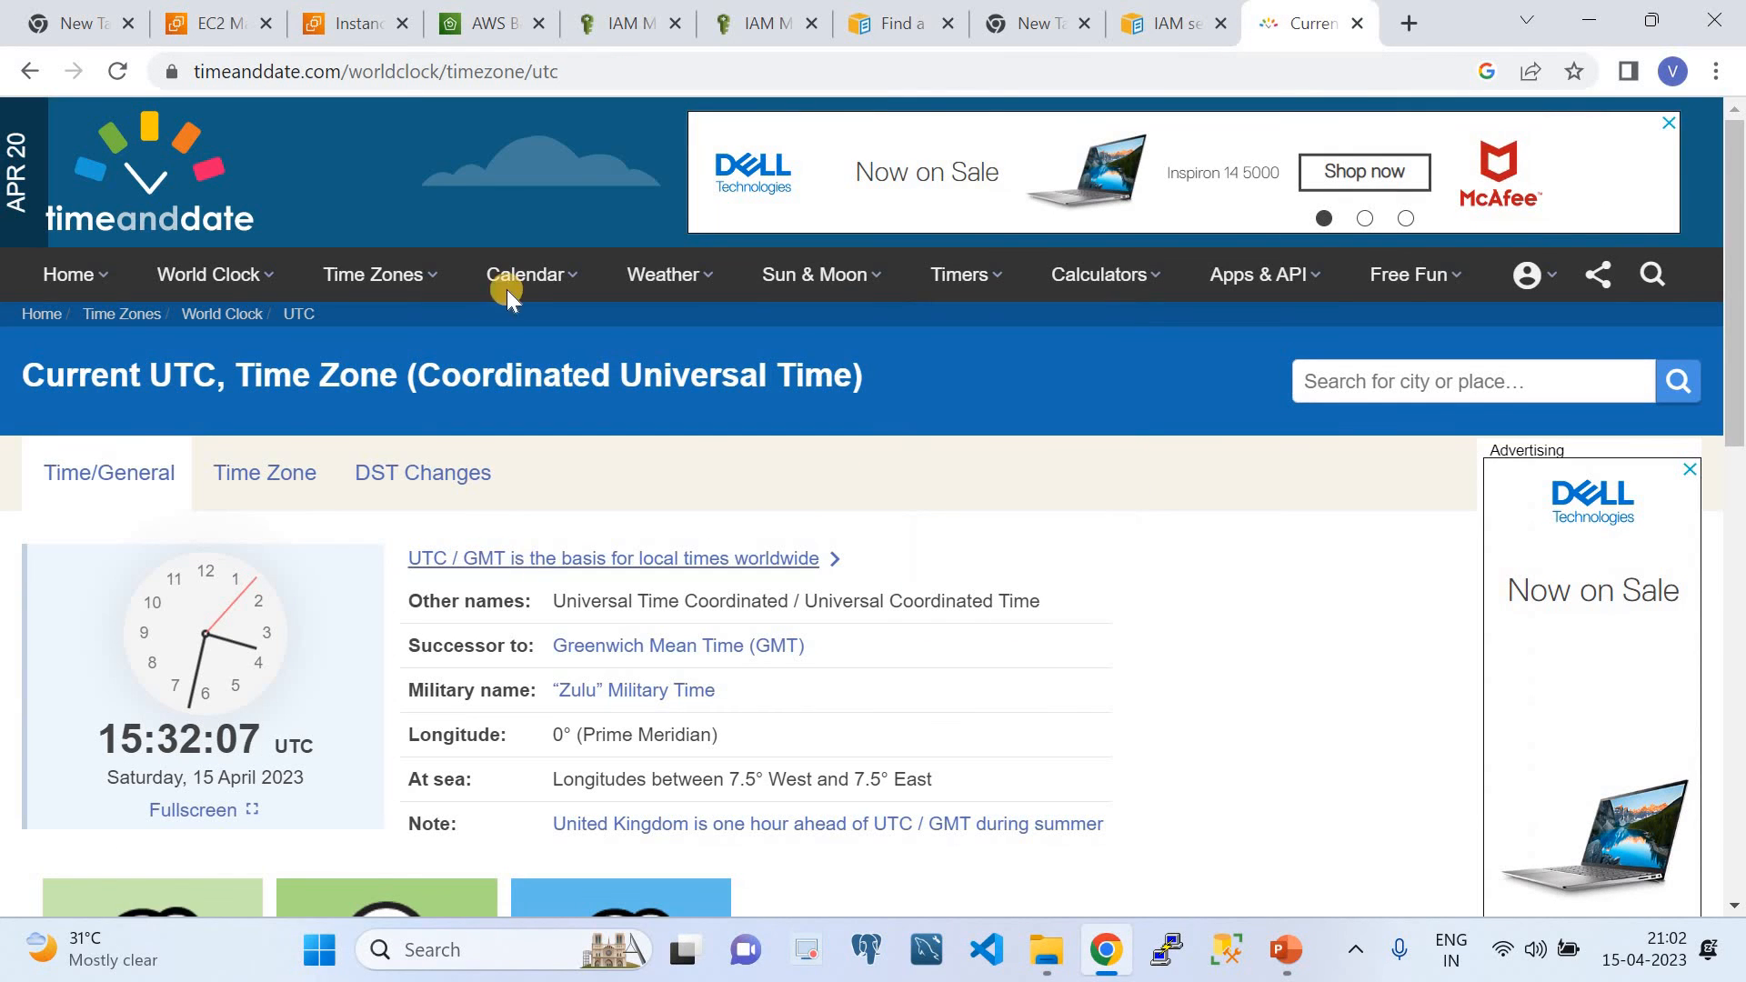
left_click(487, 30)
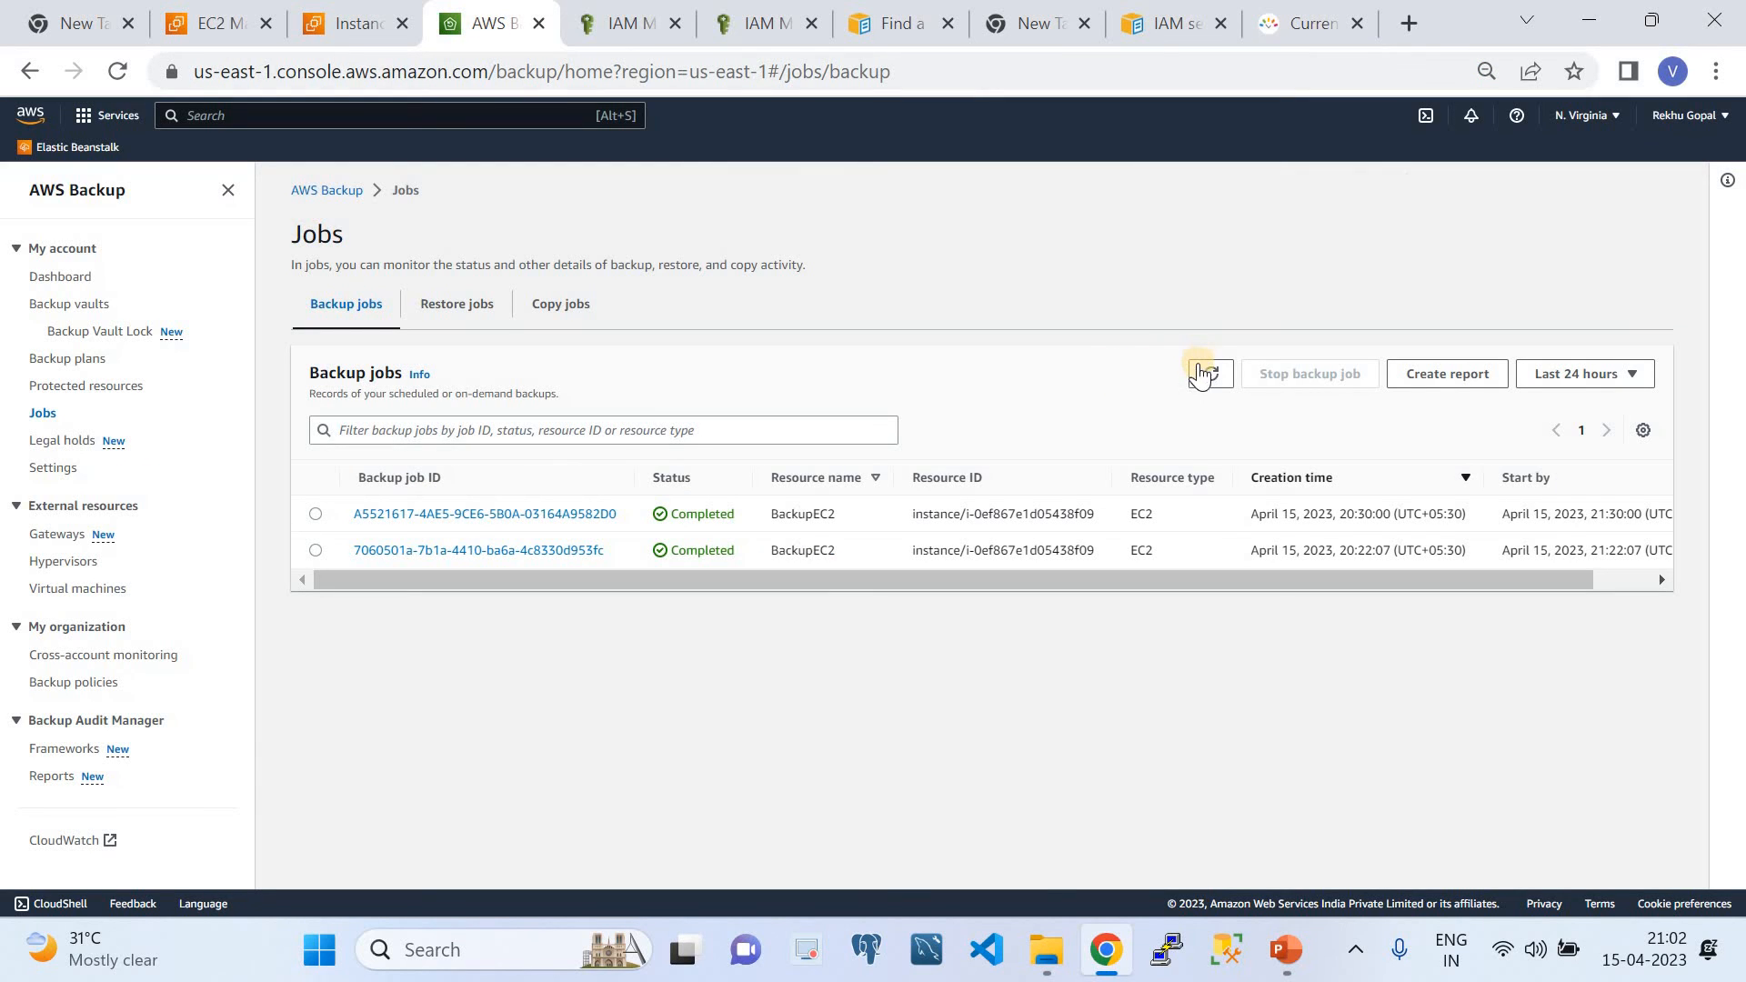
Reload the backup jobs records and look through the restore jobs as well
left_click(91, 360)
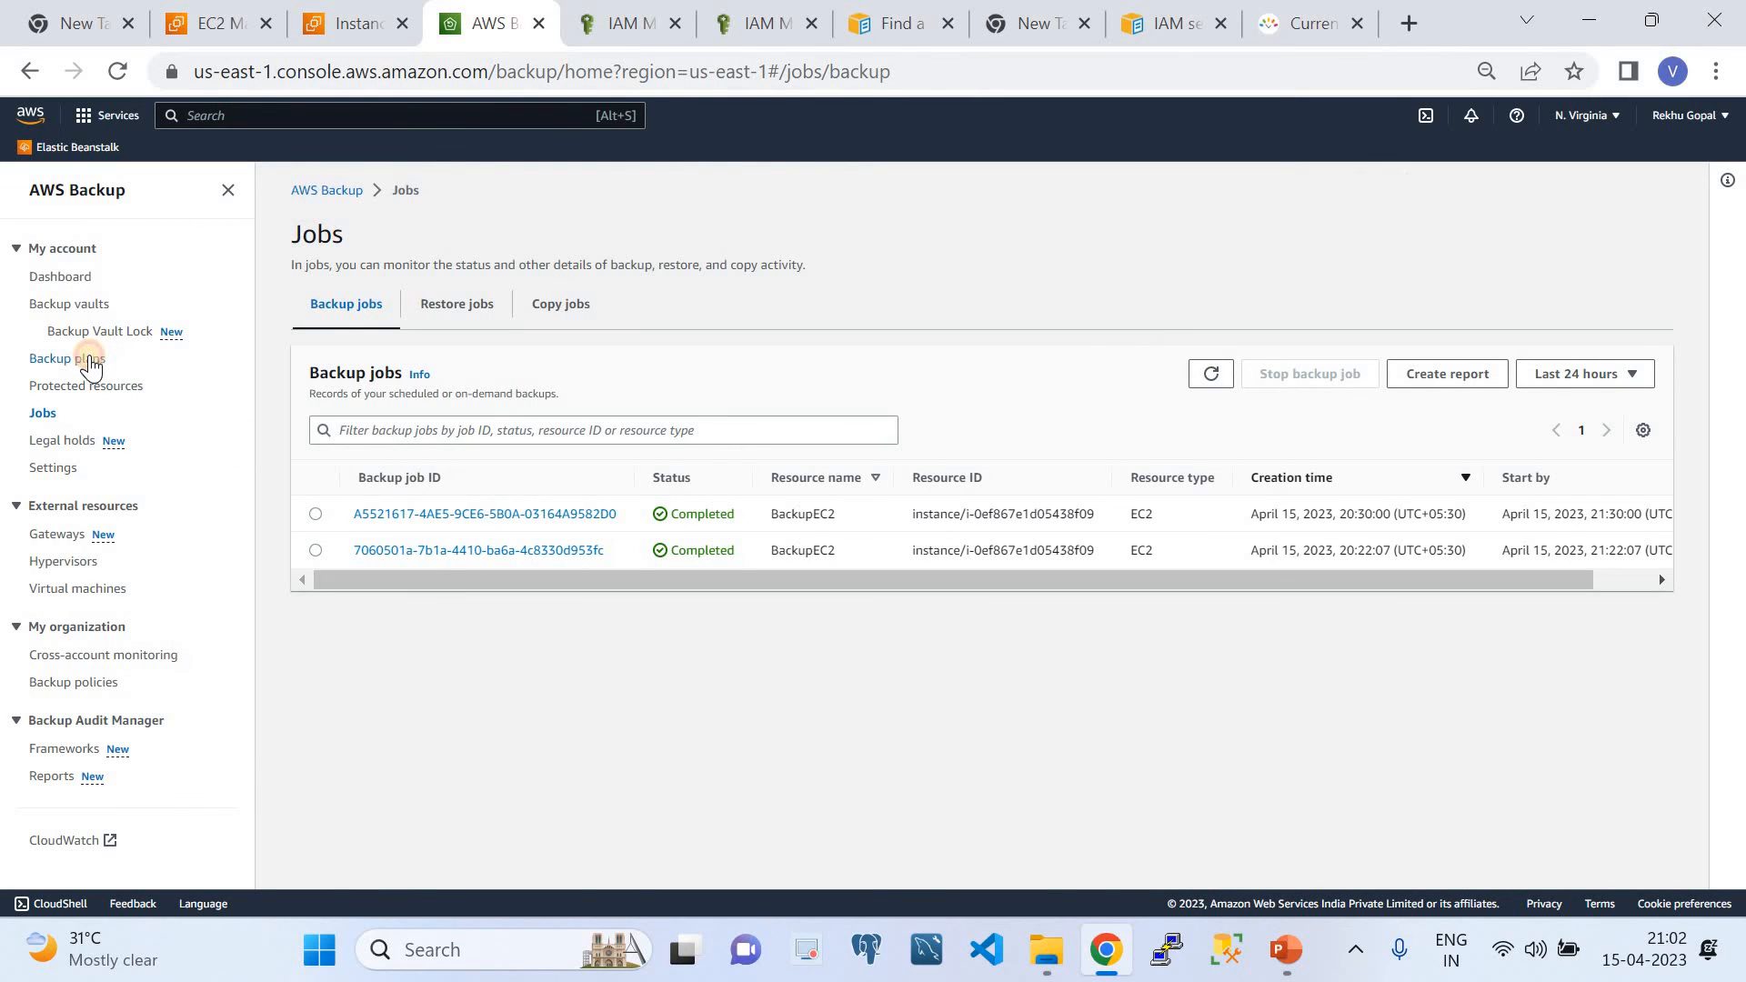
left_click(47, 413)
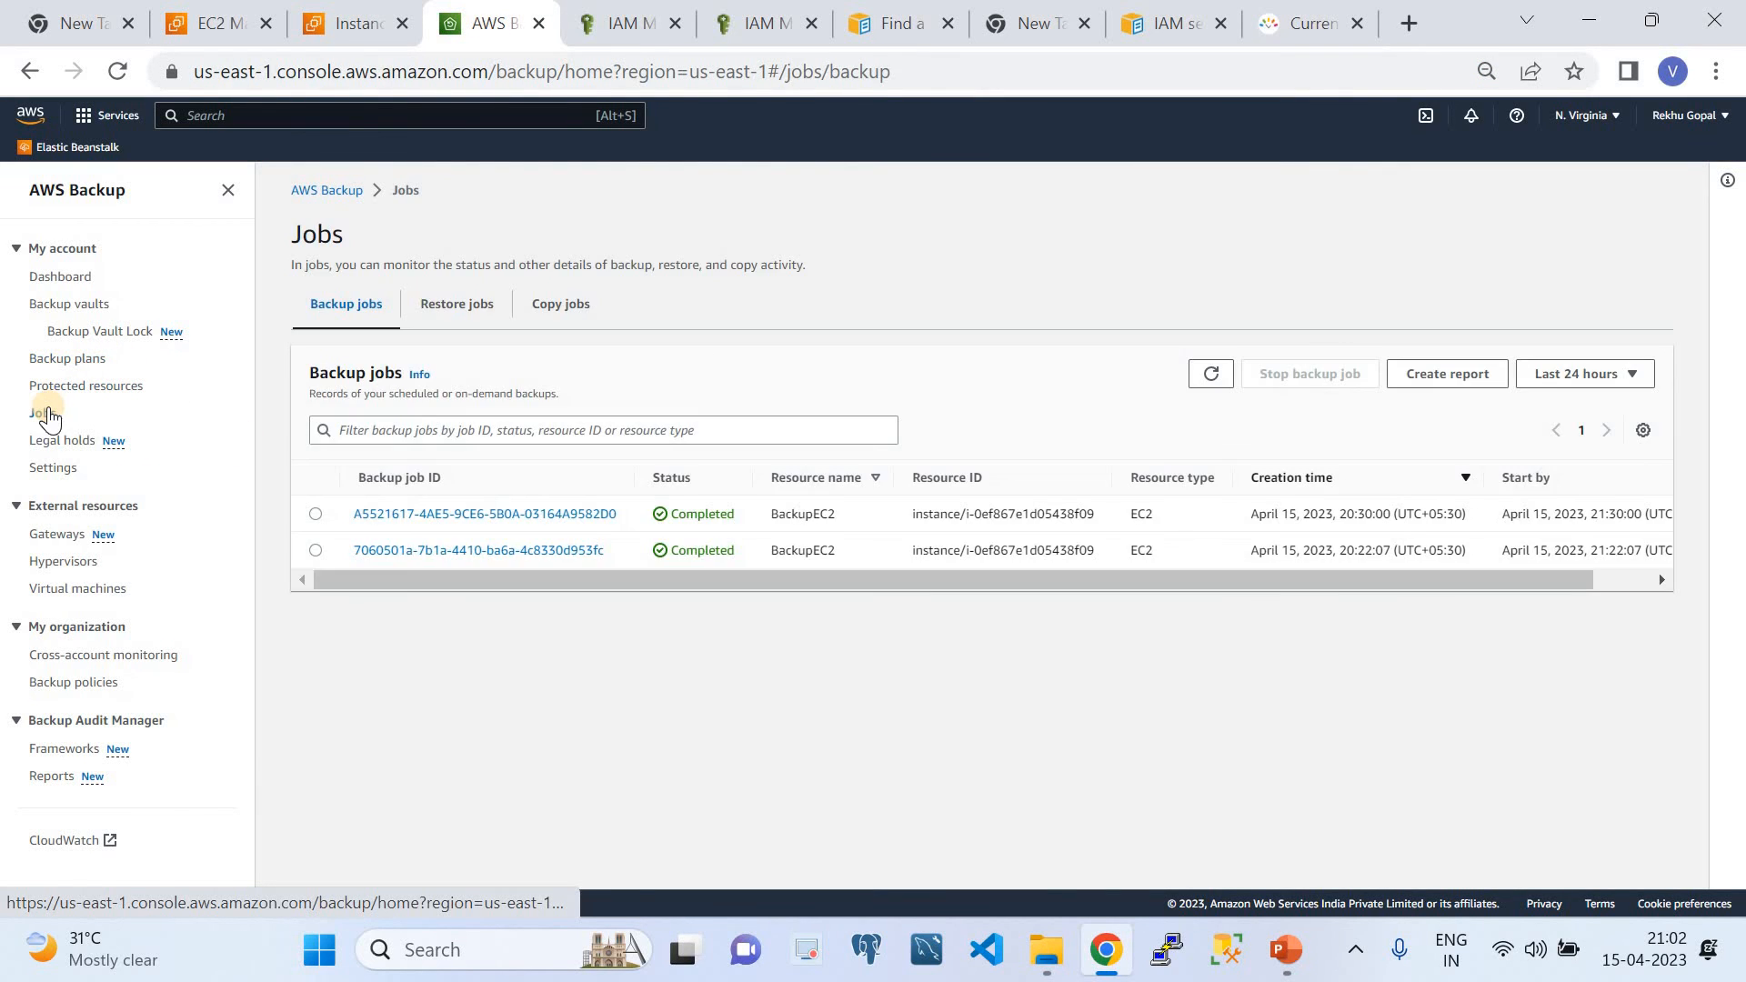
left_click(1206, 378)
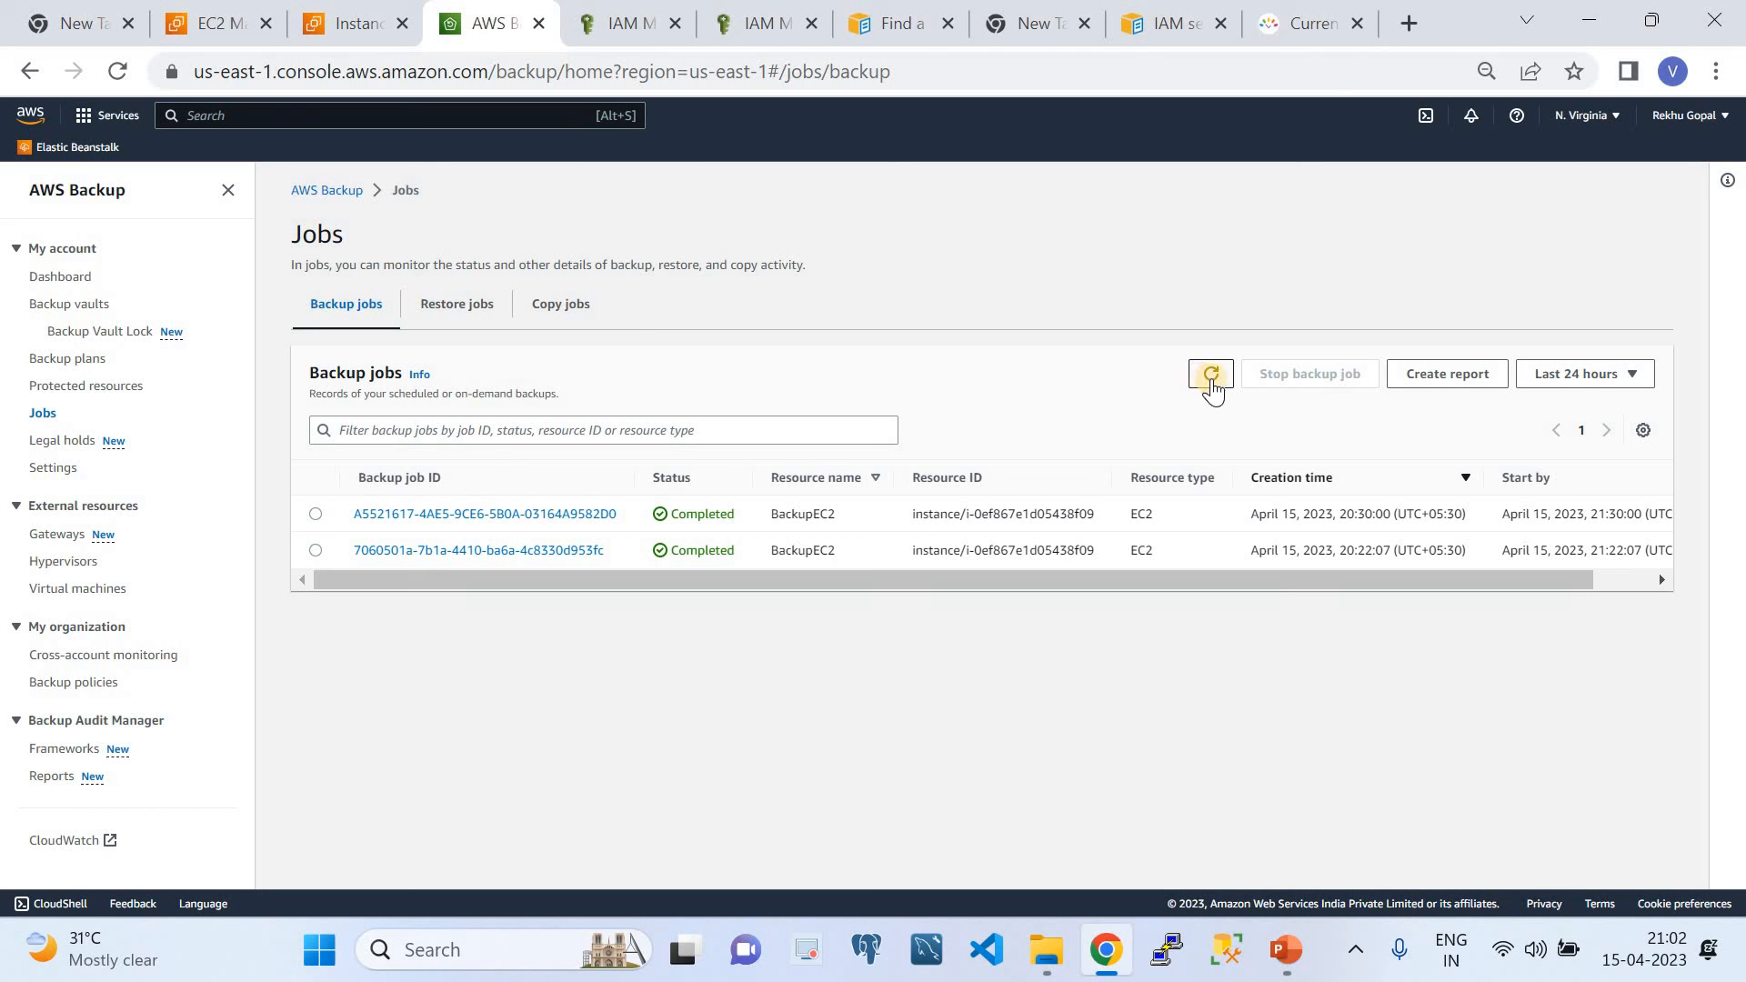
left_click(475, 309)
left_click(339, 307)
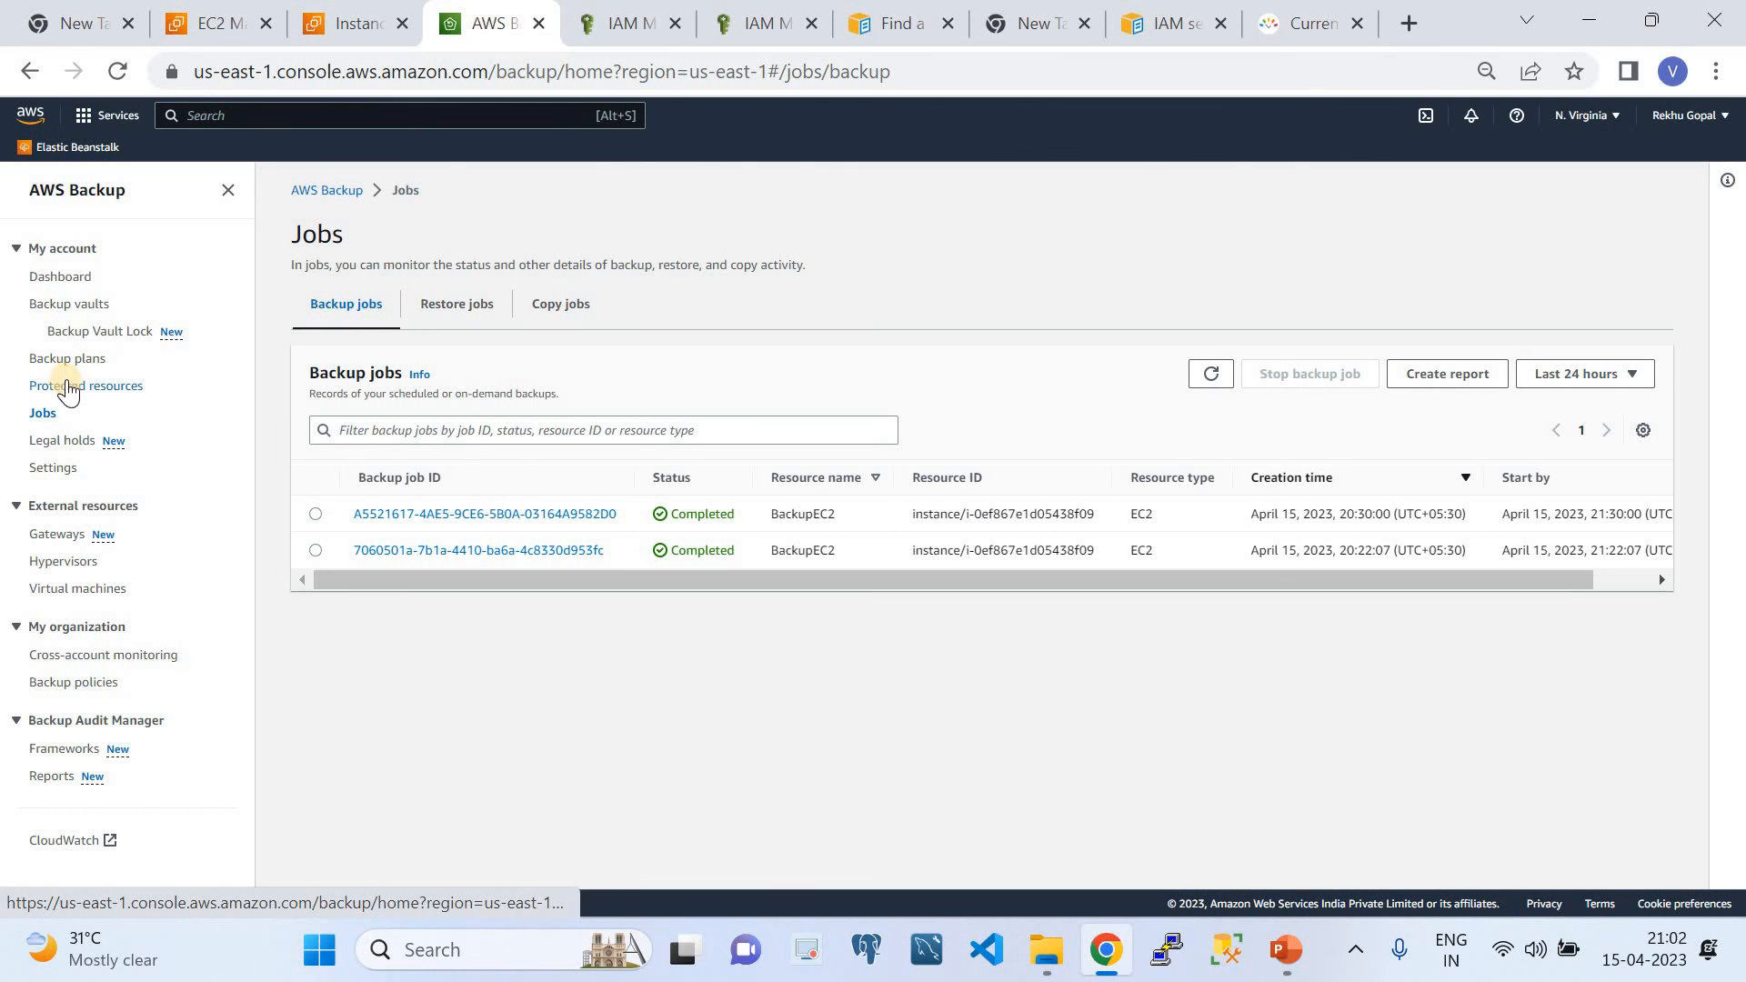
Compare the start times in the summaries of cloudquicklabplan-rule and the EC2-Backup-Plan rule
left_click(57, 362)
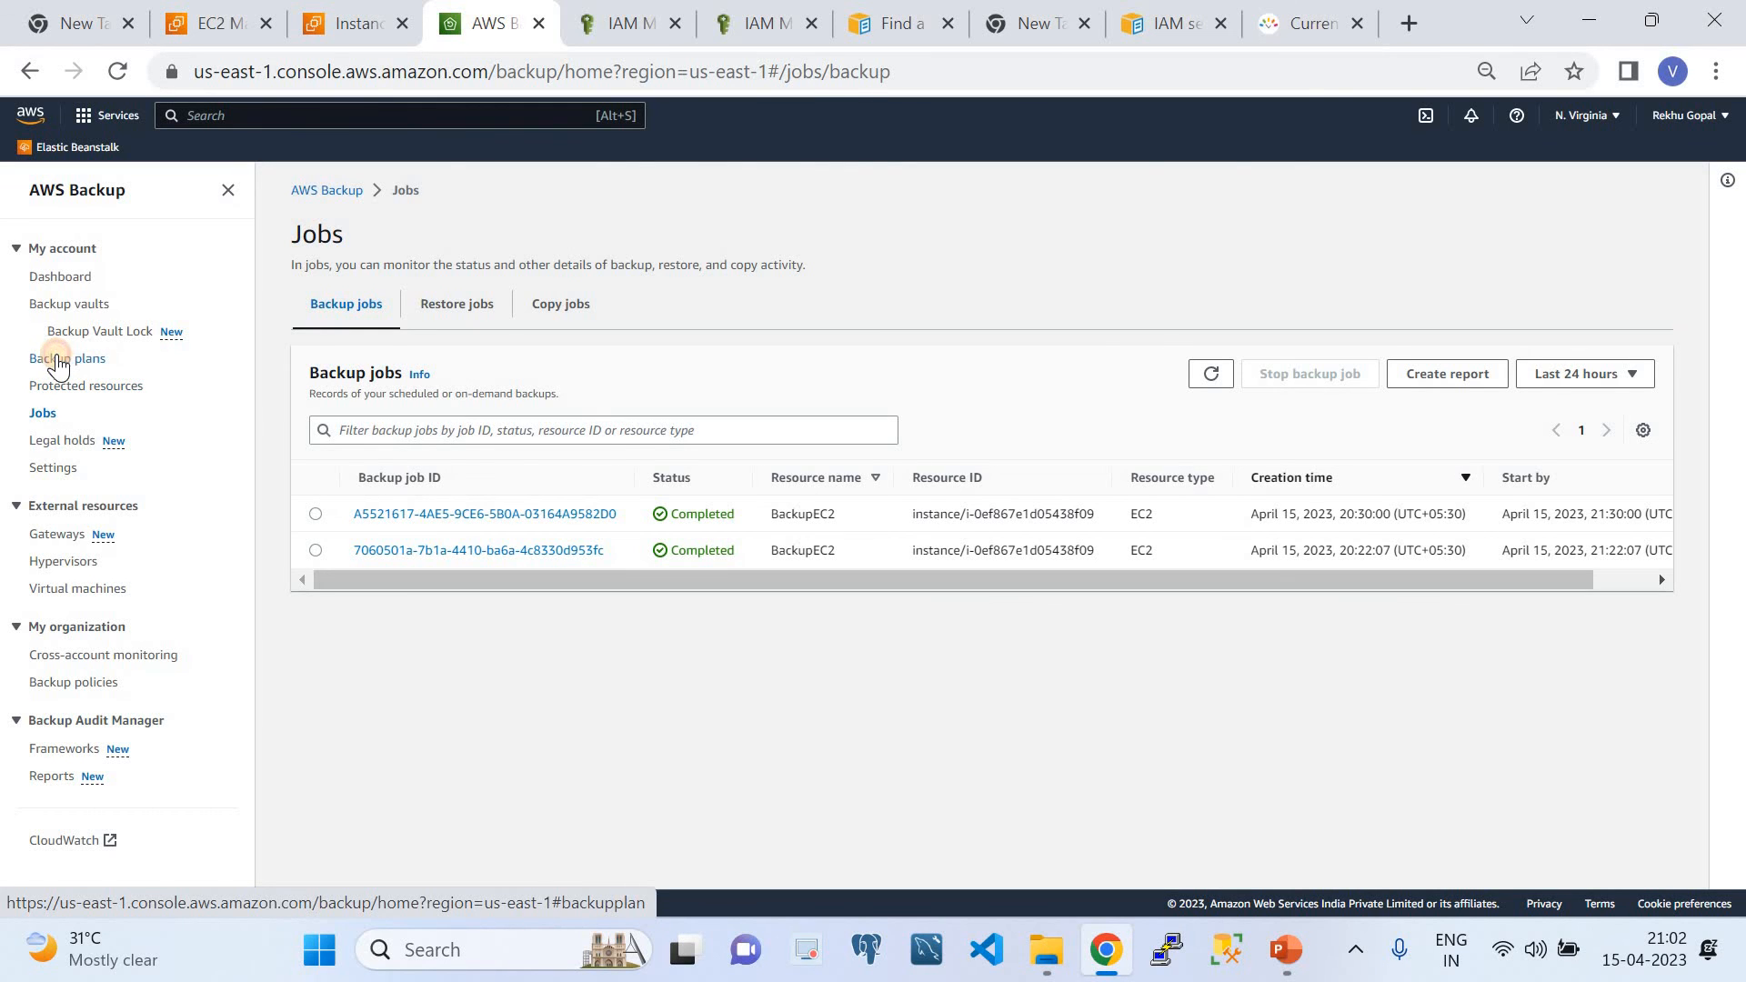
left_click(378, 418)
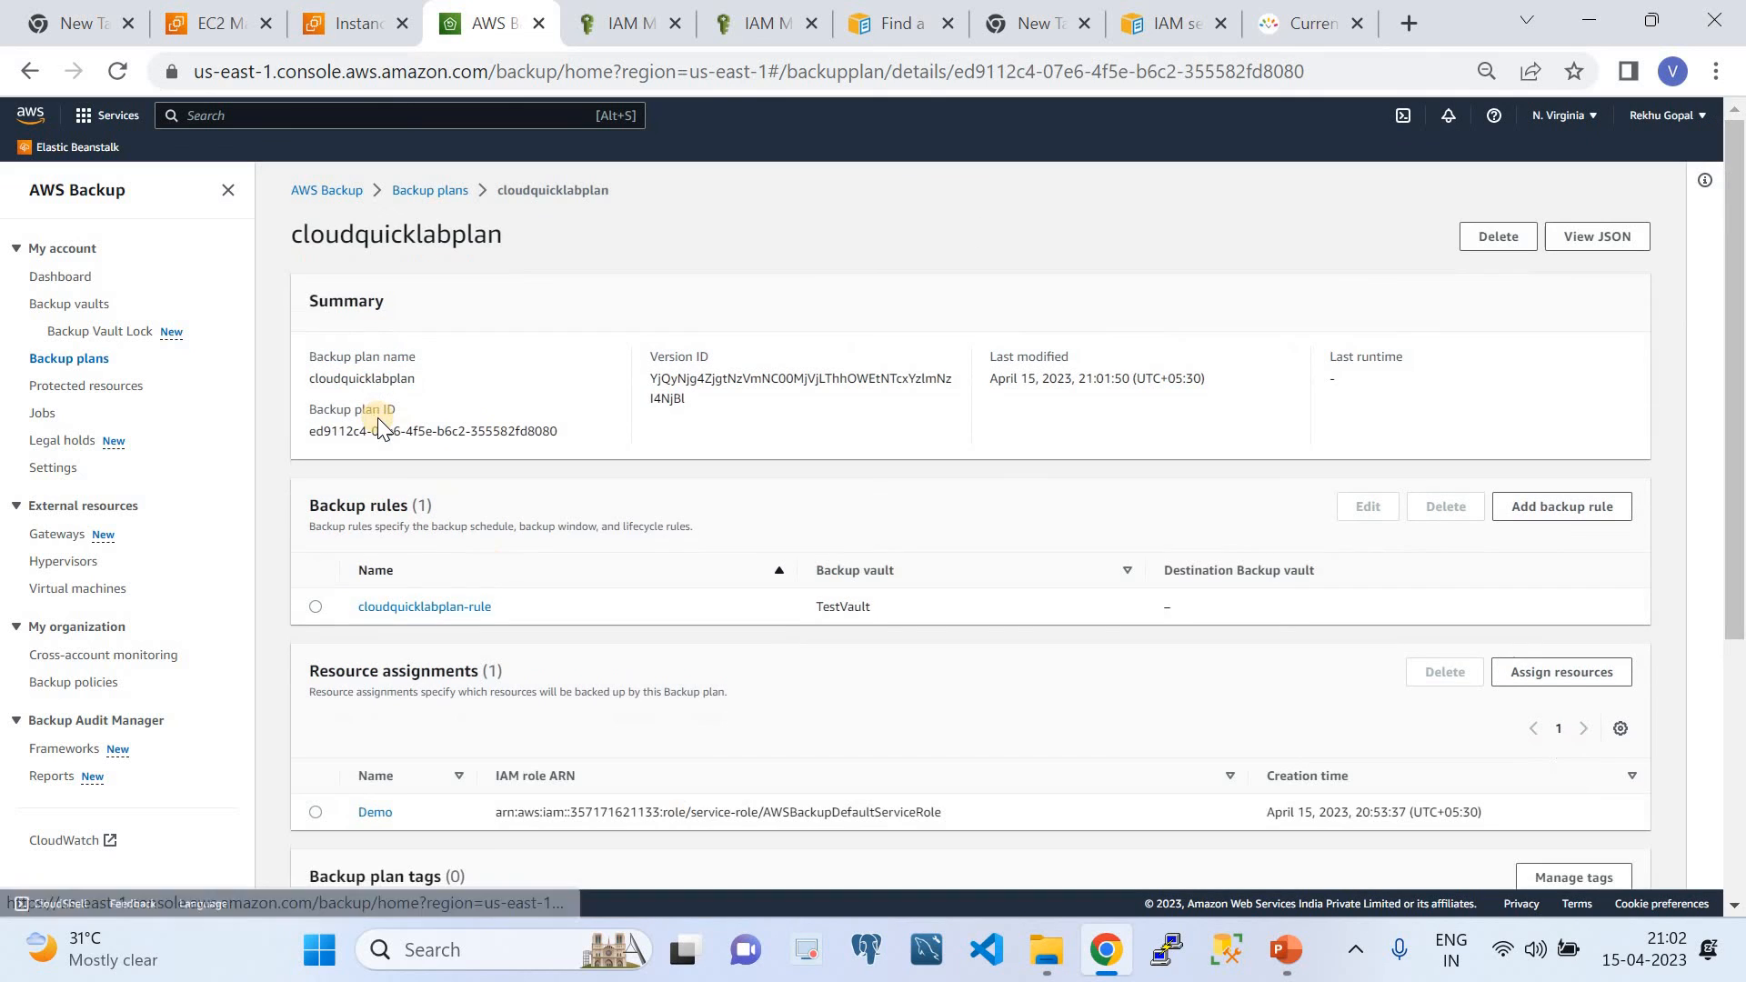
left_click(471, 606)
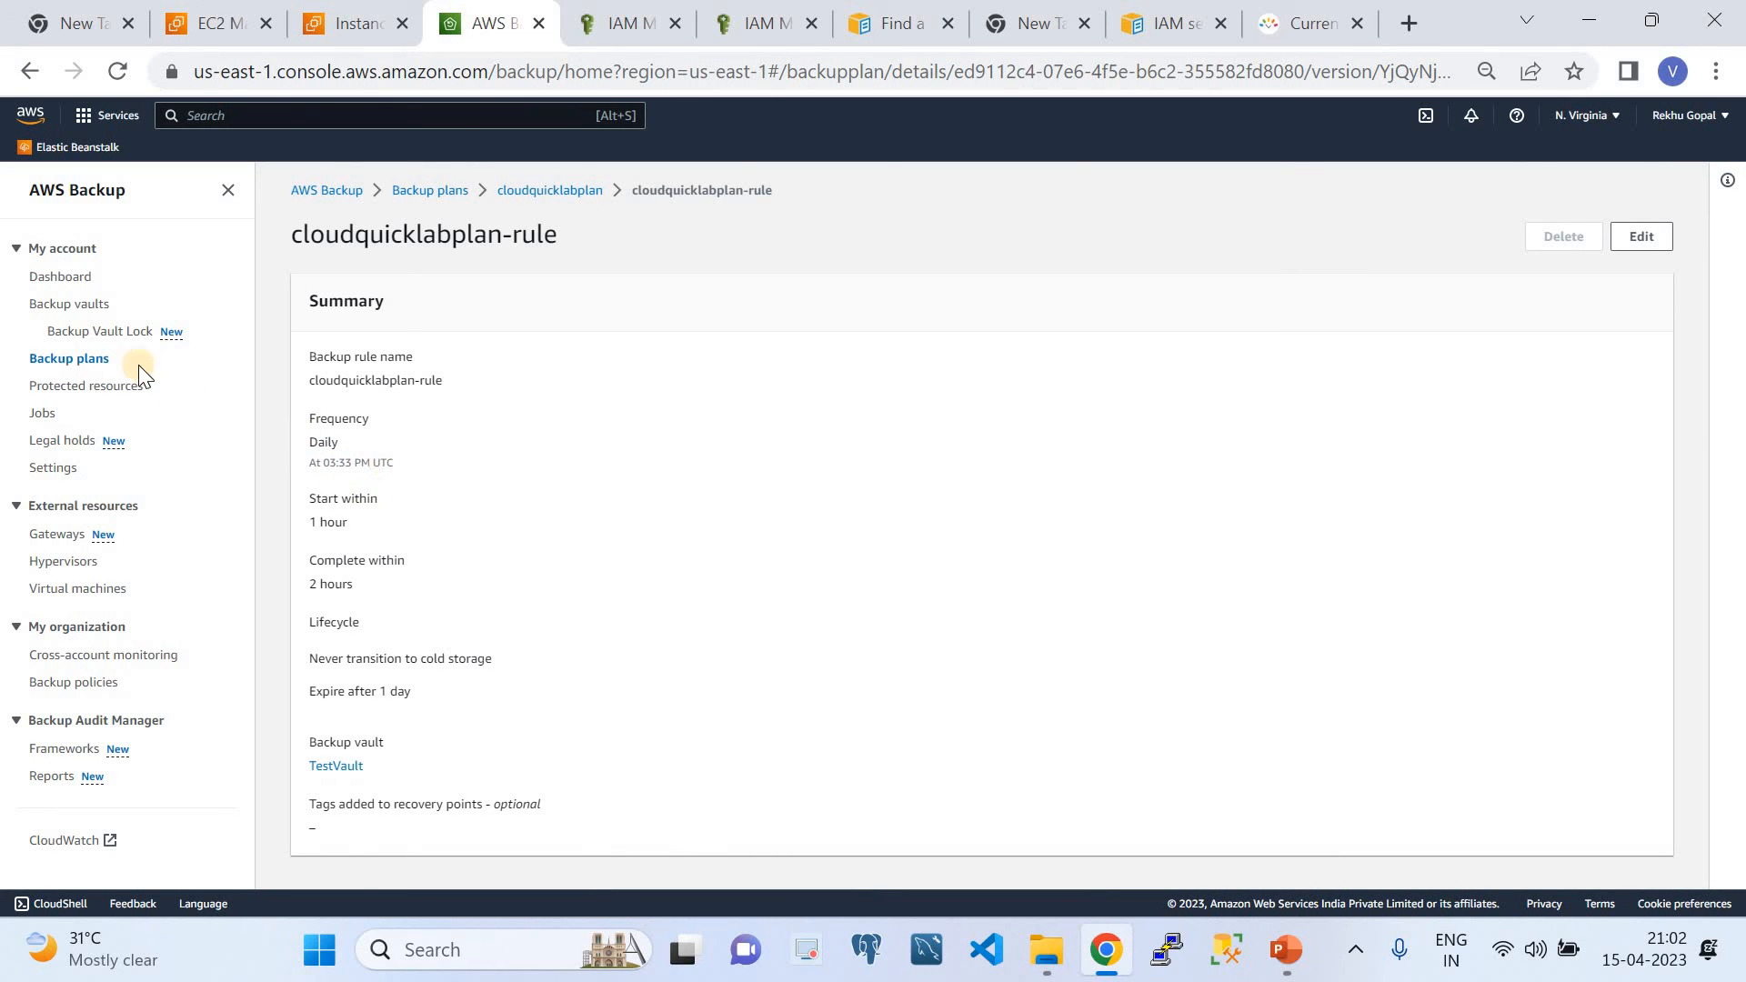
left_click(94, 364)
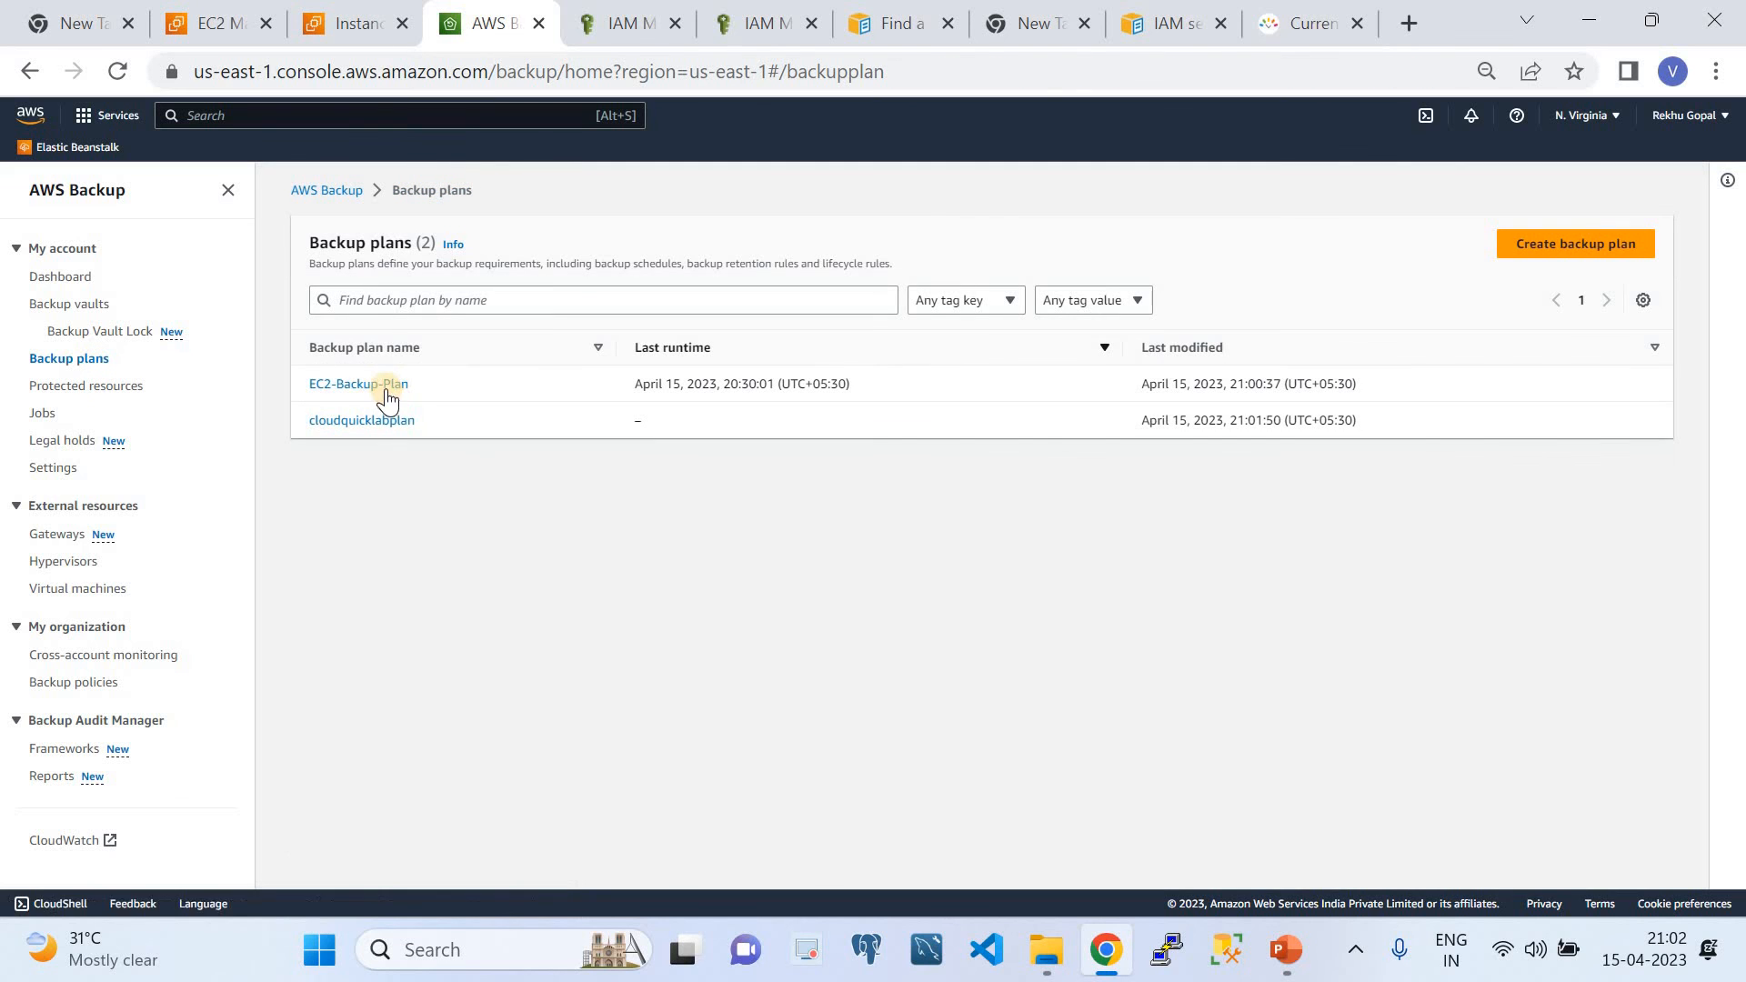
left_click(389, 385)
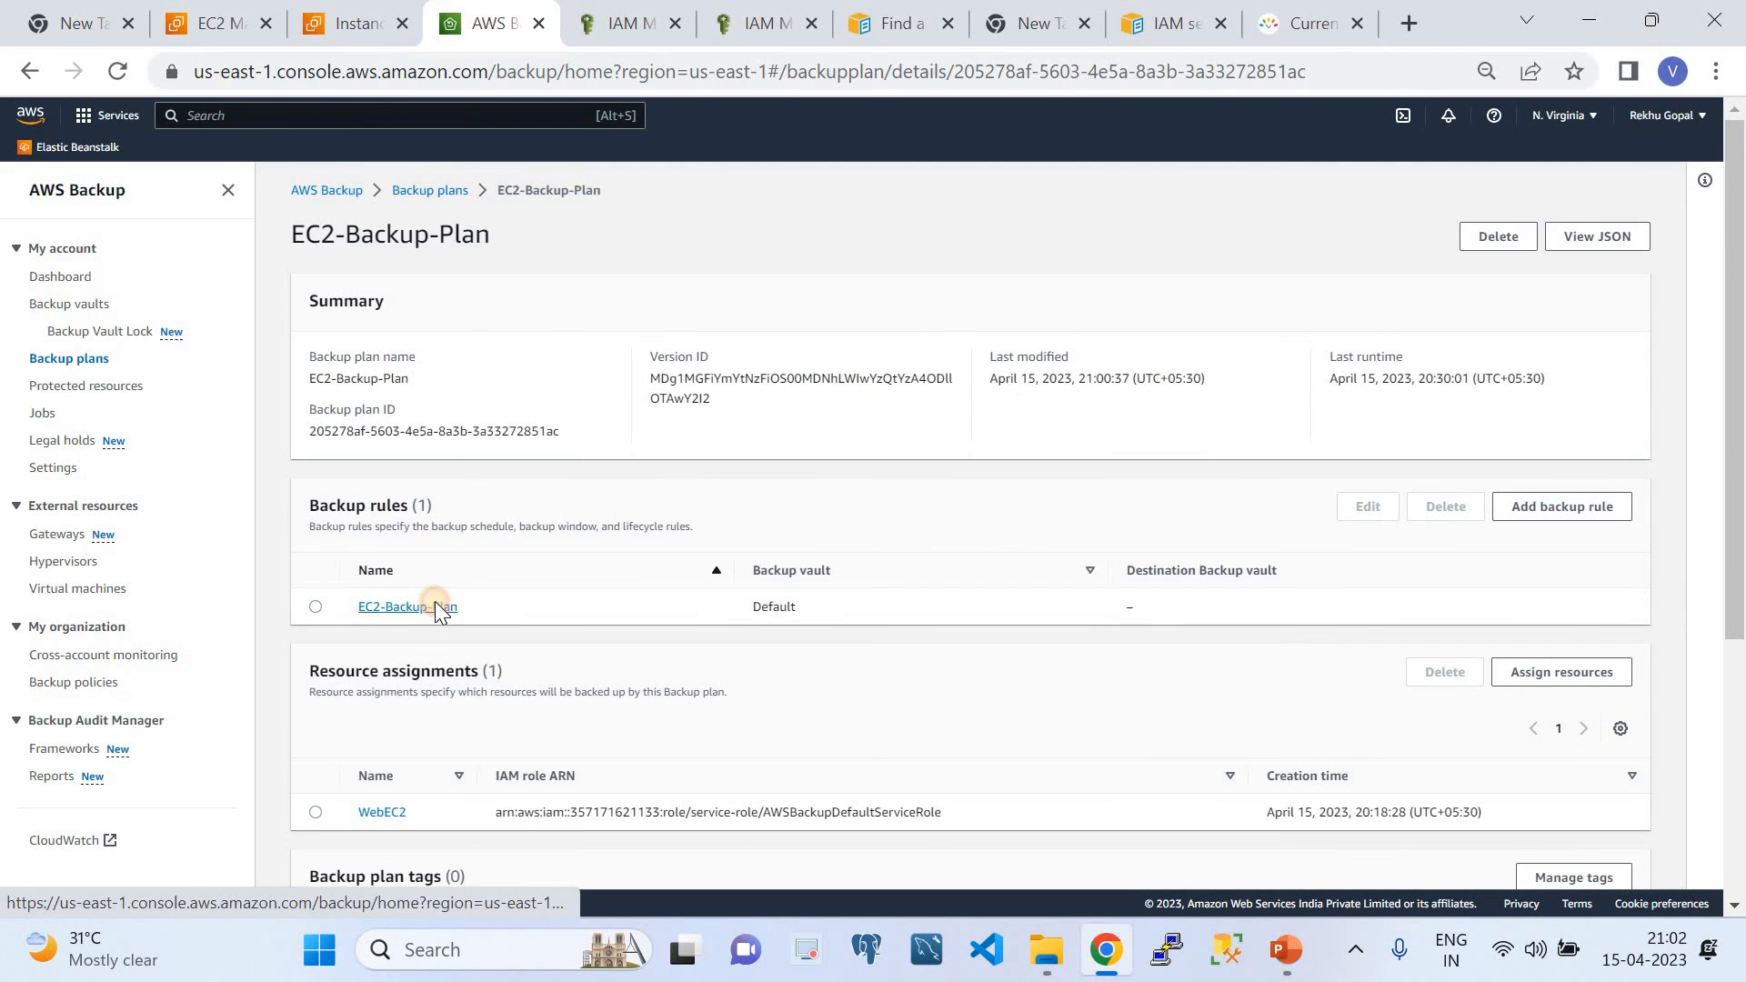
left_click(440, 606)
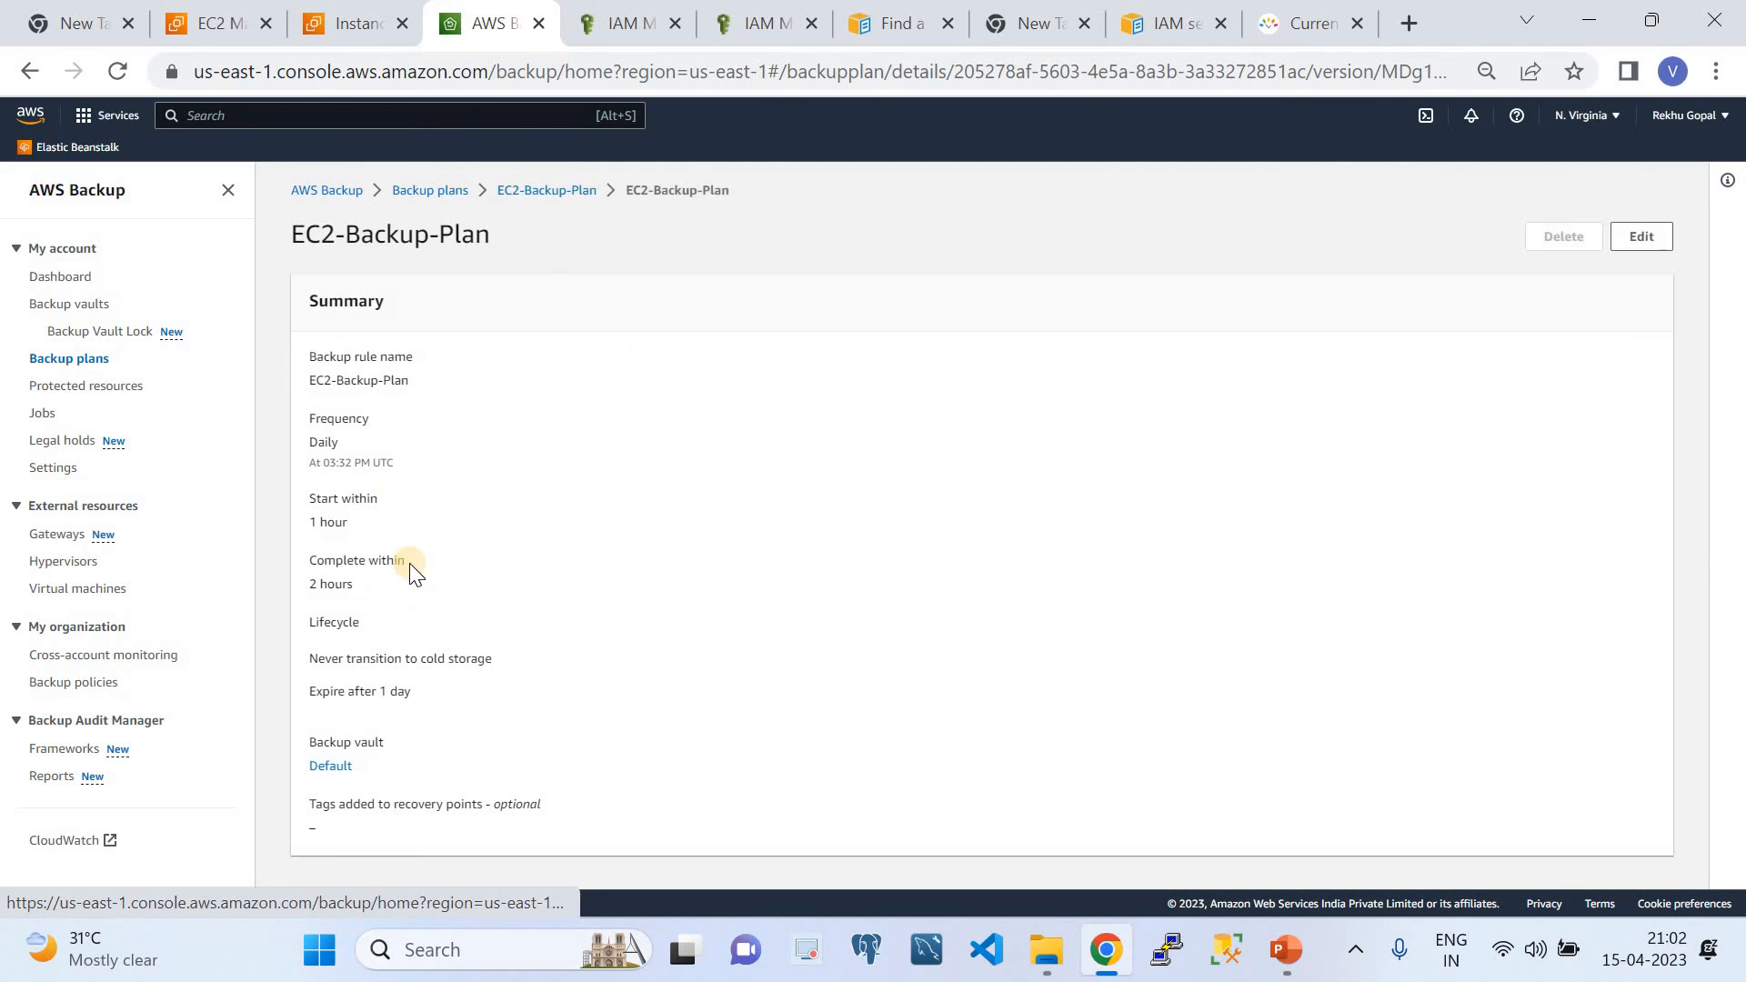
Refresh the backup jobs list again to look for newly started jobs
left_click(46, 414)
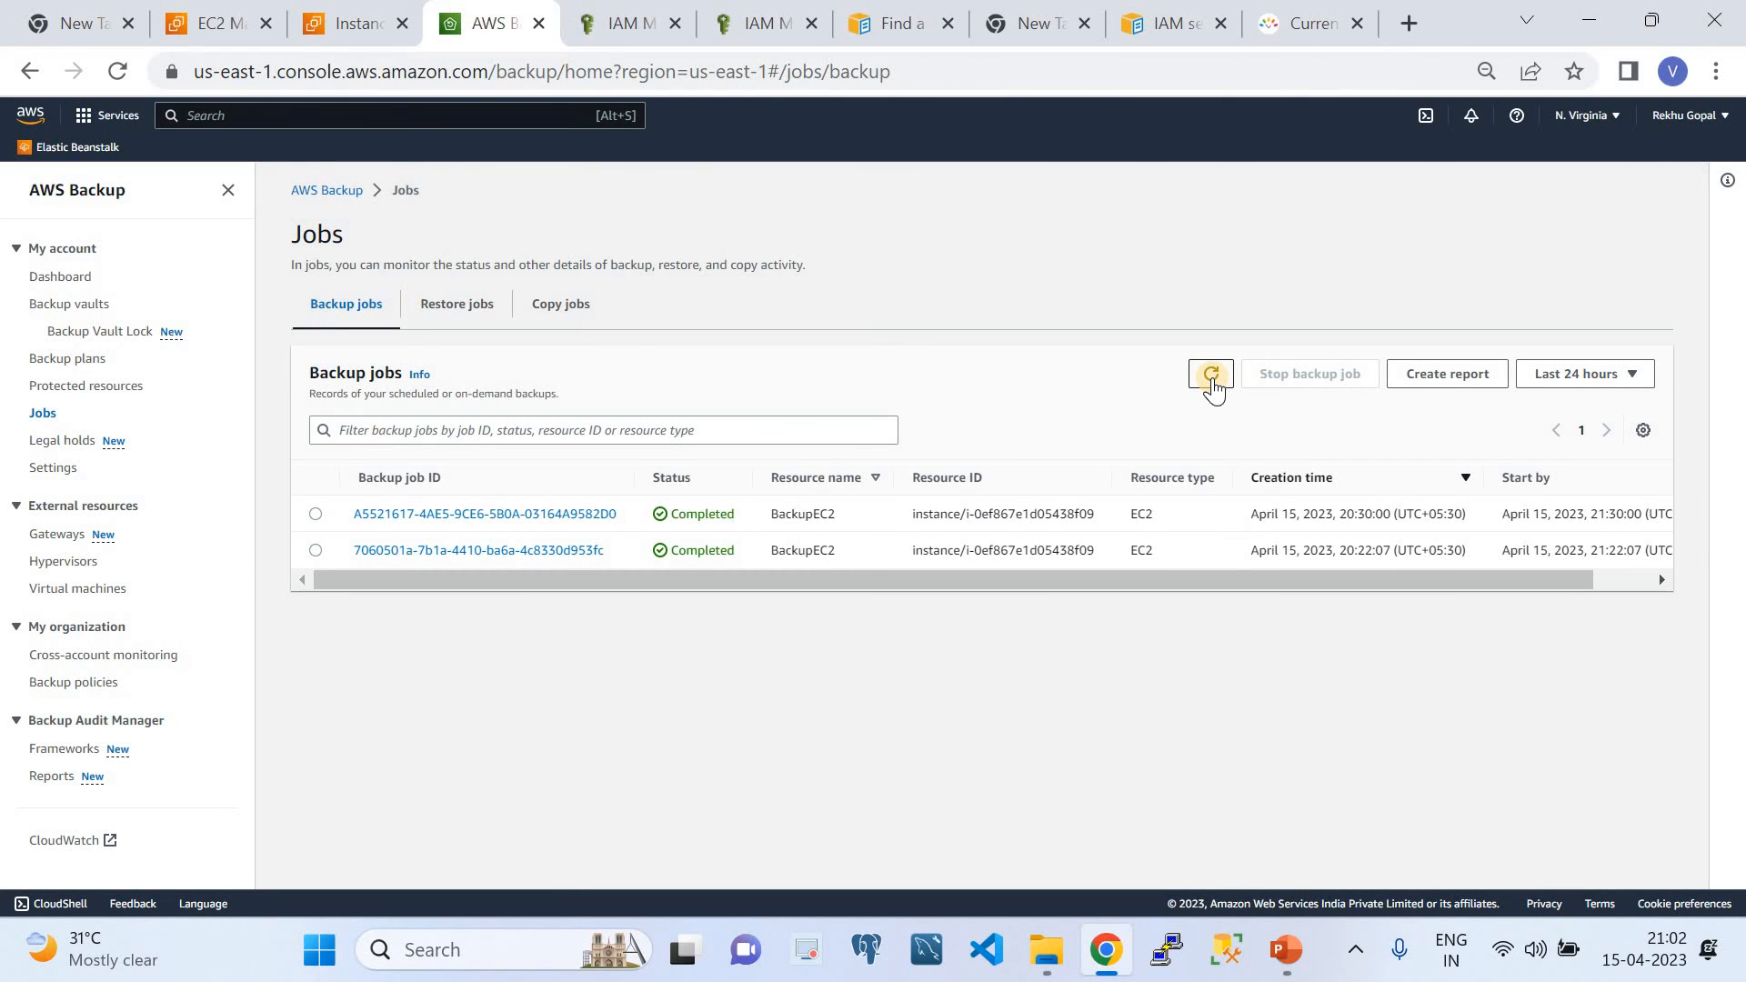
left_click(1212, 378)
left_click(1212, 378)
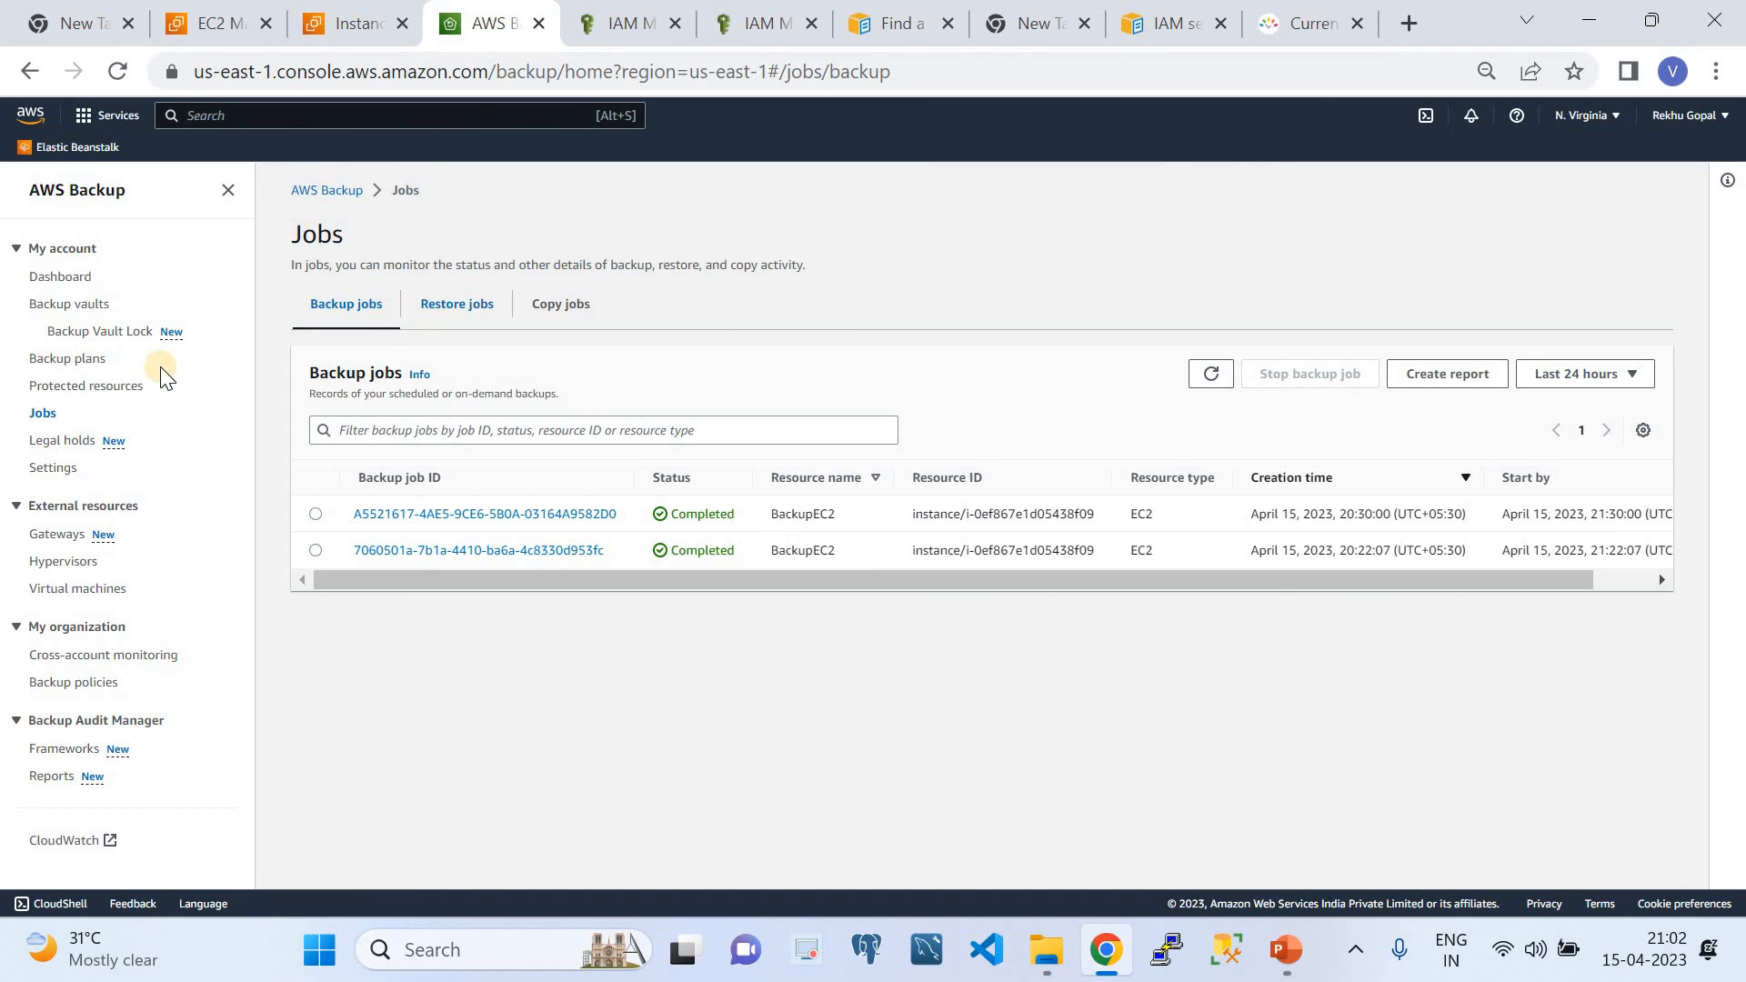
Reload the backup plans to check their last runtime, and check the backup jobs and the protected resource's last backup
left_click(84, 362)
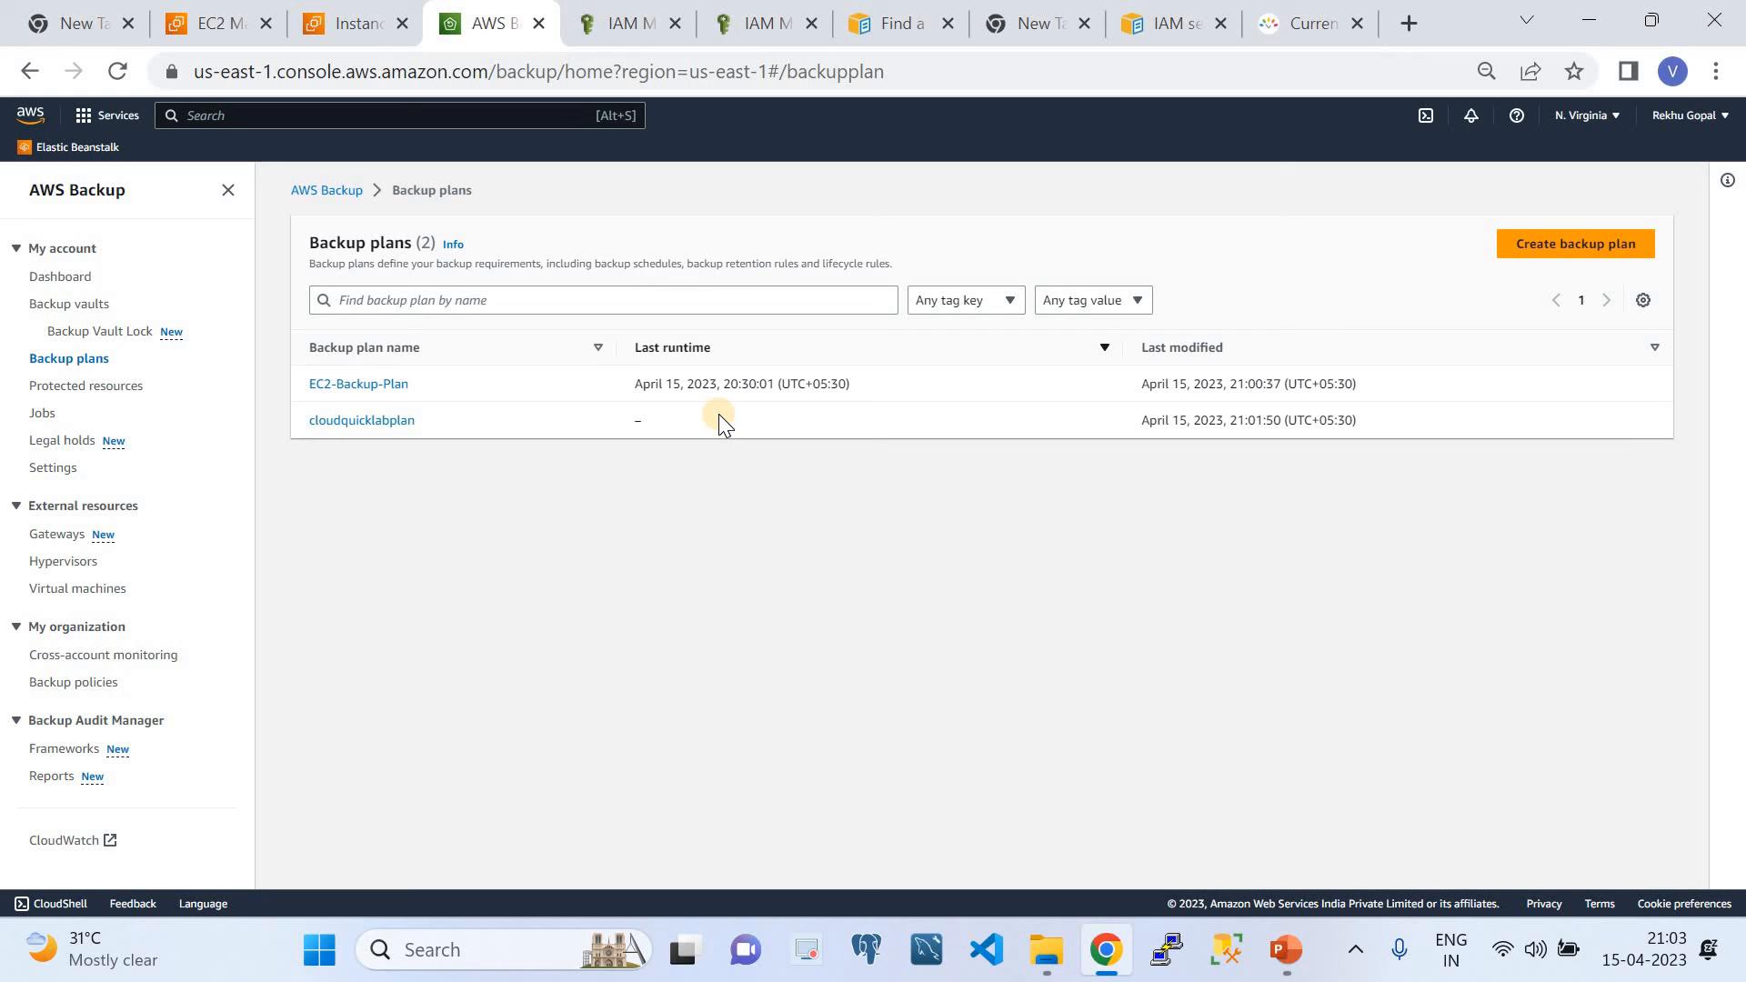
left_click(118, 72)
left_click(45, 415)
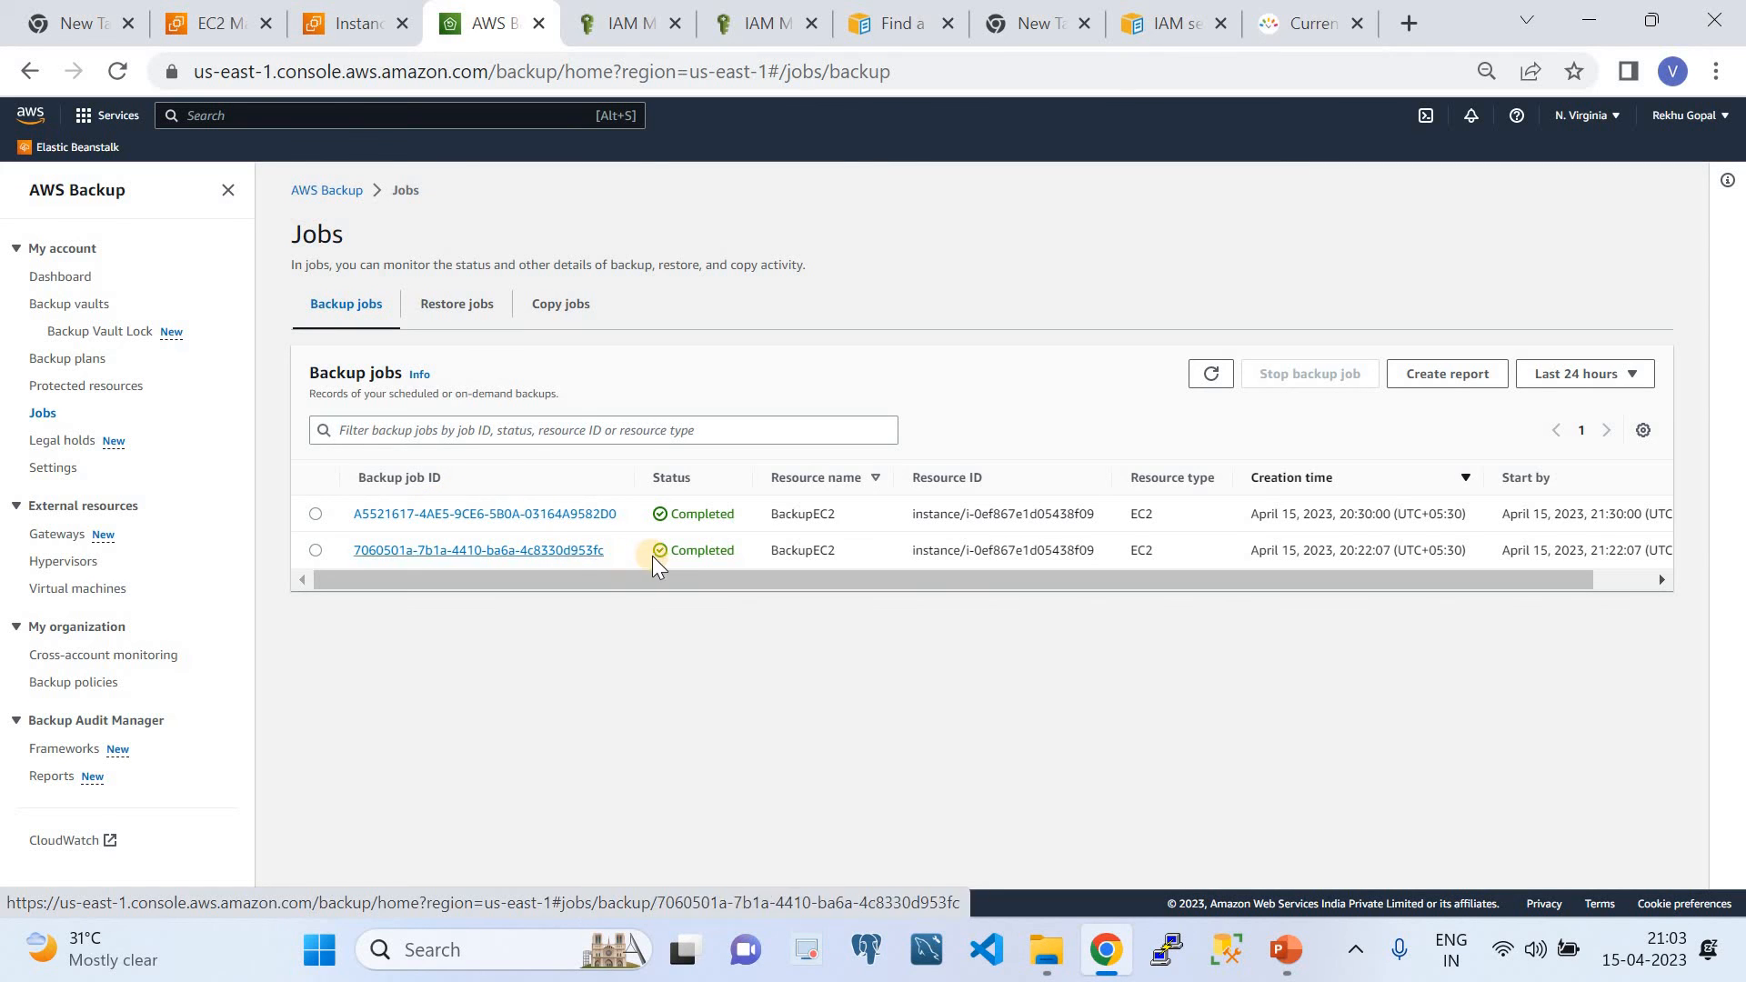
left_click(80, 389)
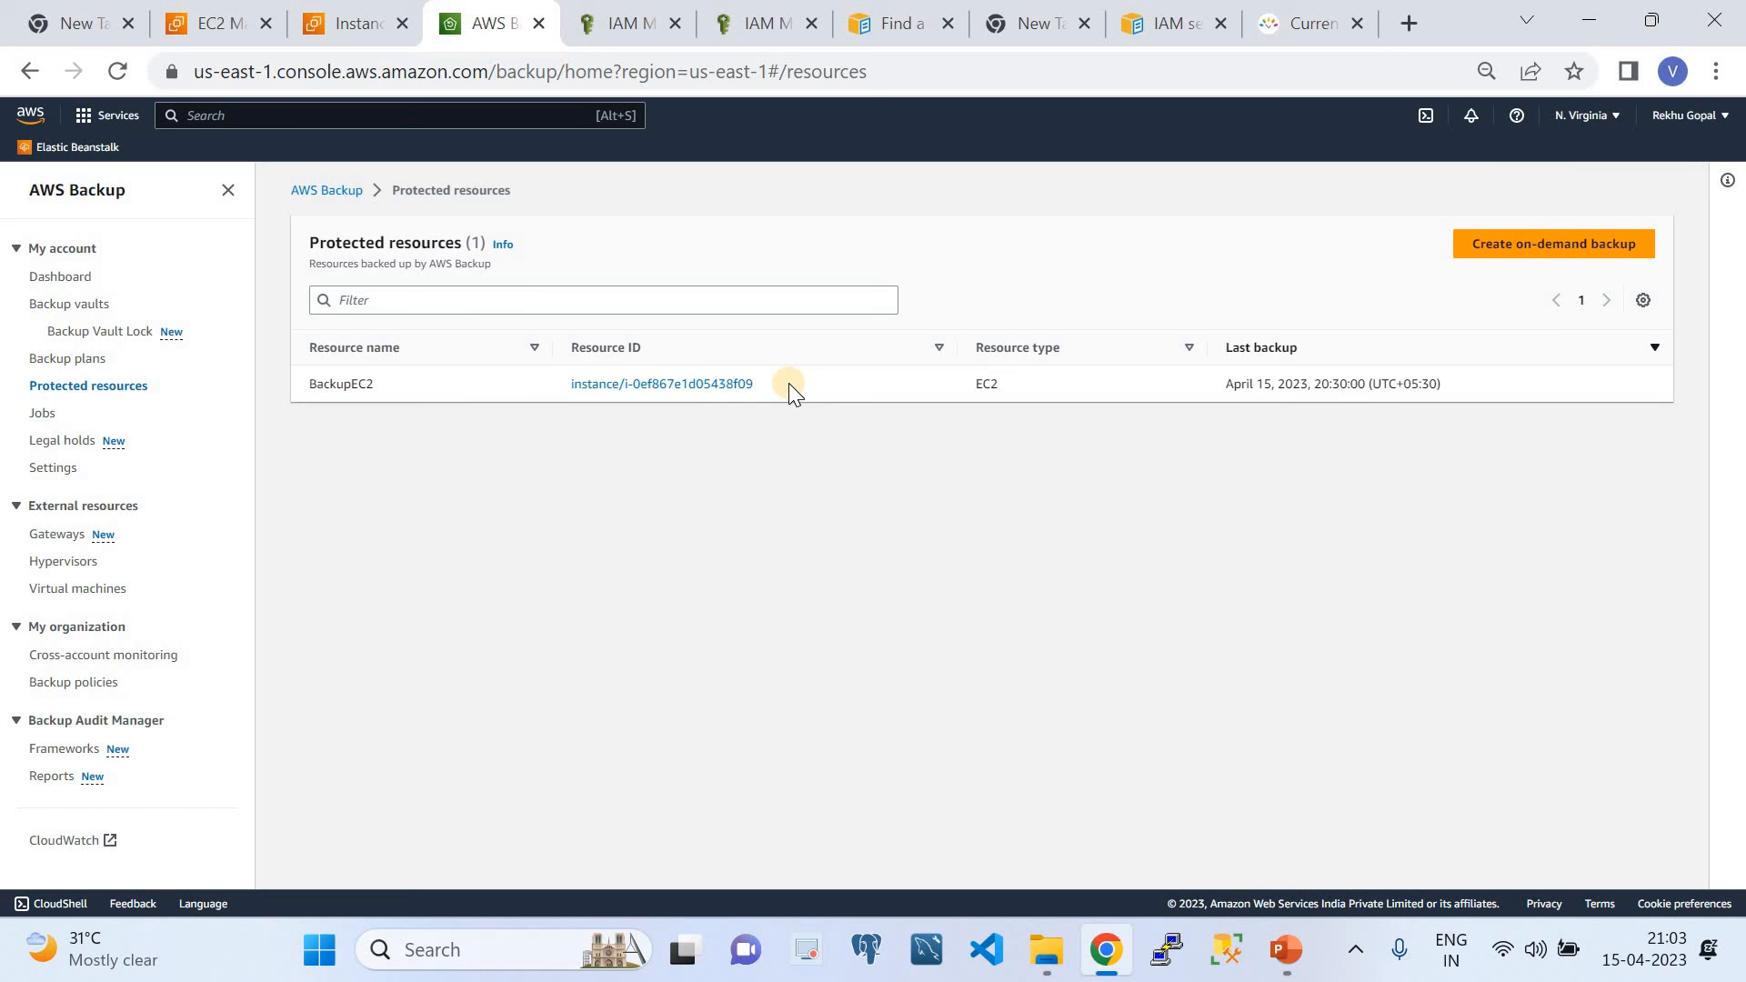
Switch to PowerPoint to show the slide on configuring Amazon EC2 backup with AWS Backup Service
left_click(1285, 949)
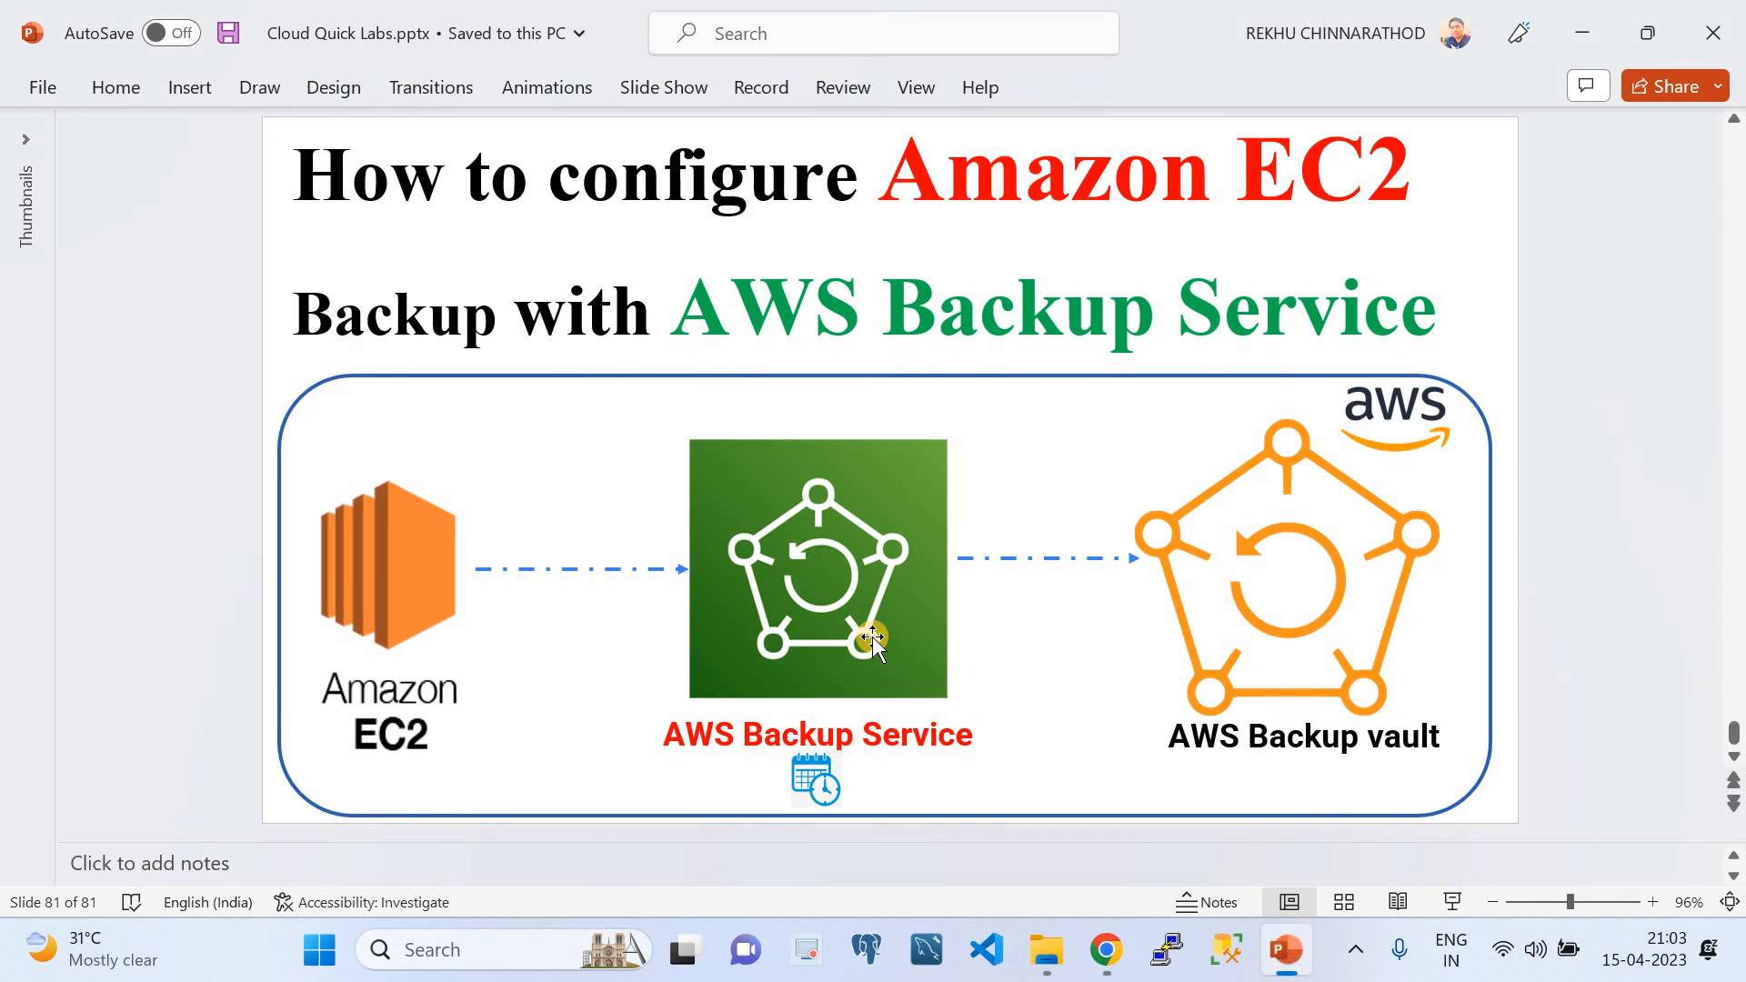